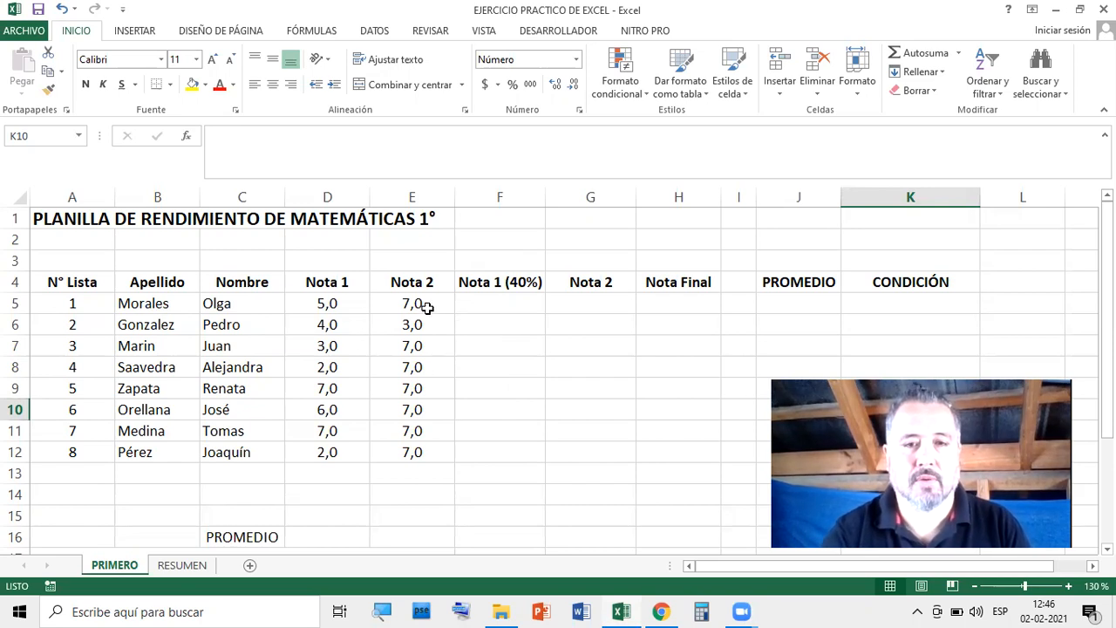
Preview the grade sheet's printed layout and return to the sheet
scroll(395, 320, down, 5)
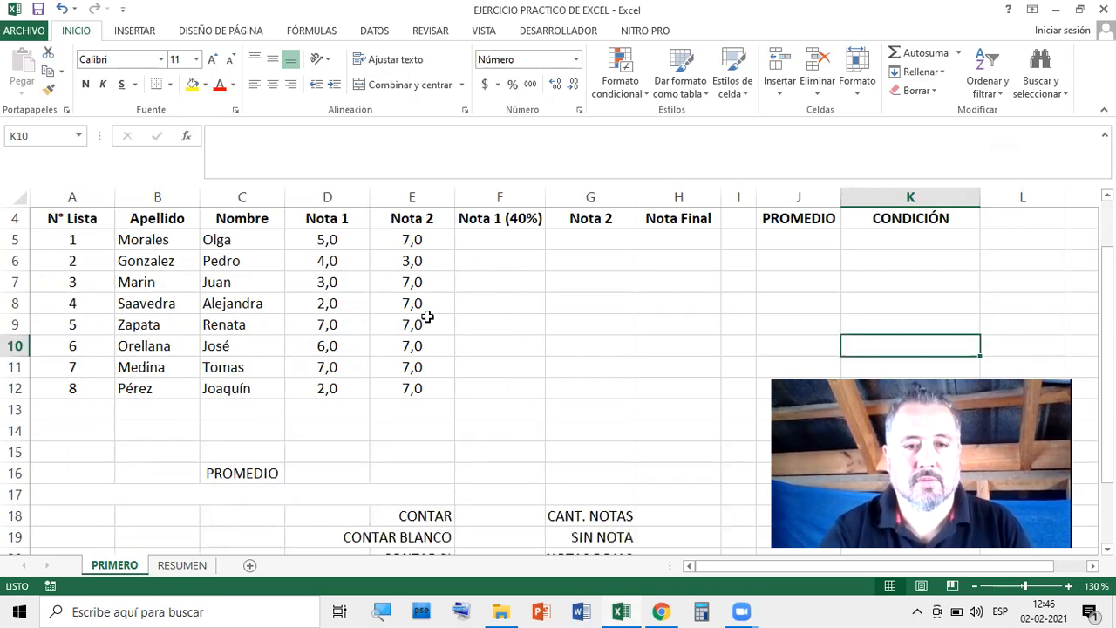
scroll(523, 340, up, 5)
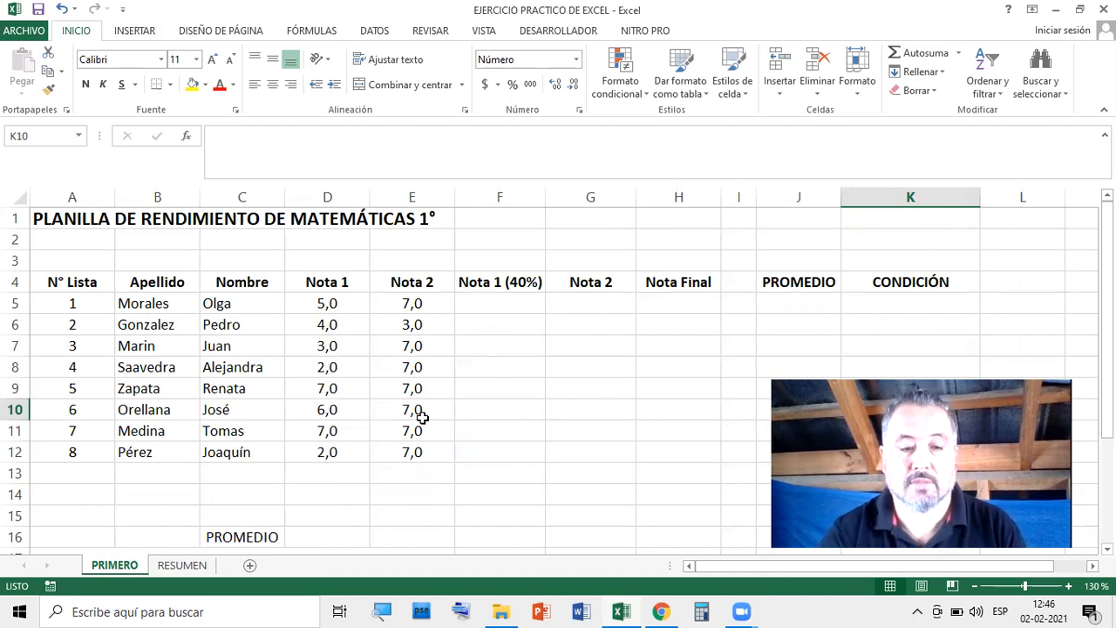
key(ctrl+p)
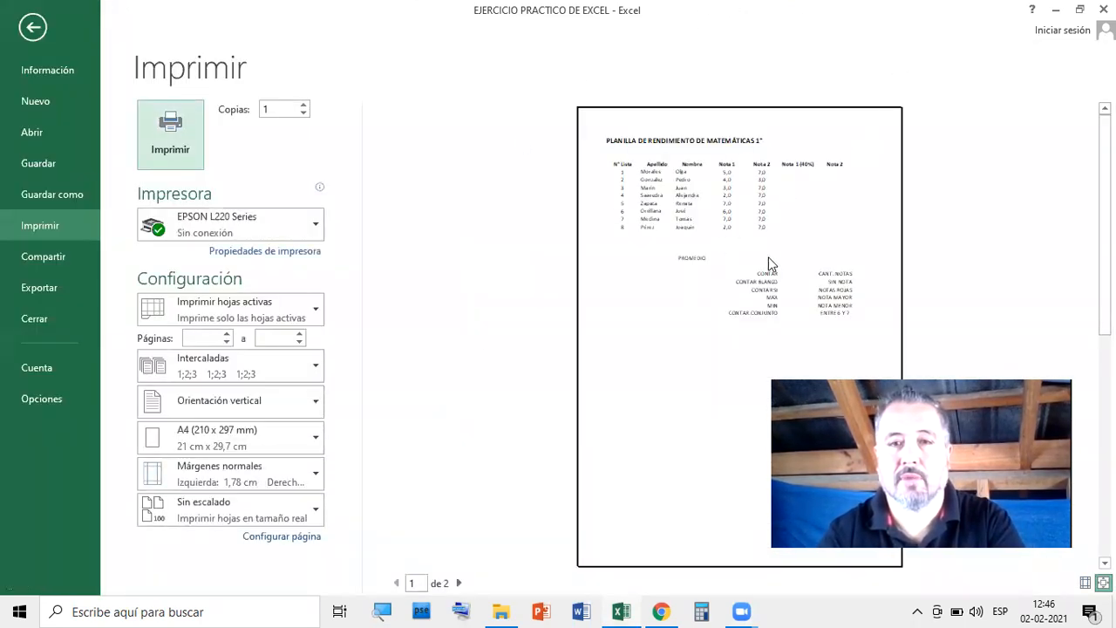
click(33, 28)
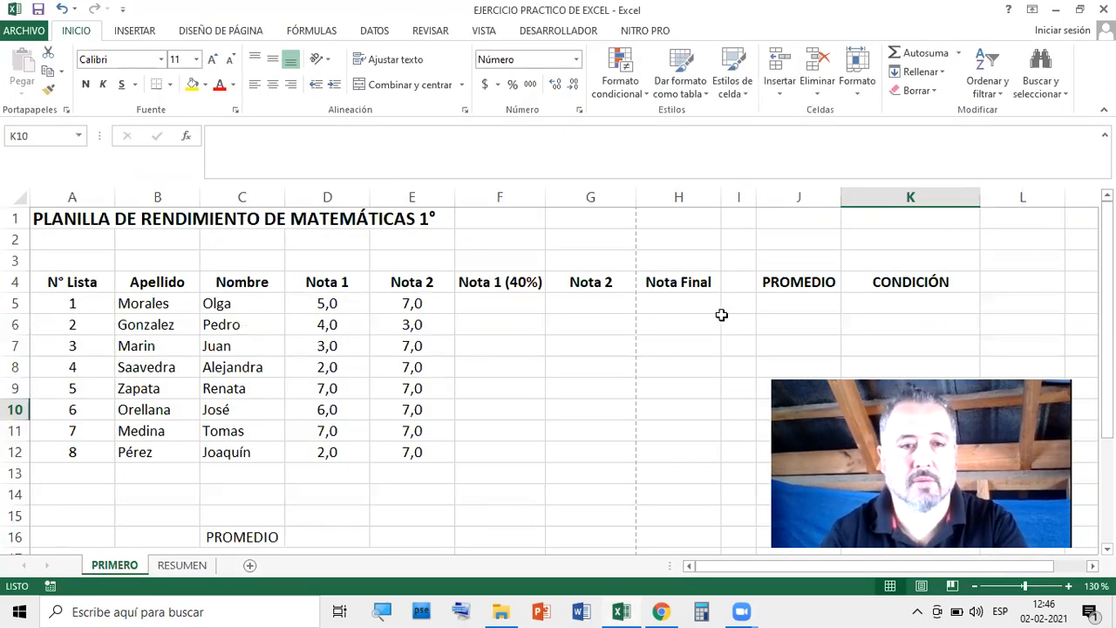
scroll(556, 371, down, 1)
scroll(556, 370, up, 1)
Apply All Borders (Todos los bordes) to the grade table A4:K12
drag(61, 282, 895, 451)
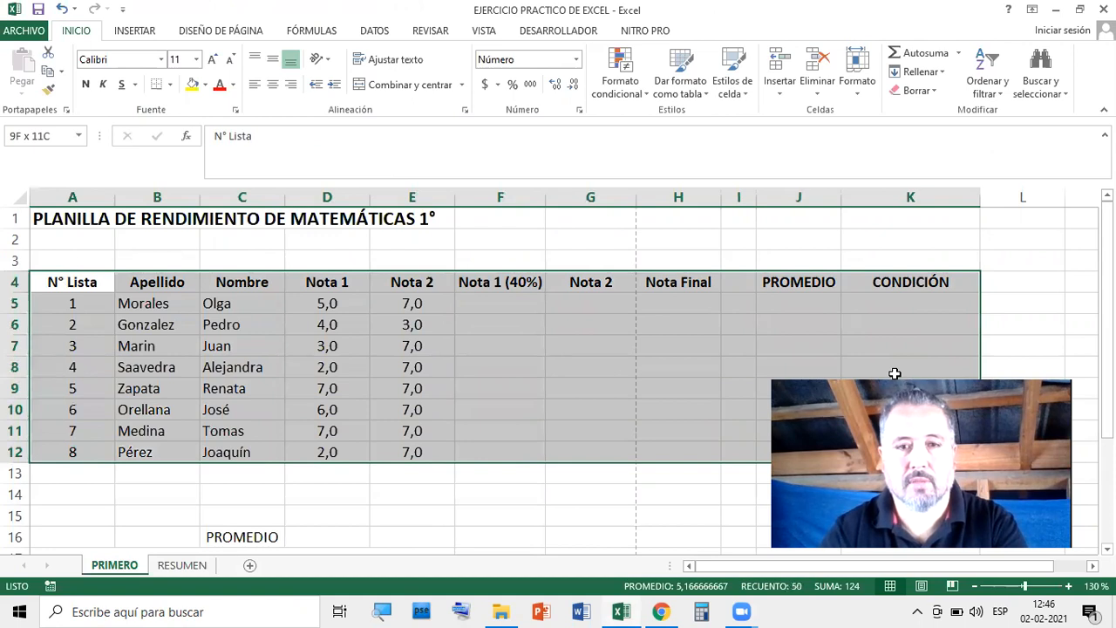
click(171, 85)
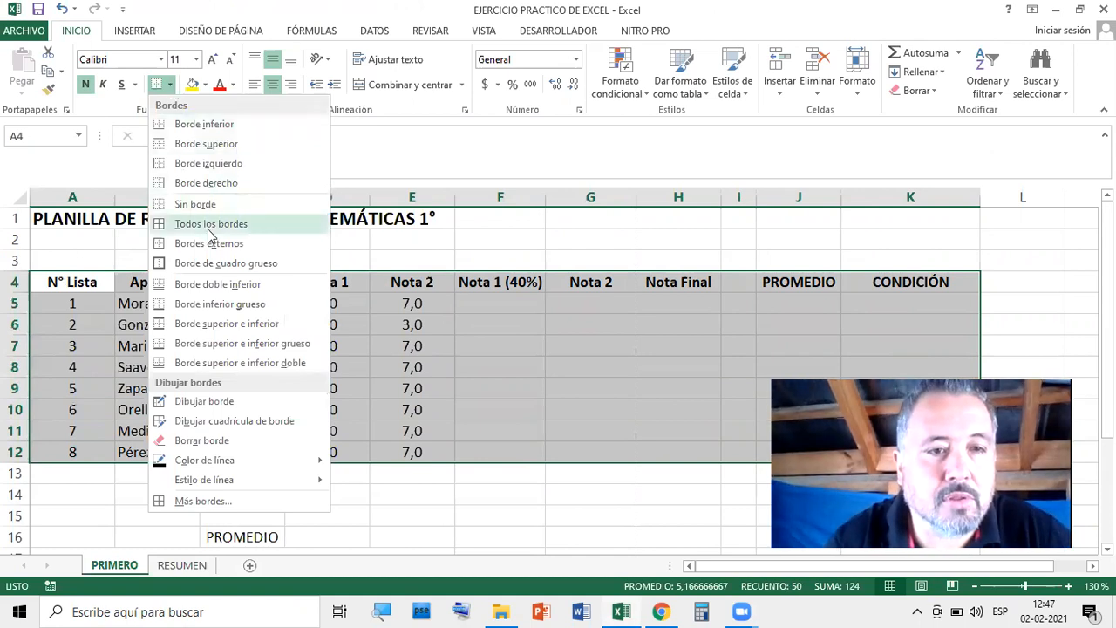
click(218, 224)
click(678, 515)
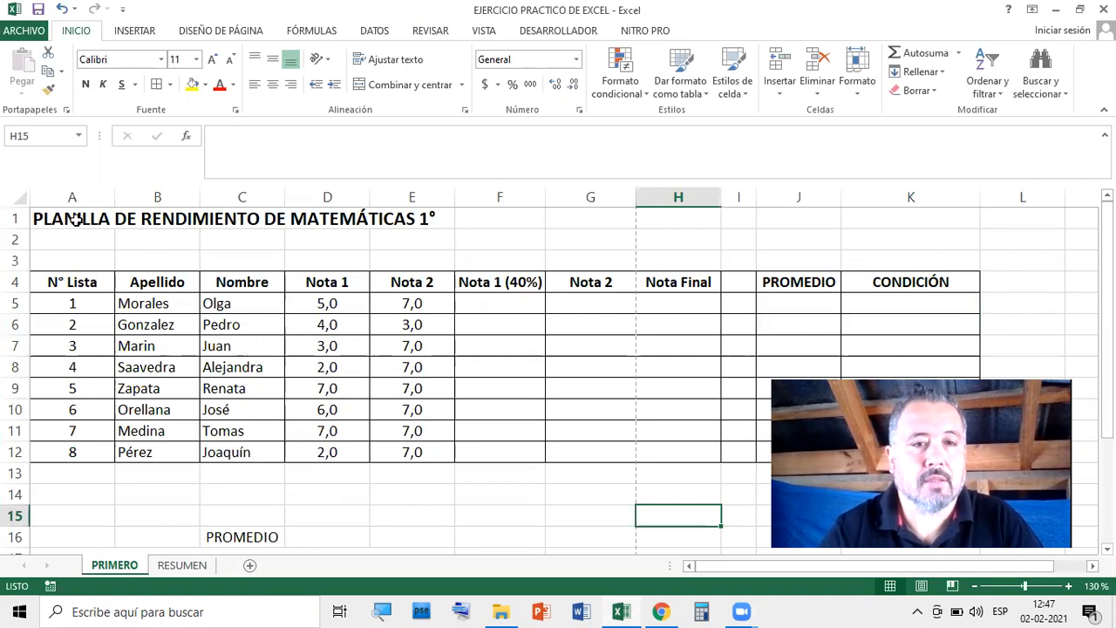
drag(54, 222, 418, 218)
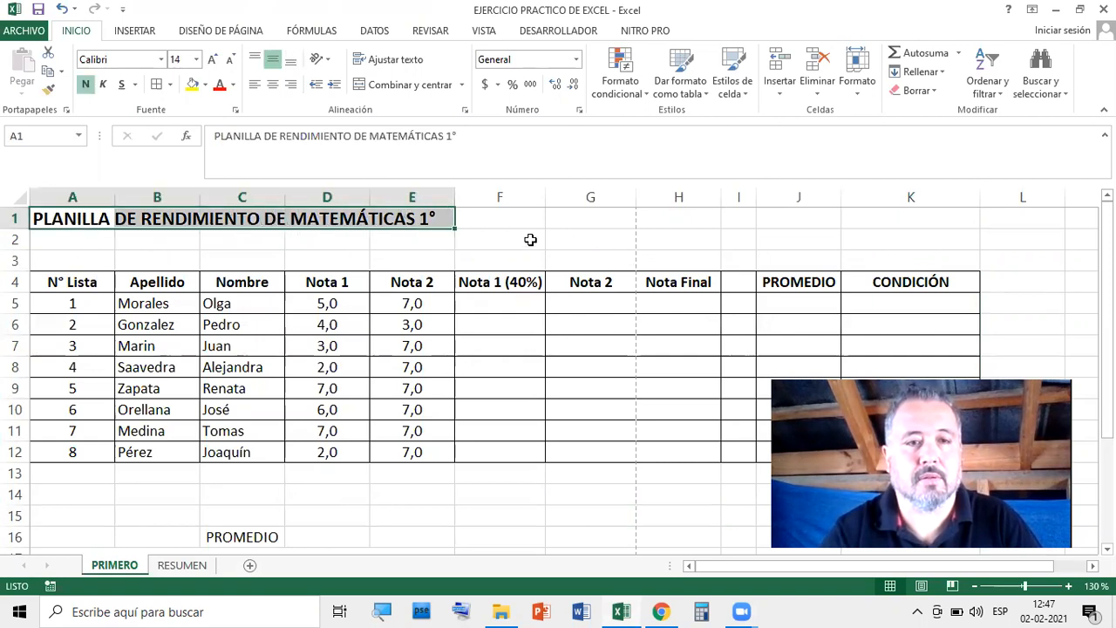
click(598, 240)
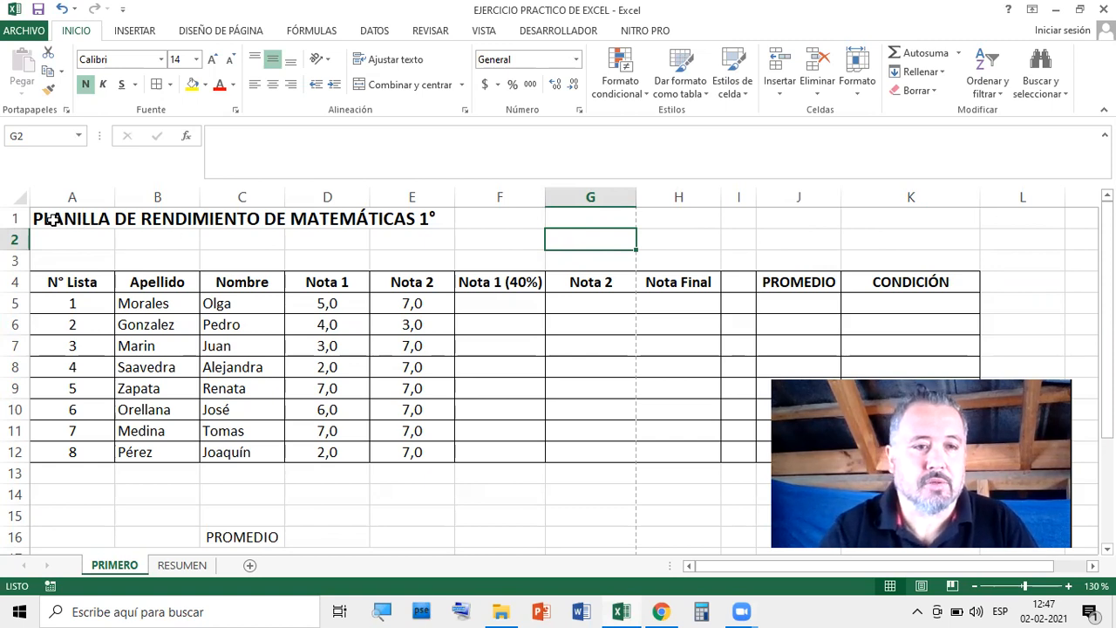
Merge and centre the title over A1:K2, then check it in print preview
drag(52, 220, 915, 229)
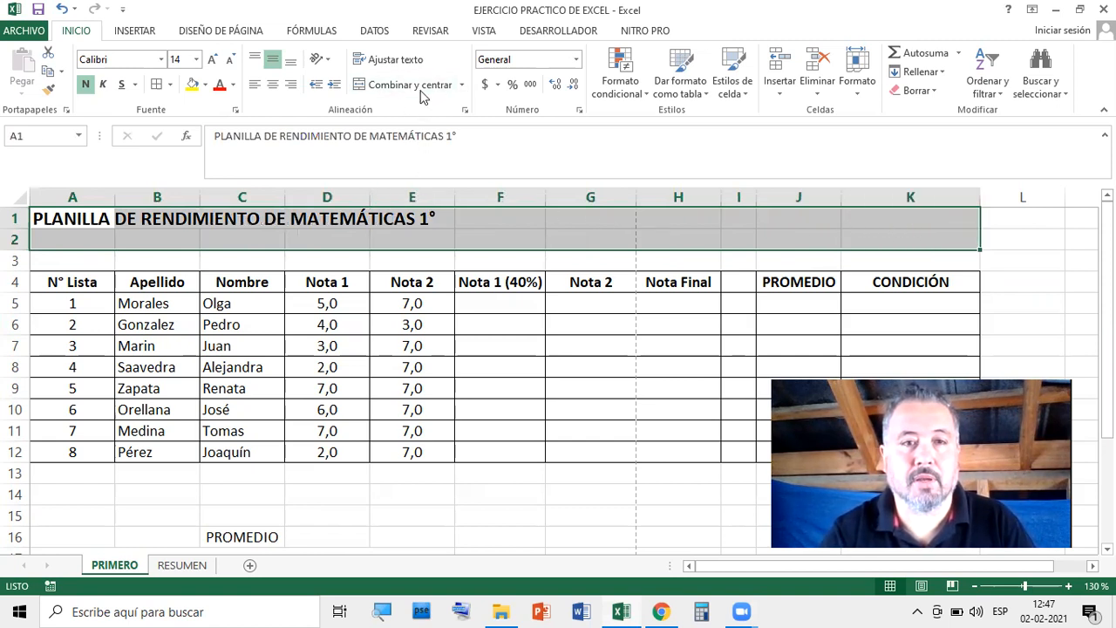
click(394, 87)
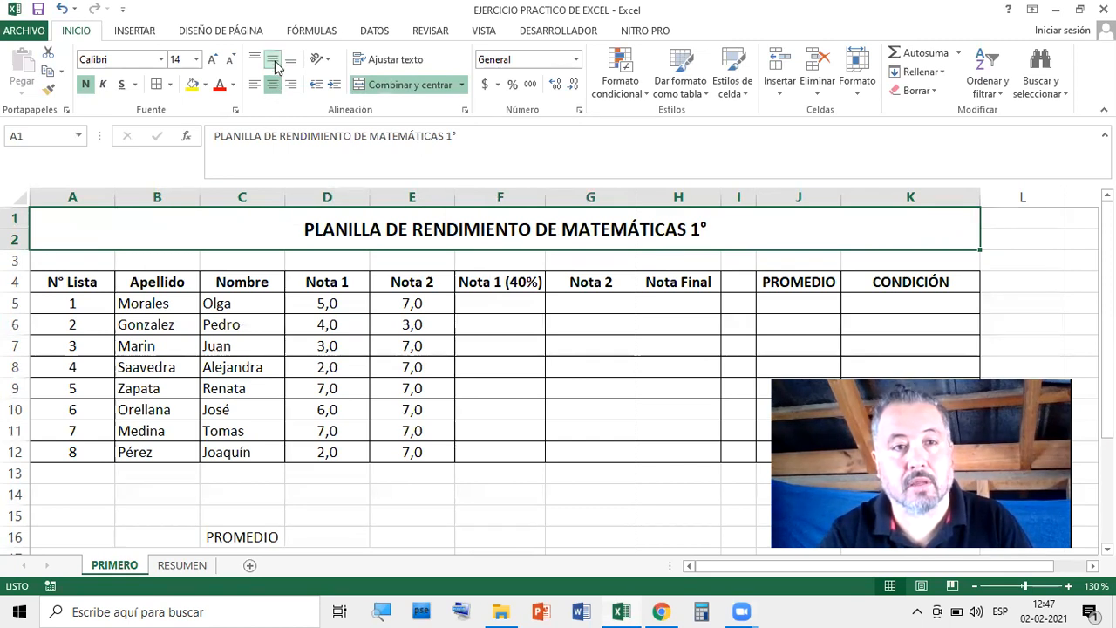
click(703, 295)
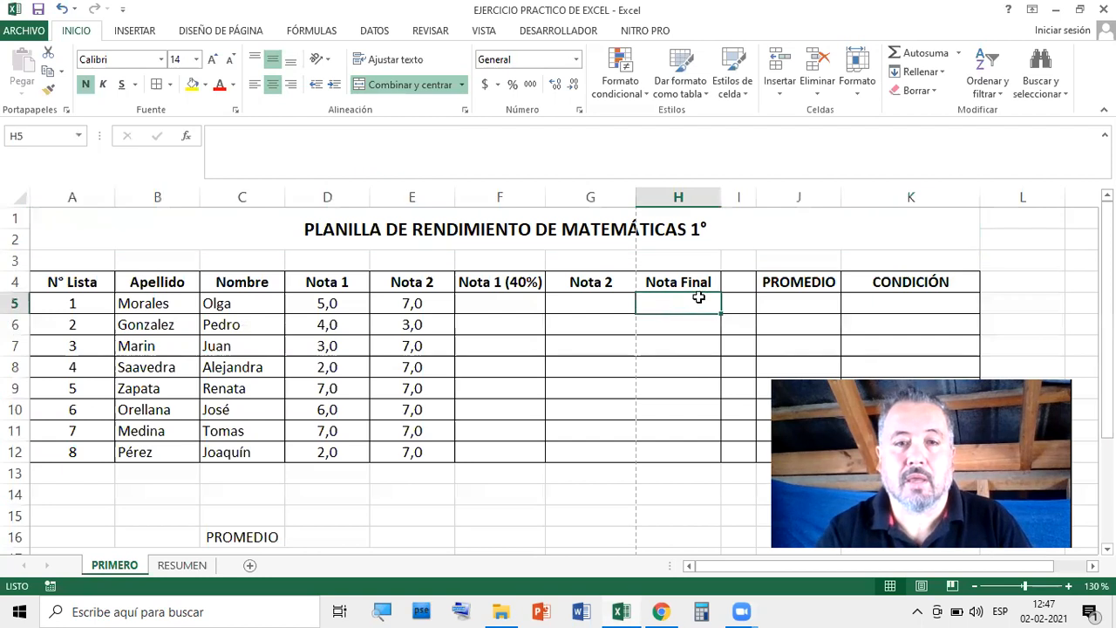
click(321, 230)
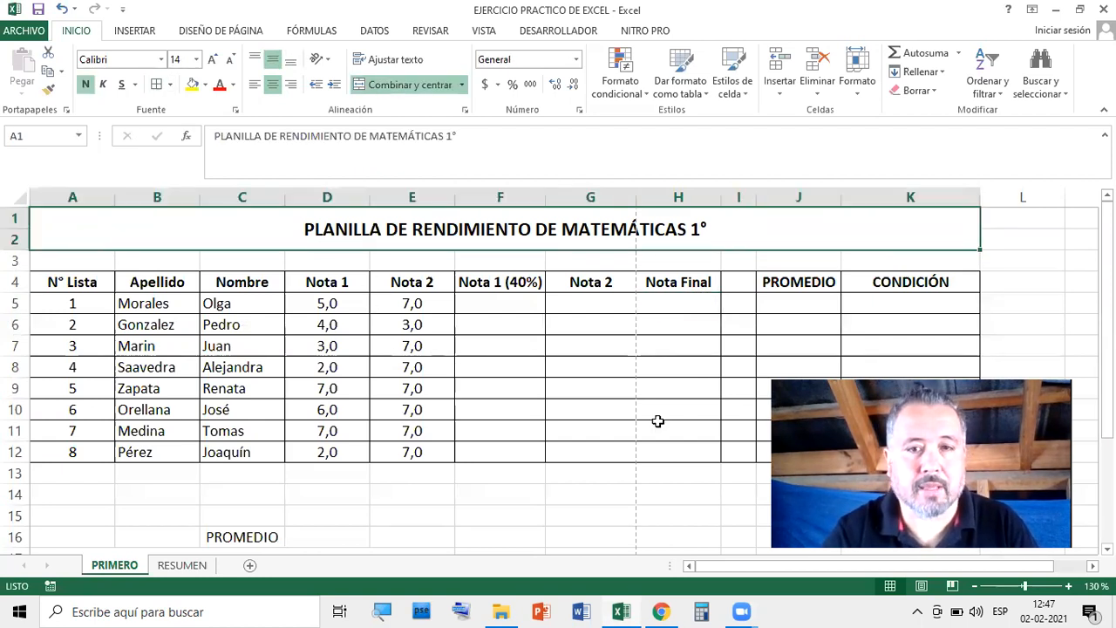
click(643, 395)
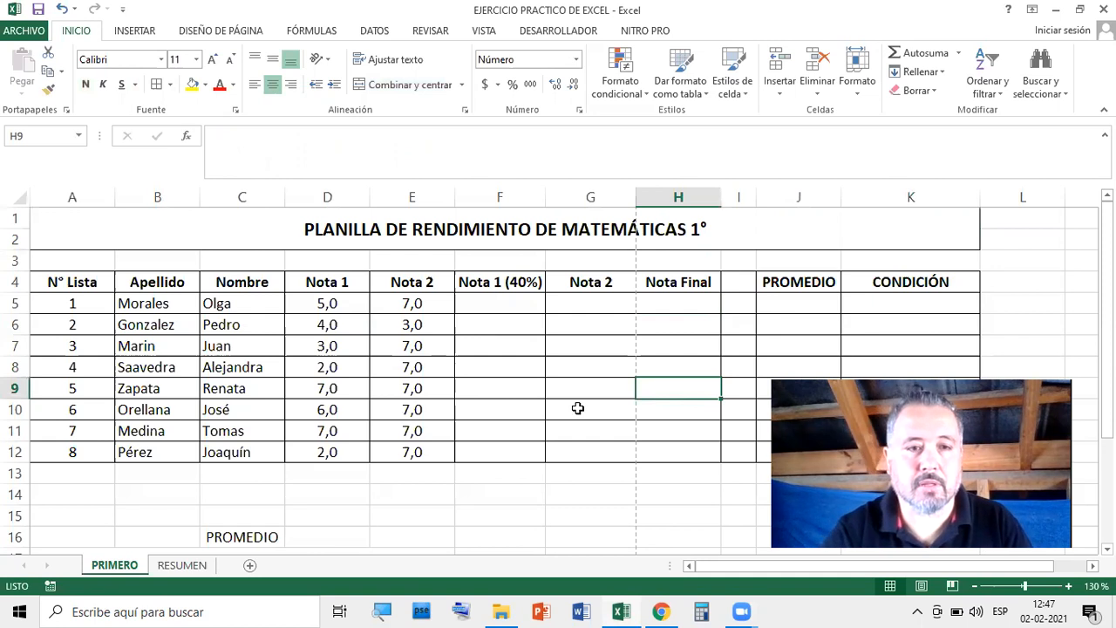
key(ctrl+p)
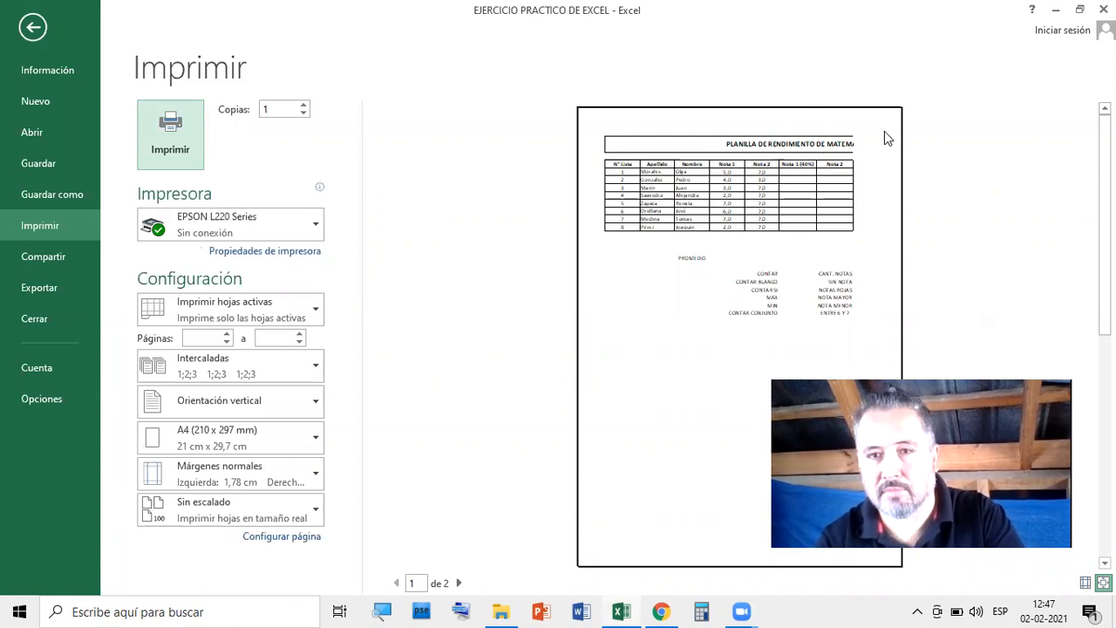
click(33, 27)
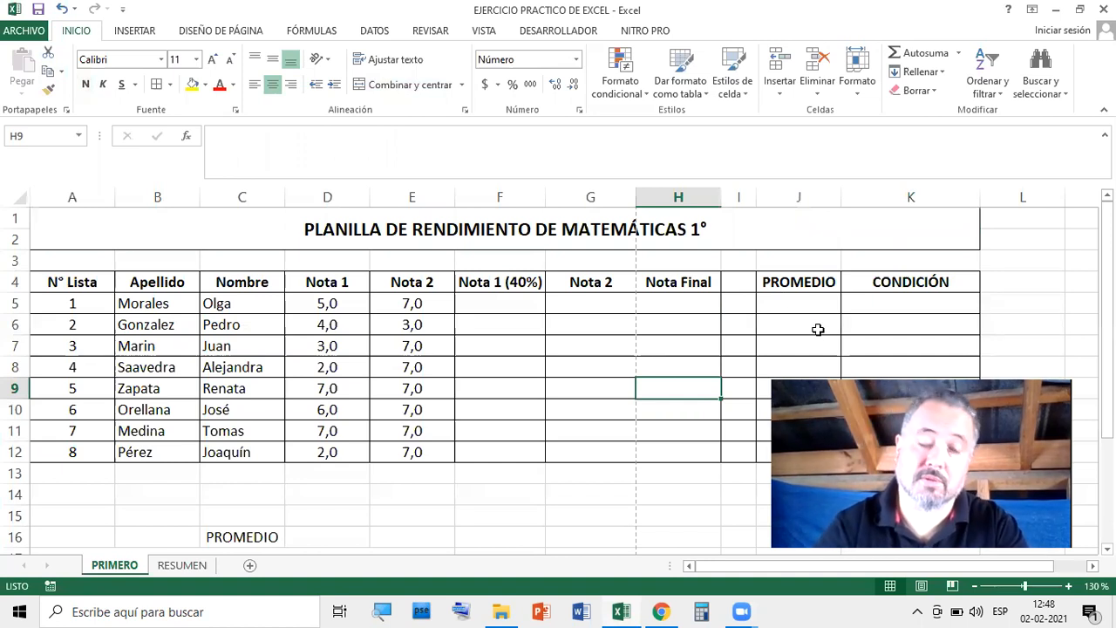
Fill the merged title and the A4:K4 header row with blue
click(698, 515)
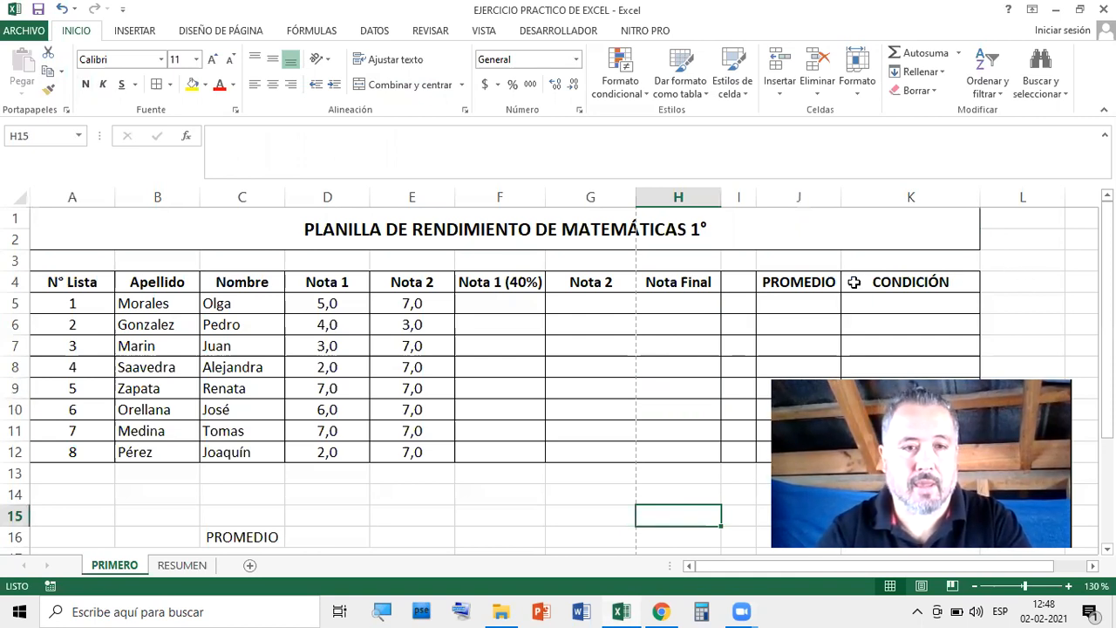
click(96, 232)
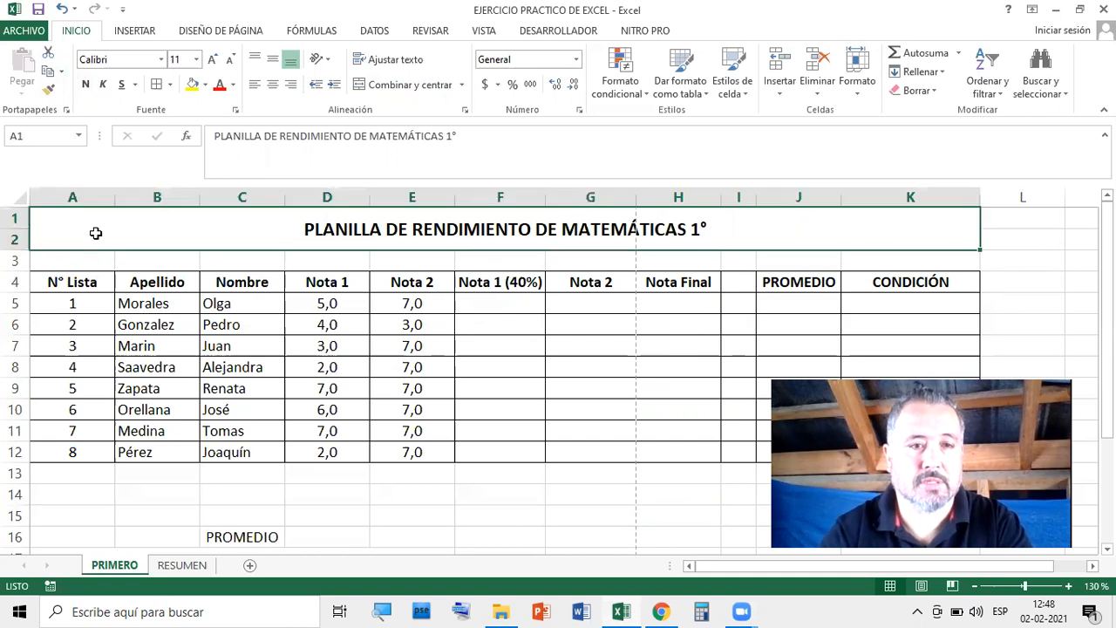
click(205, 86)
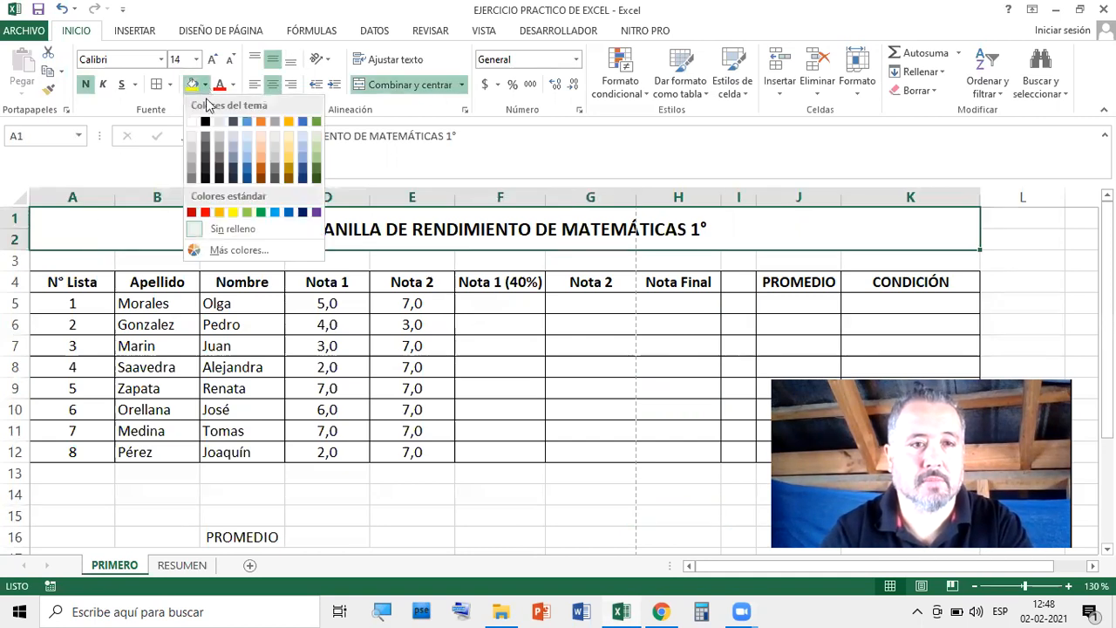
click(248, 170)
drag(53, 281, 891, 279)
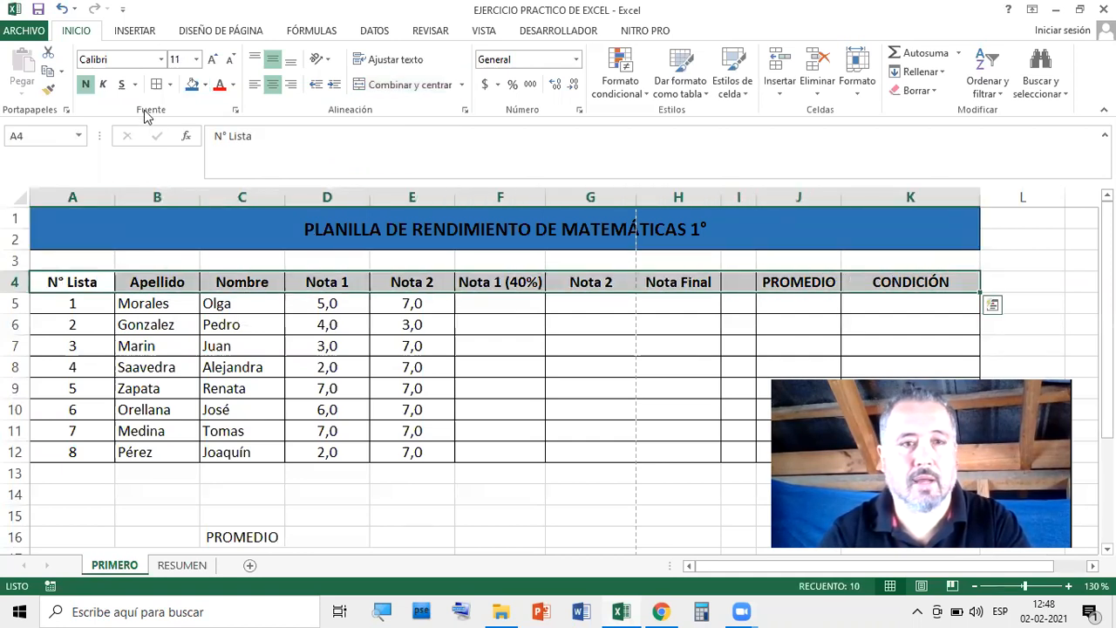
click(207, 86)
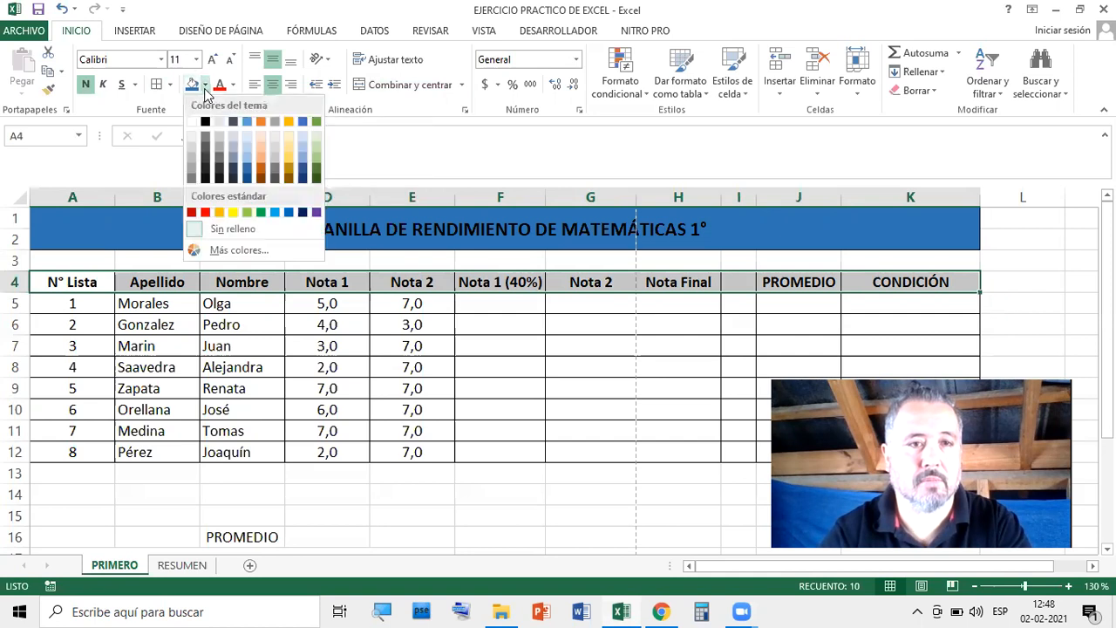
click(290, 214)
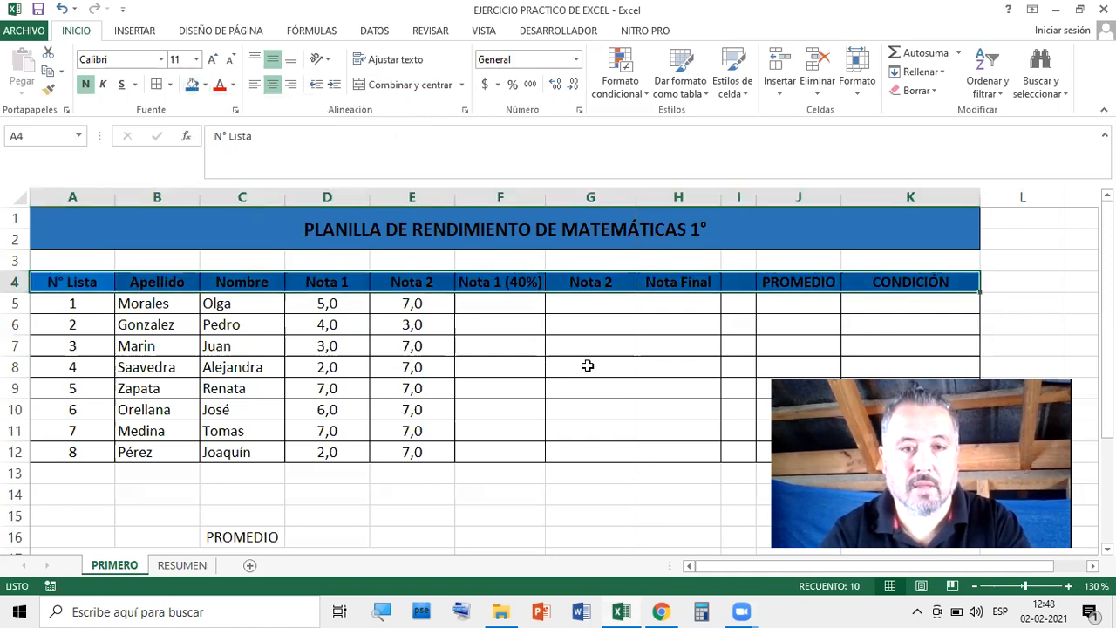
click(588, 366)
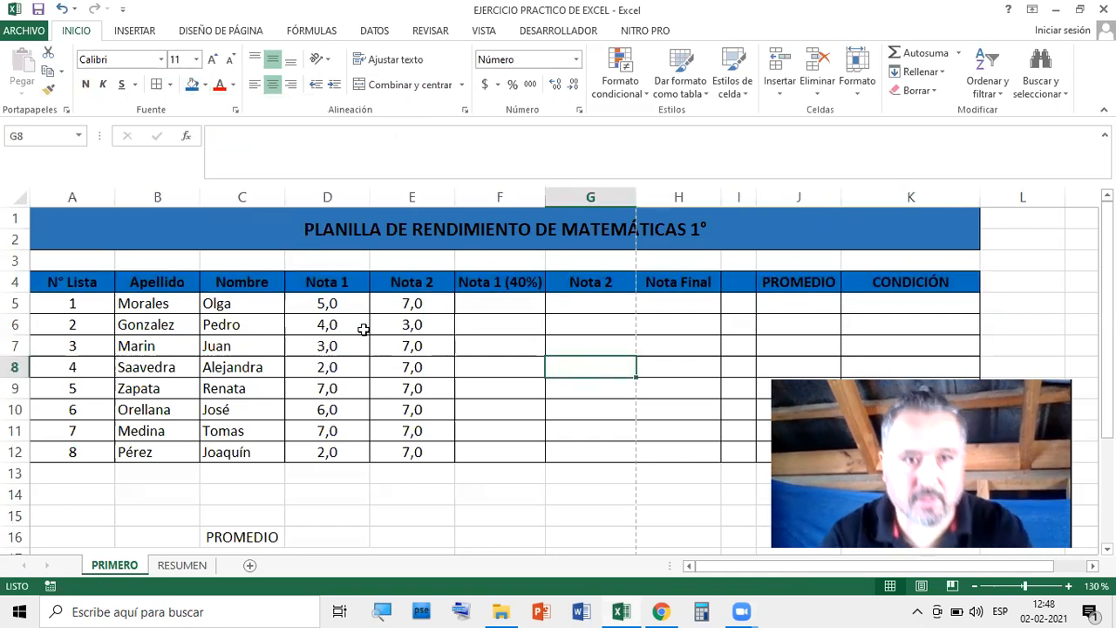
Put a Thick Box Border (Borde de cuadro grueso) around the grade table
drag(60, 282, 747, 375)
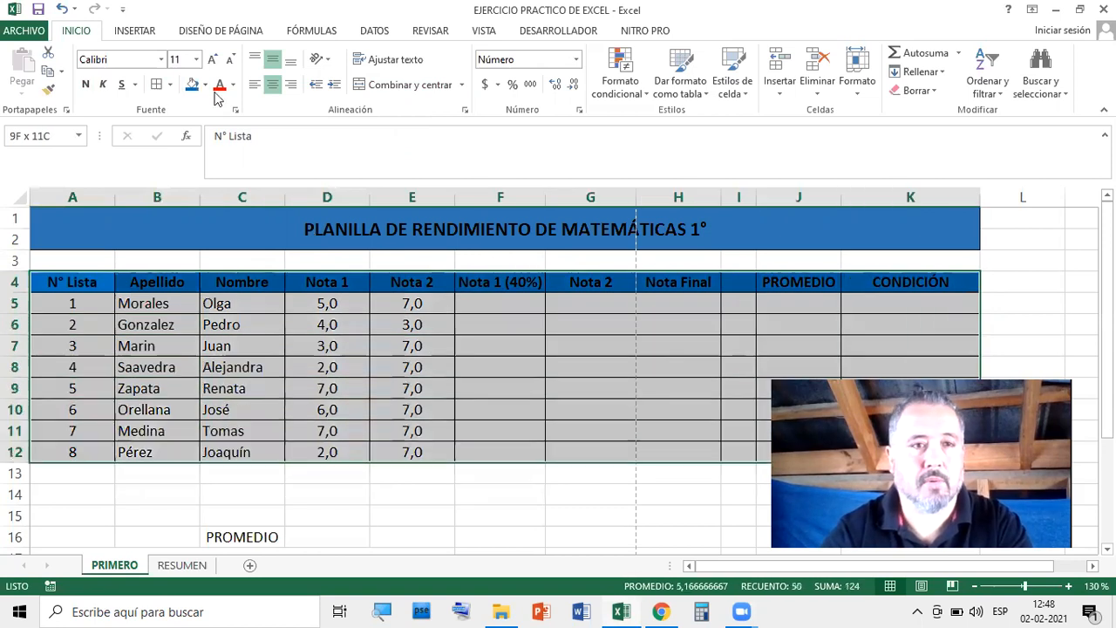
click(170, 84)
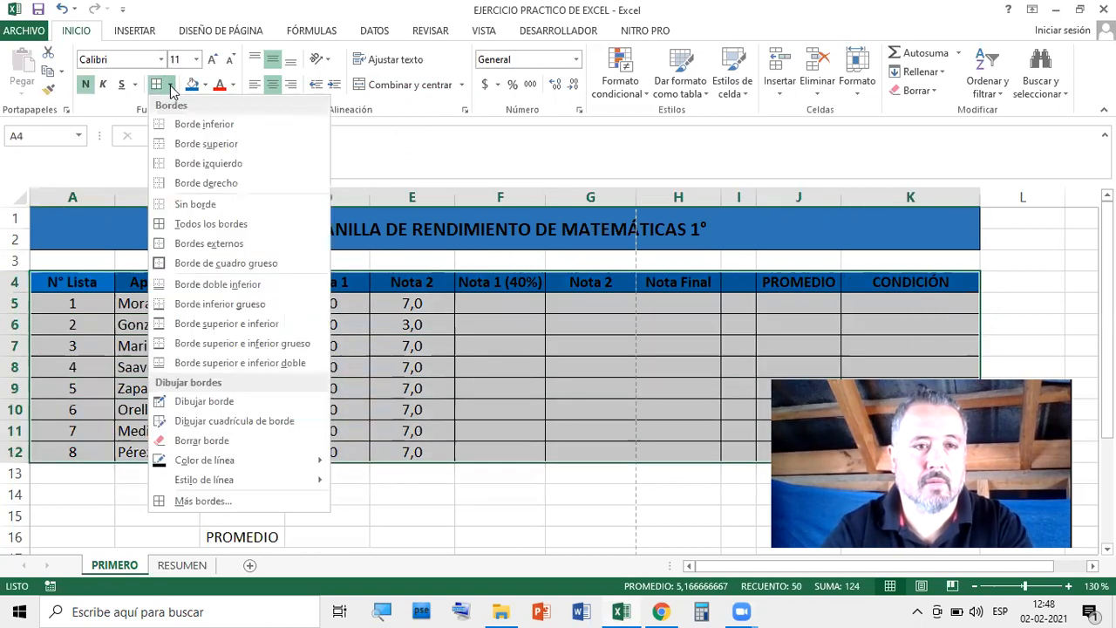
click(184, 264)
click(591, 517)
drag(103, 284, 885, 287)
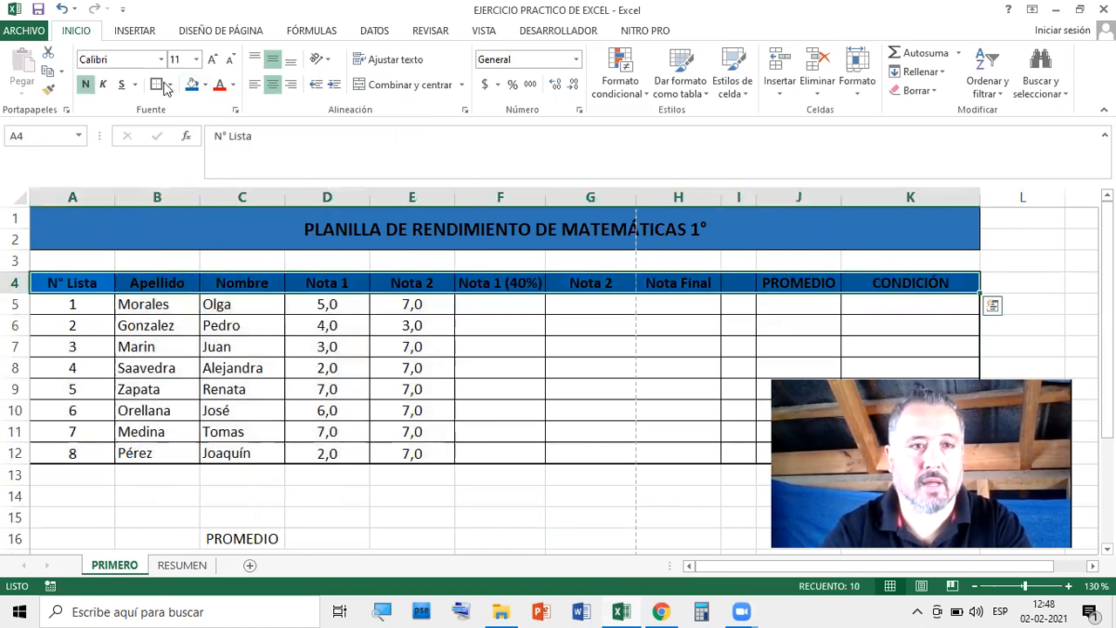
click(496, 325)
click(369, 218)
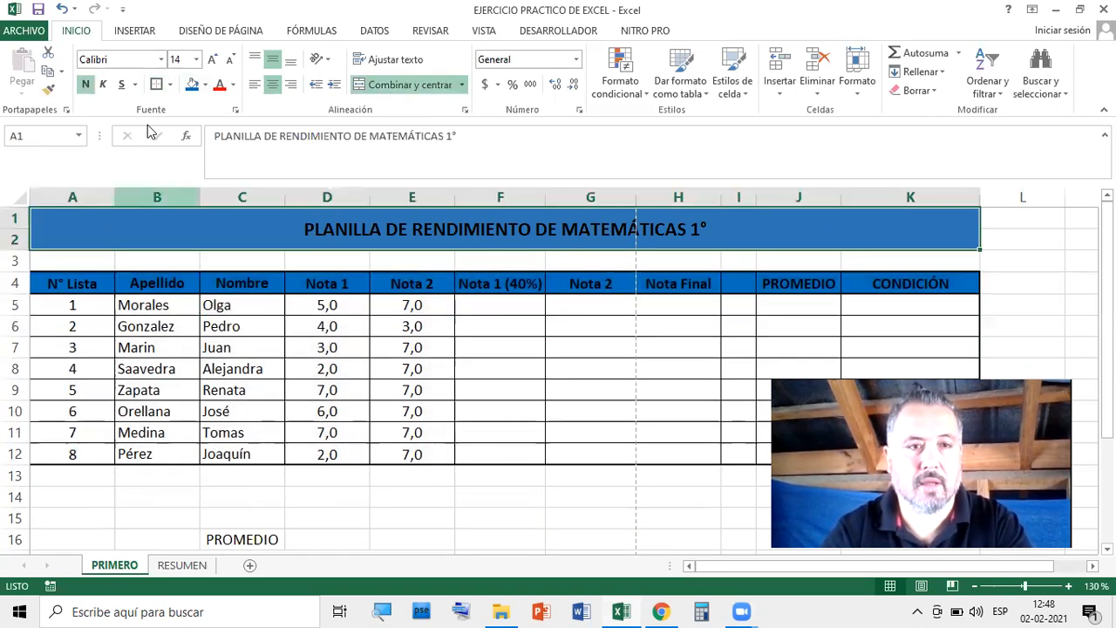
click(669, 356)
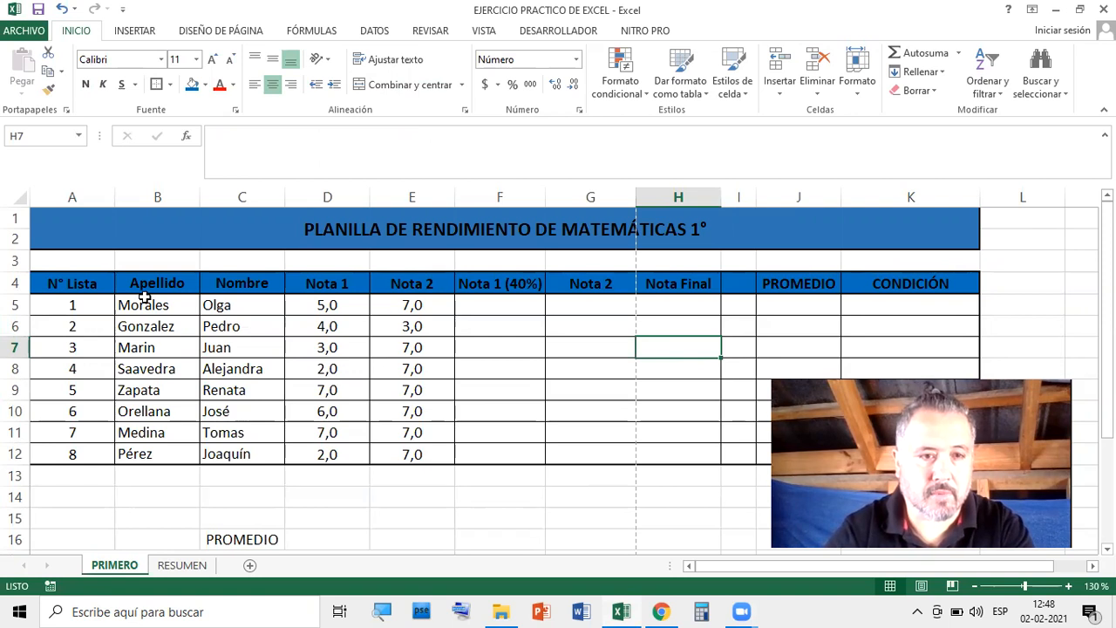
drag(88, 282, 92, 449)
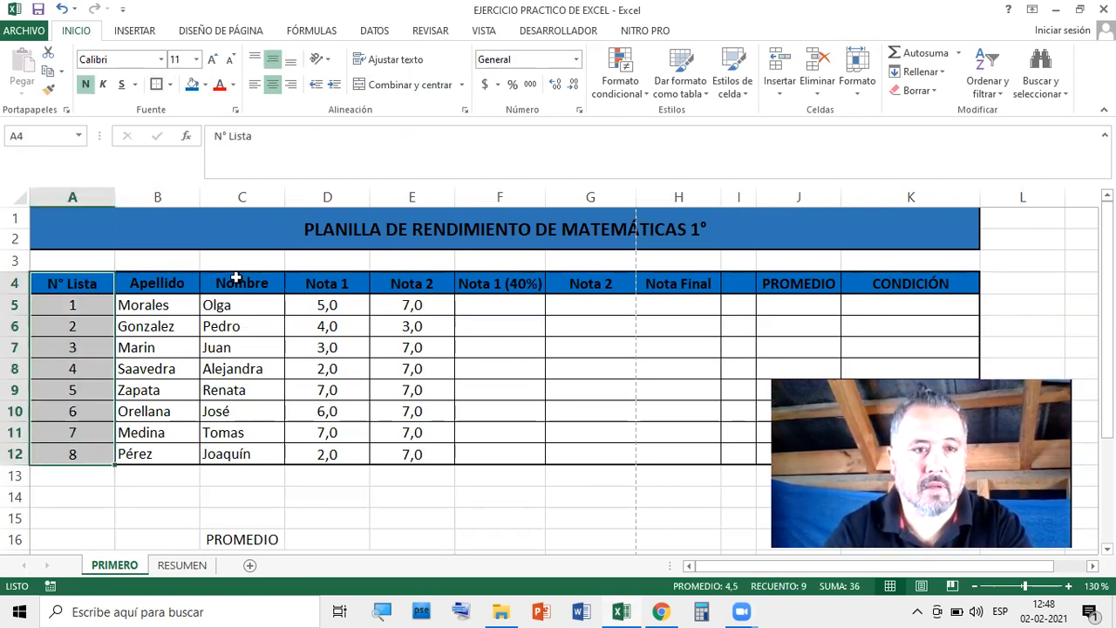
drag(246, 288, 262, 447)
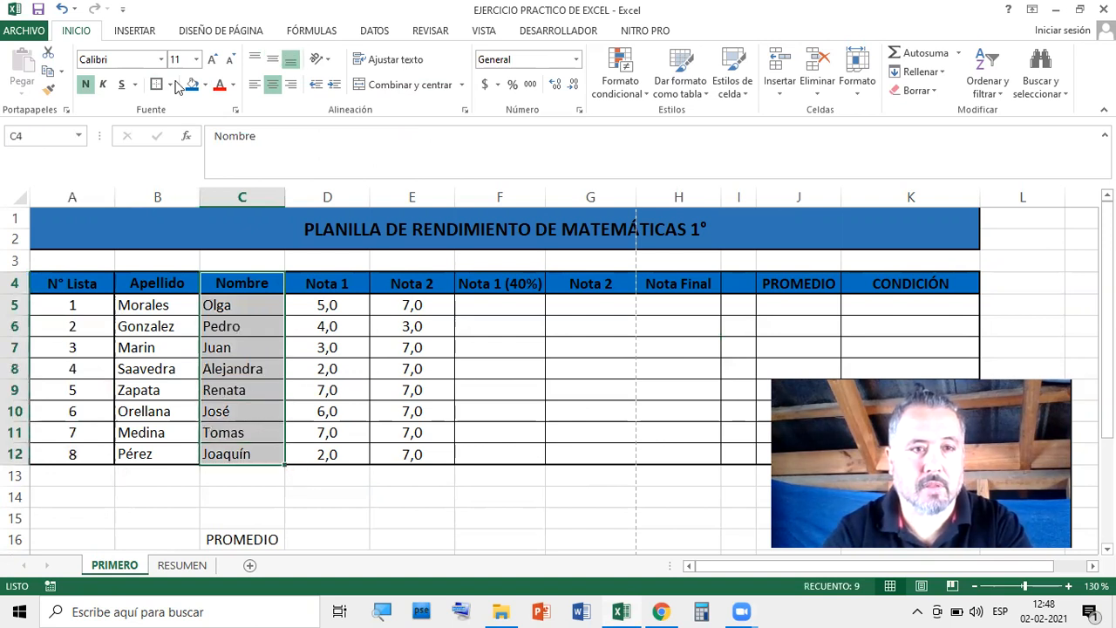
drag(411, 286, 425, 447)
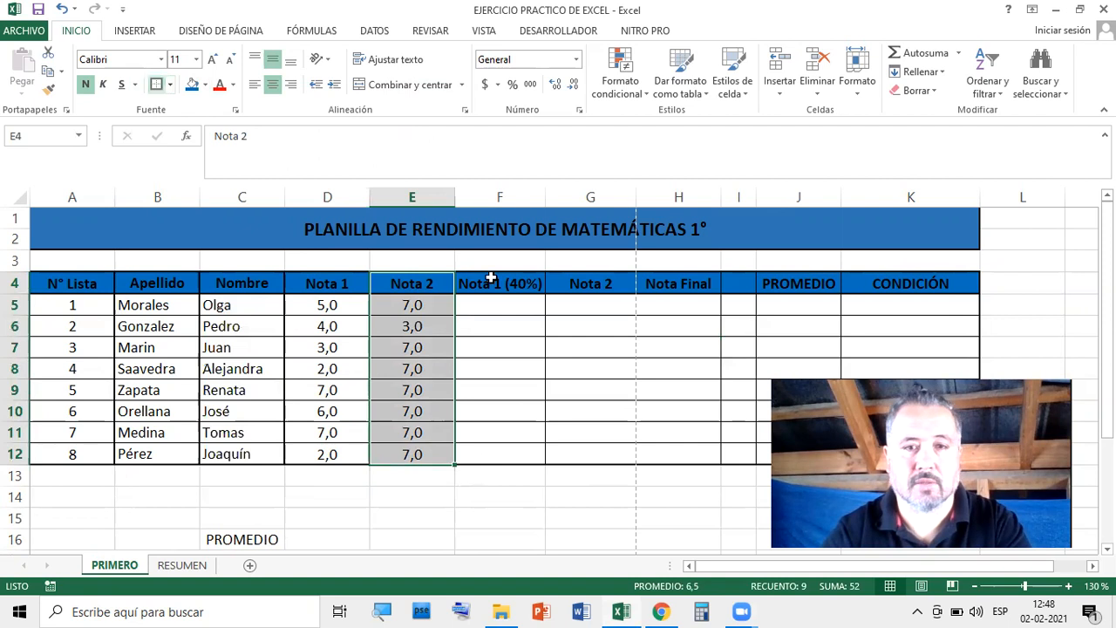
drag(596, 286, 618, 451)
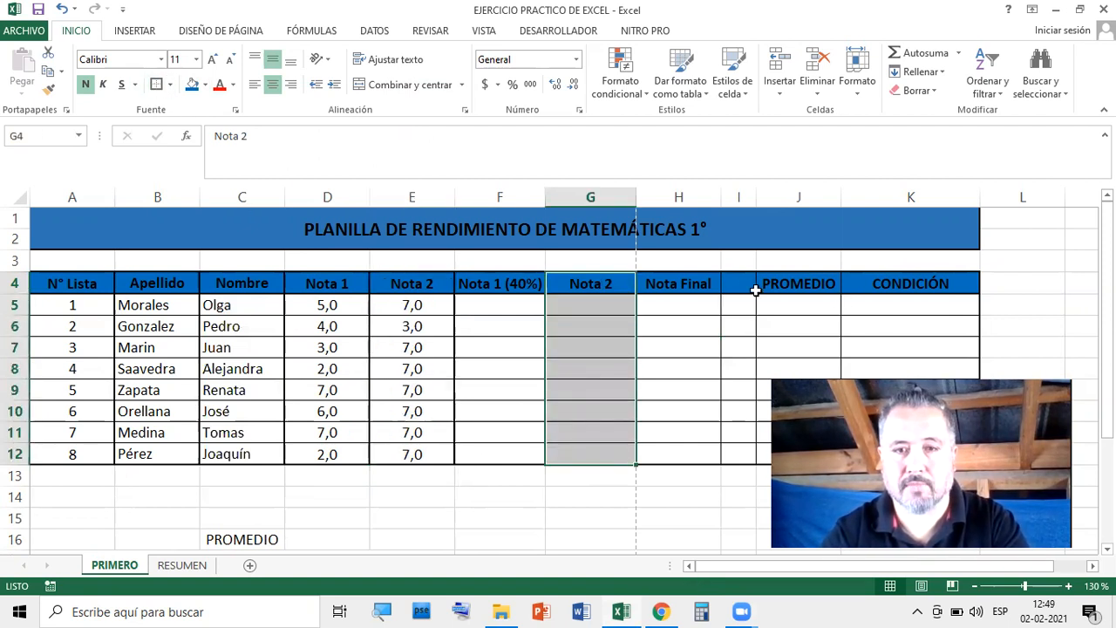
drag(739, 284, 742, 454)
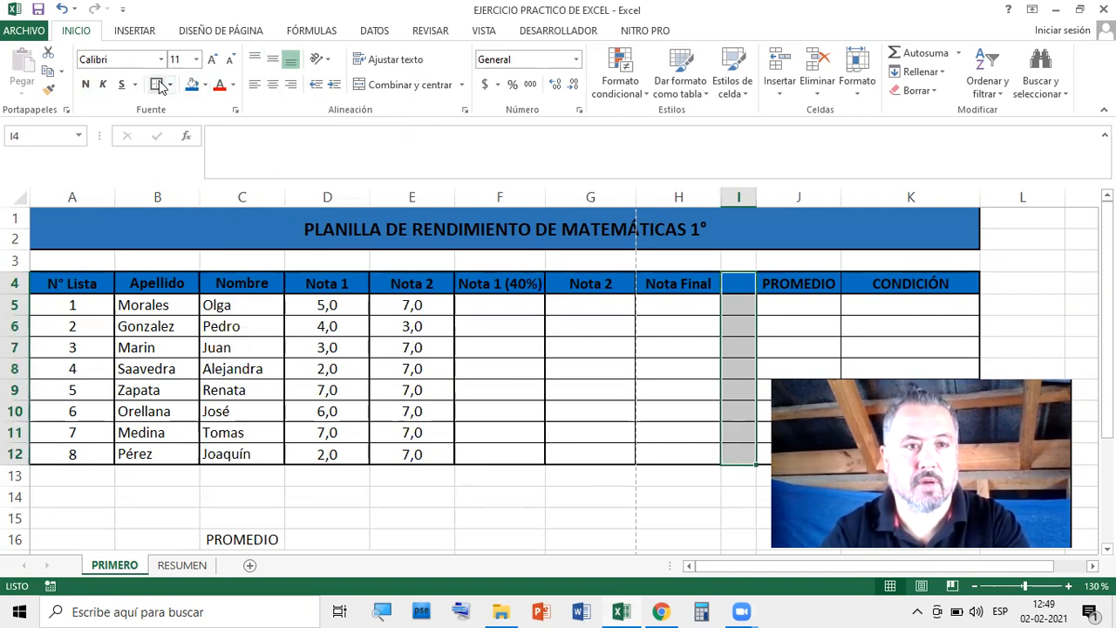
drag(901, 284, 885, 453)
drag(1005, 395, 677, 381)
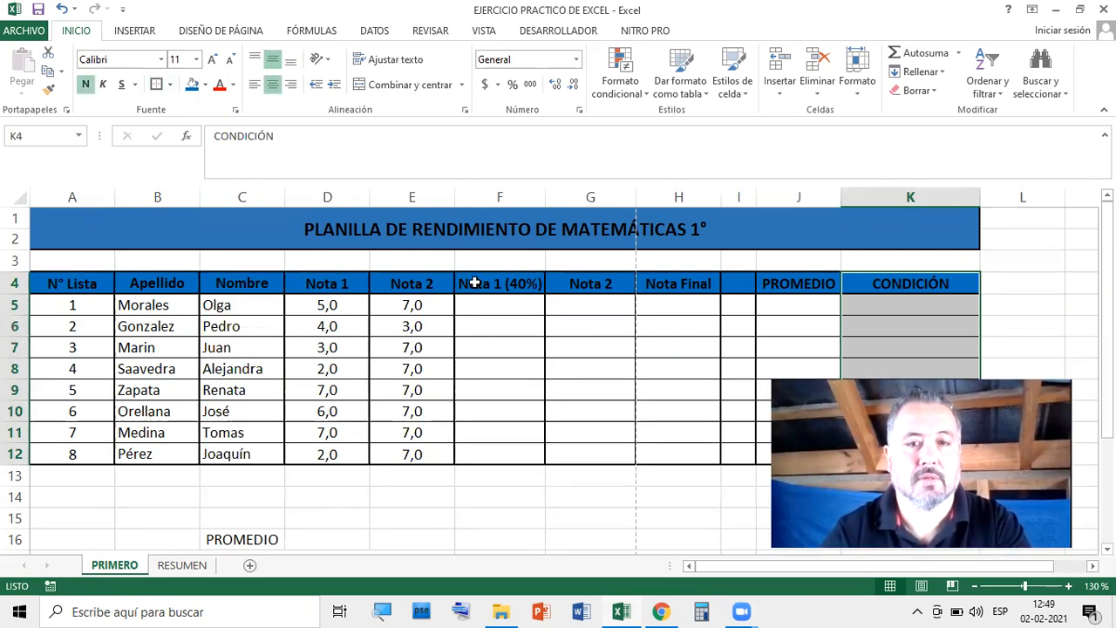
click(726, 349)
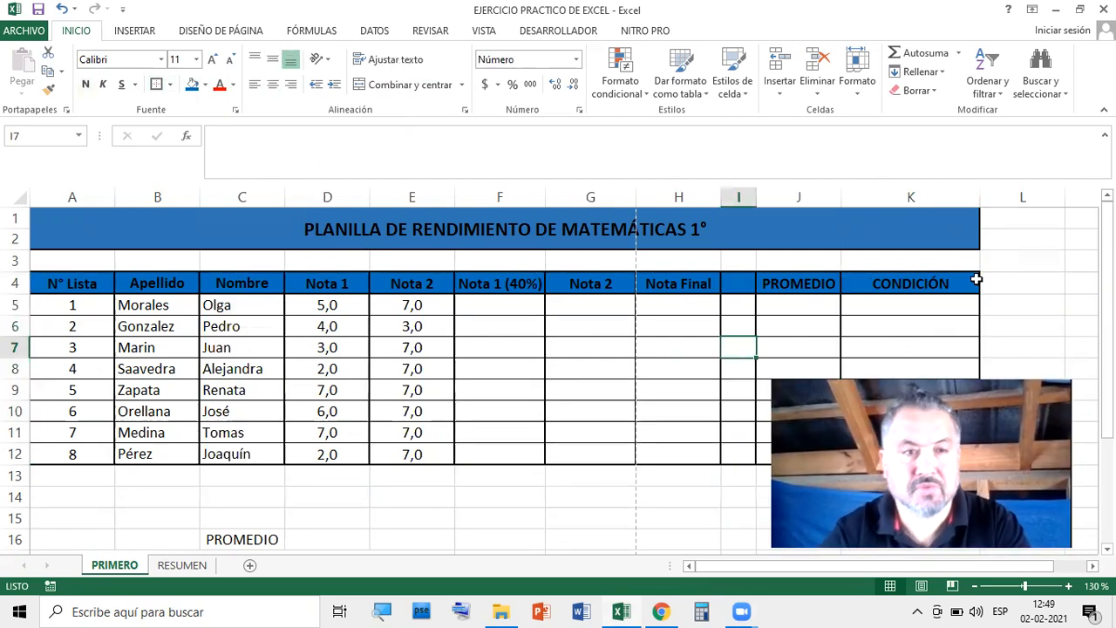
Give the summary block G18:H23 All Borders plus a Thick Box Border
scroll(956, 271, down, 1)
scroll(957, 271, up, 1)
scroll(415, 350, down, 5)
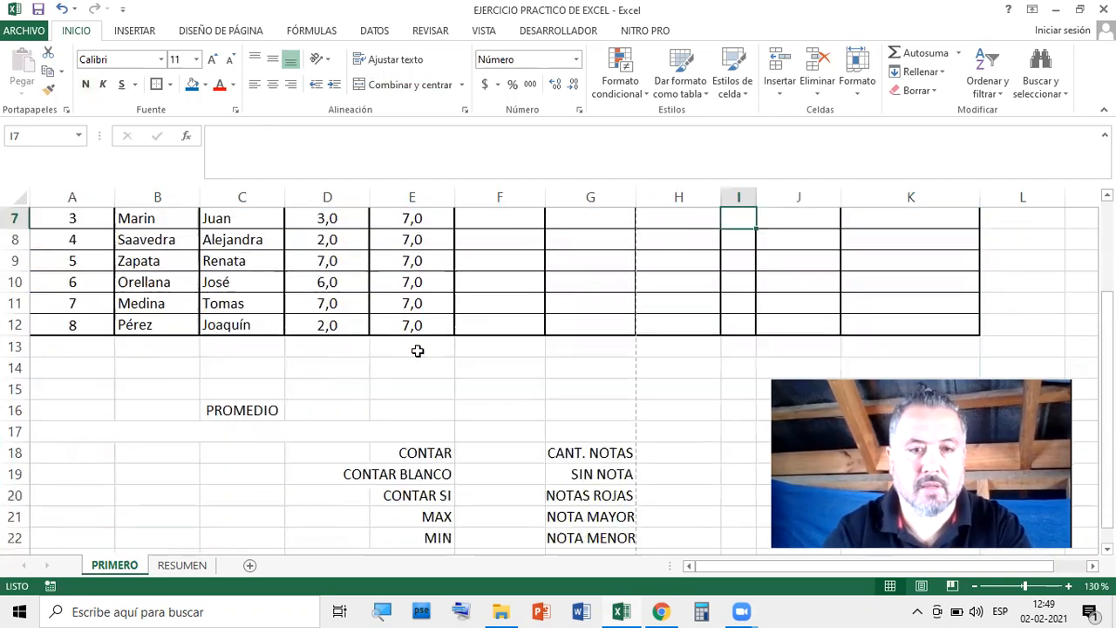
scroll(732, 310, up, 2)
scroll(710, 331, down, 2)
scroll(662, 436, up, 2)
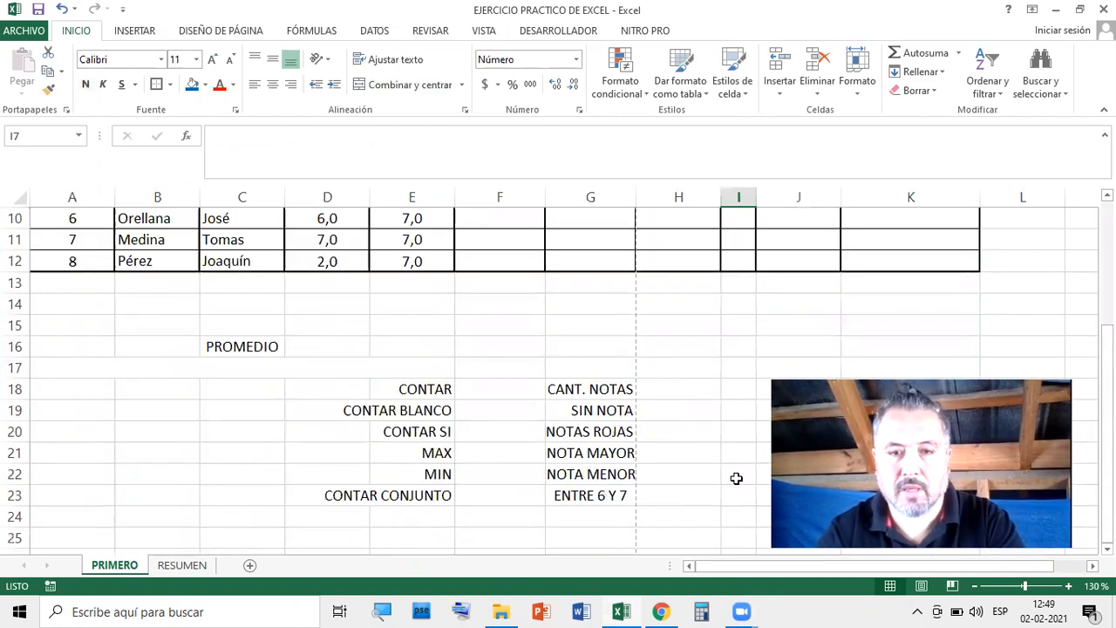
scroll(695, 399, up, 3)
scroll(685, 318, down, 3)
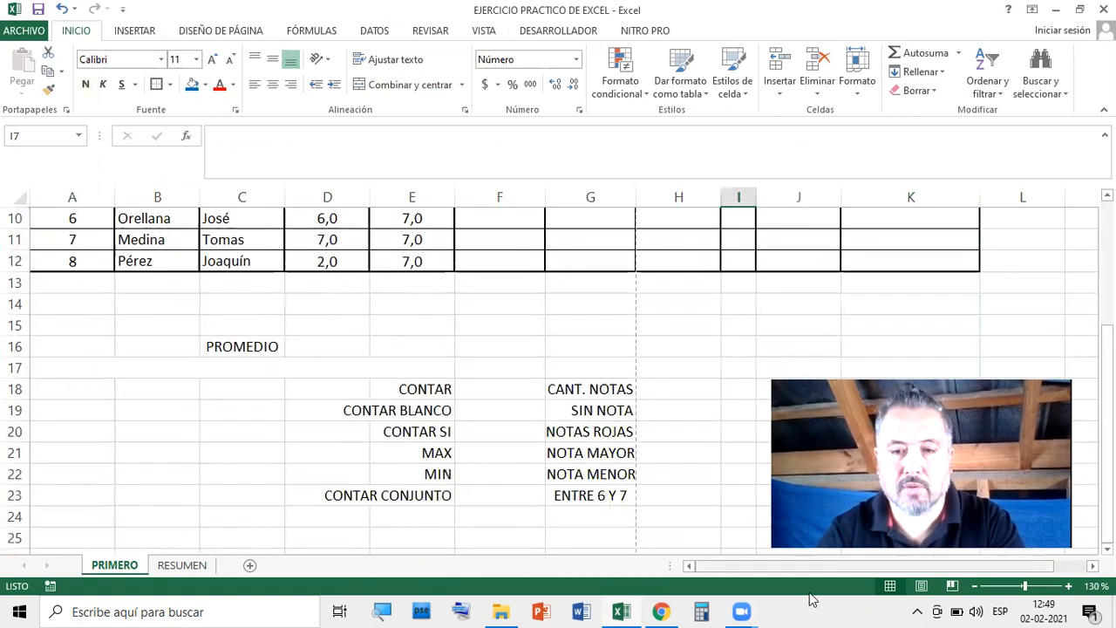
drag(870, 566, 909, 566)
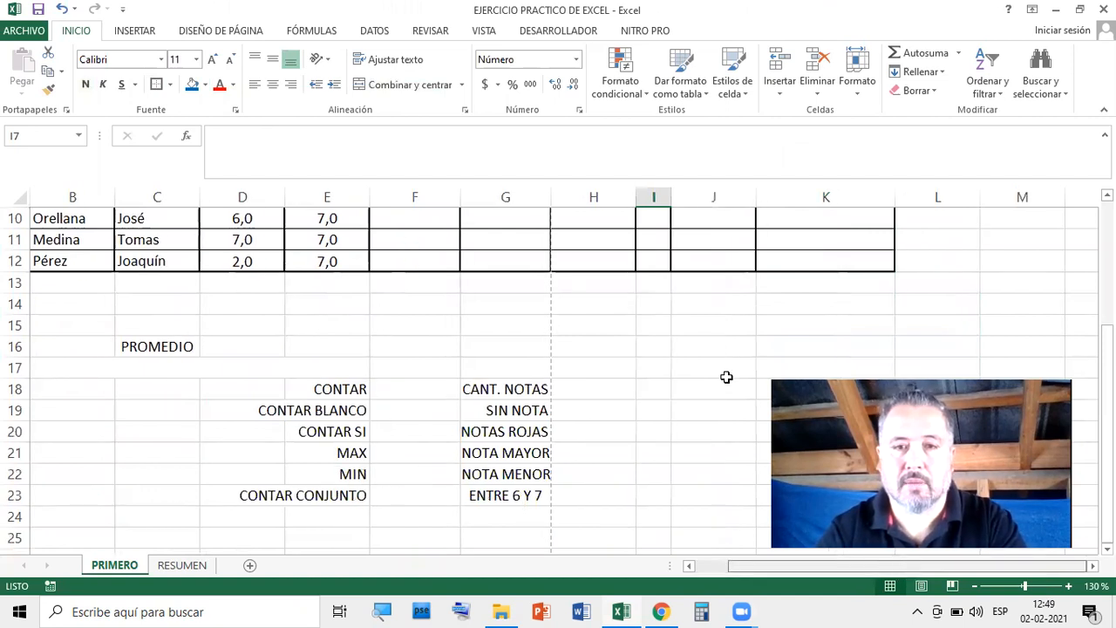
scroll(567, 288, up, 3)
scroll(578, 300, down, 1)
scroll(577, 300, down, 3)
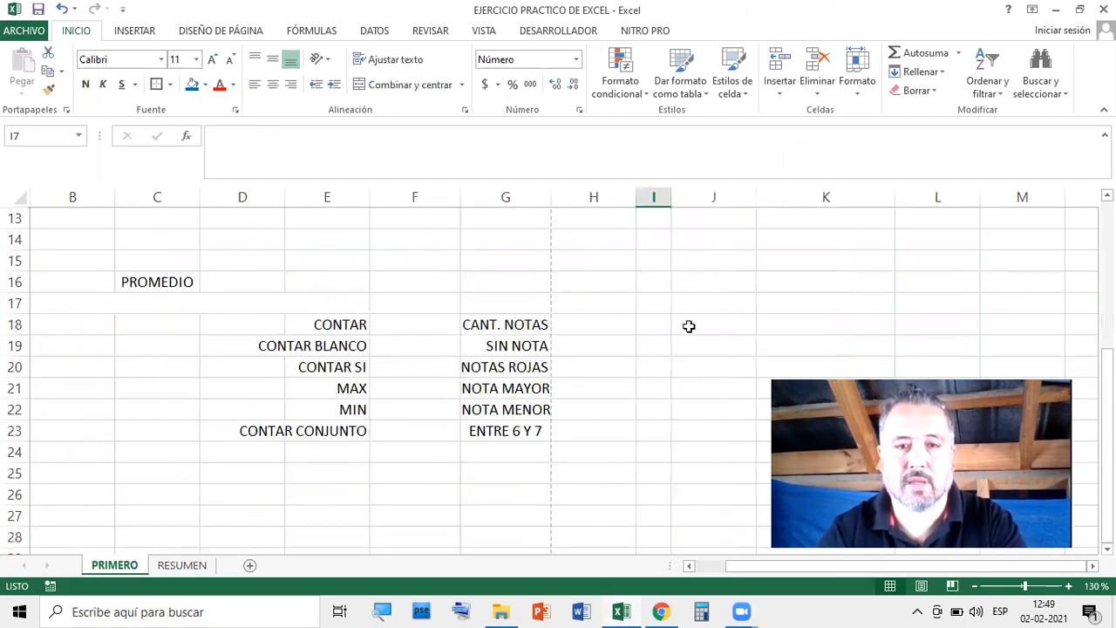
click(513, 325)
drag(581, 340, 620, 428)
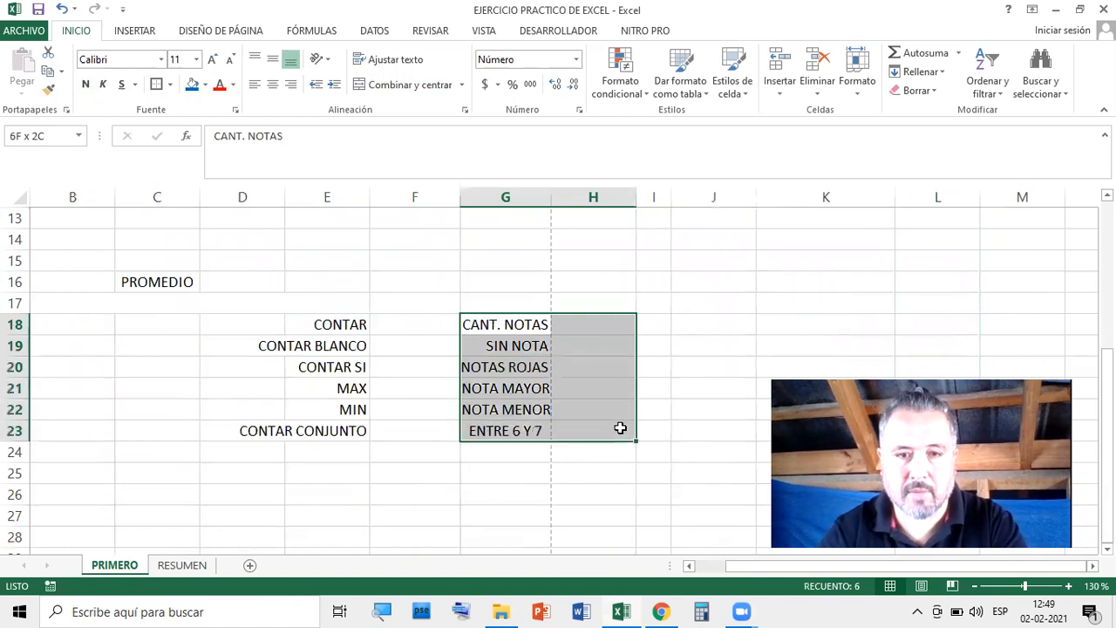
click(170, 85)
click(192, 226)
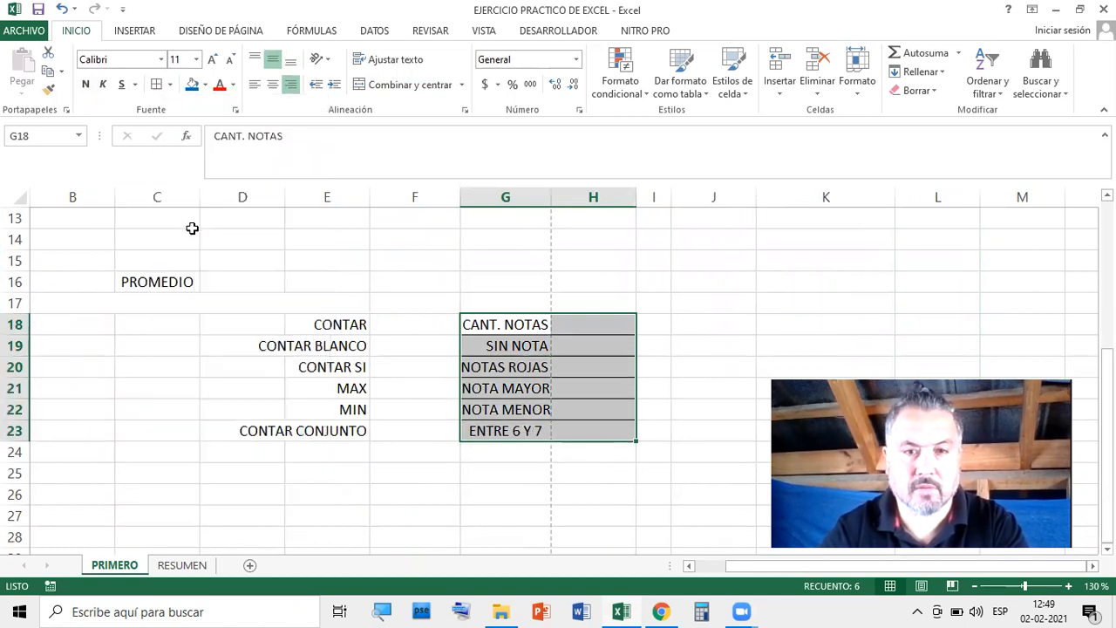
click(170, 85)
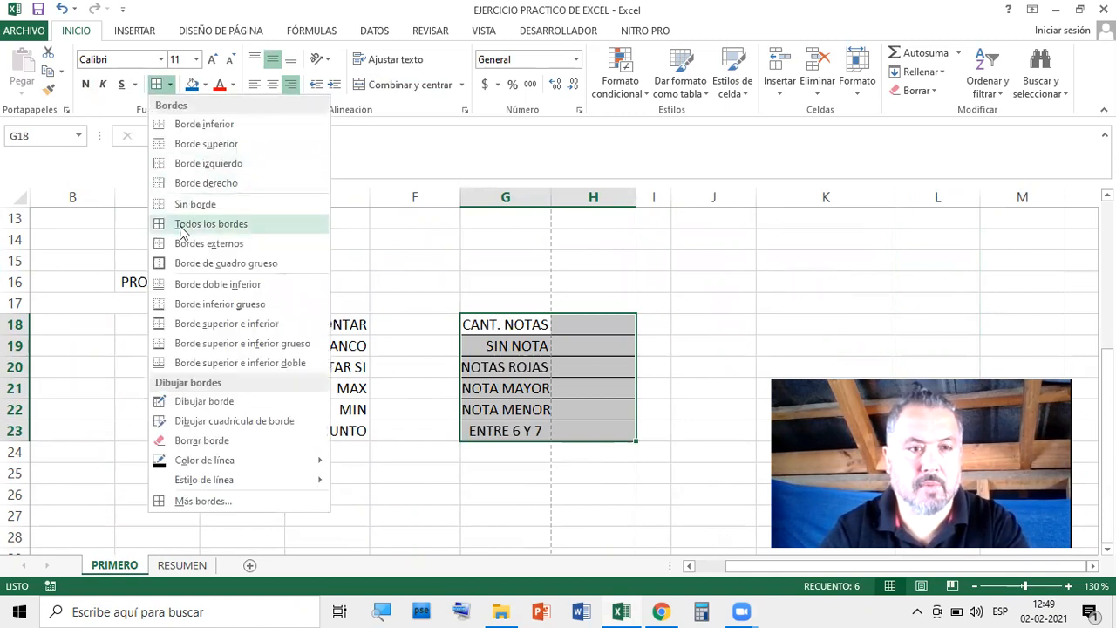
click(188, 263)
click(785, 303)
Shrink the label text in G18:G23 (CANT. NOTAS to ENTRE 6 Y 7) to size 10
drag(581, 324, 593, 433)
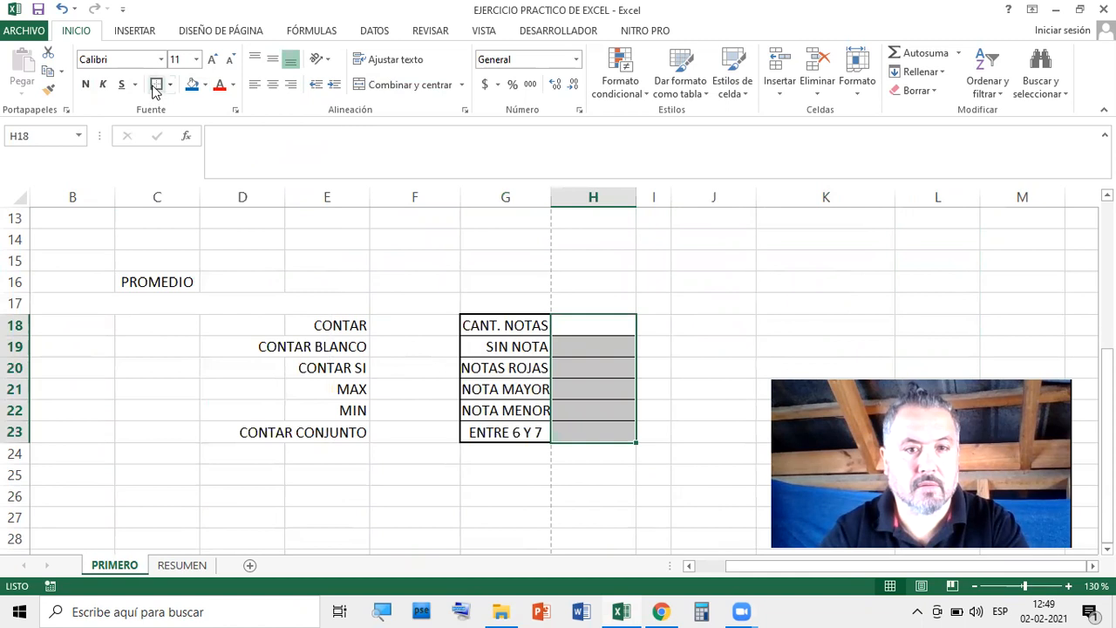
click(677, 224)
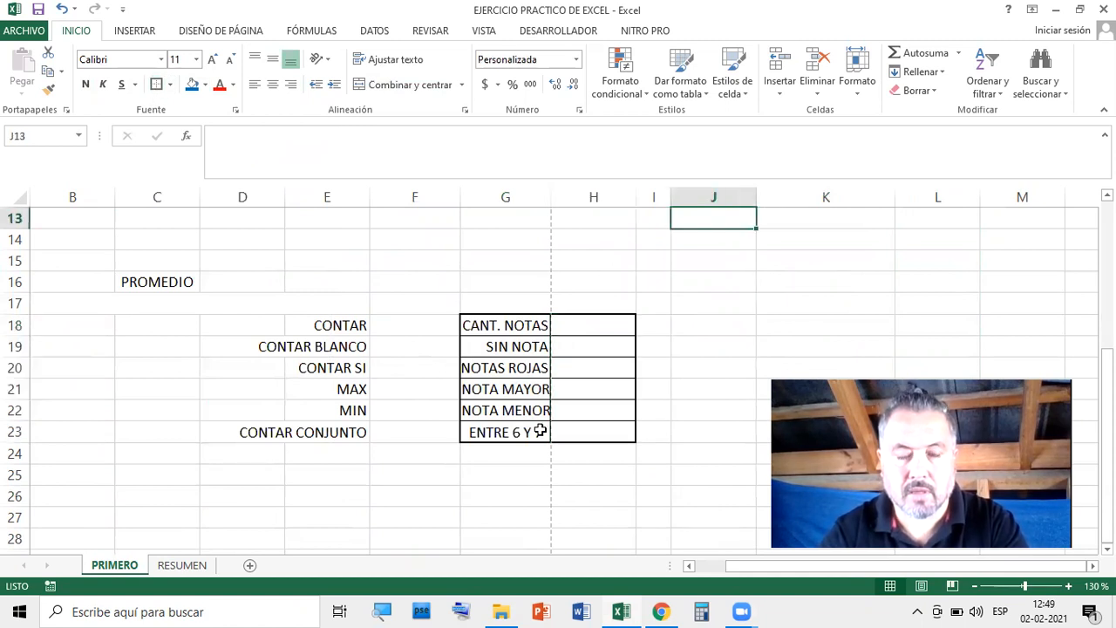
scroll(567, 296, up, 4)
scroll(571, 281, down, 2)
scroll(541, 252, up, 2)
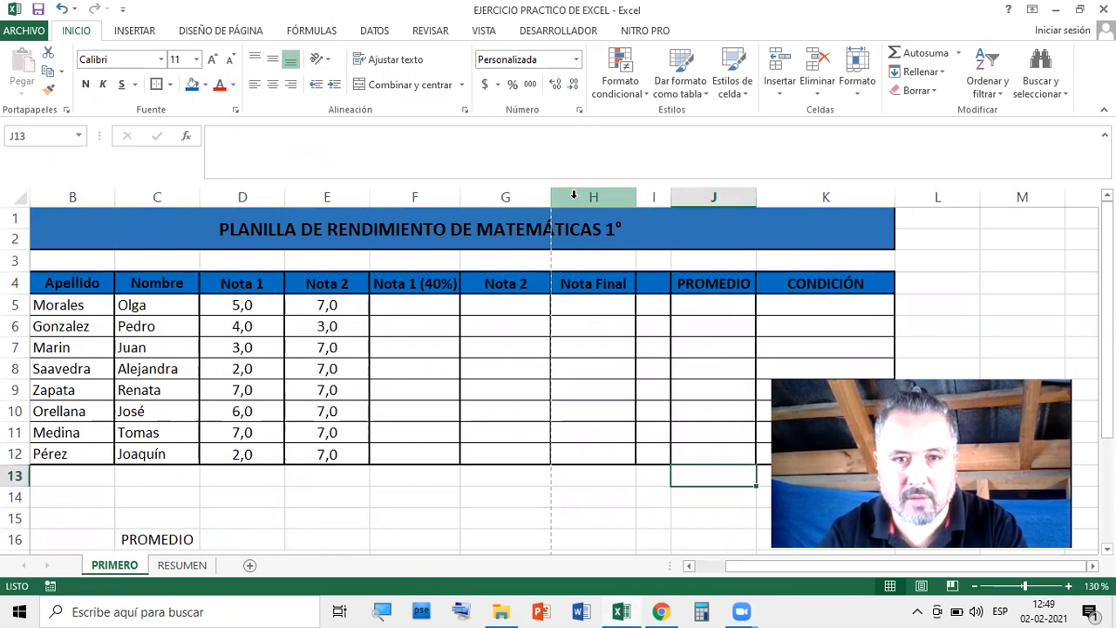
scroll(529, 259, down, 5)
drag(509, 264, 523, 364)
click(232, 59)
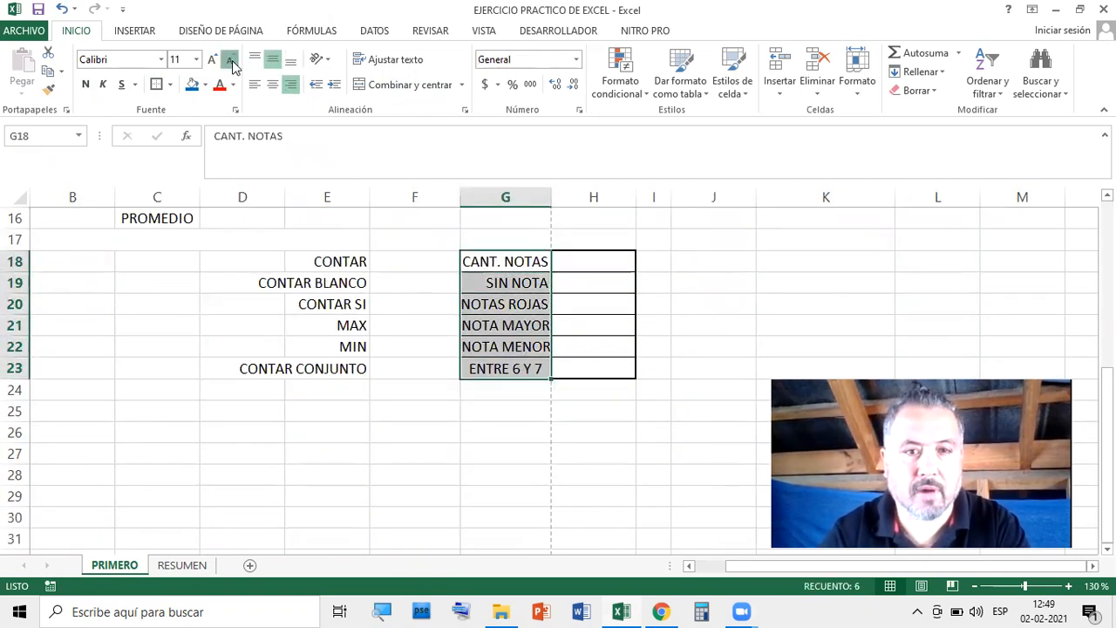
double_click(542, 367)
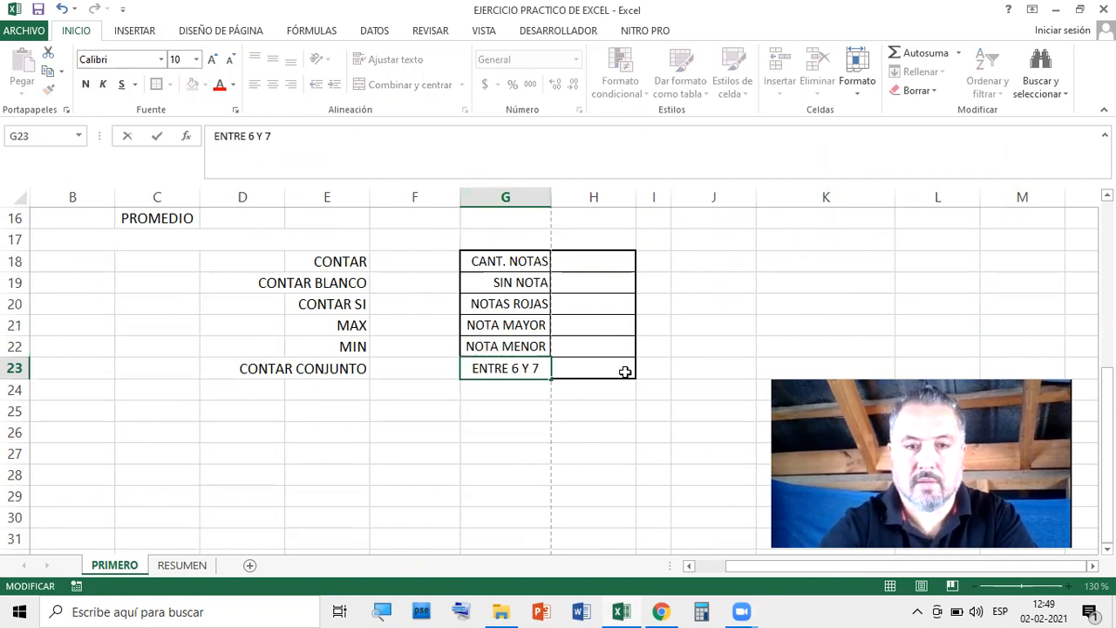
click(667, 373)
drag(581, 258, 585, 368)
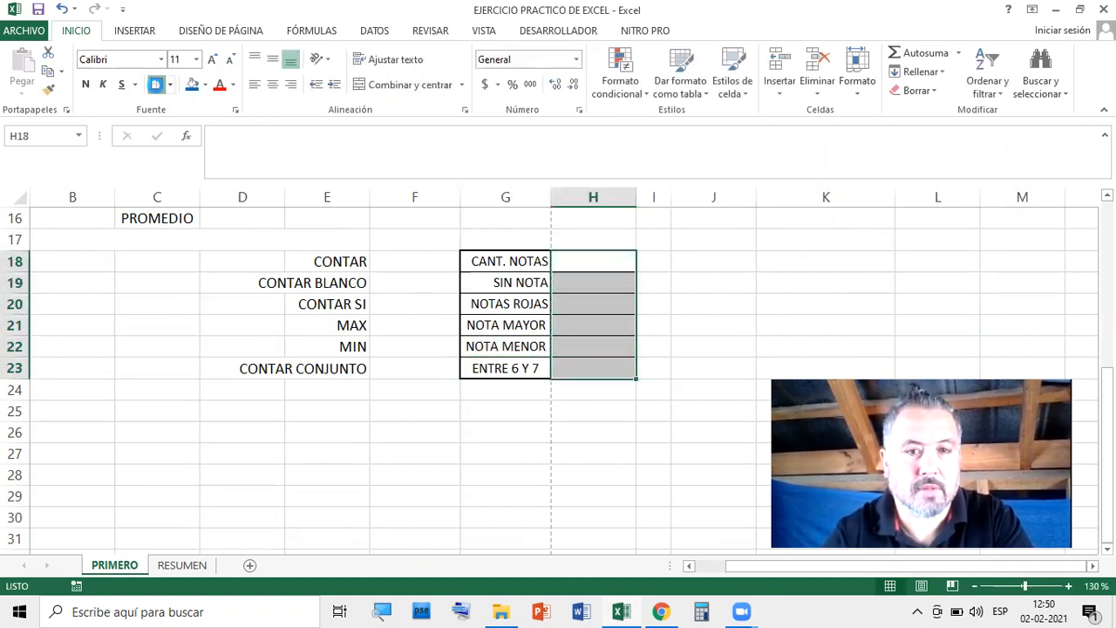
drag(511, 262, 510, 367)
scroll(656, 288, up, 1)
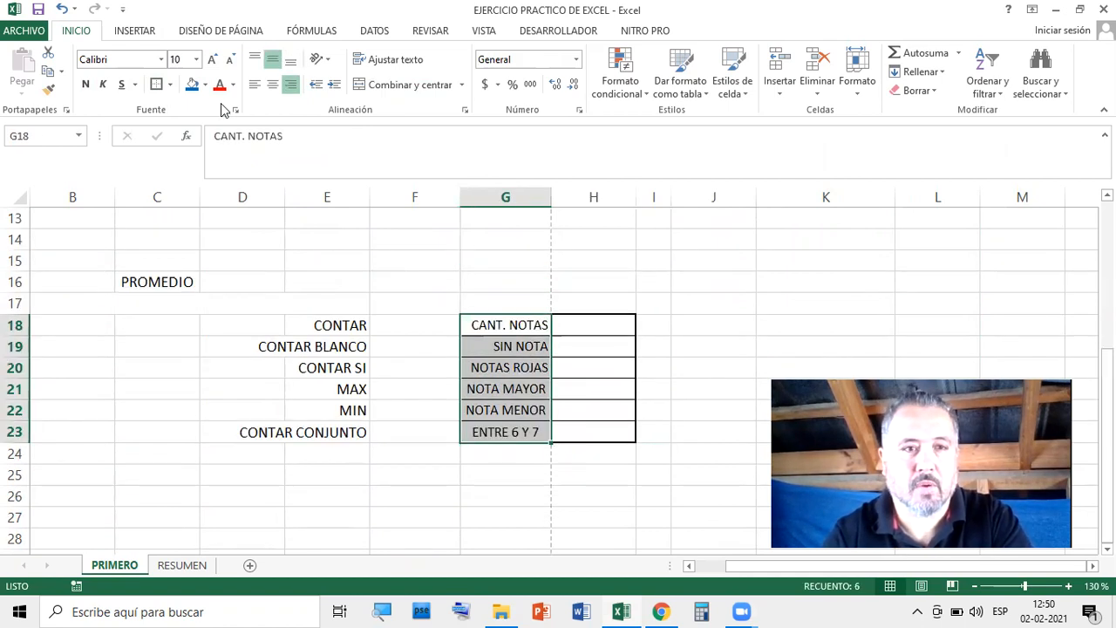
click(193, 91)
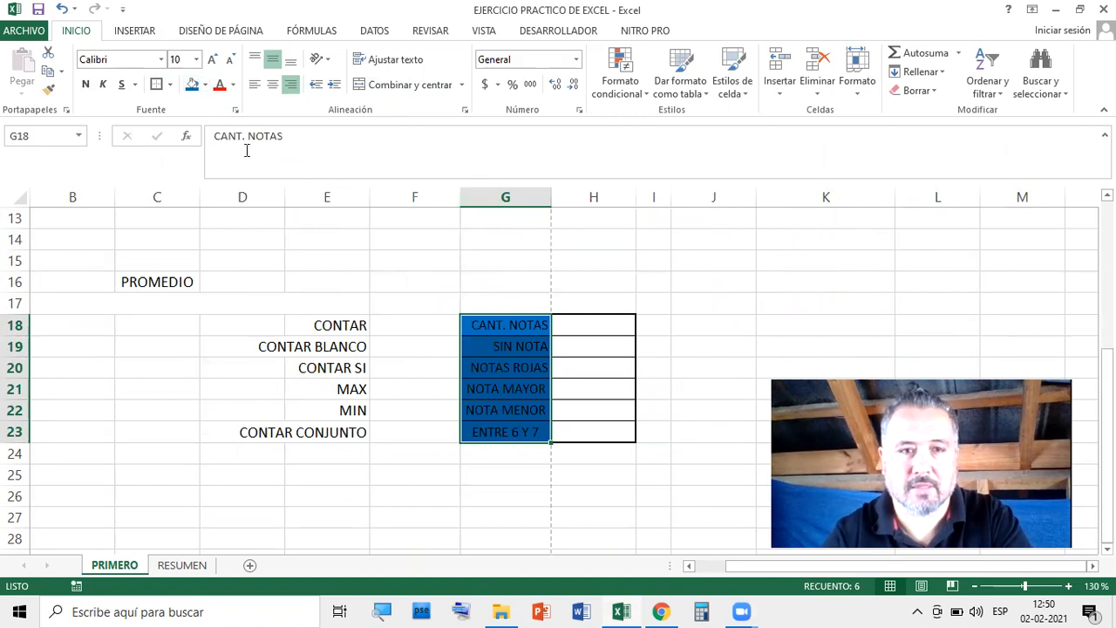
click(85, 84)
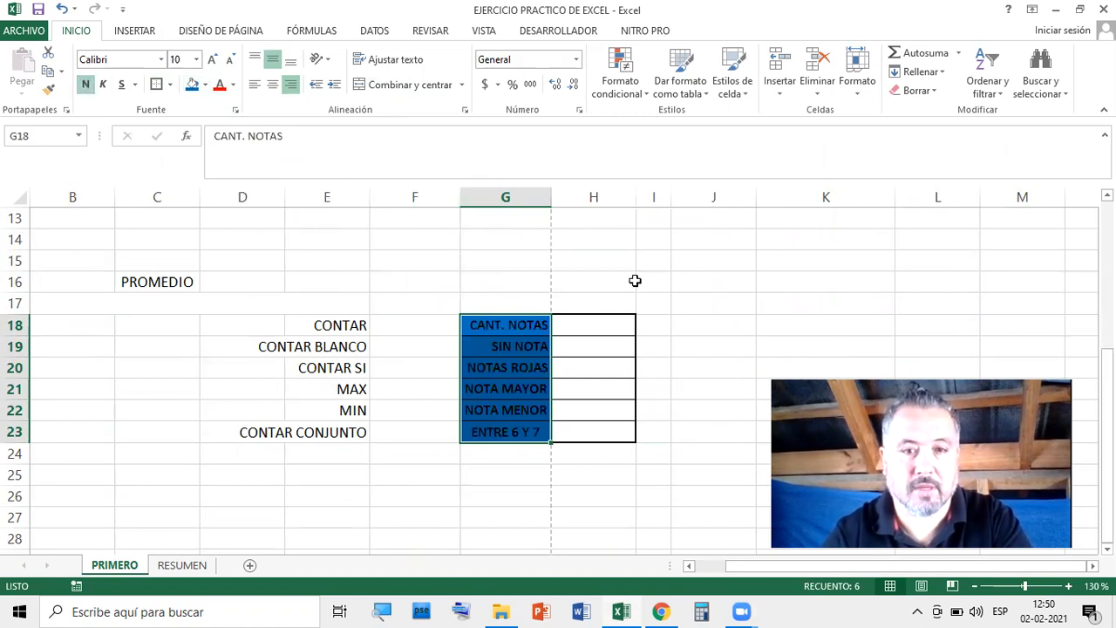
click(727, 323)
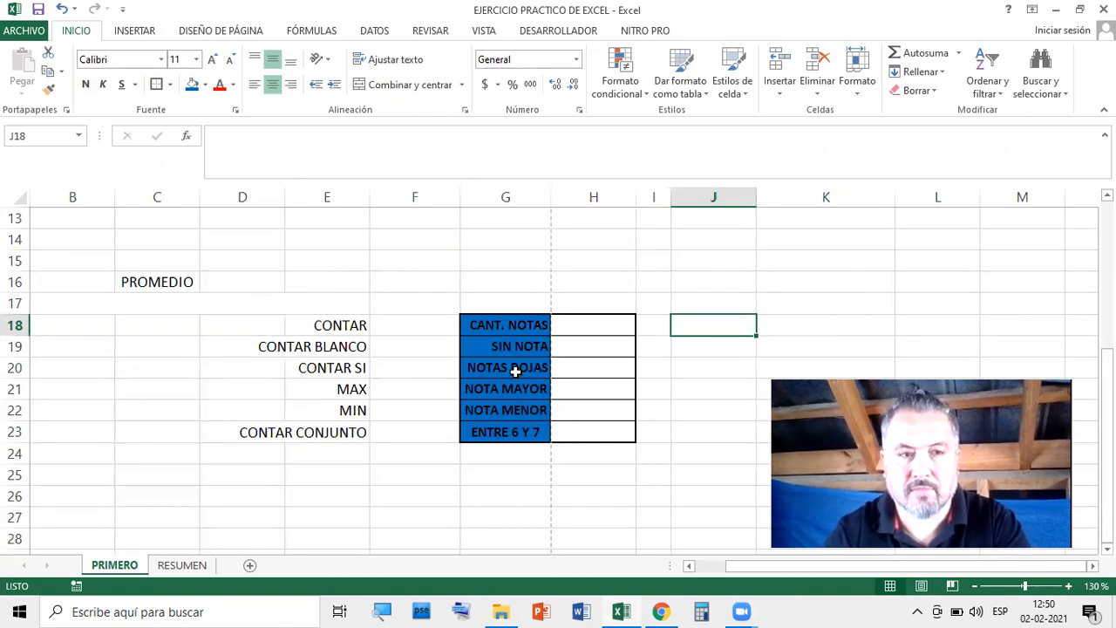
drag(334, 324, 348, 428)
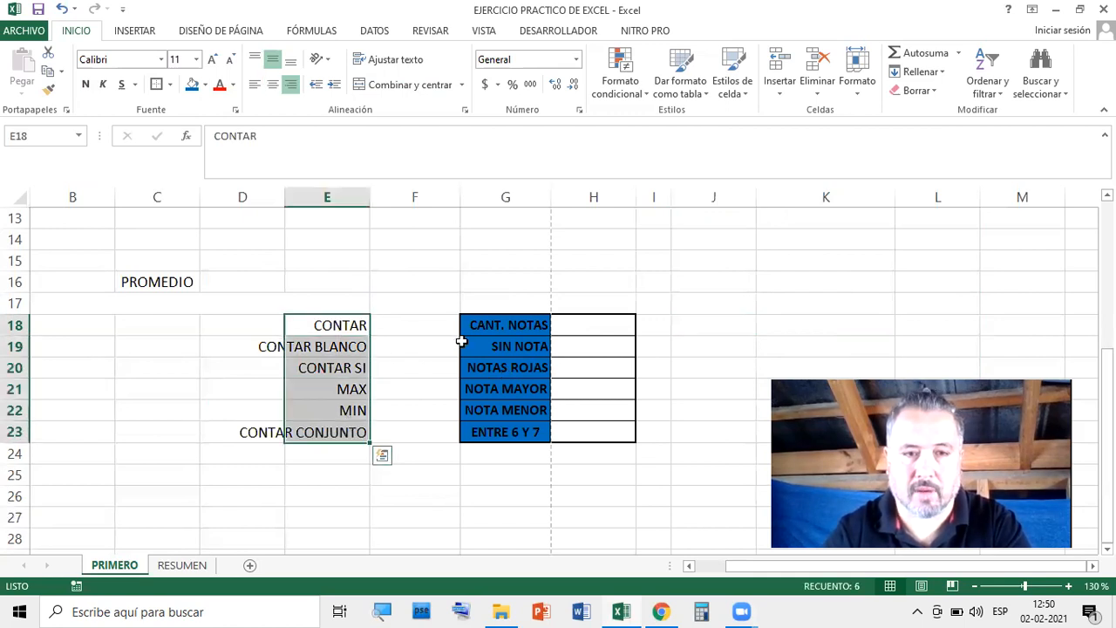
scroll(506, 349, up, 3)
scroll(511, 349, down, 2)
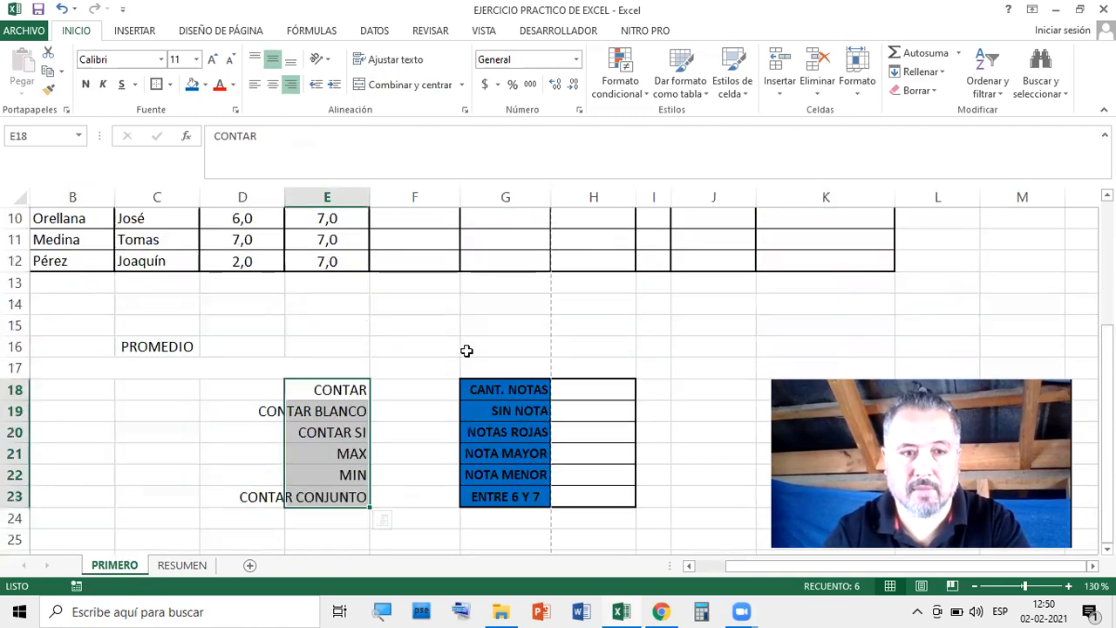
click(171, 346)
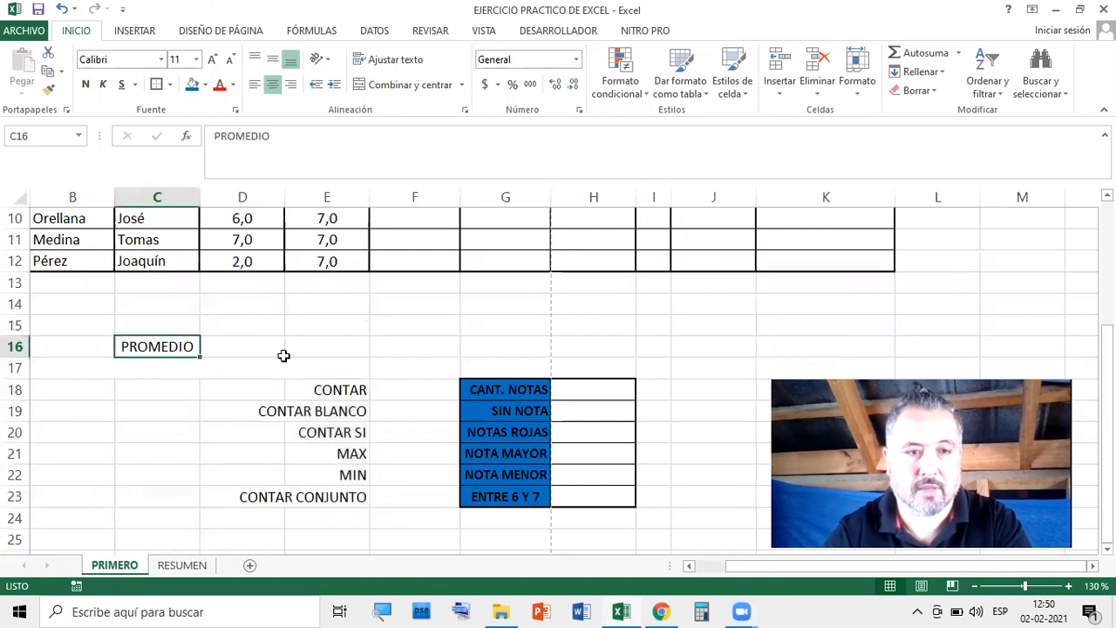
key(Delete)
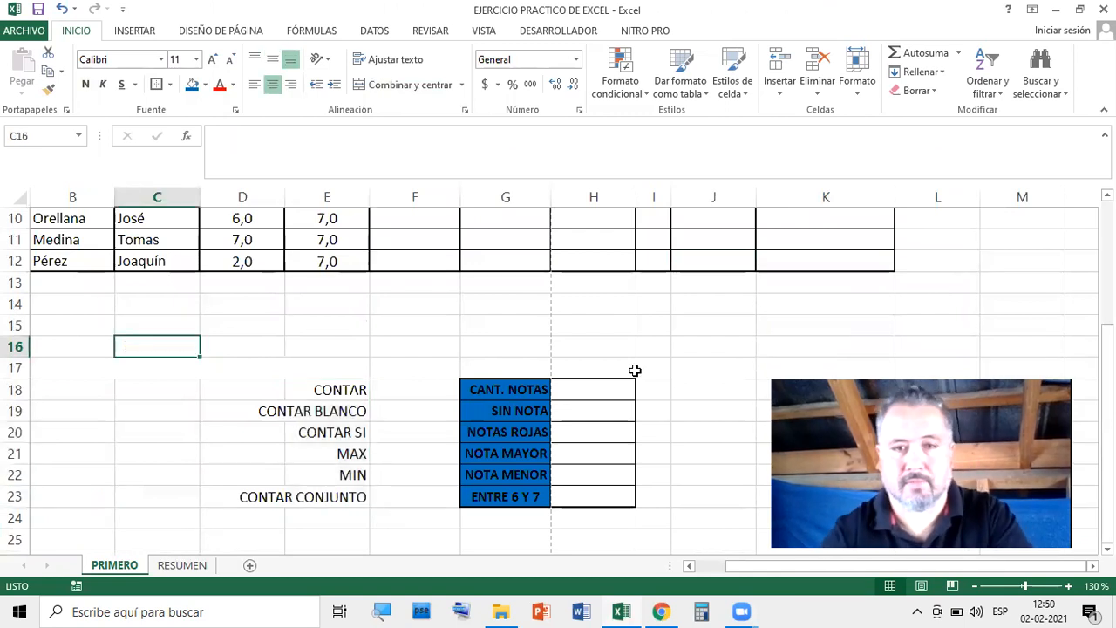
click(712, 331)
scroll(688, 359, down, 3)
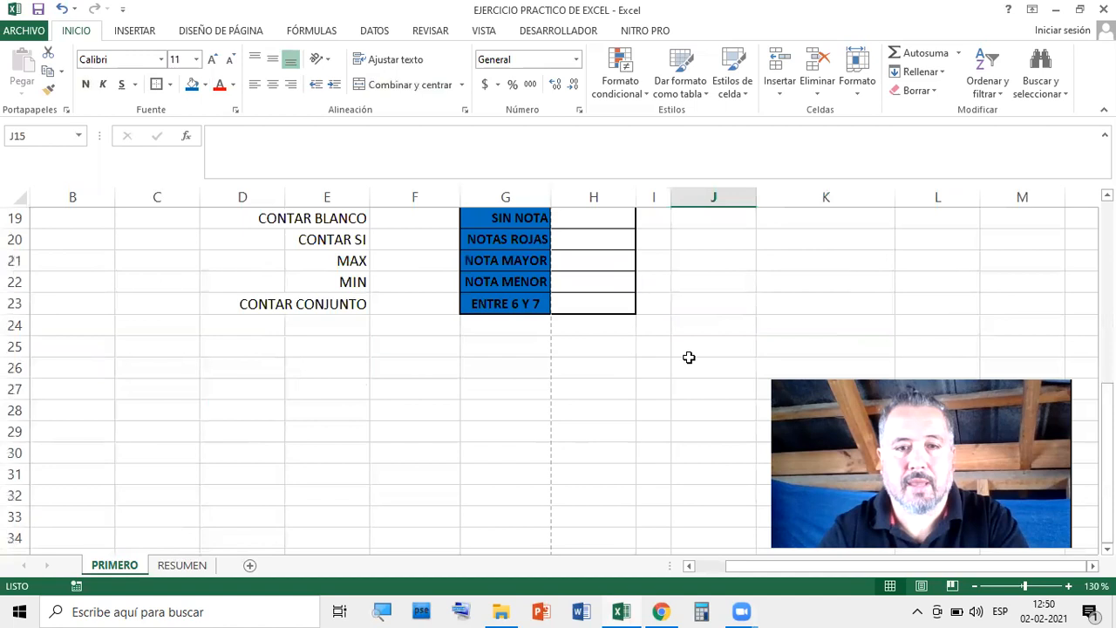
scroll(688, 358, up, 6)
scroll(617, 330, down, 3)
scroll(616, 331, up, 3)
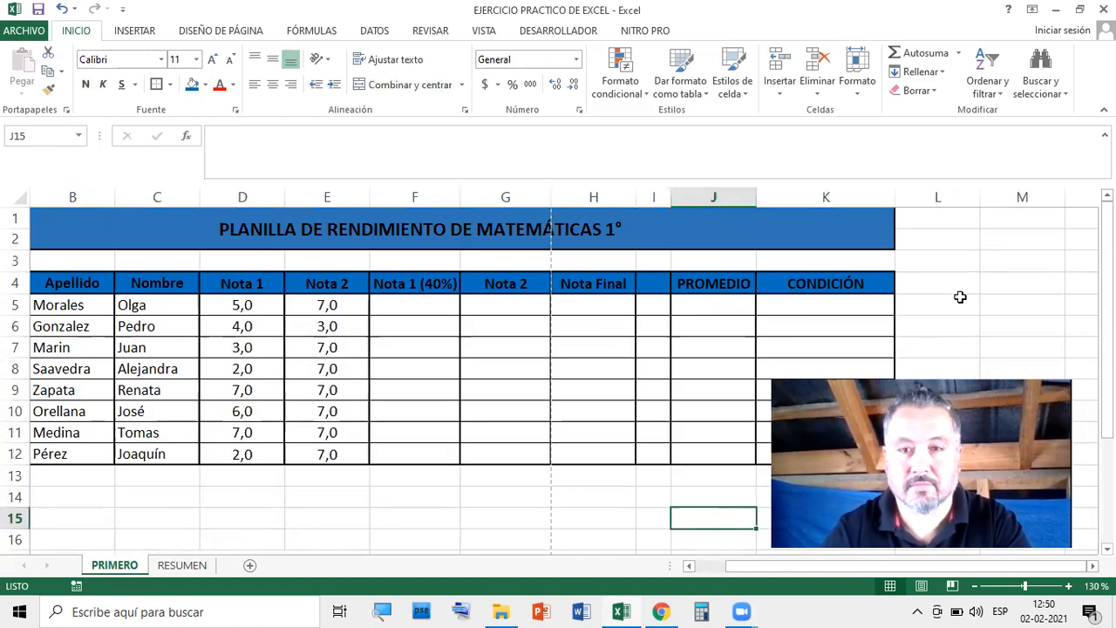
scroll(958, 294, down, 2)
click(711, 432)
Scroll the sheet back left so the N° Lista column with numbers 1–8 shows
scroll(633, 419, up, 2)
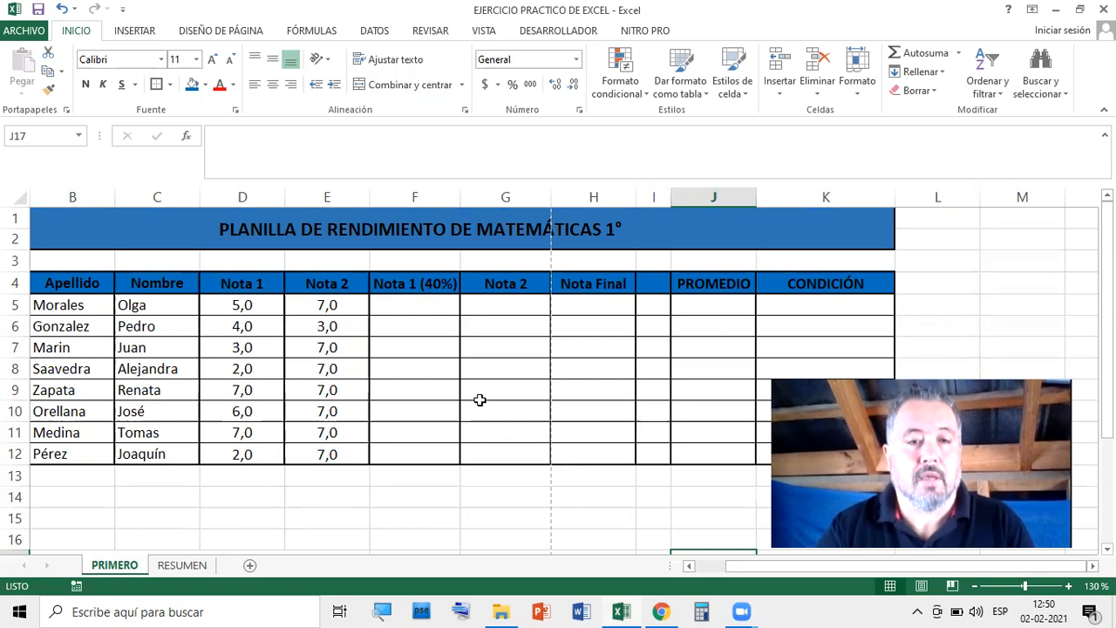
drag(762, 568, 668, 574)
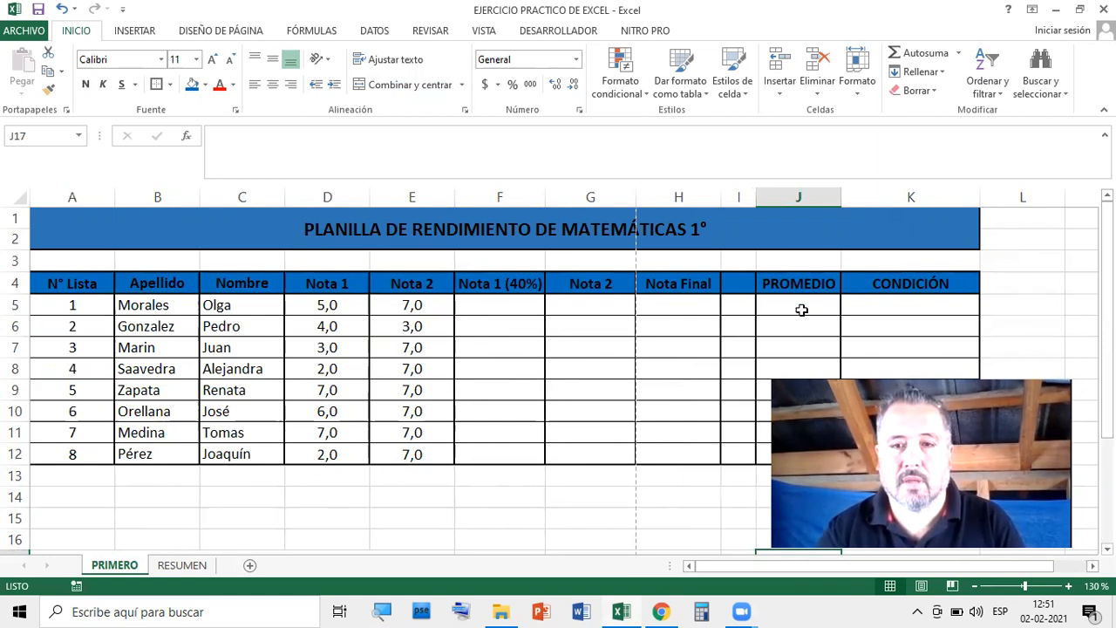
Enter =PROMEDIO(D5:E5) in J5, giving the first student's average of 6
click(805, 307)
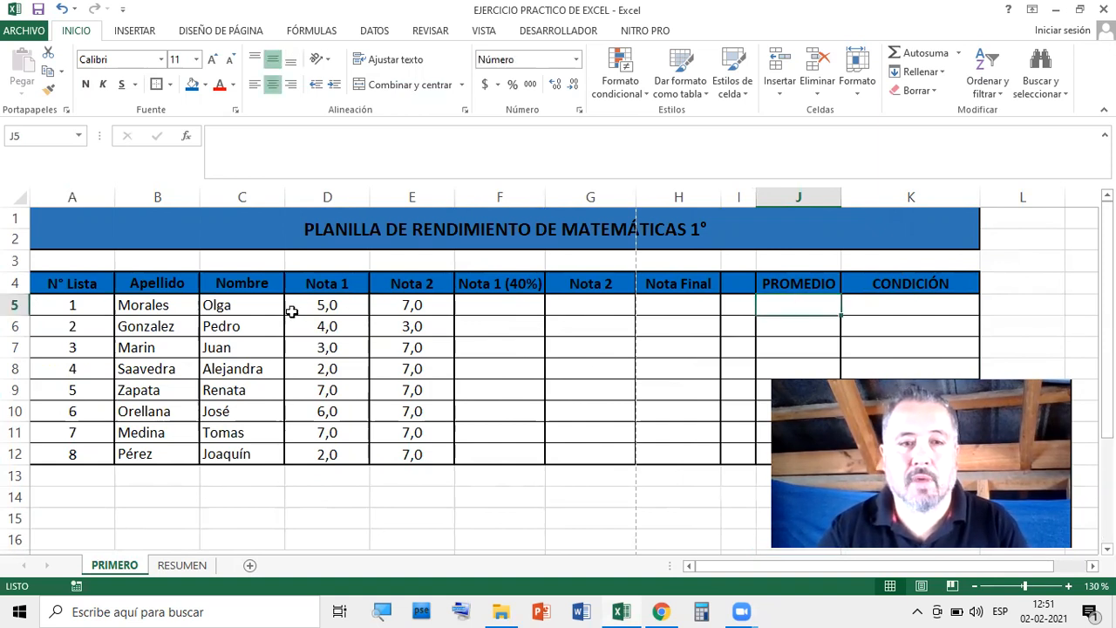
click(324, 309)
click(403, 308)
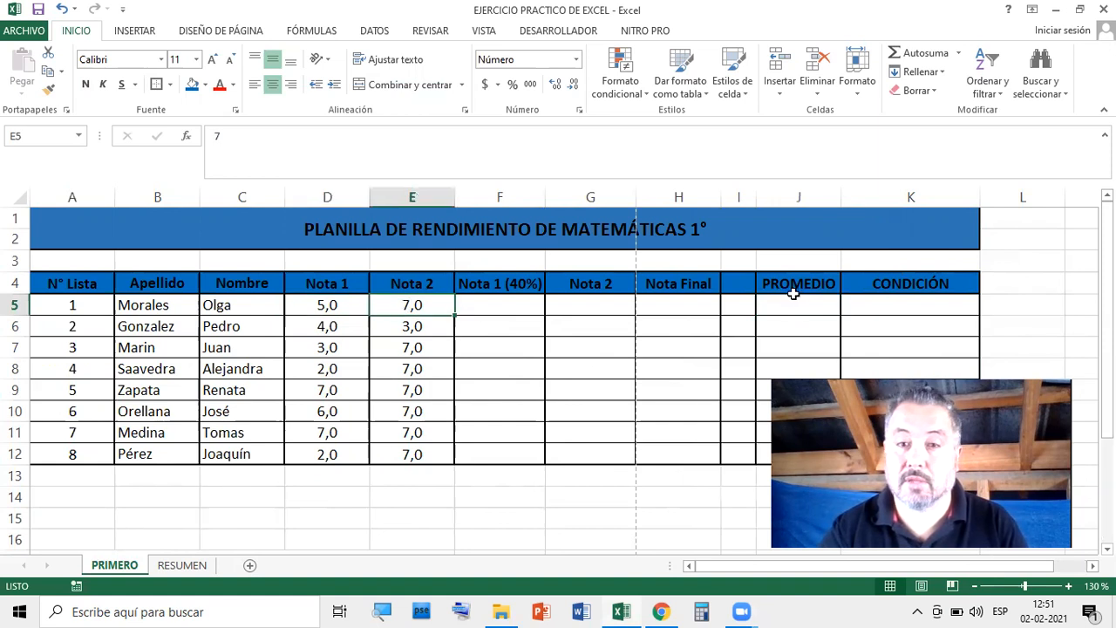
click(800, 308)
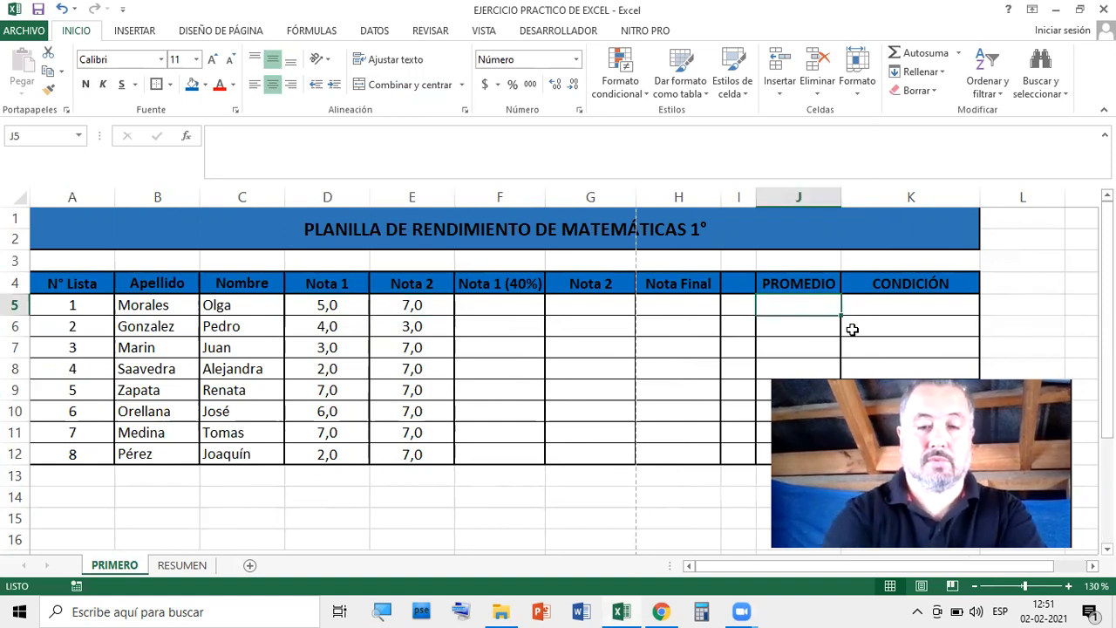
text(=)
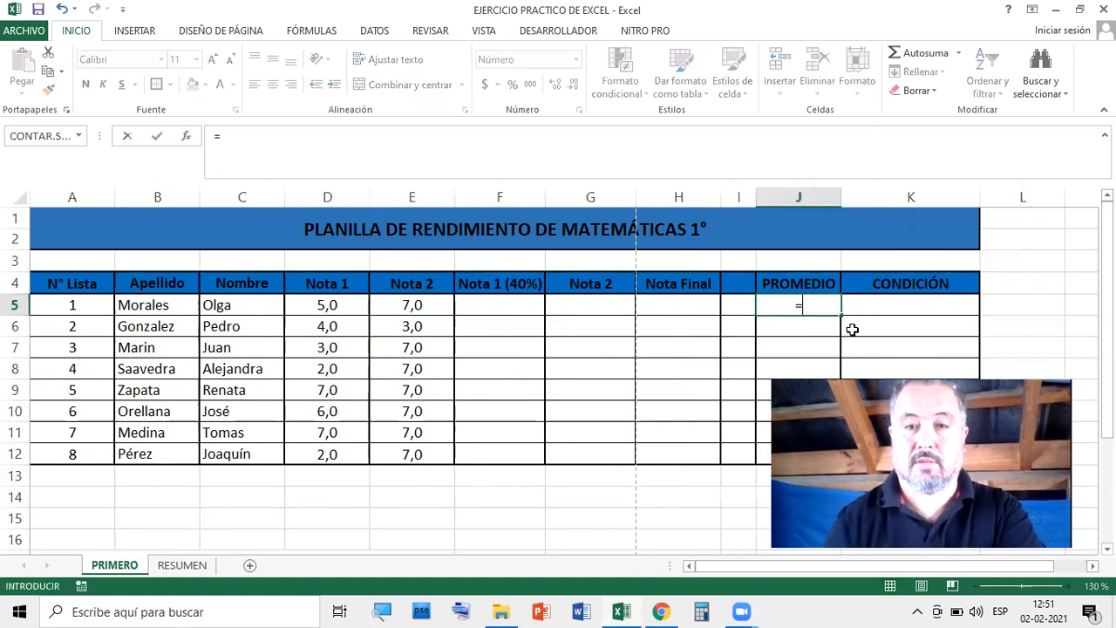
text(P)
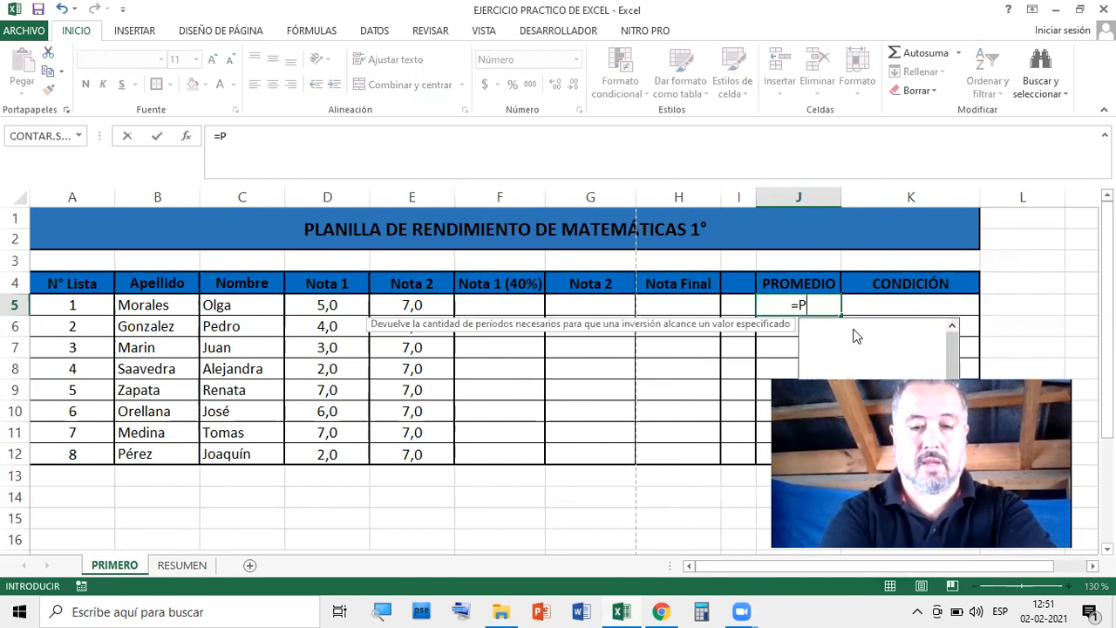
text(ROMEDIO)
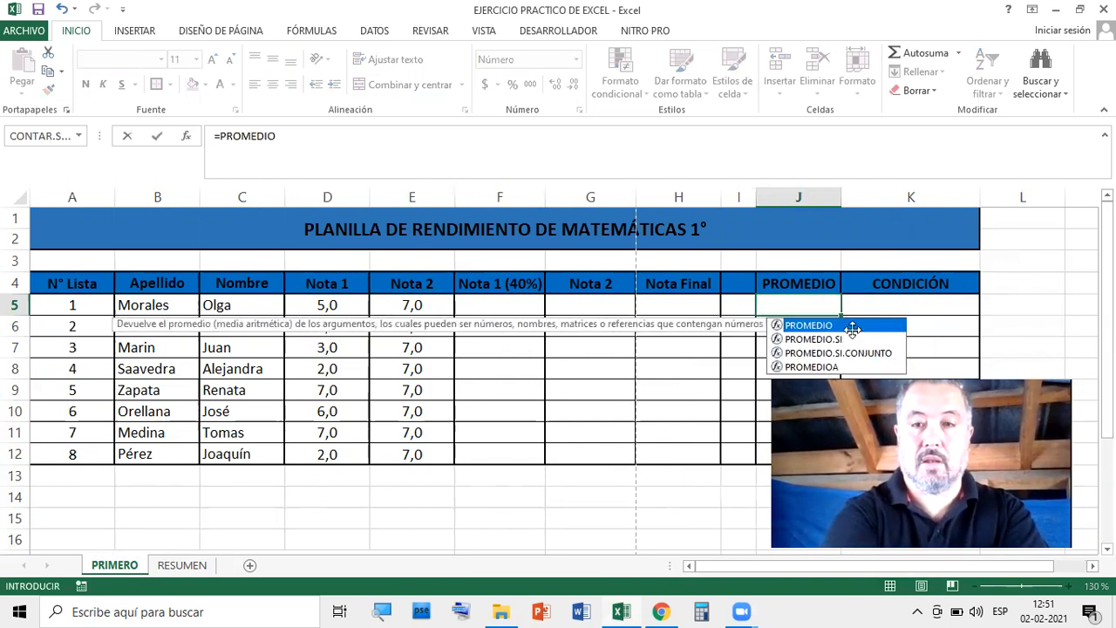
double_click(850, 325)
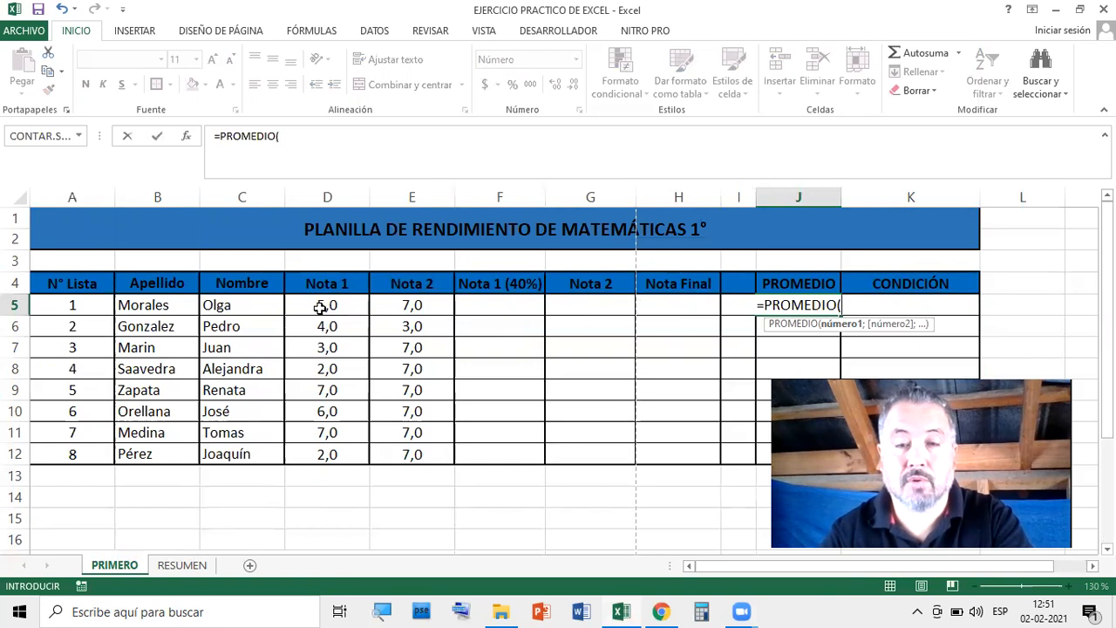
drag(321, 307, 382, 307)
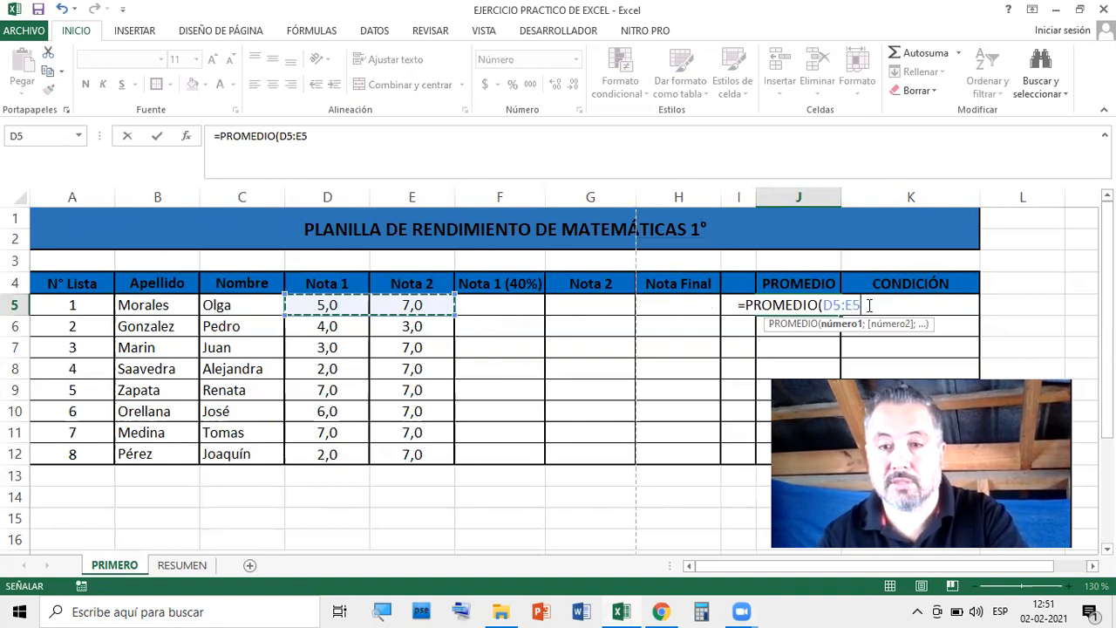
key(Return)
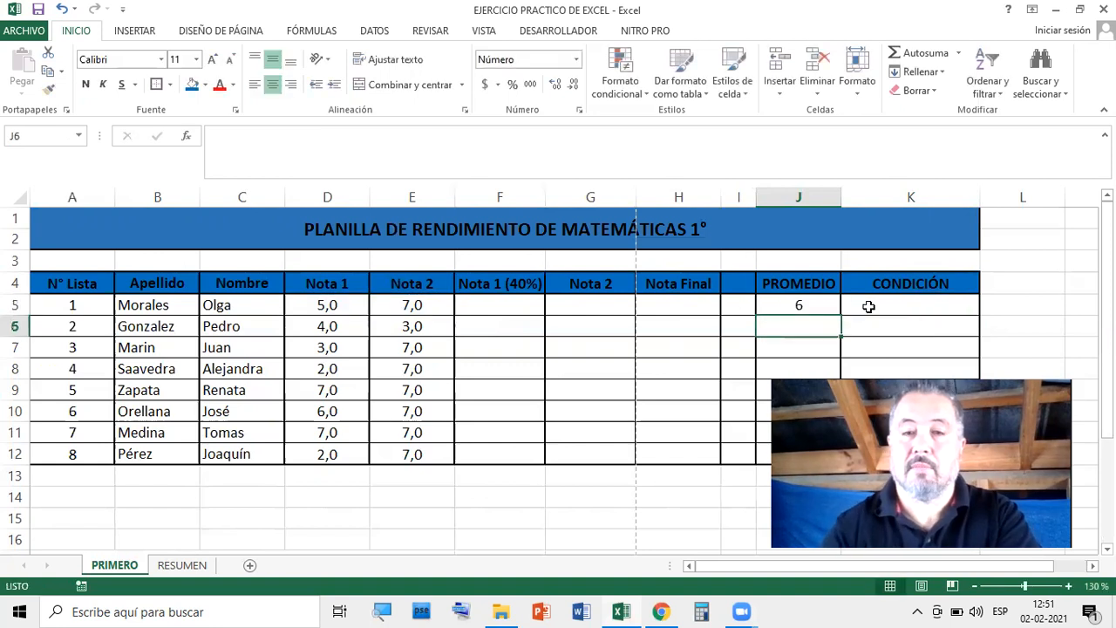
click(824, 303)
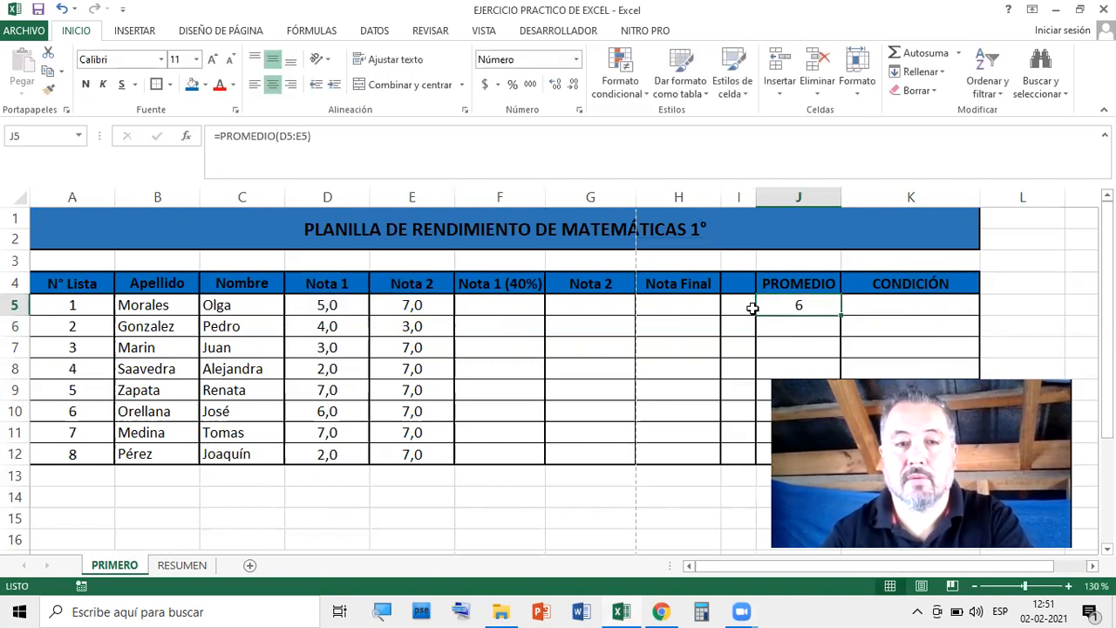
double_click(816, 305)
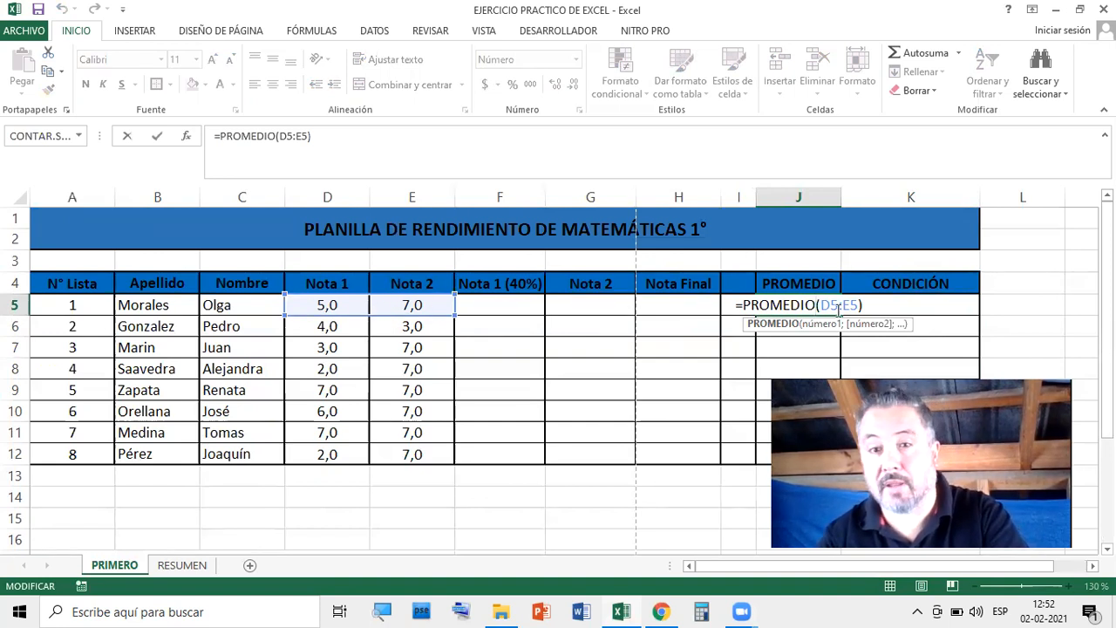
key(Return)
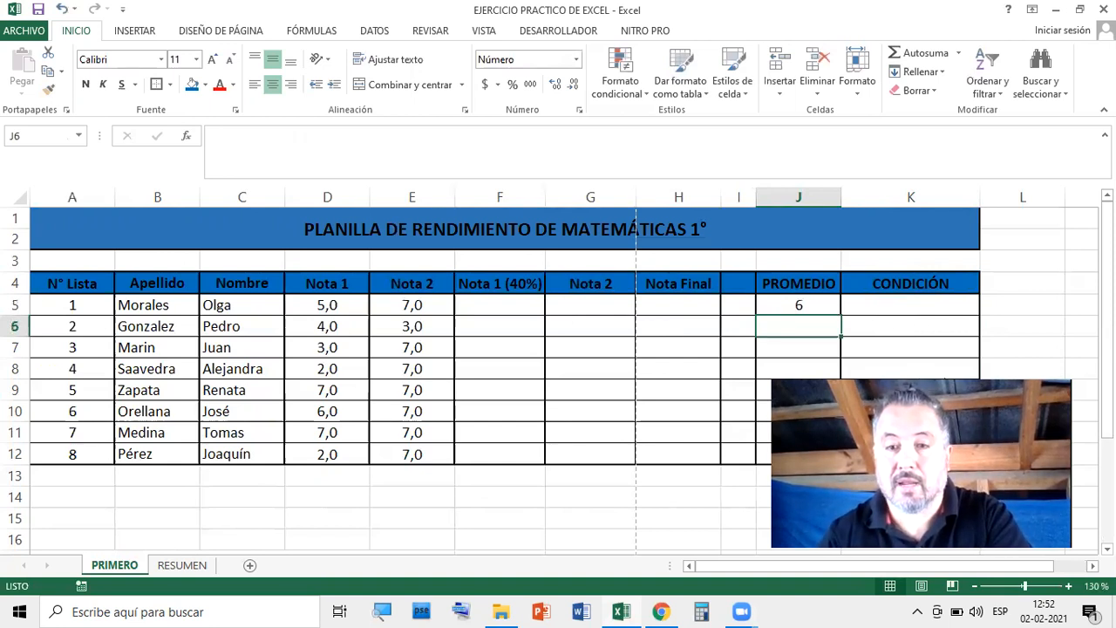
Fill J5's PROMEDIO formula down through J12
click(793, 305)
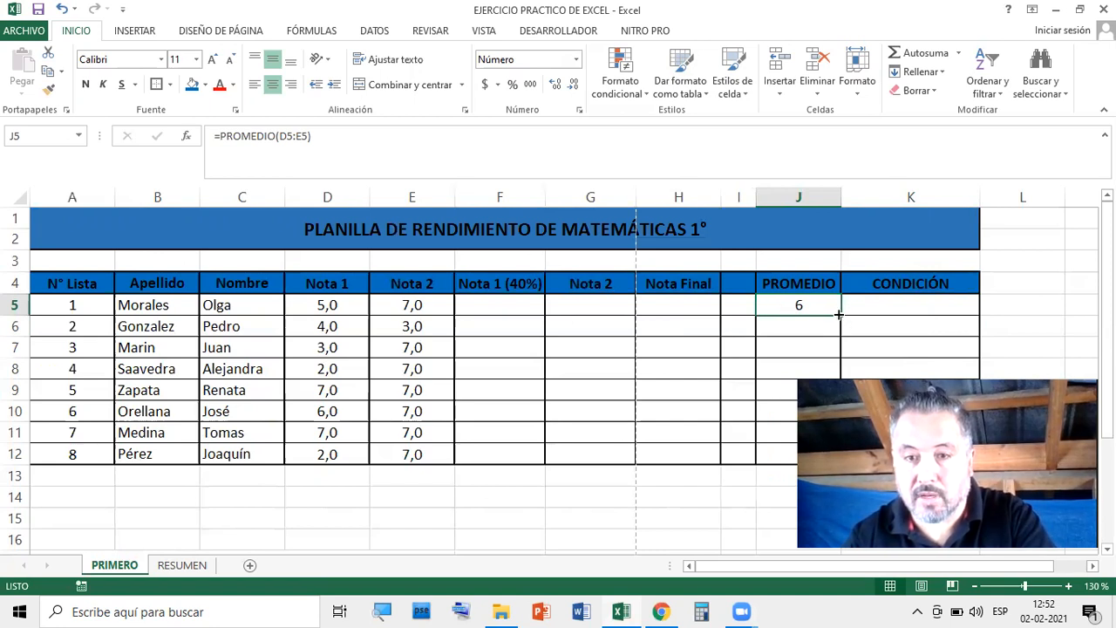
drag(840, 314, 829, 462)
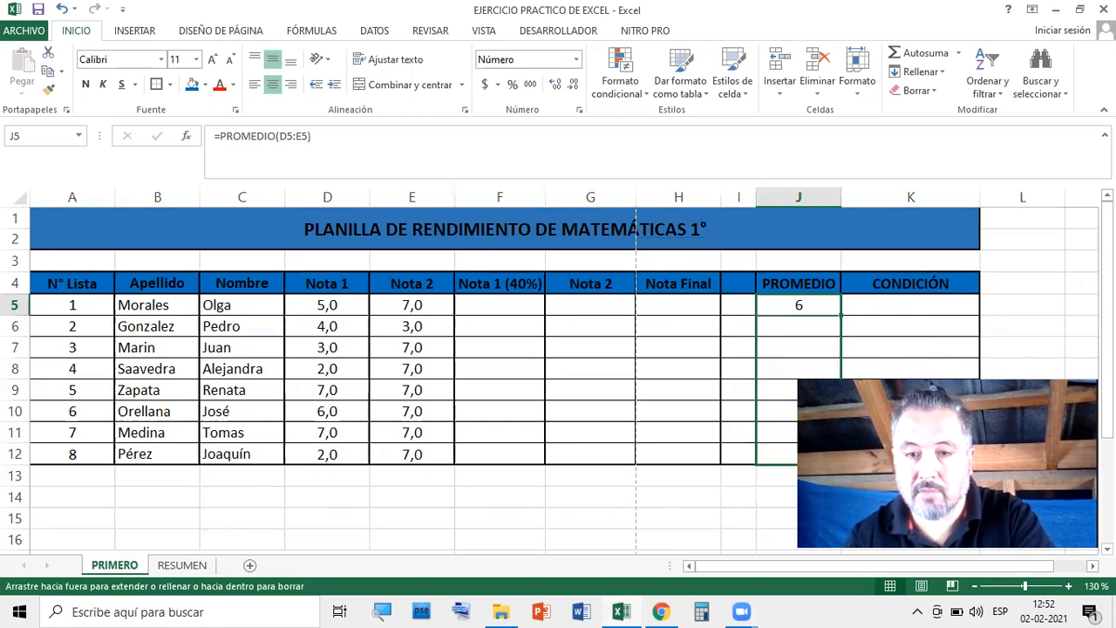
click(760, 496)
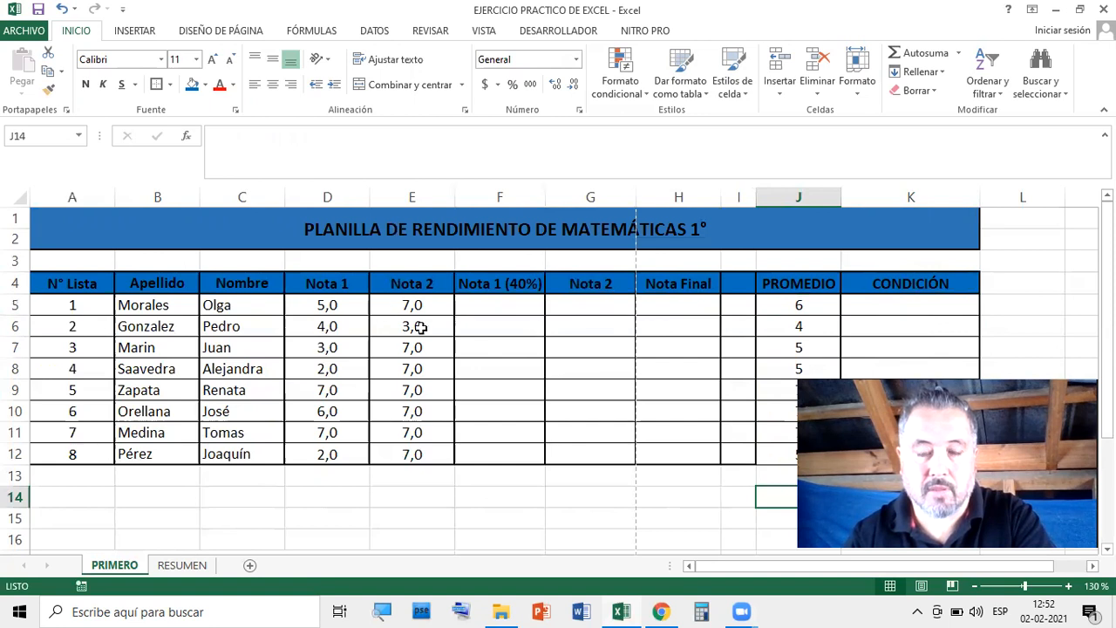
click(799, 306)
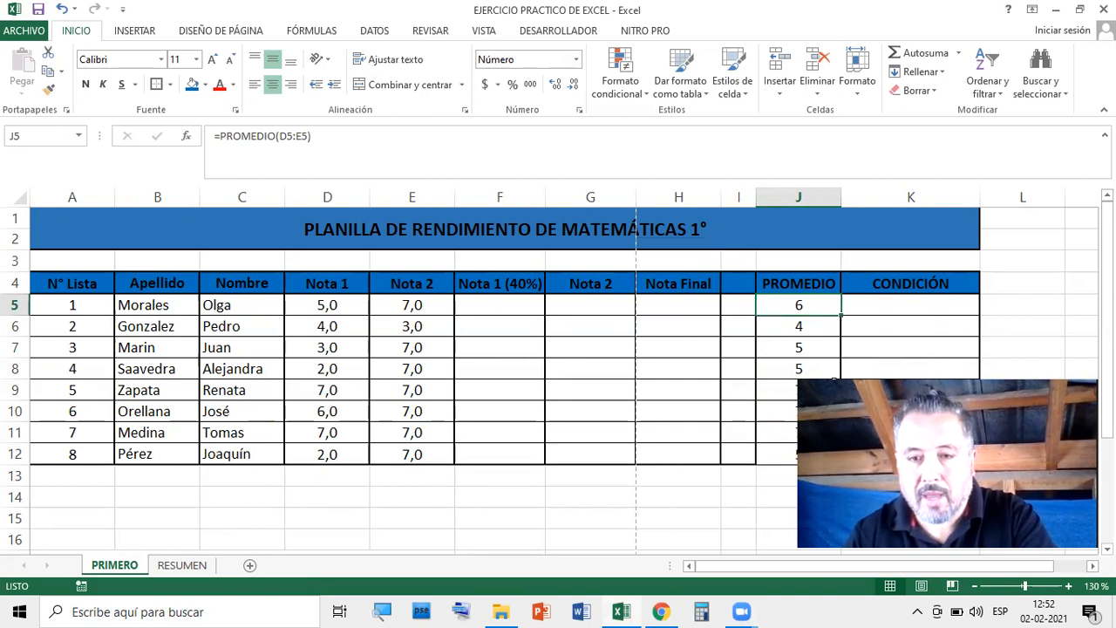
Review the copied PROMEDIO formulas in J6 through J12 for their adjusted ranges
click(803, 327)
double_click(804, 327)
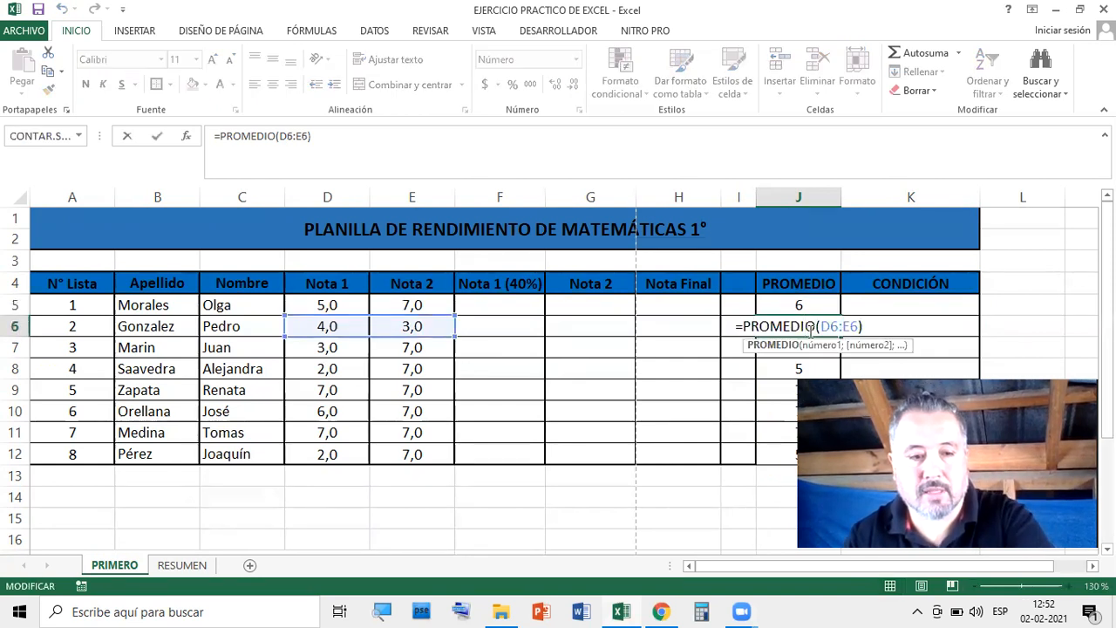
click(812, 350)
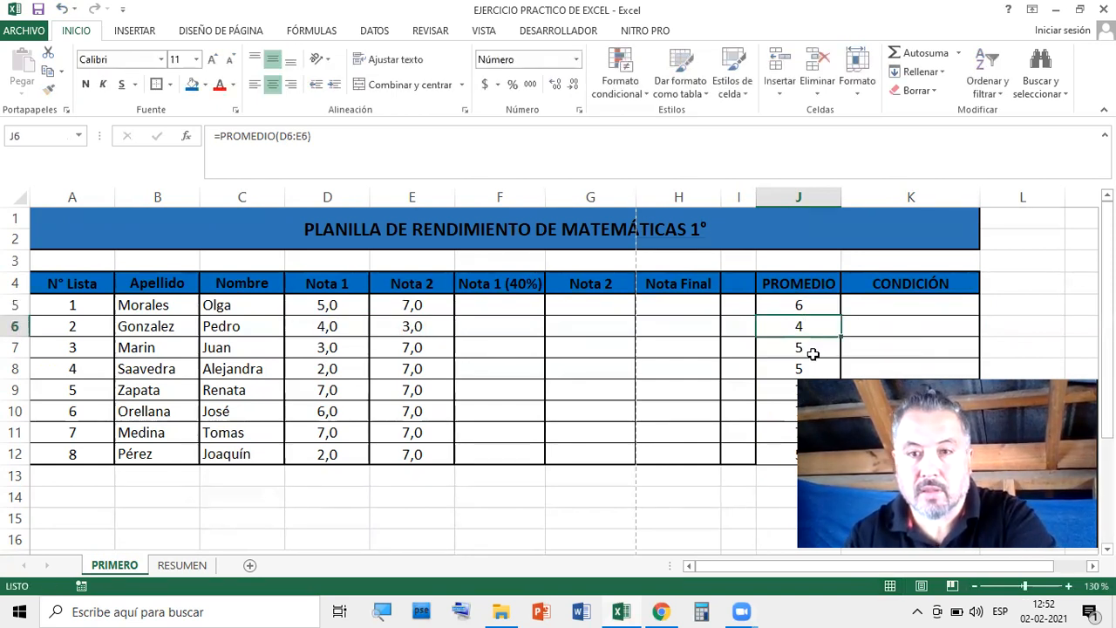
double_click(813, 349)
click(810, 354)
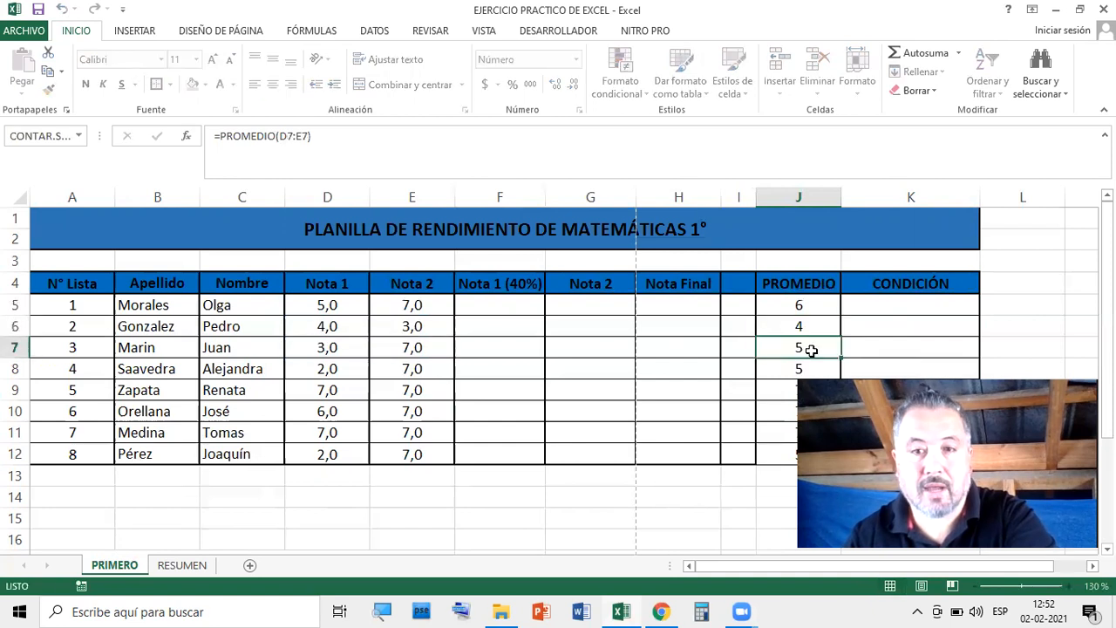
double_click(806, 365)
click(795, 389)
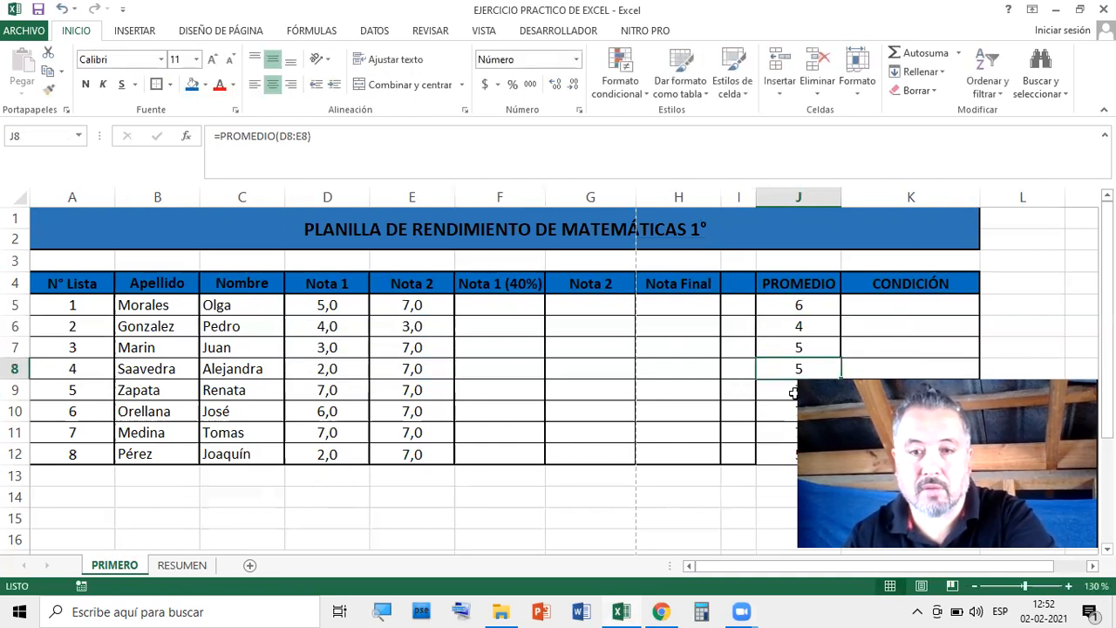
double_click(794, 389)
click(794, 411)
double_click(793, 410)
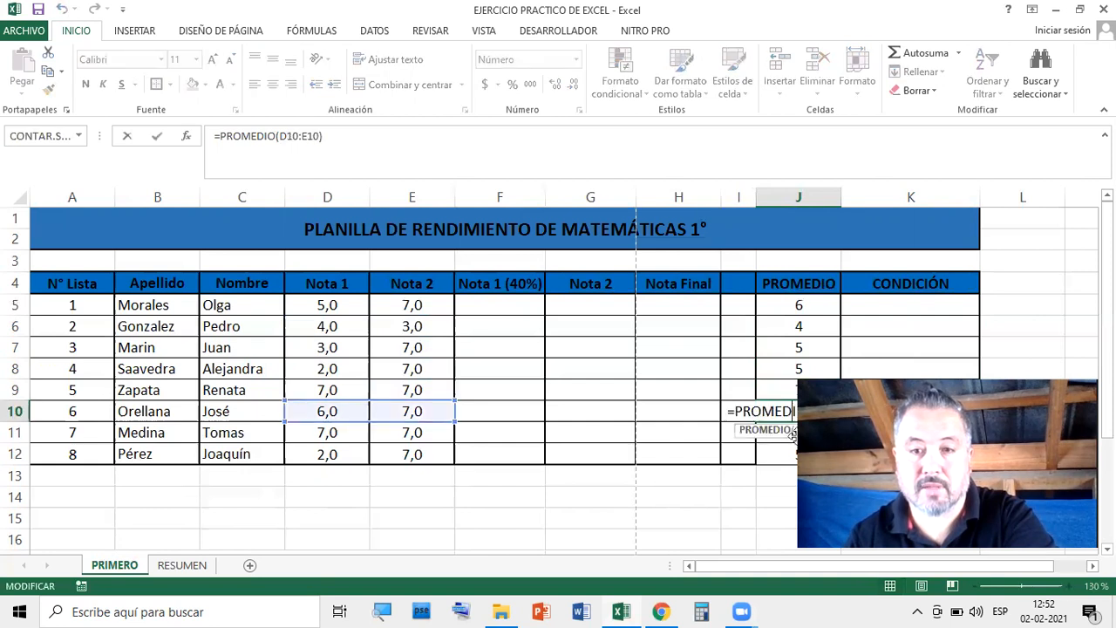
click(790, 436)
double_click(790, 436)
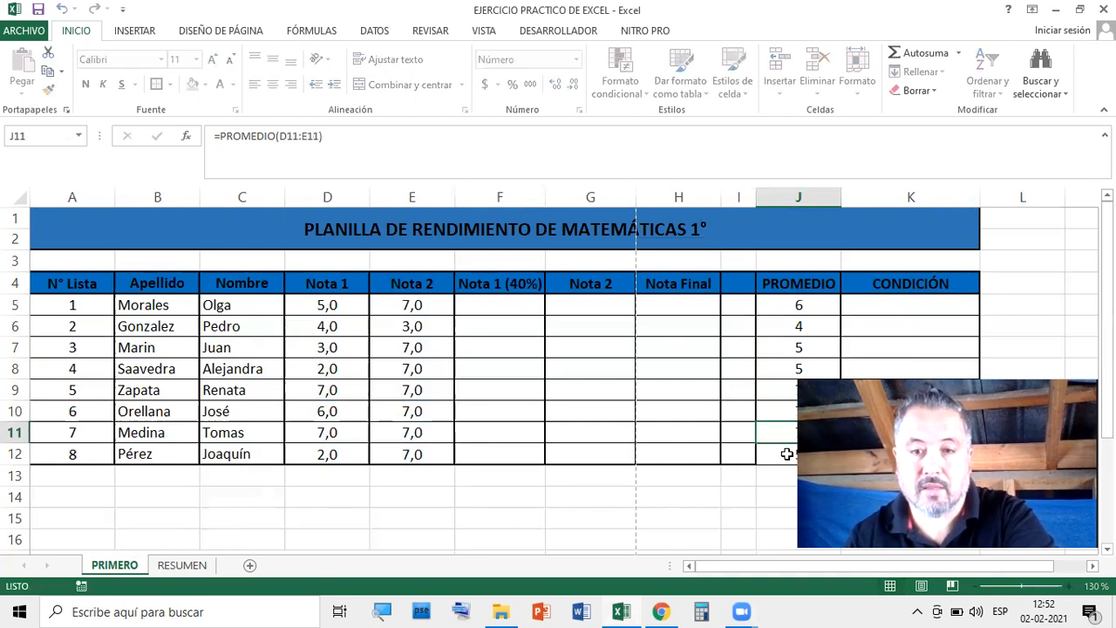
click(788, 452)
double_click(786, 449)
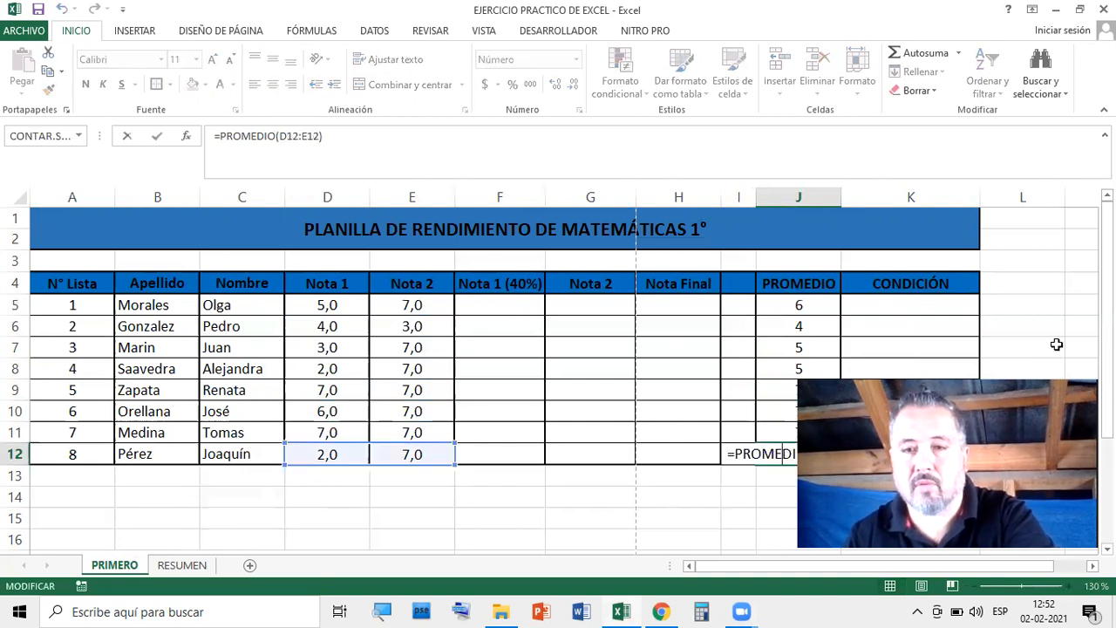
key(ctrl+Return)
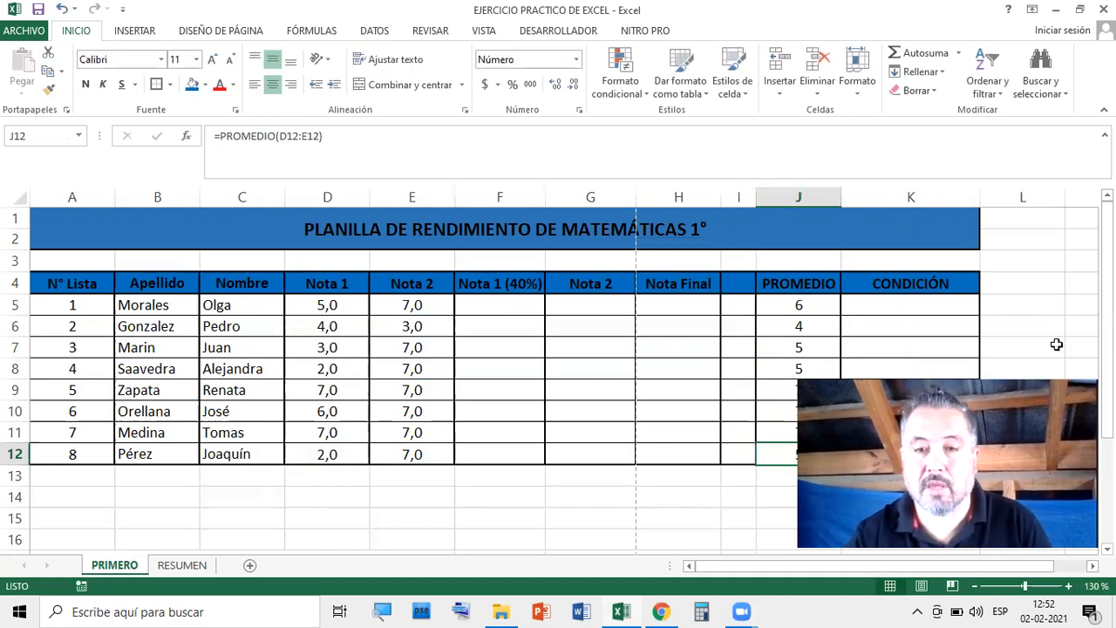
Select the eight averages in J5:J12
click(822, 306)
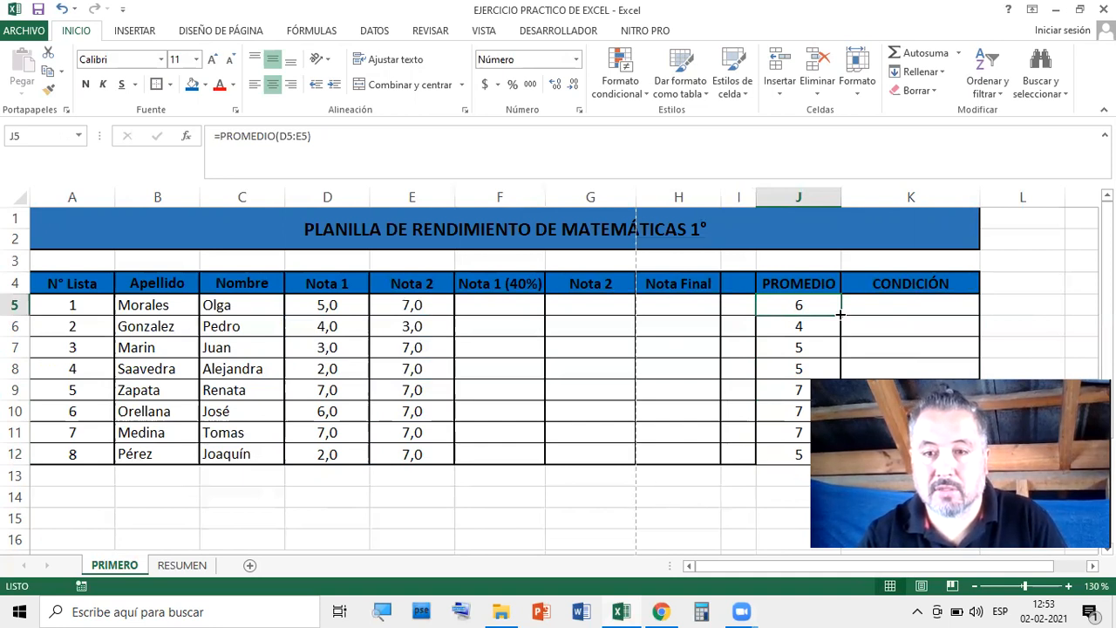
click(797, 476)
click(803, 534)
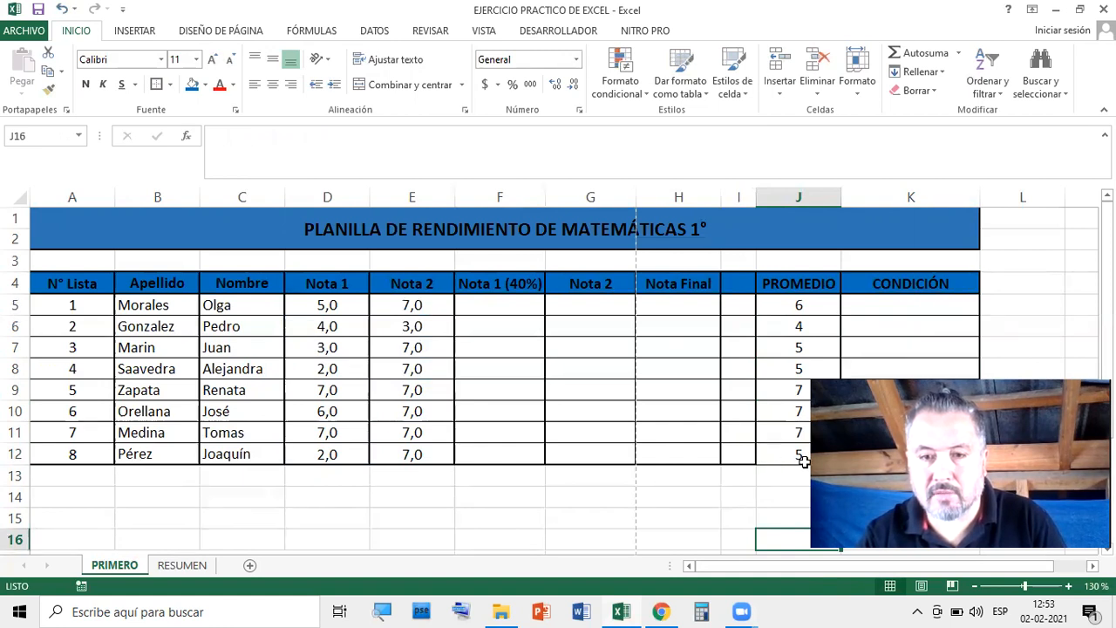
drag(795, 305, 792, 458)
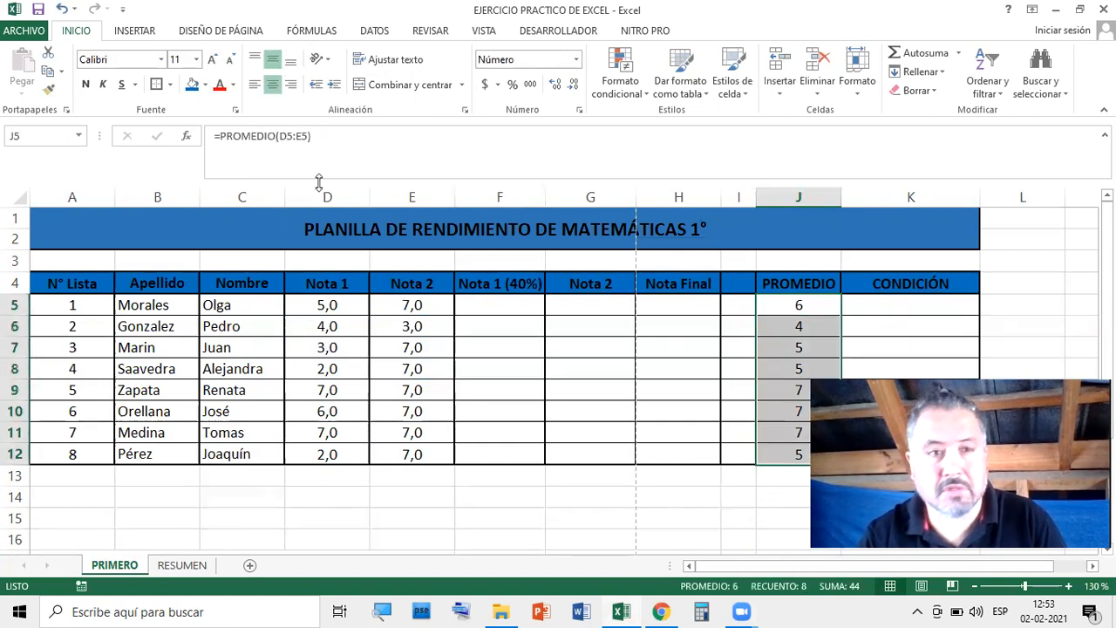
Add one decimal to the J5:J12 averages so they read 6,0, 3,5, 5,0, 4,5, etc
click(745, 496)
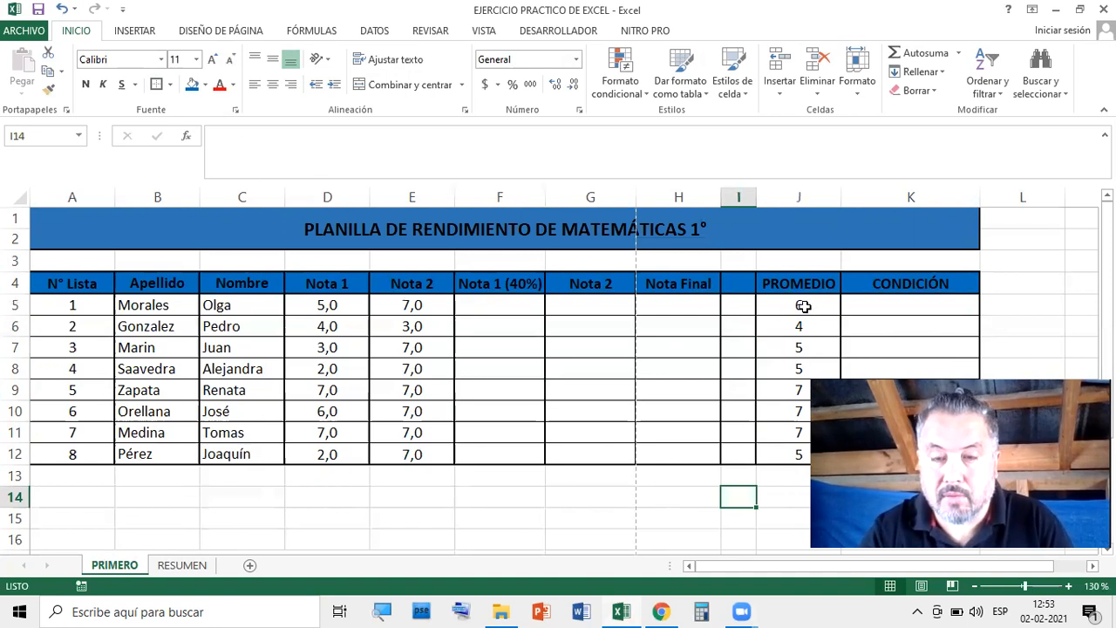
drag(786, 303, 793, 449)
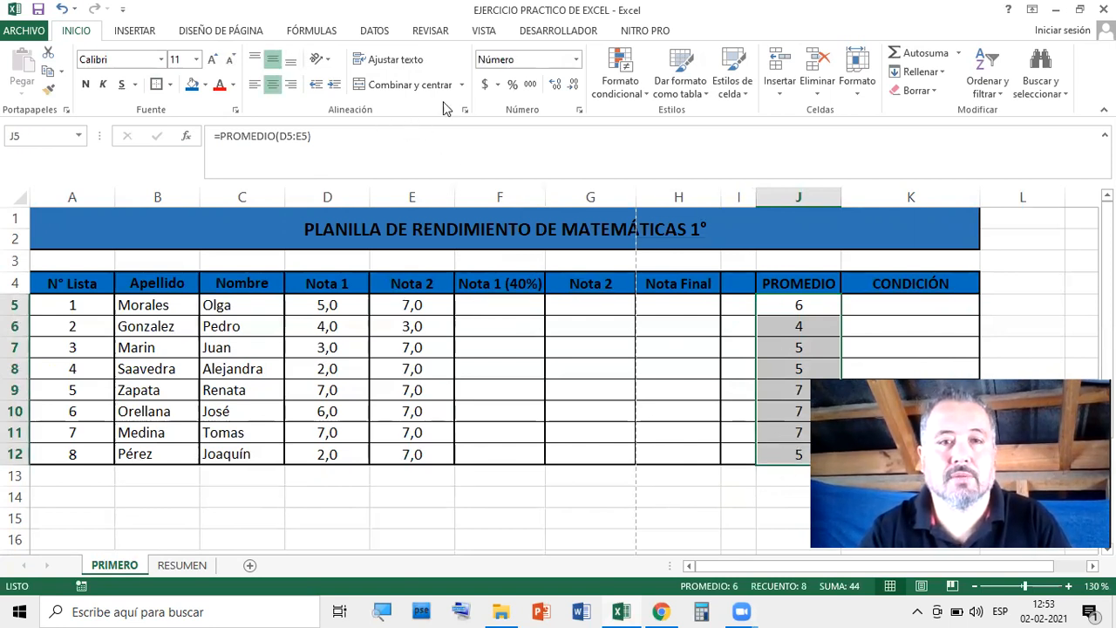
click(552, 91)
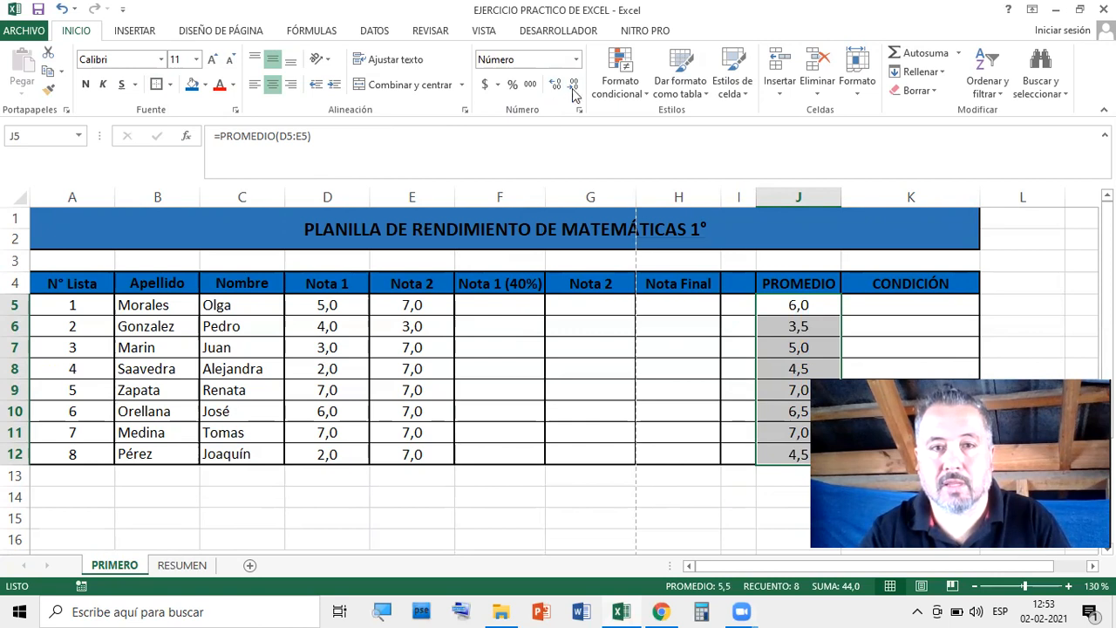
click(758, 515)
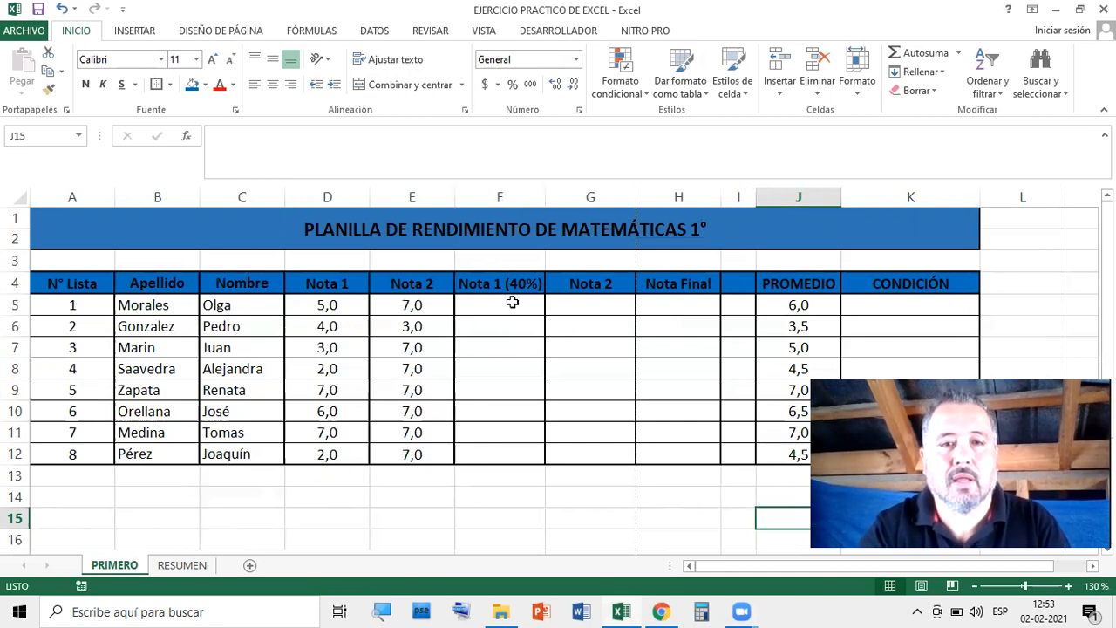
Inspect the first student's weighted cells F5 and G5 and Nota Final H5
click(678, 282)
click(677, 305)
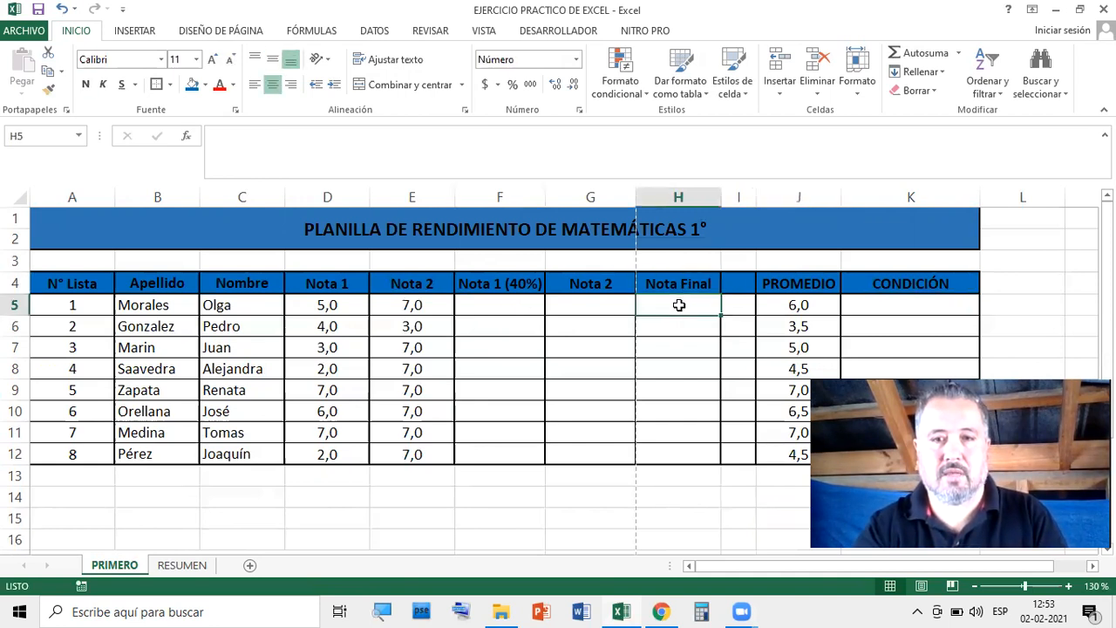
click(538, 307)
click(688, 302)
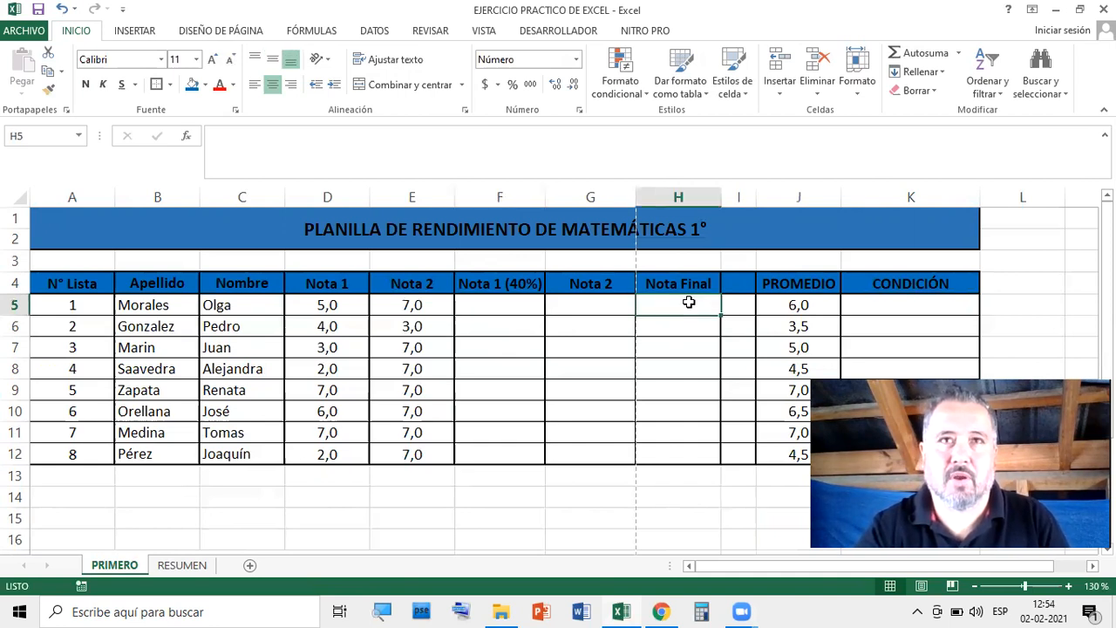
click(501, 307)
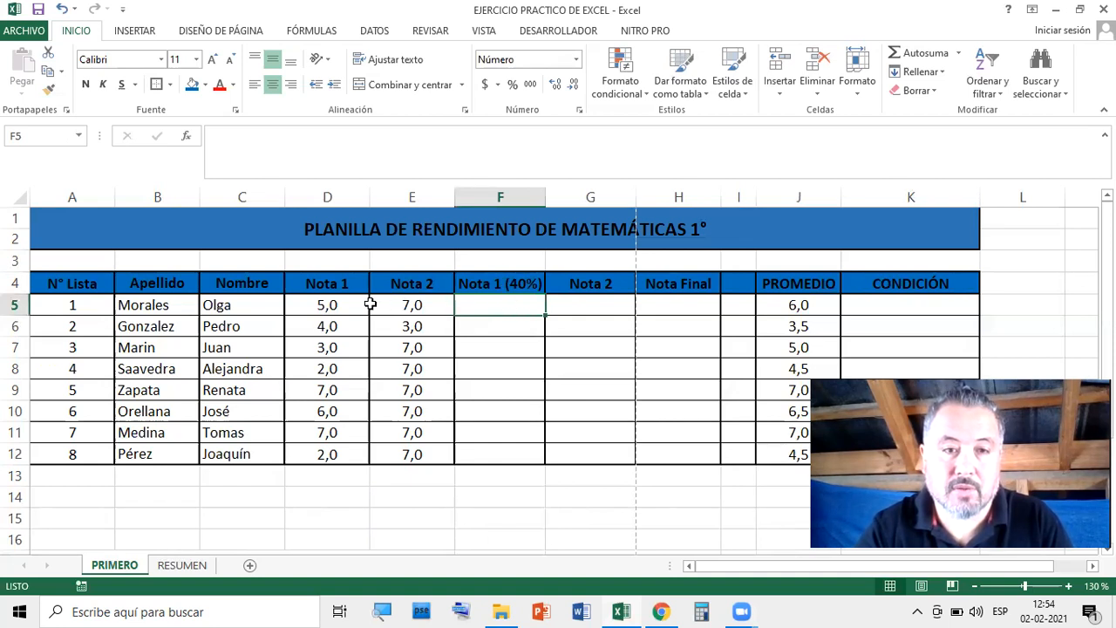
click(600, 300)
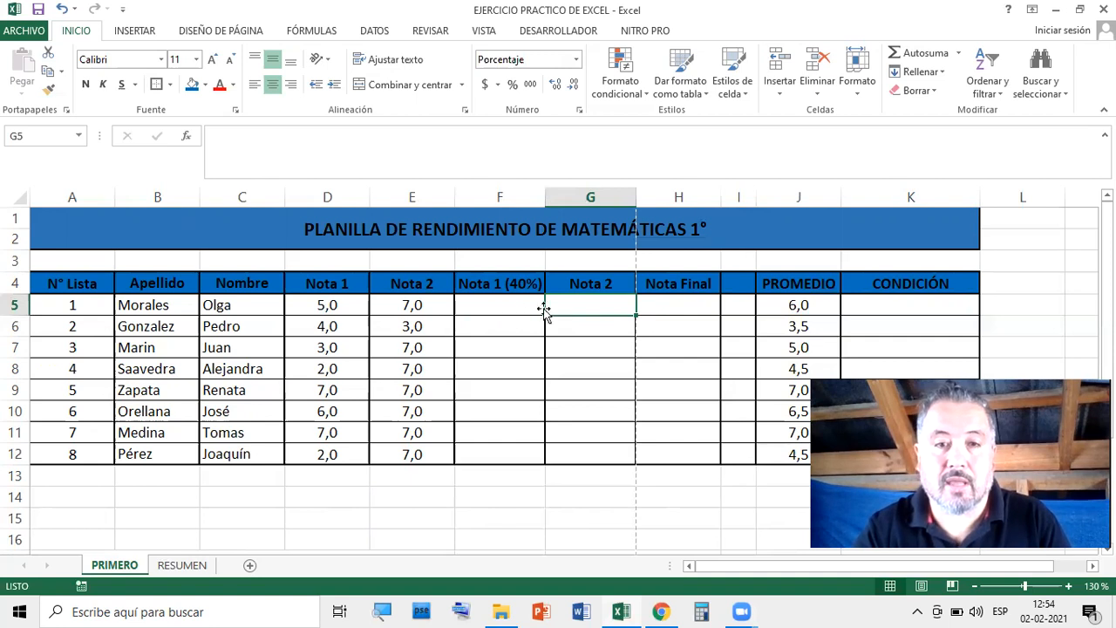
click(686, 304)
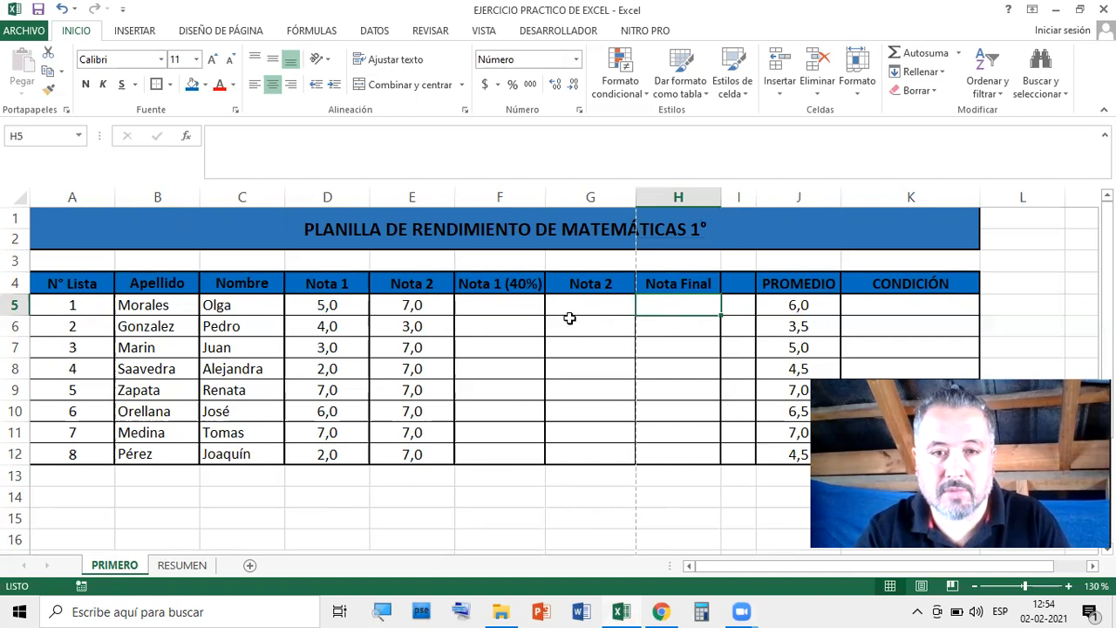
Type 60 into G3 as the Nota 2 weight
click(589, 261)
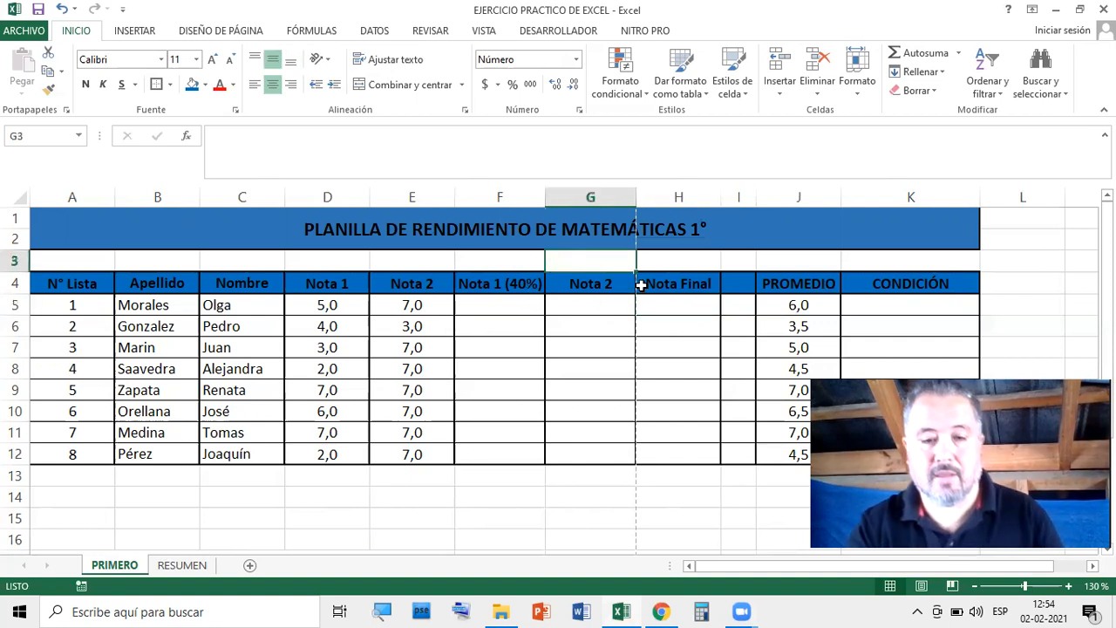
text(60)
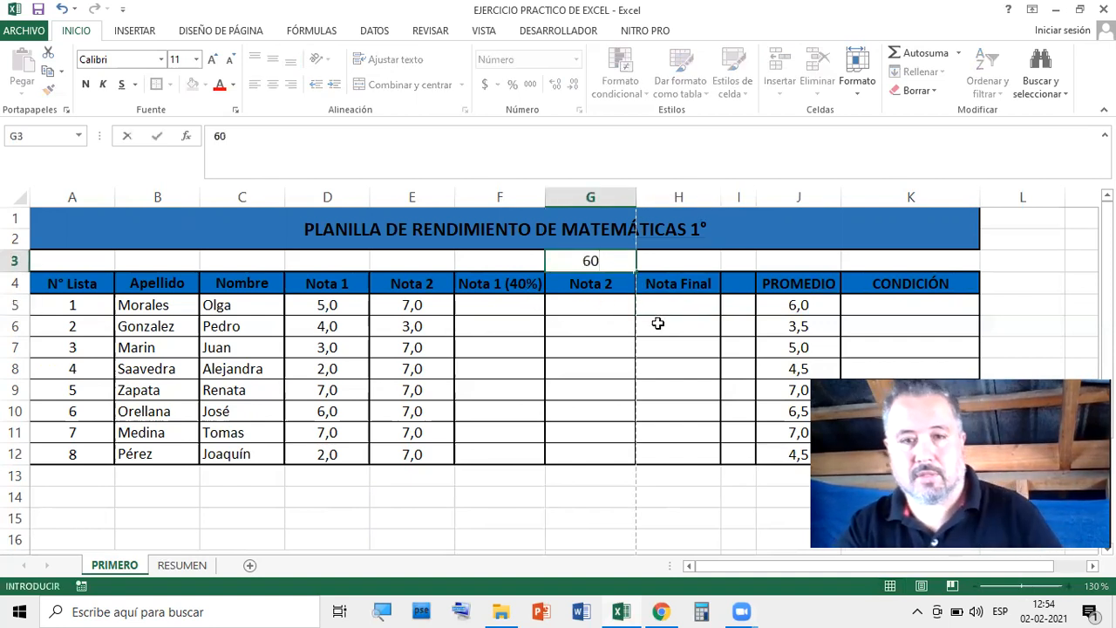
click(664, 312)
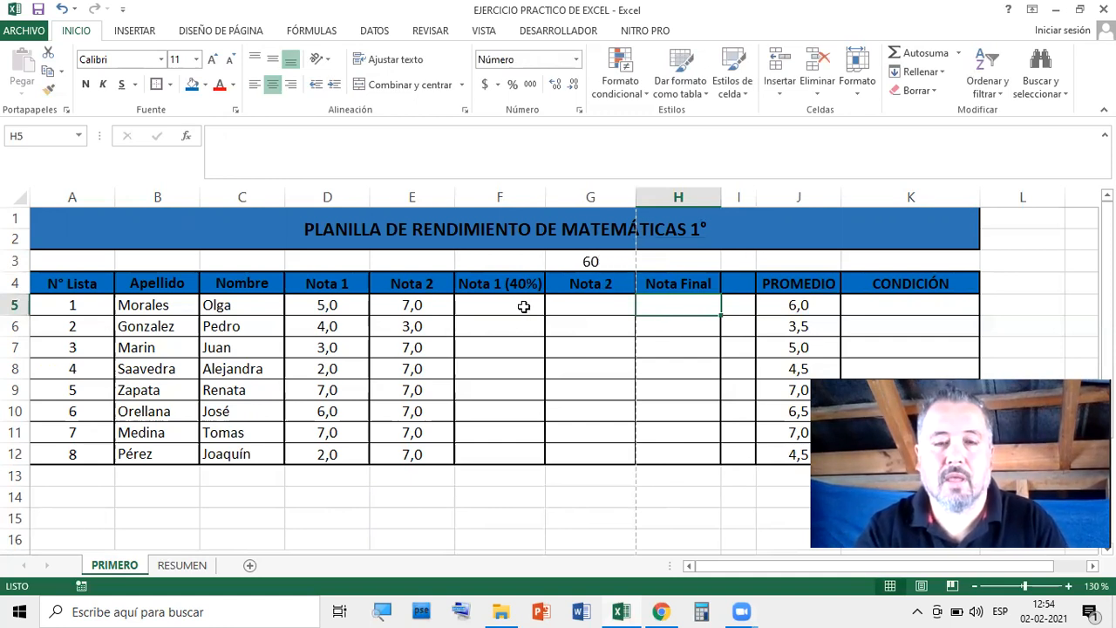
Enter =(D5*40)/100 in F5 so the first weighted Nota 1 shows 2
click(495, 304)
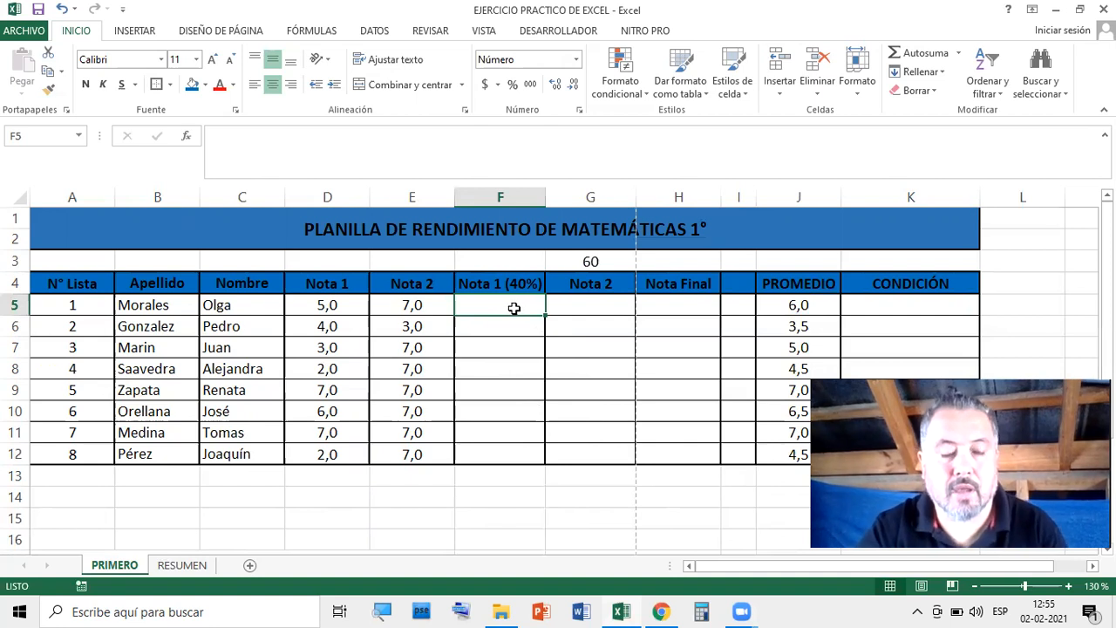
text(=)
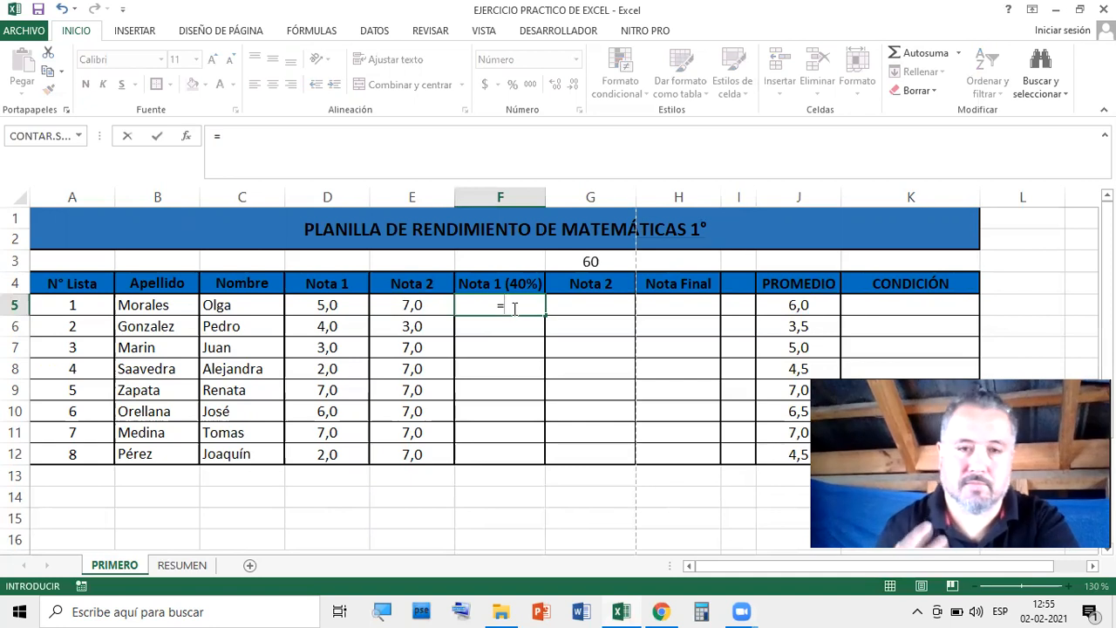
text(()
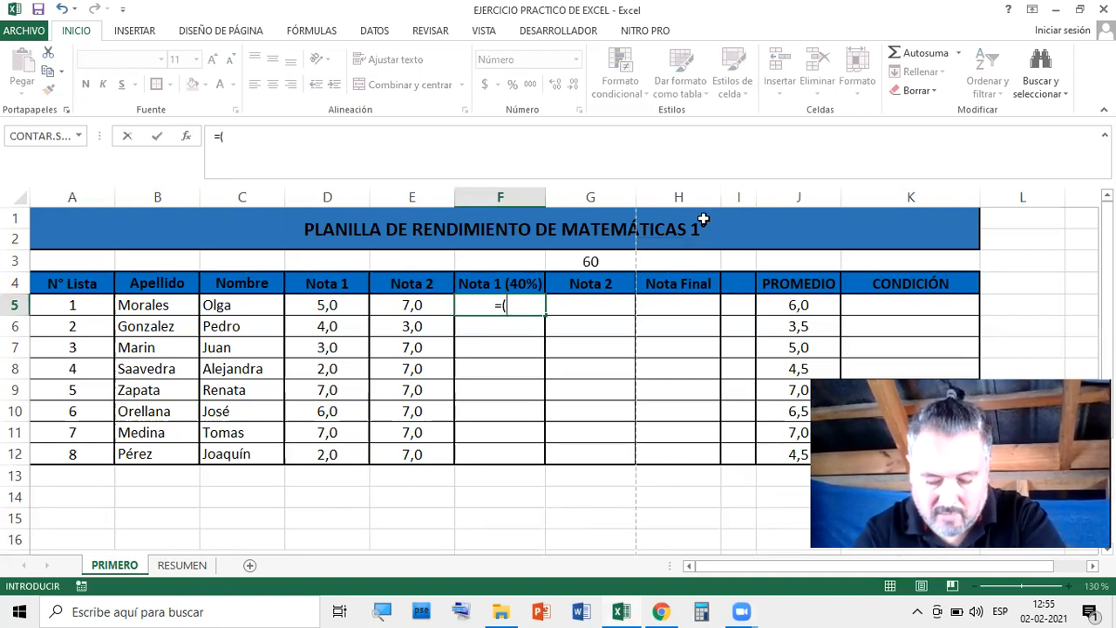
click(327, 306)
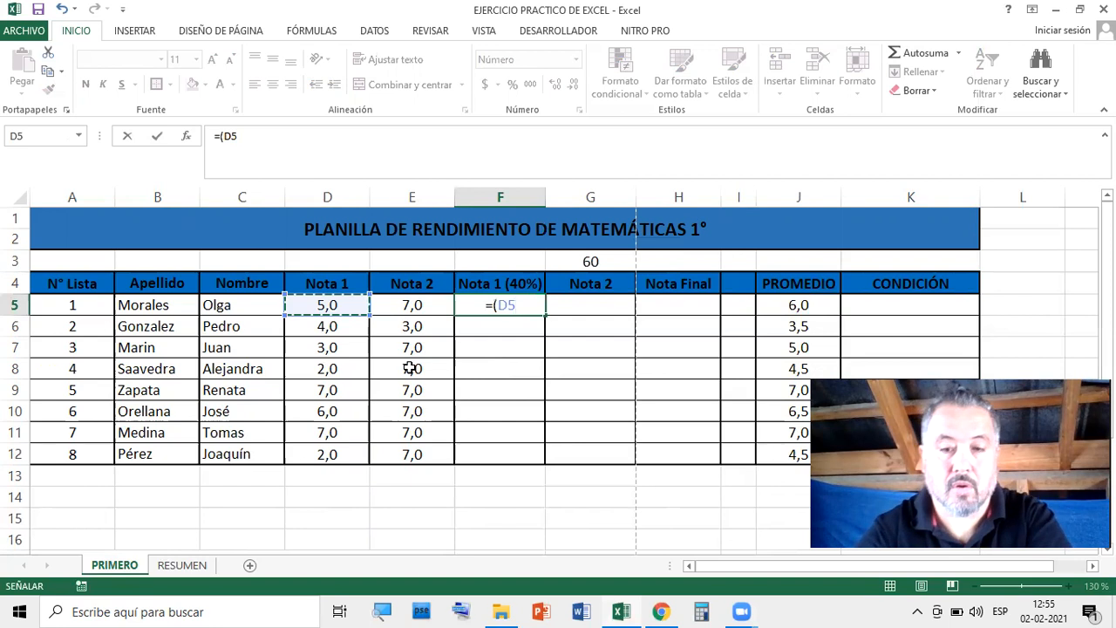
text(*)
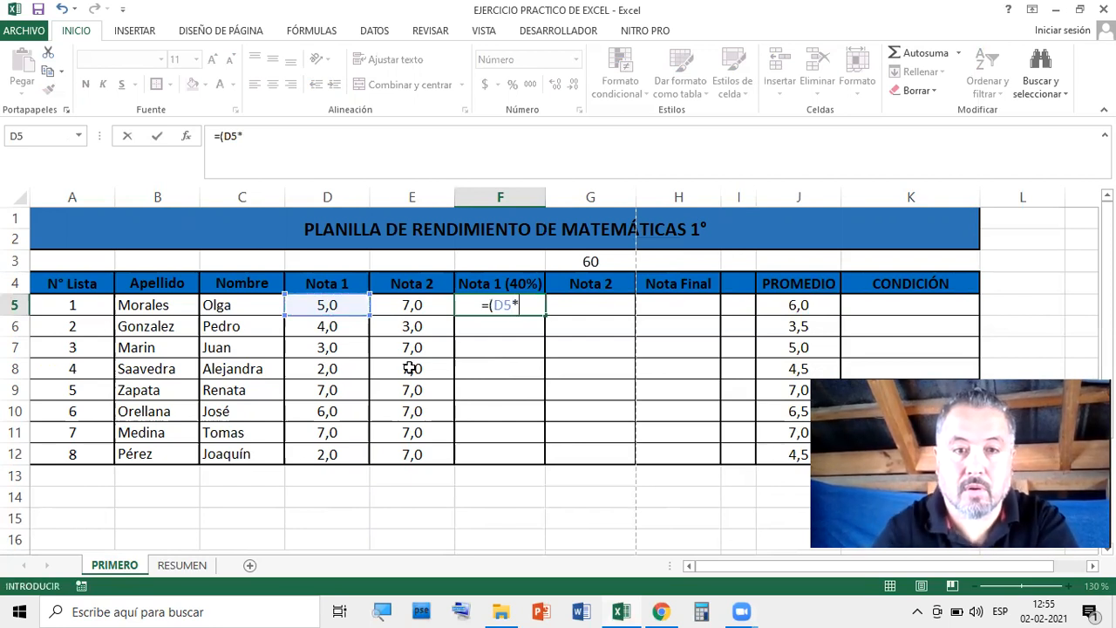
text(40)
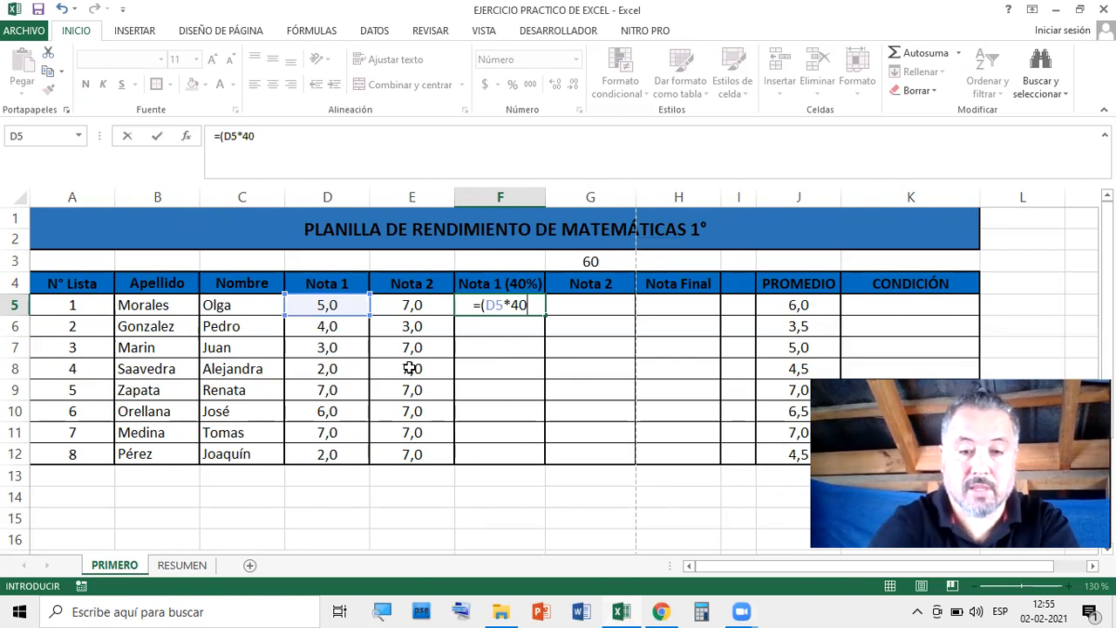
text())
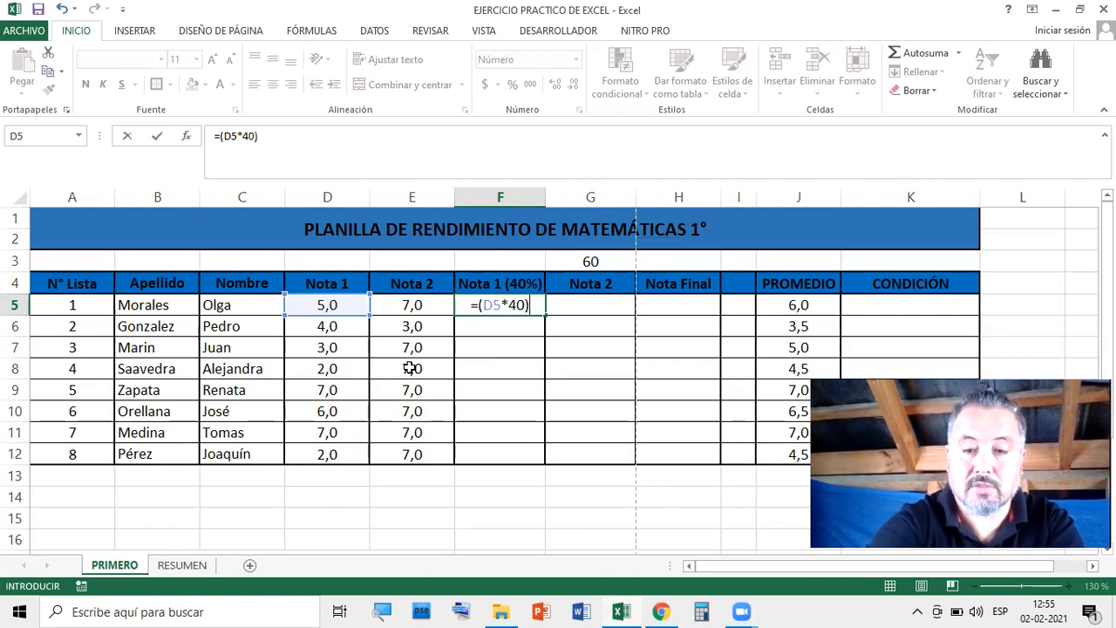
text(/)
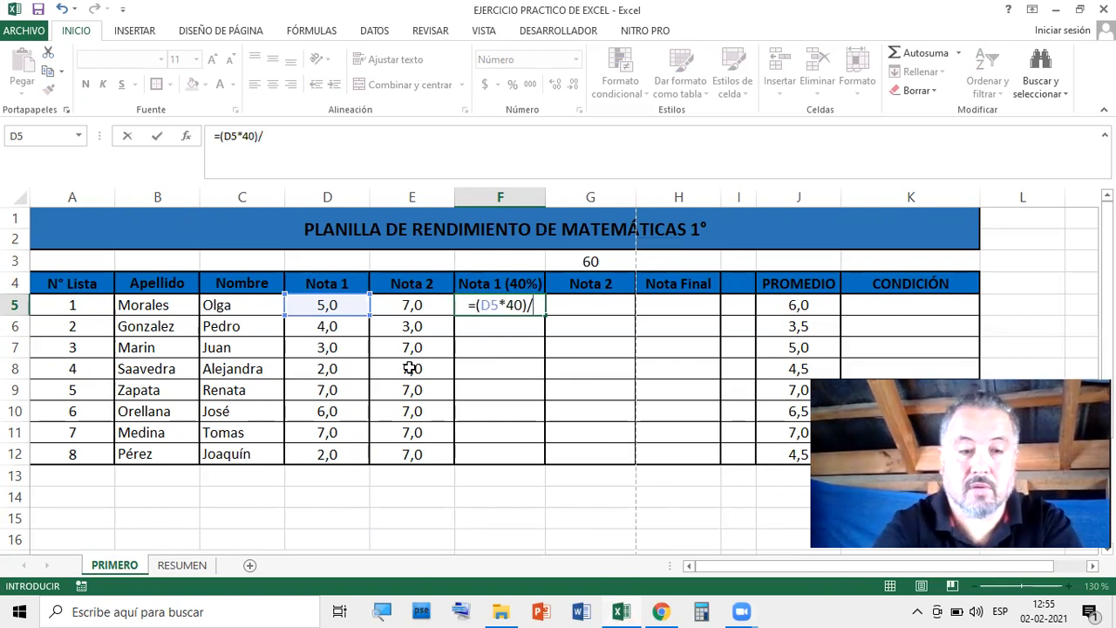
text(100)
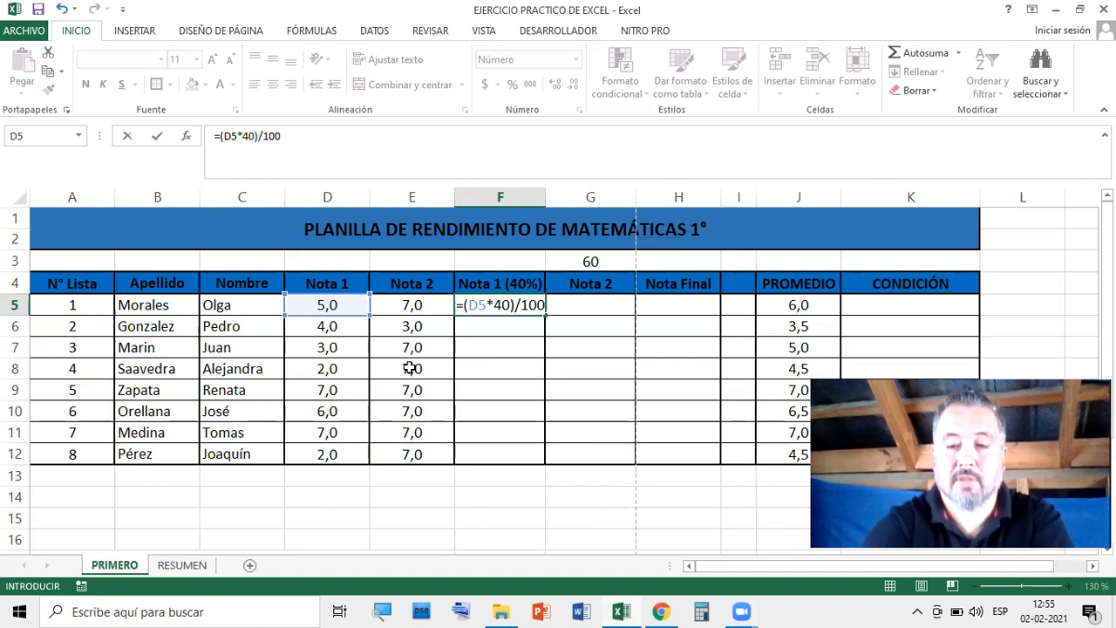
key(Return)
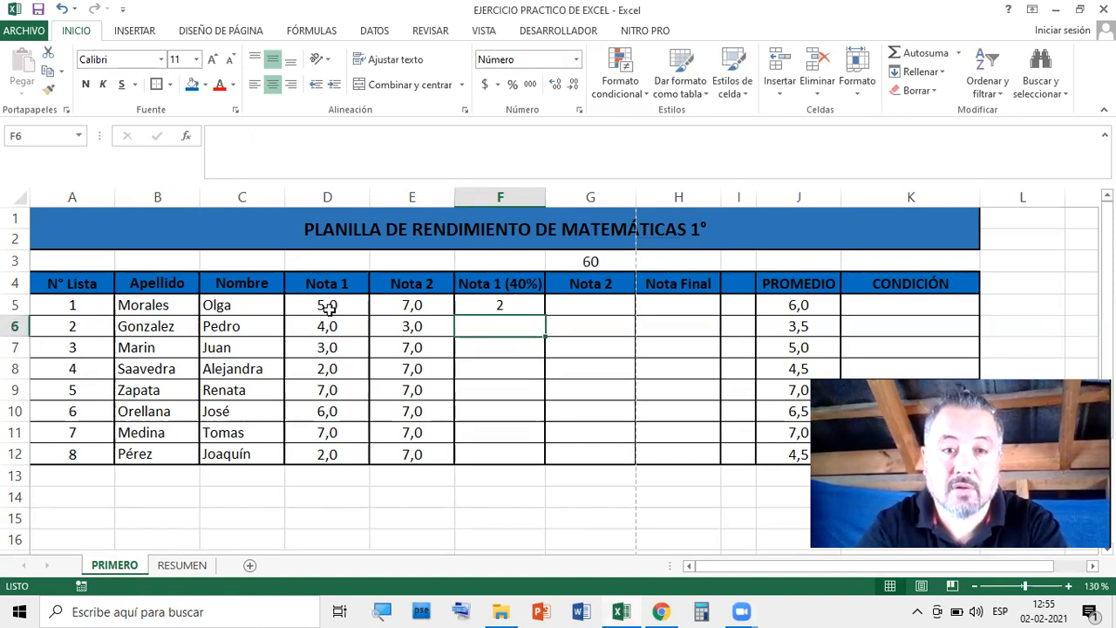
click(511, 304)
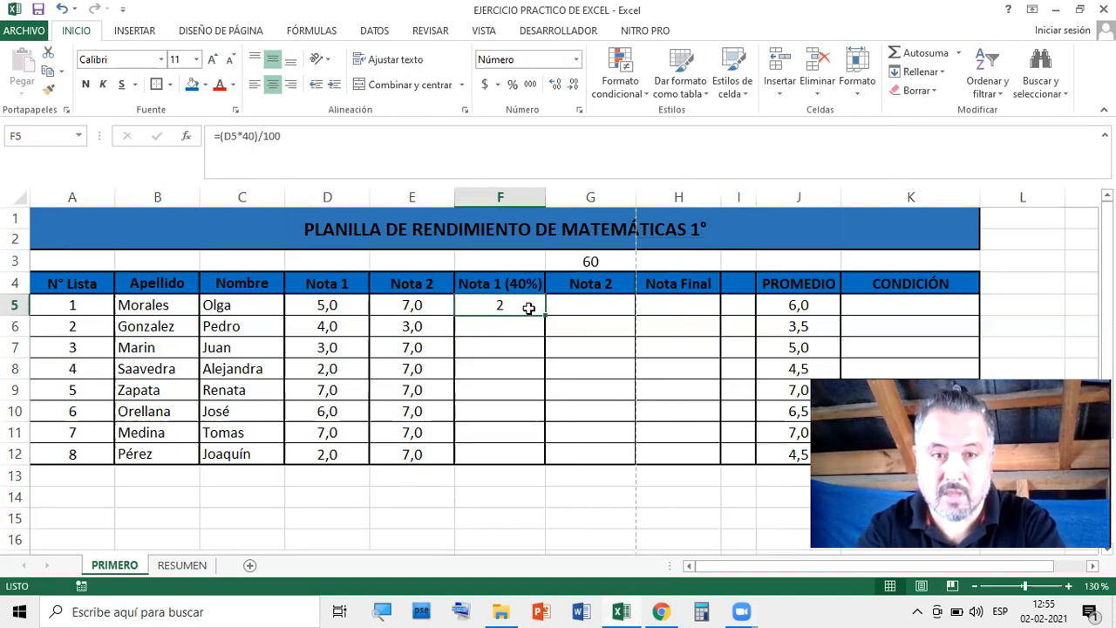
scroll(528, 309, down, 2)
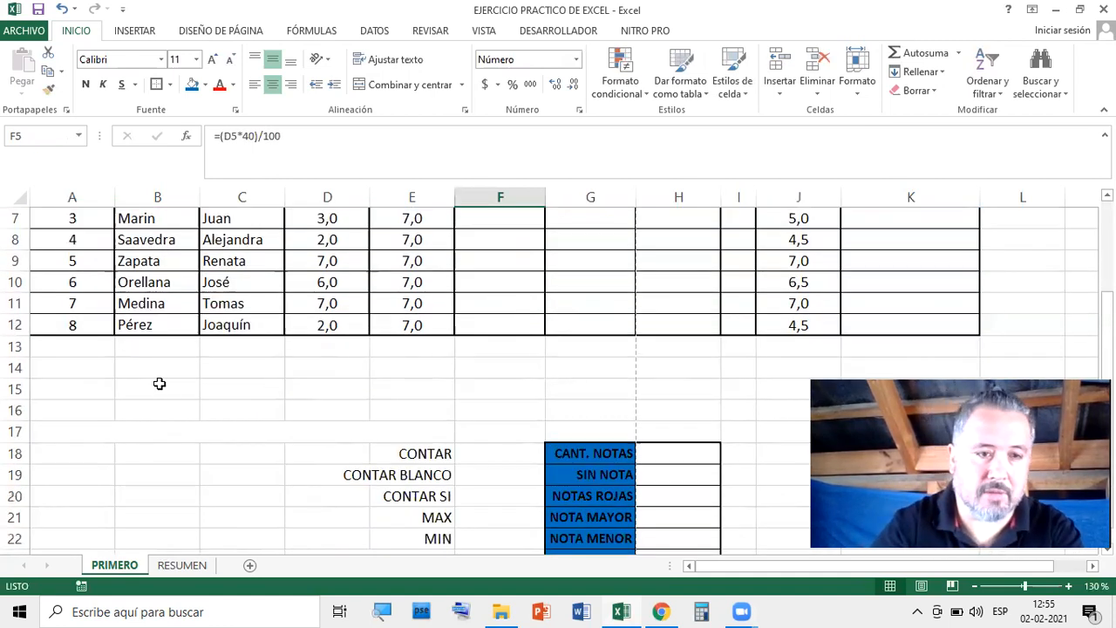
click(159, 387)
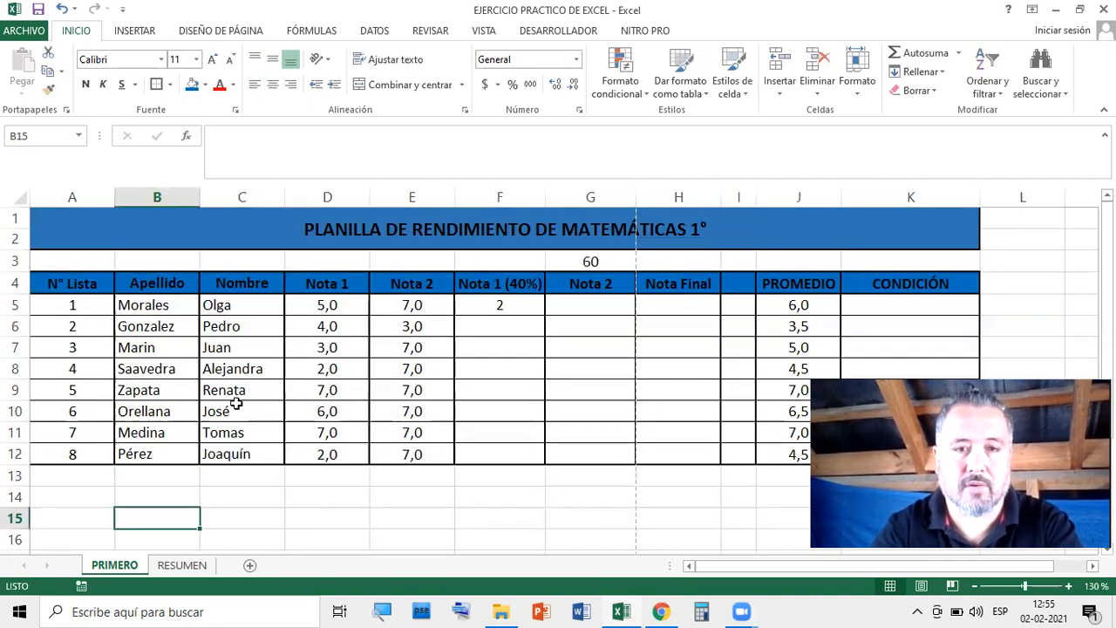
scroll(236, 403, down, 1)
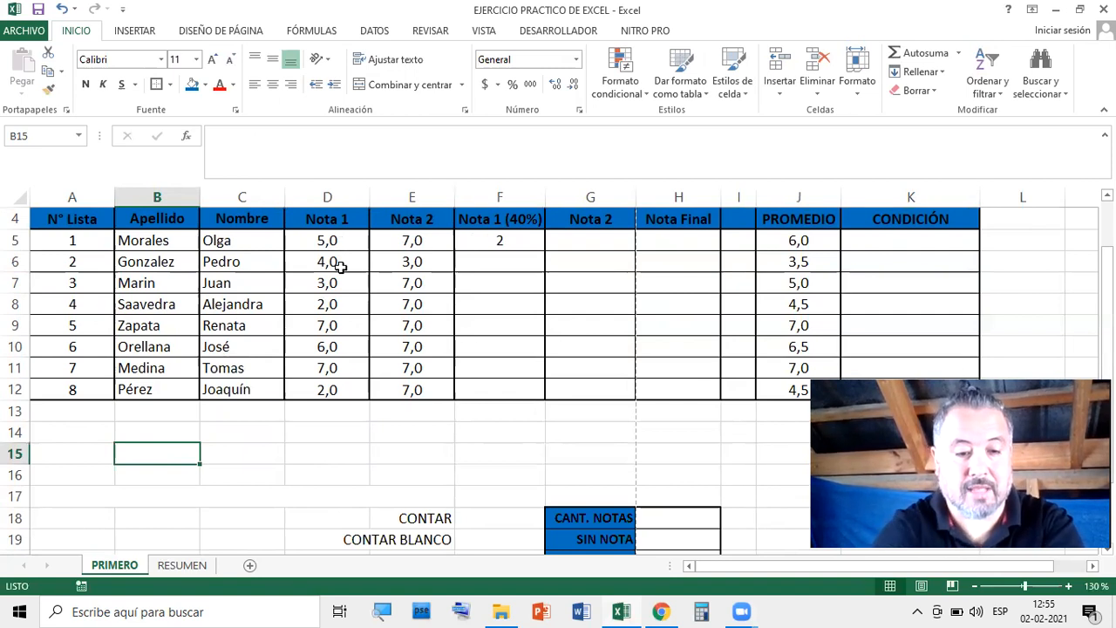
text(D)
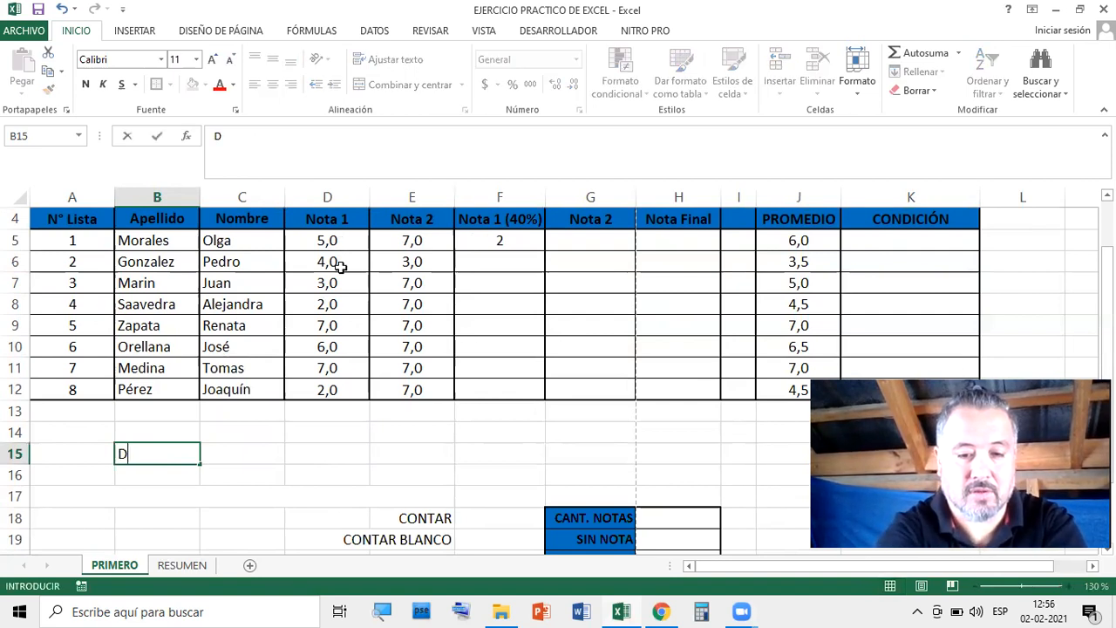
text(5)
key(Tab)
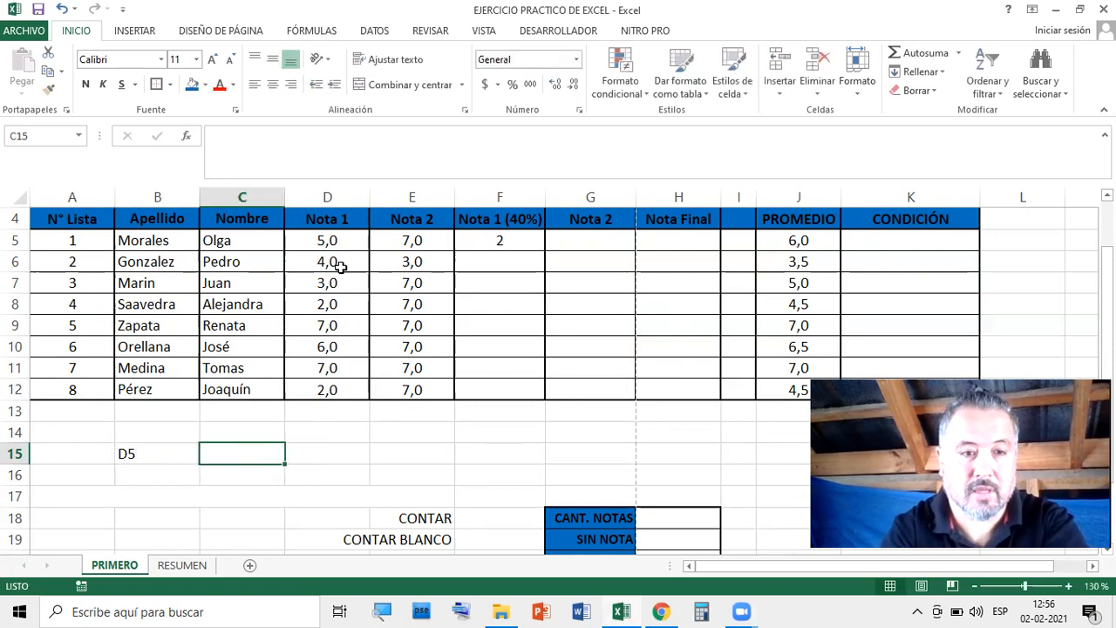
text(100)
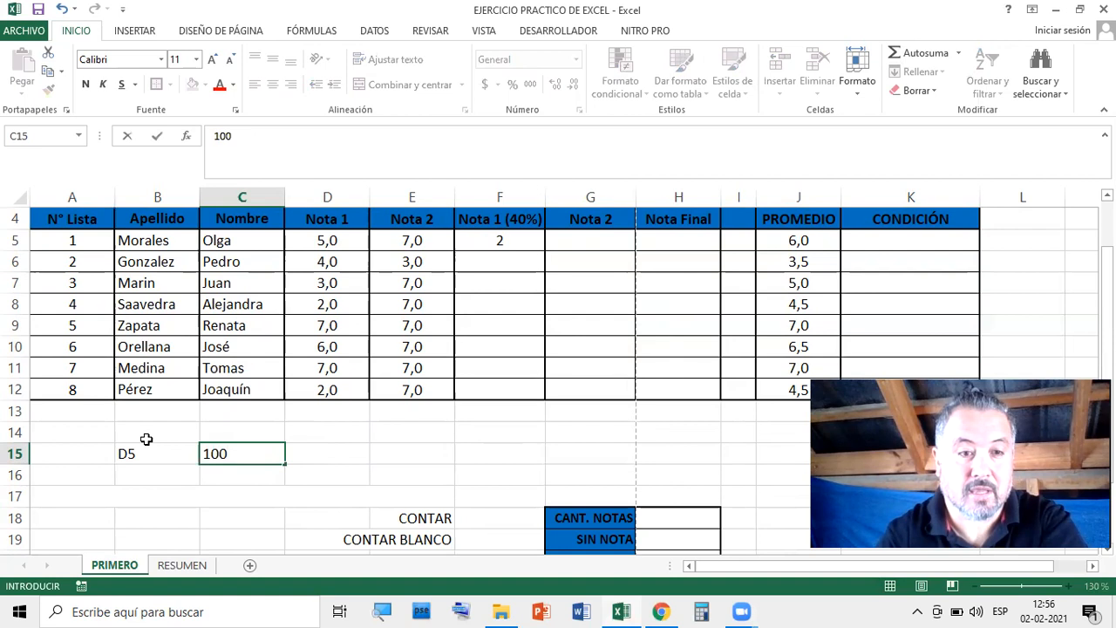
key(Return)
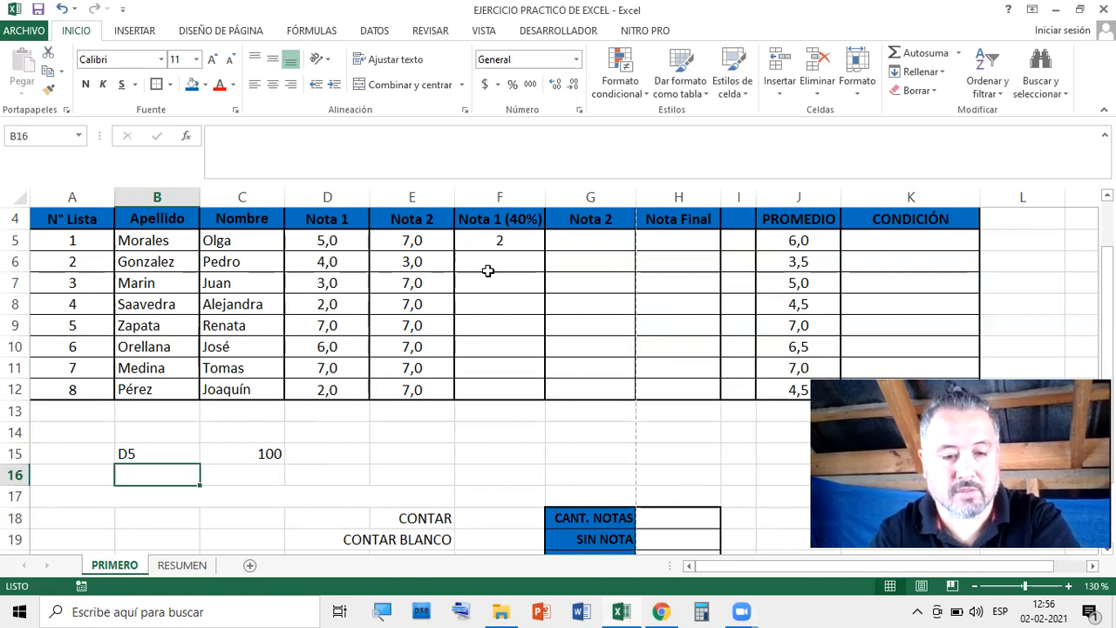
text(X)
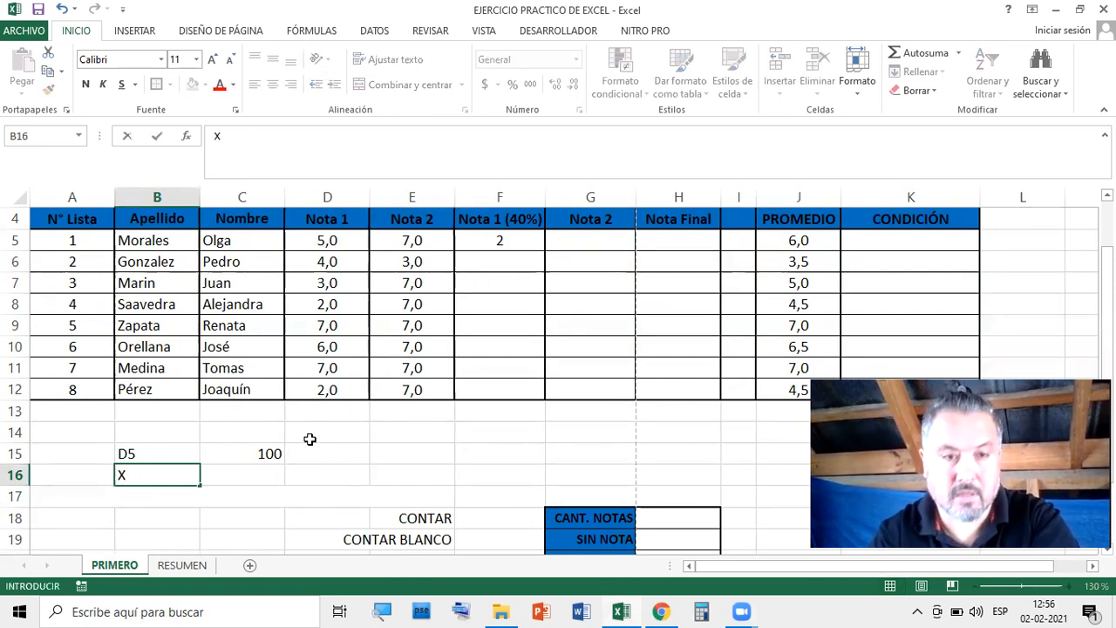
key(Tab)
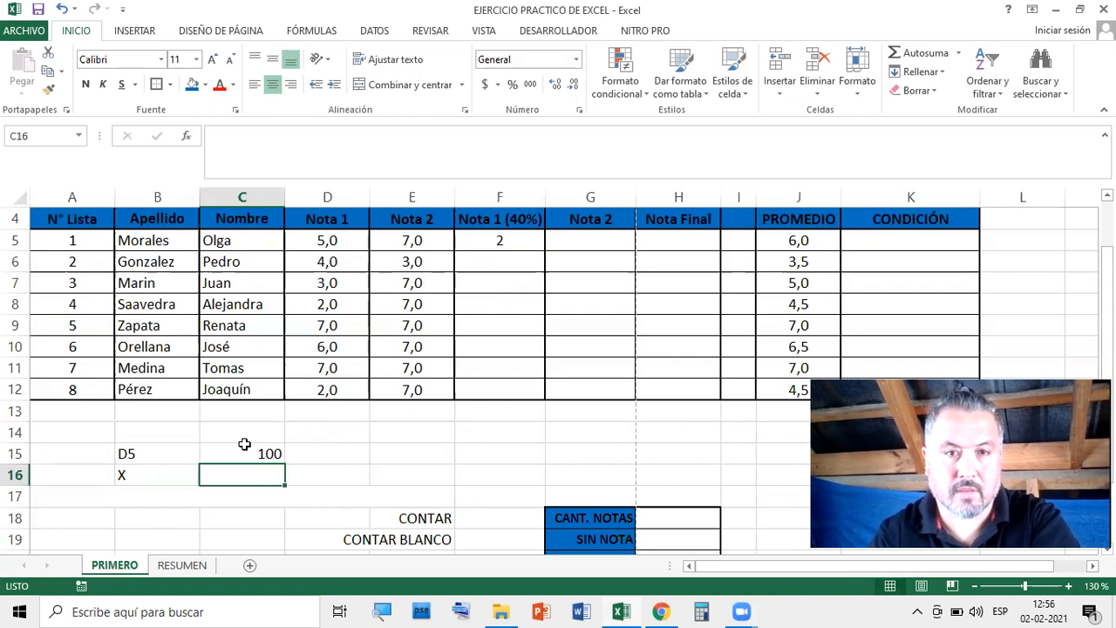
key(Left)
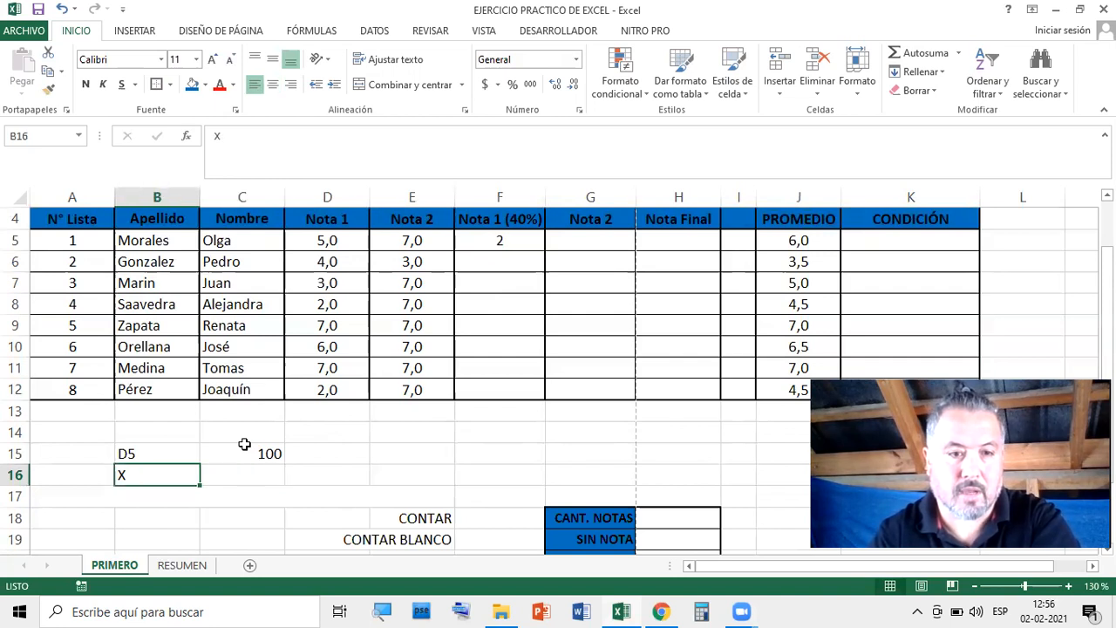
key(Right)
text(40)
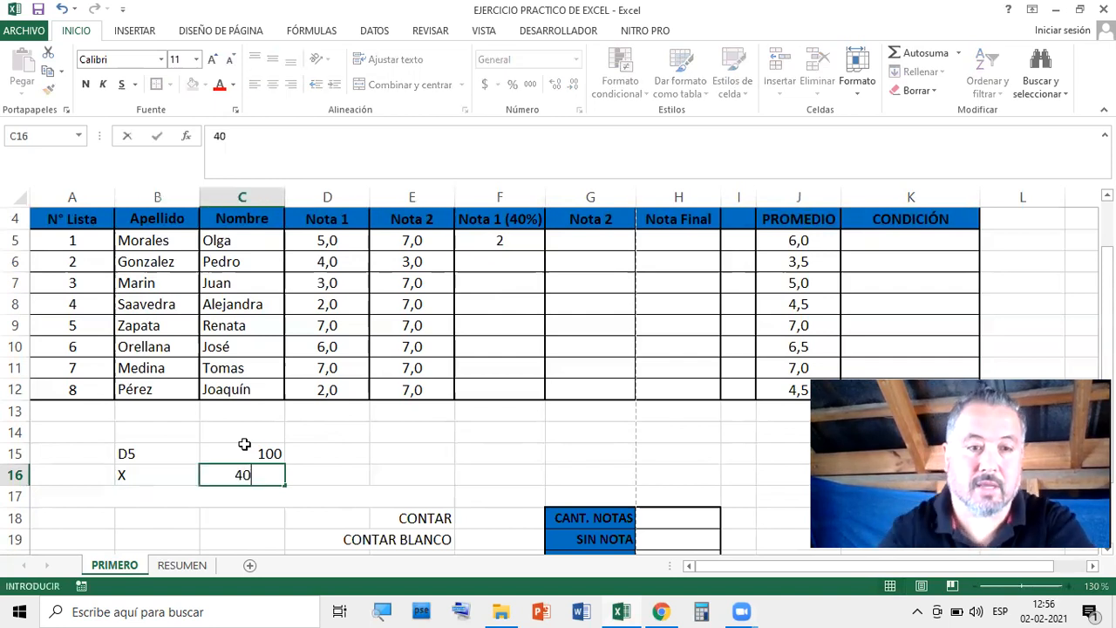
click(408, 449)
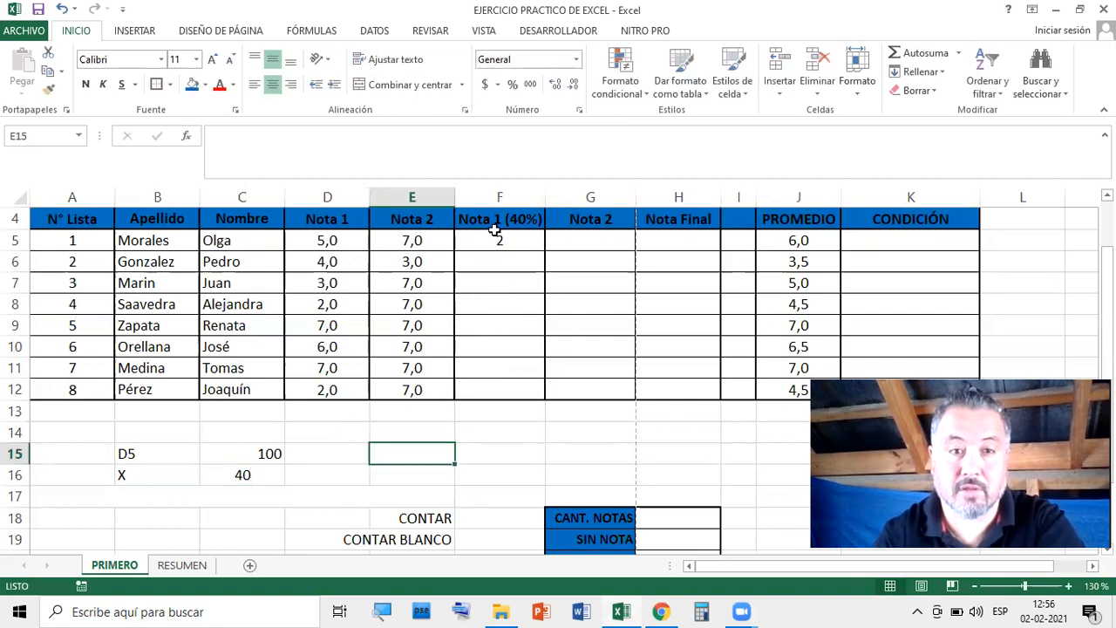
click(156, 443)
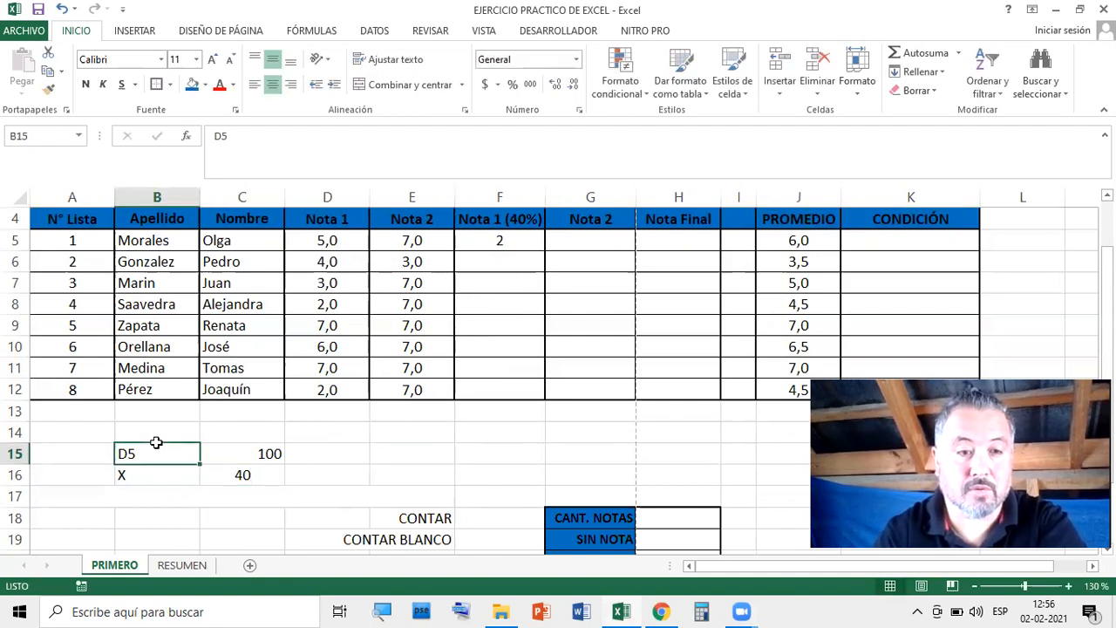
key(Right)
key(Down)
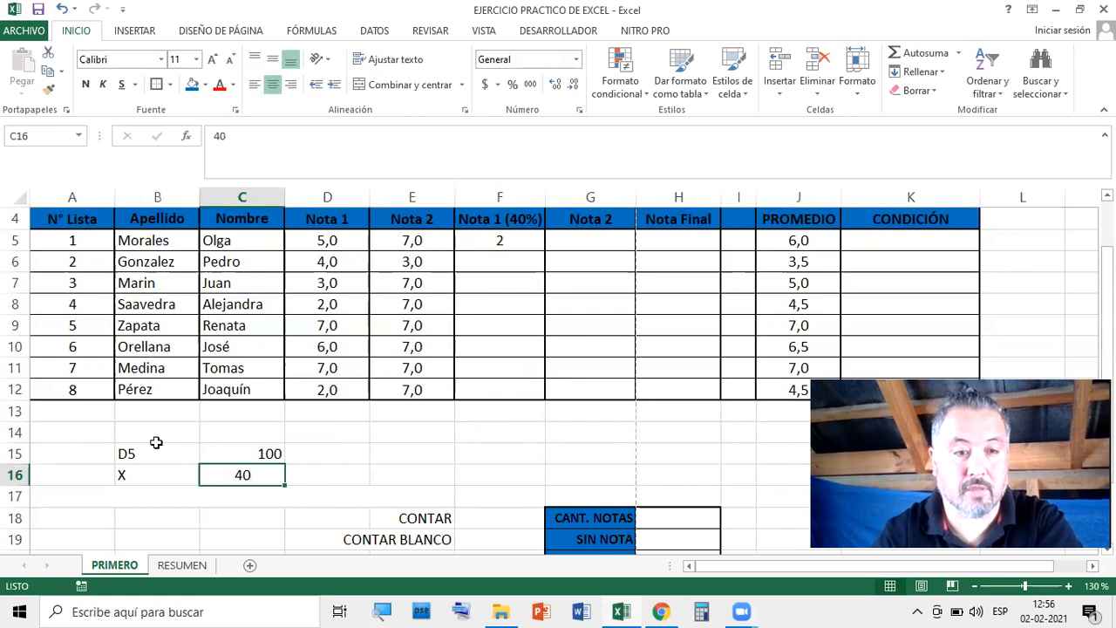
key(Left)
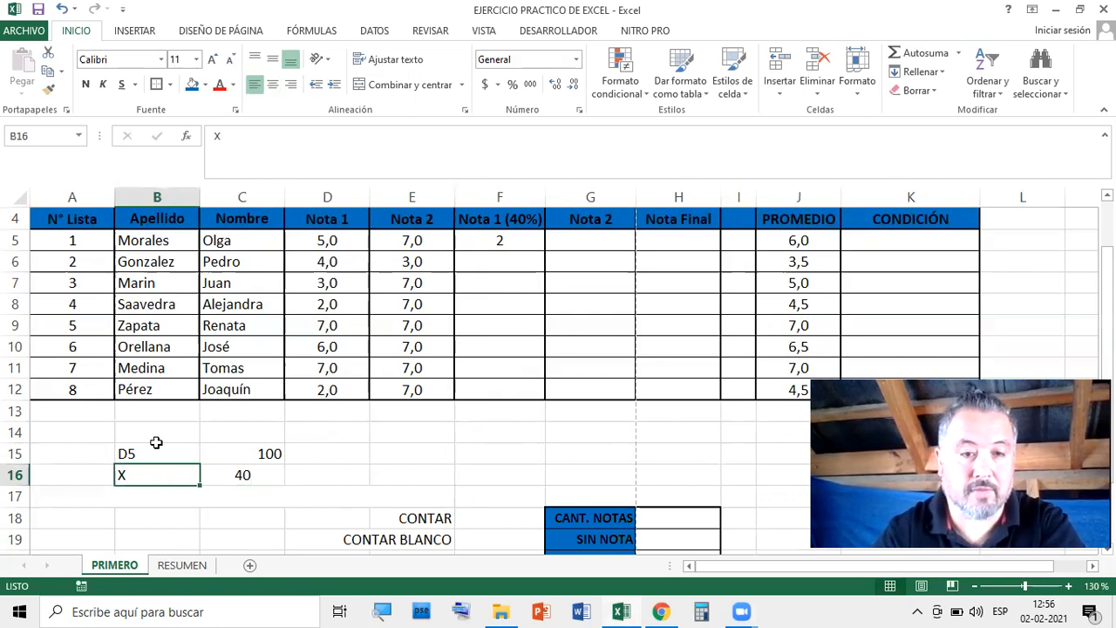
key(Up)
key(Right)
key(Right)
key(Right)
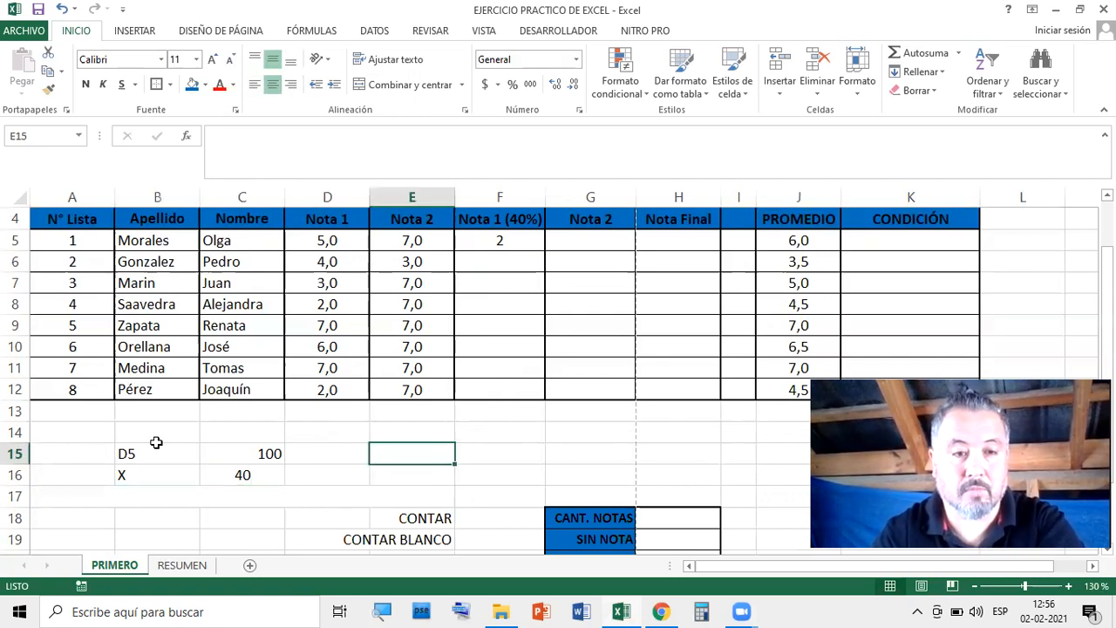
click(156, 448)
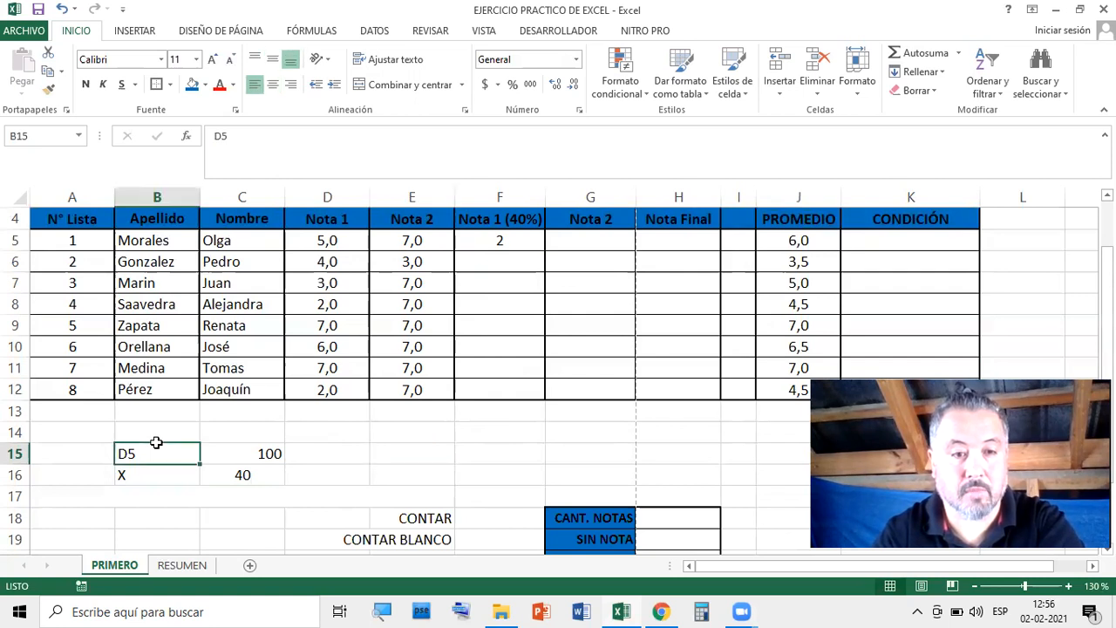
key(Down)
key(Right)
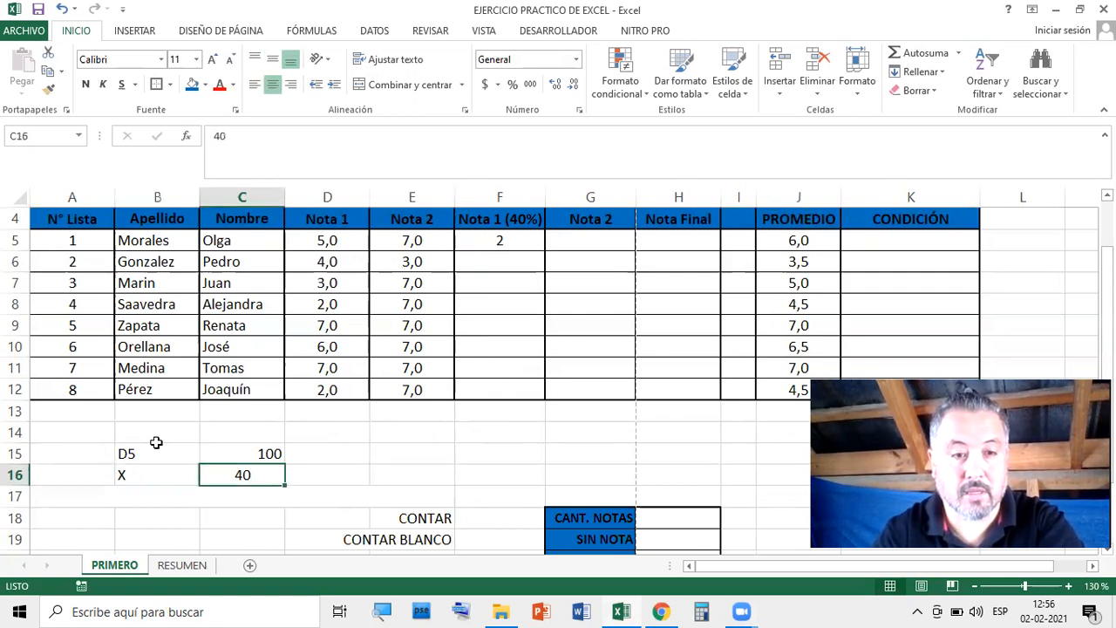
click(498, 238)
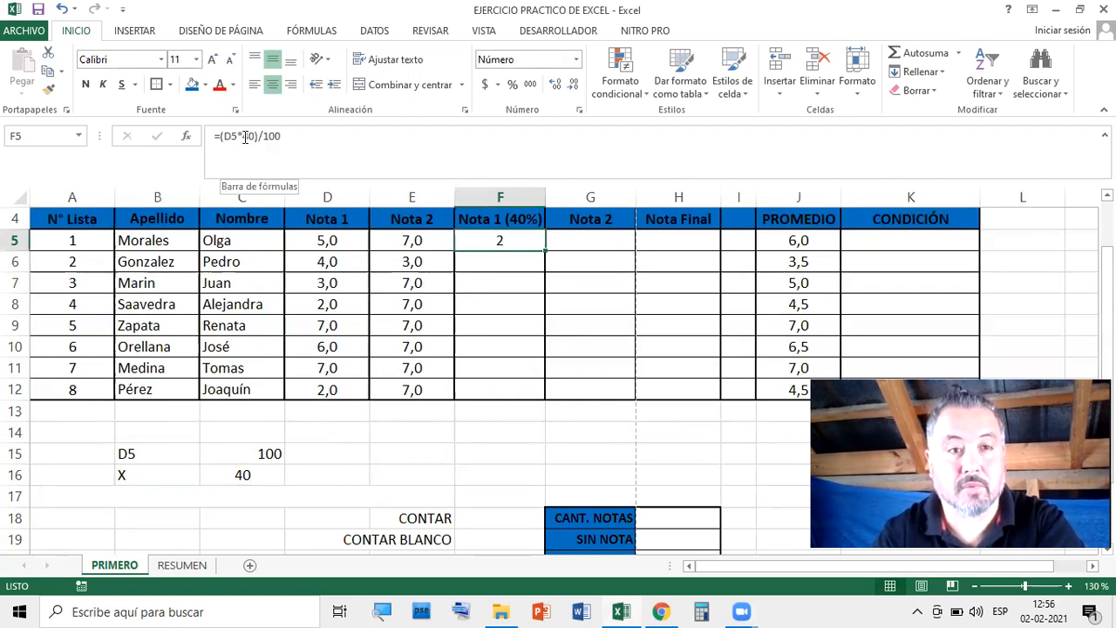
click(162, 442)
key(shift+Right)
key(shift+Down)
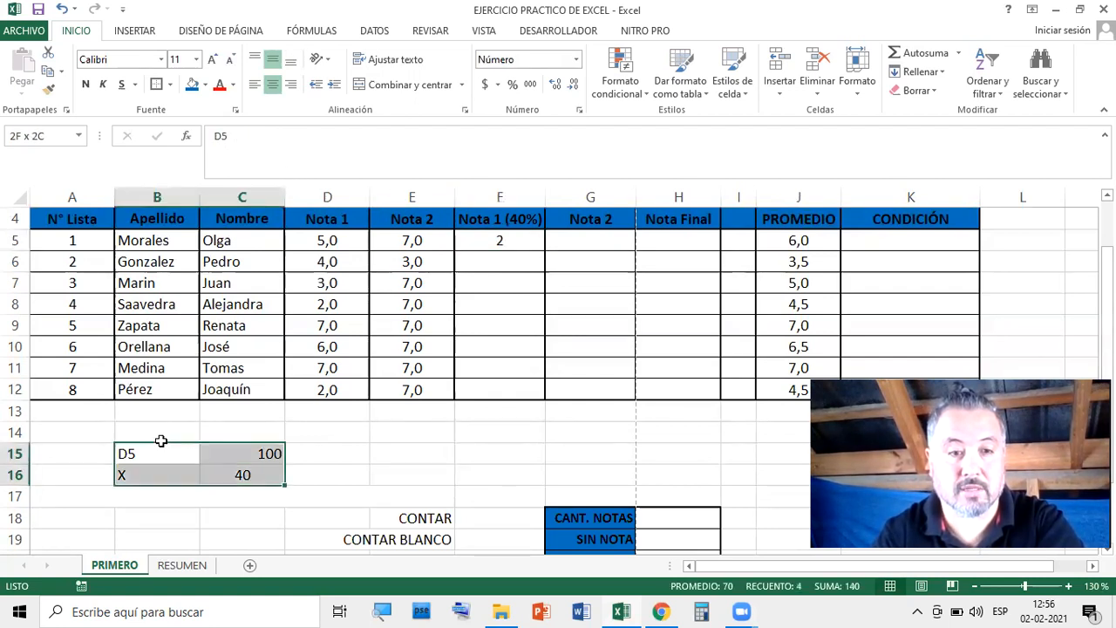
key(Delete)
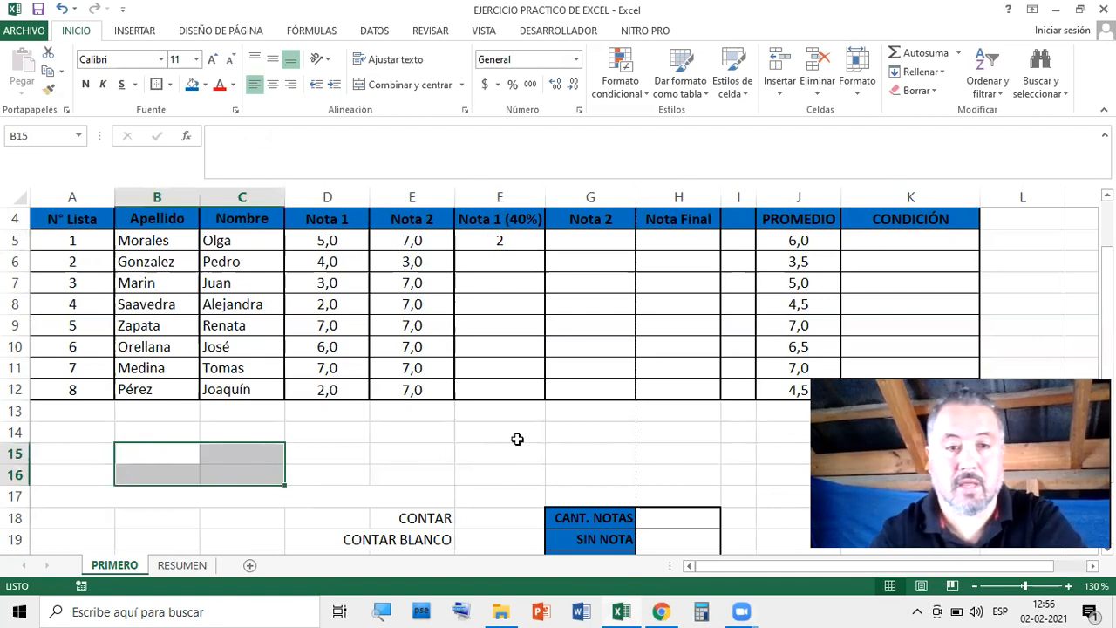
Review D5 and the F5 formula, then select the F5:H12 grade cells for formatting
click(571, 431)
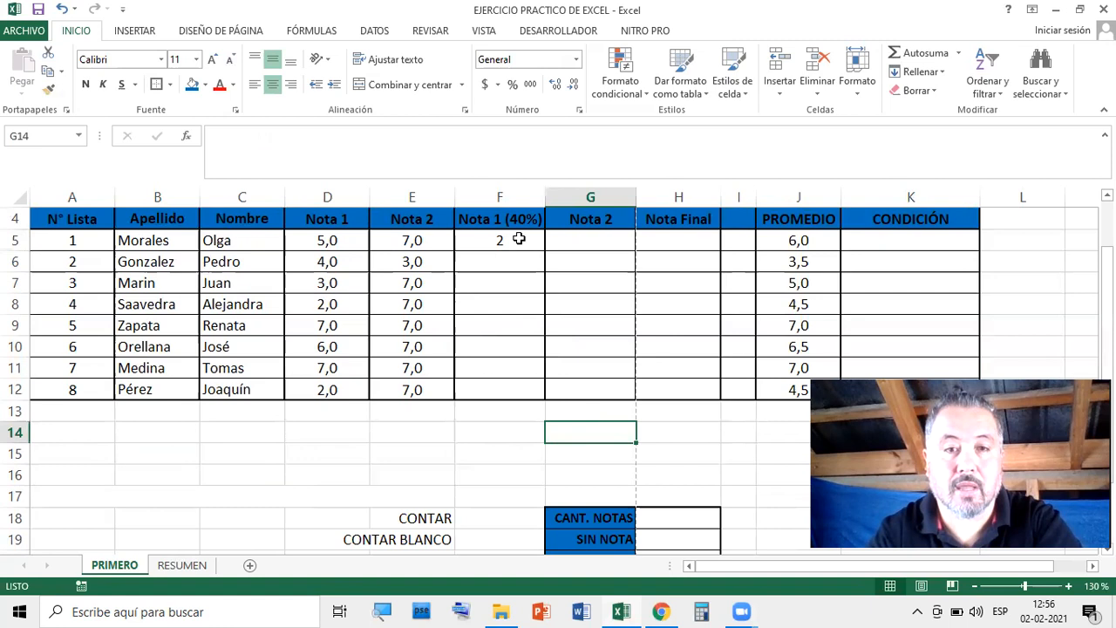
click(328, 244)
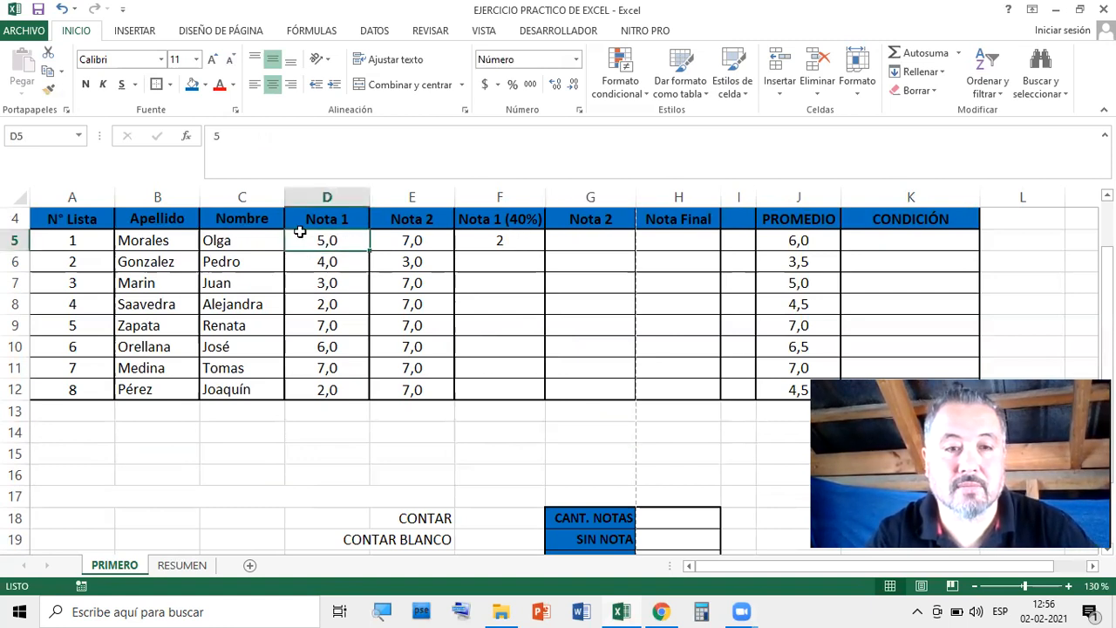
click(517, 243)
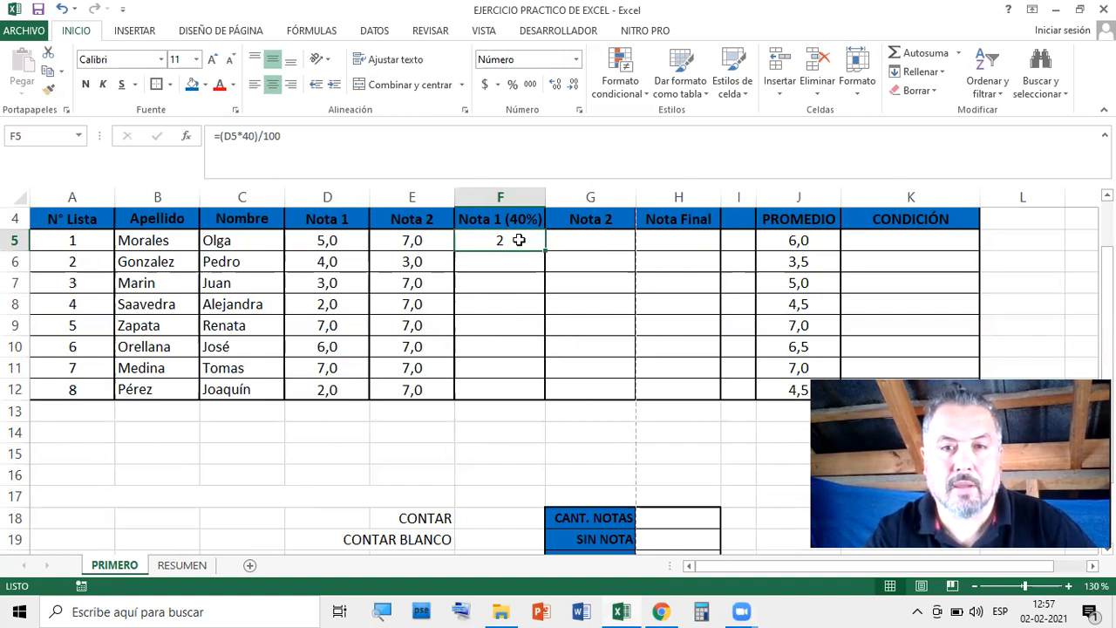
click(670, 307)
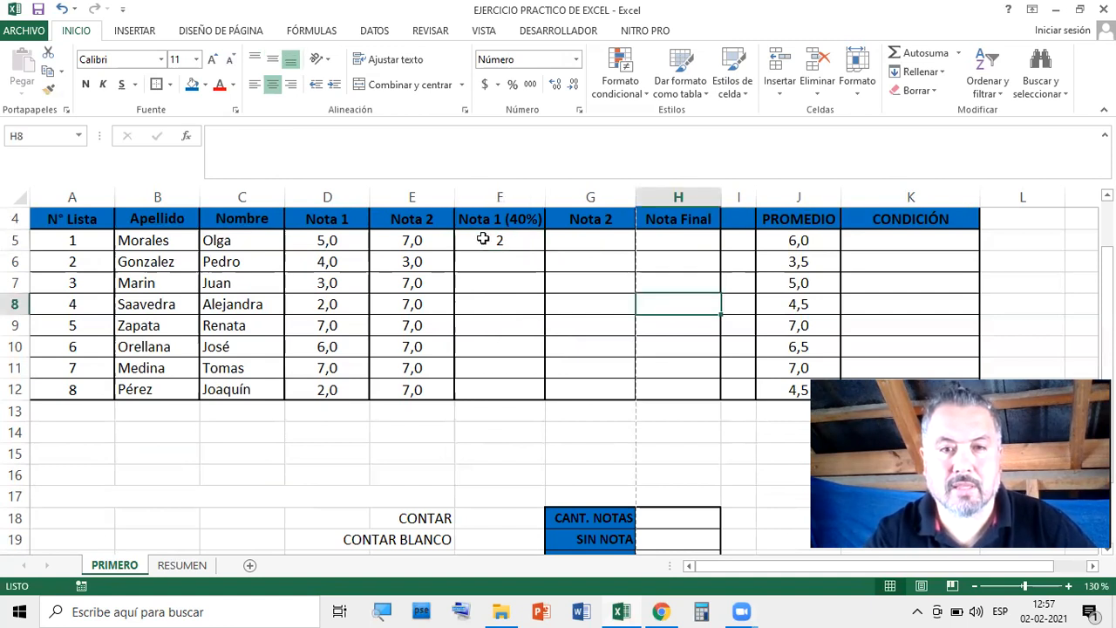
drag(471, 239, 665, 385)
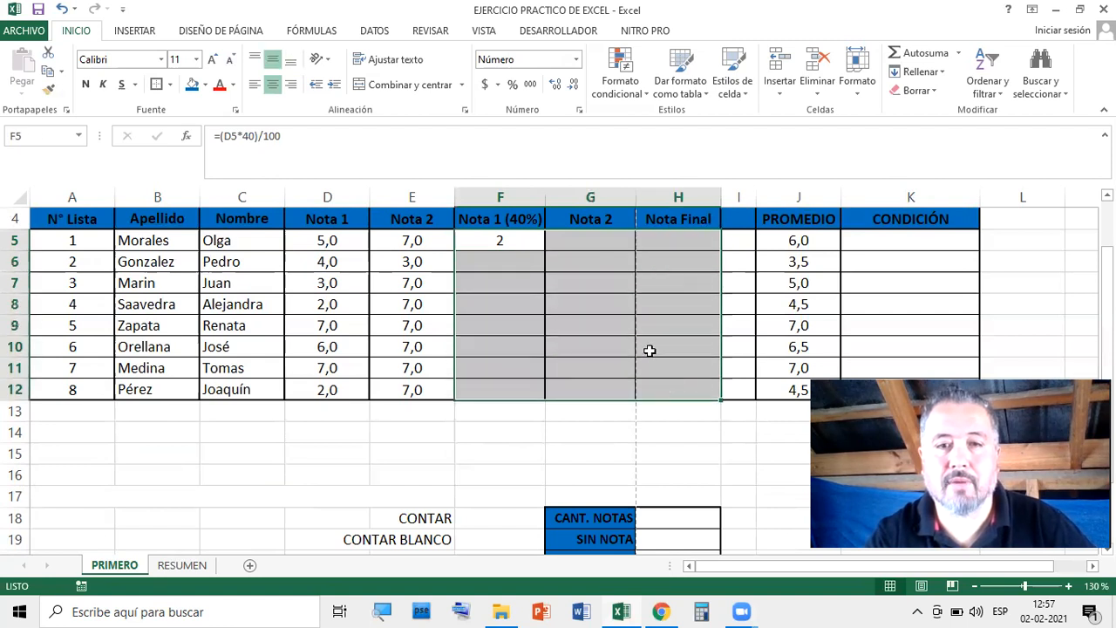
Show one decimal place and fill the =(D5*40)/100 formula down F5:F12
click(553, 86)
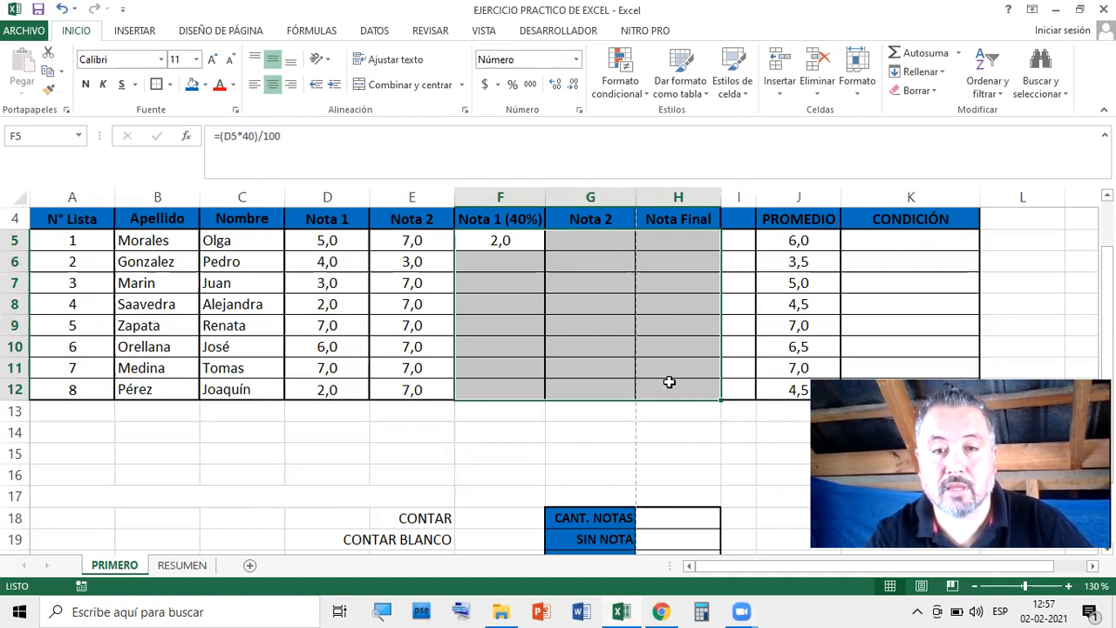
click(701, 435)
click(500, 240)
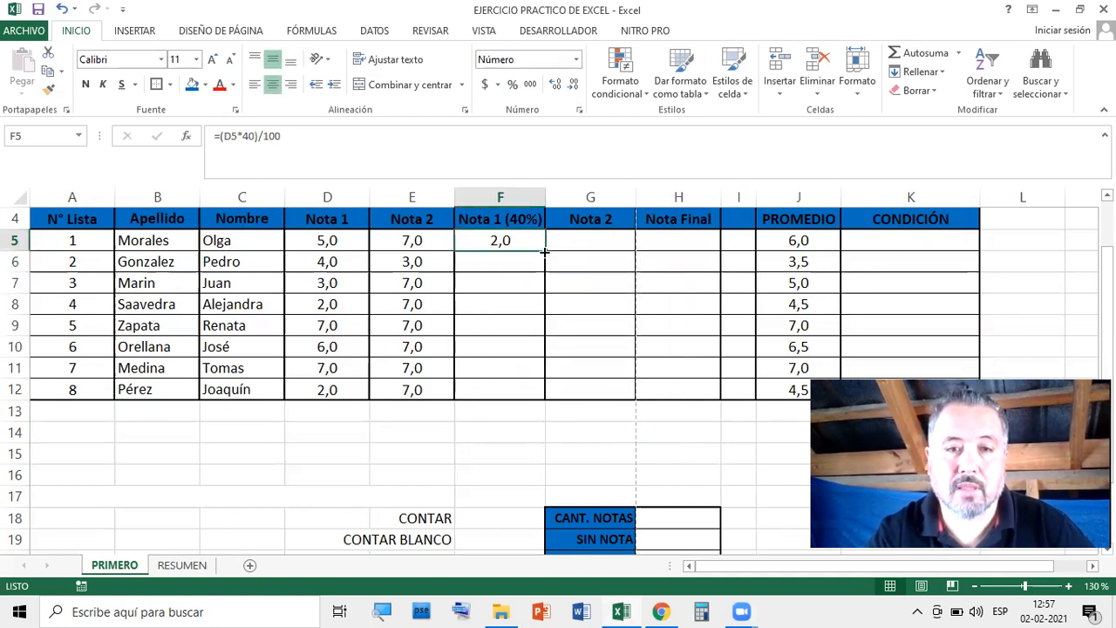
drag(544, 250, 541, 393)
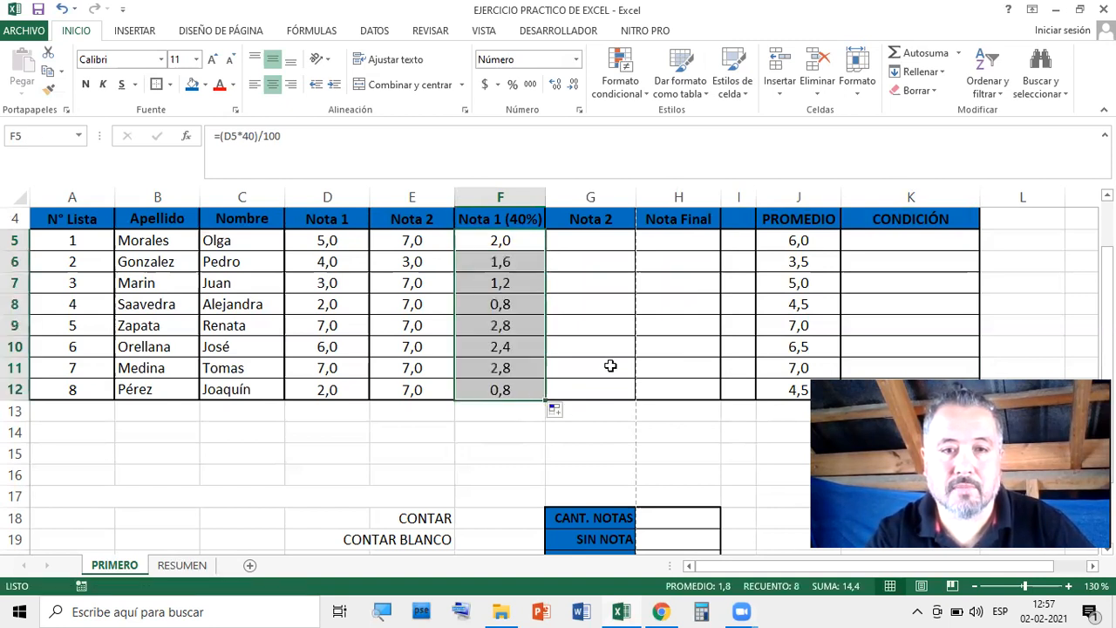
Check the copied 40% formulas in F6 through F12, ending on D5
click(526, 263)
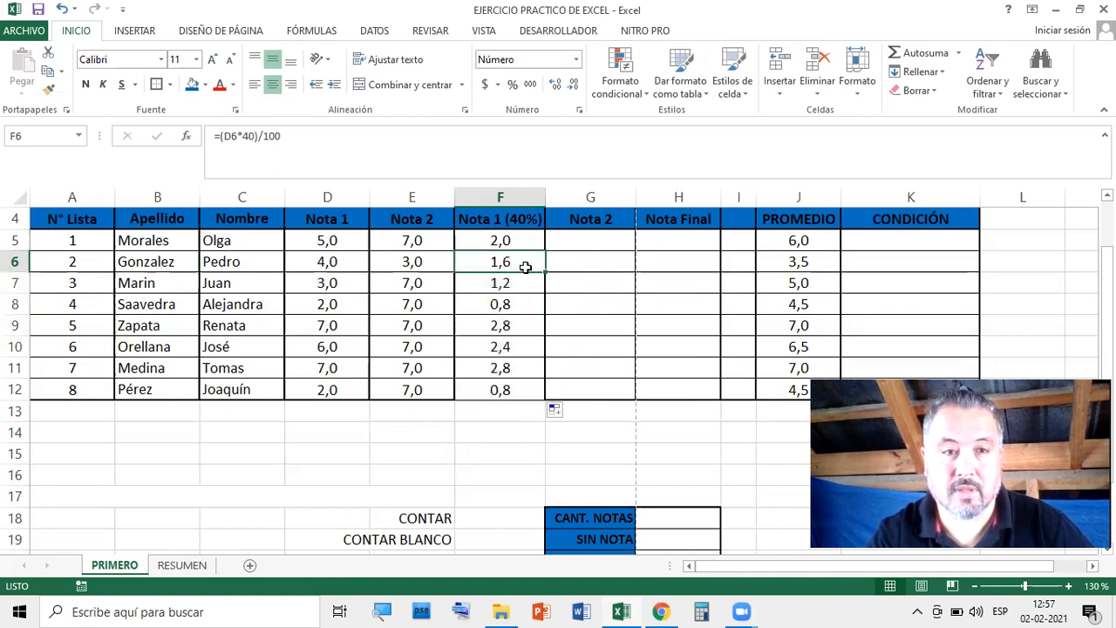
click(518, 282)
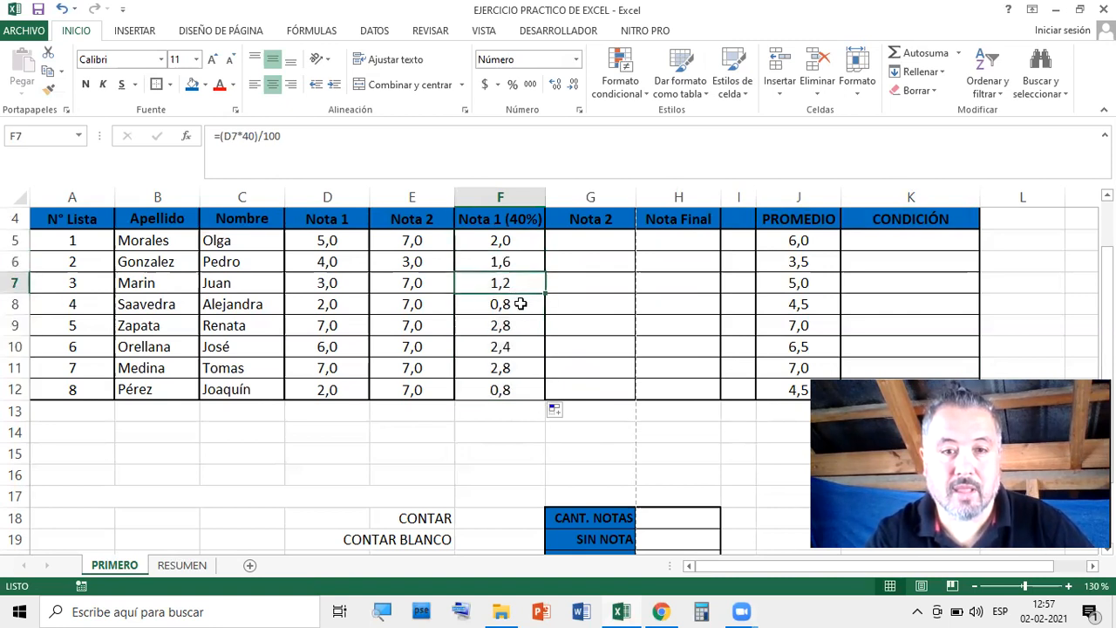
click(521, 303)
click(522, 325)
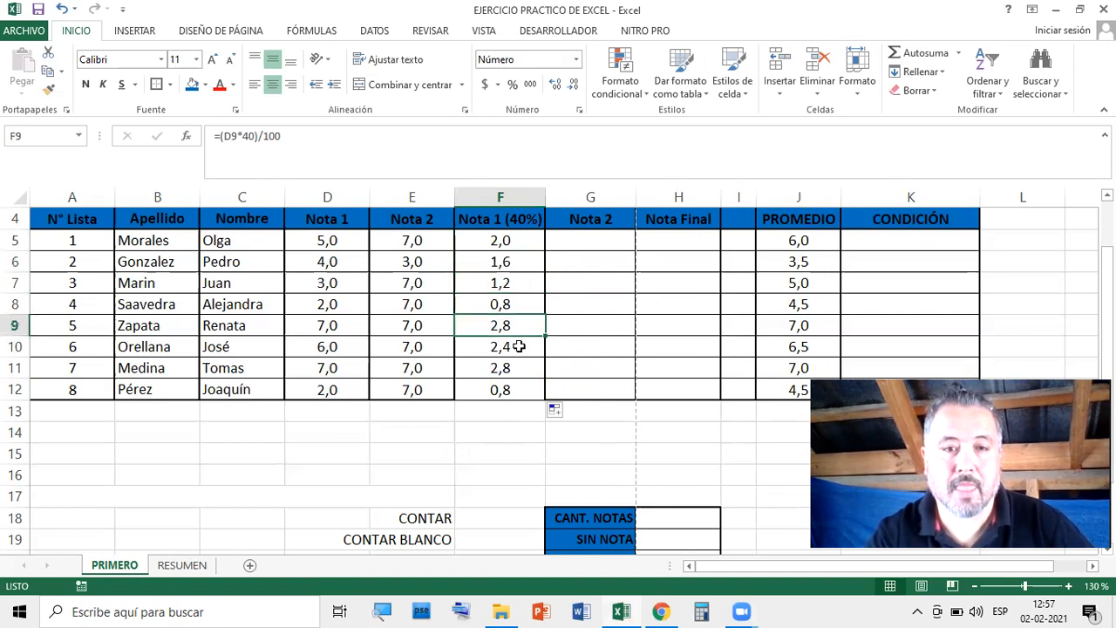
click(518, 346)
click(518, 370)
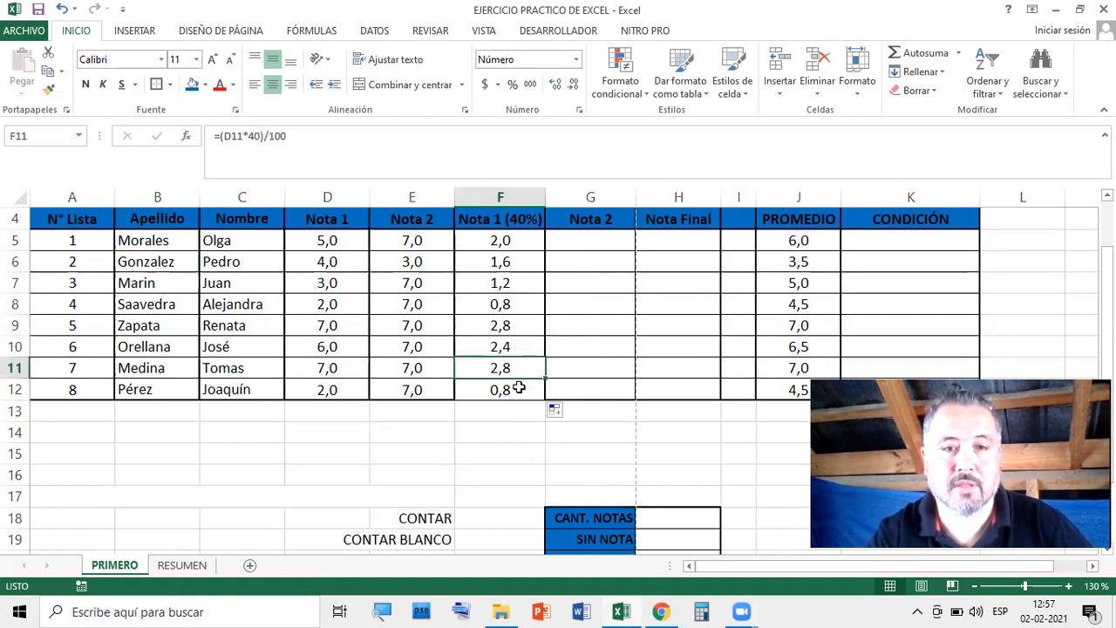
click(520, 388)
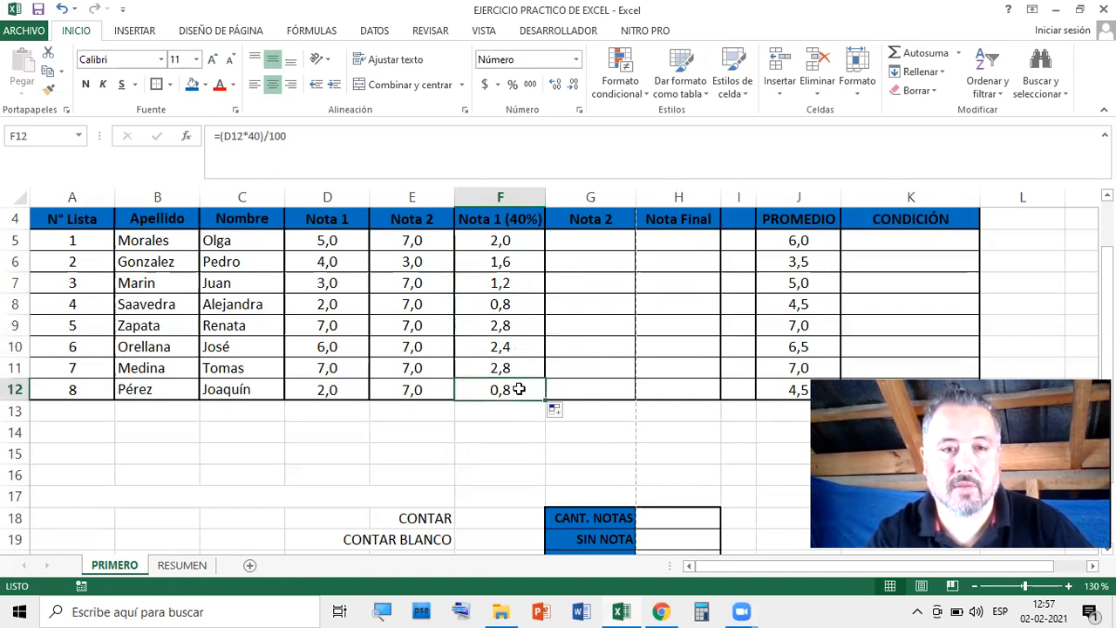
click(515, 326)
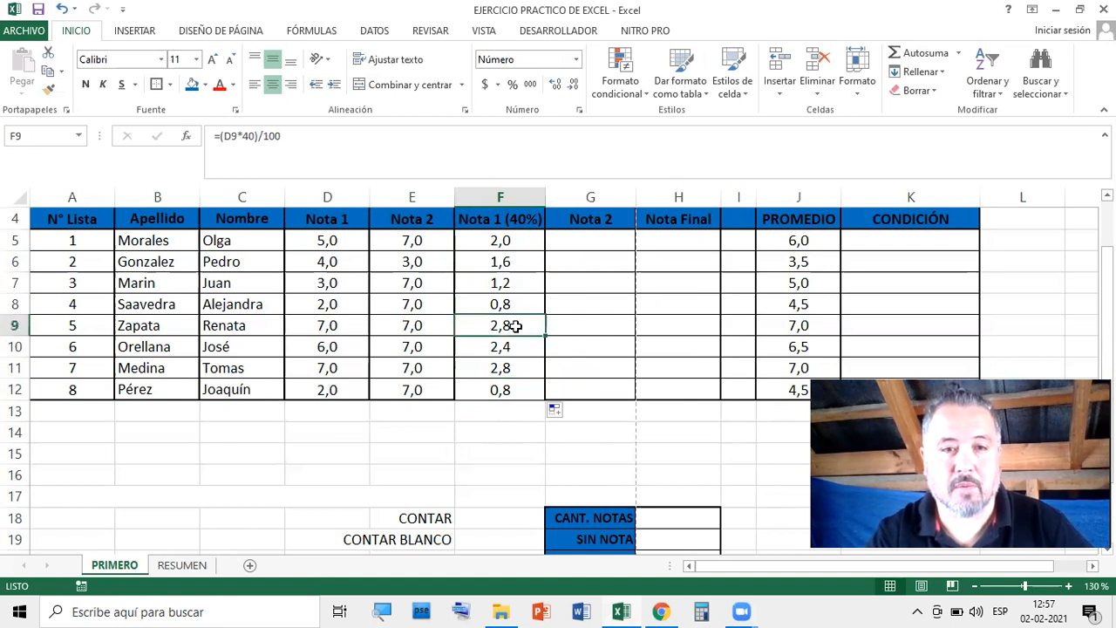
click(333, 240)
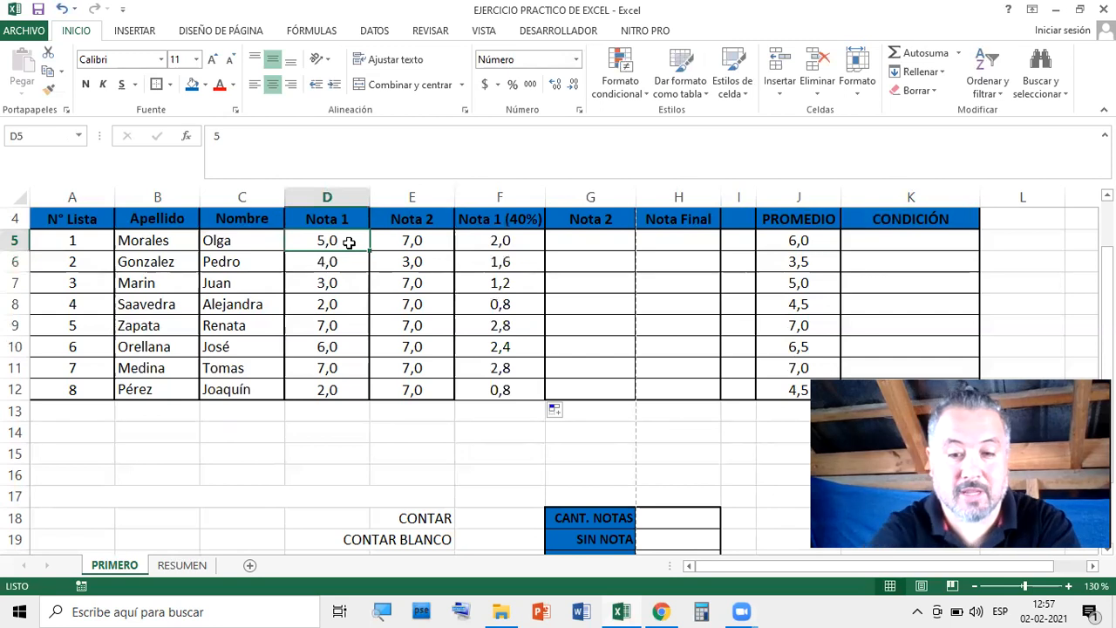
text(100)
key(Return)
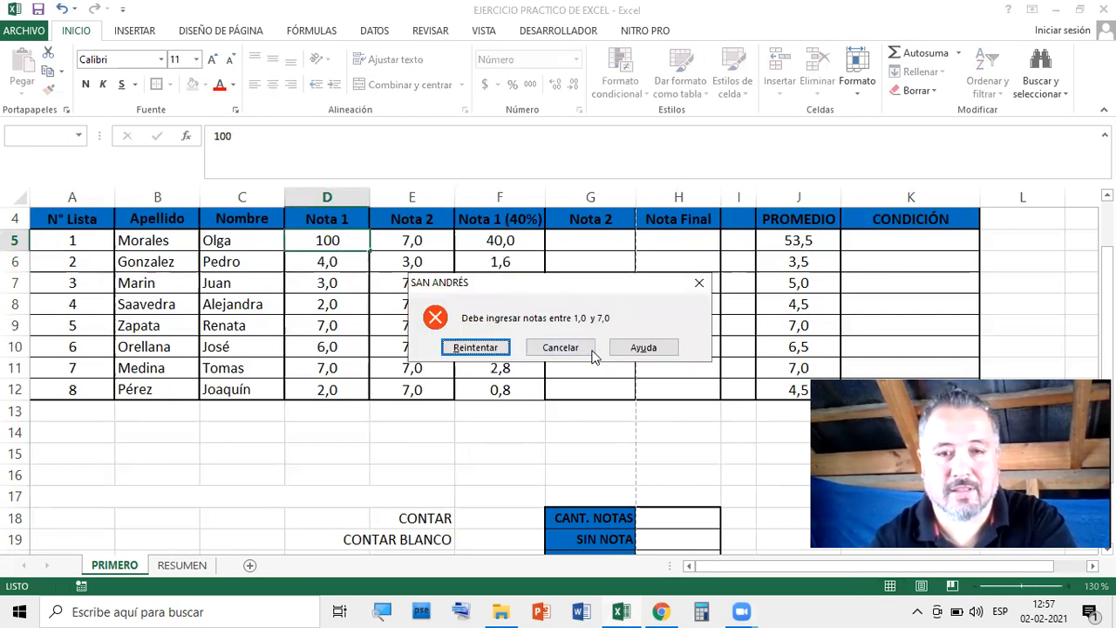
click(560, 347)
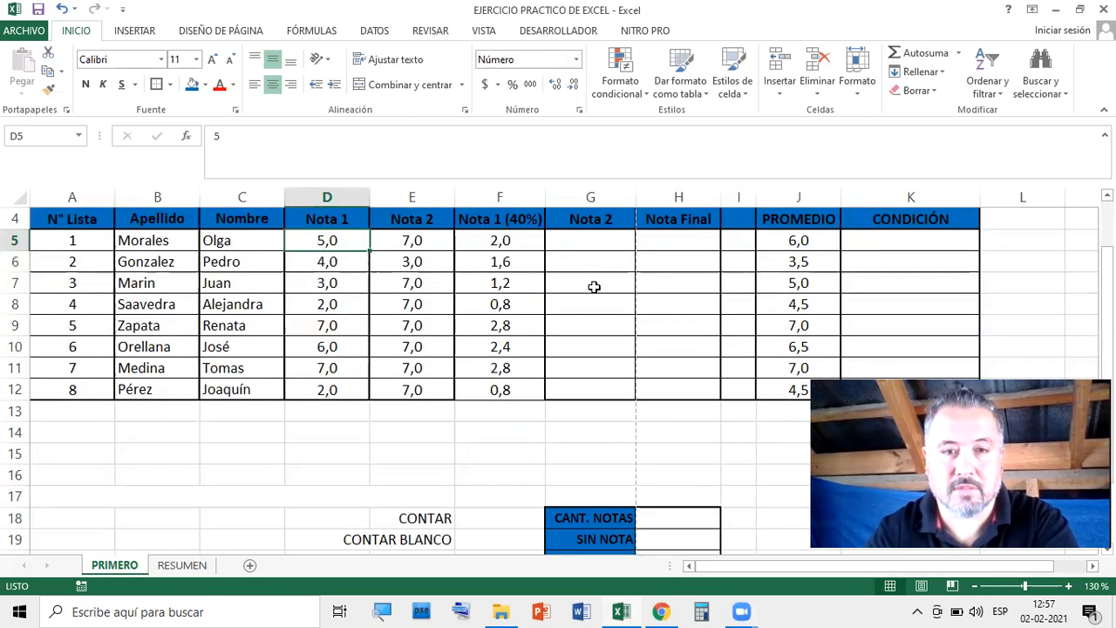
Rename the F4 header to Nota 1 (50%)
scroll(593, 285, up, 1)
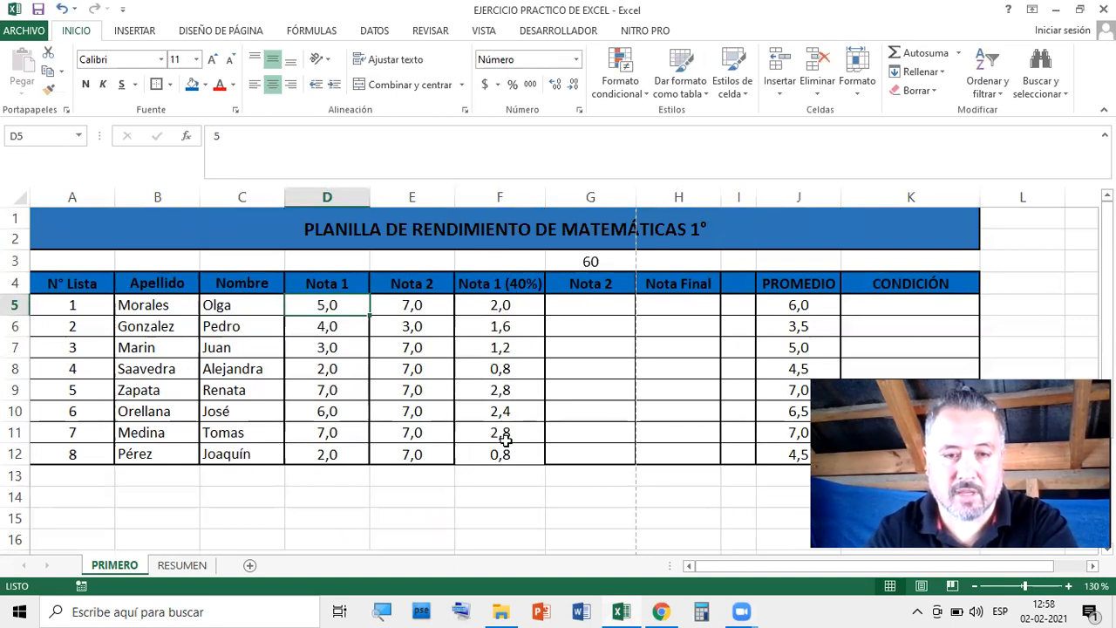
drag(511, 304, 514, 442)
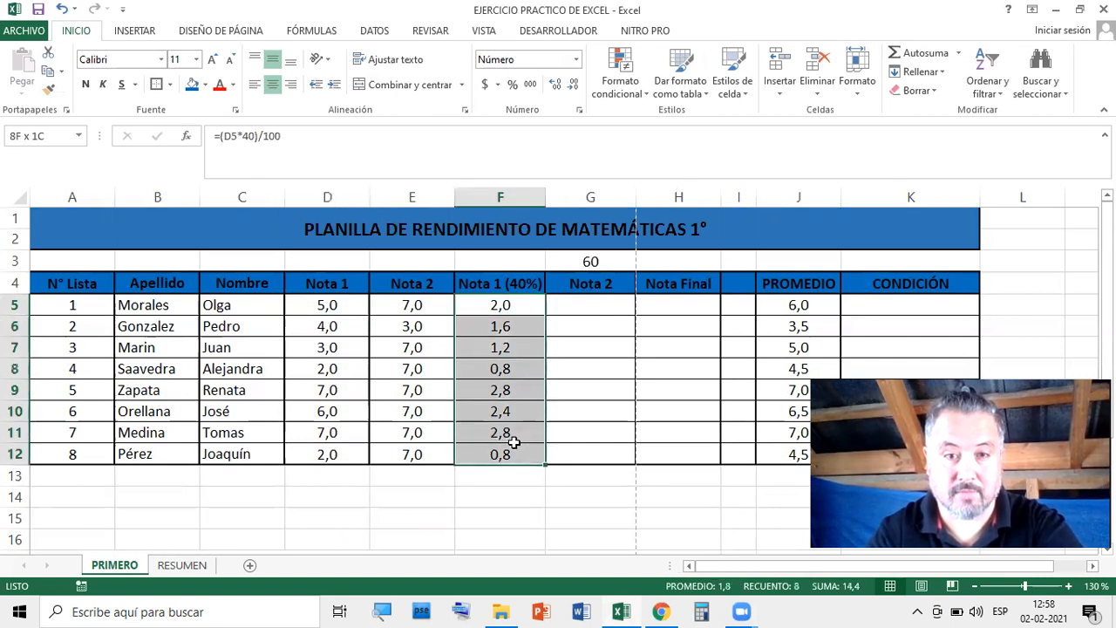
click(526, 306)
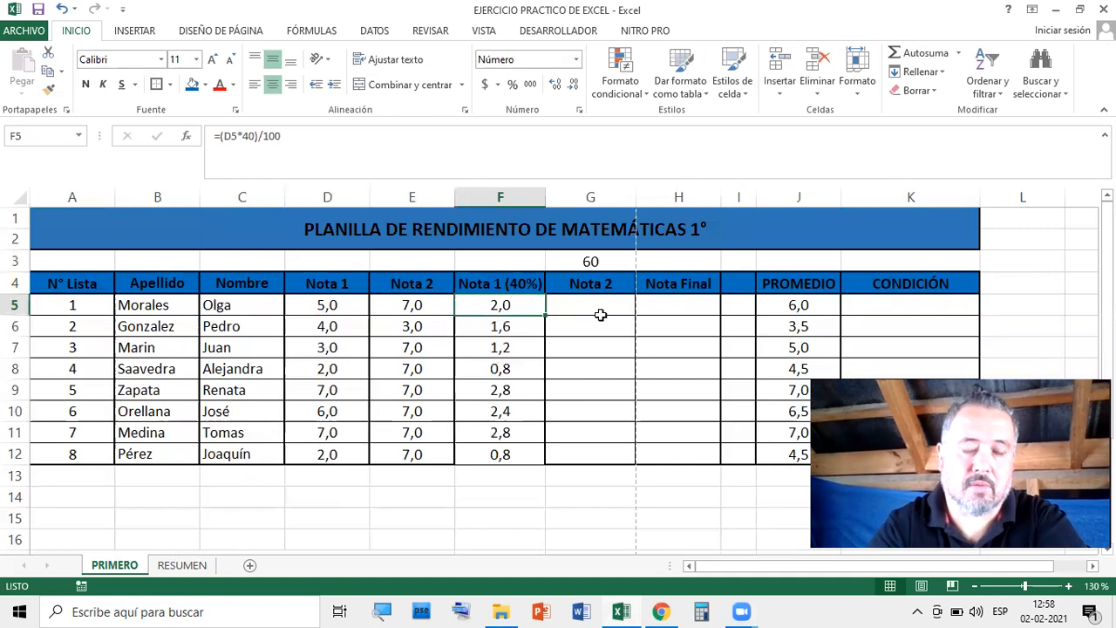
double_click(520, 284)
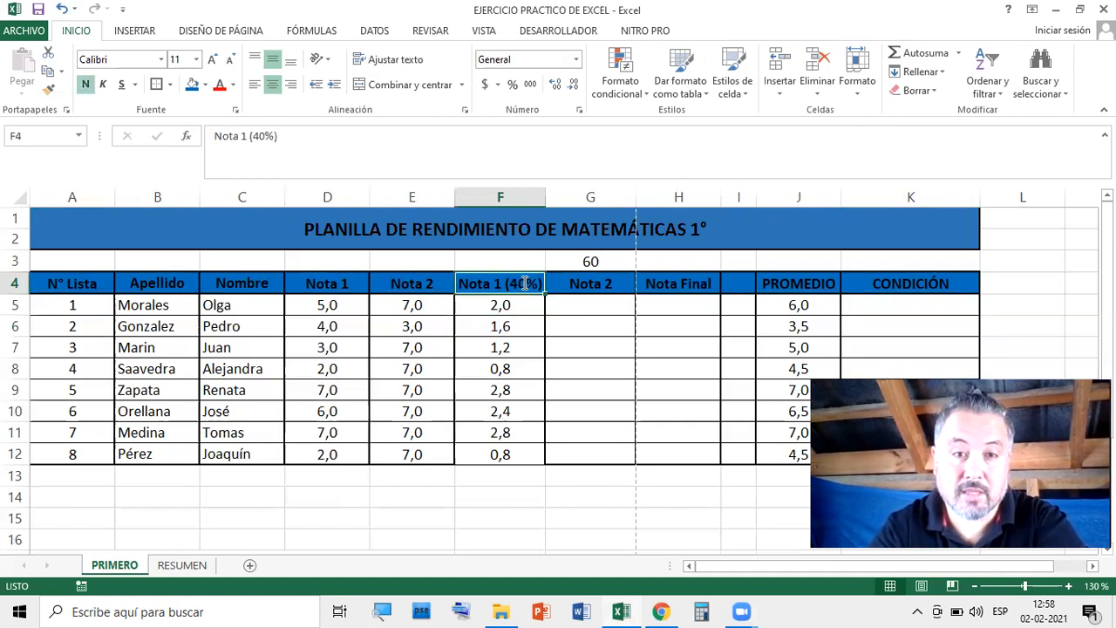
key(BackSpace)
text(5)
key(Return)
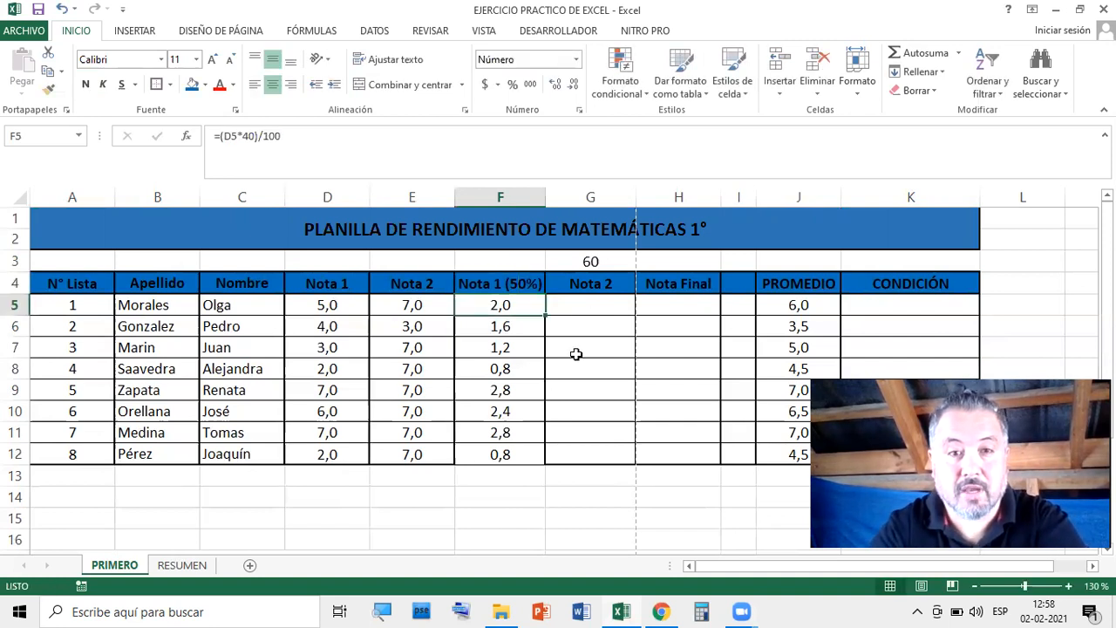
Change F5 to =(D5*50)/100 and fill it down to F12
double_click(507, 306)
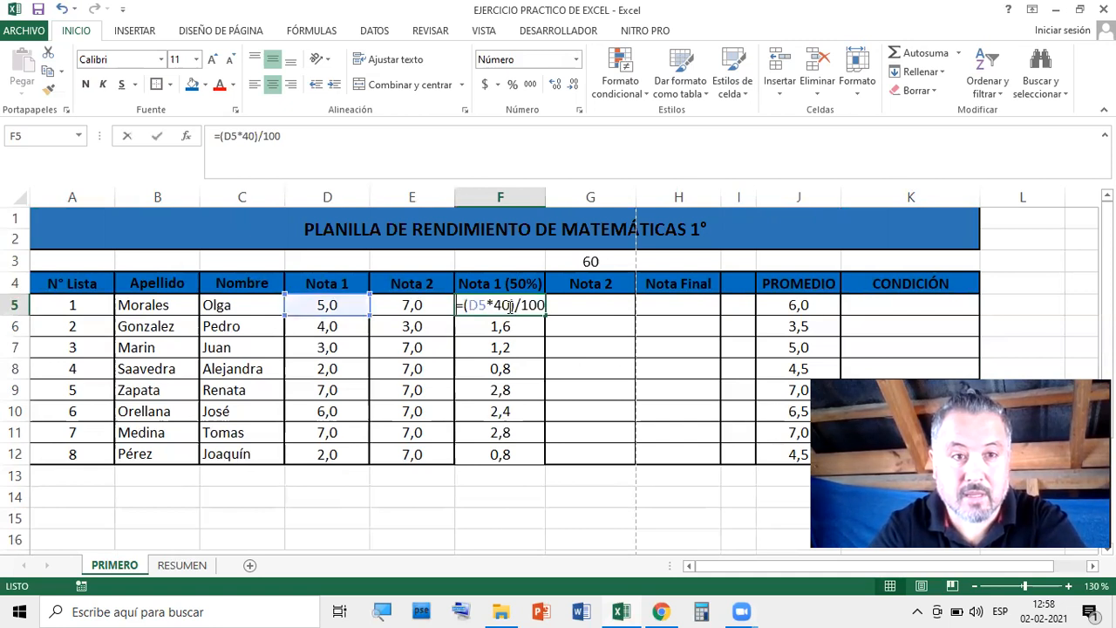
click(496, 305)
text(5)
key(Delete)
key(Return)
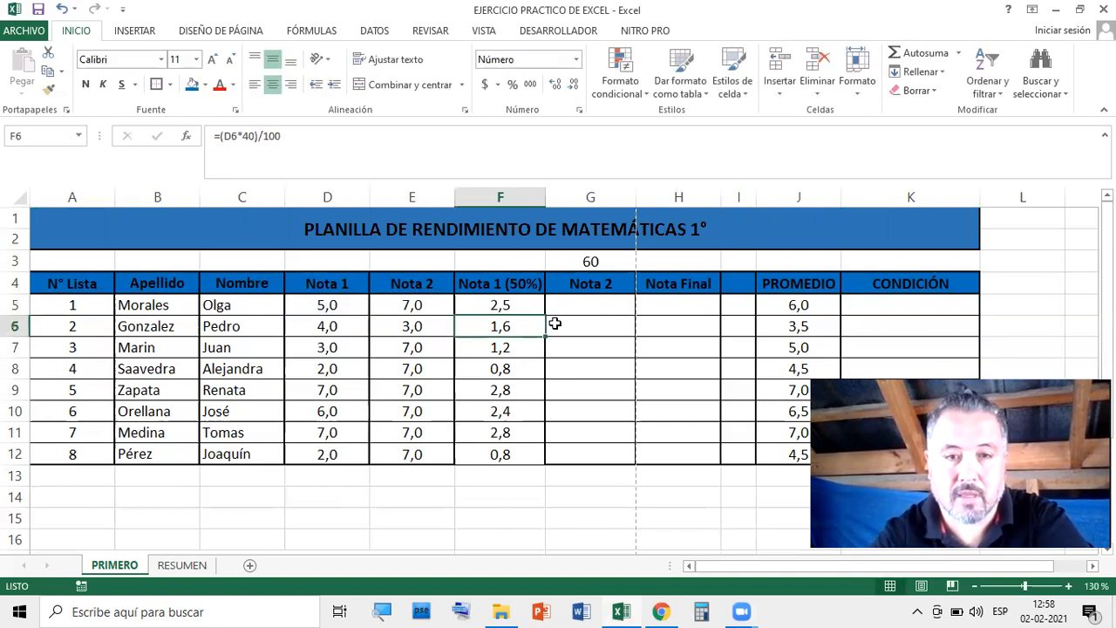
click(522, 305)
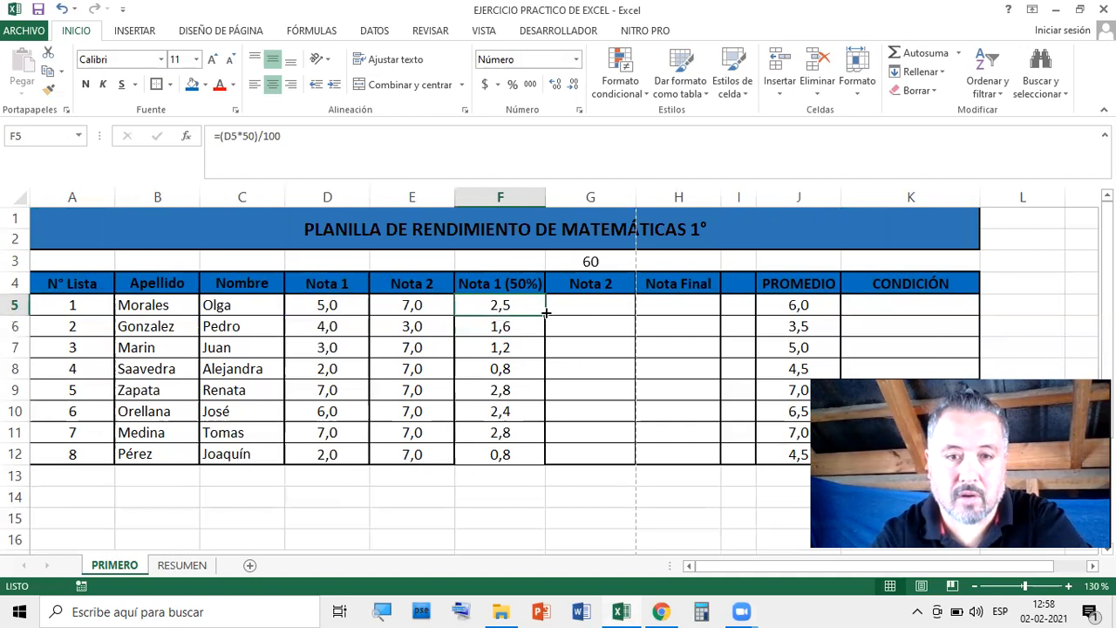
drag(546, 315, 551, 441)
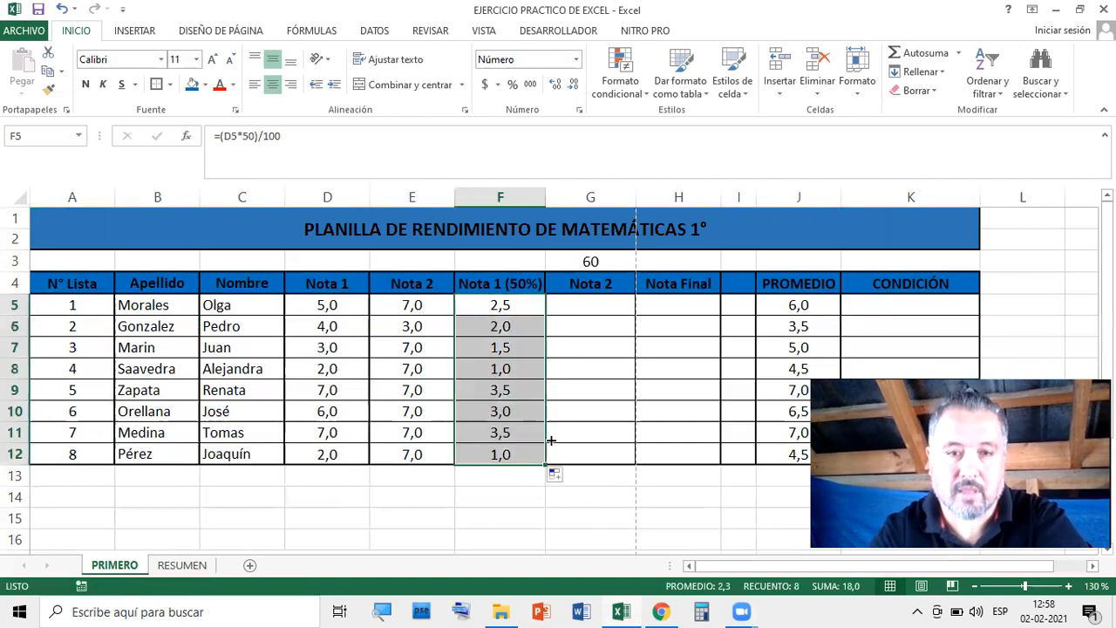
Set the weight in G3 to 50
click(591, 262)
text(50)
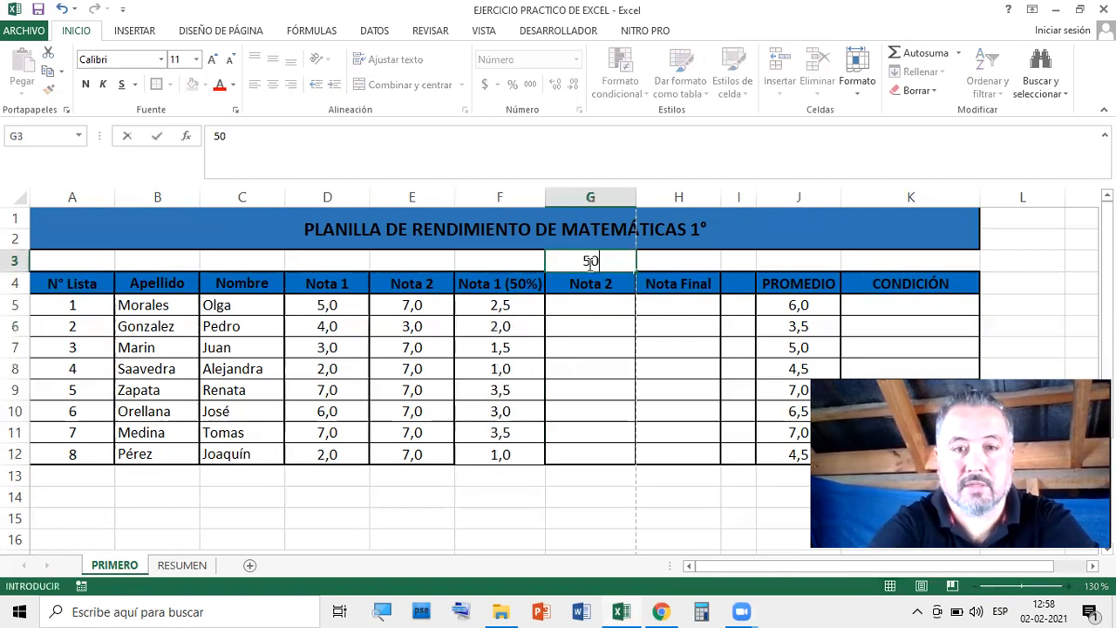
key(Return)
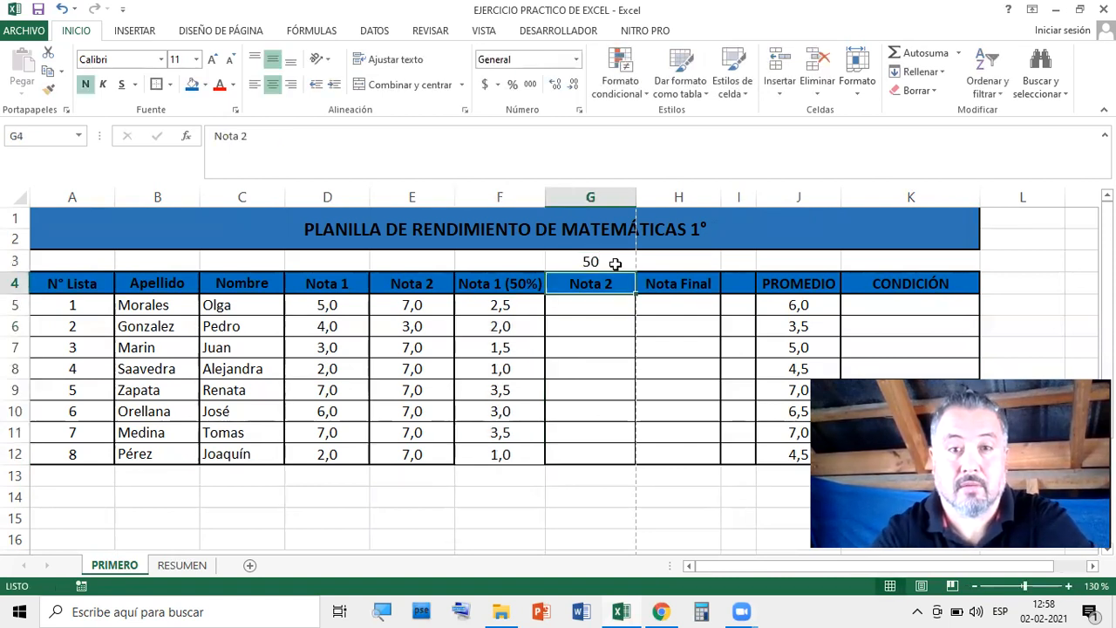
click(658, 341)
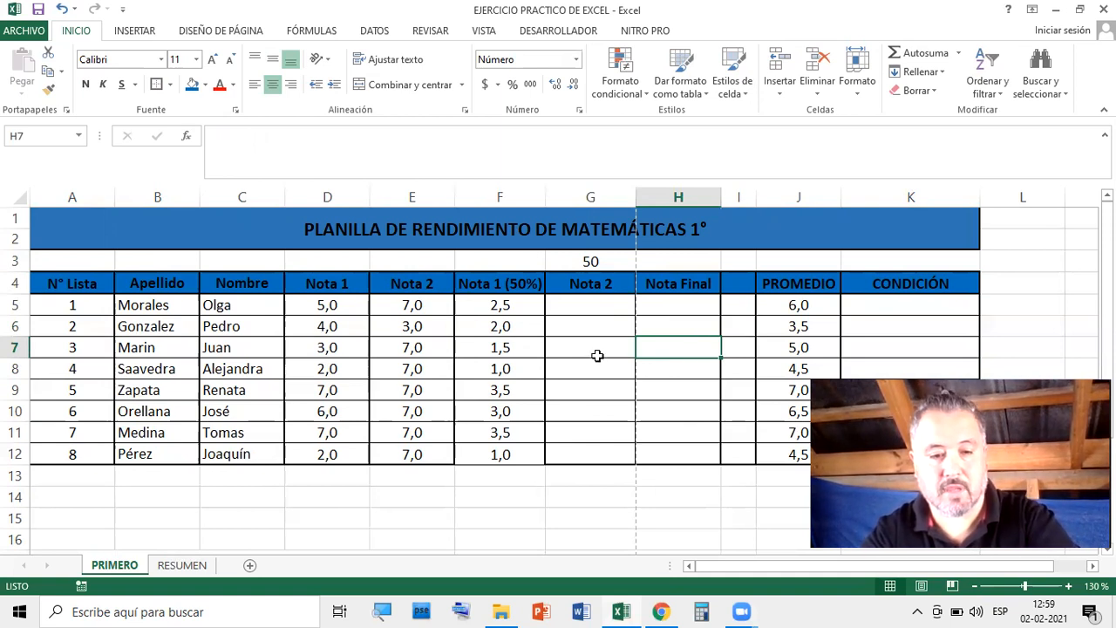
Undo the 50% edits to restore Nota 1 (40%) and 60 in G3, then return to G5
key(ctrl+z)
key(ctrl+z)
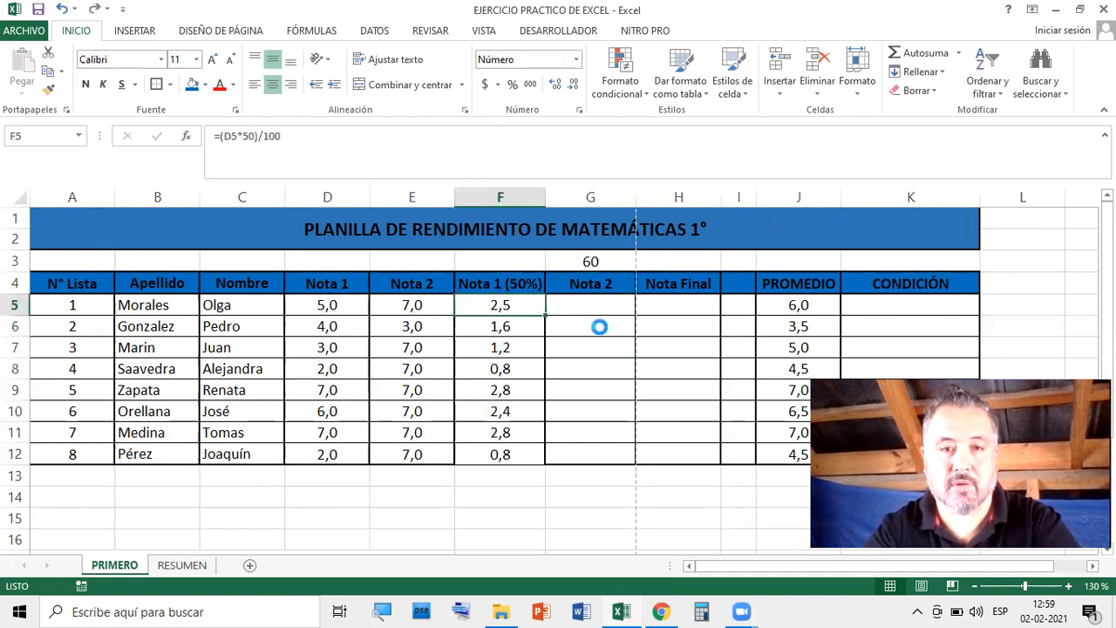
key(ctrl+z)
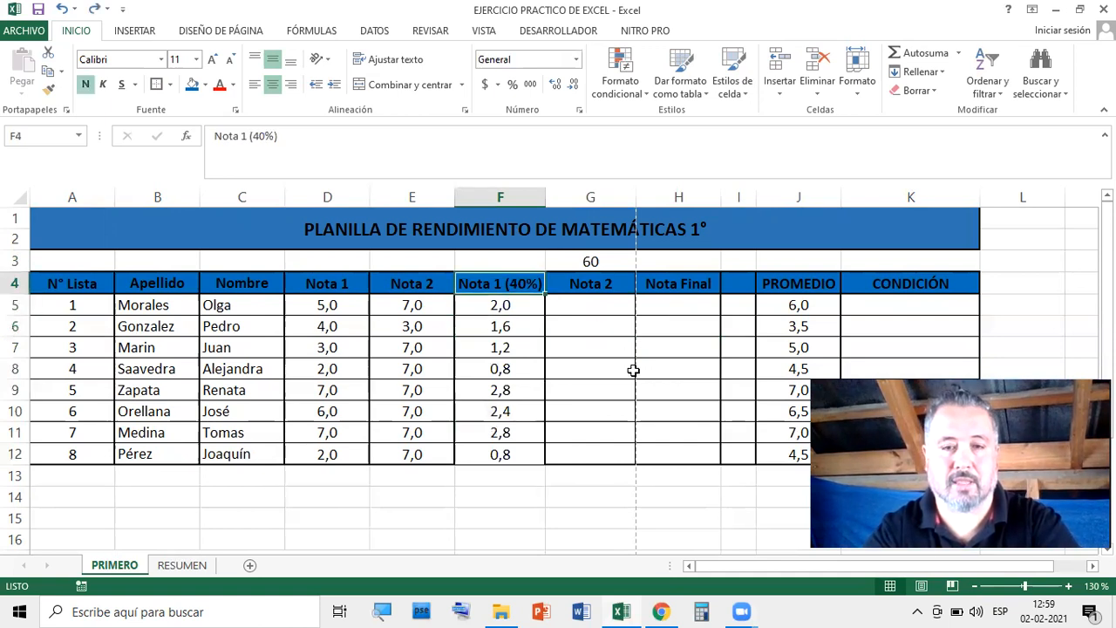
click(601, 370)
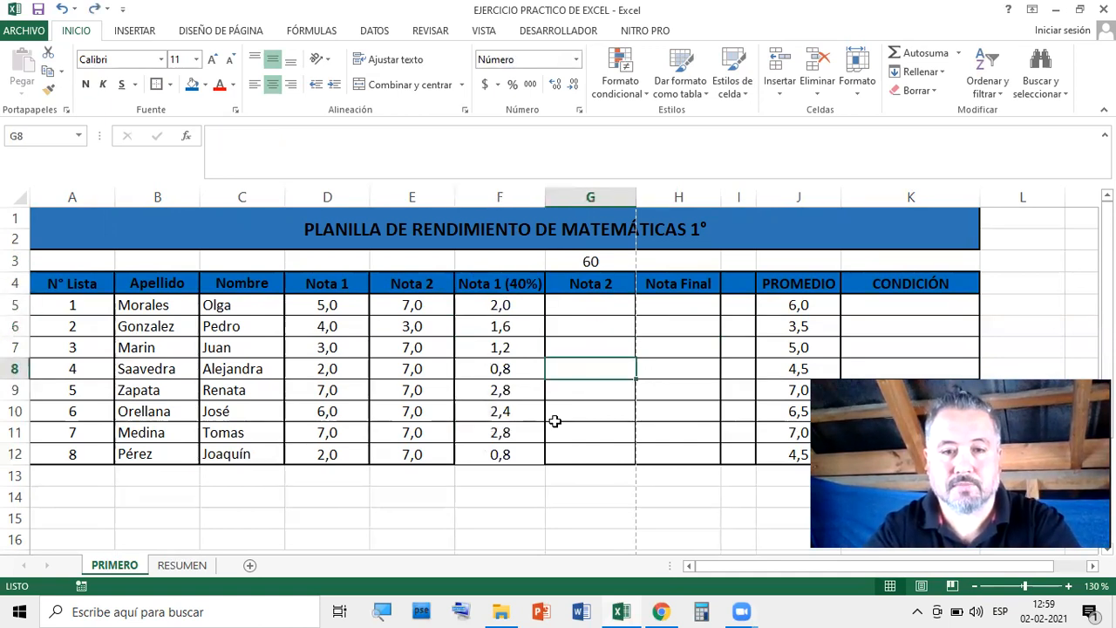
click(527, 452)
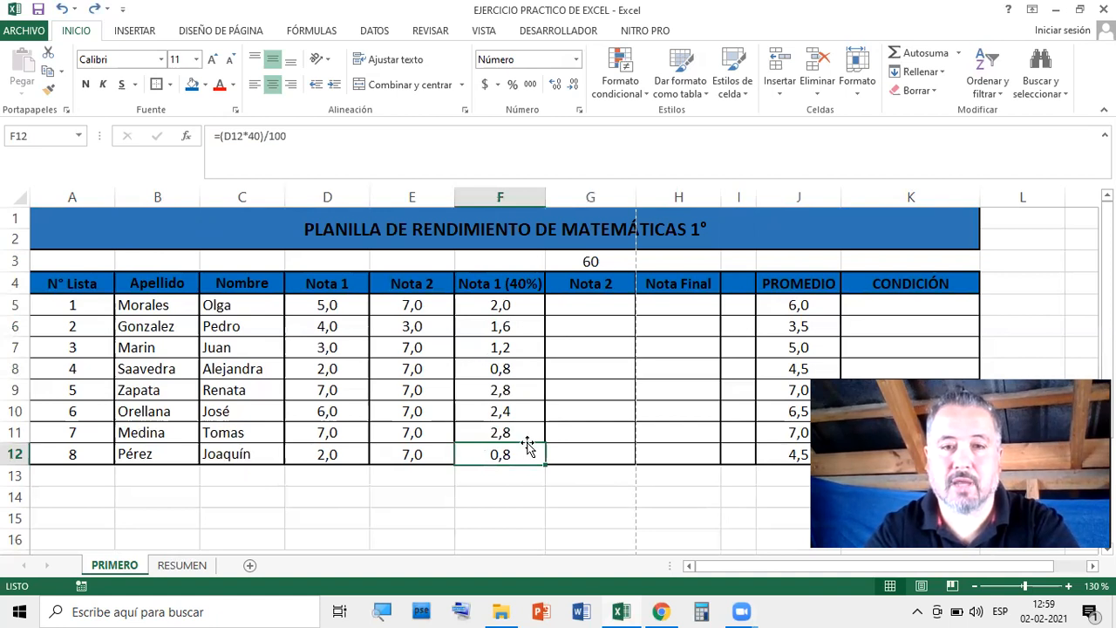
click(602, 258)
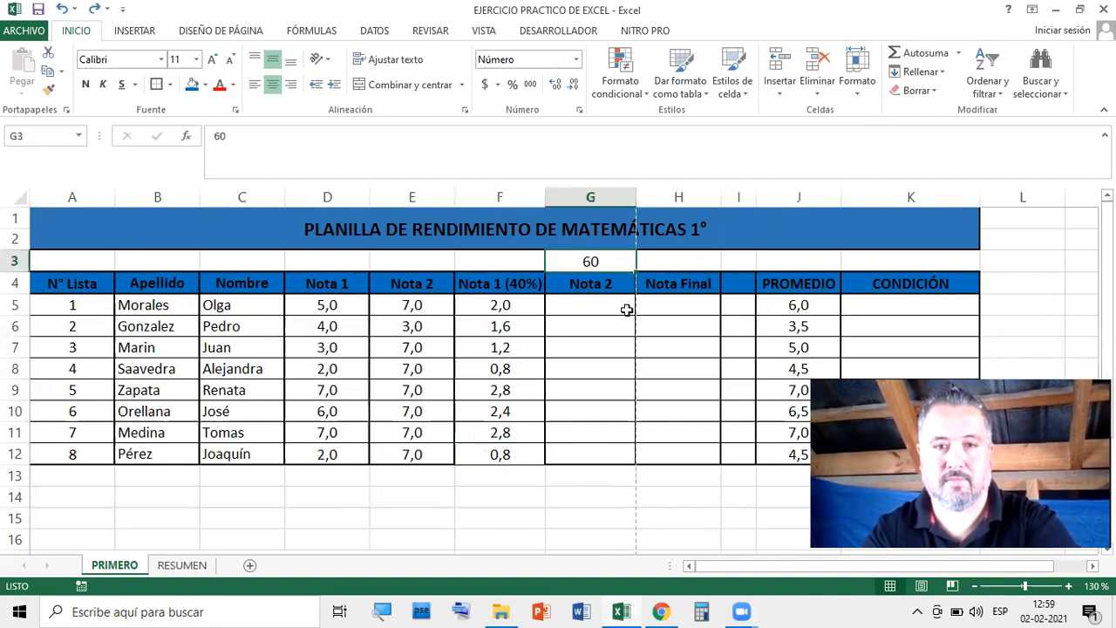
click(599, 307)
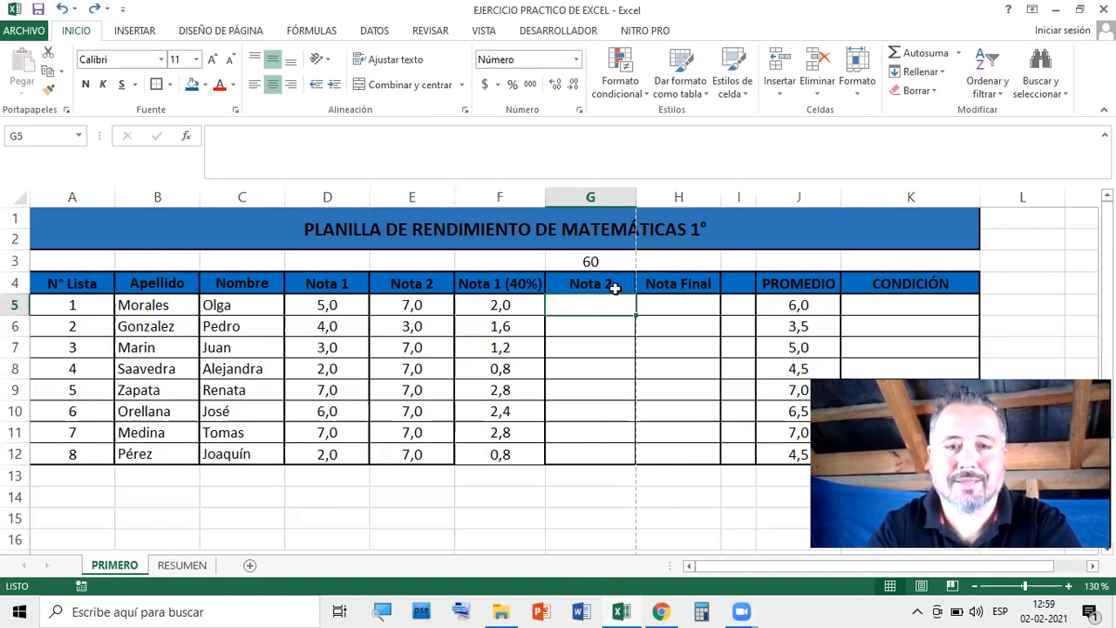
click(435, 301)
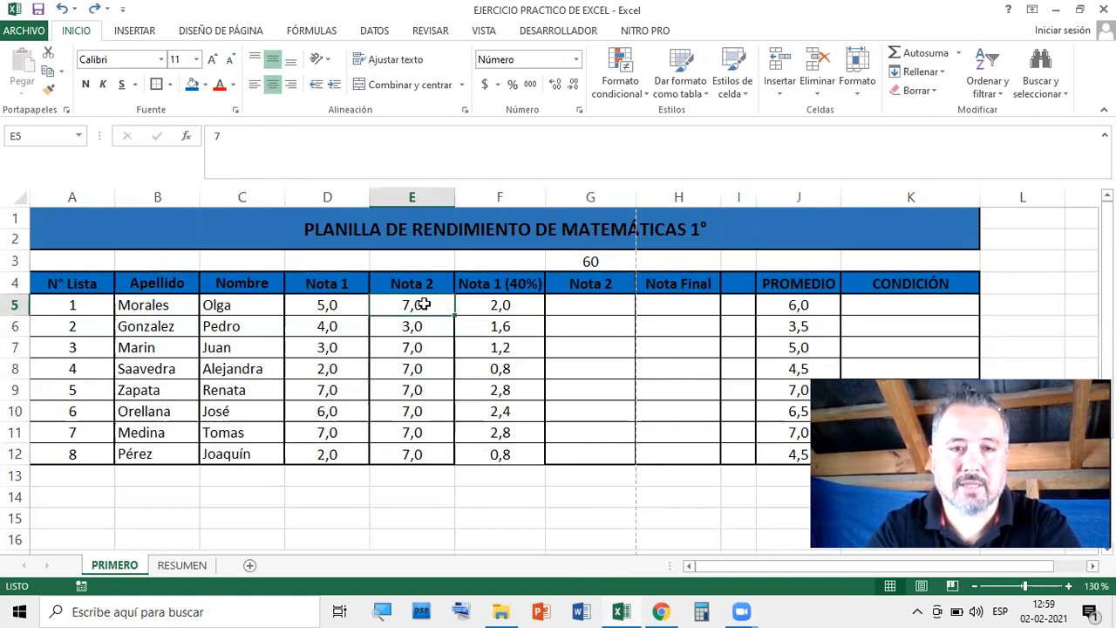
click(602, 307)
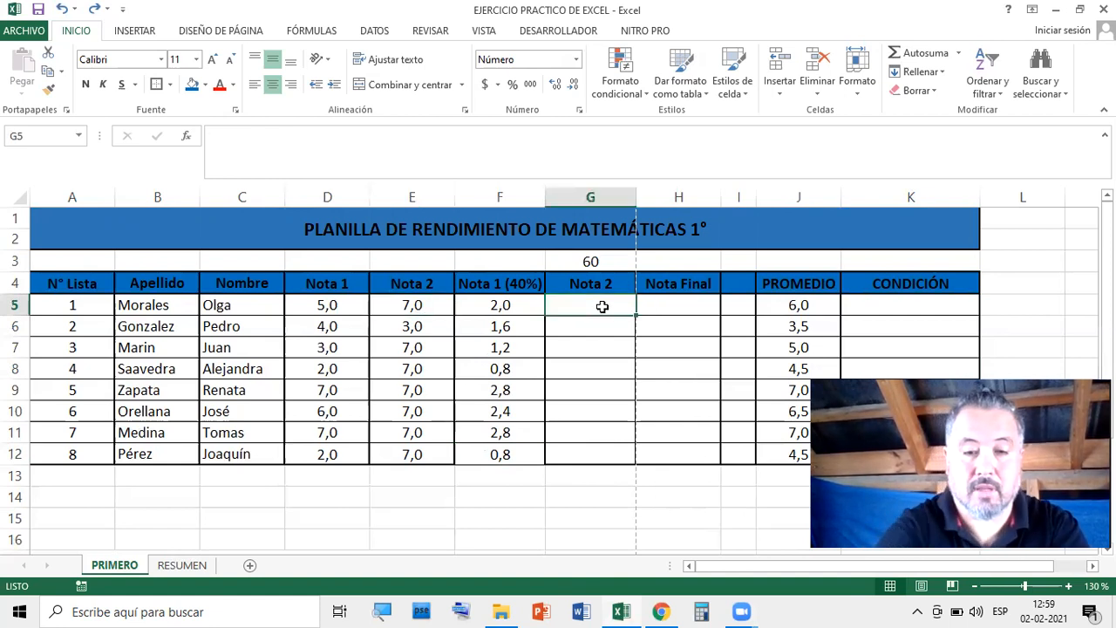
Enter =(E5*G3)/100 in G5, giving the first student's weighted Nota 2 of 4,2
text(=)
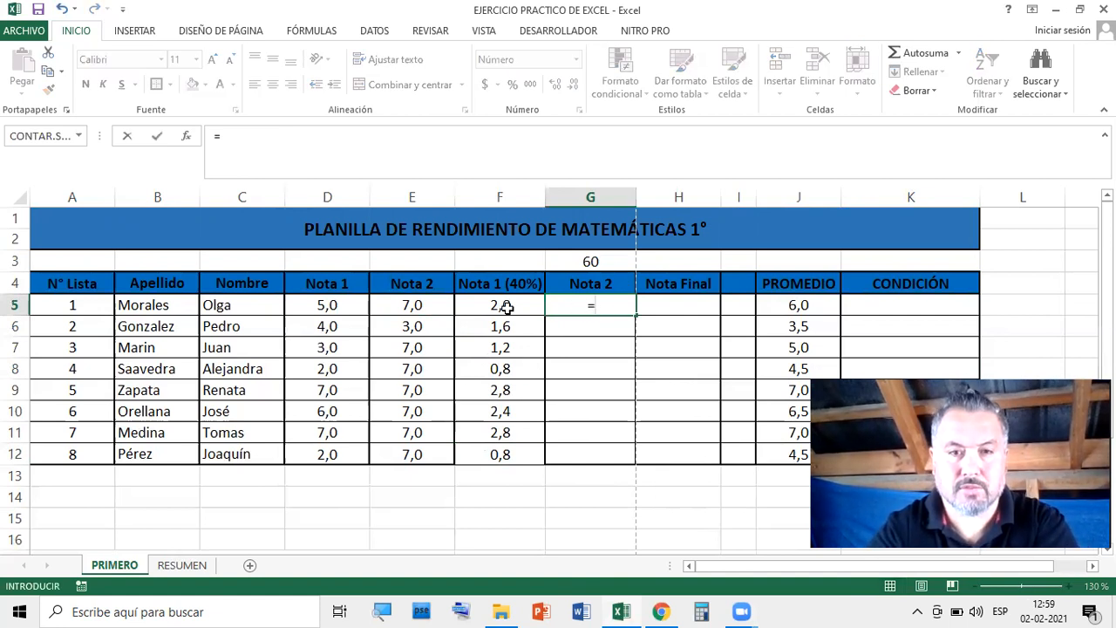
text(()
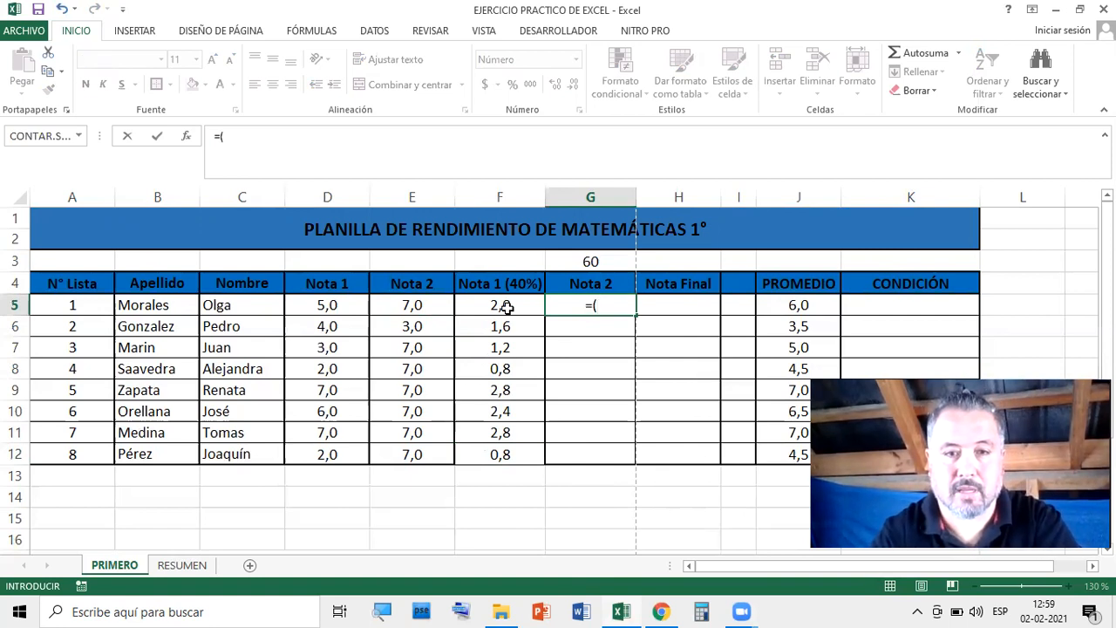
click(425, 308)
text(*)
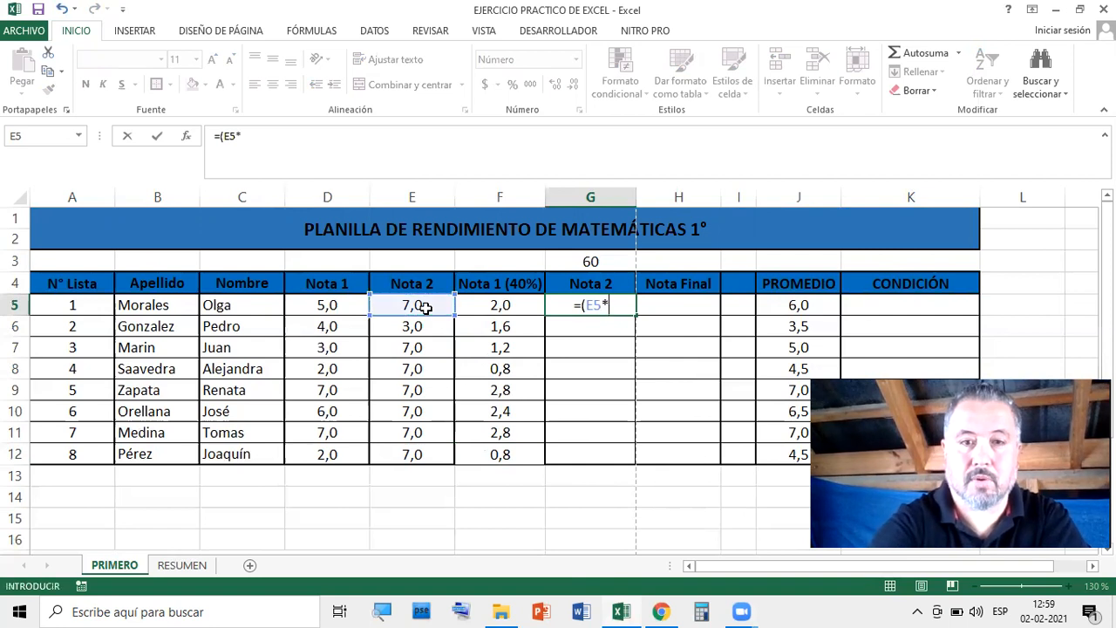
click(591, 261)
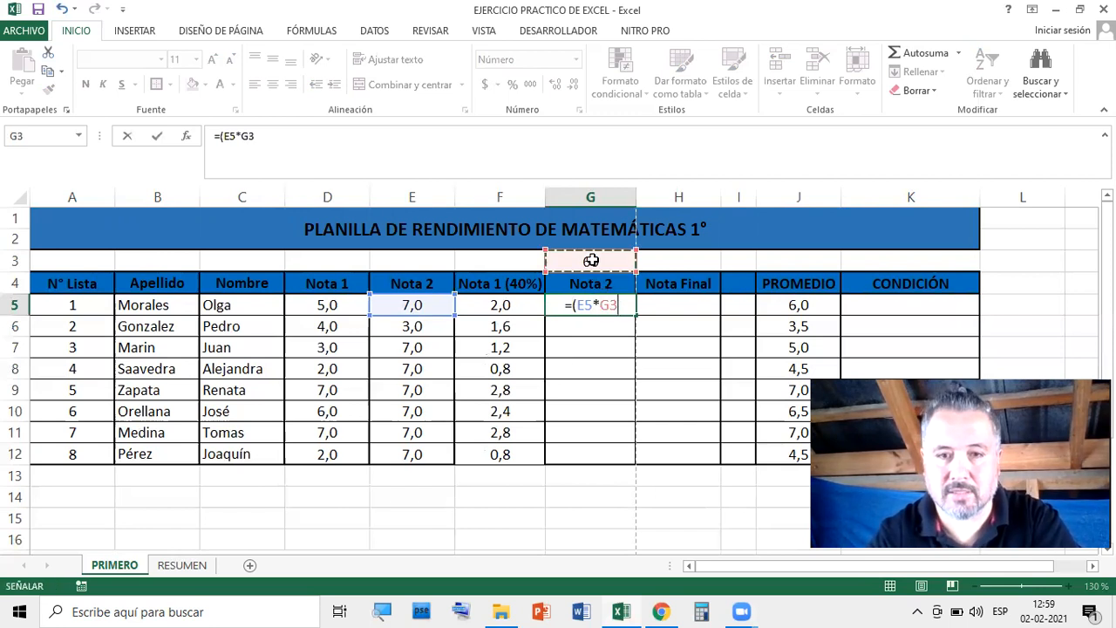
text()/100)
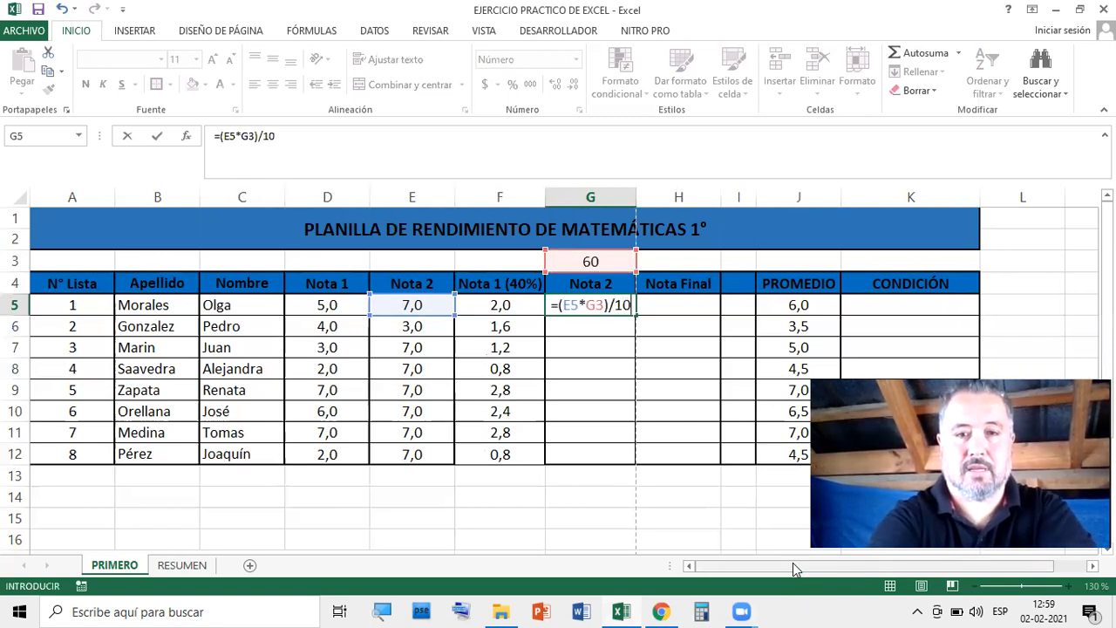
key(Return)
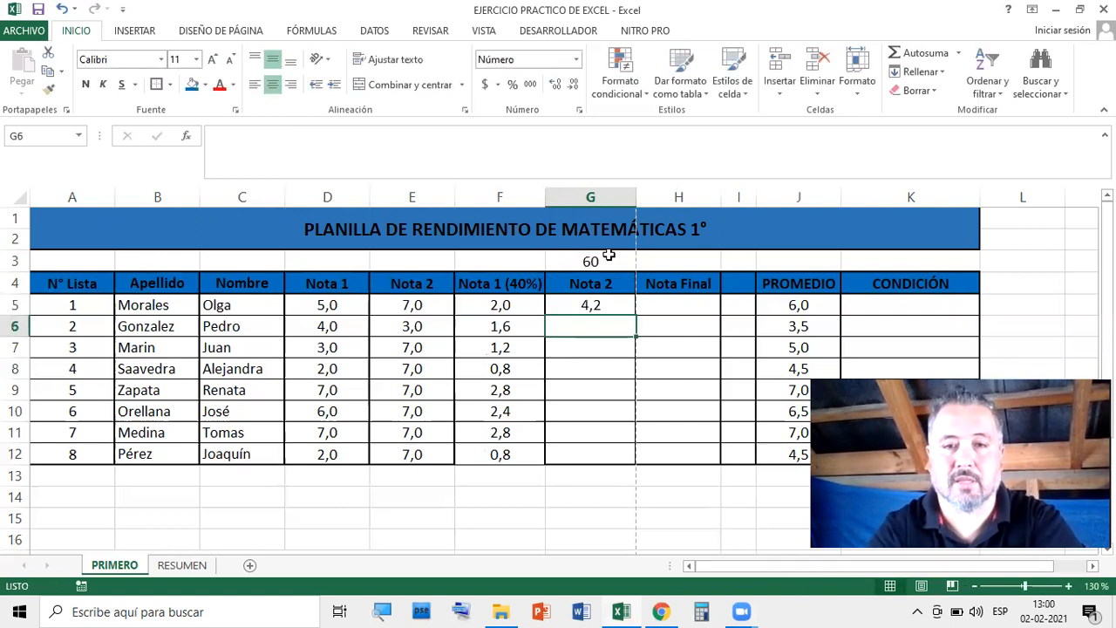
click(607, 304)
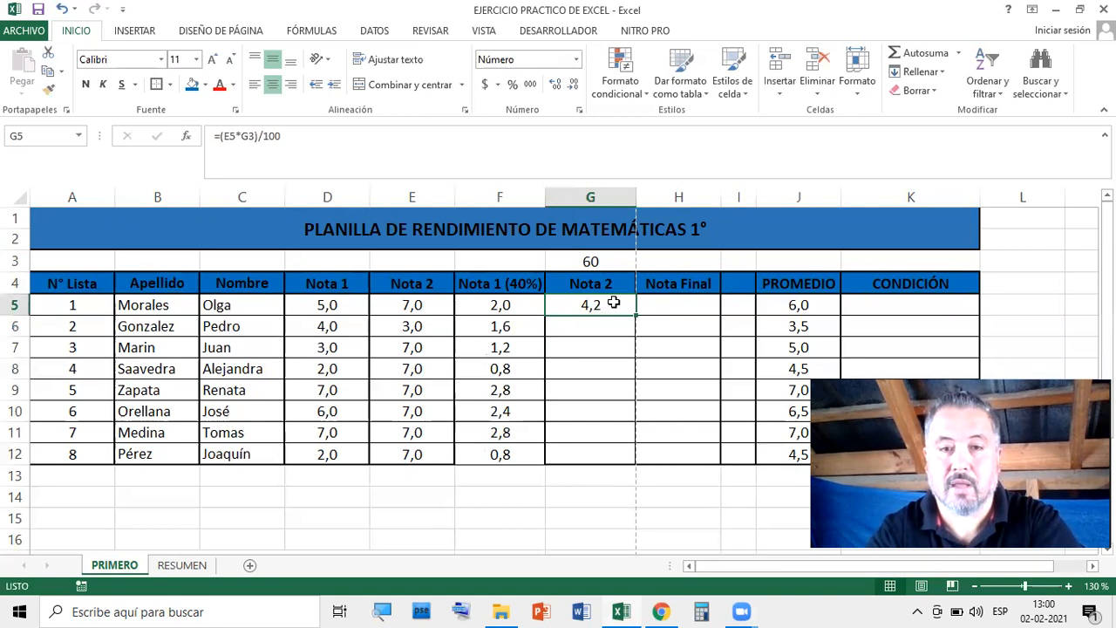
click(601, 325)
click(598, 306)
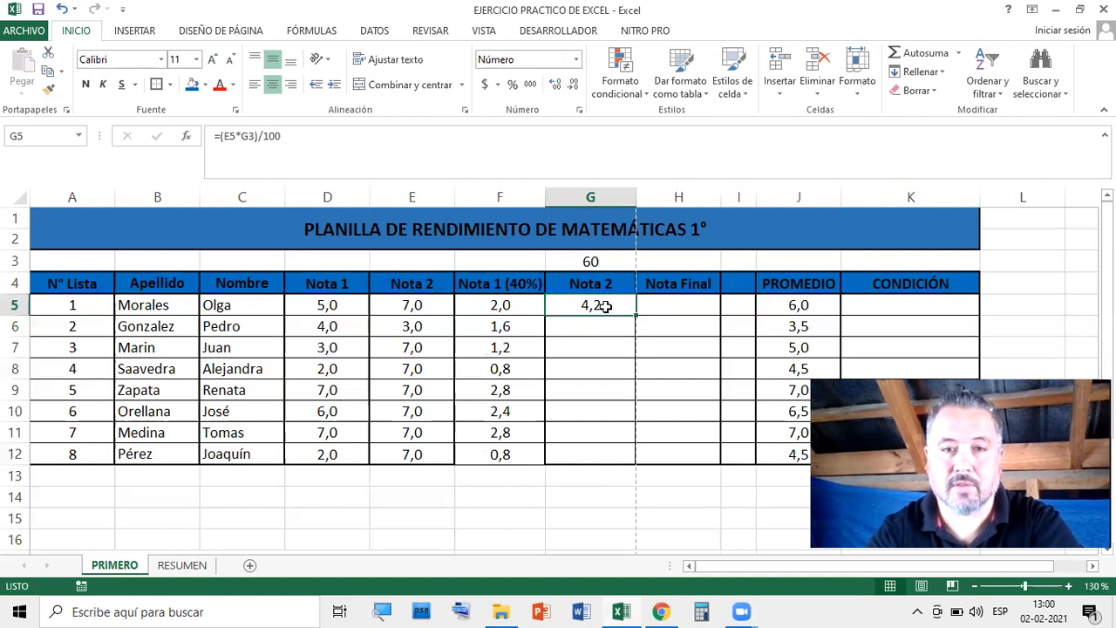
double_click(603, 305)
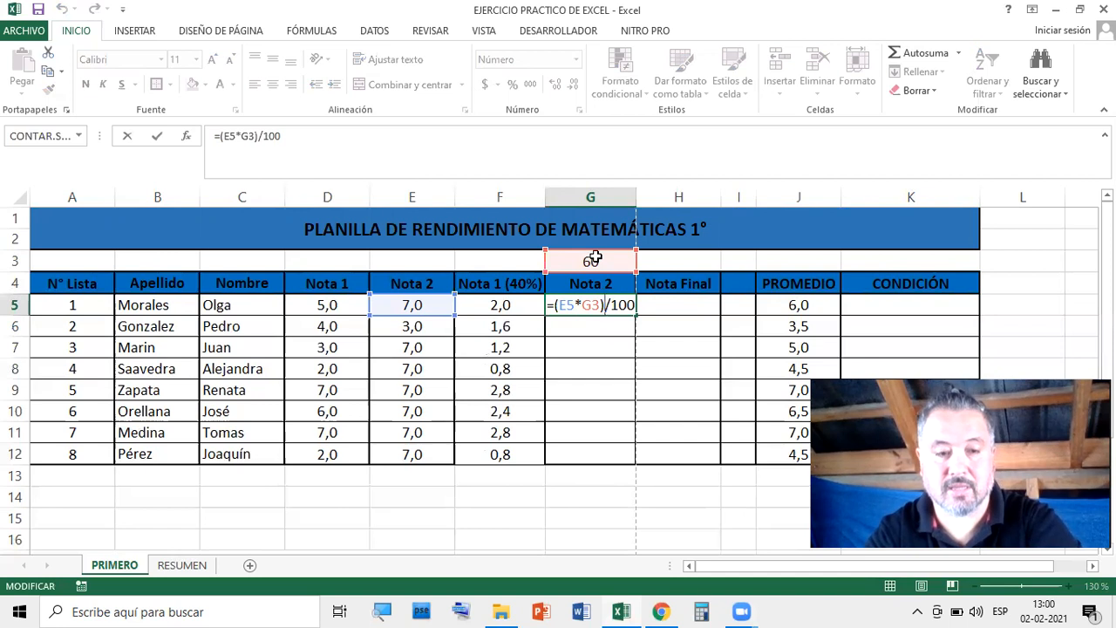
key(Escape)
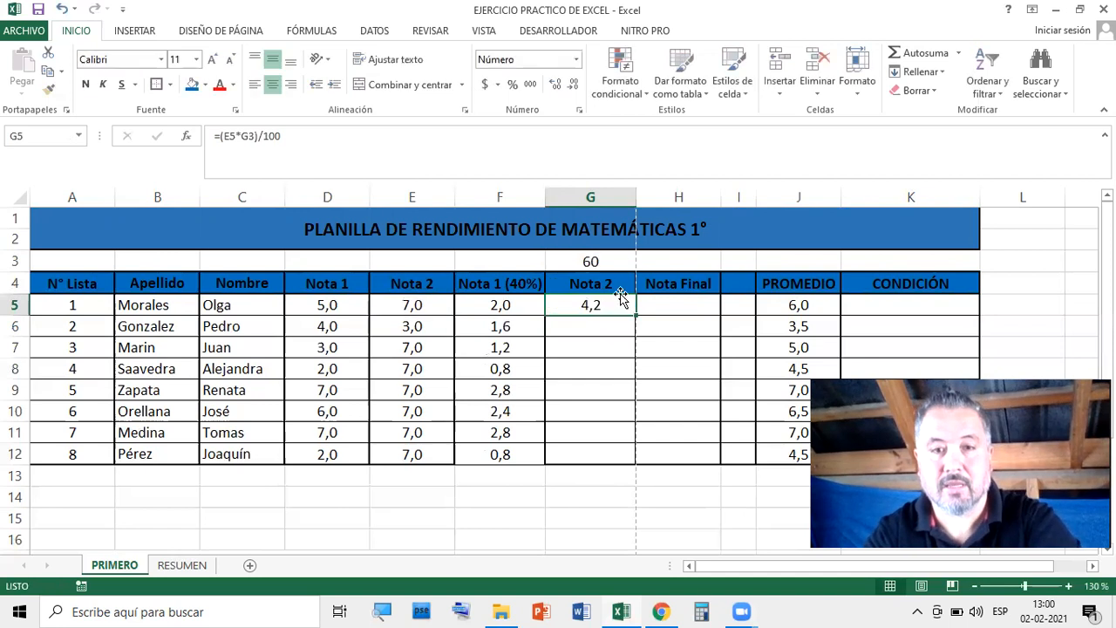
click(593, 261)
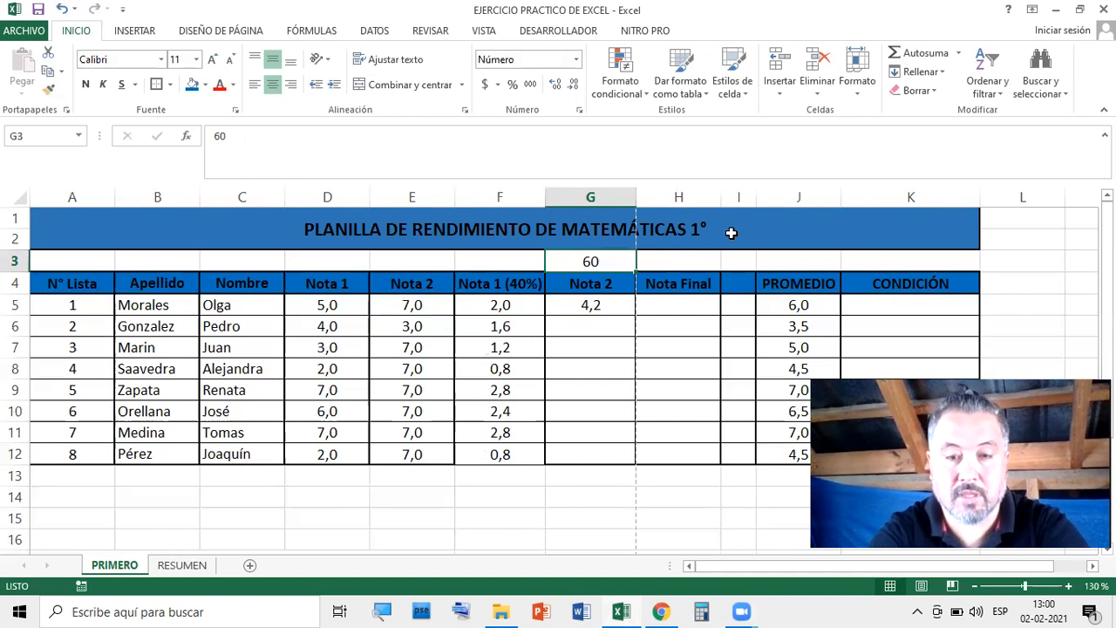
text(50)
key(Return)
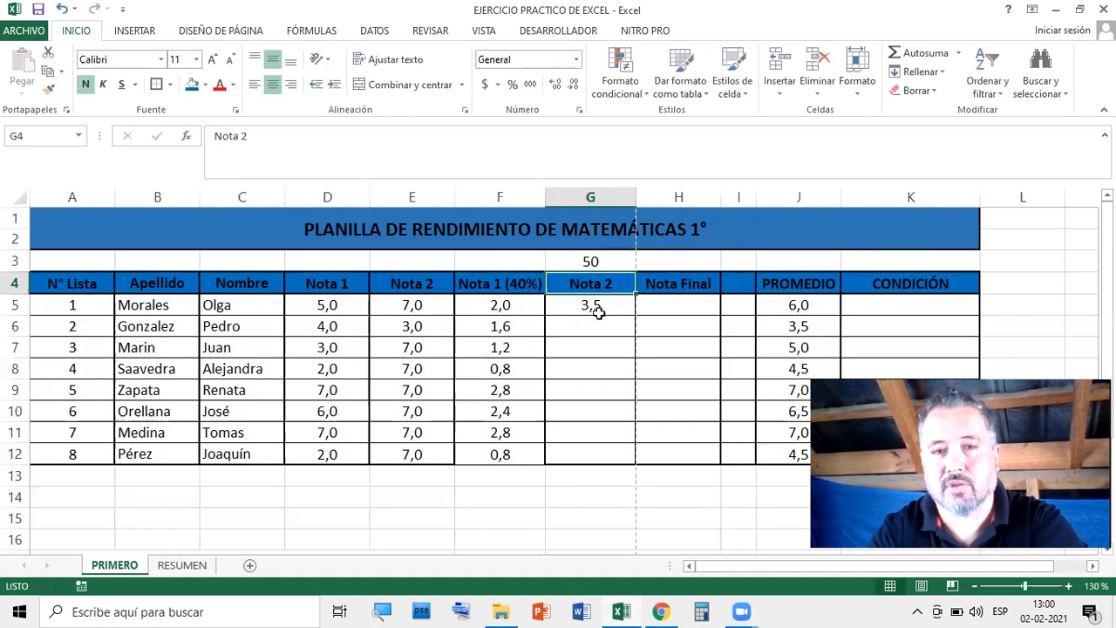
drag(499, 306, 505, 454)
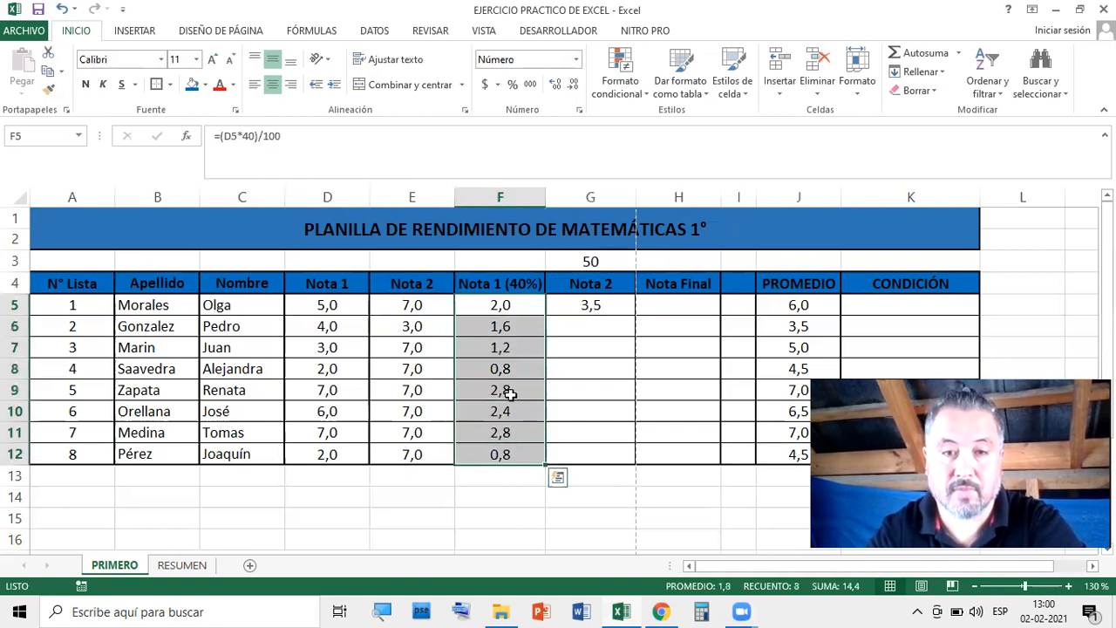
click(600, 305)
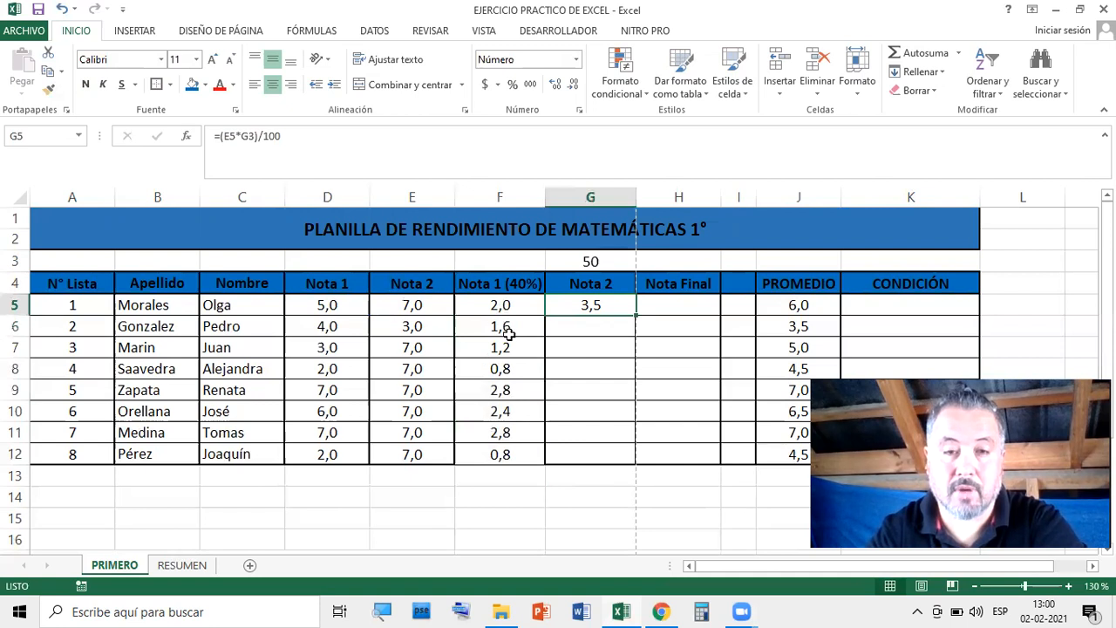
double_click(600, 306)
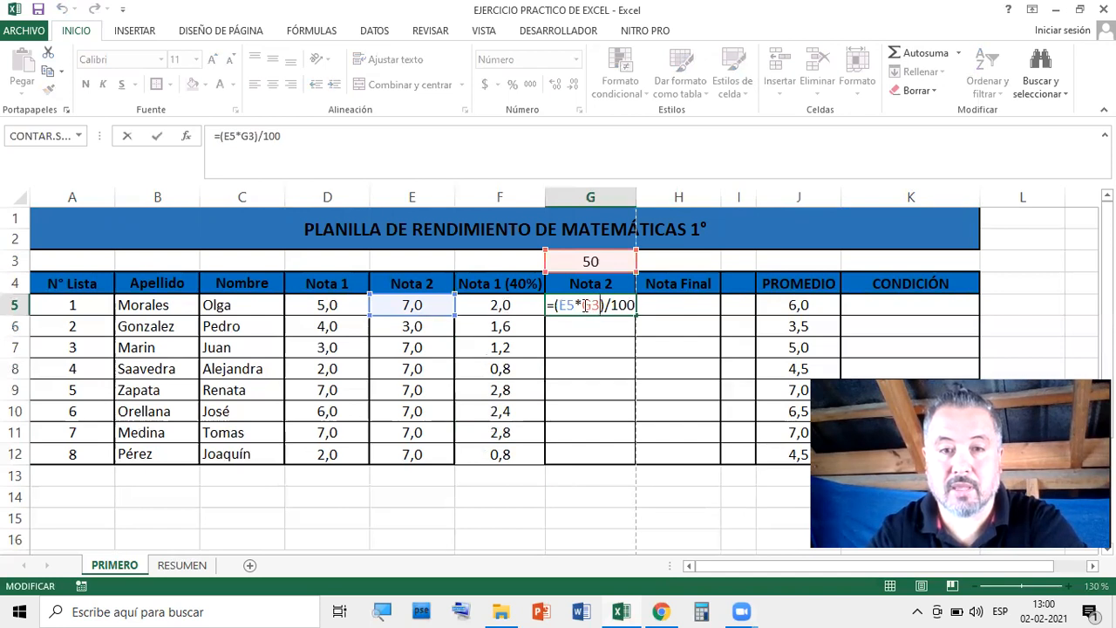
double_click(592, 306)
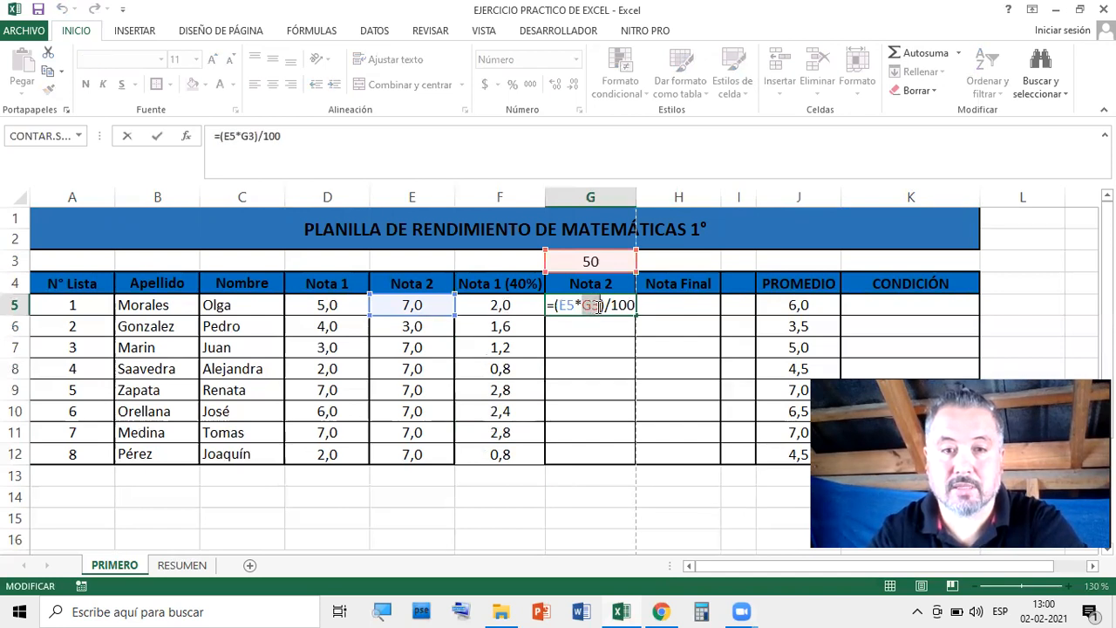
click(611, 257)
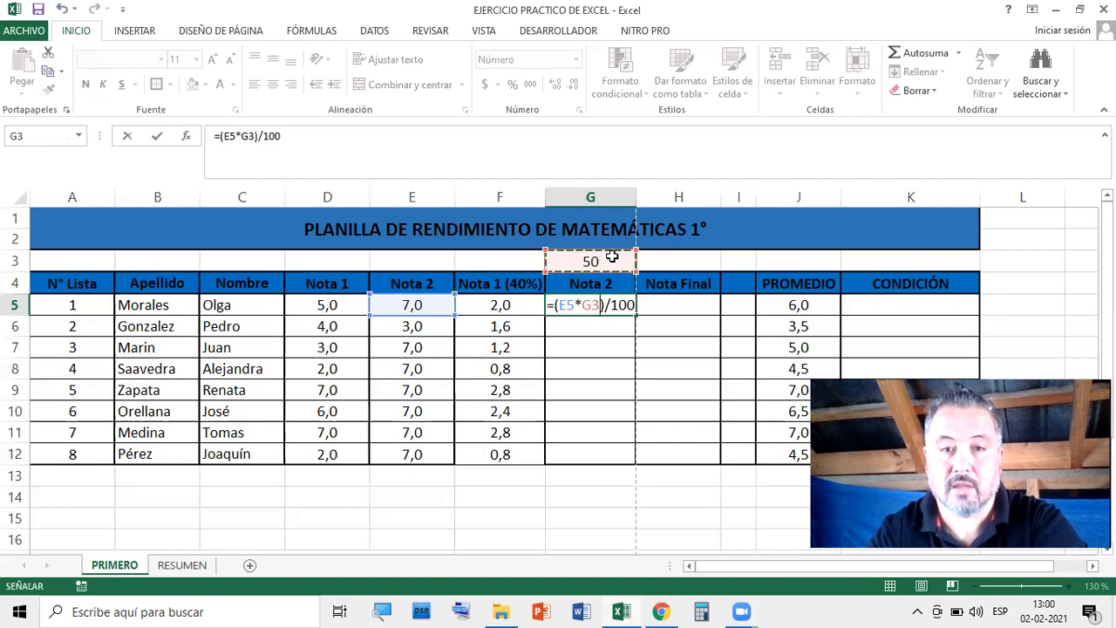
key(Return)
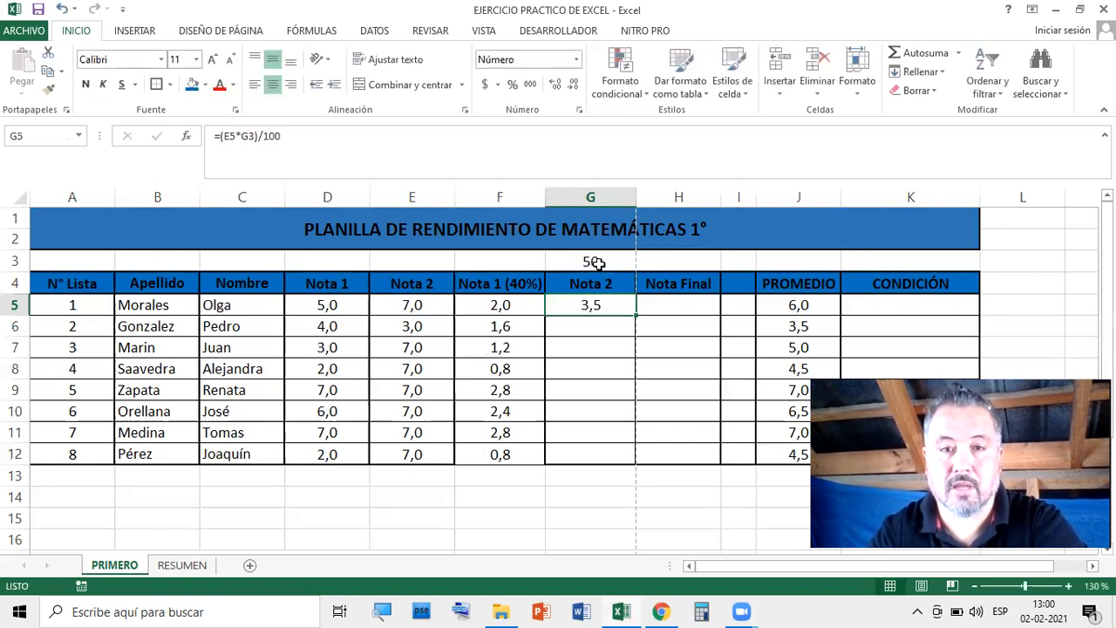
click(624, 263)
text(60)
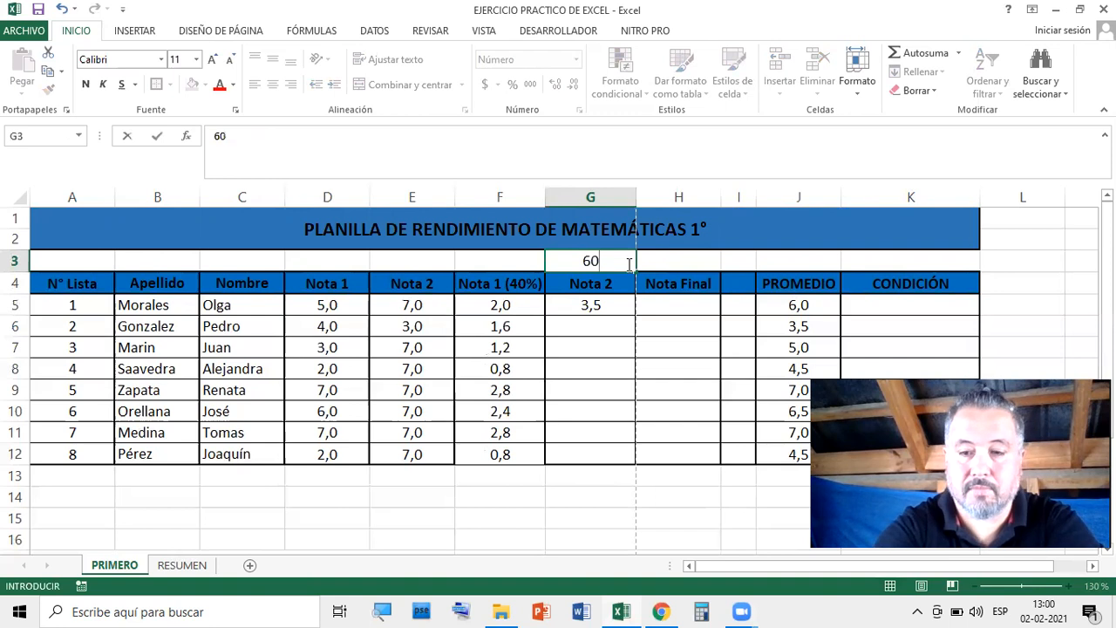
key(Return)
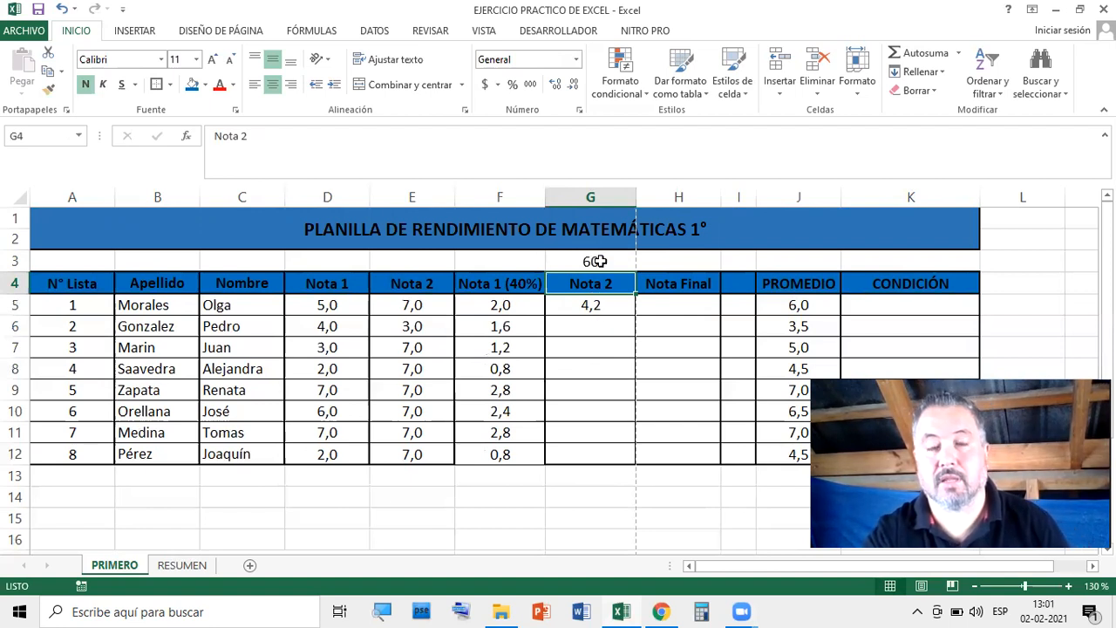
Fill the G5 Nota 2 formula down to G12, producing #¡VALOR! errors
click(607, 305)
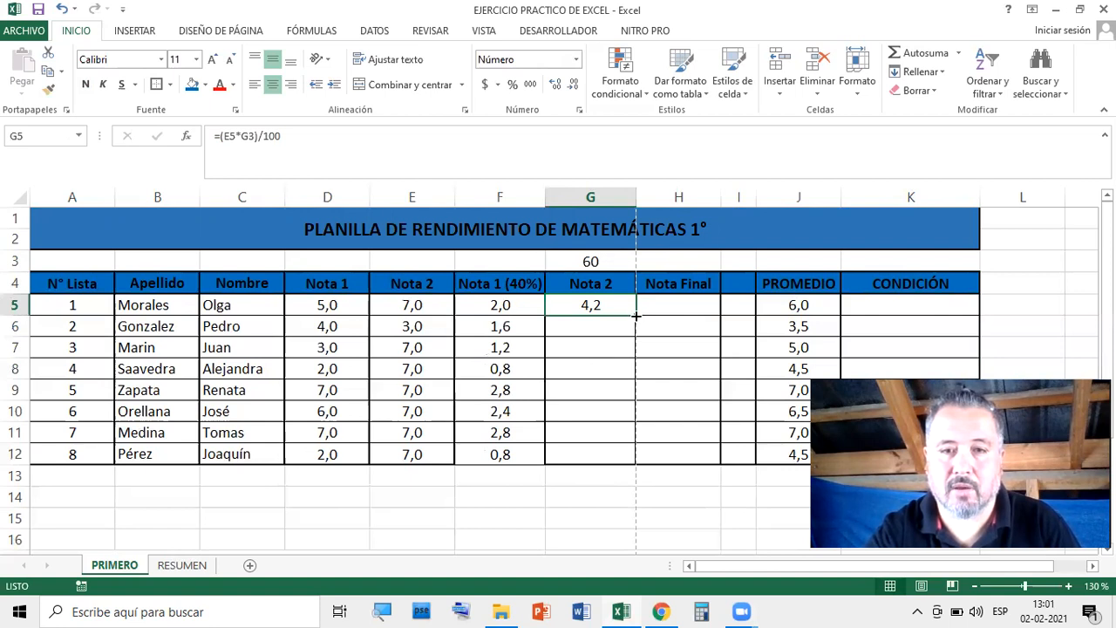
drag(636, 316, 628, 446)
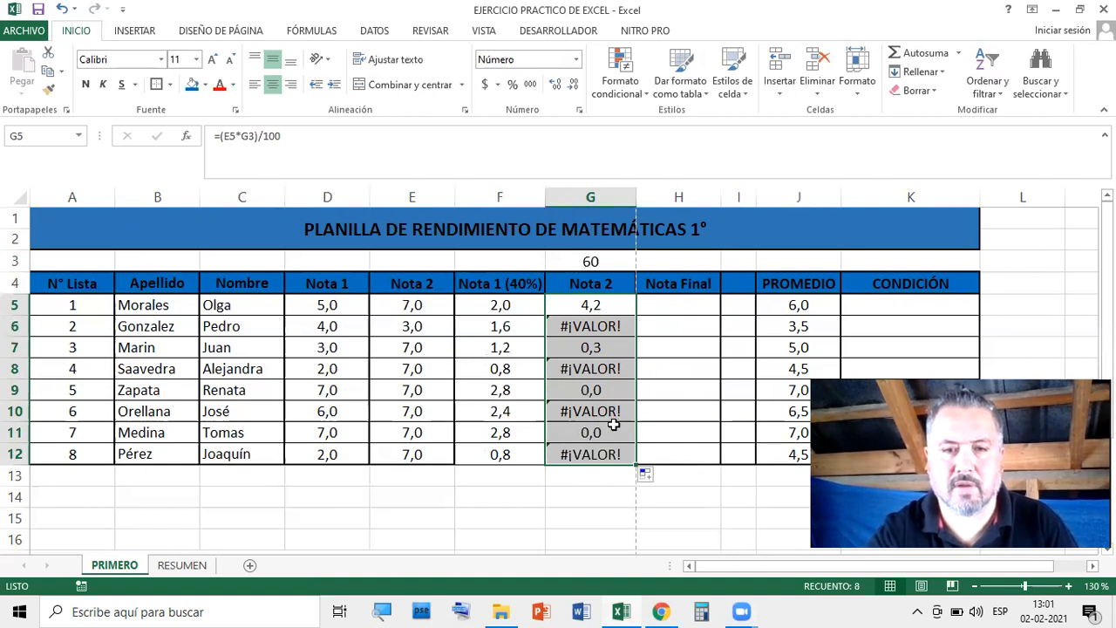
click(676, 504)
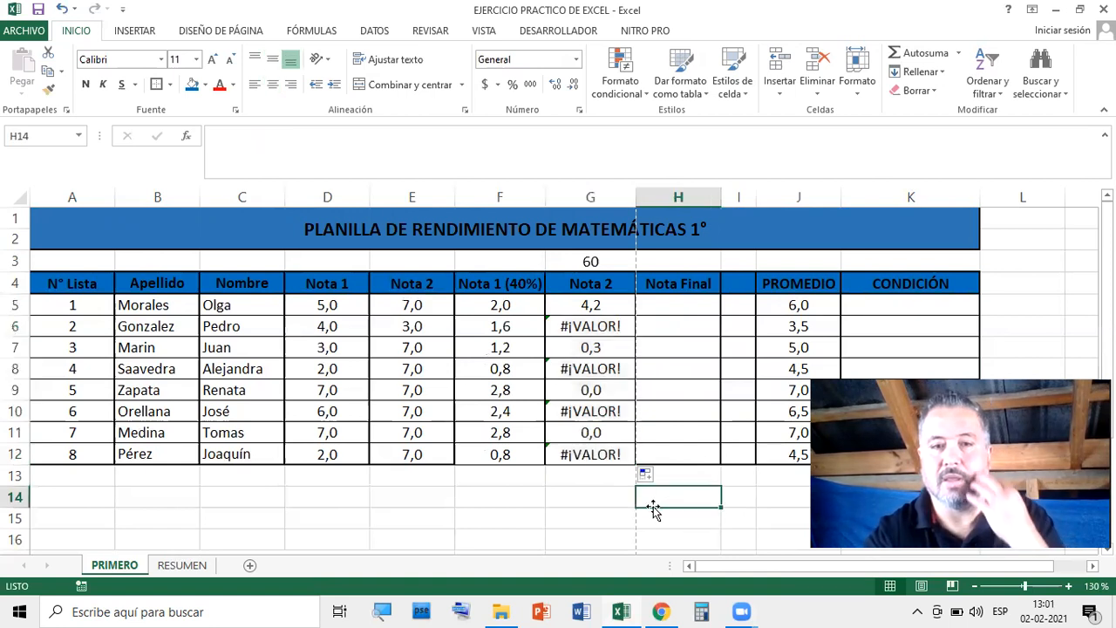
click(594, 353)
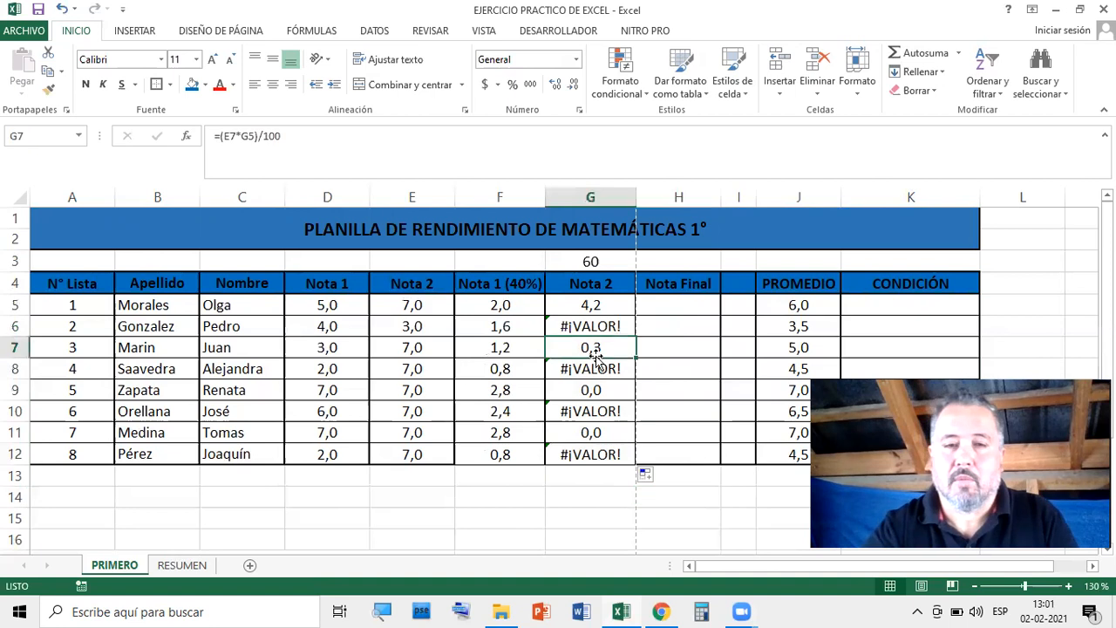
click(593, 304)
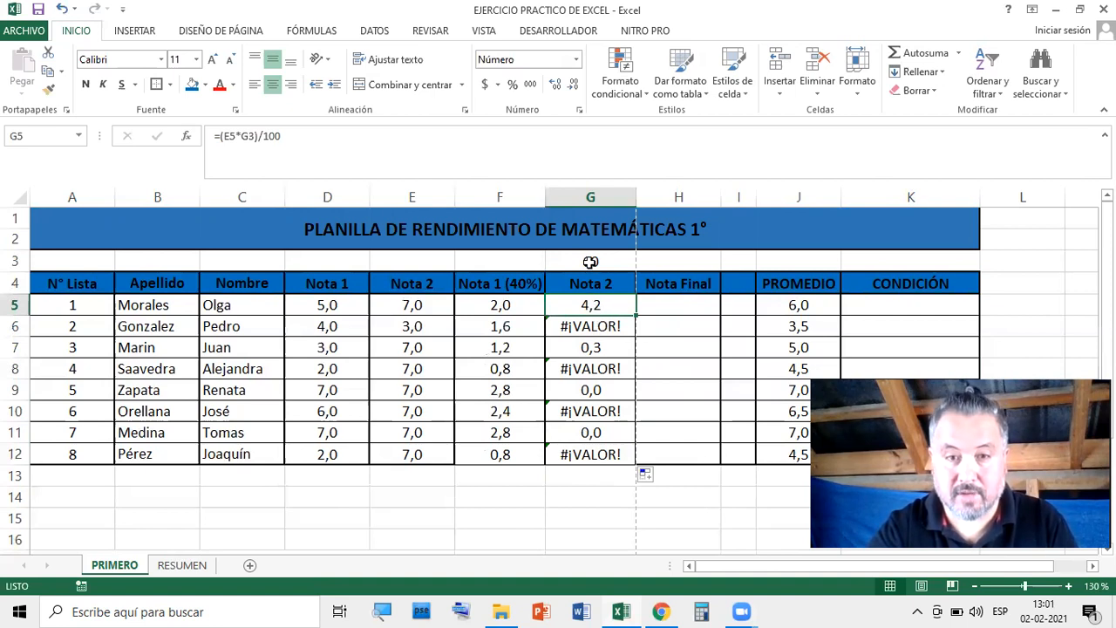
click(591, 261)
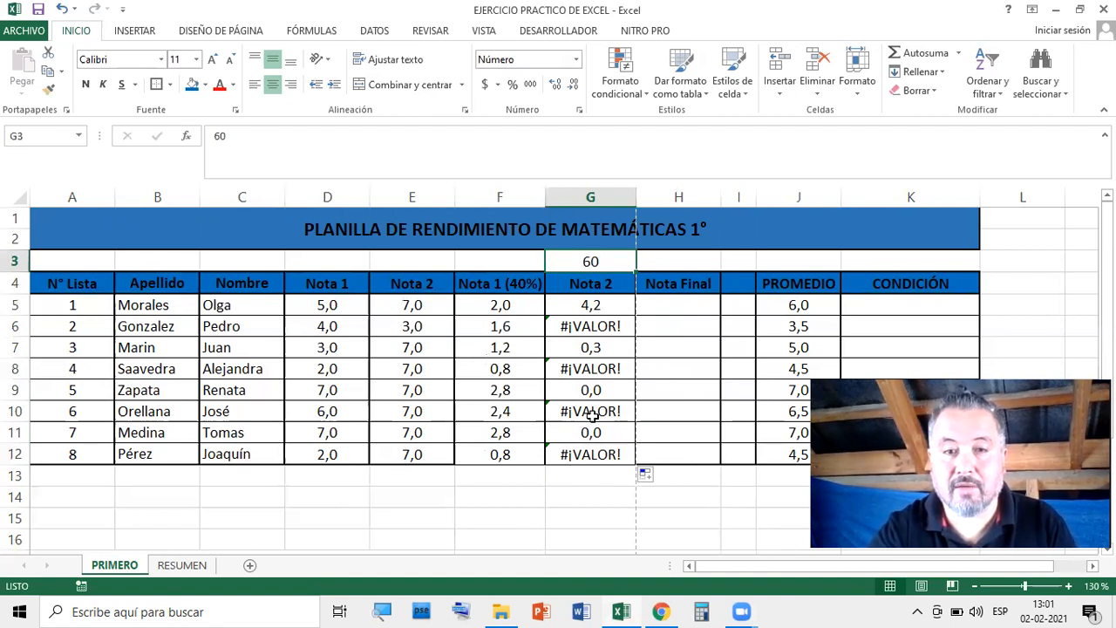
click(621, 523)
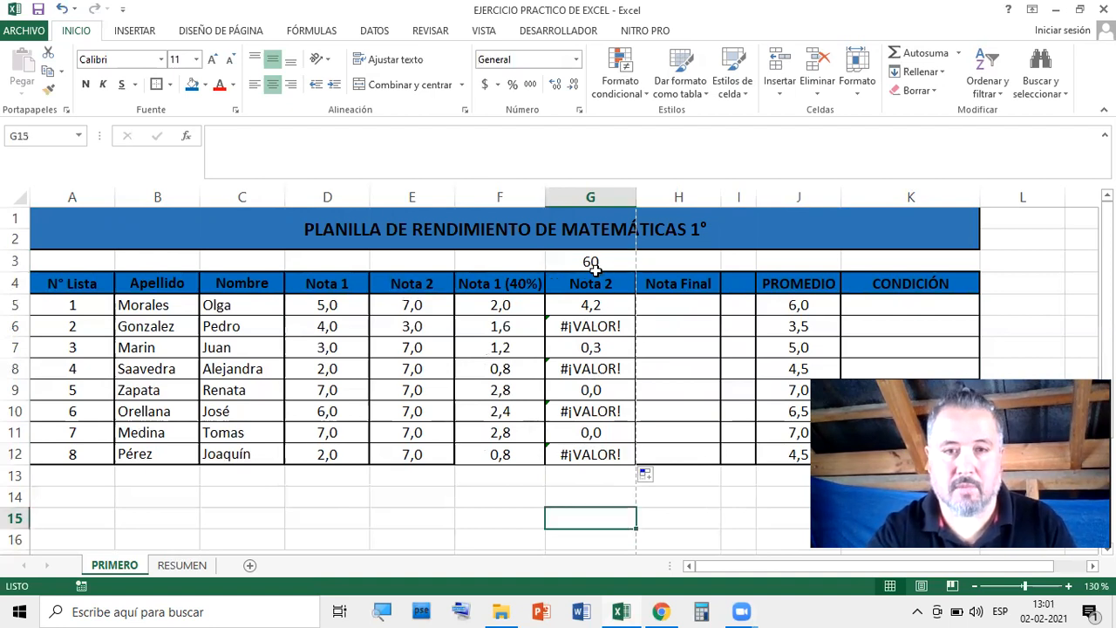
click(521, 284)
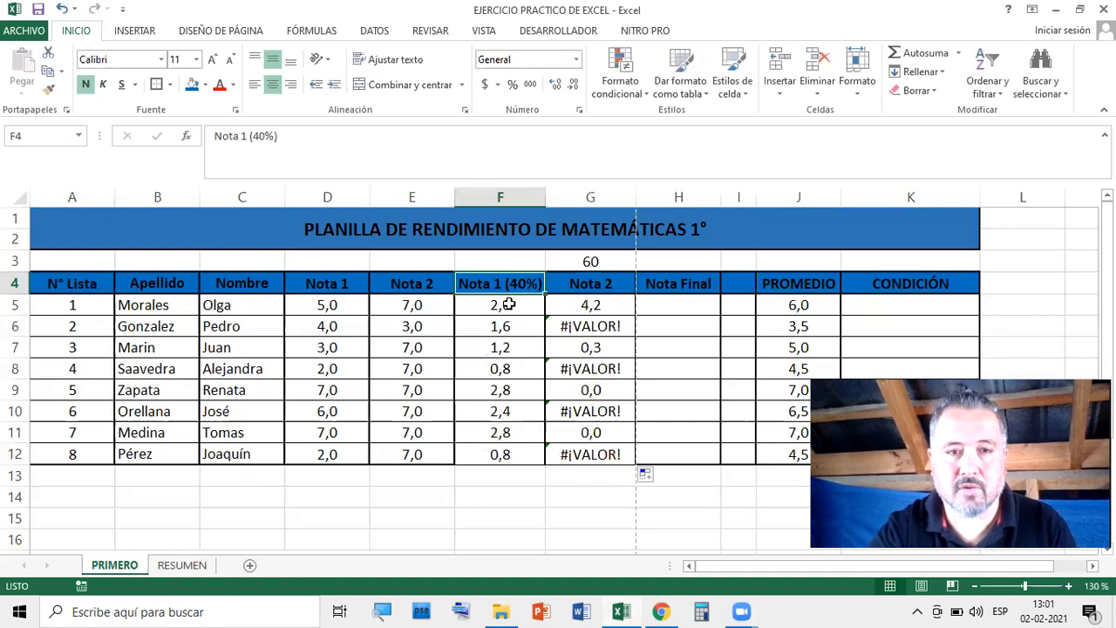
click(508, 304)
click(508, 326)
click(511, 348)
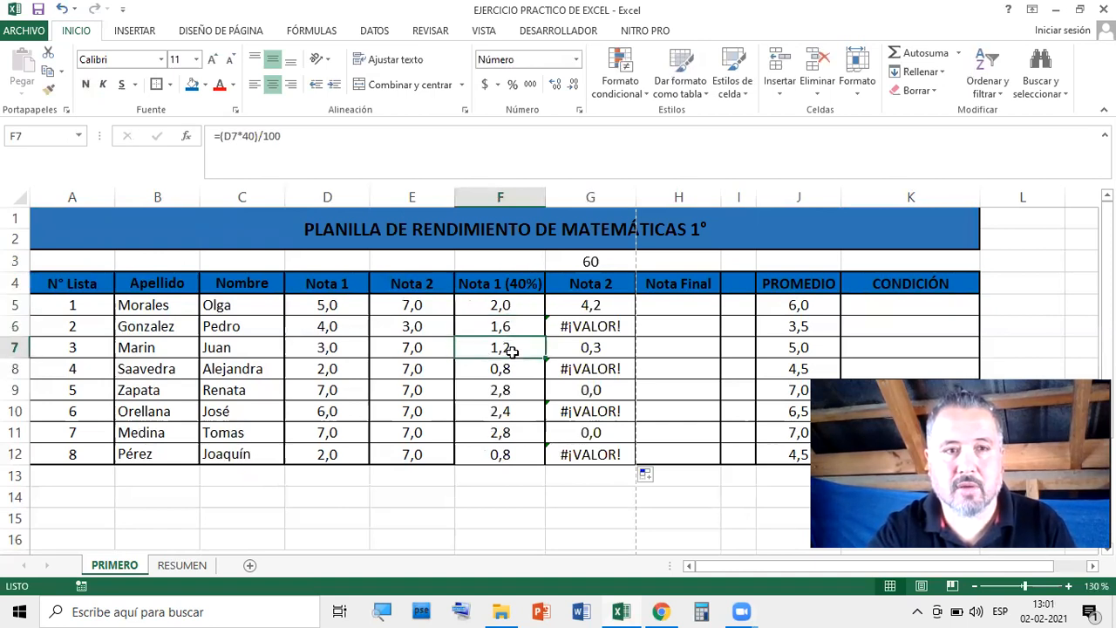
click(519, 371)
click(520, 392)
click(521, 413)
click(519, 433)
click(524, 448)
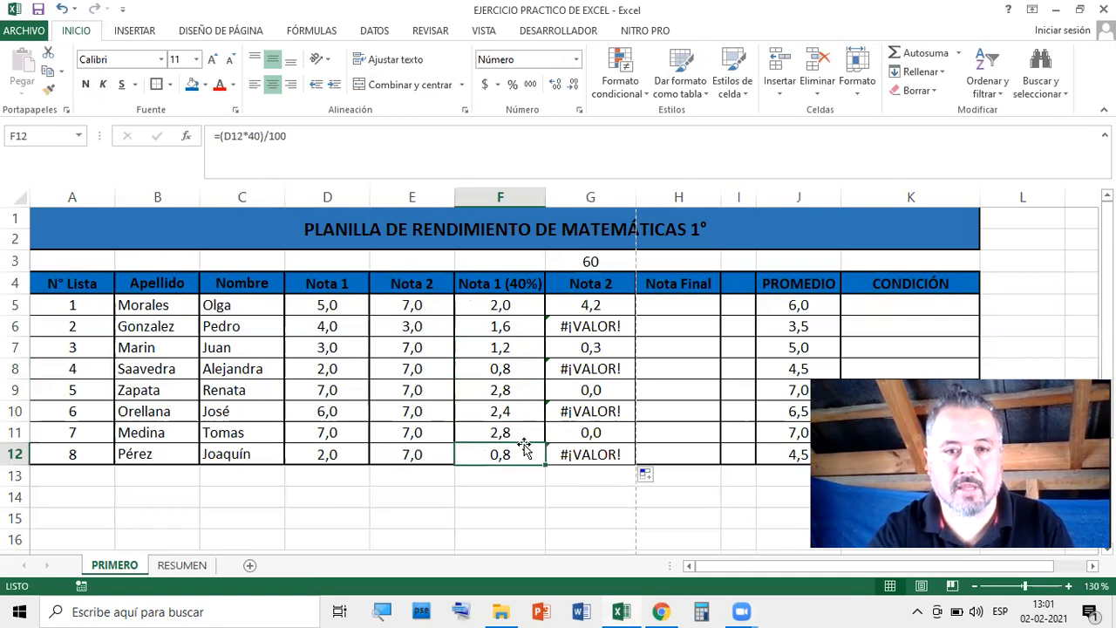
click(509, 303)
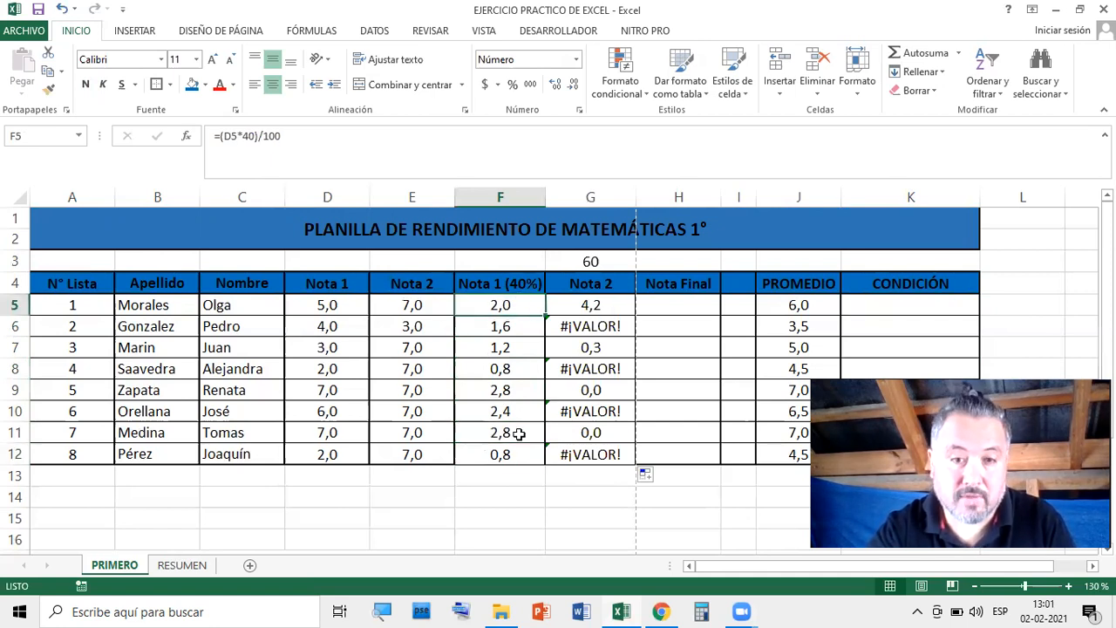
click(606, 306)
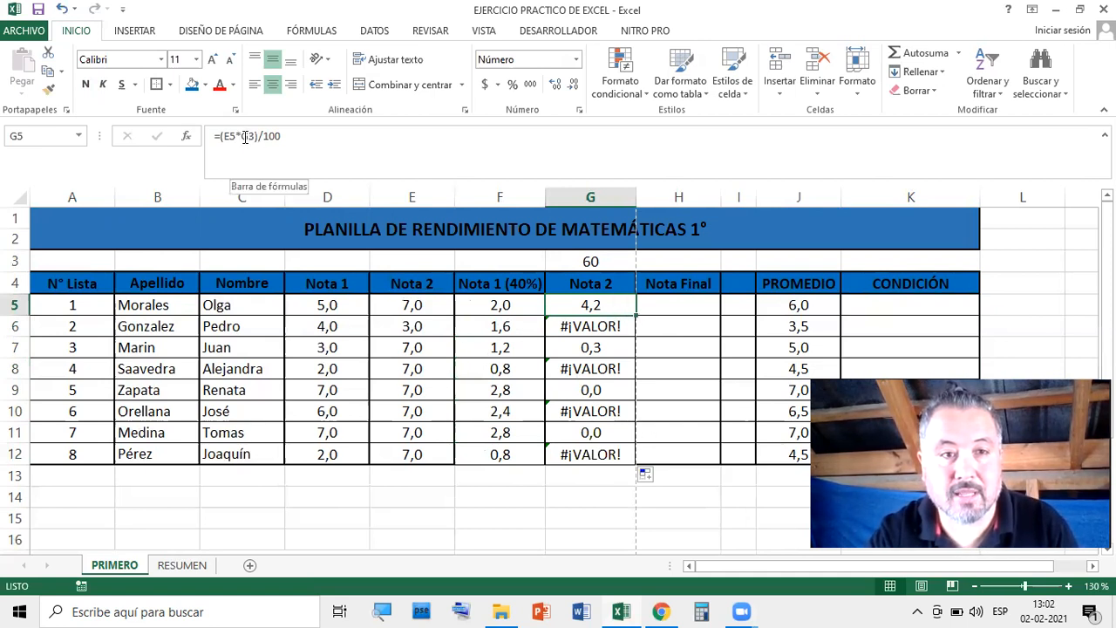
click(596, 259)
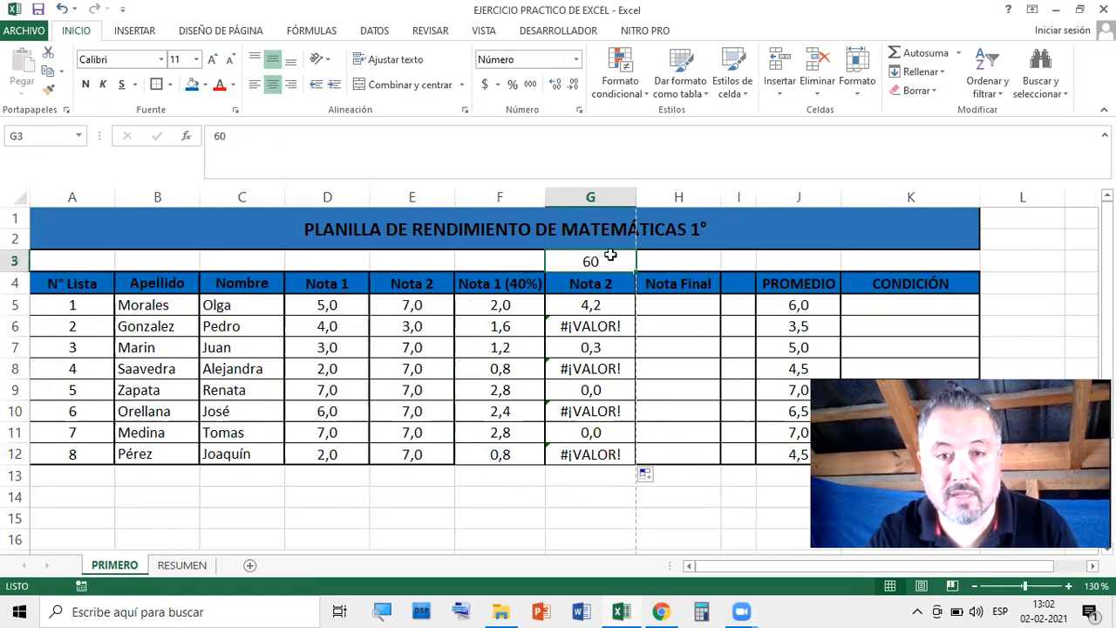
click(616, 300)
click(614, 326)
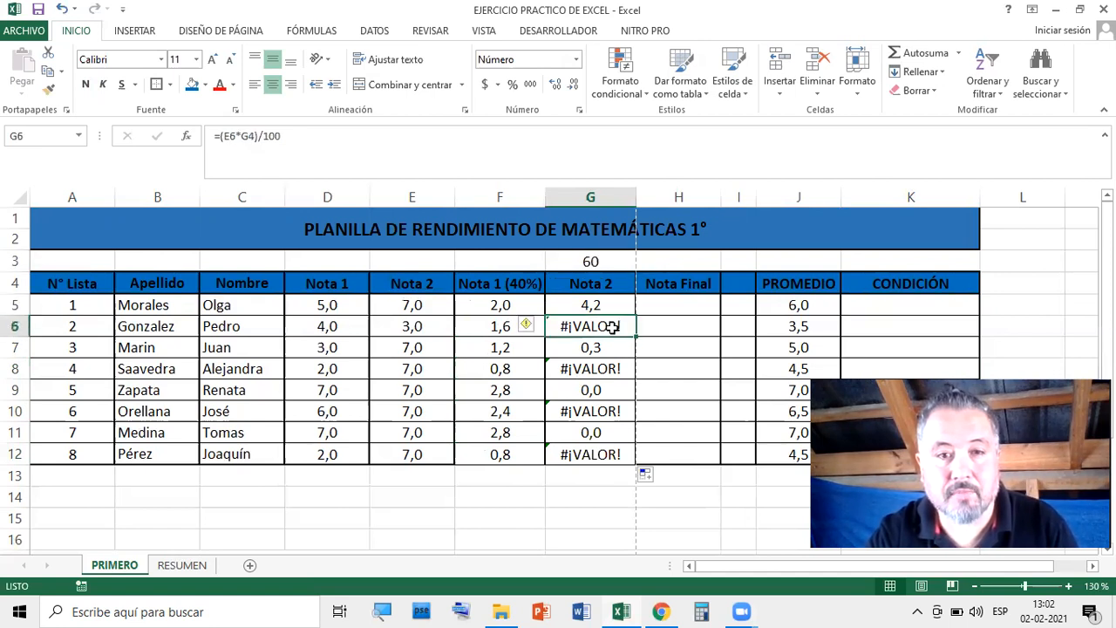
click(613, 347)
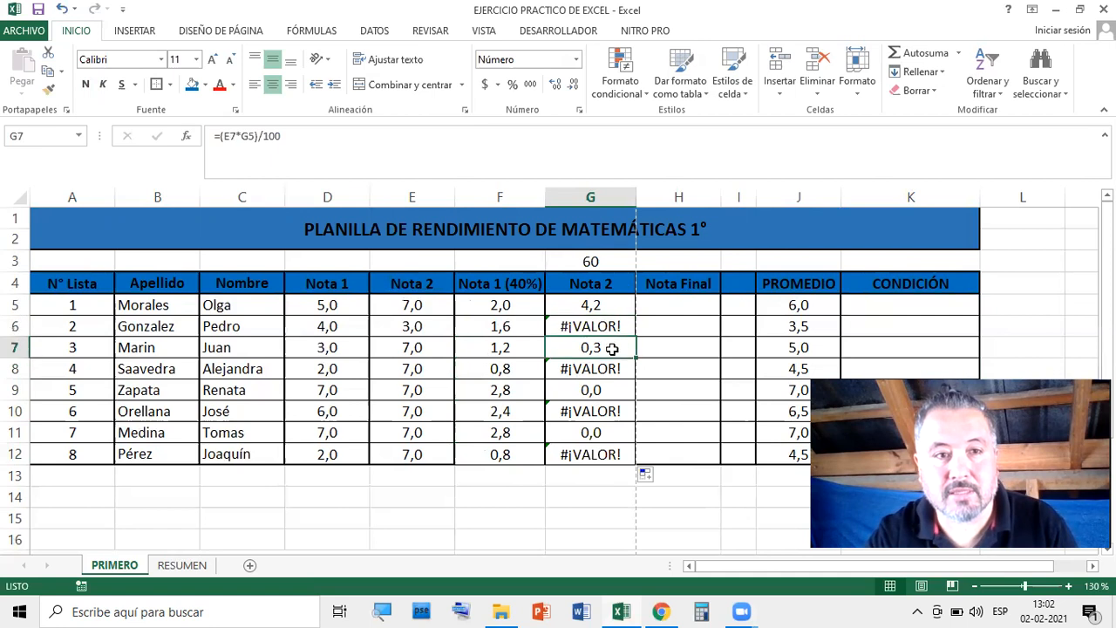
click(613, 369)
click(607, 407)
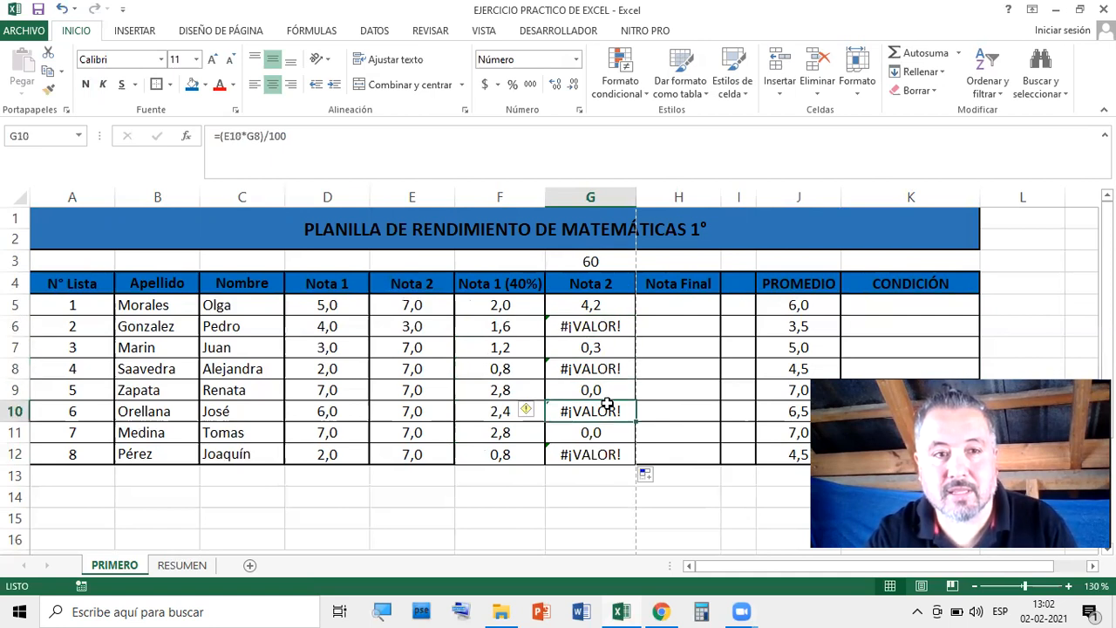
click(605, 430)
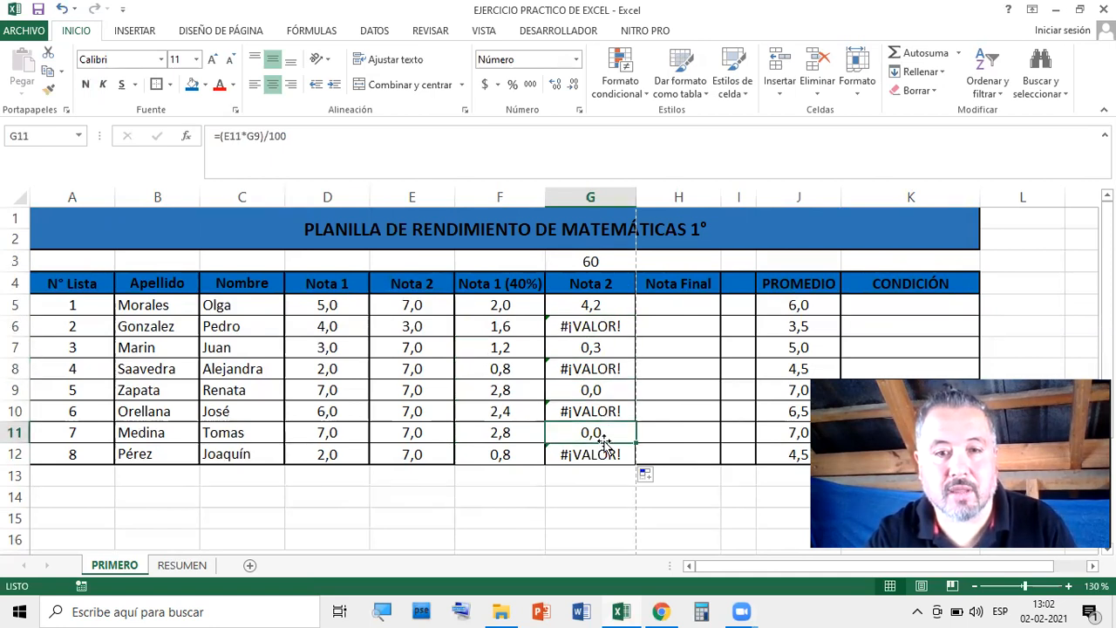
key(Down)
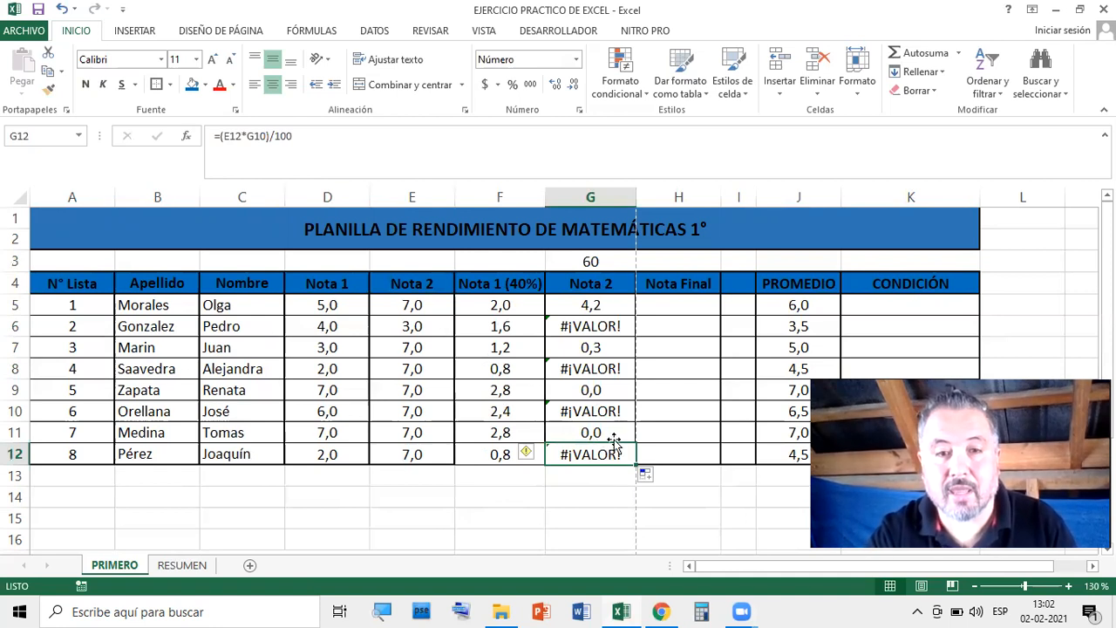
click(597, 326)
click(593, 347)
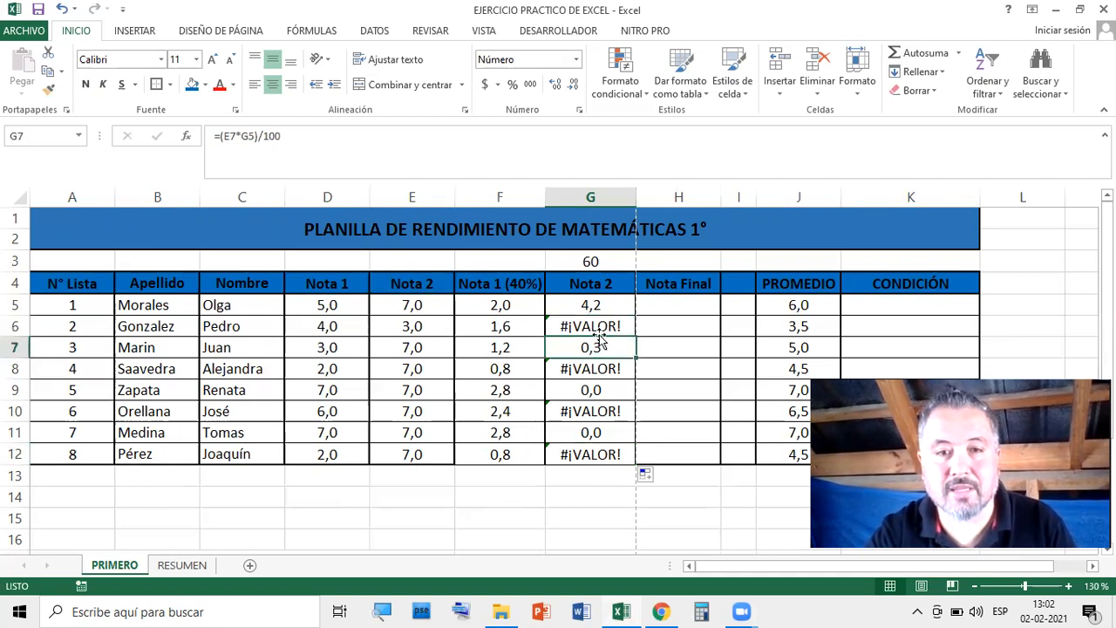
click(592, 263)
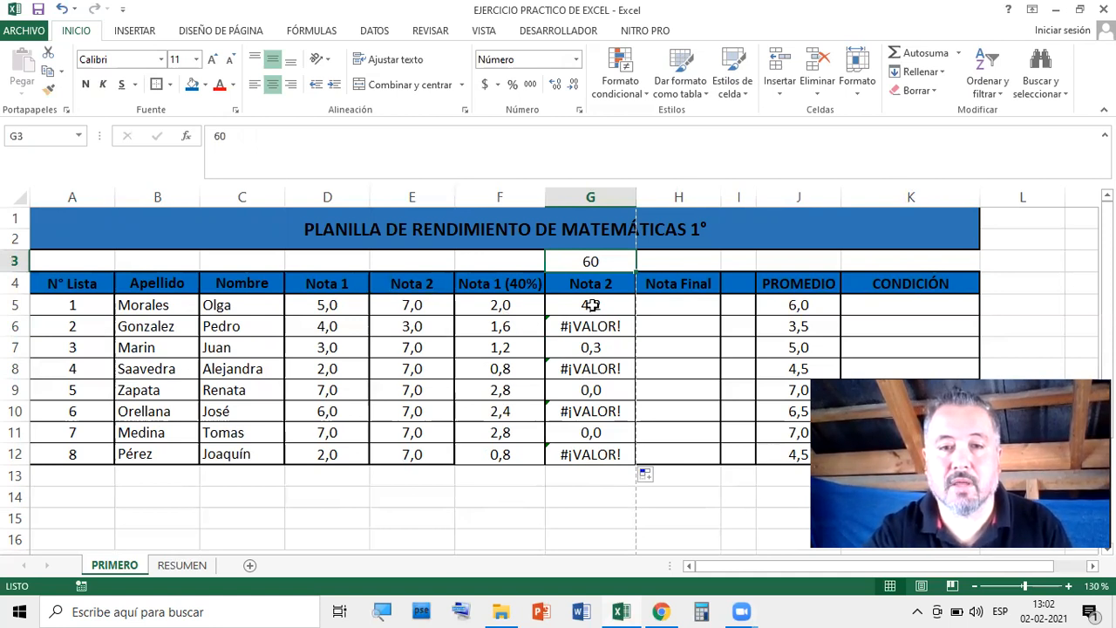
click(592, 305)
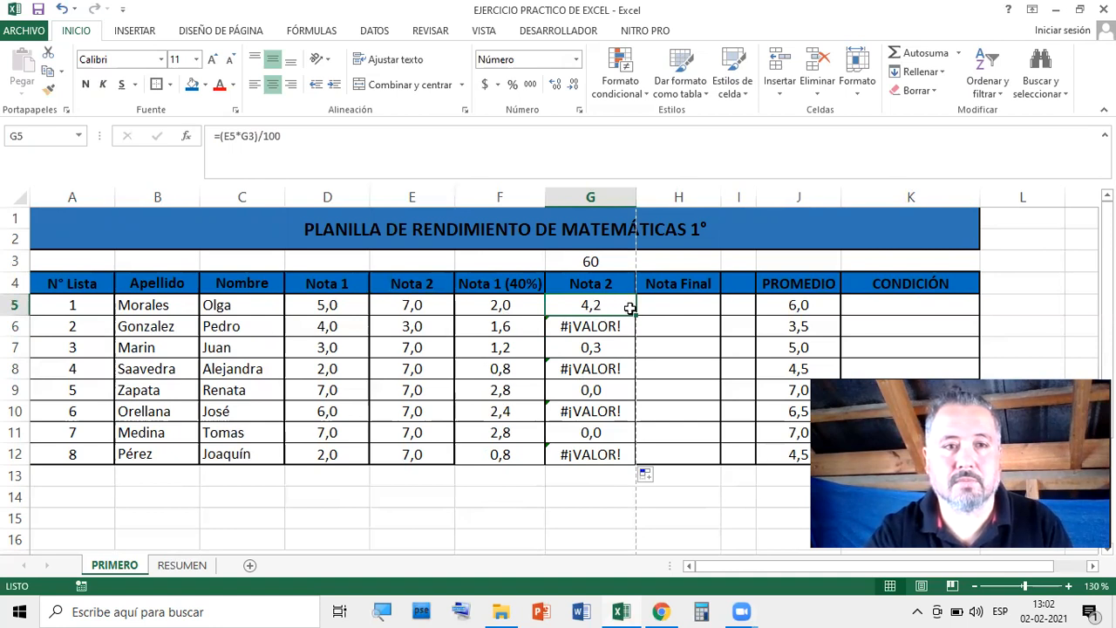
Edit G5's formula to anchor the weight reference as $G$3
double_click(601, 304)
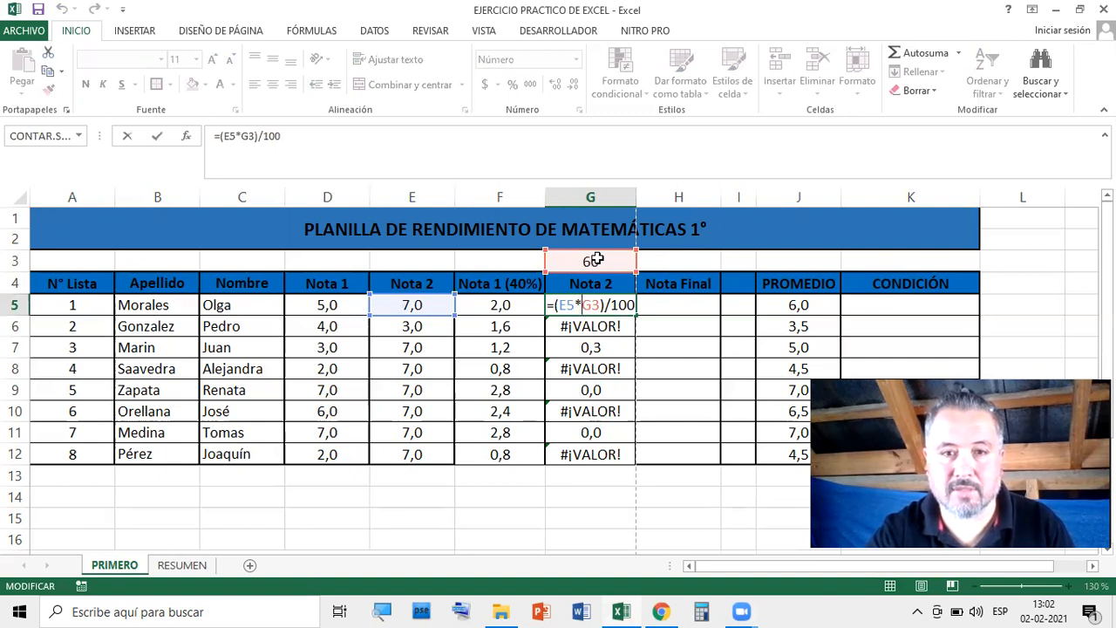
click(584, 304)
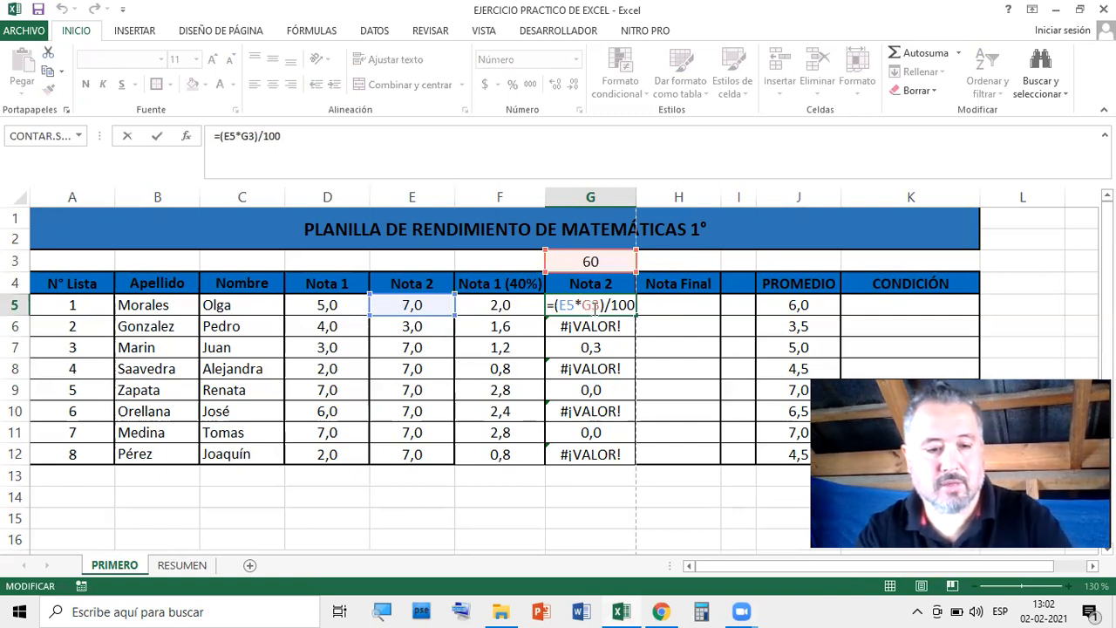
text($G)
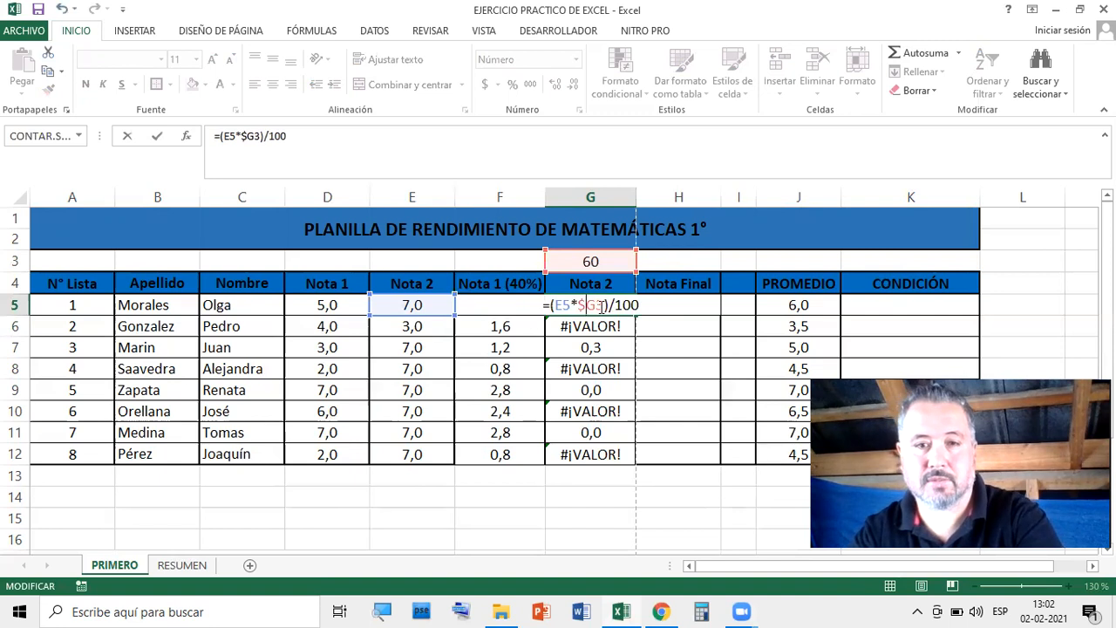
text($)
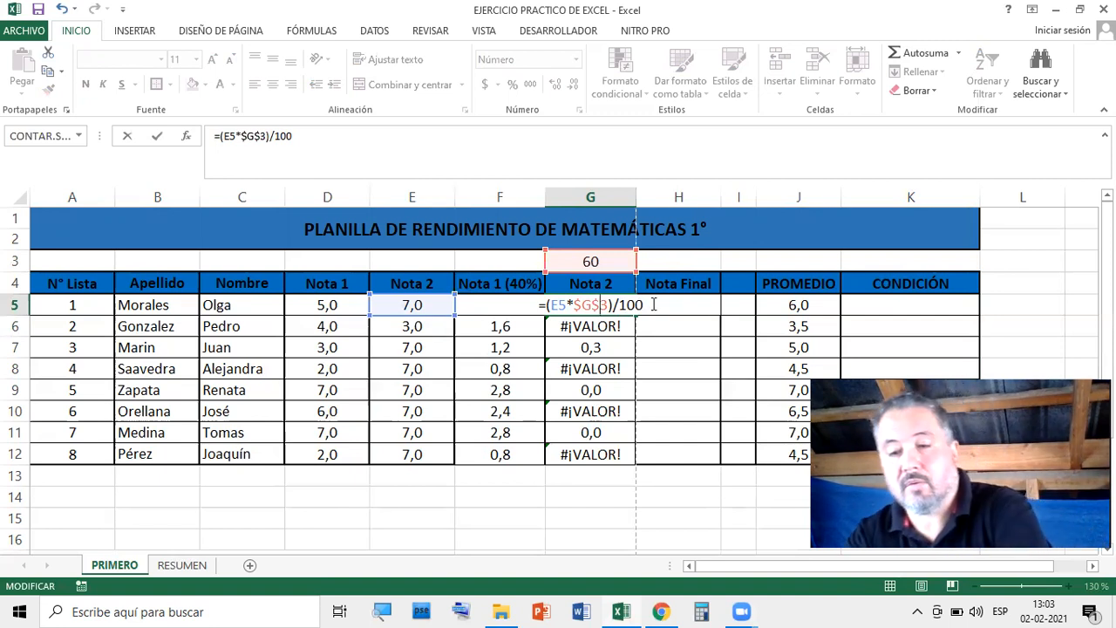
Commit the =(E5*$G$3)/100 formula and fill it down G5:G12
key(Return)
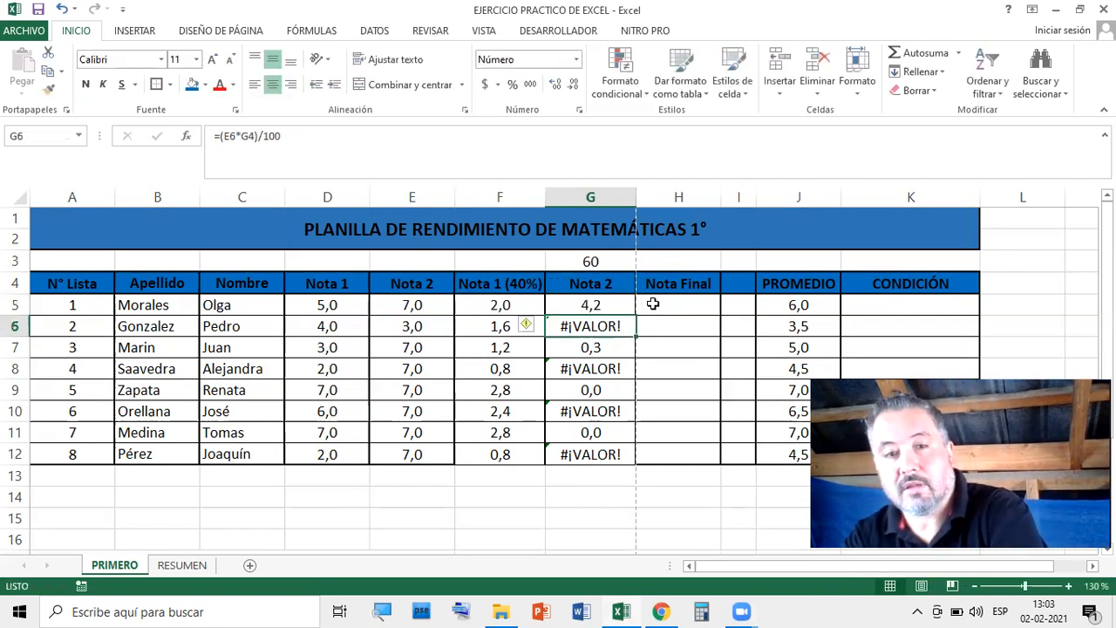
click(609, 302)
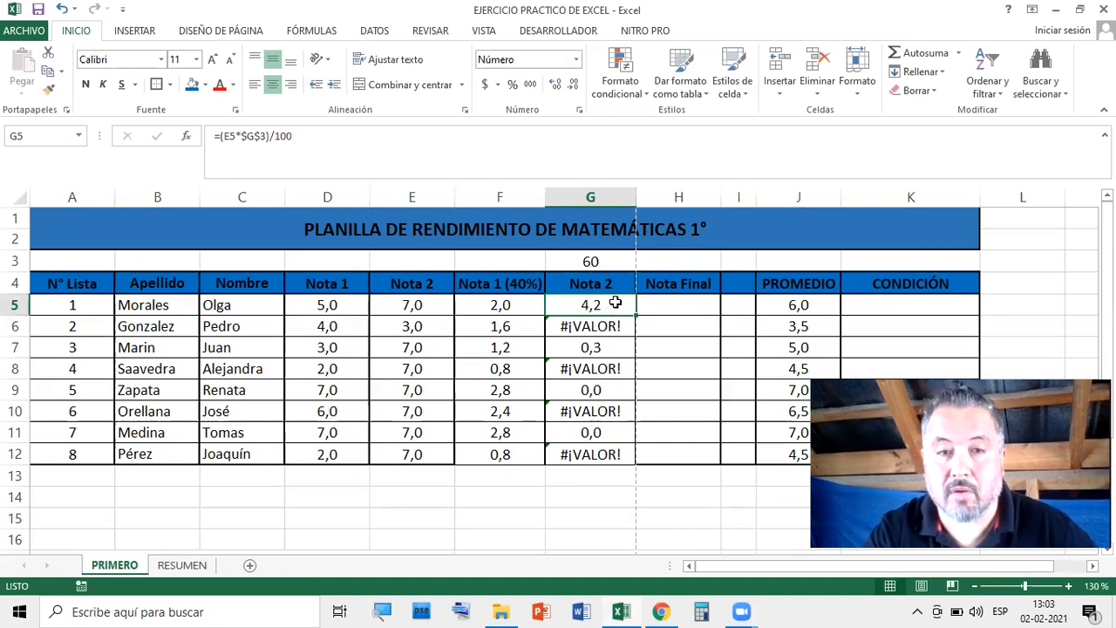
drag(636, 314, 638, 444)
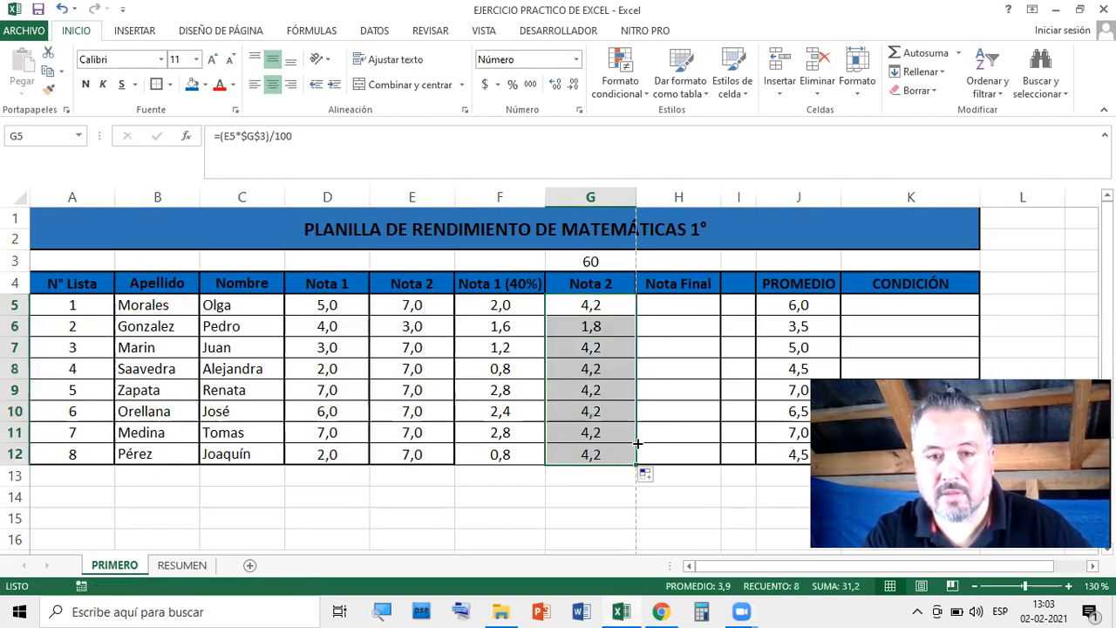
click(604, 310)
Verify that G6 through G12 all reference the locked $G$3 weight
click(605, 327)
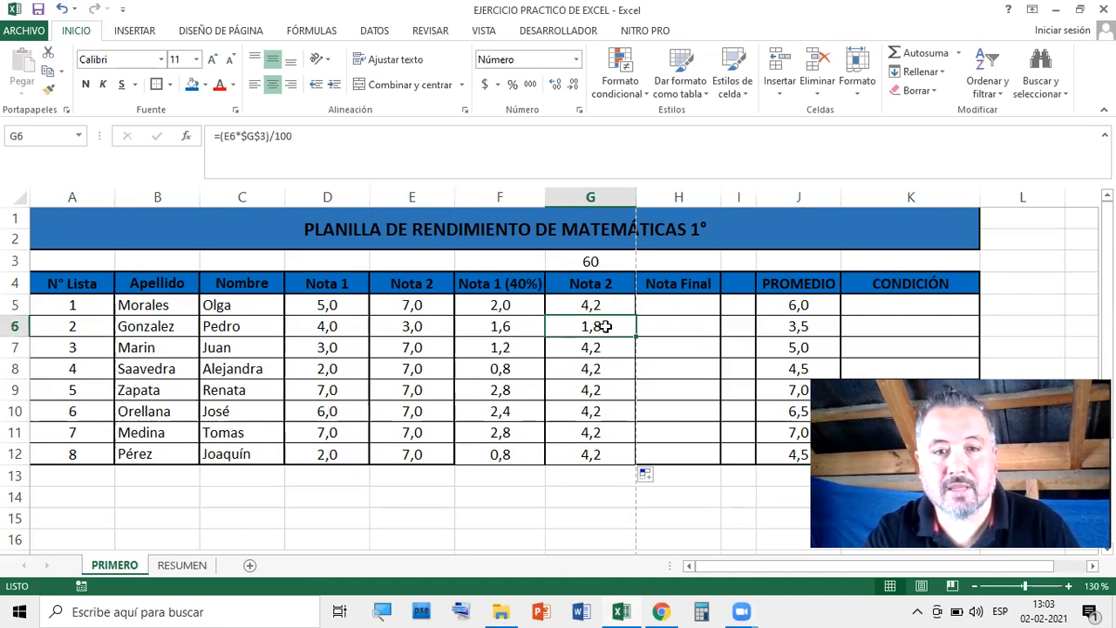
double_click(605, 327)
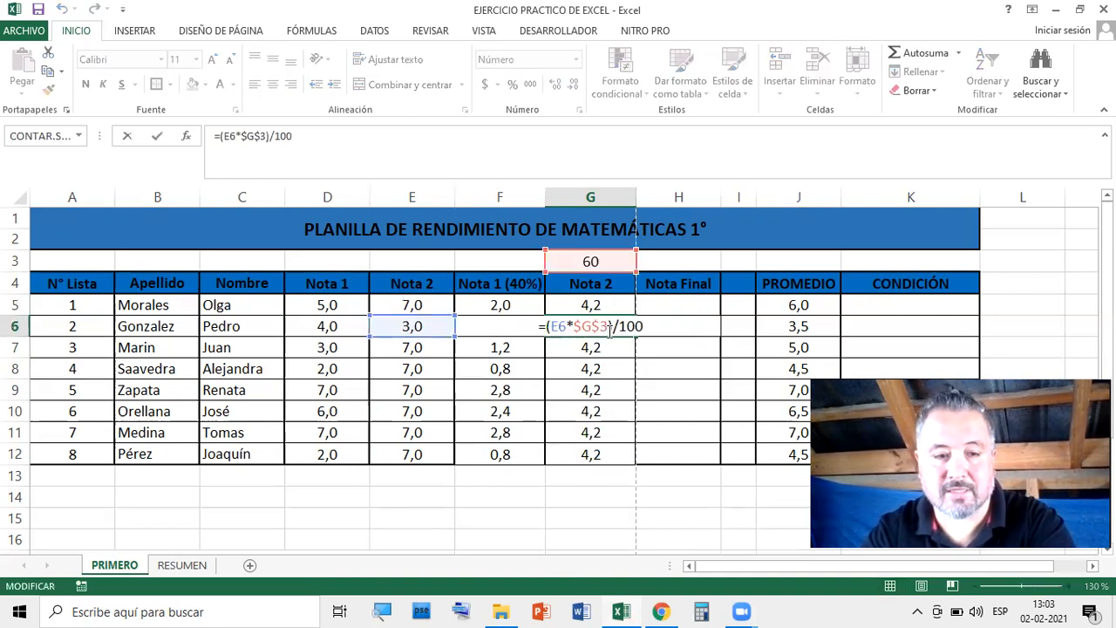
key(Escape)
double_click(605, 350)
key(Escape)
double_click(612, 367)
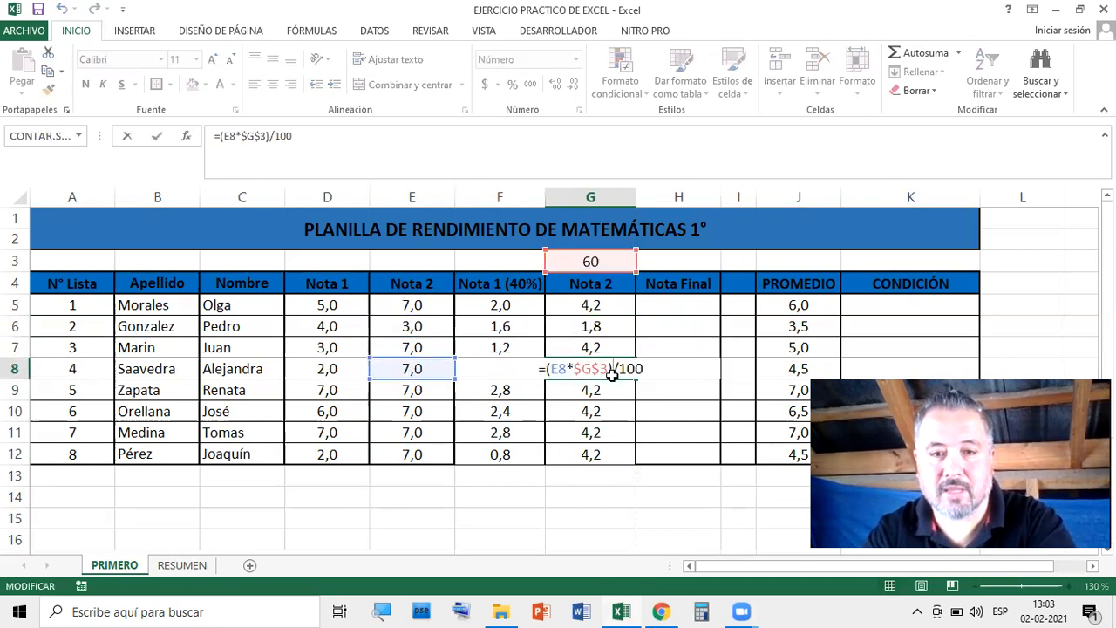
key(Escape)
double_click(608, 391)
key(Escape)
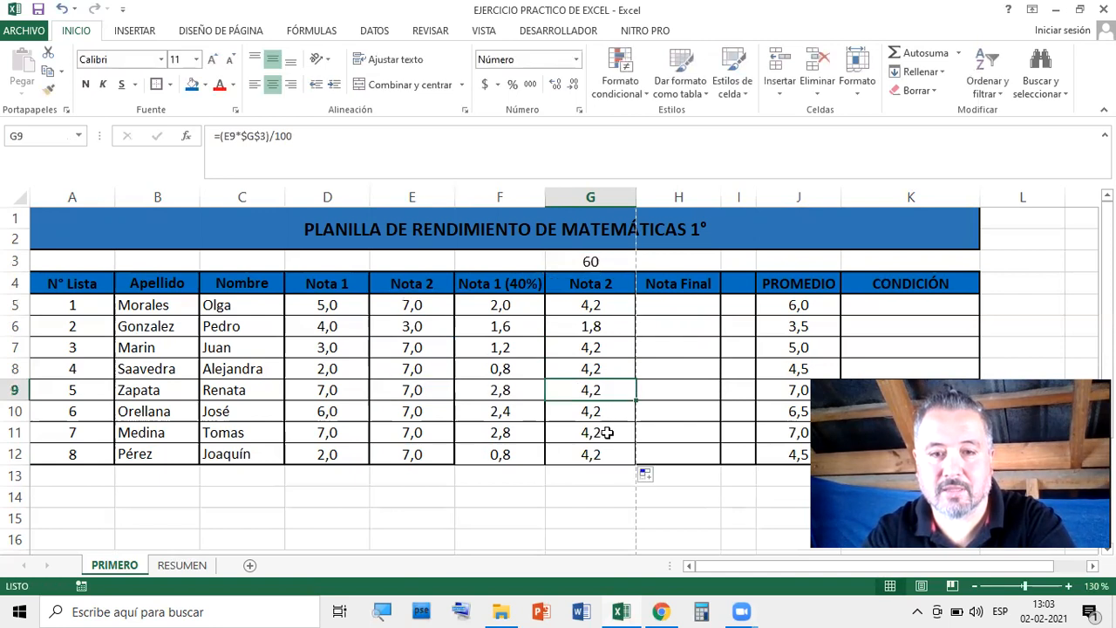
double_click(607, 444)
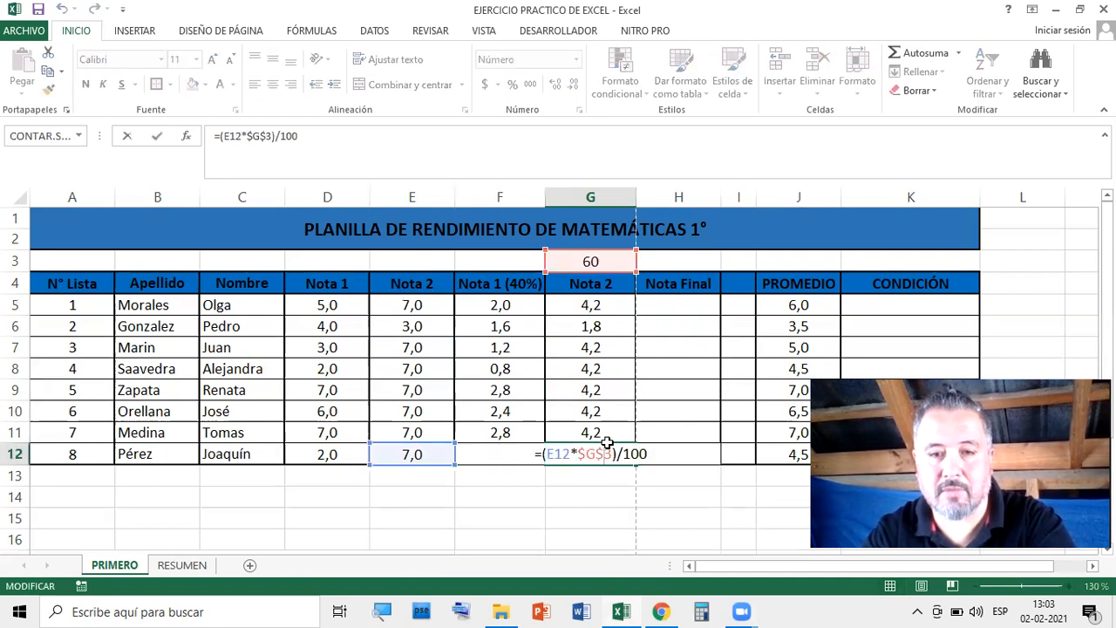
key(Escape)
key(Down)
key(Down)
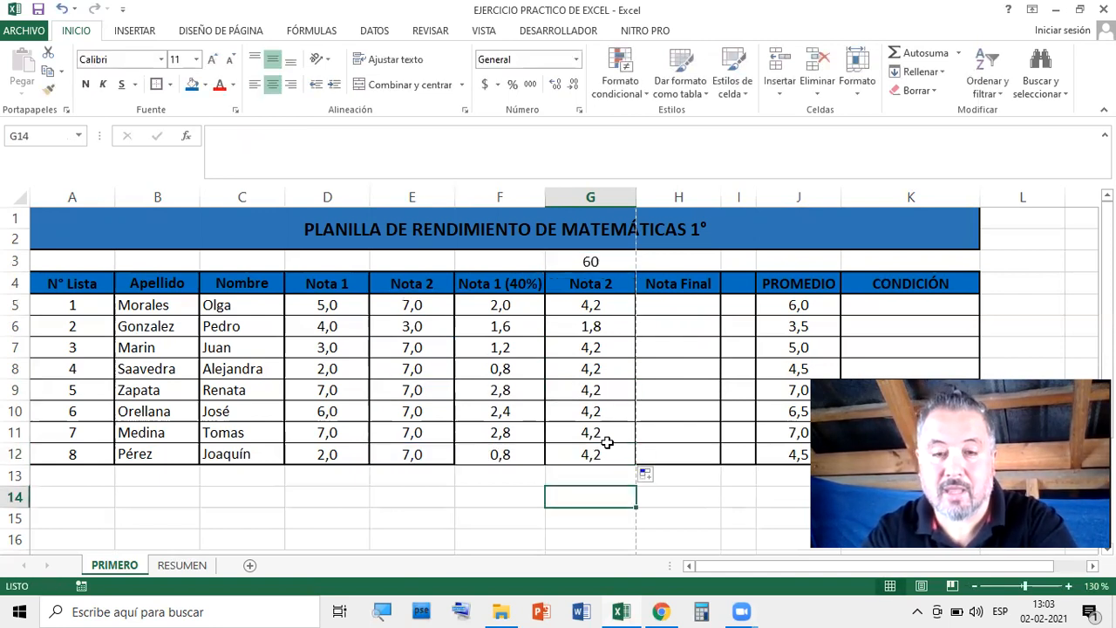
click(607, 445)
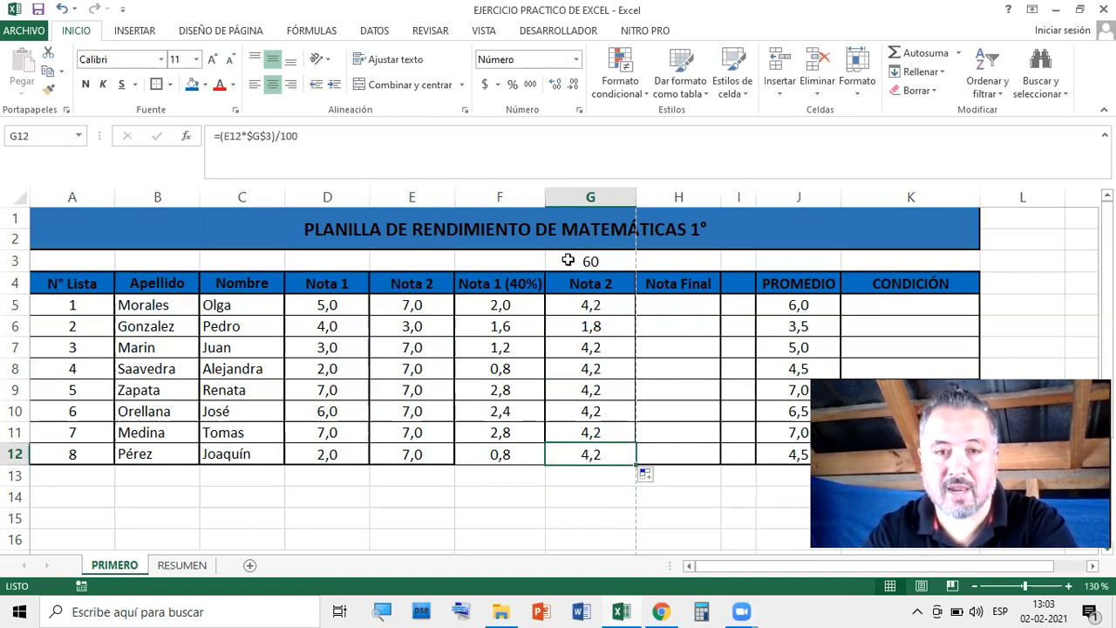
click(597, 260)
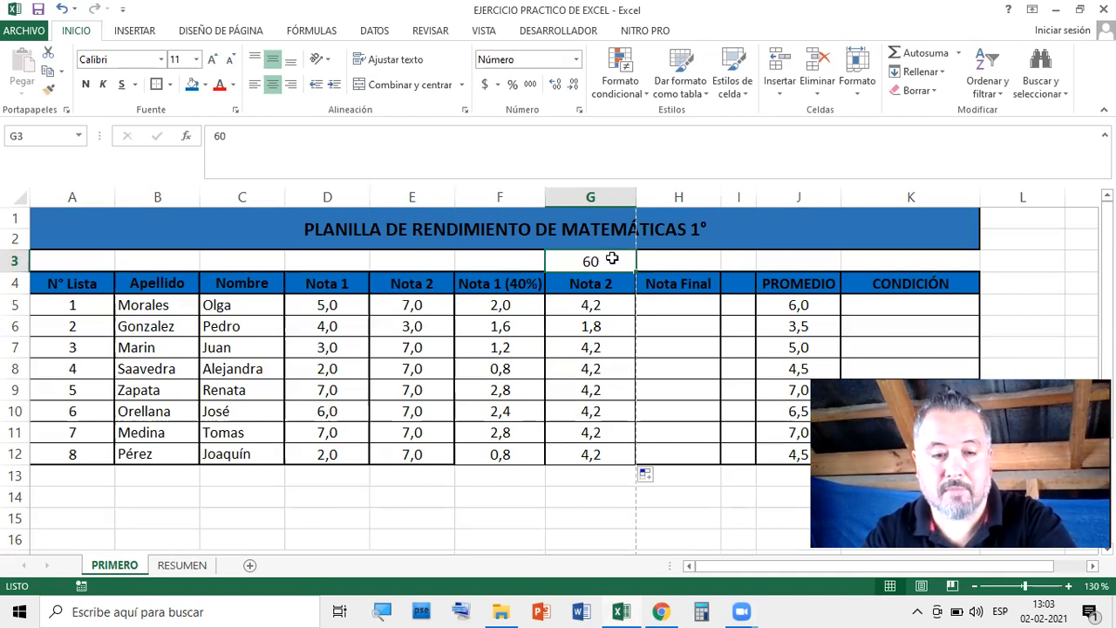
Set the G3 weight to 50 and review the Nota 1 (40%) formulas in column F
text(50)
key(Return)
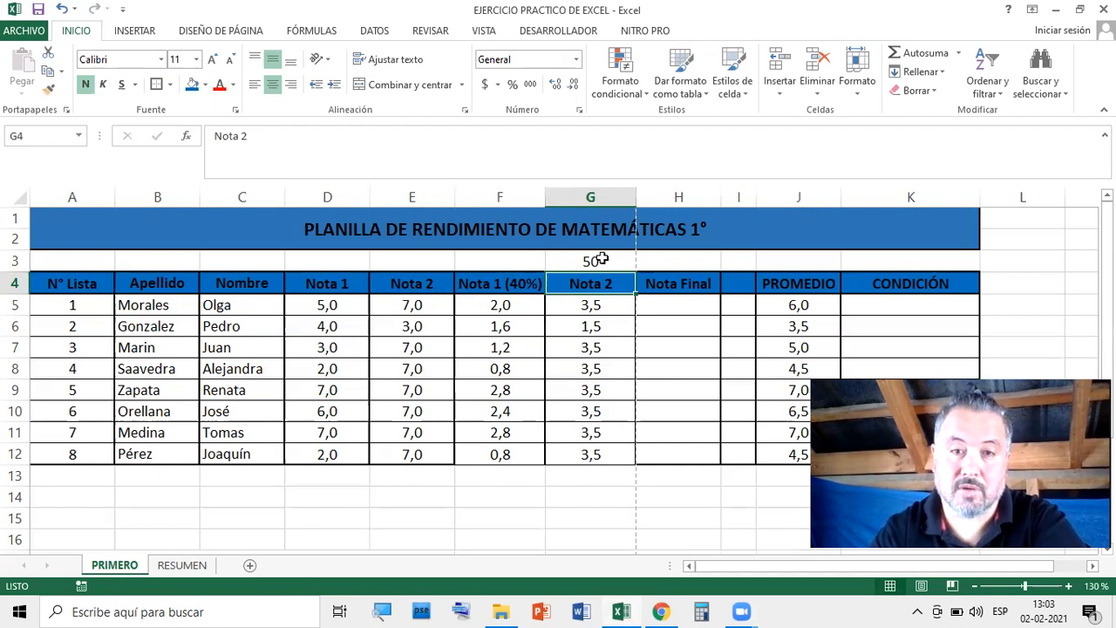
click(512, 302)
click(511, 324)
click(513, 347)
click(515, 370)
click(513, 392)
click(516, 412)
click(517, 434)
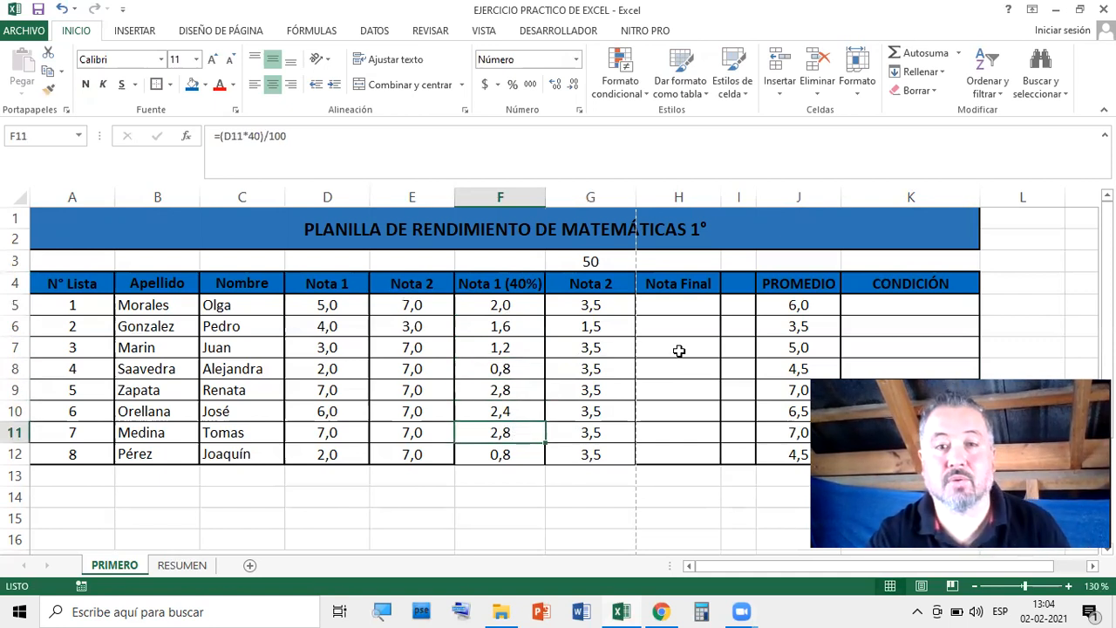
Check G3 and the recalculated Nota 2 values down G5:G12
click(678, 351)
click(593, 261)
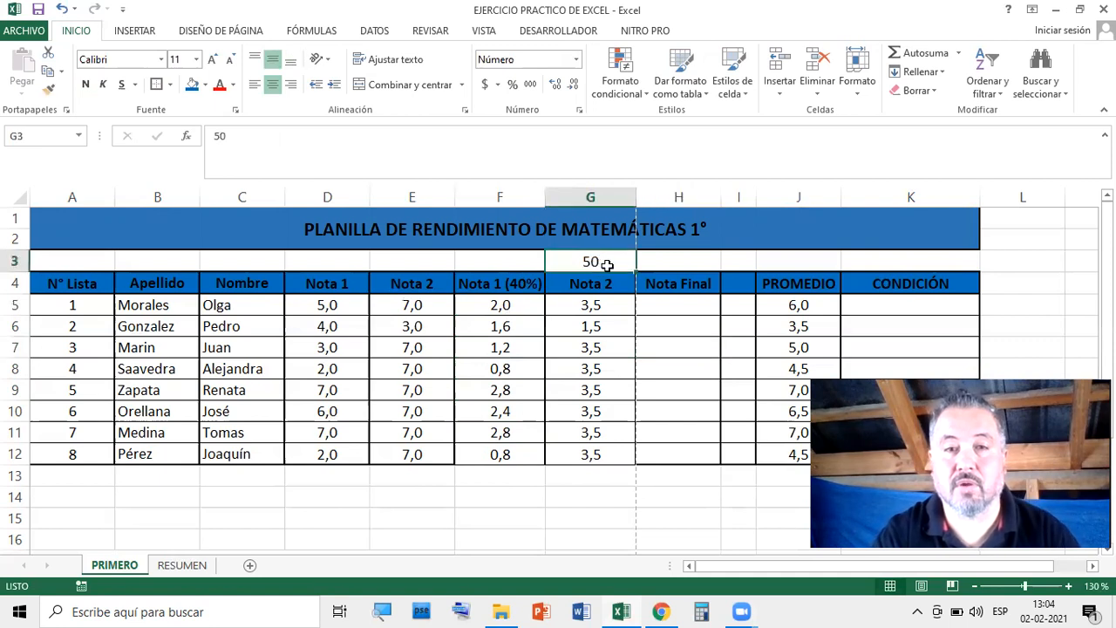
click(610, 308)
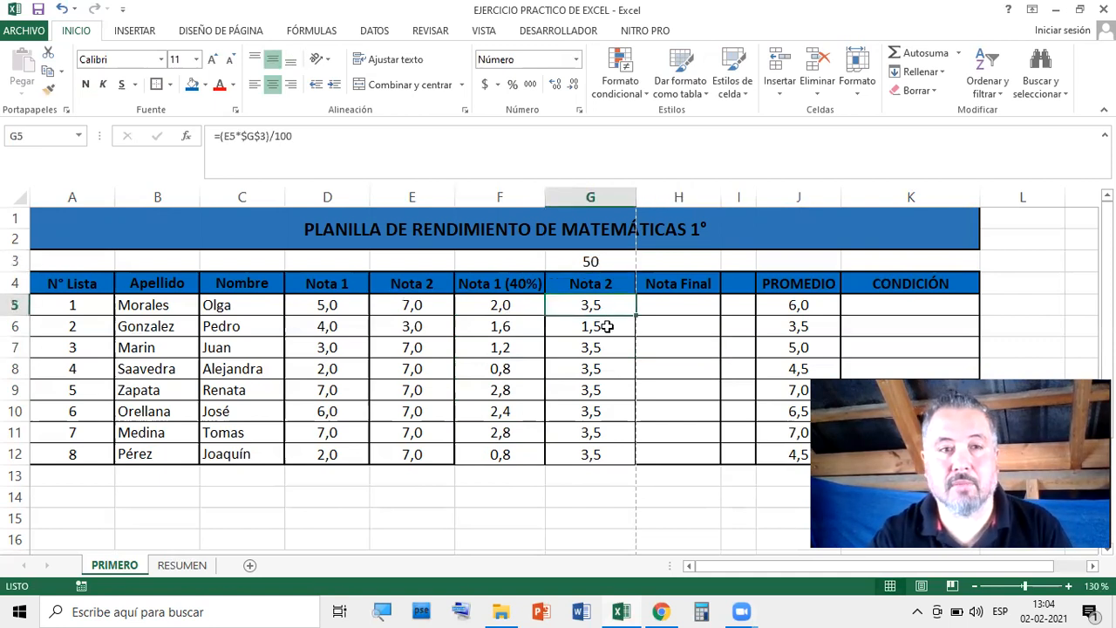
click(607, 327)
click(608, 346)
click(608, 368)
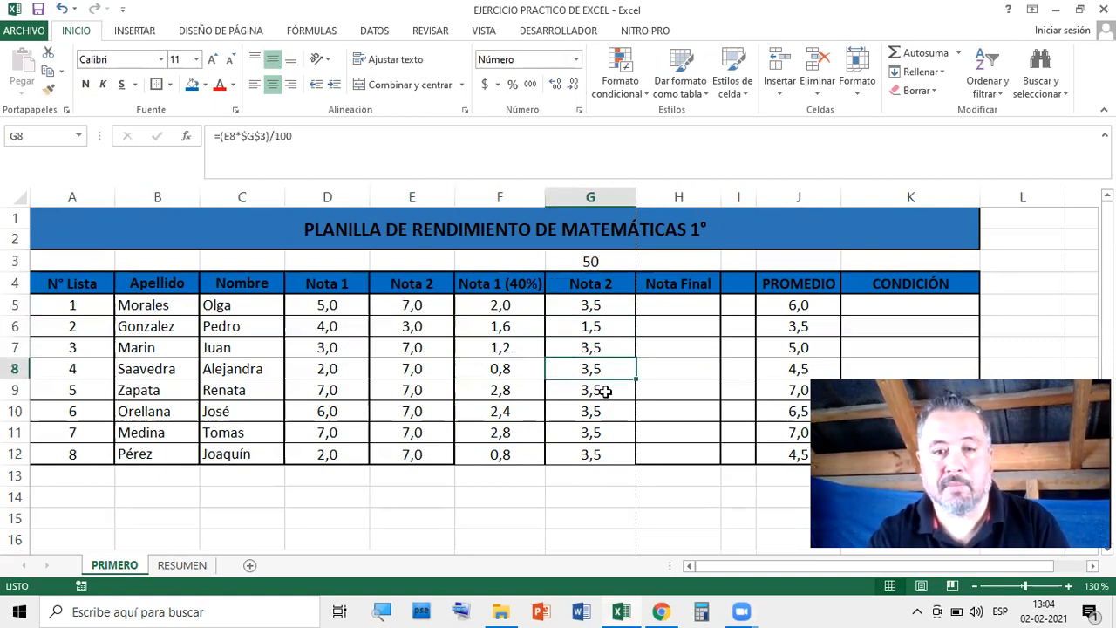
click(605, 392)
click(602, 427)
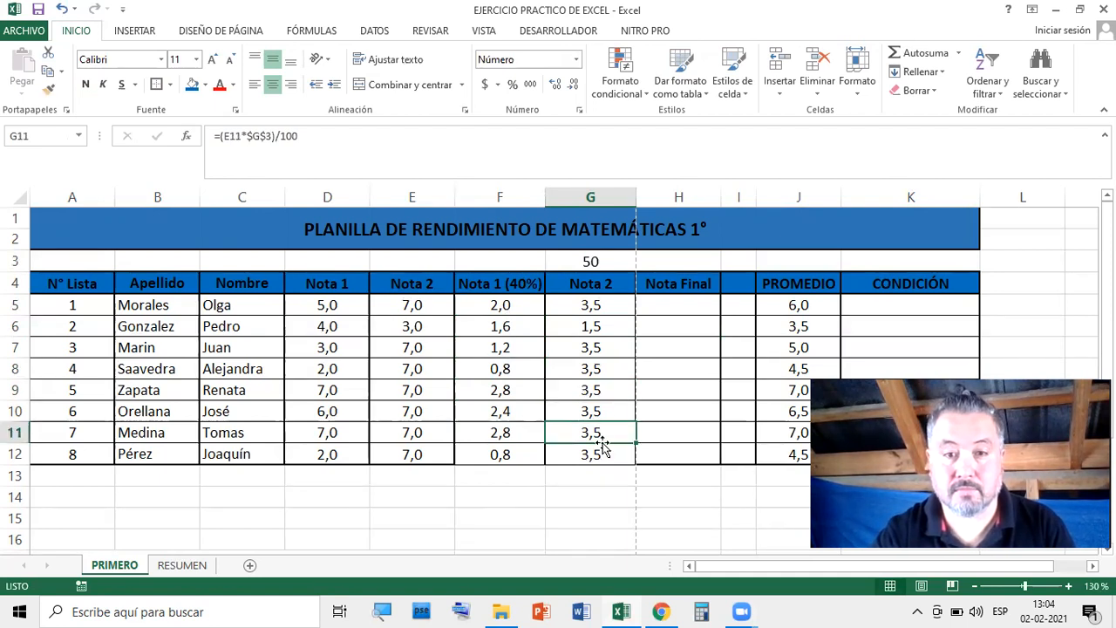
click(604, 447)
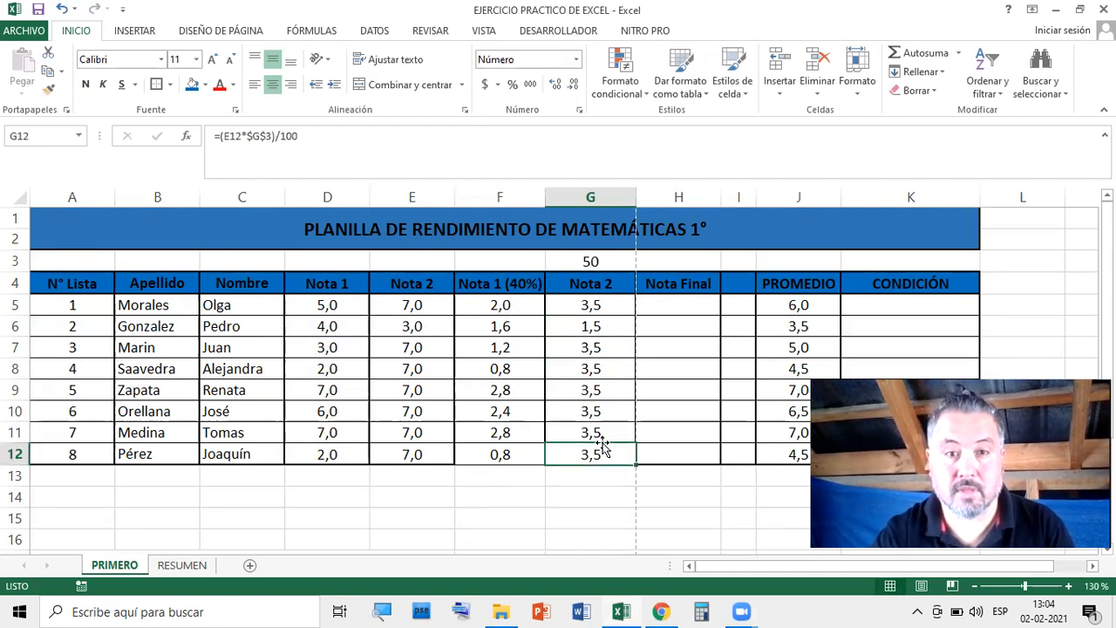
Set the G3 weight back to 60 to recalculate Nota 2
click(590, 263)
text(60)
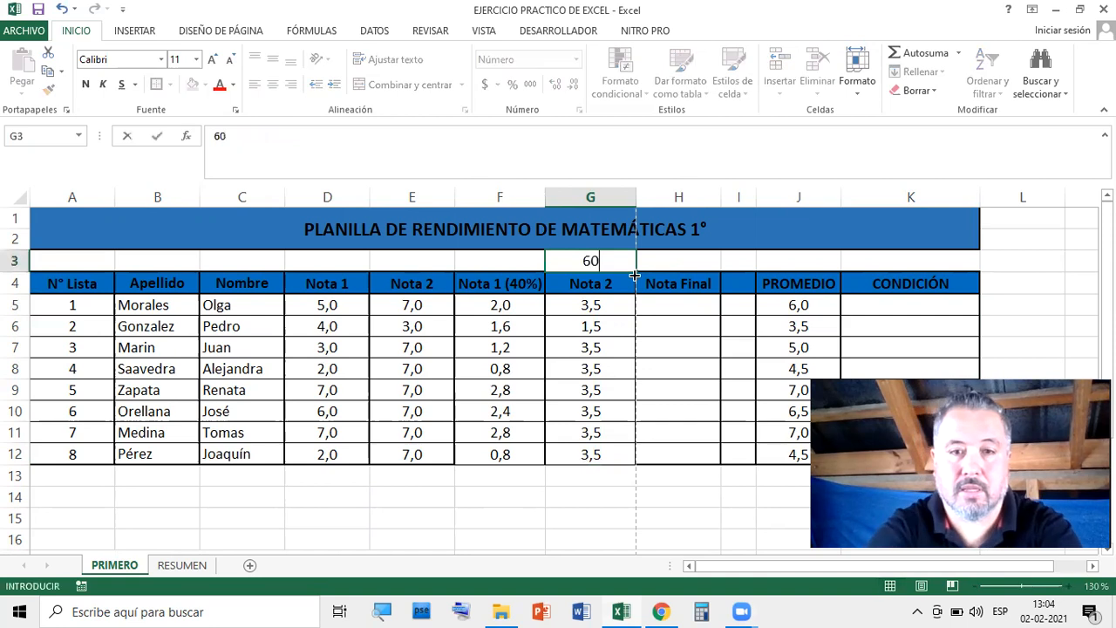
key(Return)
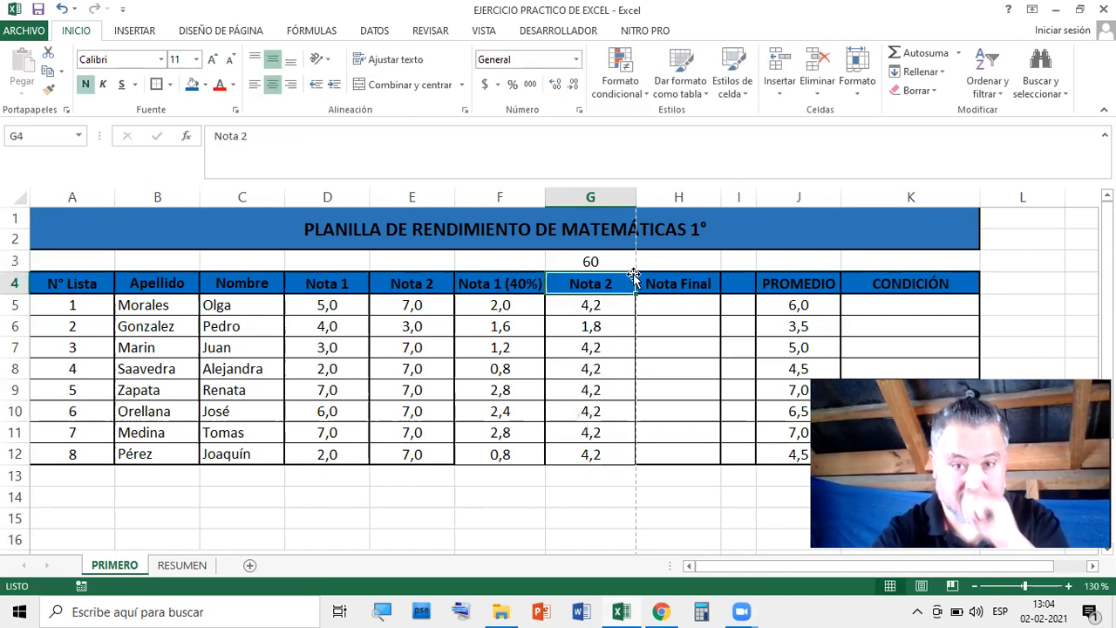
Insert an AutoSum in H5 covering F5:G5
click(689, 348)
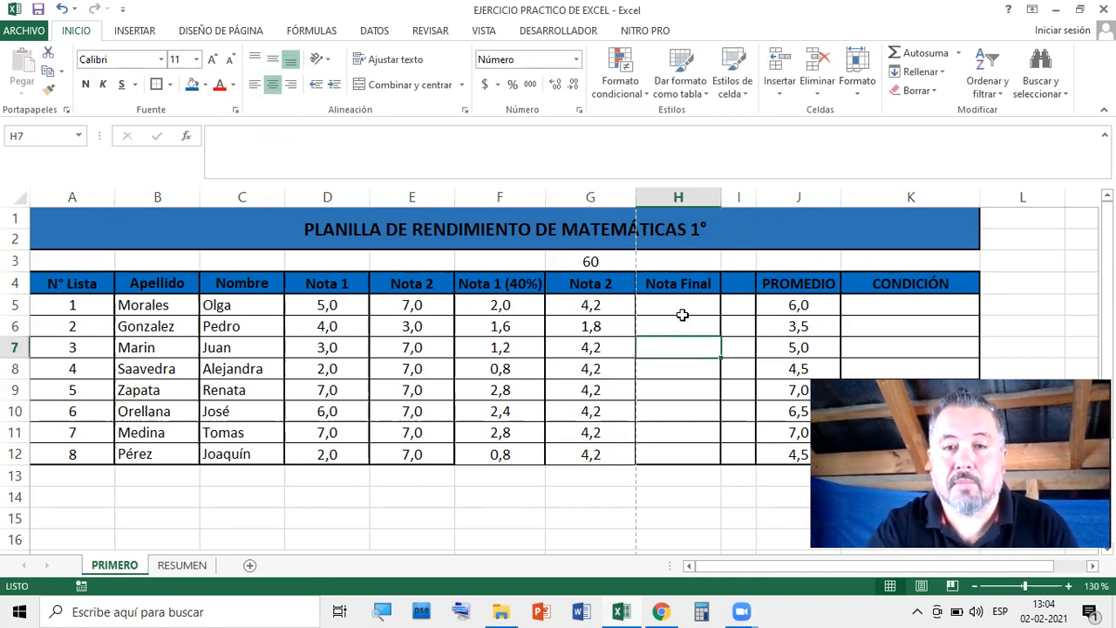
click(685, 304)
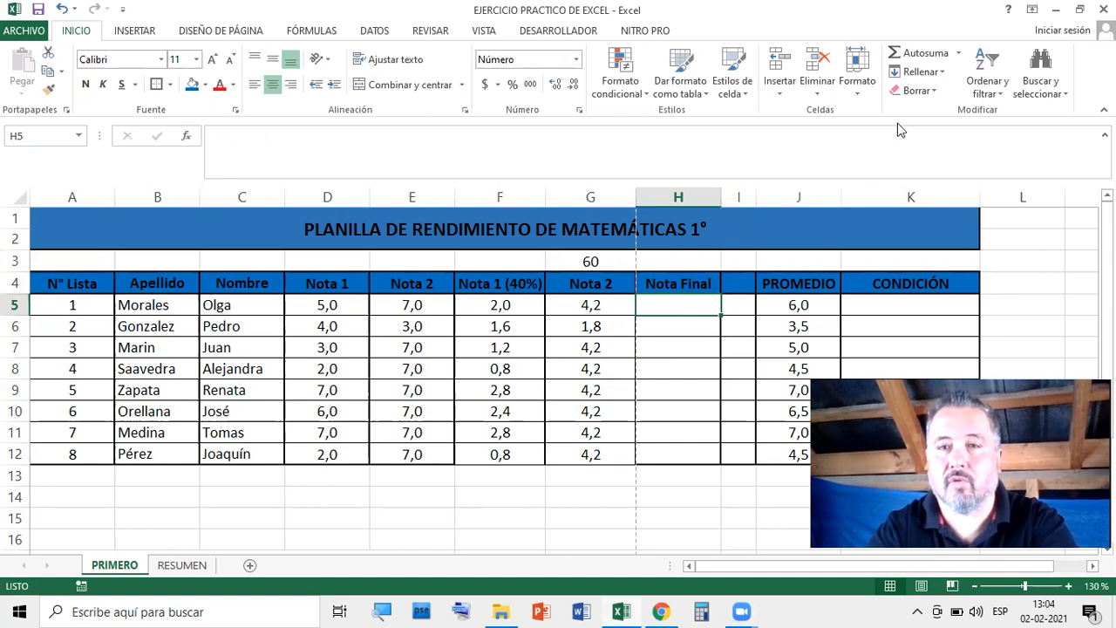
click(924, 56)
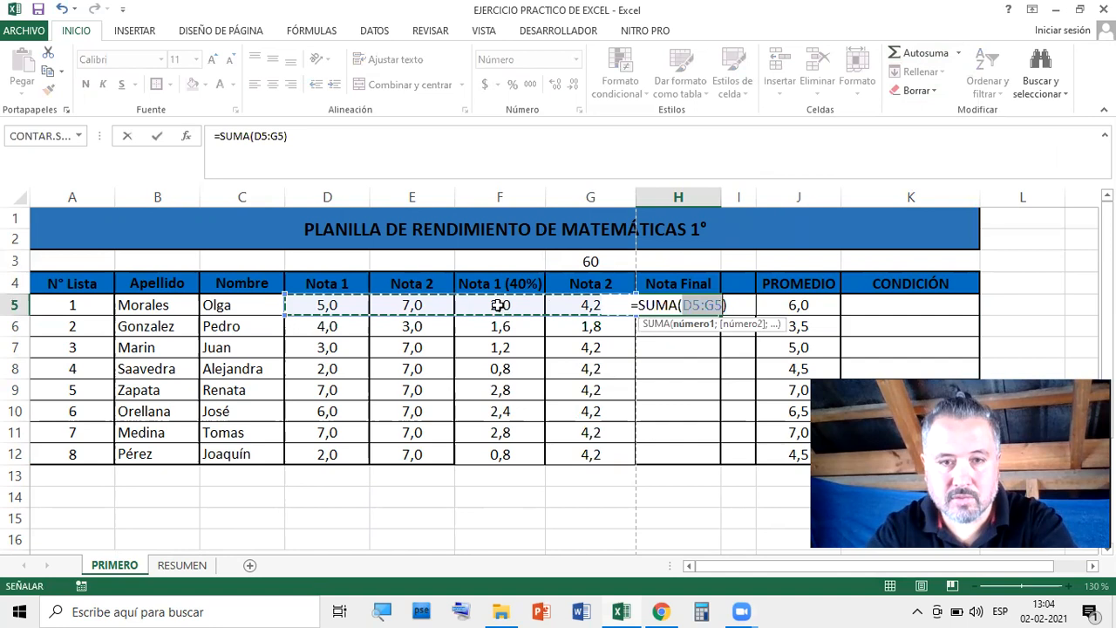
drag(497, 305, 577, 304)
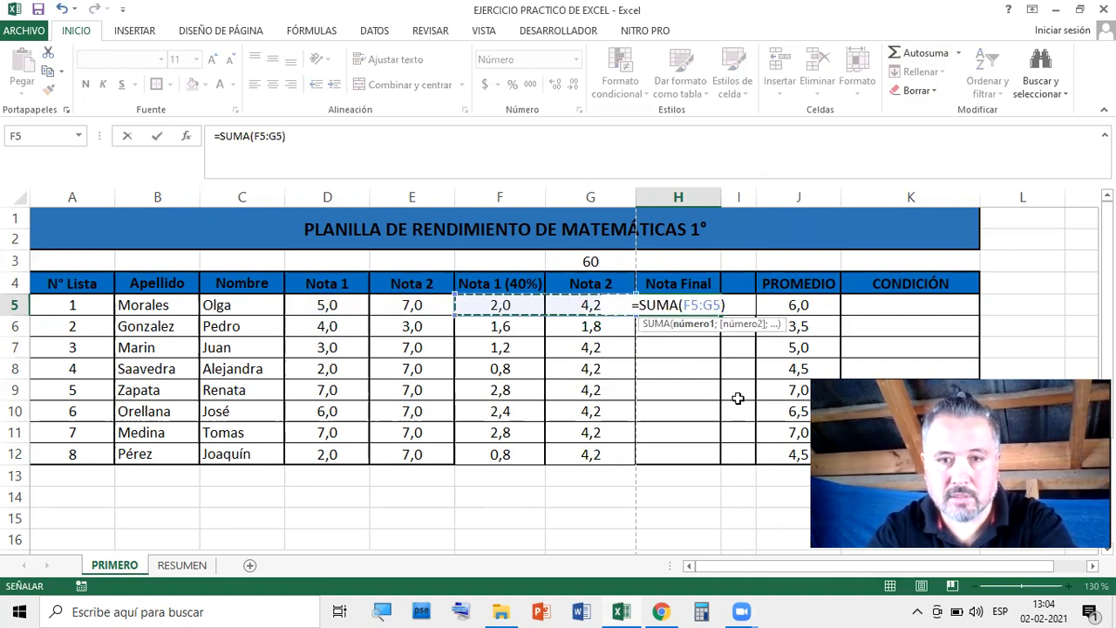
key(Return)
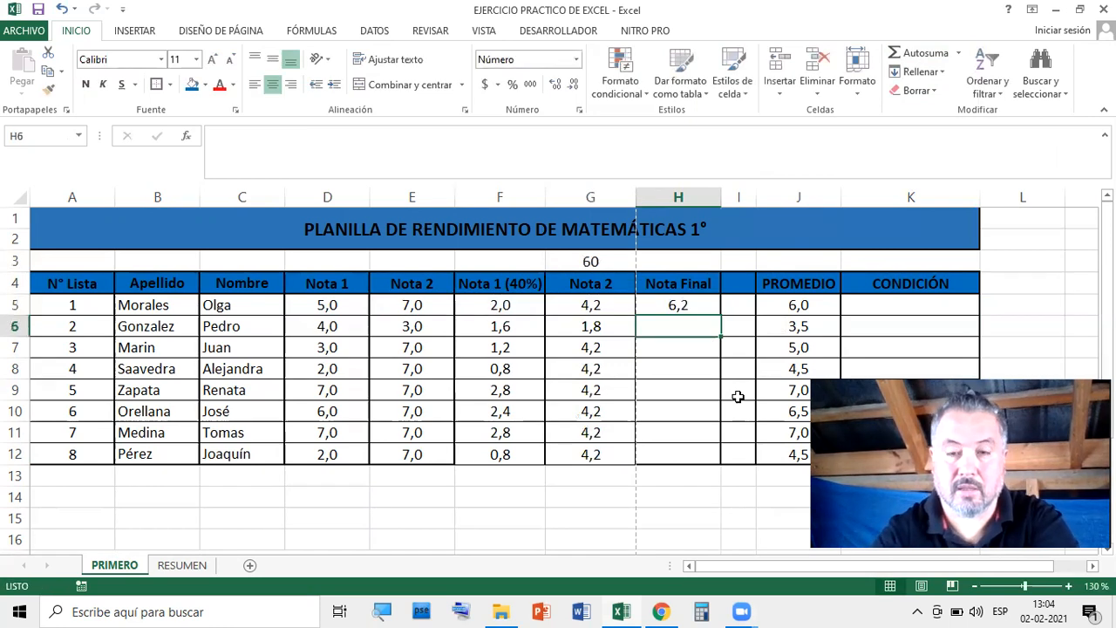
Re-enter H5 as =SUMA(F5:G5), giving a Nota Final of 6,2
click(677, 305)
key(Delete)
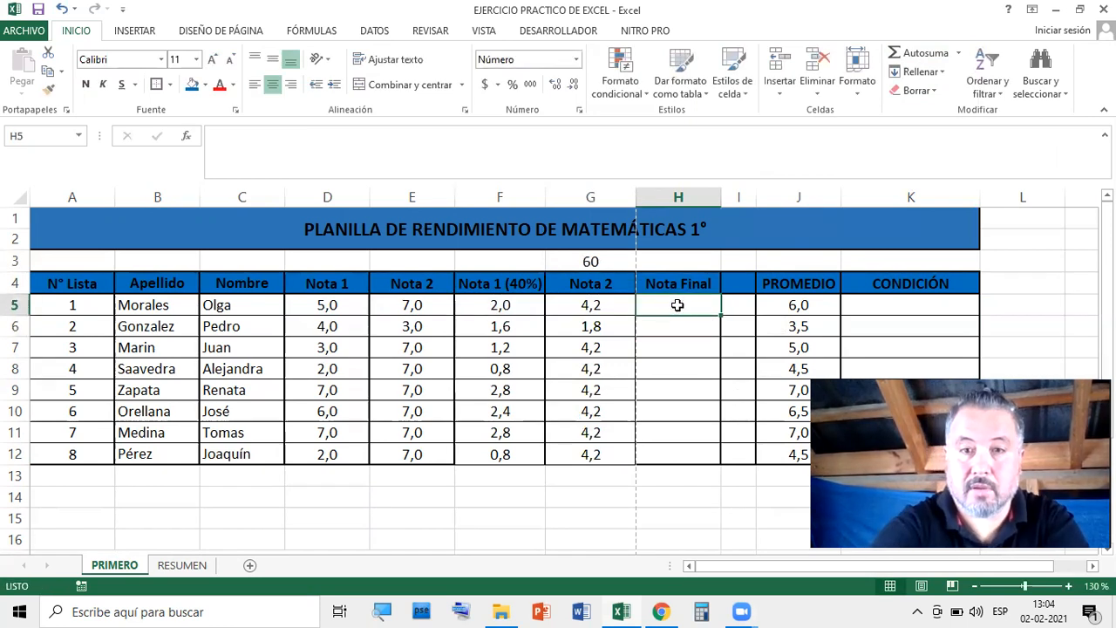
text(=)
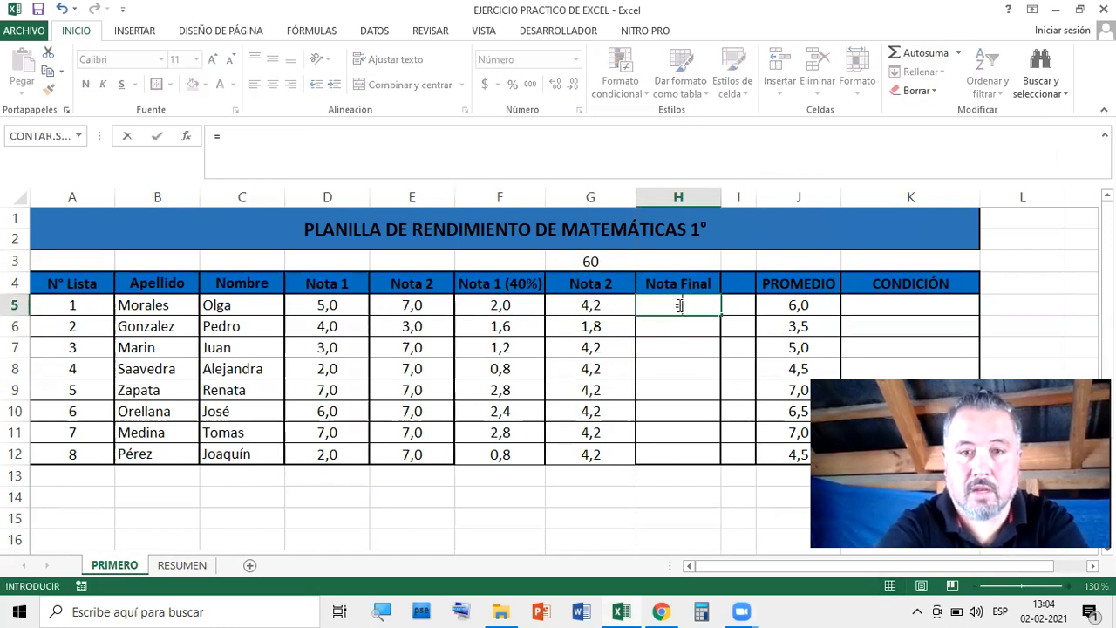
text(SUMA)
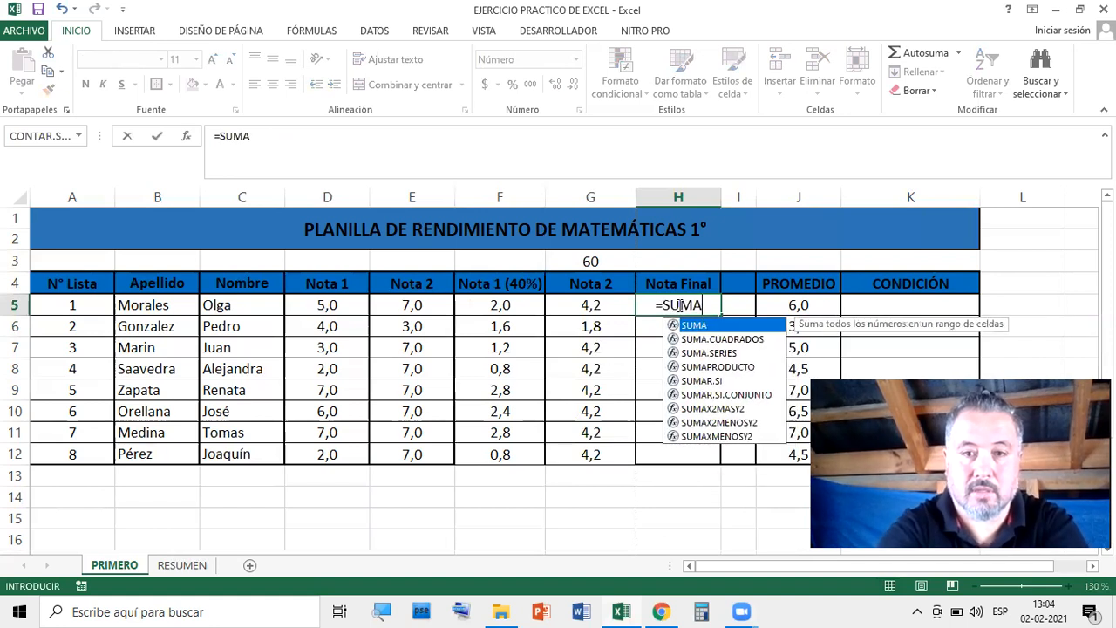
text(()
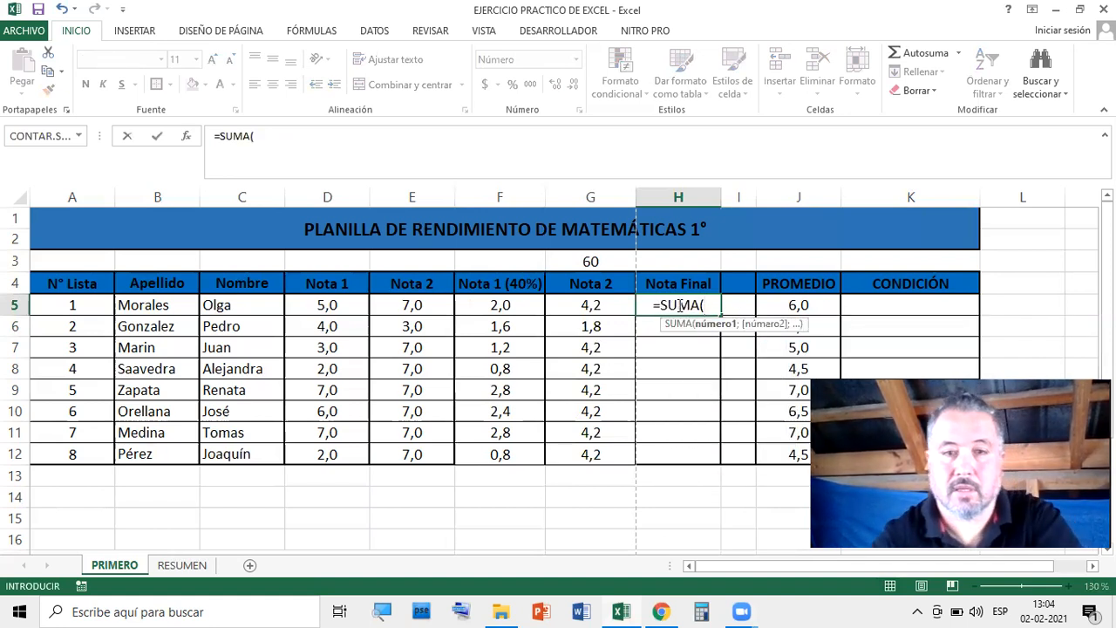
click(504, 307)
drag(504, 307, 571, 307)
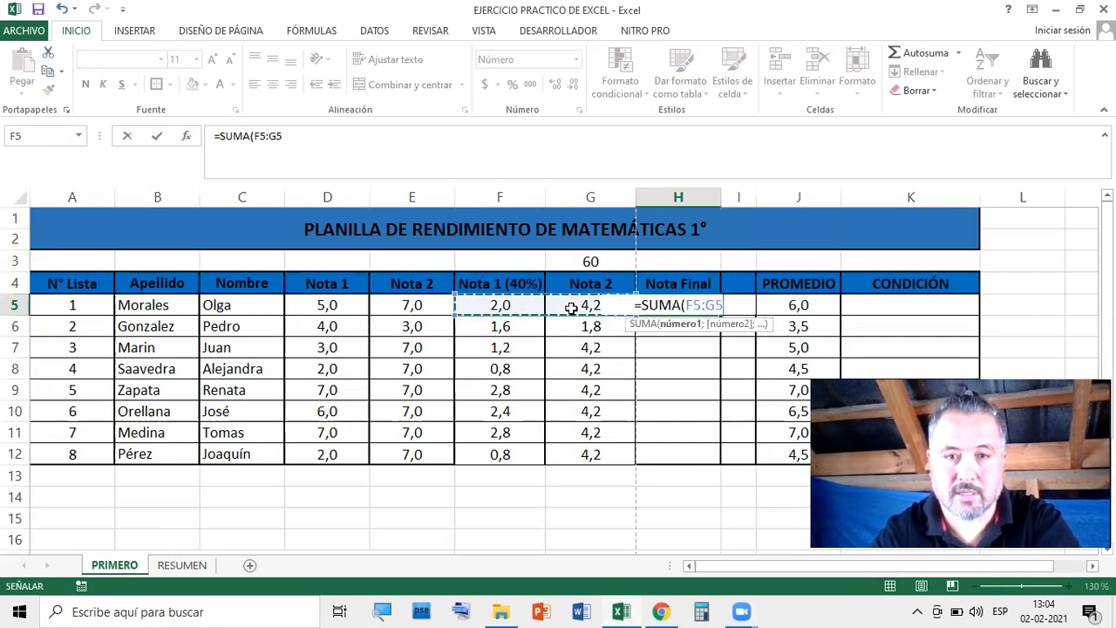
key(Return)
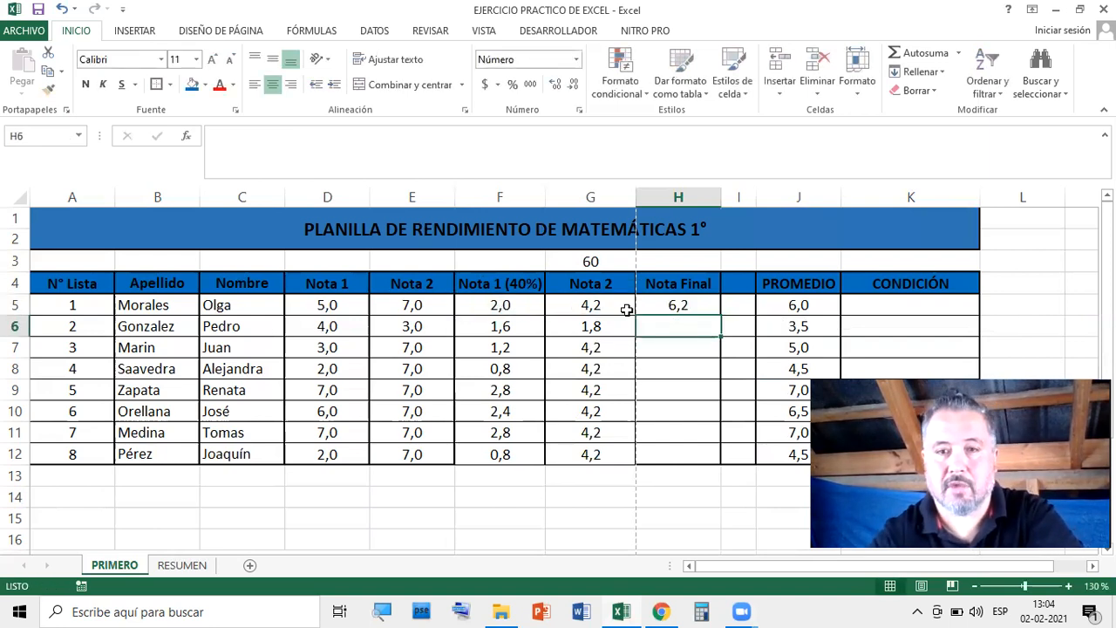
Copy the Nota Final sum from H5 down through H12
click(694, 304)
drag(721, 314, 723, 461)
click(665, 518)
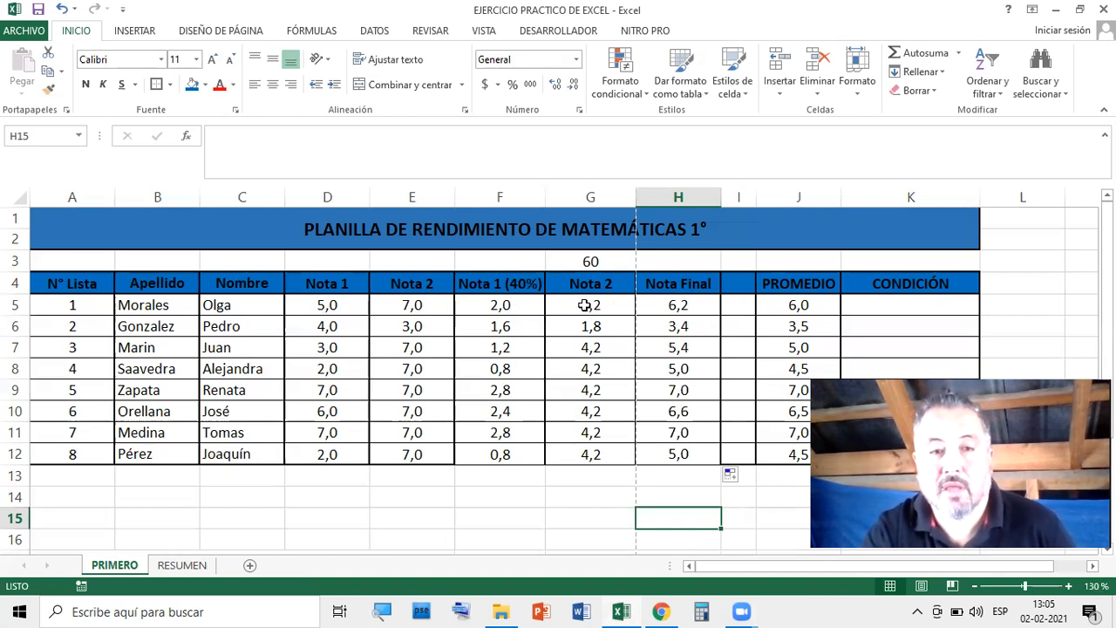
Check the copied Nota Final formulas in H5 through H12
click(700, 306)
click(703, 326)
click(703, 348)
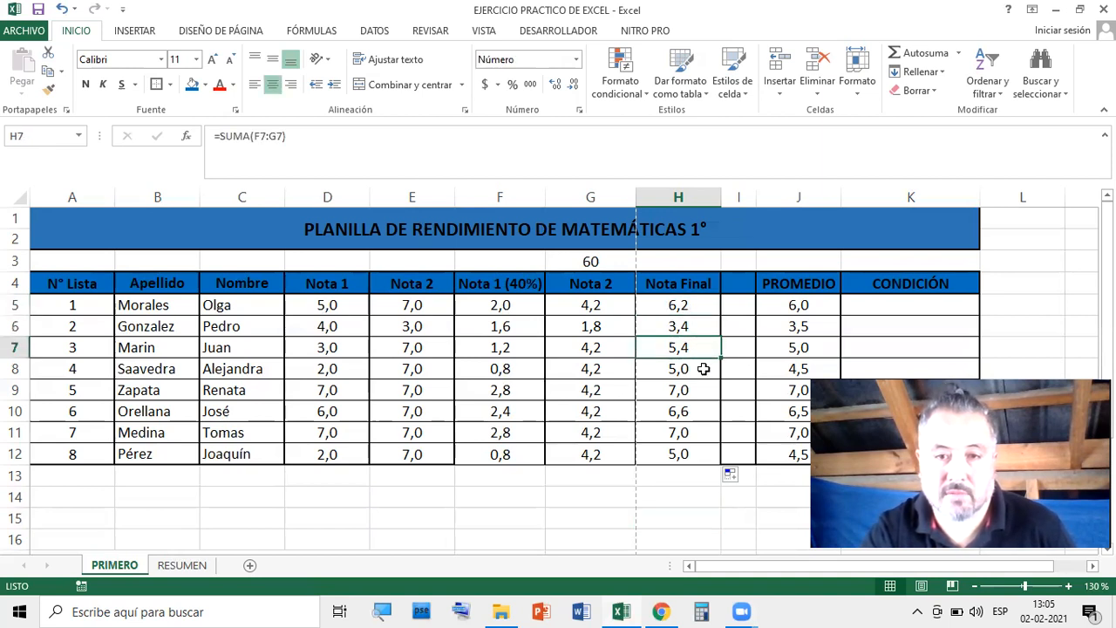
click(703, 369)
click(694, 456)
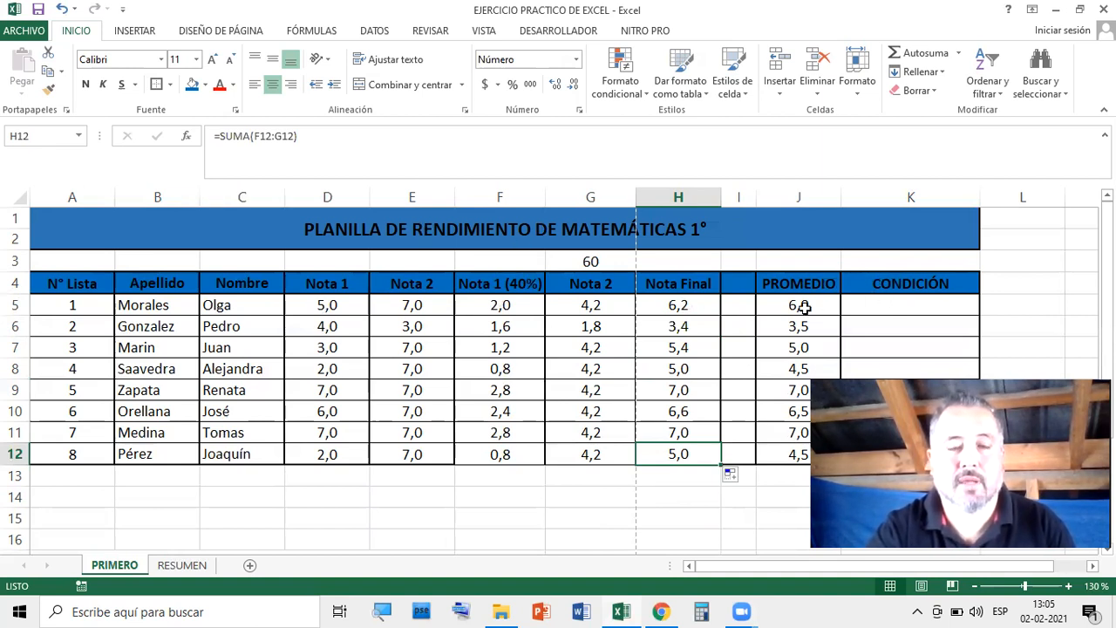
scroll(777, 399, down, 4)
scroll(779, 398, up, 4)
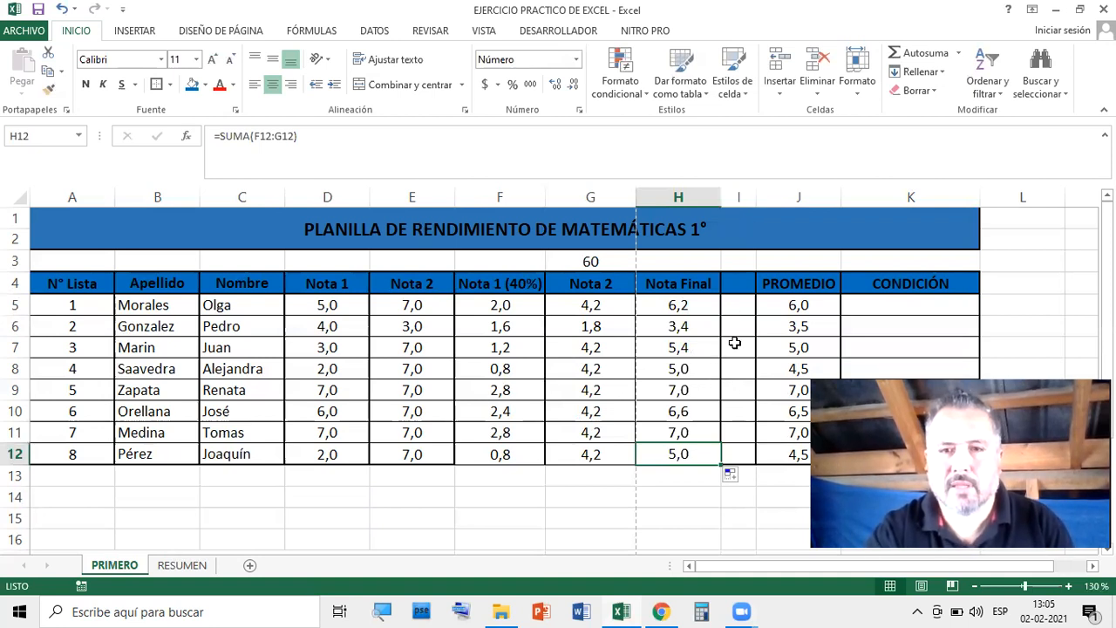
Delete the empty column I so PROMEDIO moves into column I
click(740, 191)
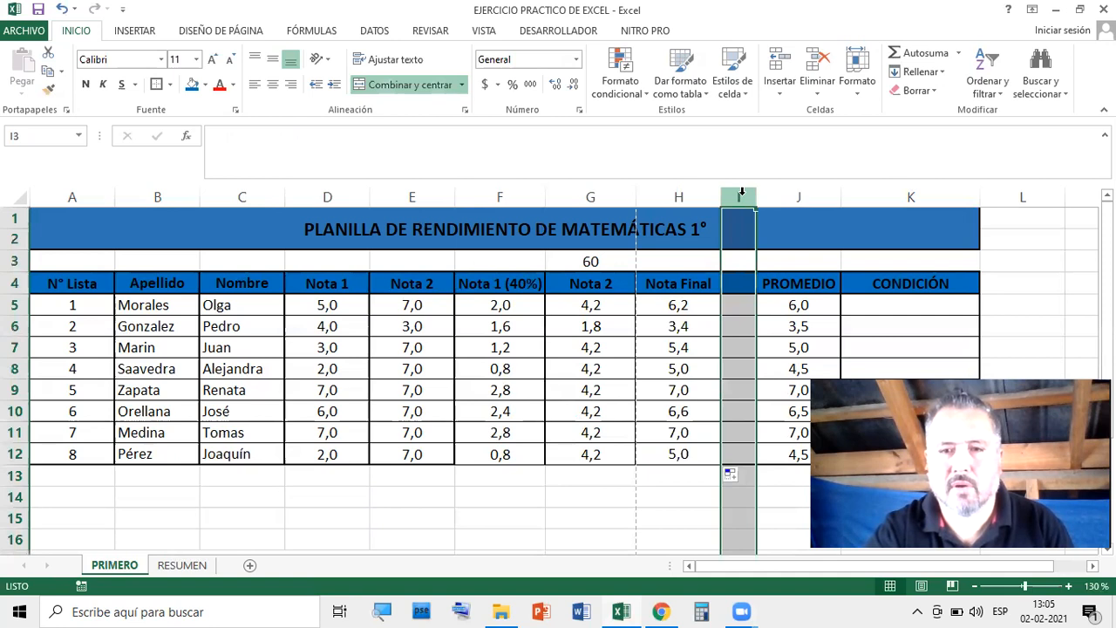
right_click(741, 192)
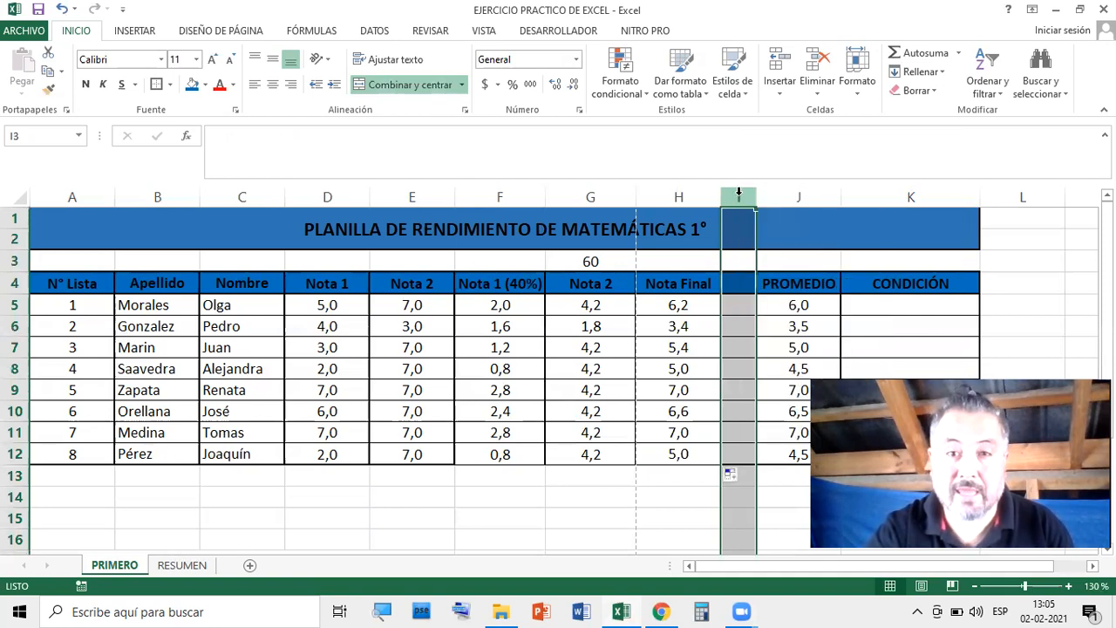
click(739, 192)
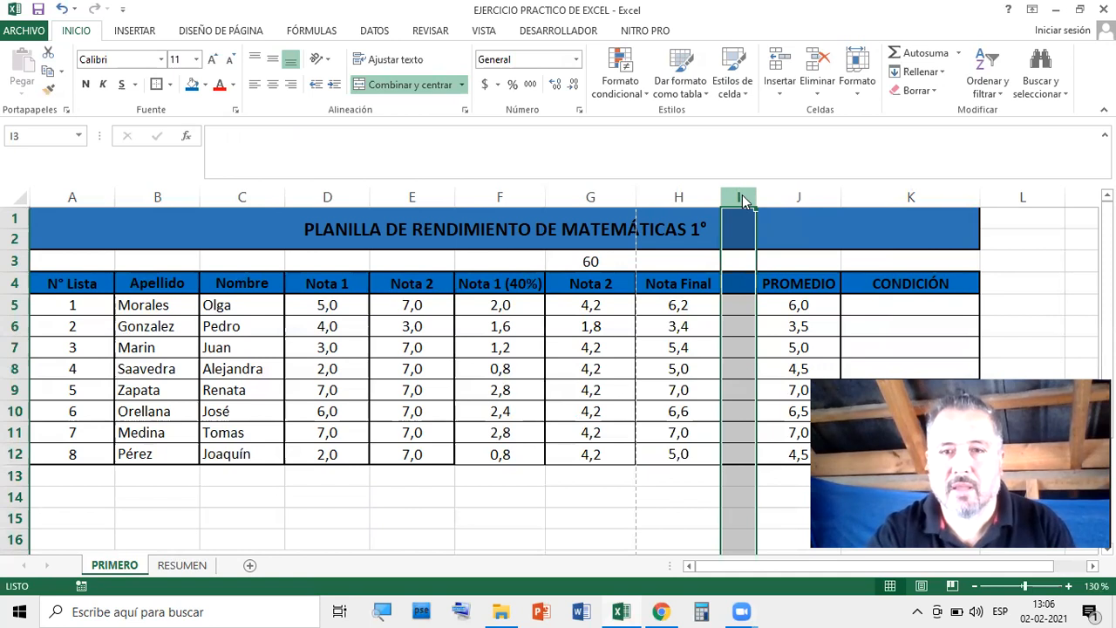
right_click(741, 192)
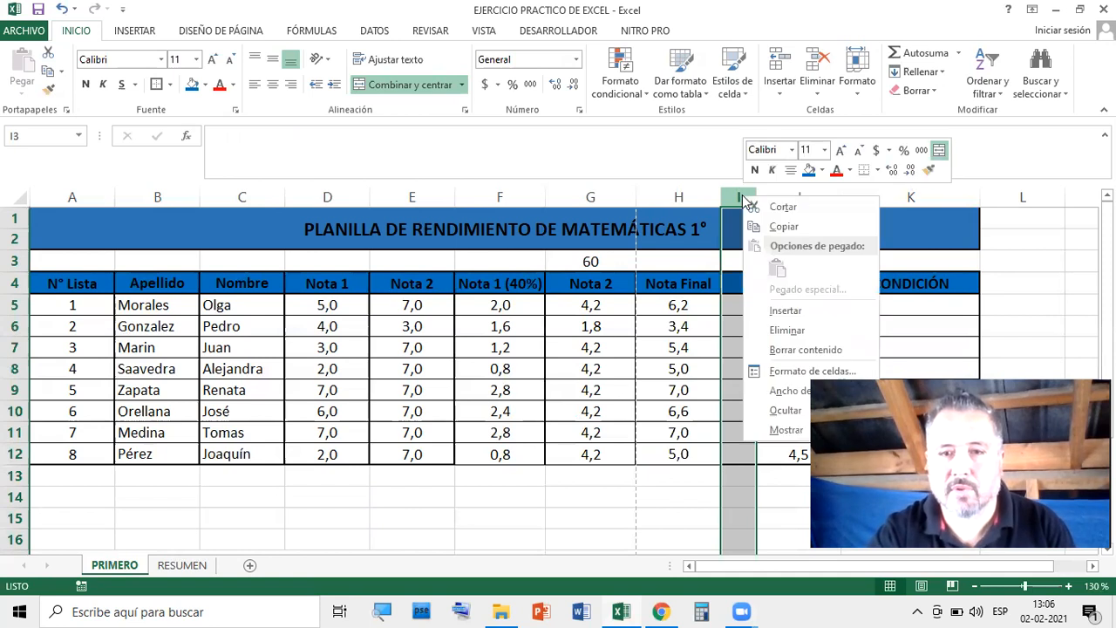
click(785, 330)
click(991, 239)
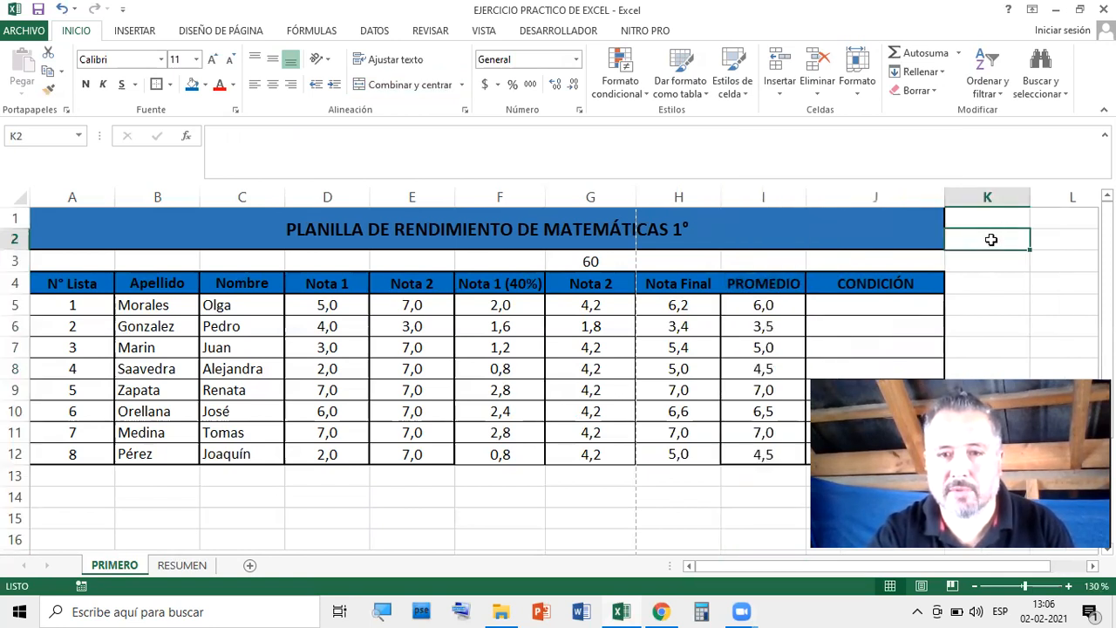
click(755, 286)
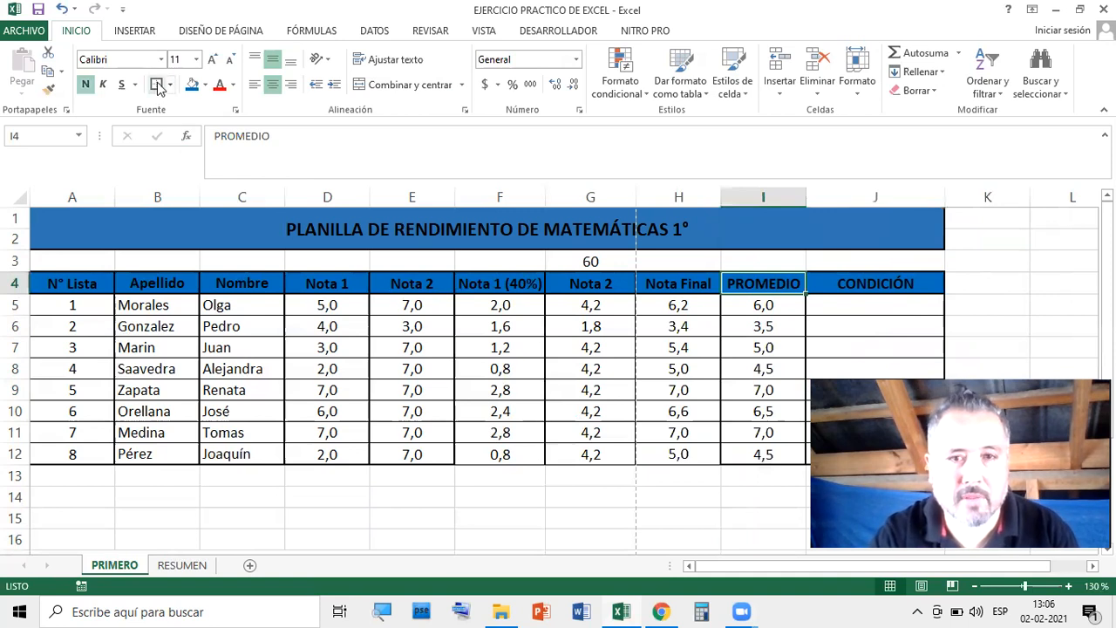
click(792, 321)
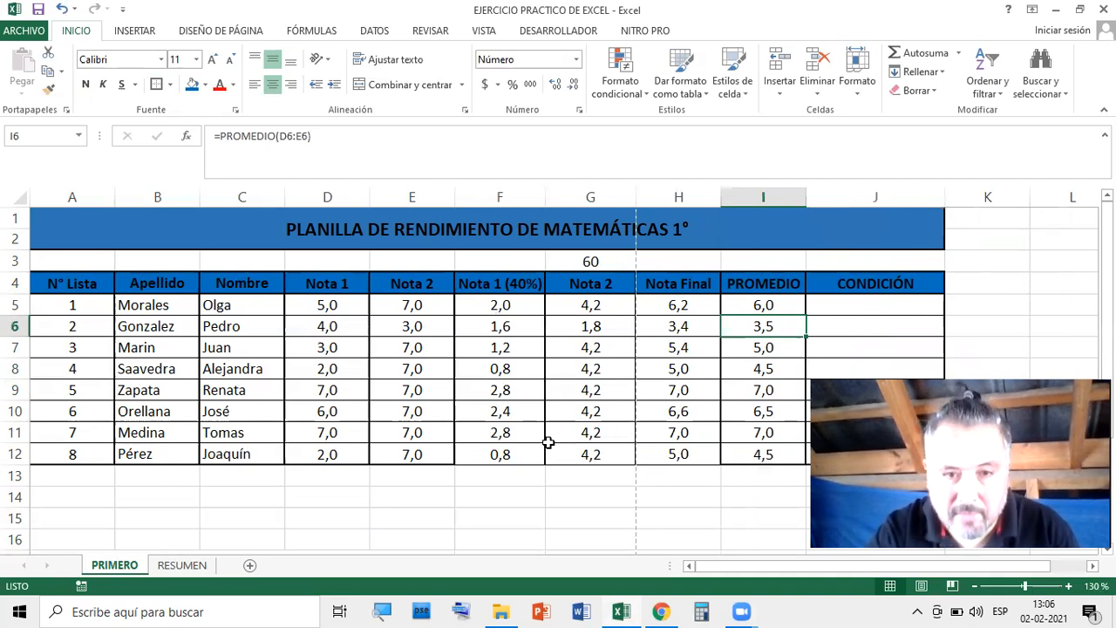
drag(499, 305, 679, 454)
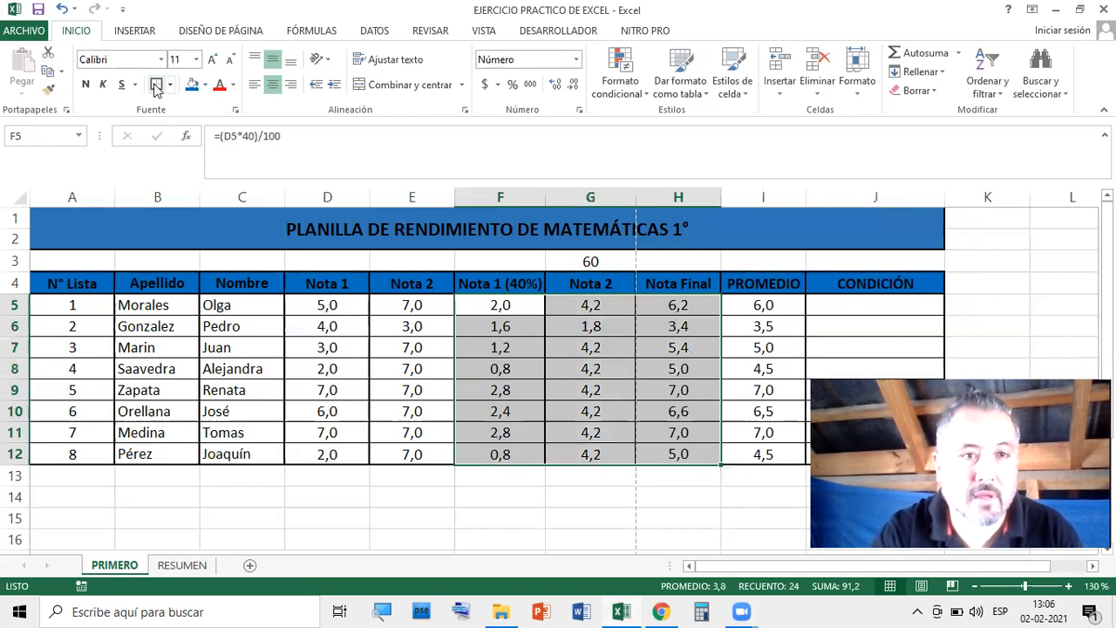
click(692, 498)
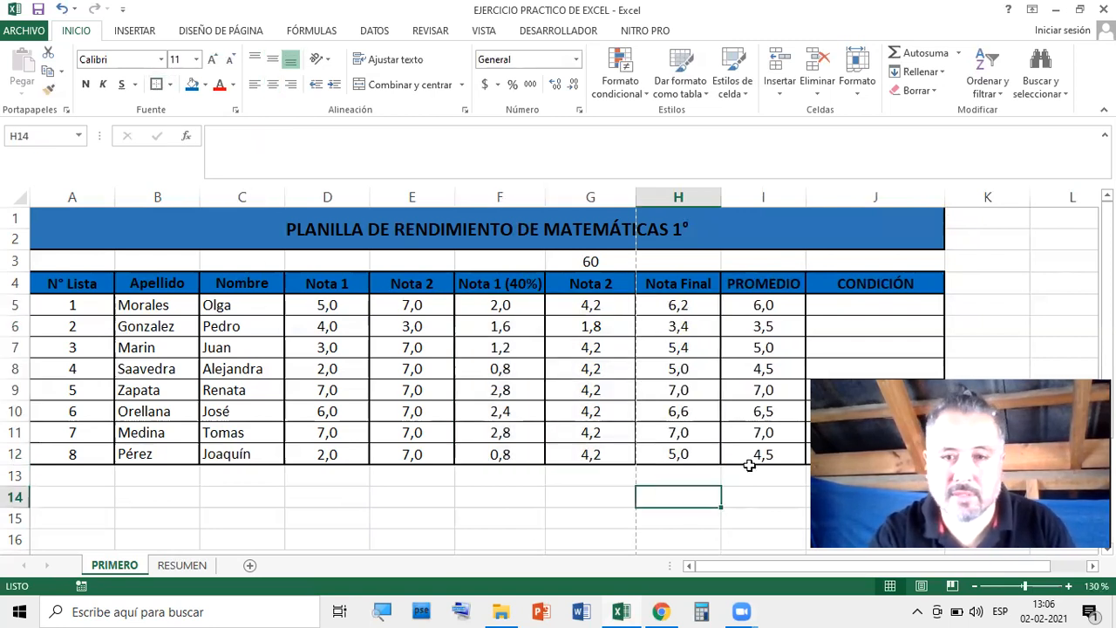
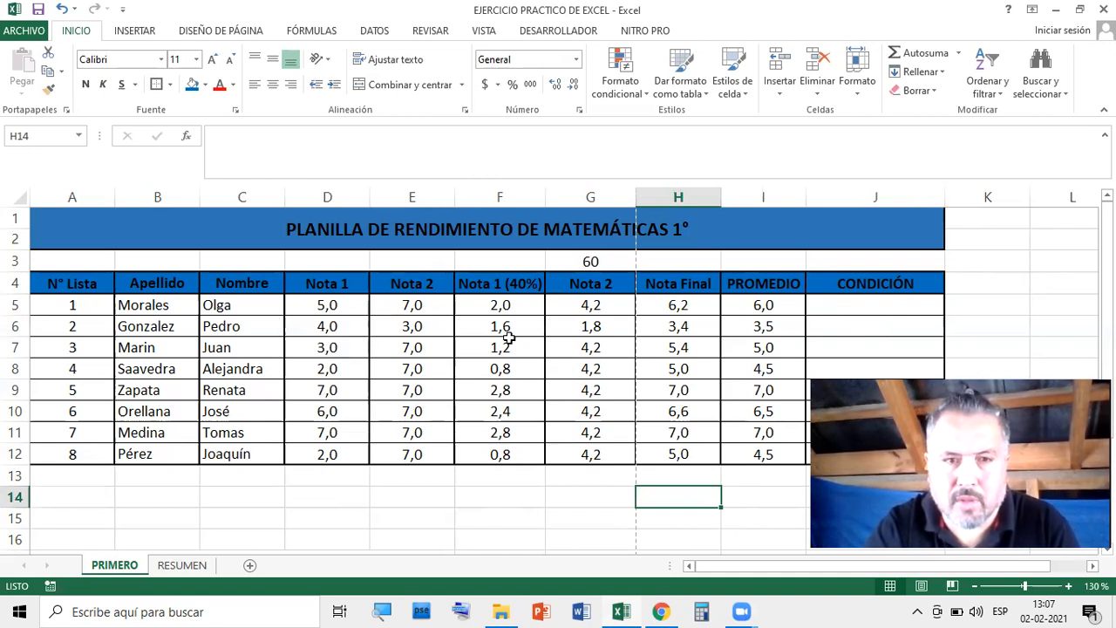
Check the weighted grade formulas, then select the Nota 1 and Nota 2 grades D5:E12
drag(325, 304, 415, 443)
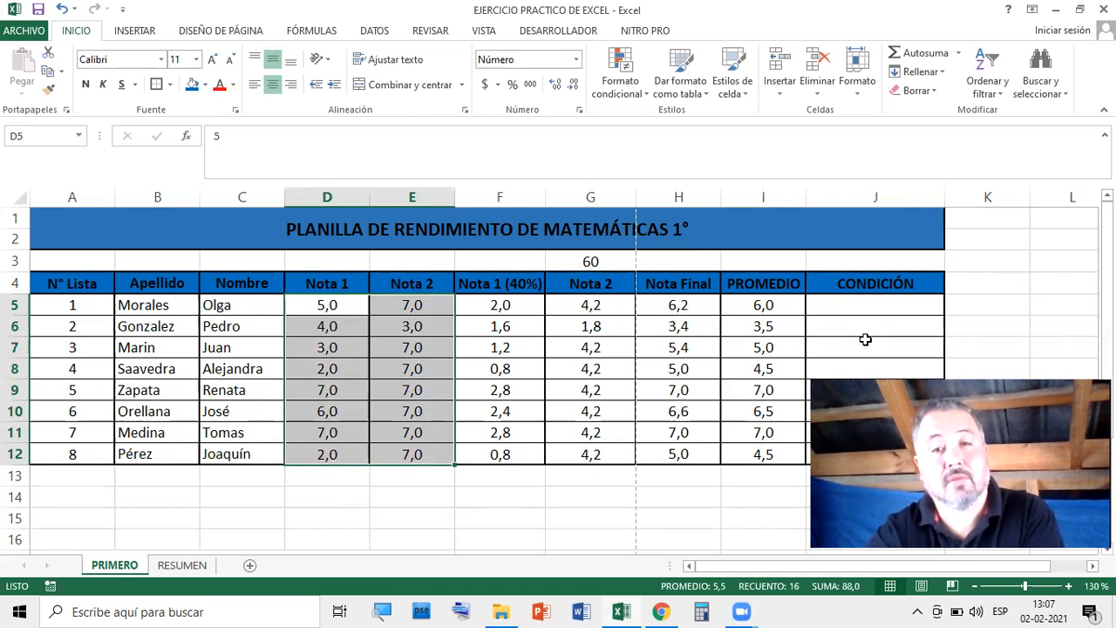
click(517, 310)
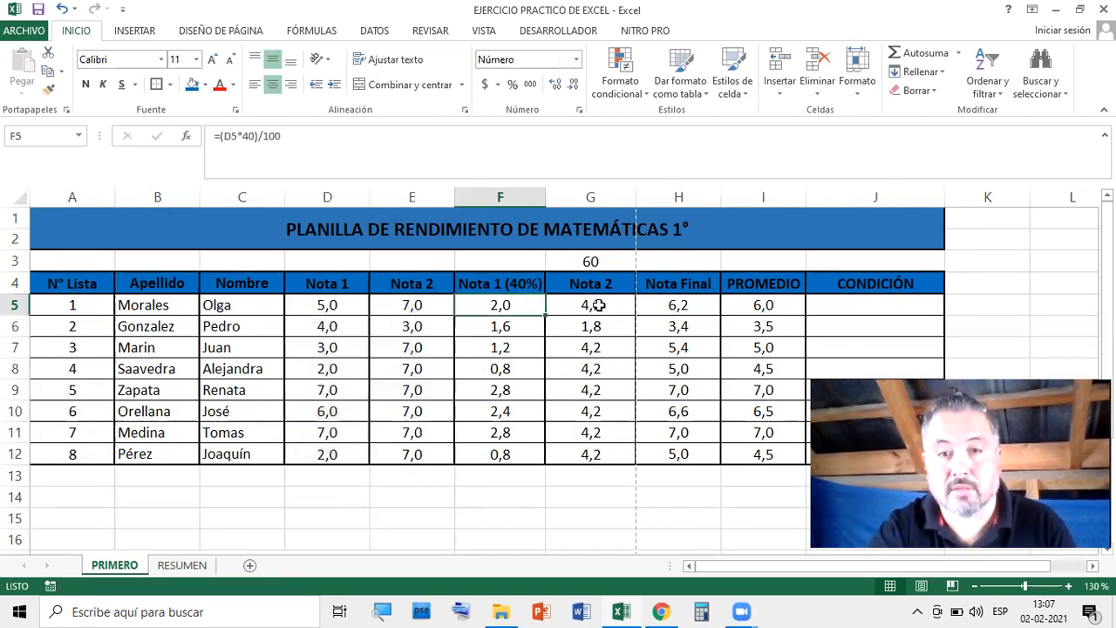
click(593, 305)
drag(416, 283, 872, 458)
click(872, 497)
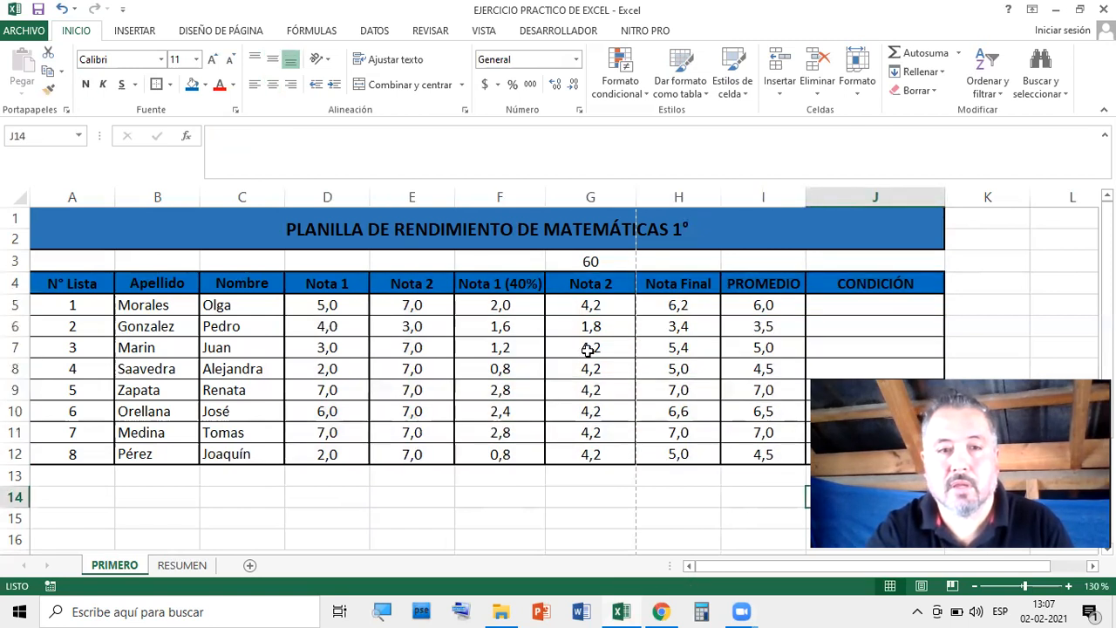
drag(510, 284, 872, 453)
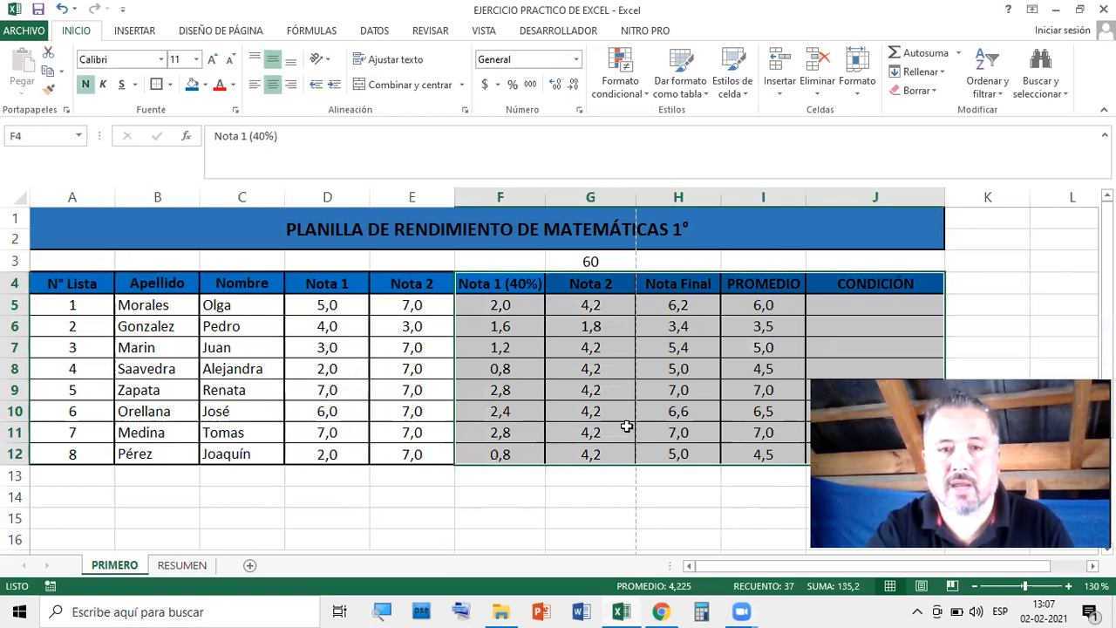
click(664, 483)
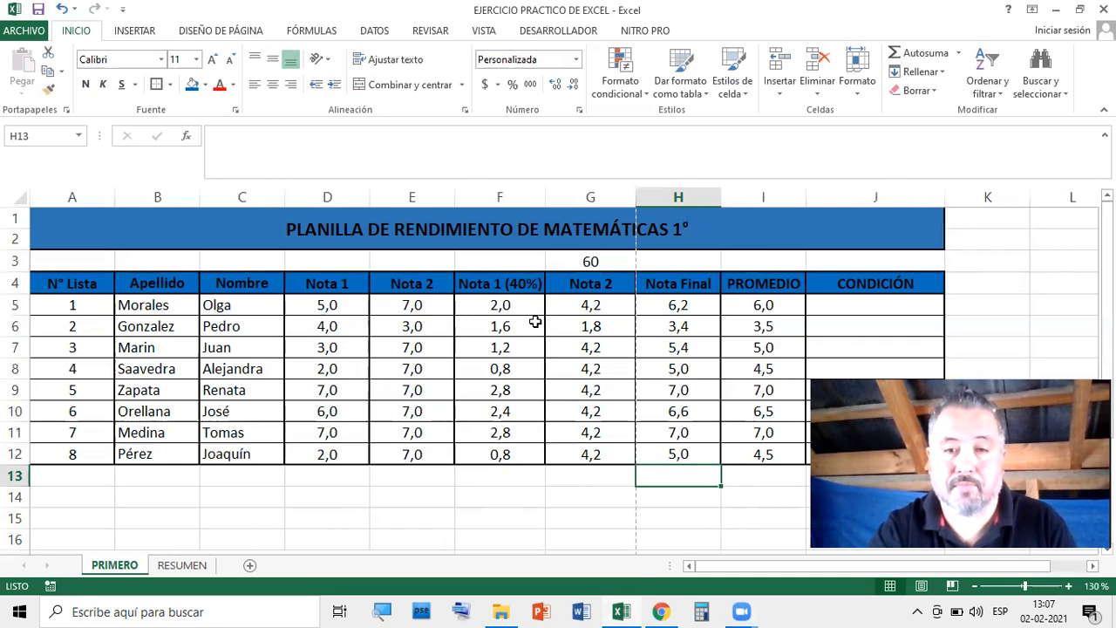
drag(325, 296, 441, 418)
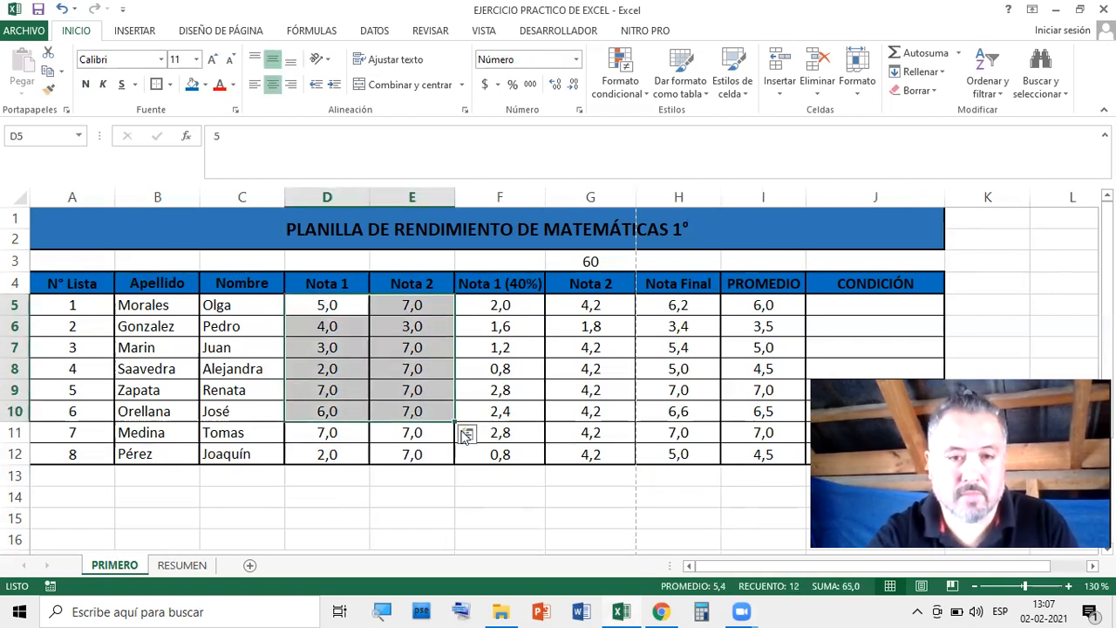
click(492, 496)
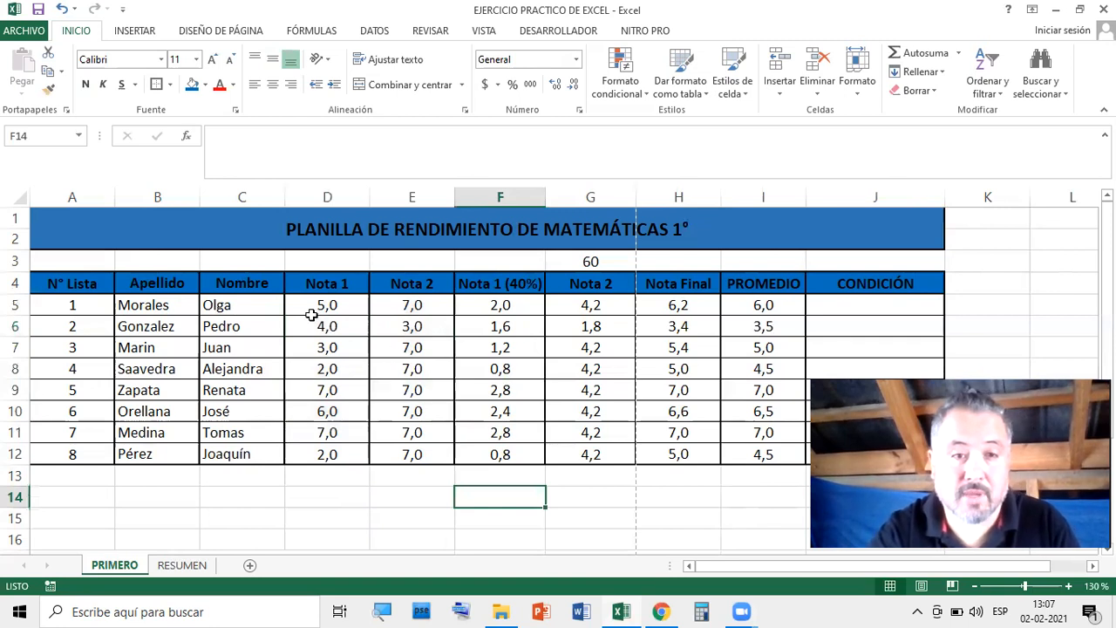
drag(305, 299, 413, 451)
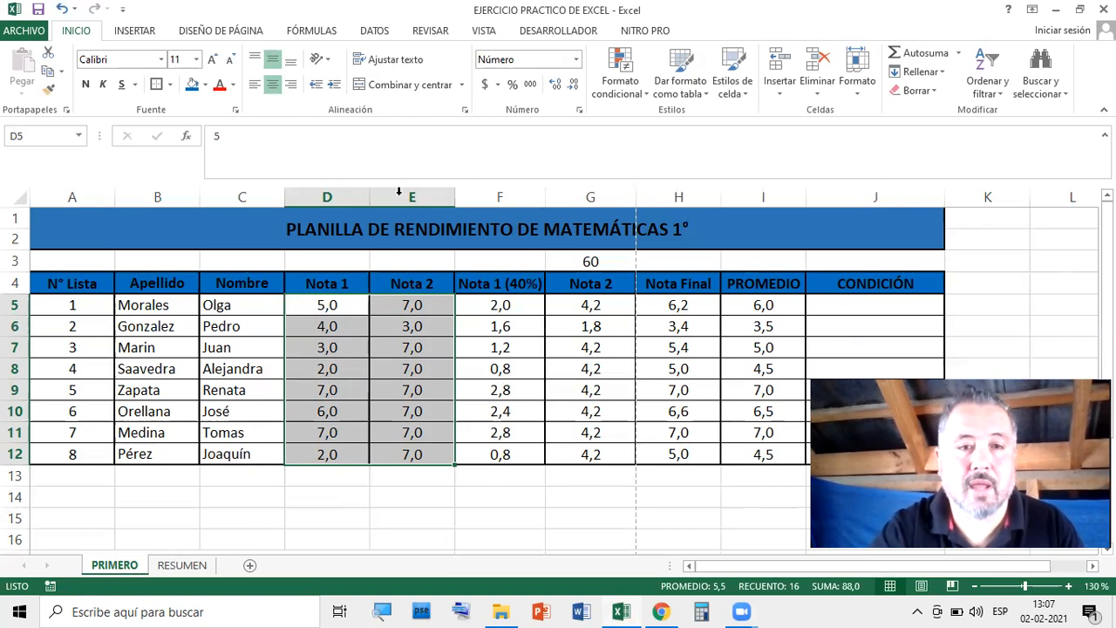
On the DATOS tab, clear the invalid-data circles and bring up the Validación de datos menu
click(374, 31)
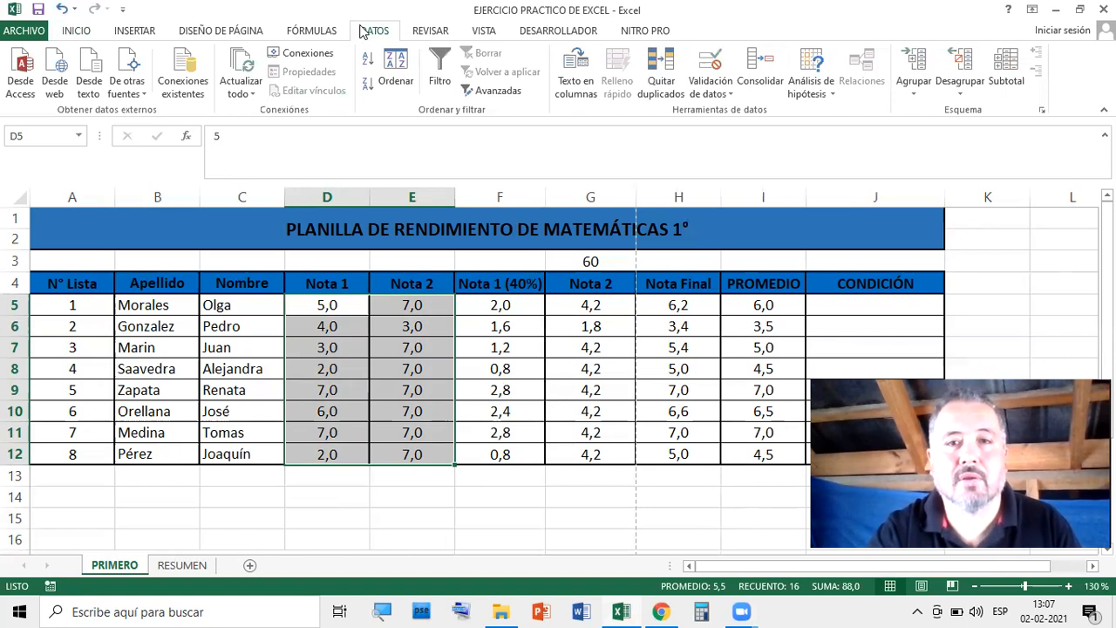
click(731, 96)
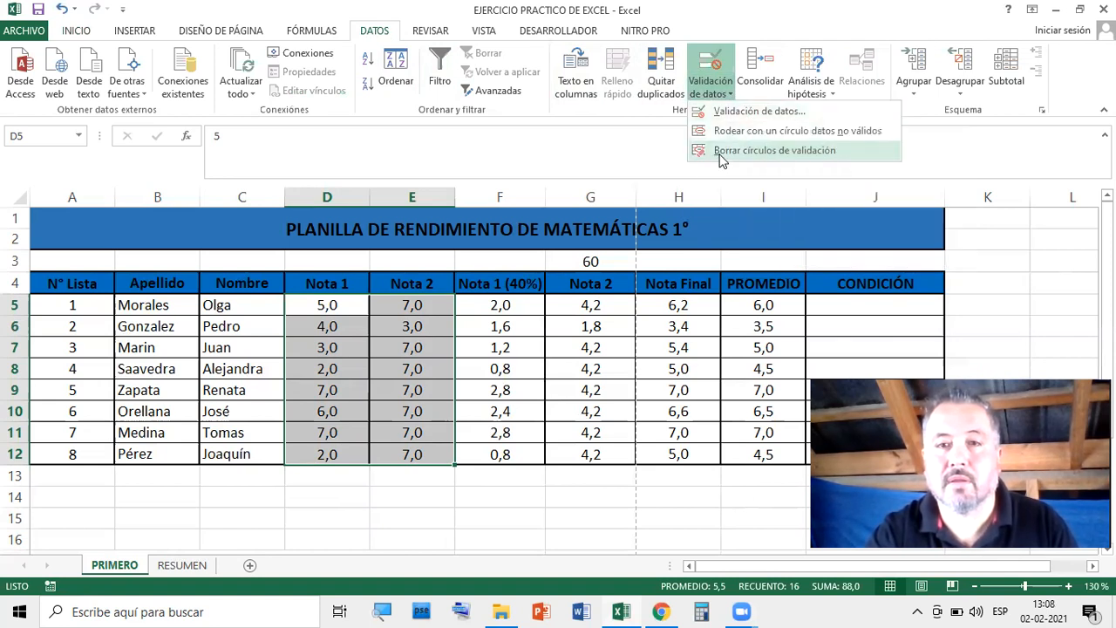
click(776, 152)
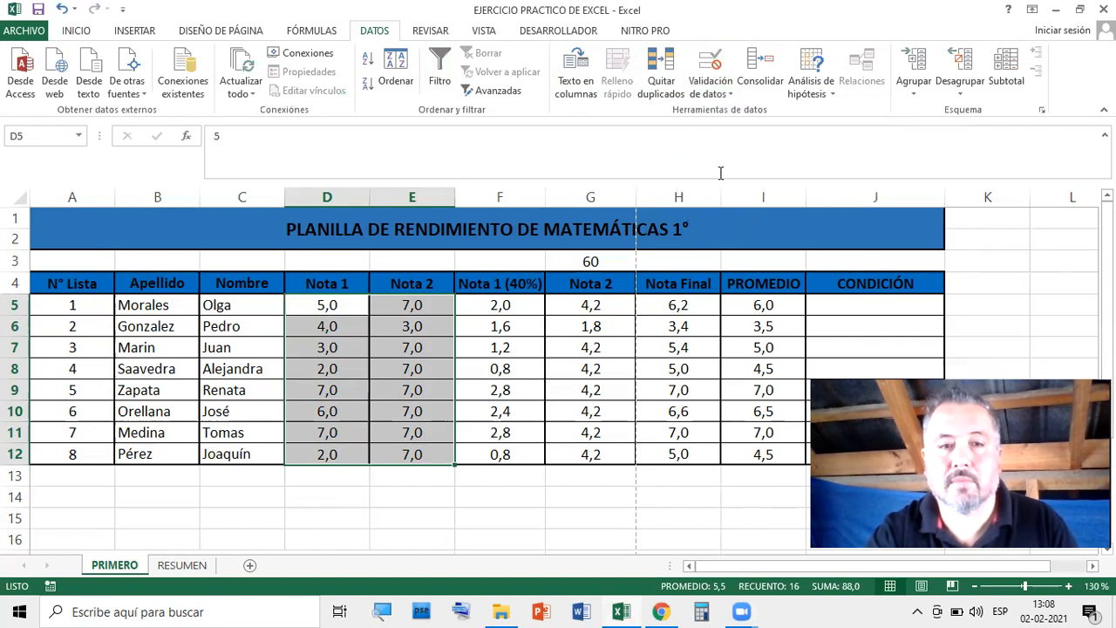
click(715, 94)
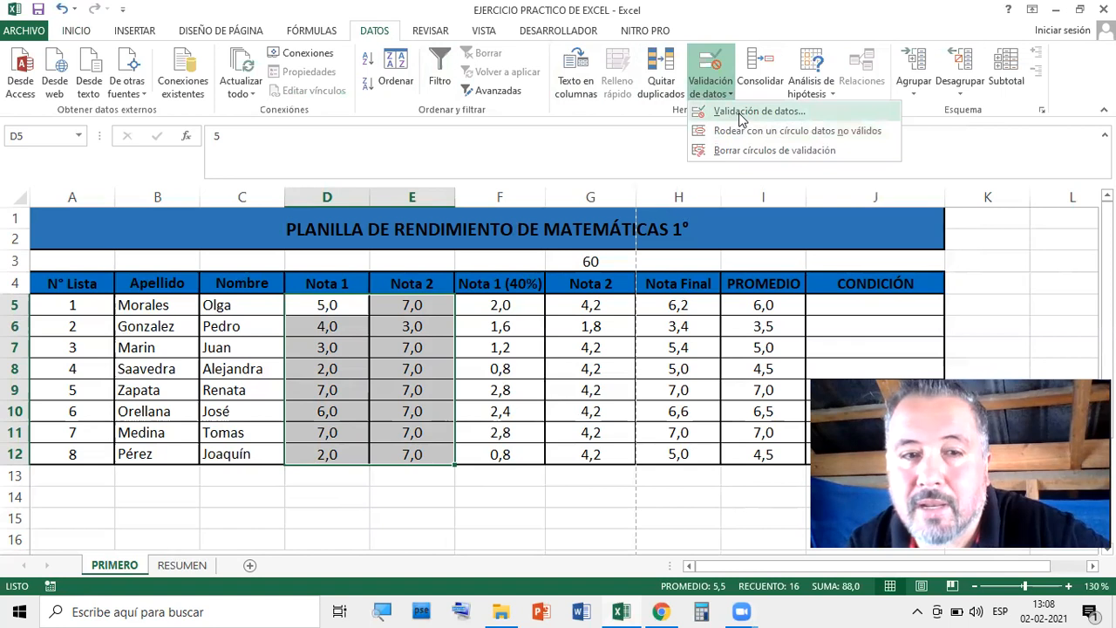
Confirm the grades' validation allows Decimal values entre 1 and 7, then view Mensaje de entrada
click(742, 112)
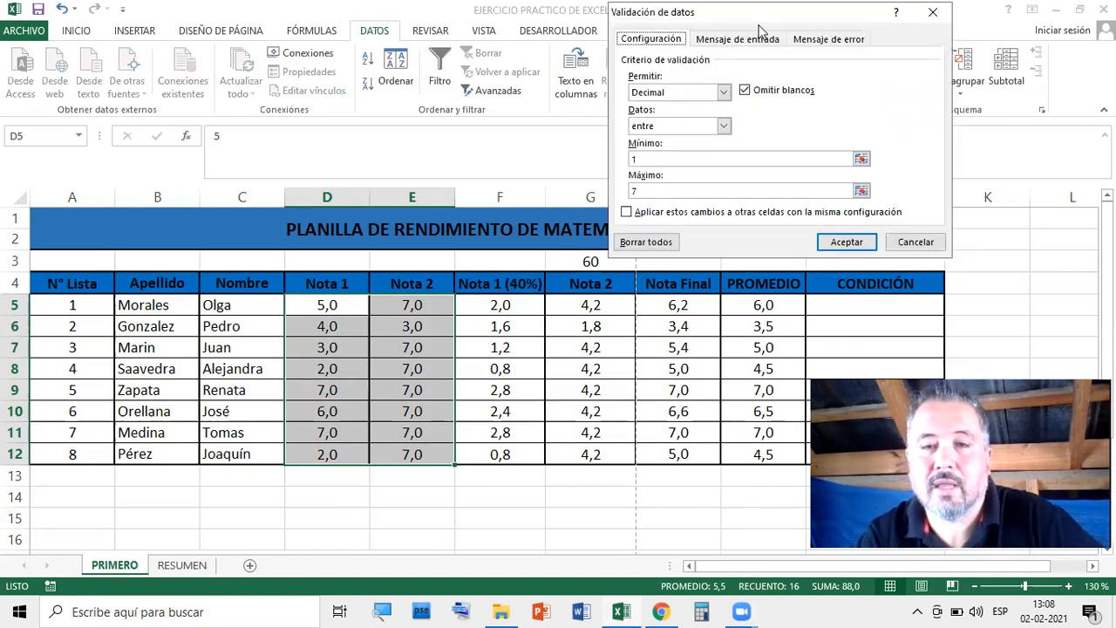
drag(759, 26, 782, 124)
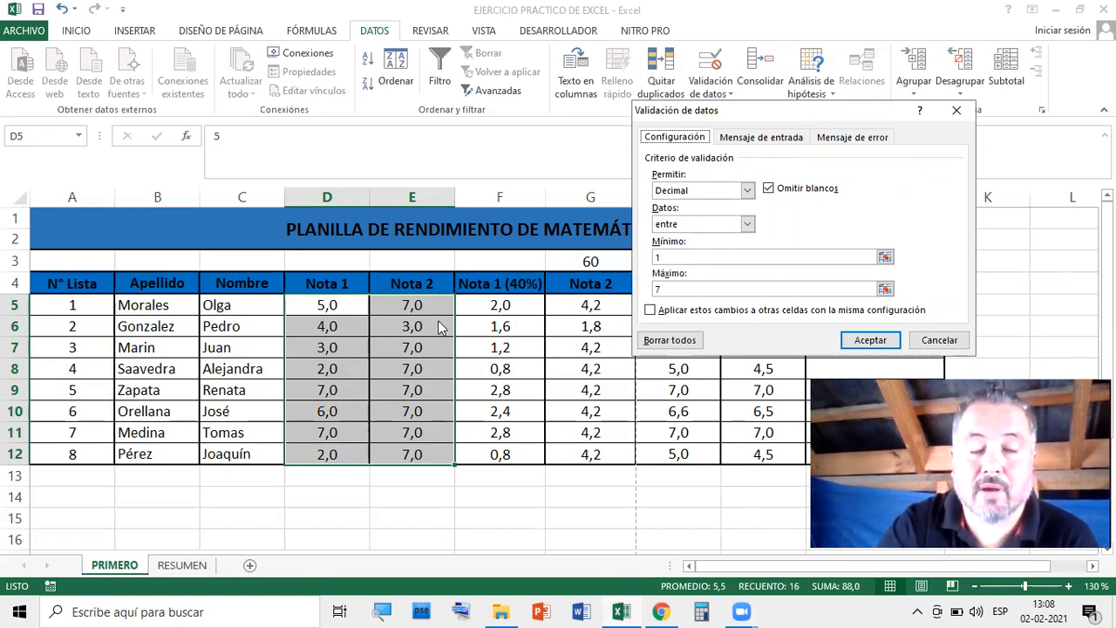
click(747, 192)
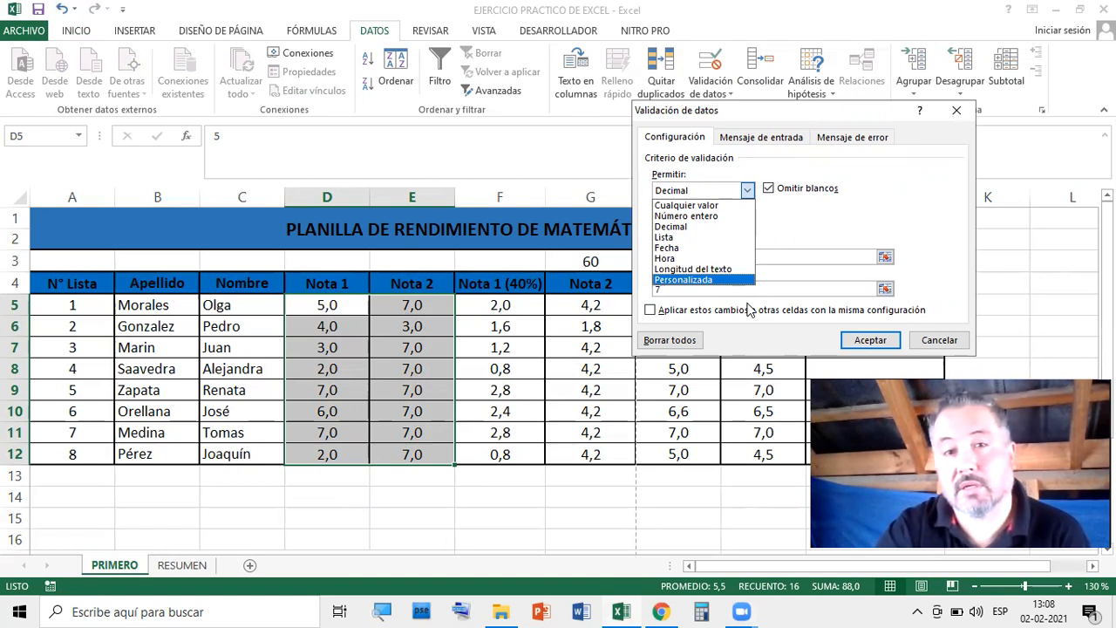
click(721, 190)
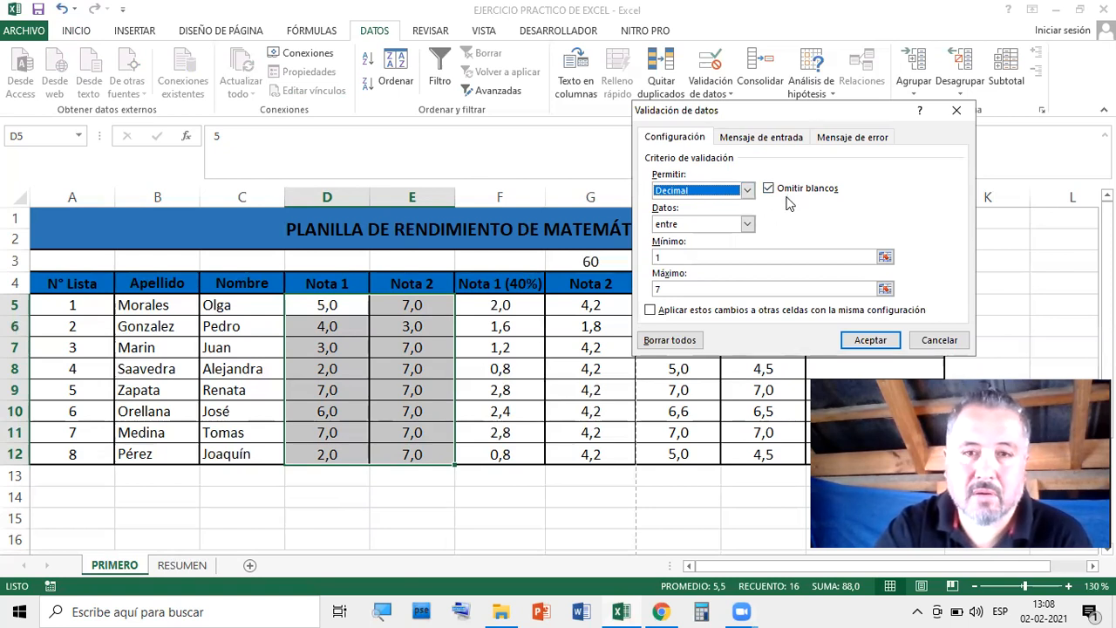
click(747, 225)
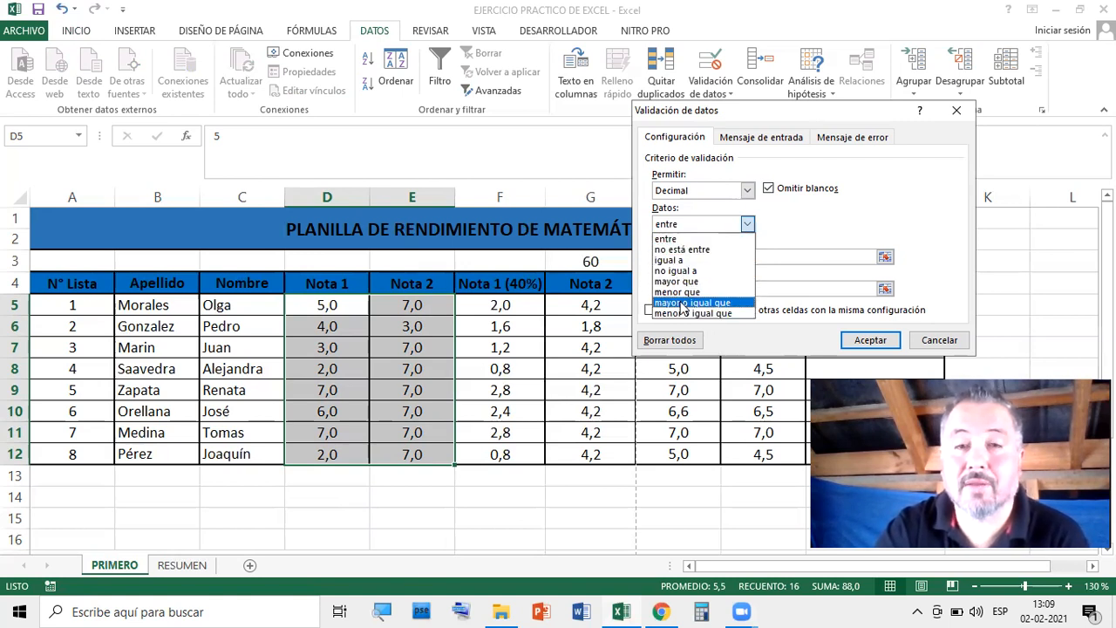
click(698, 241)
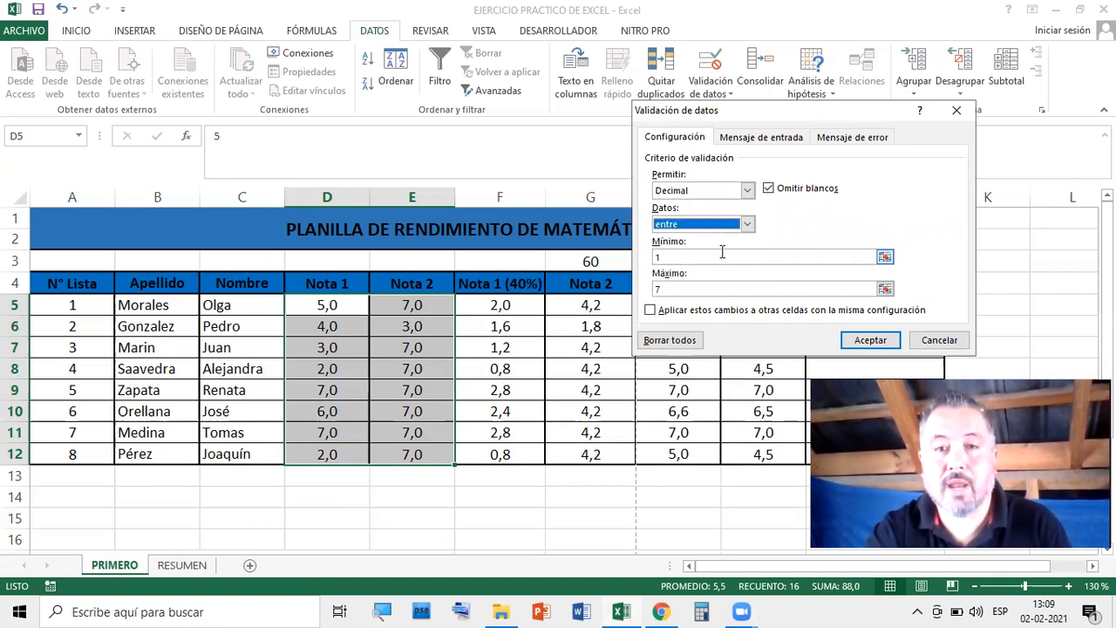
click(667, 258)
click(668, 290)
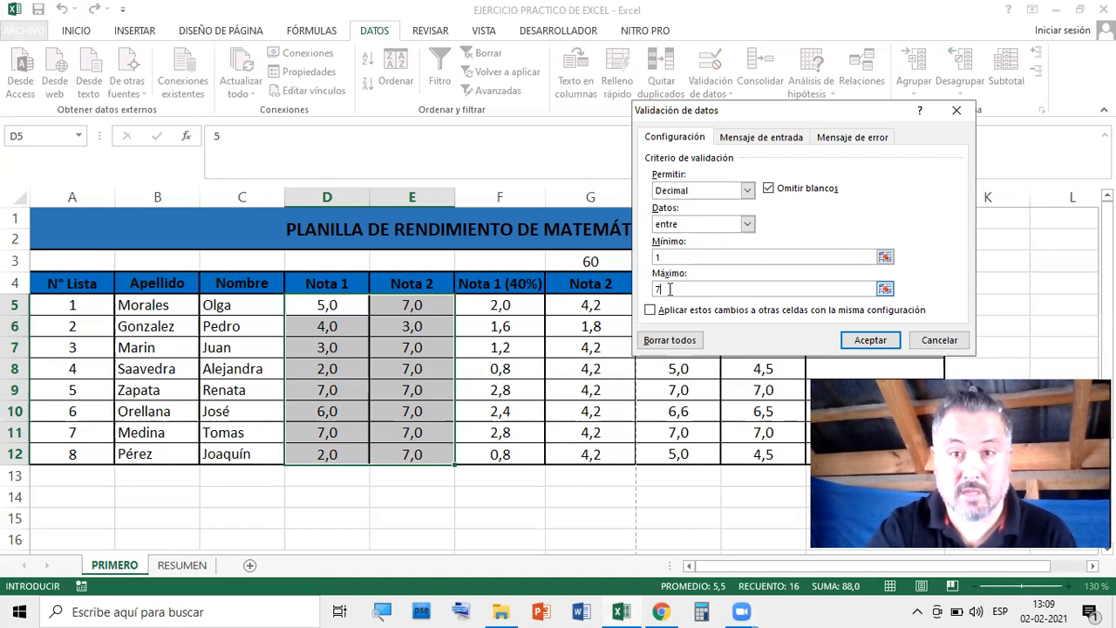
click(777, 134)
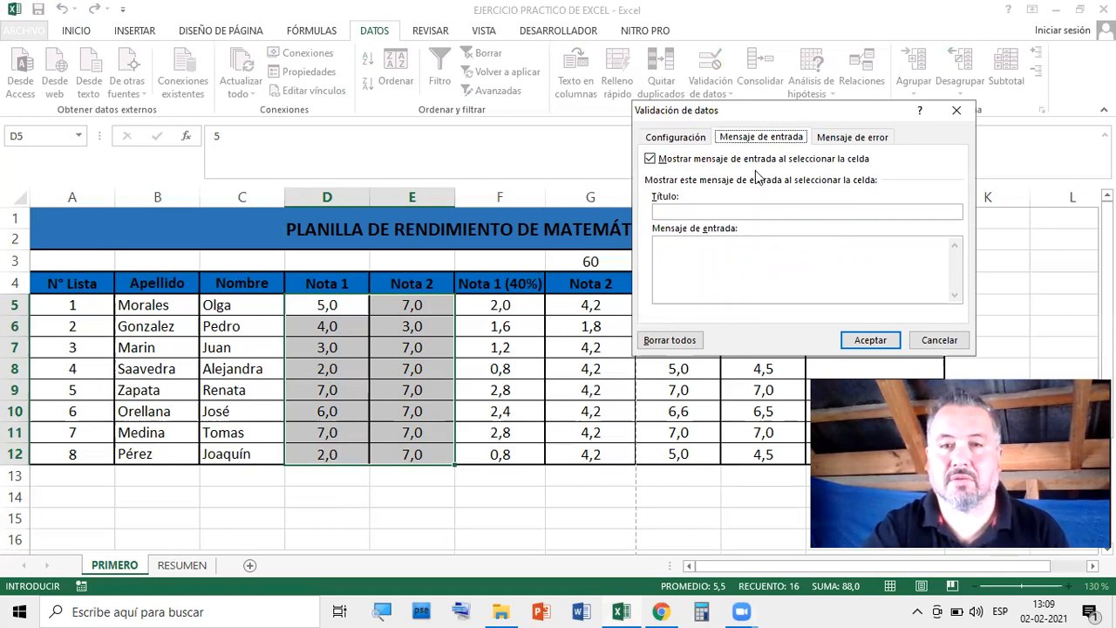
Apply a Detener error alert with a retyped name title and message 'Debe ingresar notas entre 1,0 y 7,0'
click(875, 144)
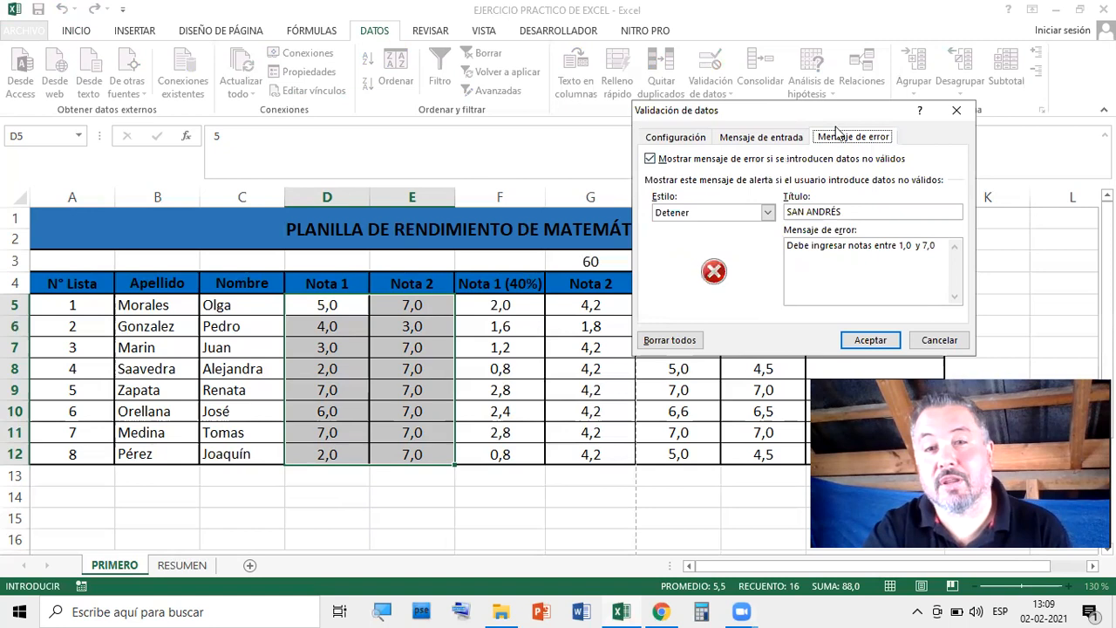
drag(835, 110, 811, 89)
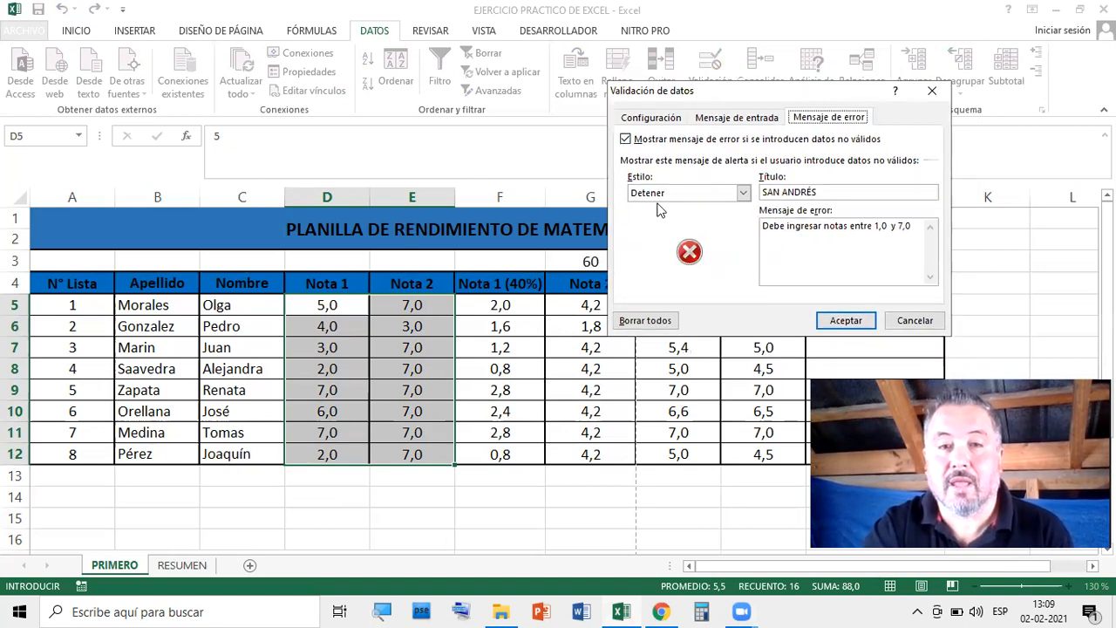
click(744, 193)
click(744, 195)
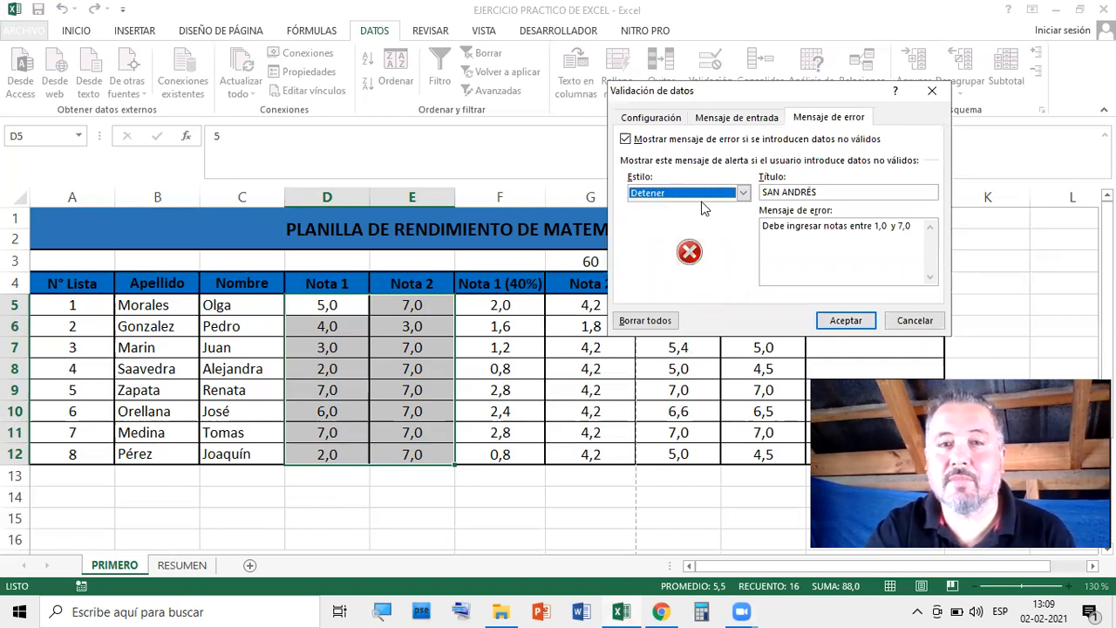
click(851, 191)
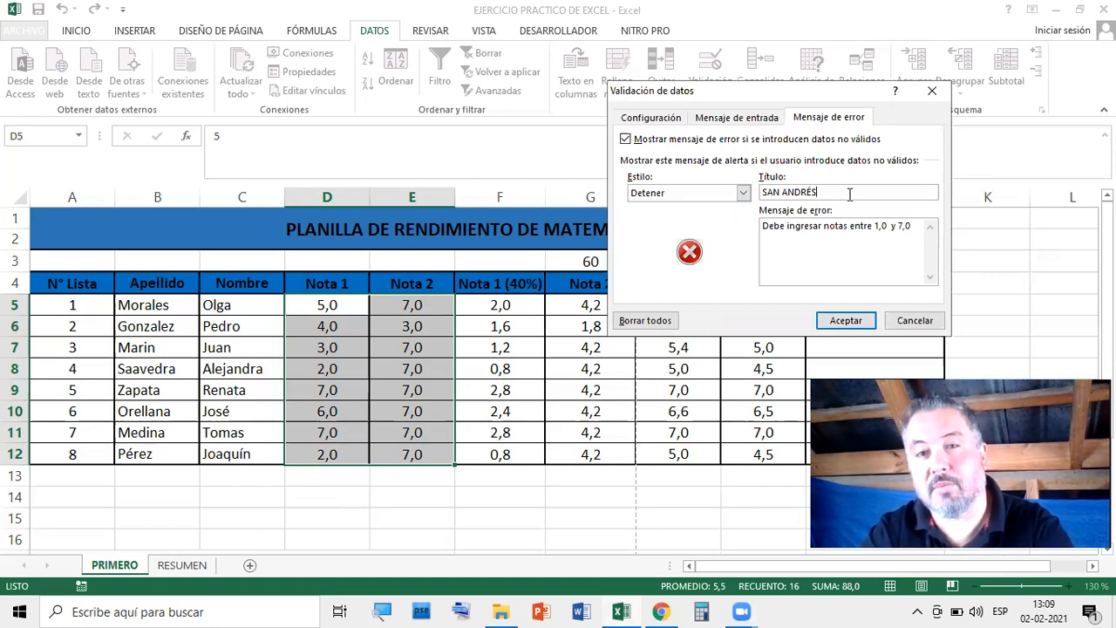
drag(773, 205, 761, 200)
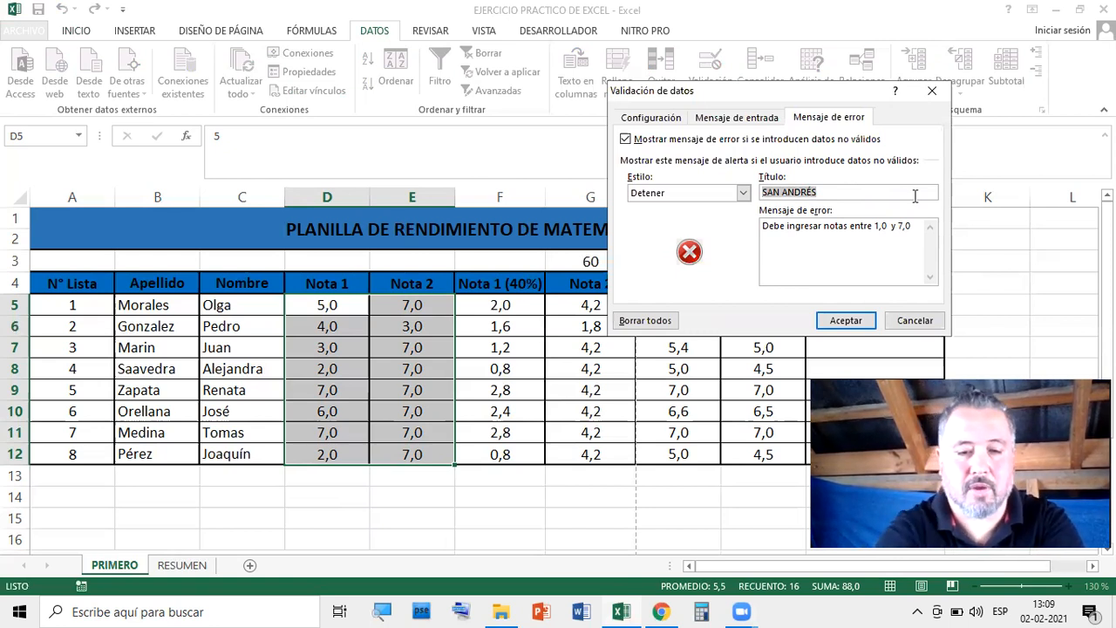
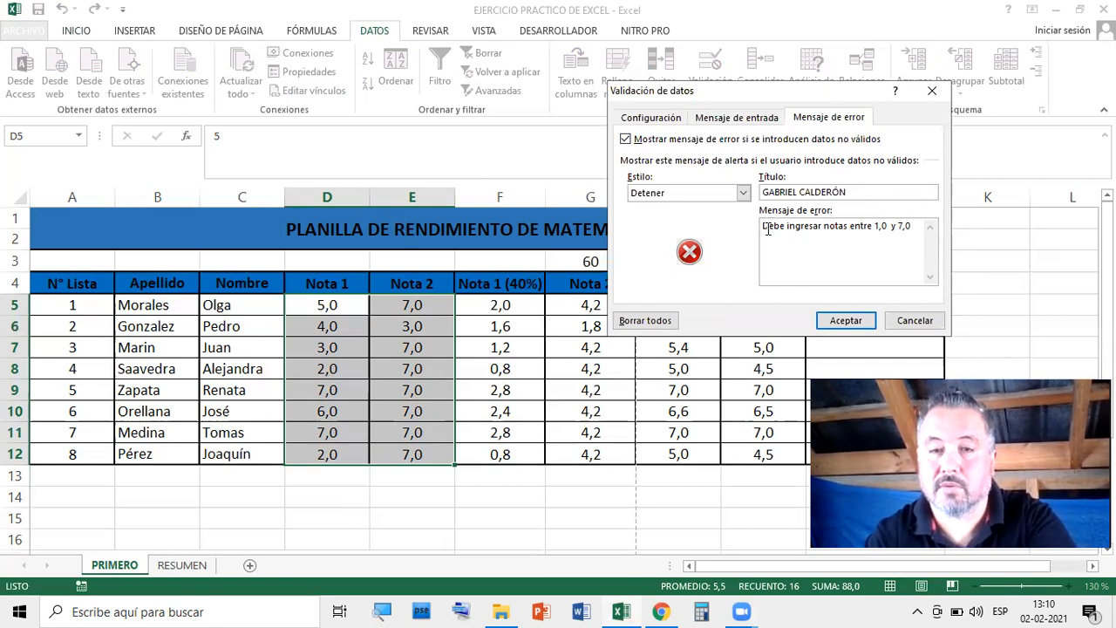
drag(763, 227, 913, 227)
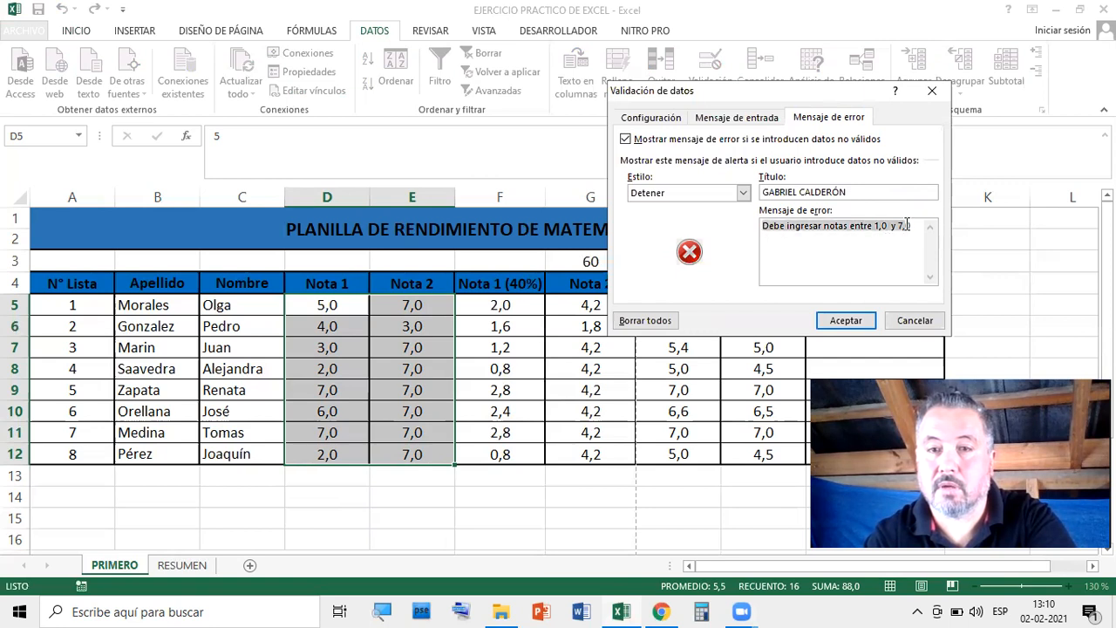
key(End)
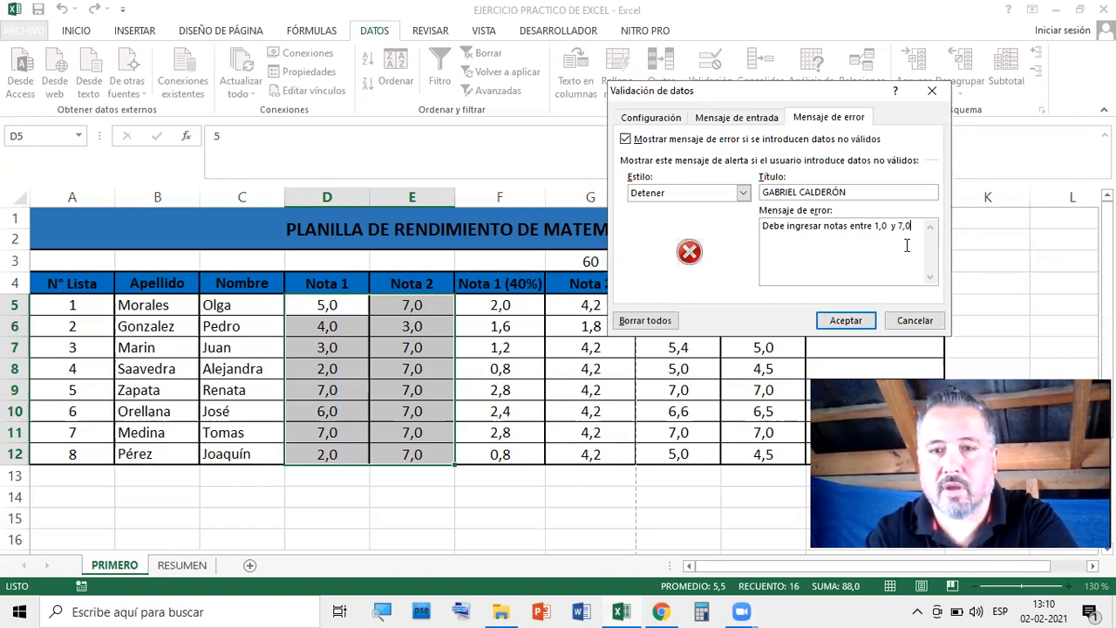
click(856, 321)
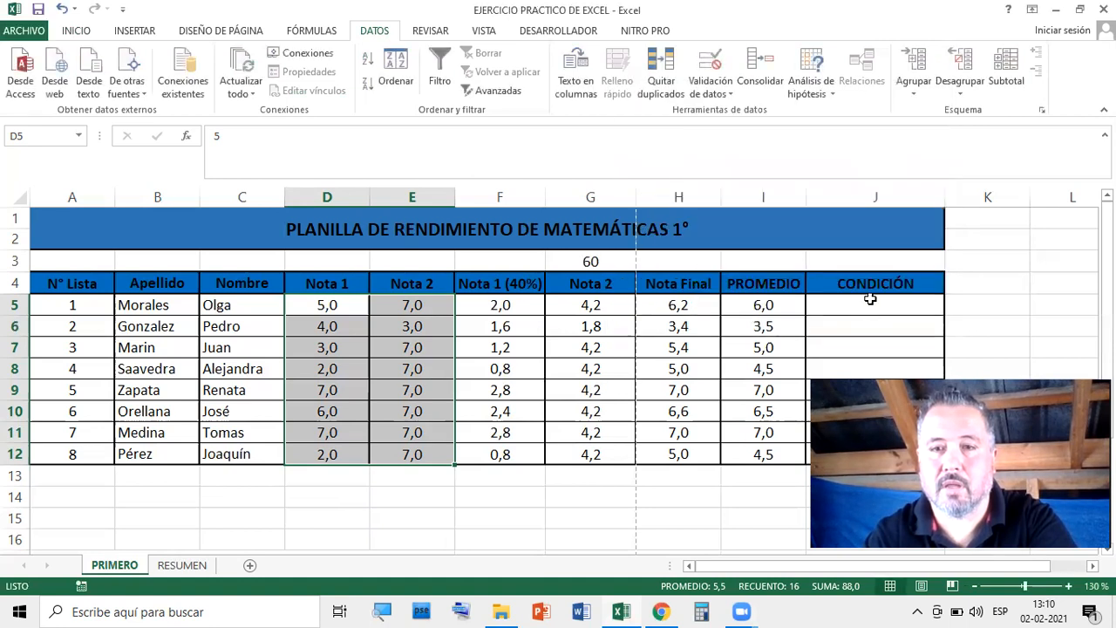
Enter 8 in D5, retry after the stop alert, and enter 7 instead
click(994, 261)
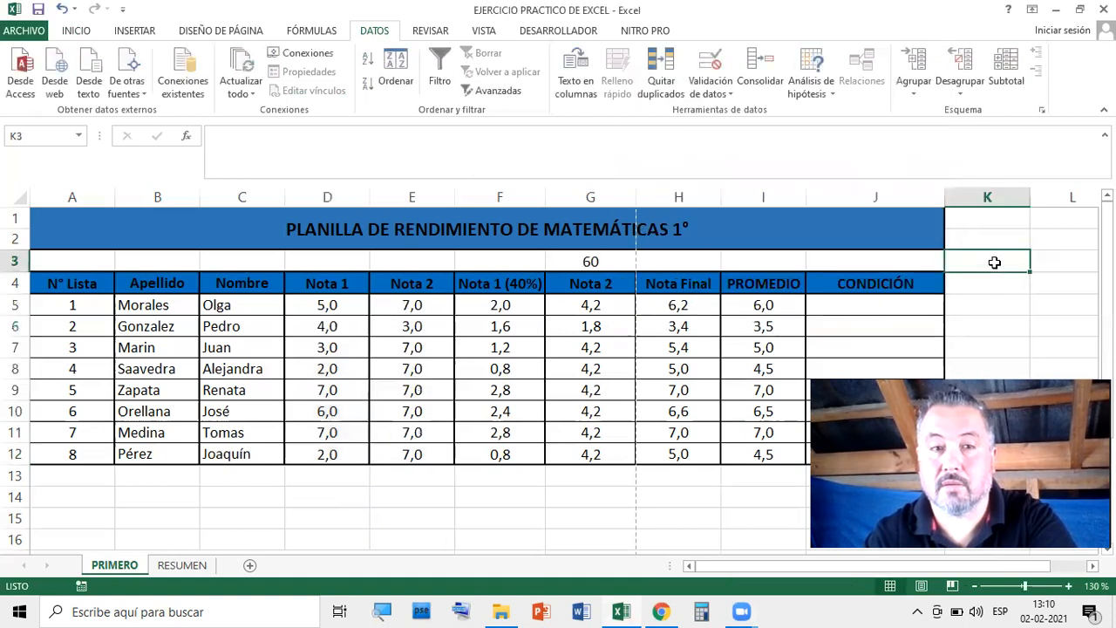
click(336, 306)
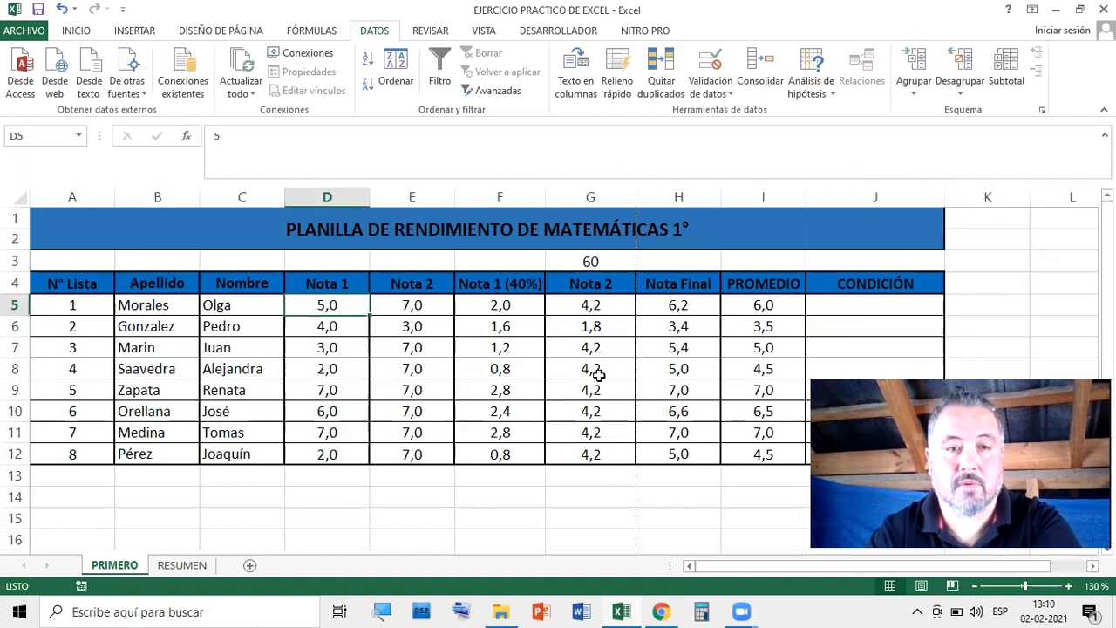
text(8)
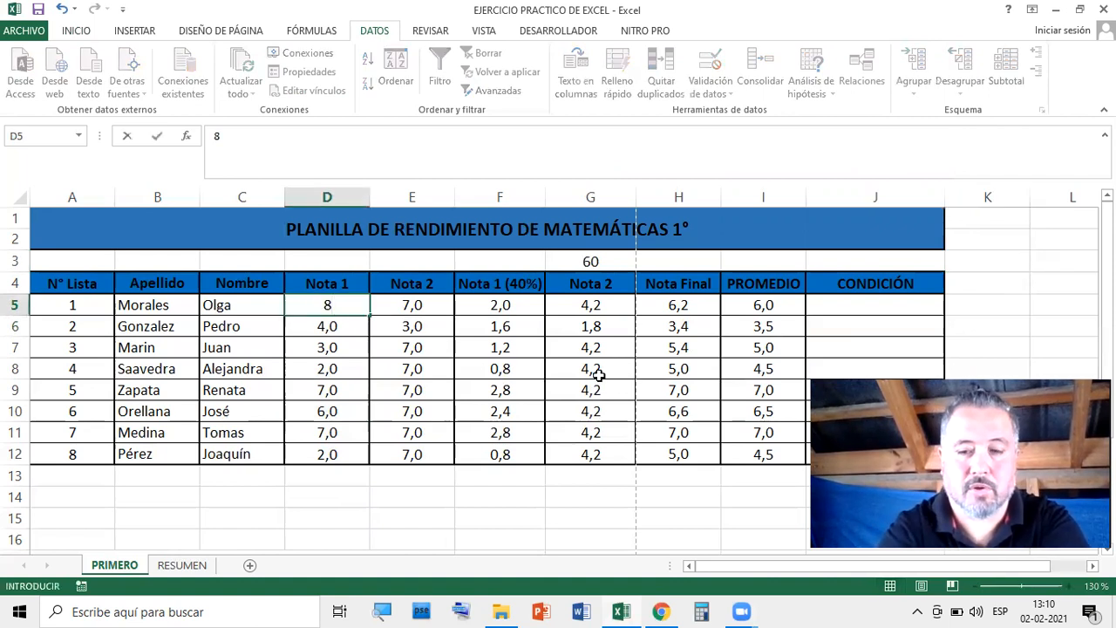
key(Return)
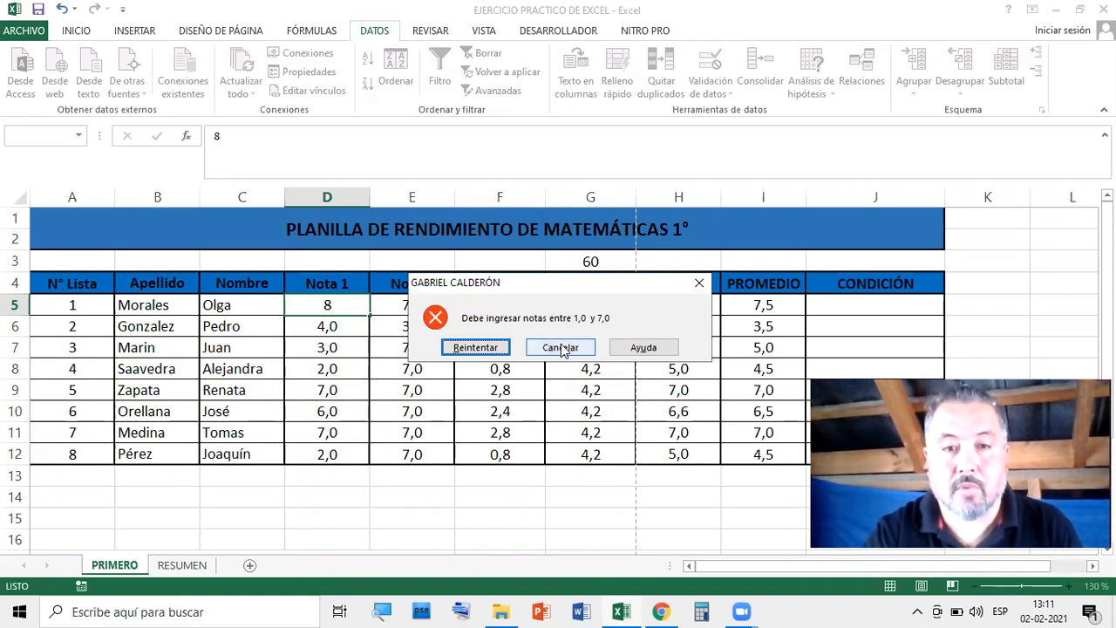
click(485, 349)
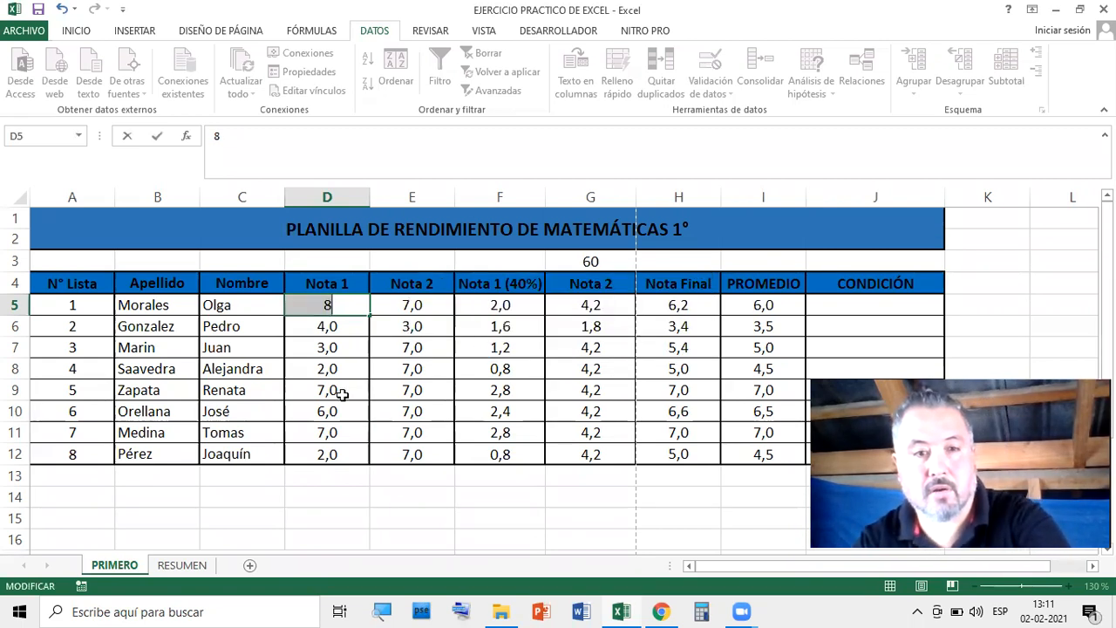
text(7)
key(Return)
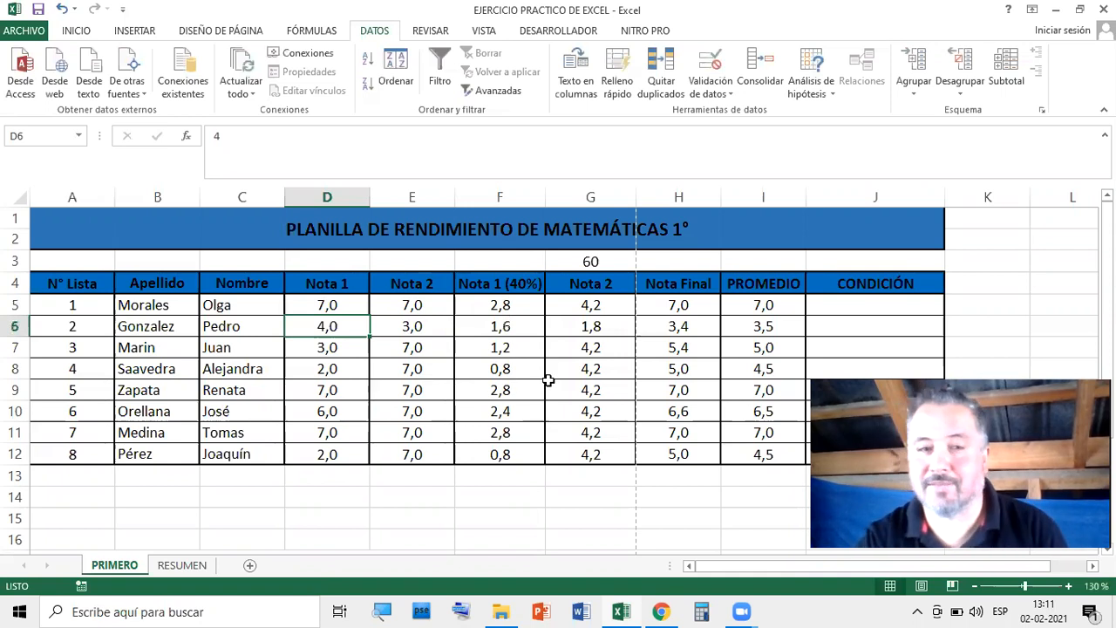
Extend the validation to all of D5:F12 and change its alert style to Advertencia
drag(316, 303, 523, 454)
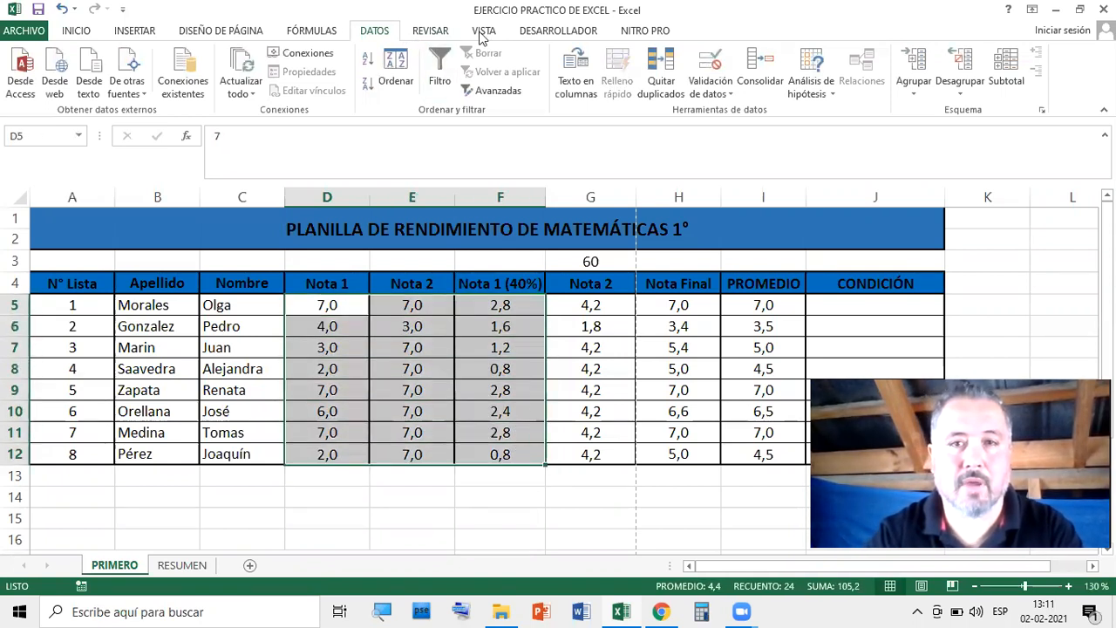
click(719, 93)
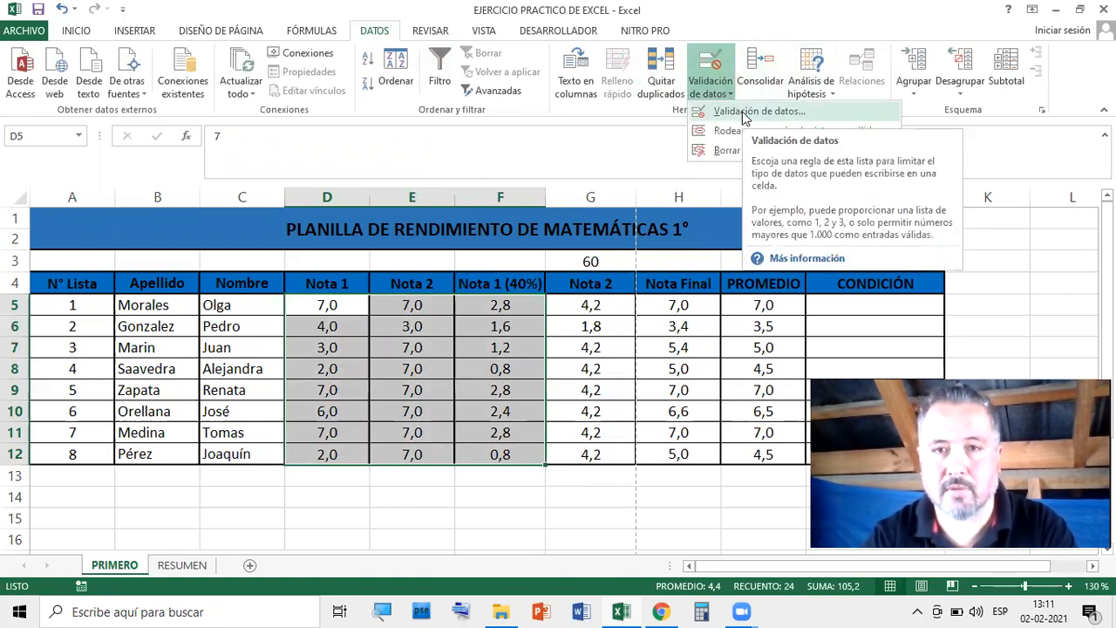
click(745, 111)
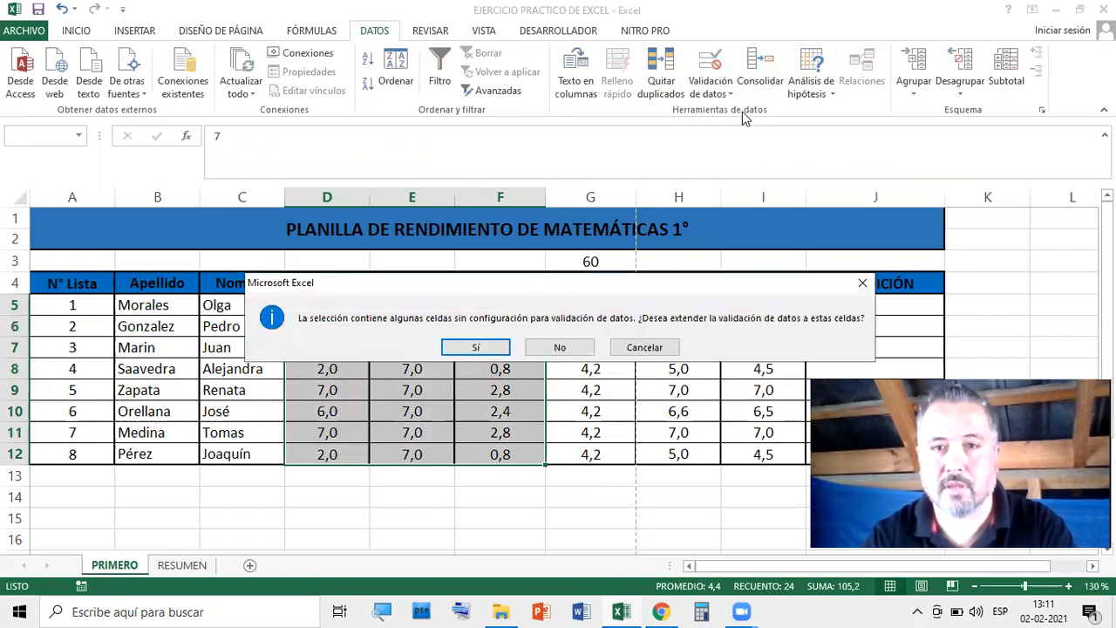
click(475, 348)
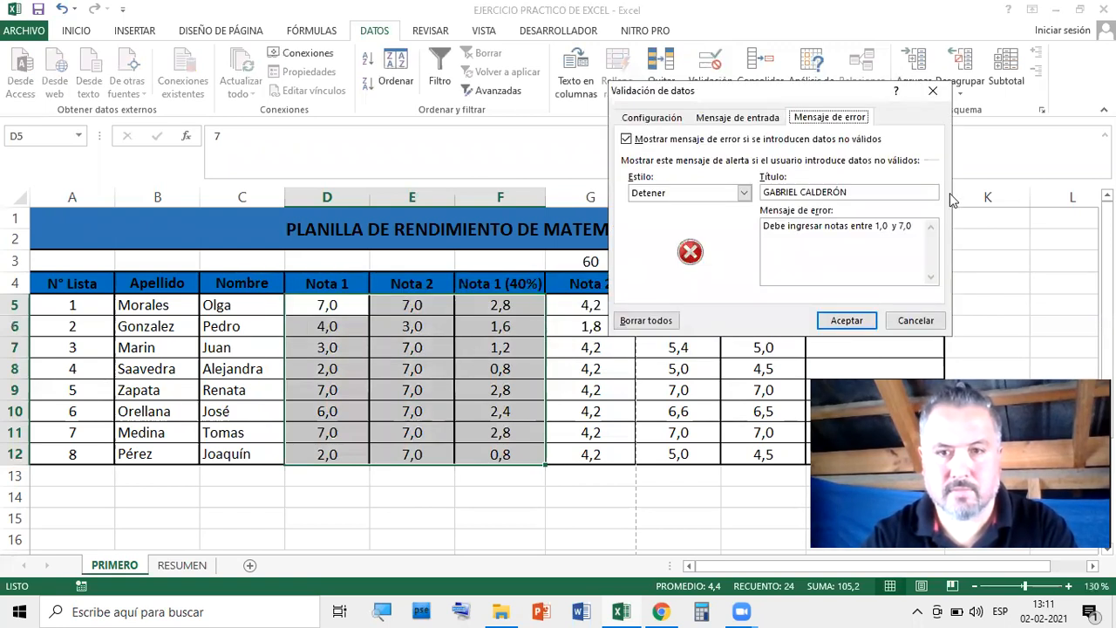
click(744, 193)
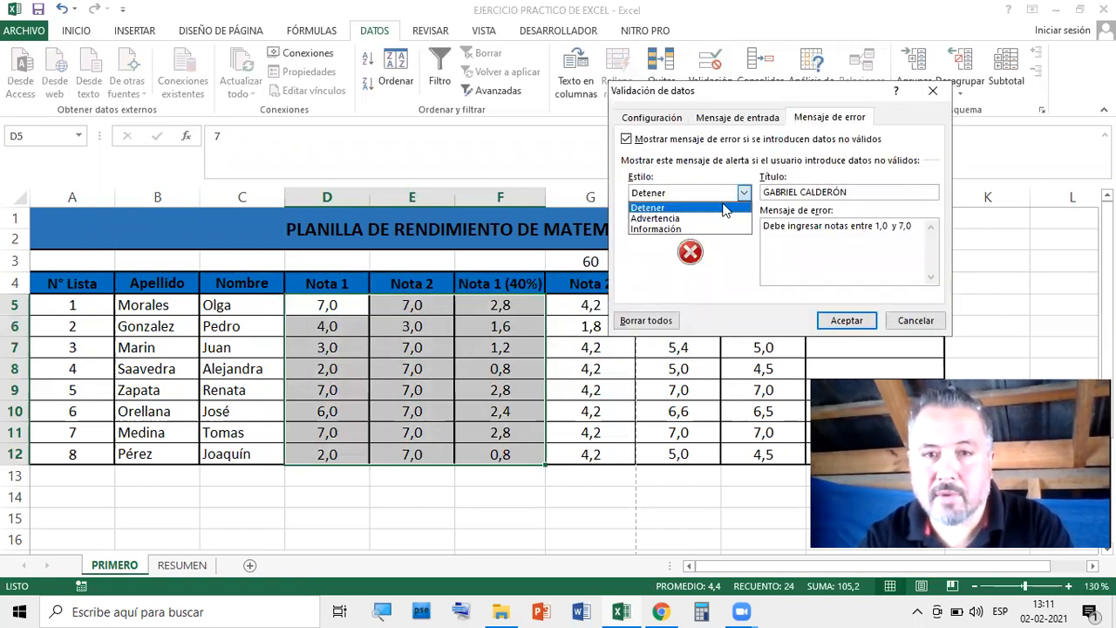
click(684, 223)
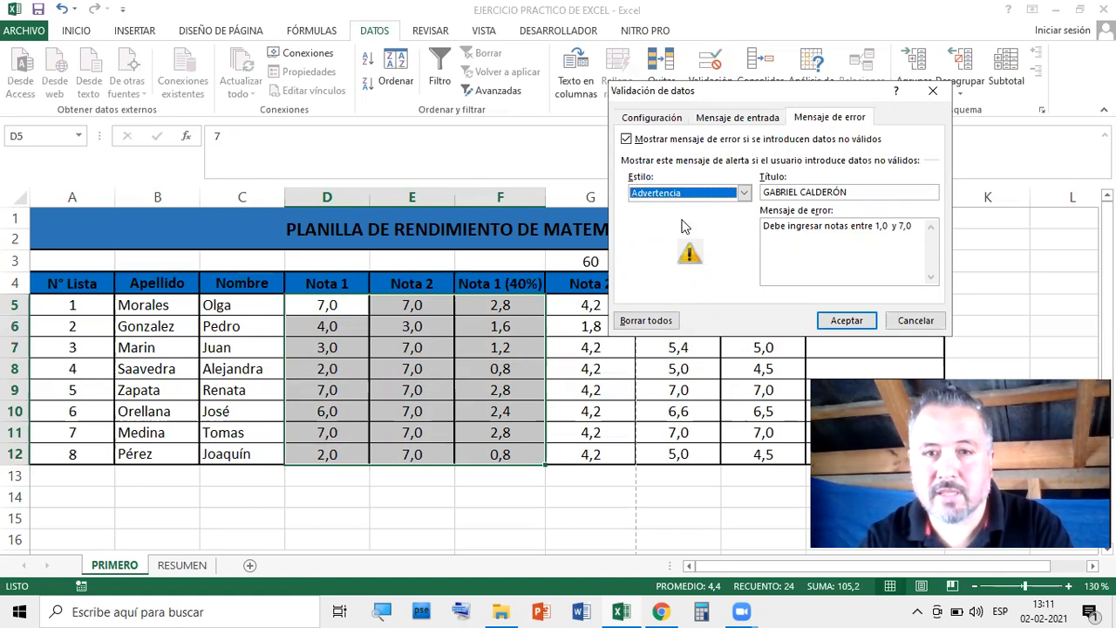
click(860, 320)
Test the warning with 8 in D5, cancel, restore 7, and reselect D5:E12
click(347, 311)
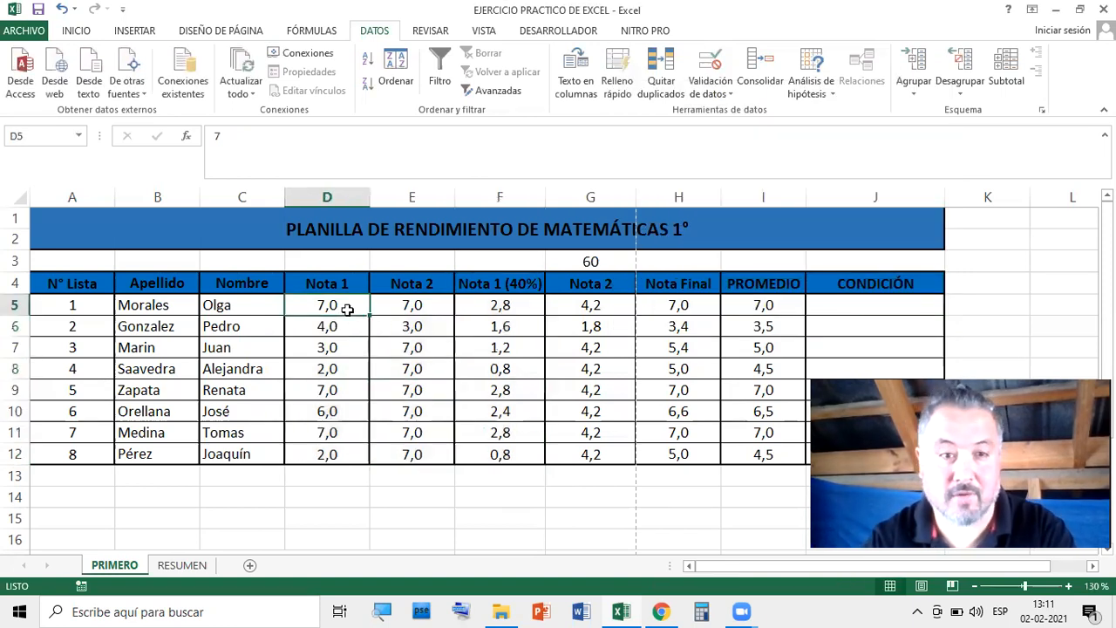
double_click(349, 311)
key(BackSpace)
text(8)
key(Return)
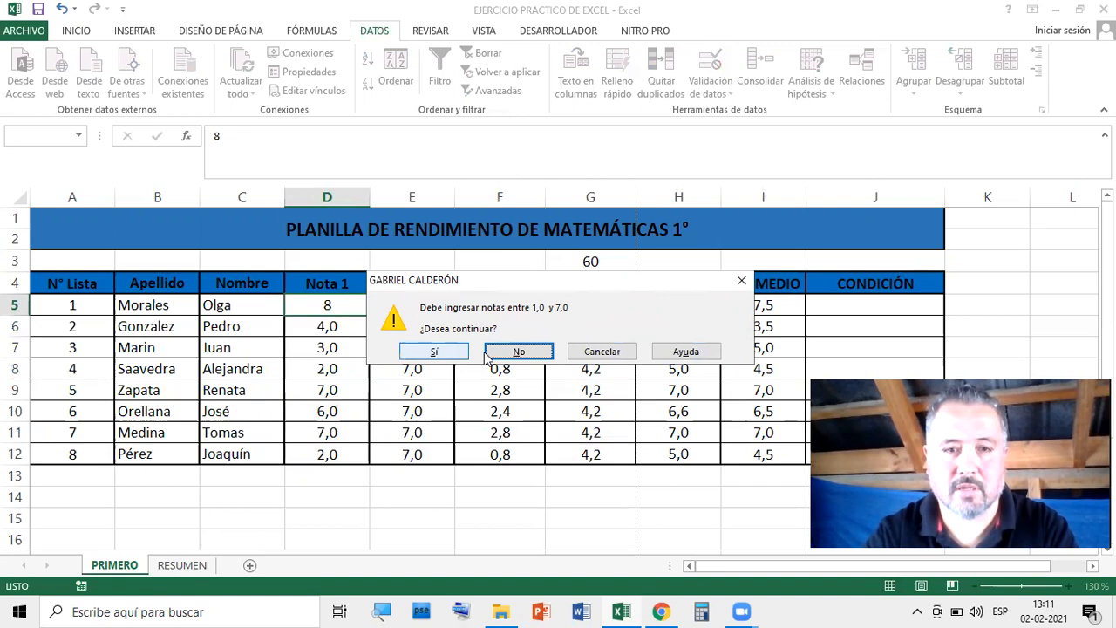
click(514, 352)
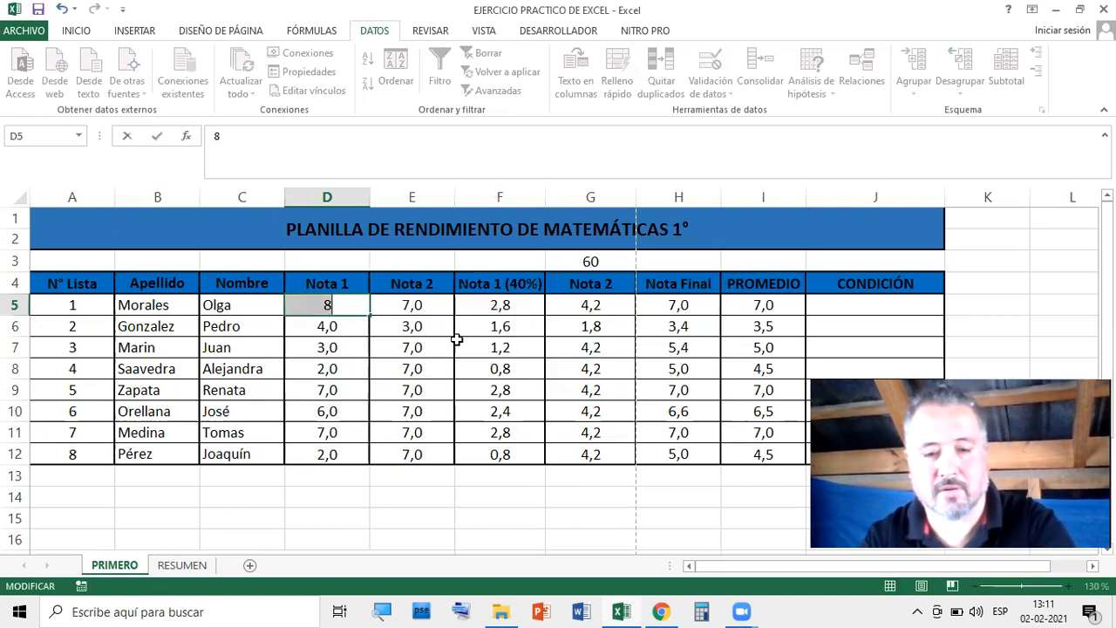
key(BackSpace)
text(7)
key(Return)
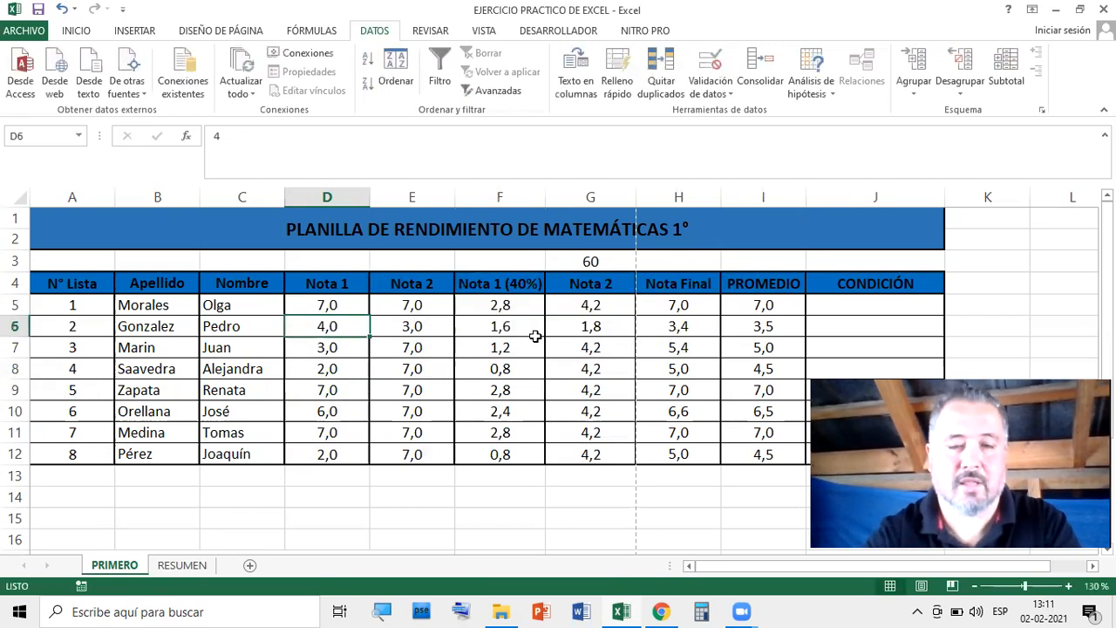
drag(323, 304, 432, 443)
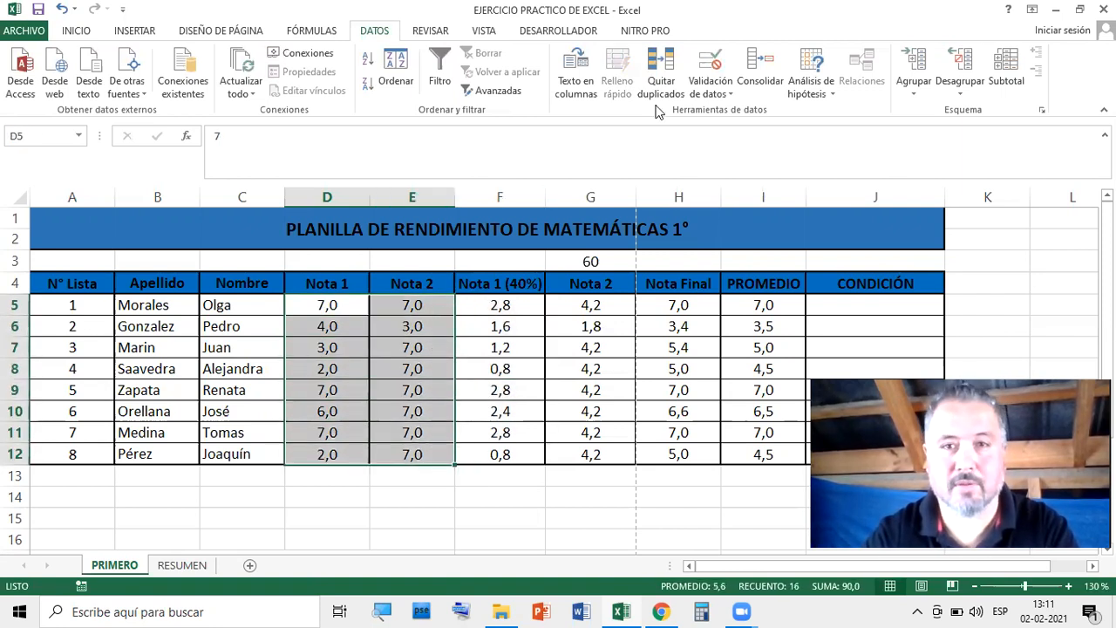
Set the D5:E12 validation's error alert style back to Detener and apply it
click(717, 92)
click(749, 113)
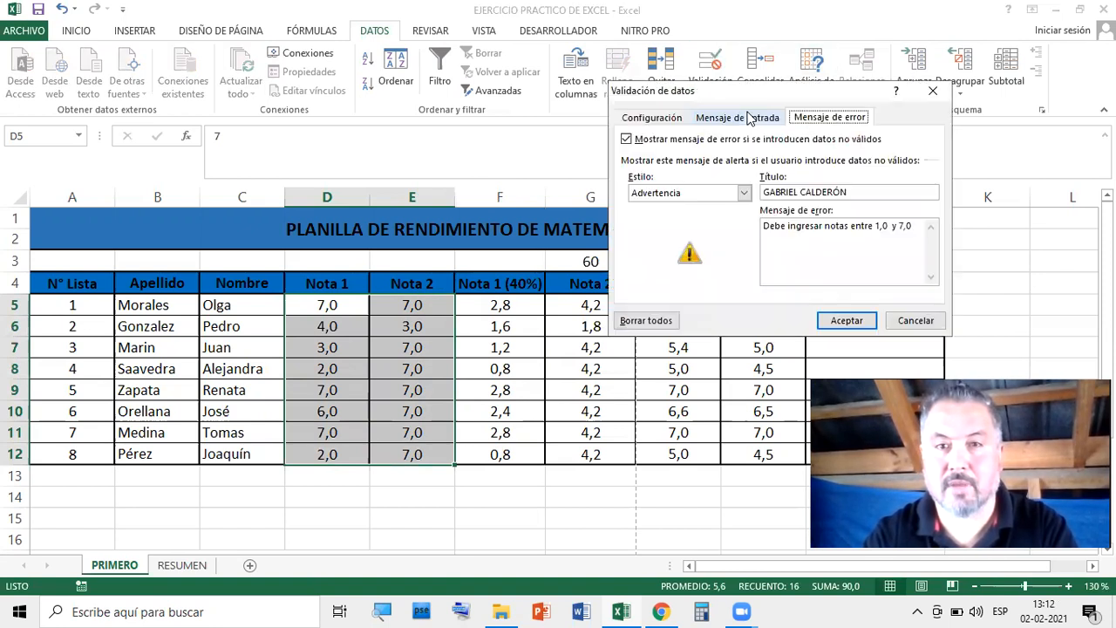
click(743, 193)
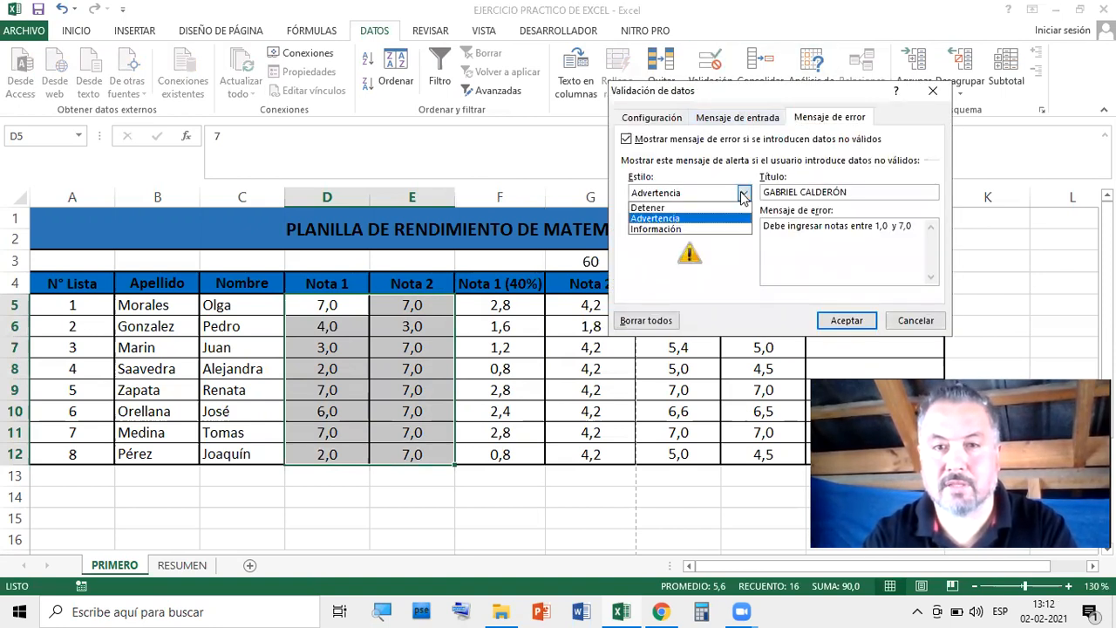
click(690, 208)
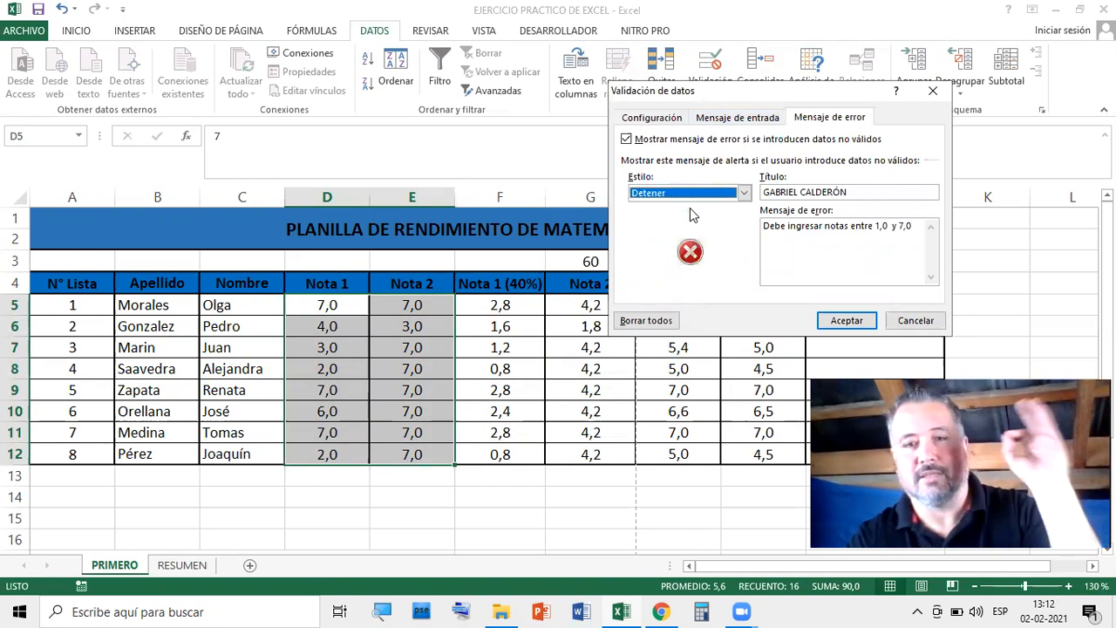
click(847, 321)
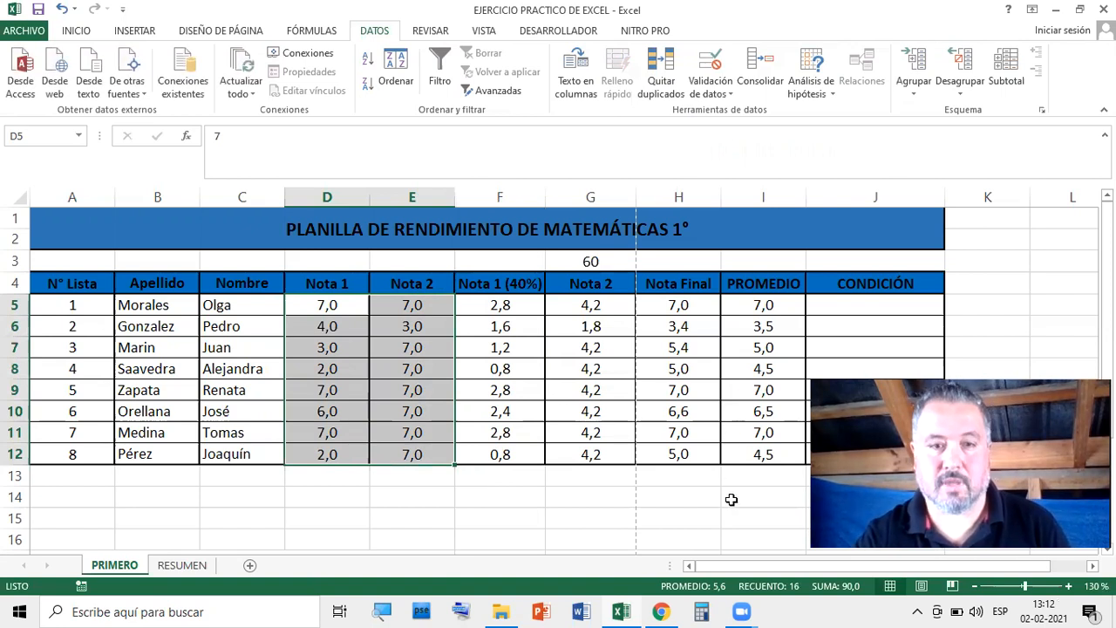
click(731, 499)
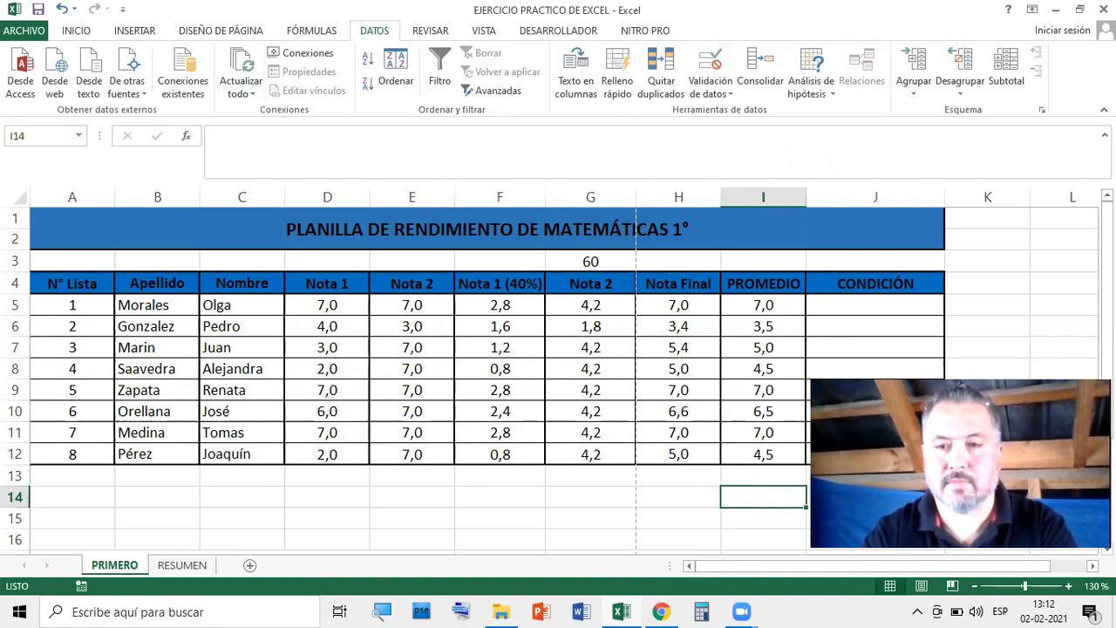
scroll(759, 427, down, 1)
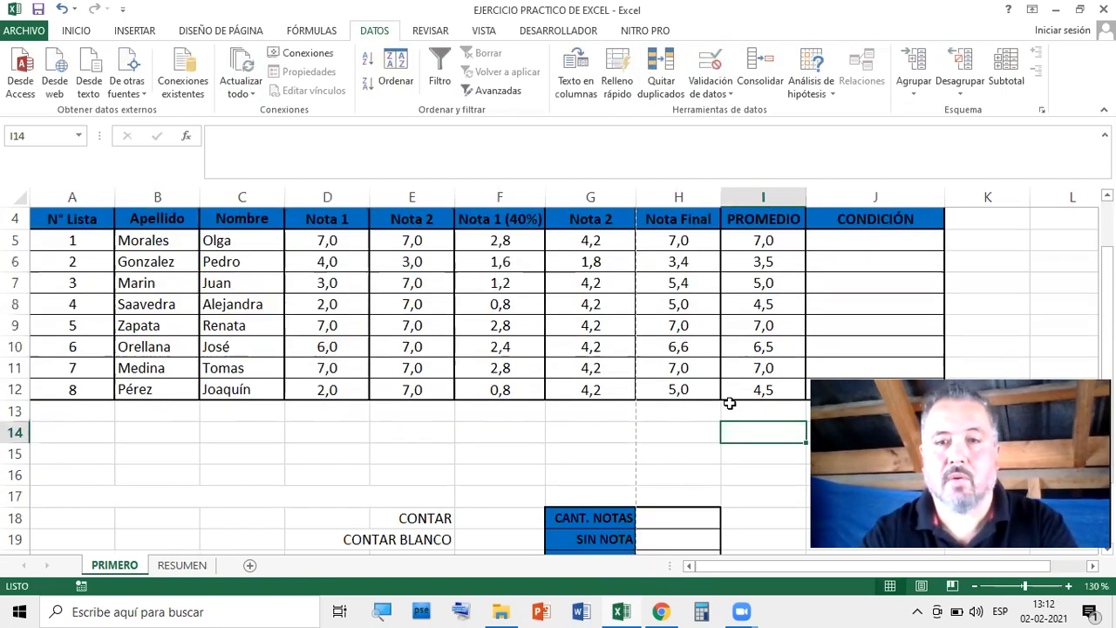
scroll(725, 346, up, 1)
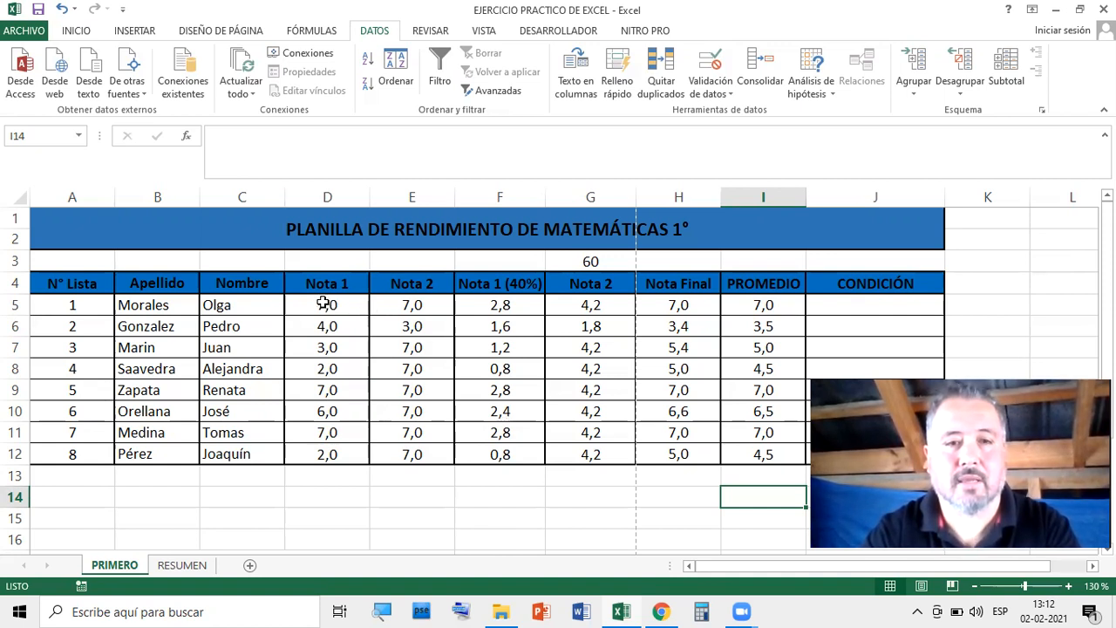
drag(315, 302, 745, 449)
click(1049, 269)
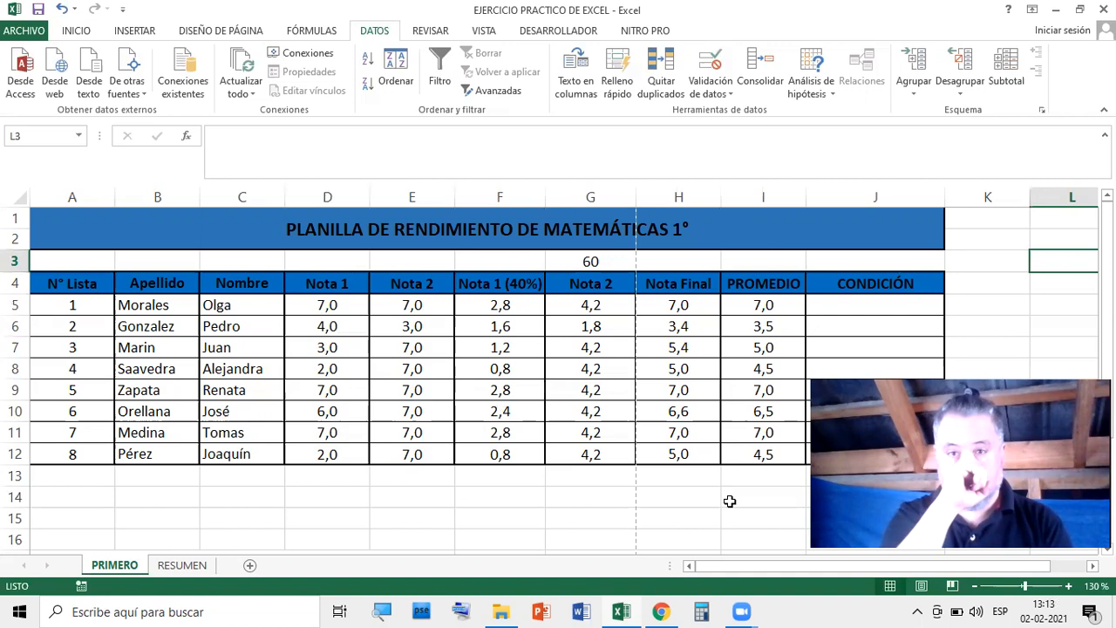
On the INICIO tab, select D5:E12 and add H5:I12 to the selection
click(77, 31)
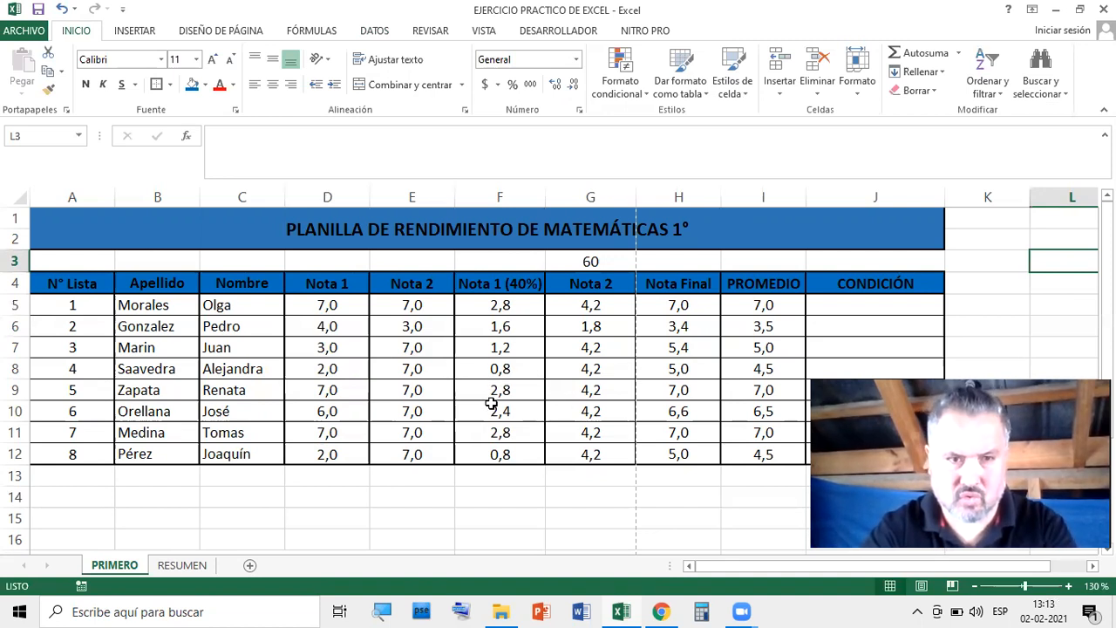
drag(327, 305, 418, 444)
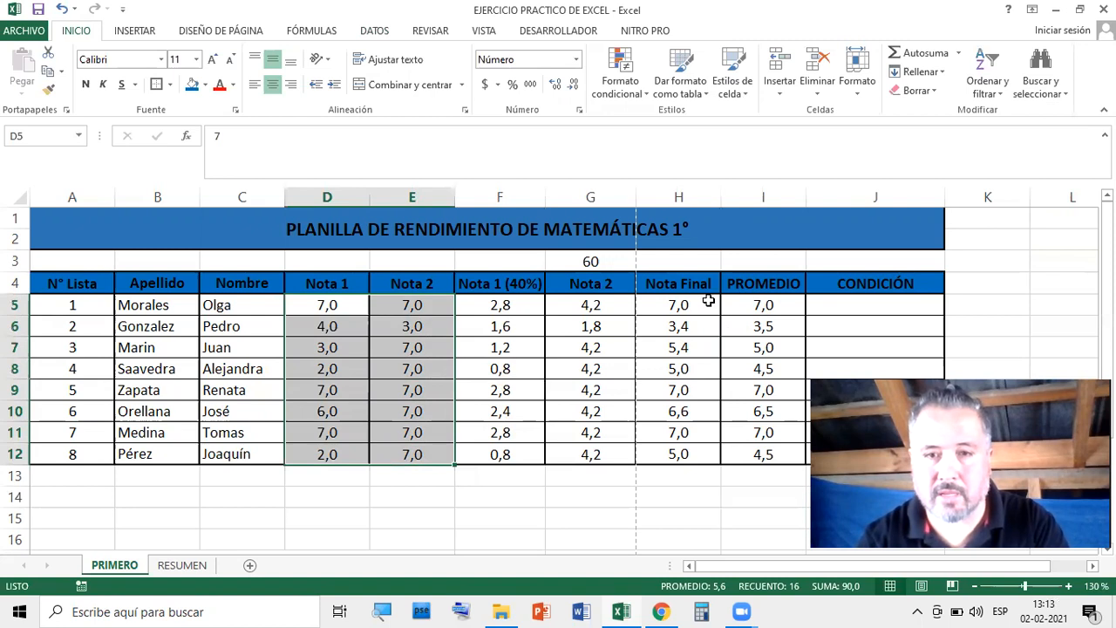
mouse_move(674, 304)
mouse_down()
mouse_move(722, 305)
mouse_move(759, 369)
mouse_move(761, 451)
mouse_up()
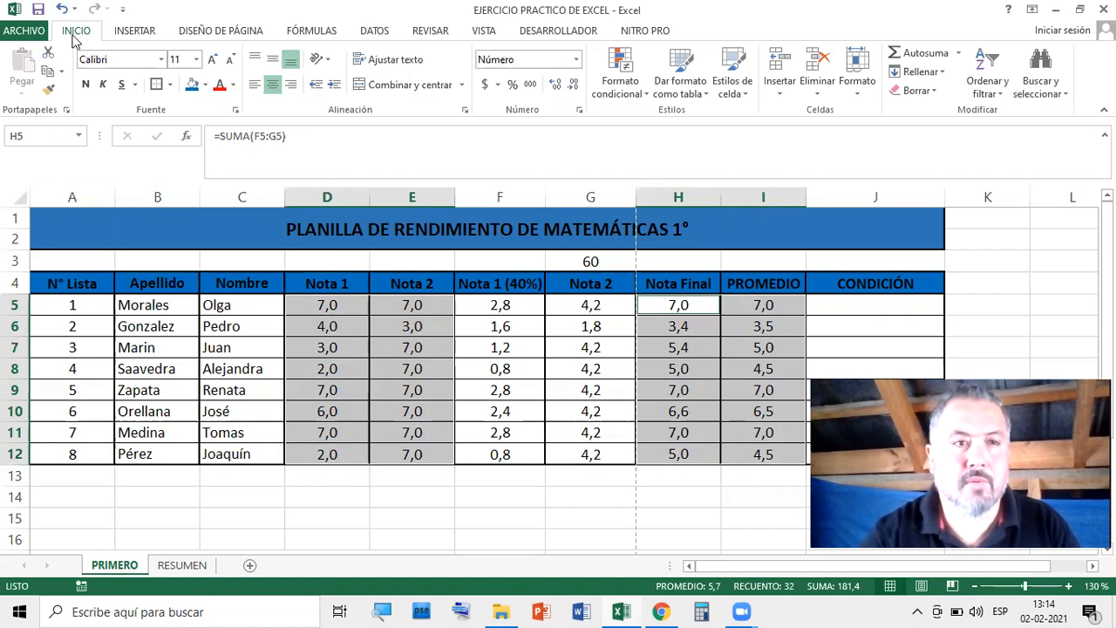
Start an Es menor que highlight rule for the selected grades with value 4
click(647, 97)
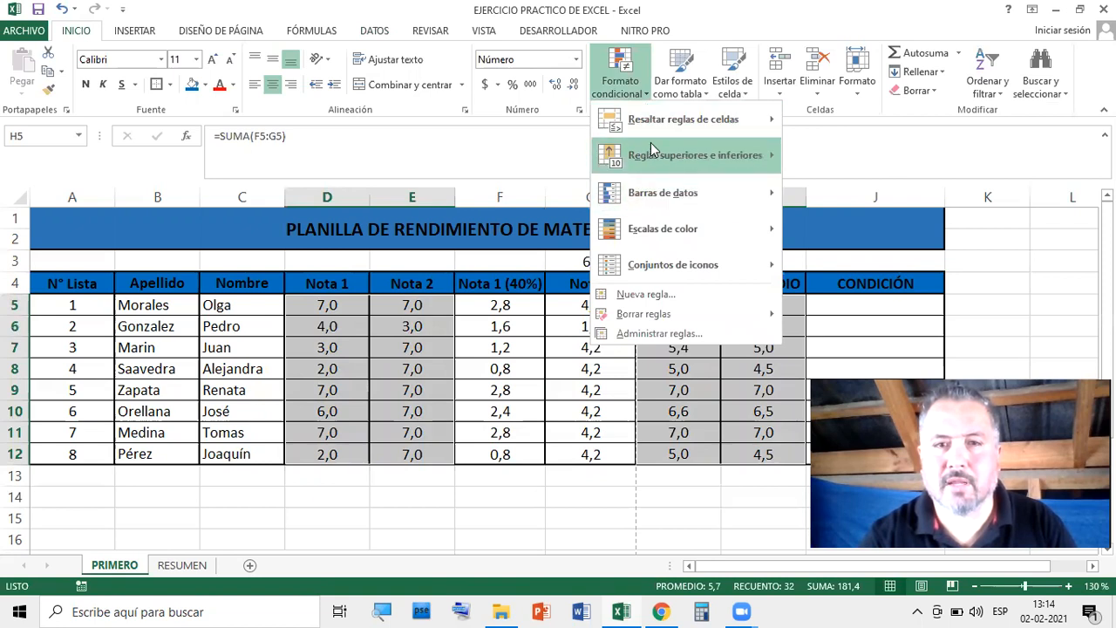
mouse_move(673, 131)
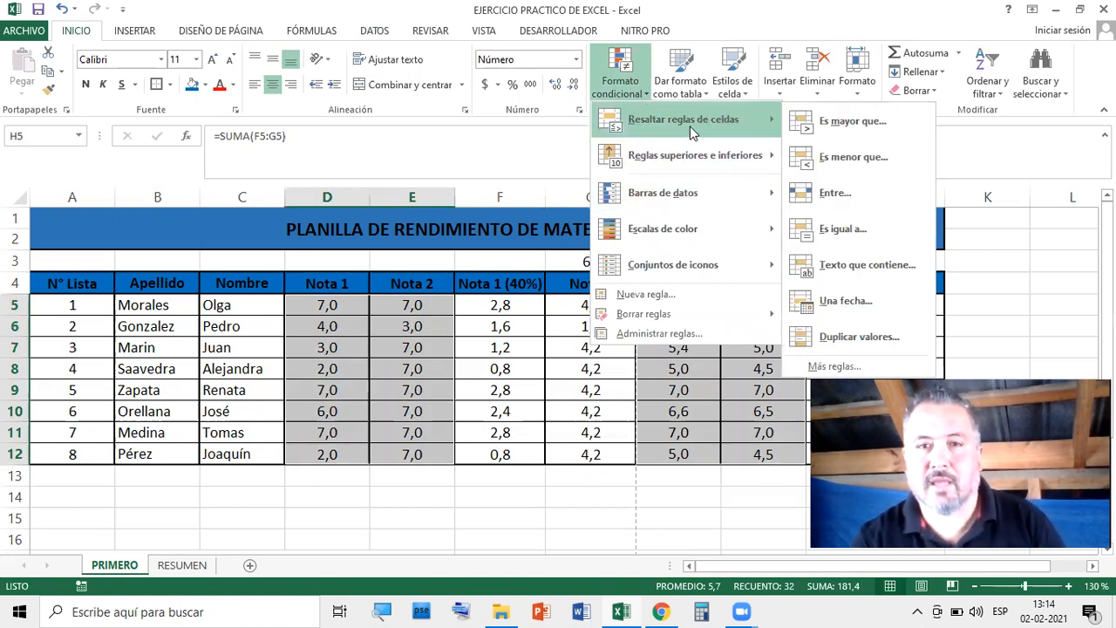
mouse_move(694, 166)
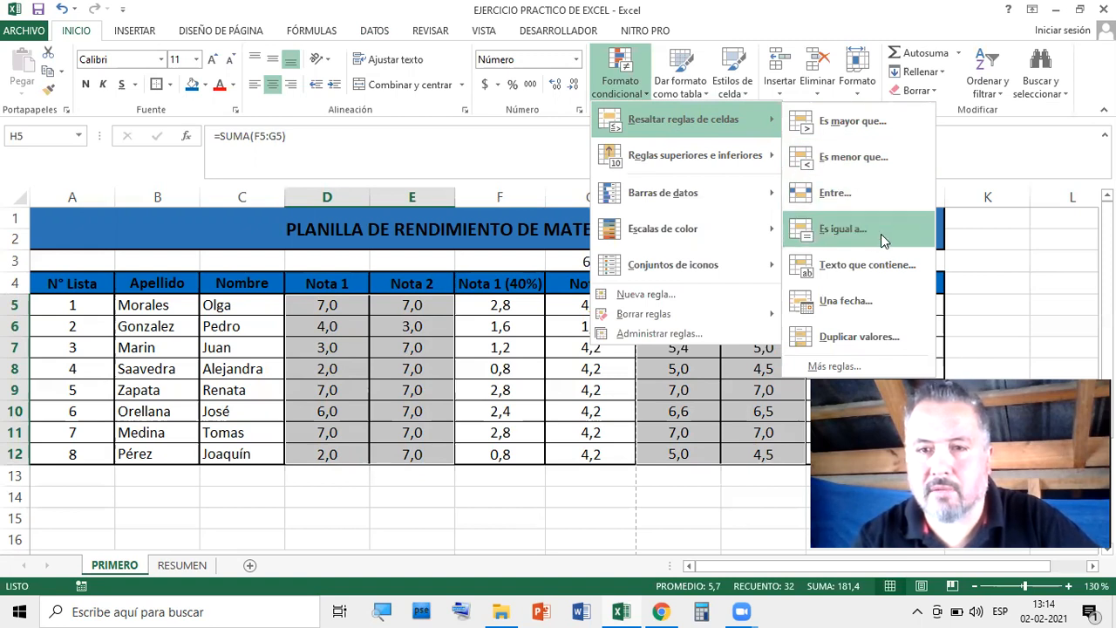
click(847, 162)
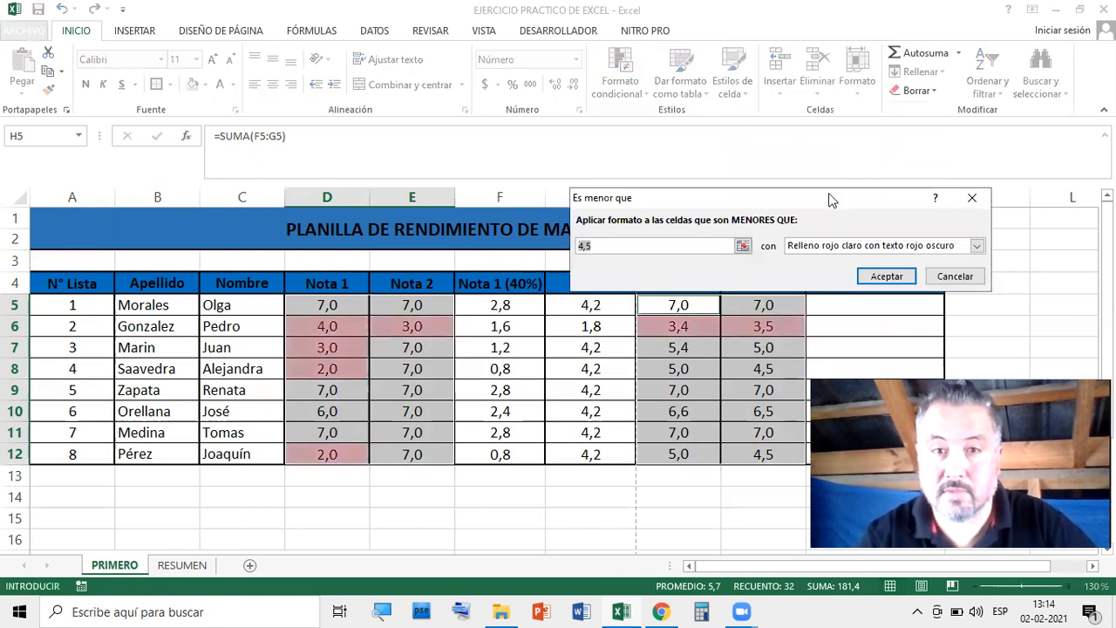
drag(828, 193, 735, 59)
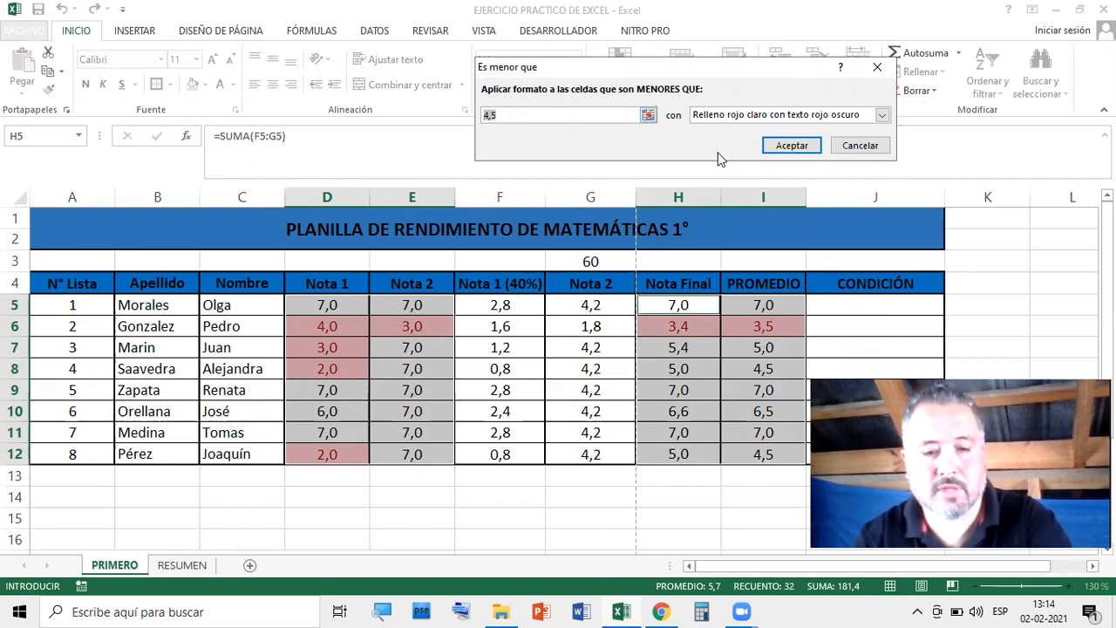
text(4)
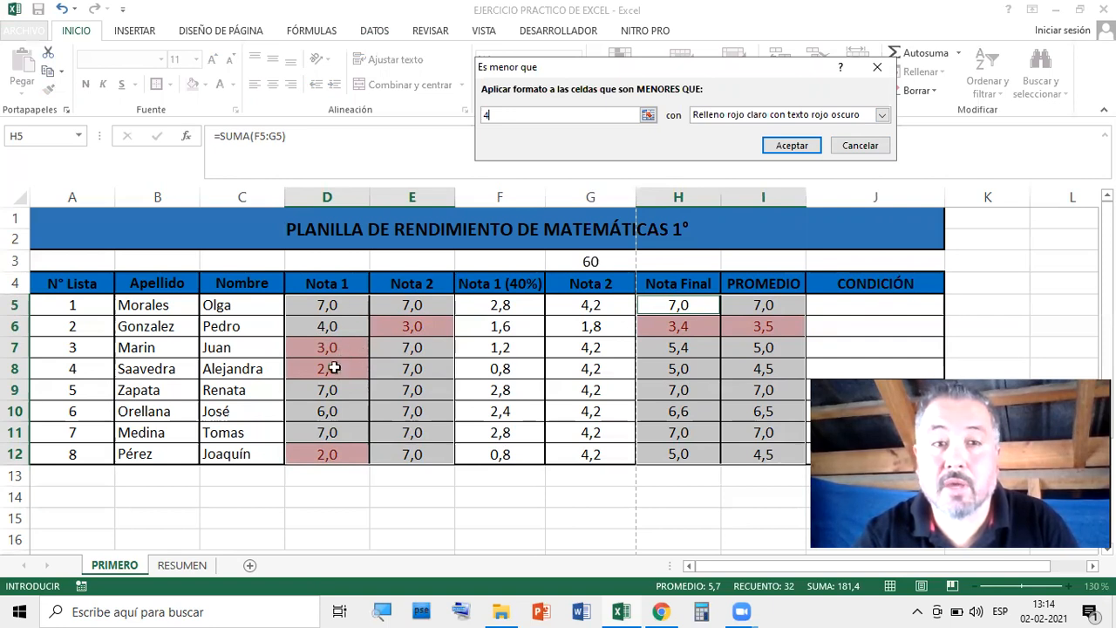
Preview the yellow, light red and red-text formats and inspect the custom format options
click(883, 114)
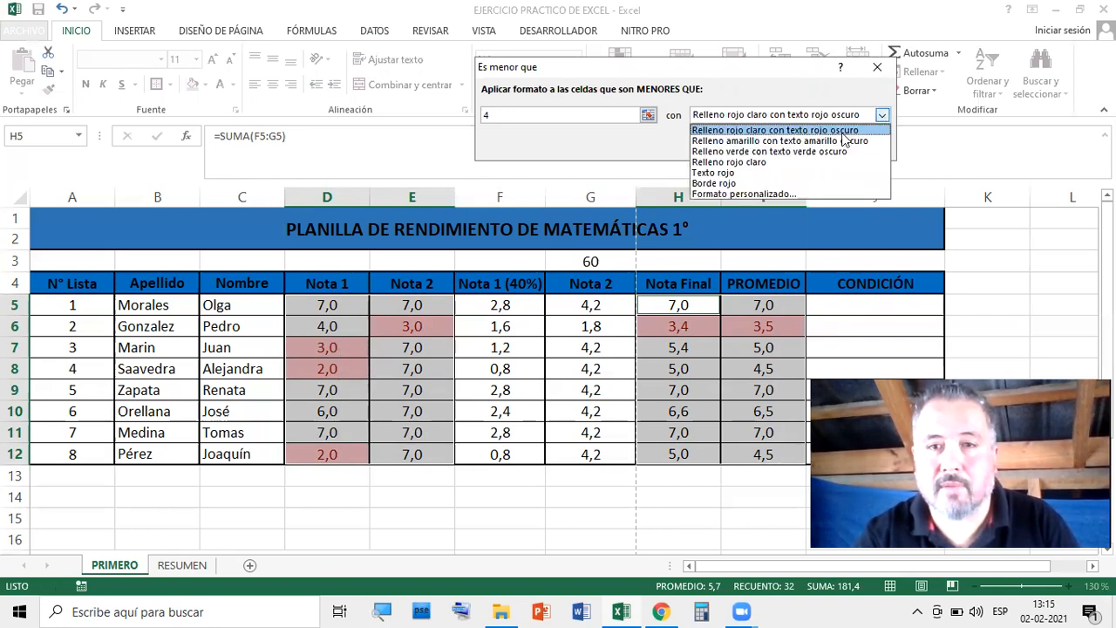
click(824, 142)
click(883, 114)
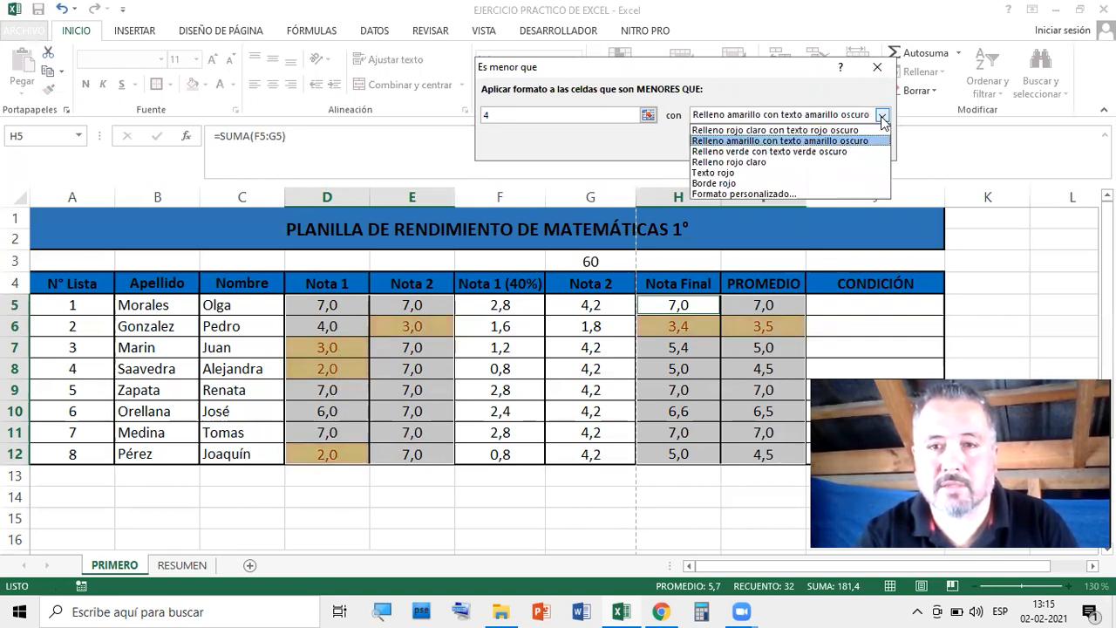
click(762, 164)
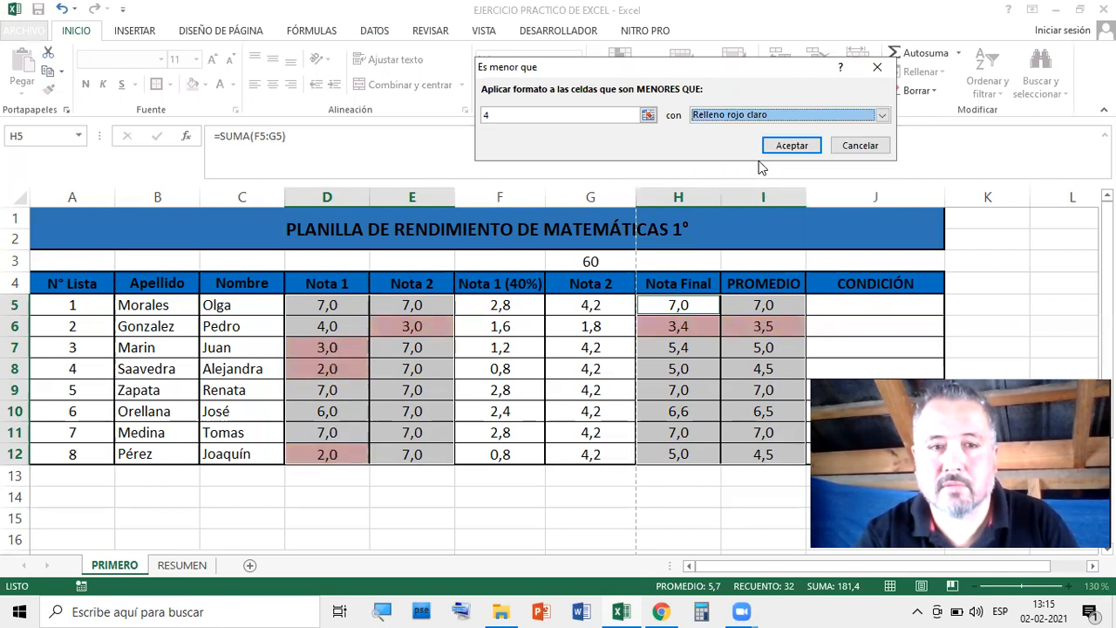
click(883, 117)
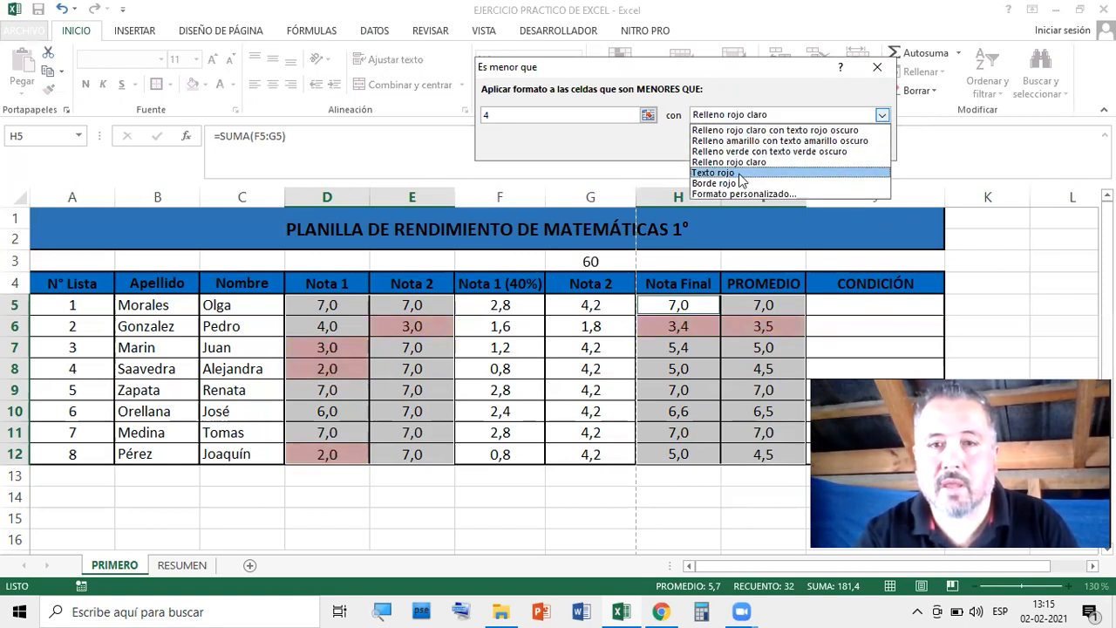
click(740, 175)
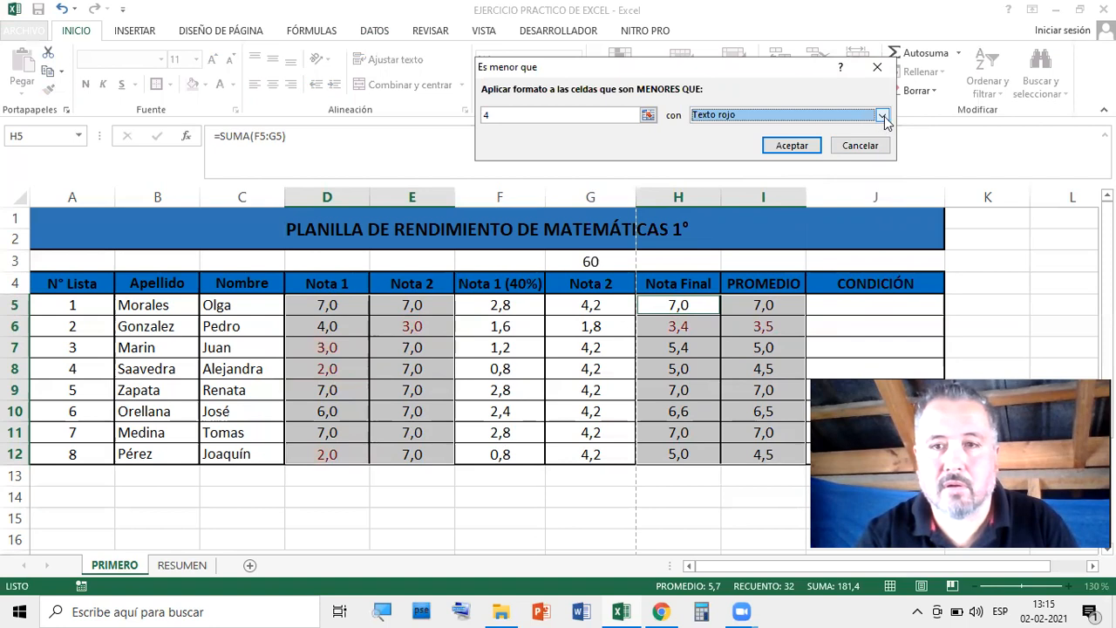
click(883, 117)
click(761, 194)
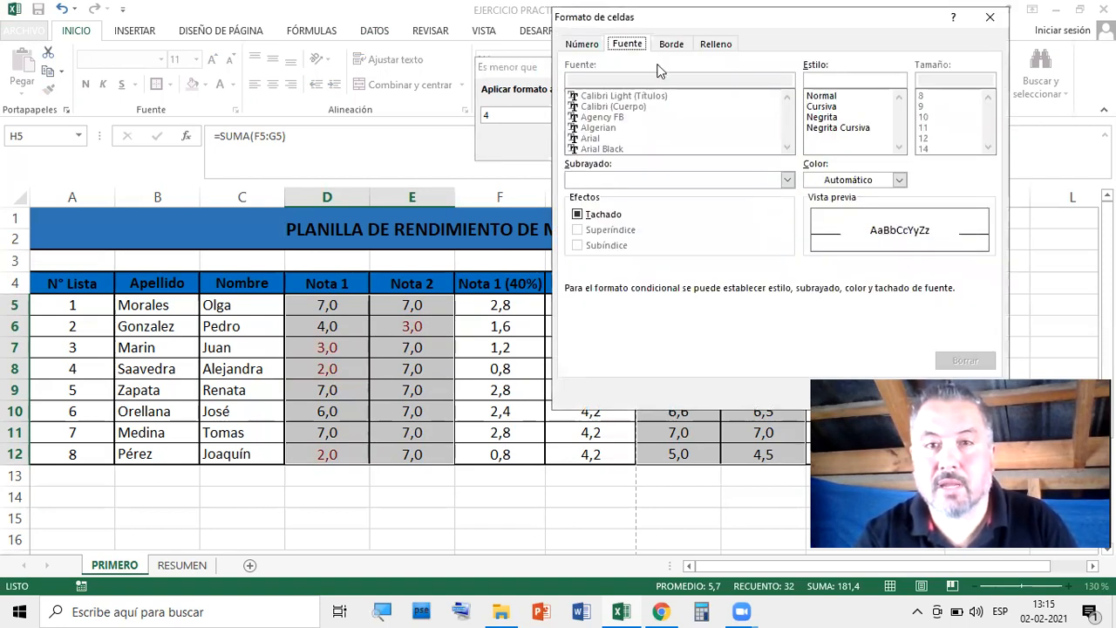
click(673, 46)
click(716, 45)
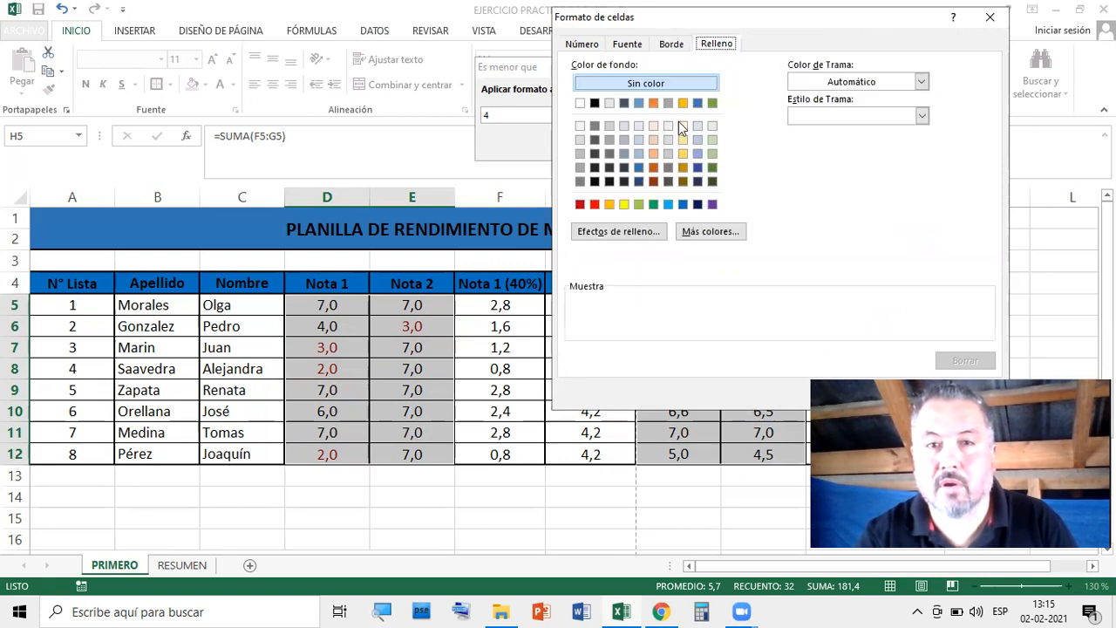
click(595, 48)
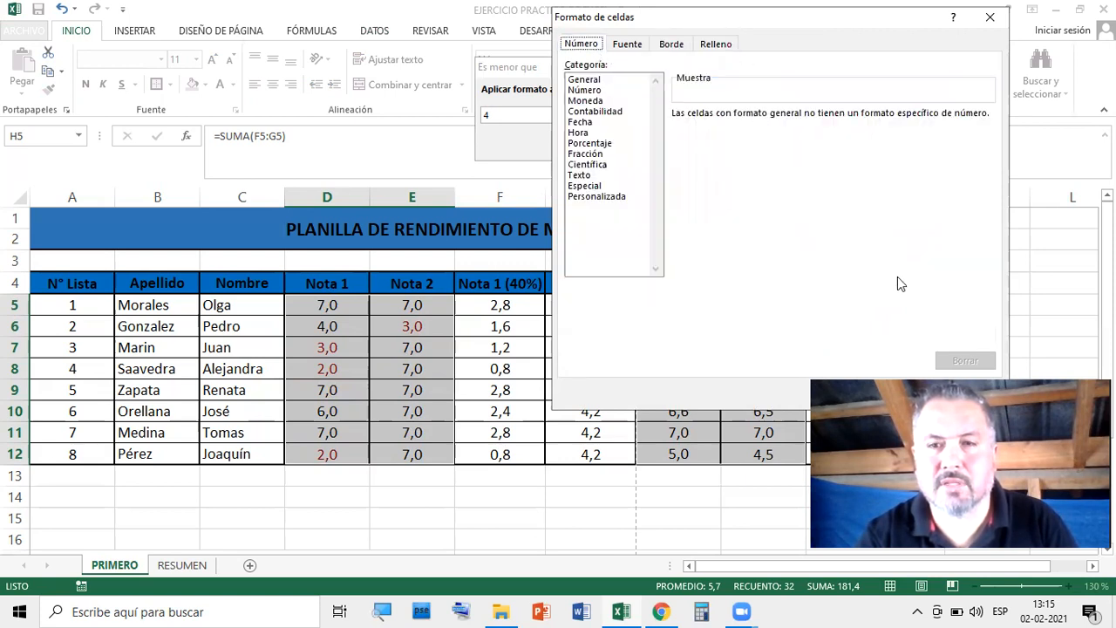
click(990, 17)
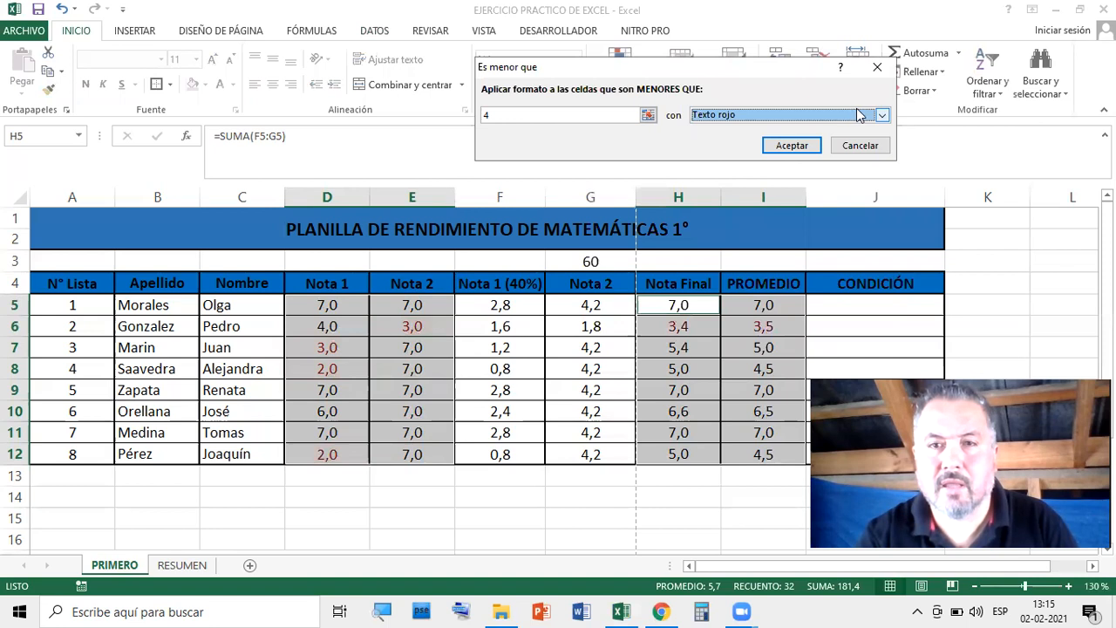
Apply the below-4 rule with Relleno rojo claro con texto rojo oscuro
click(883, 116)
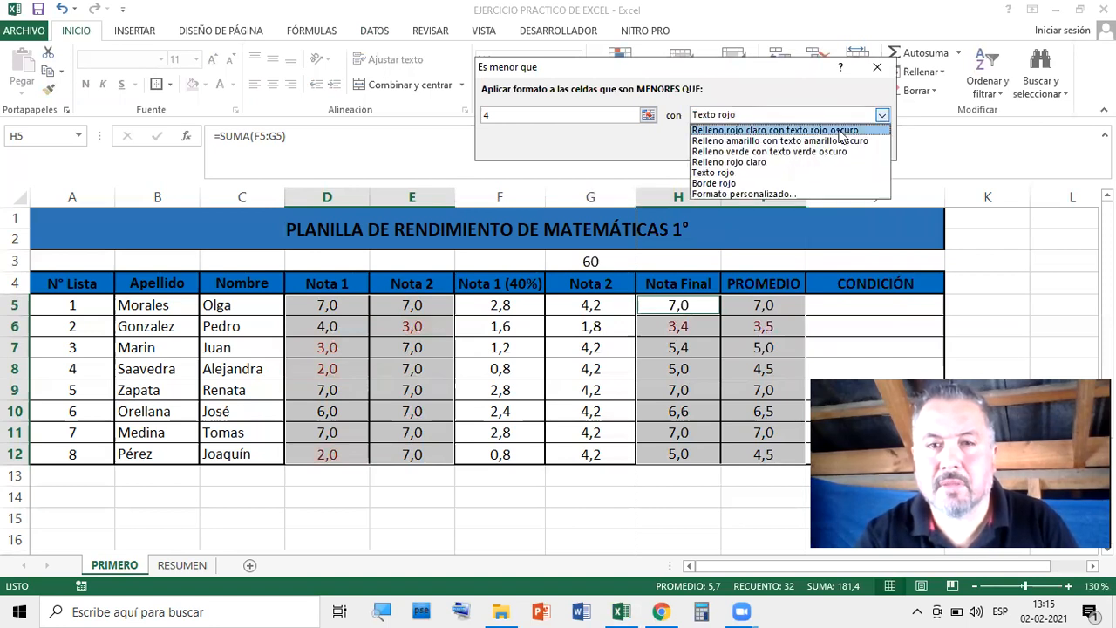
click(841, 131)
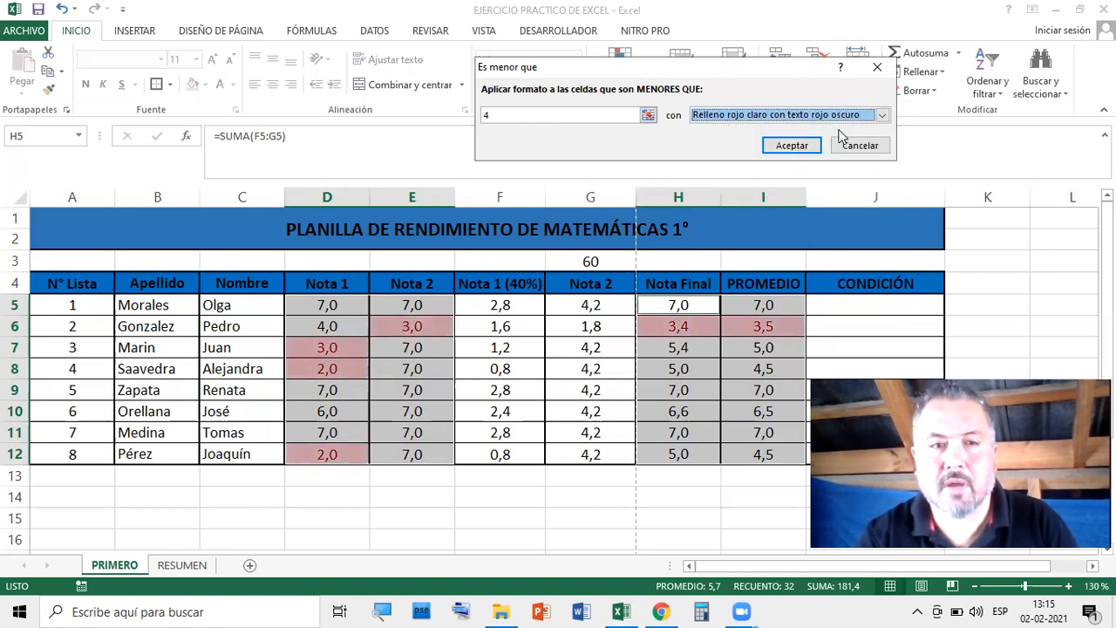
click(796, 145)
click(1022, 262)
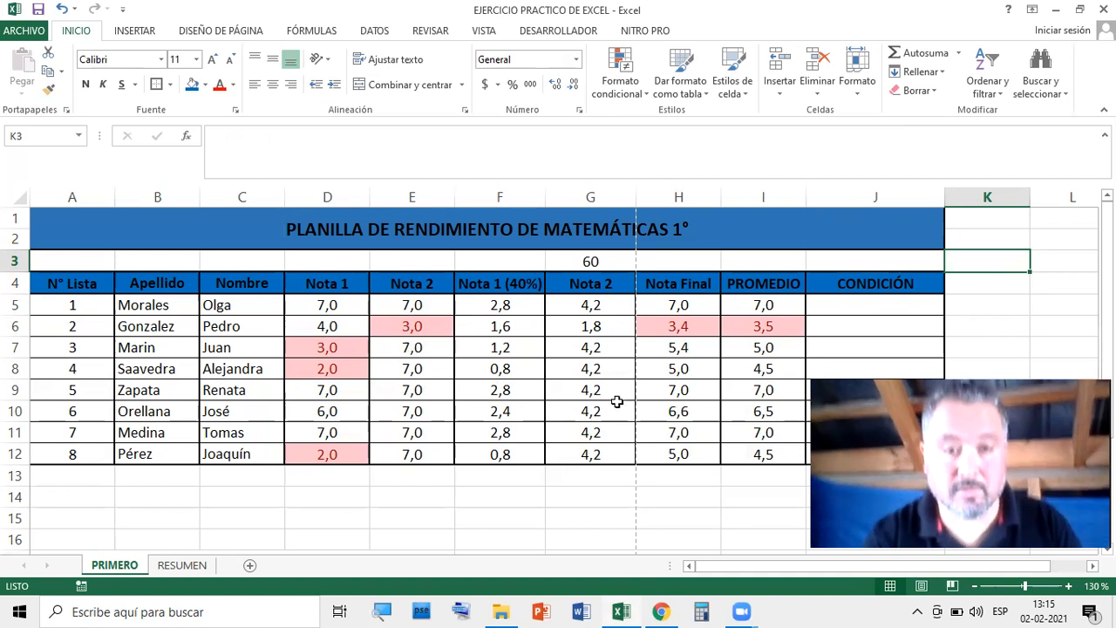
Check cells H15 and I15, then select D5:E12 plus H5:I12 together
click(703, 511)
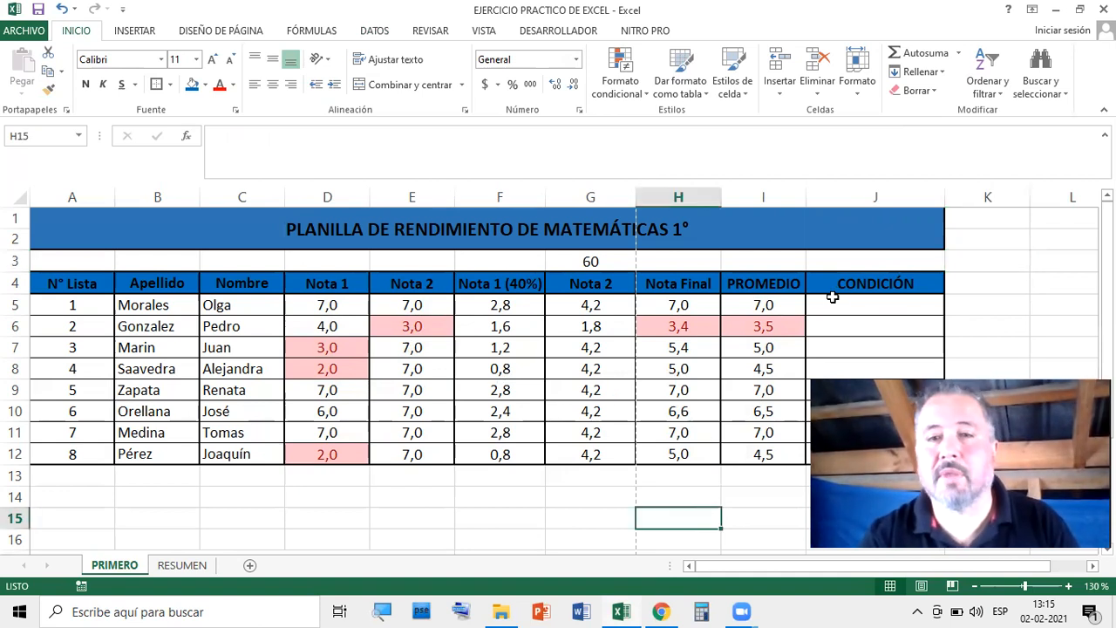
click(785, 526)
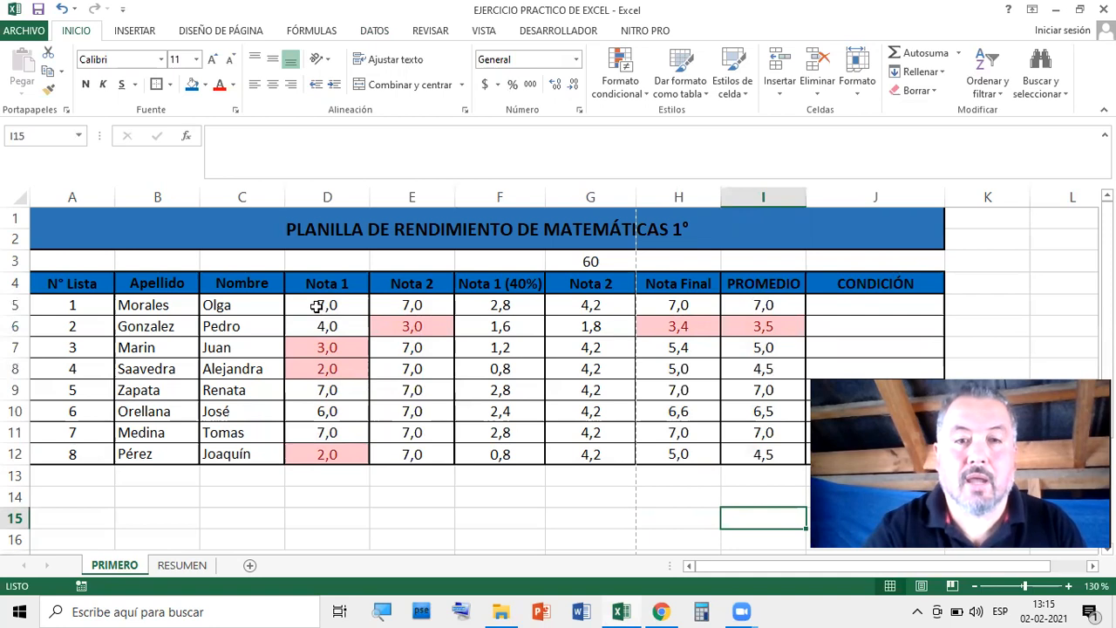
drag(327, 305, 436, 441)
drag(673, 308, 751, 451)
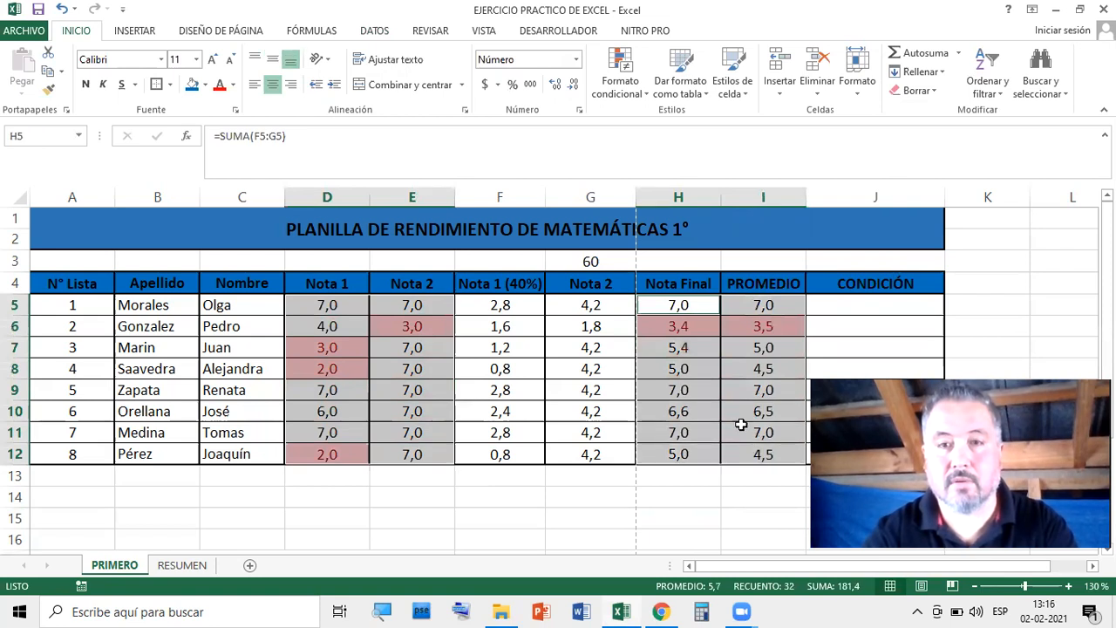
click(646, 94)
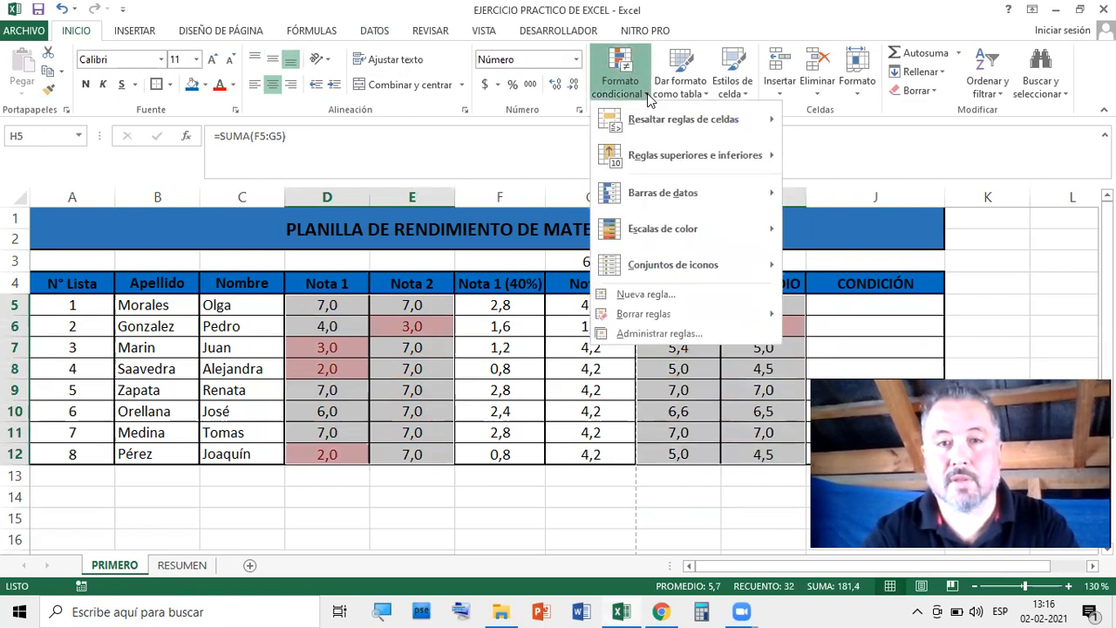
mouse_move(650, 325)
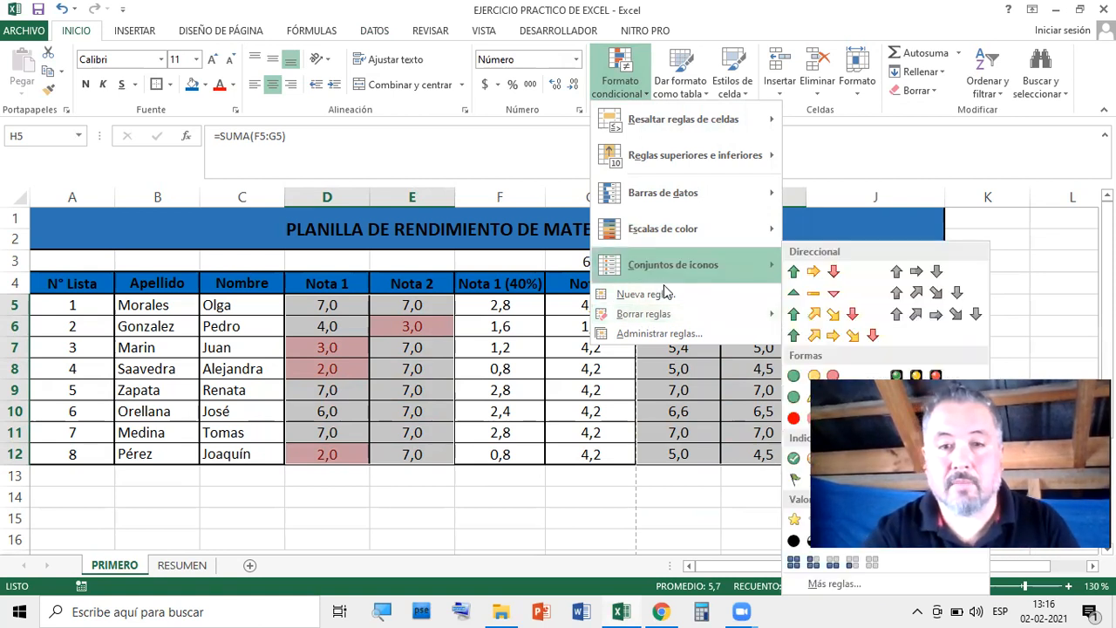
click(659, 333)
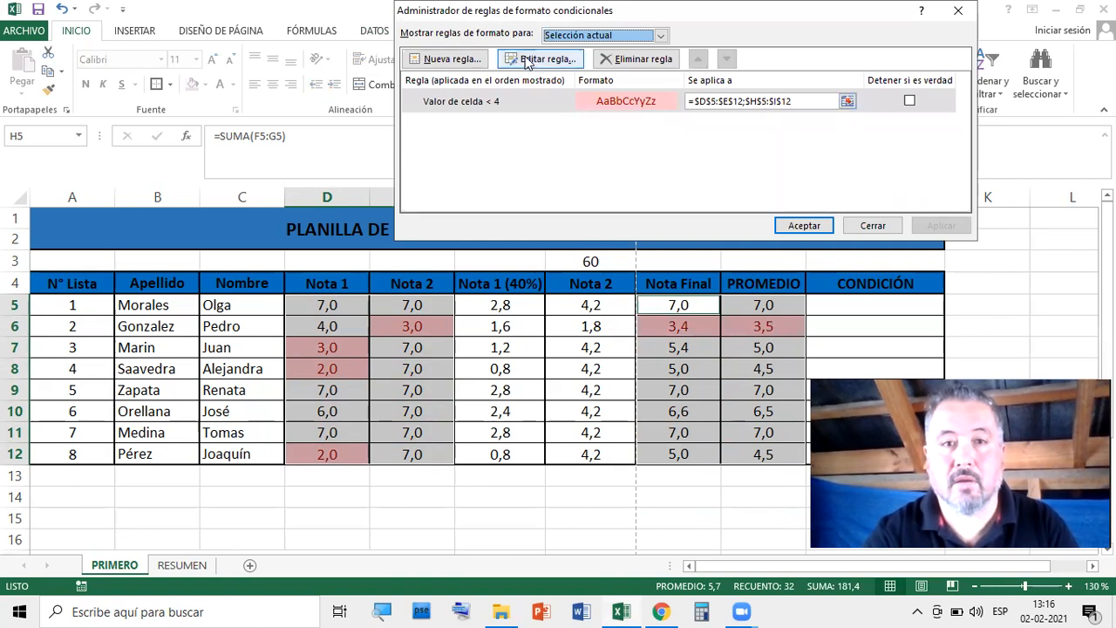
click(440, 58)
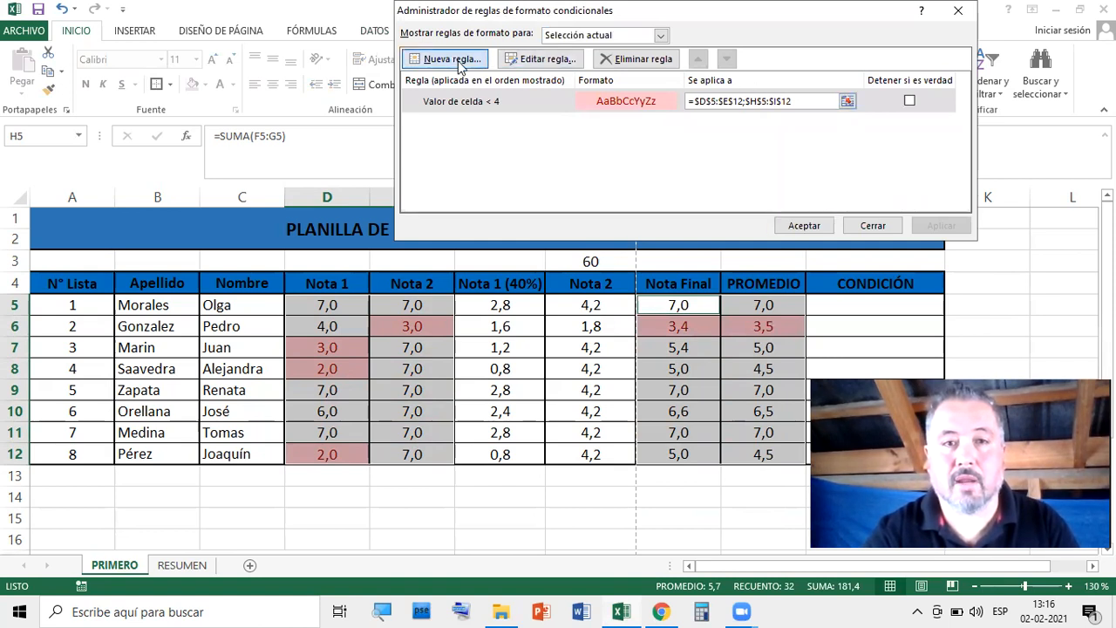
click(854, 316)
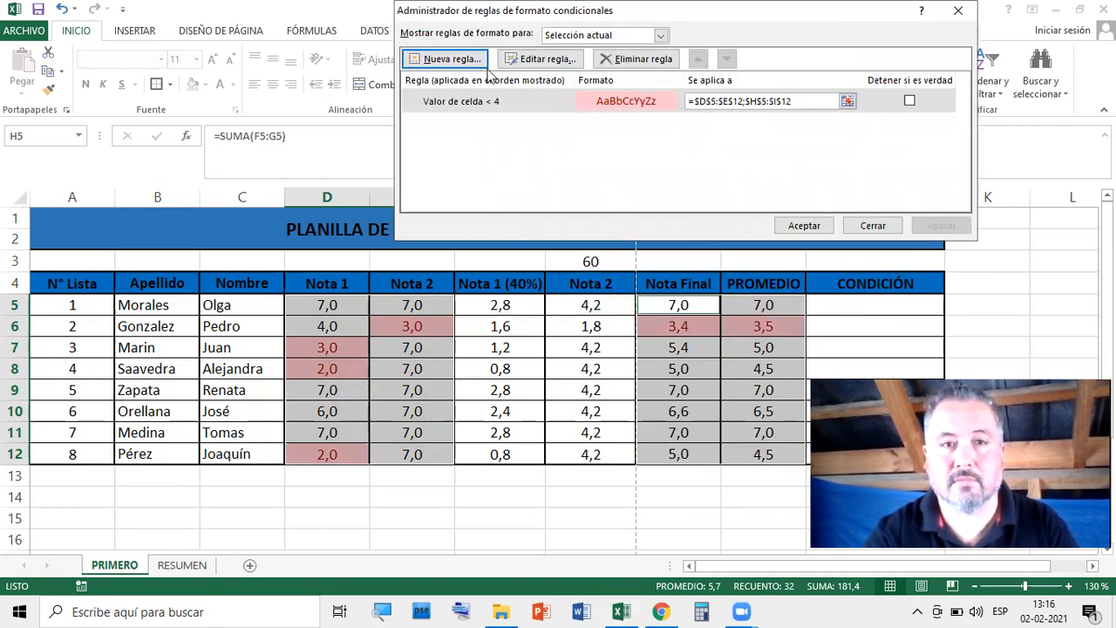
click(873, 226)
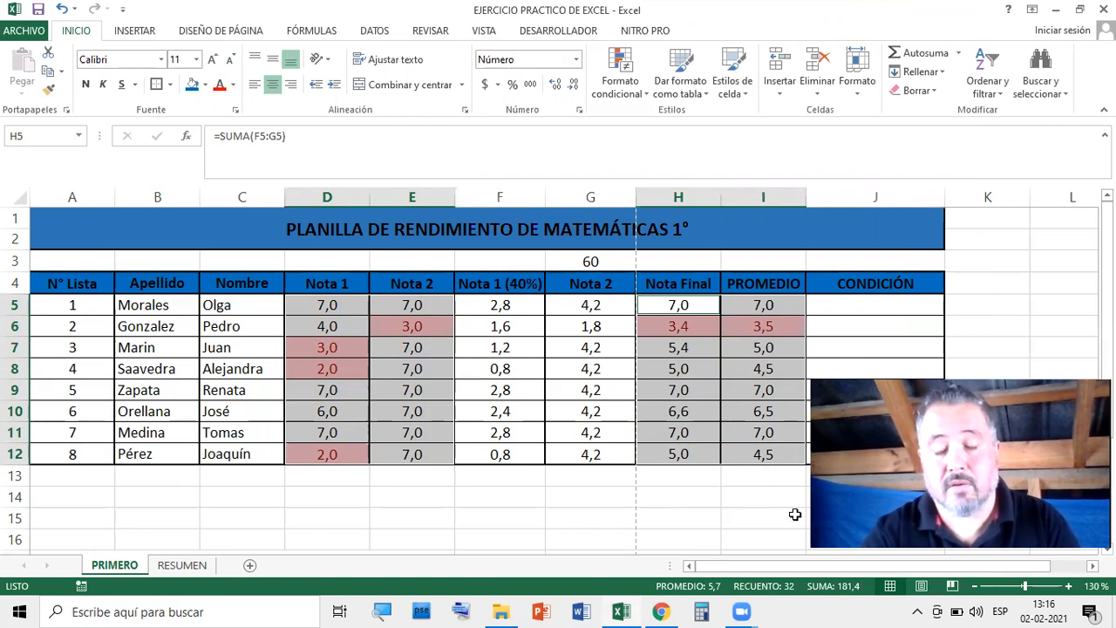
click(743, 512)
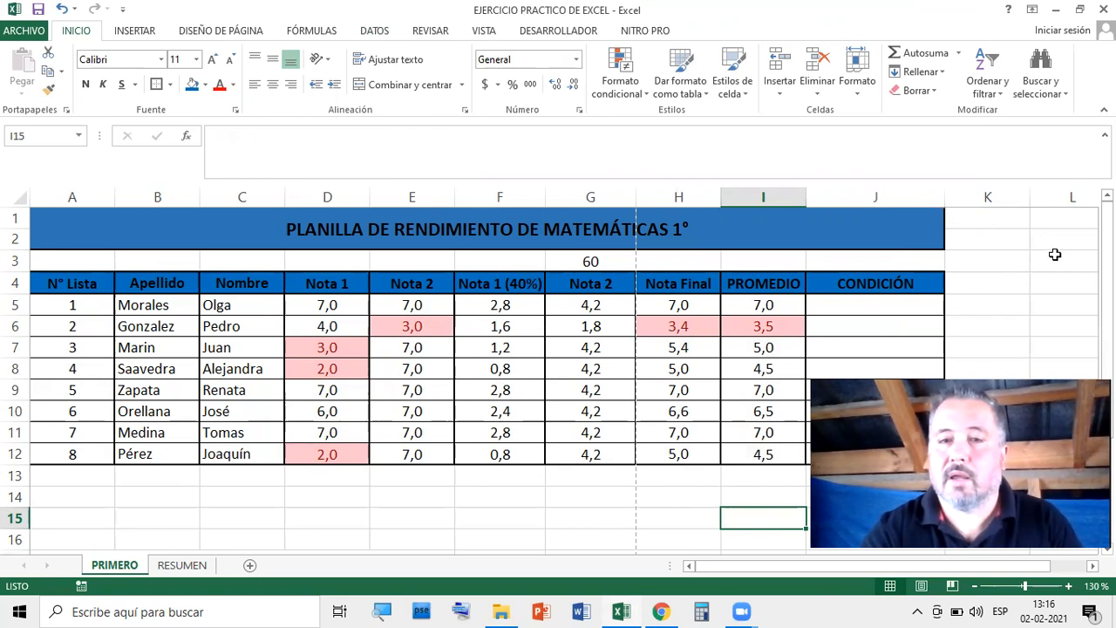
click(888, 304)
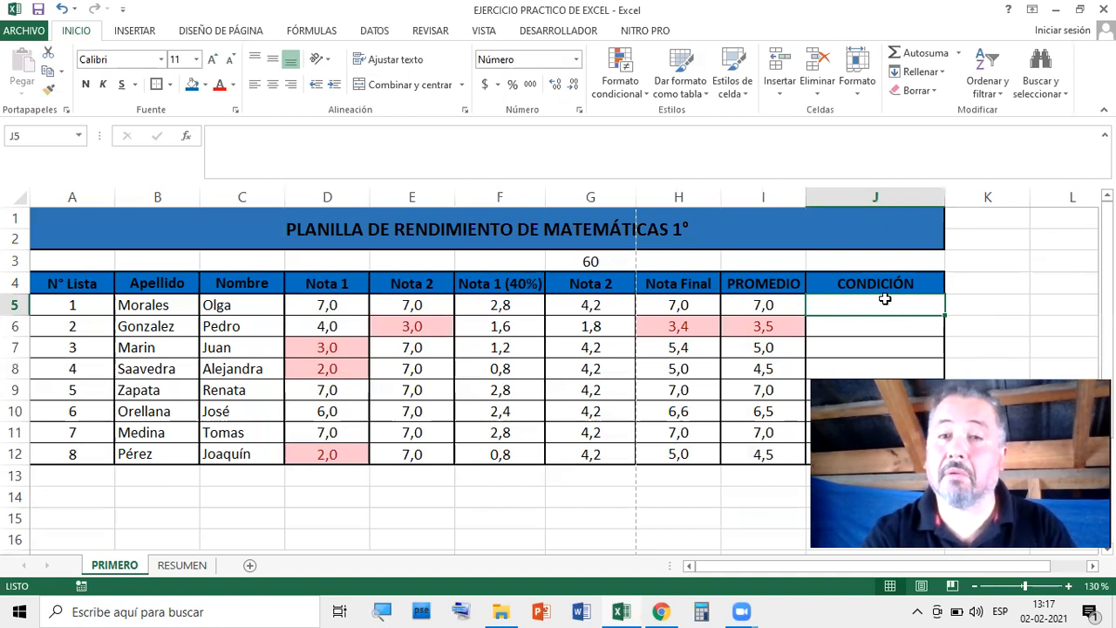
click(771, 305)
click(777, 327)
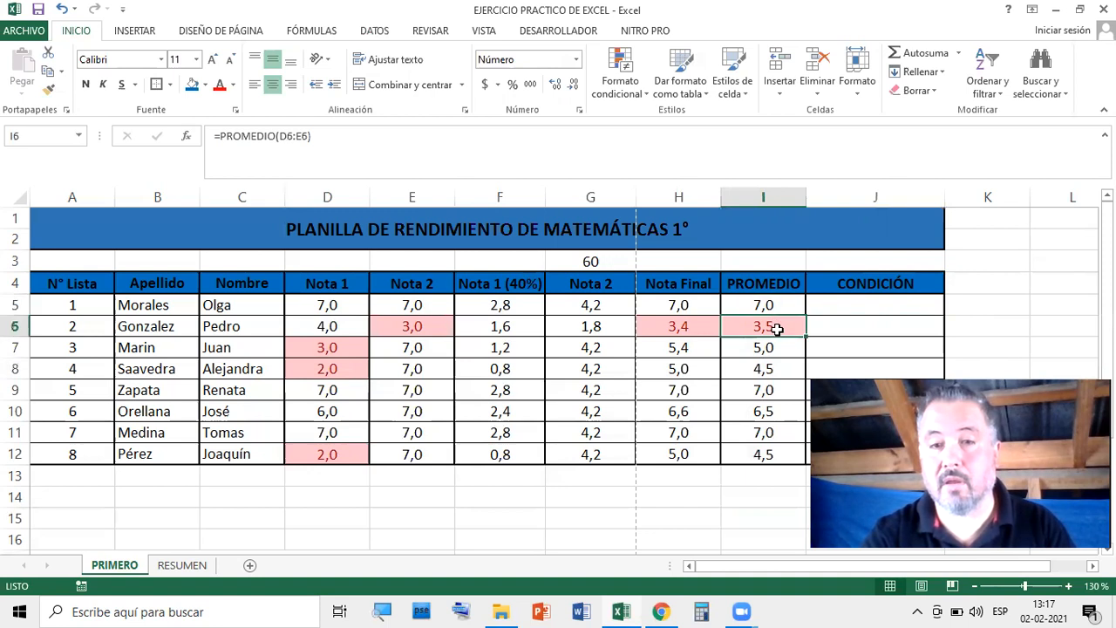
click(777, 349)
click(779, 370)
click(782, 390)
click(784, 415)
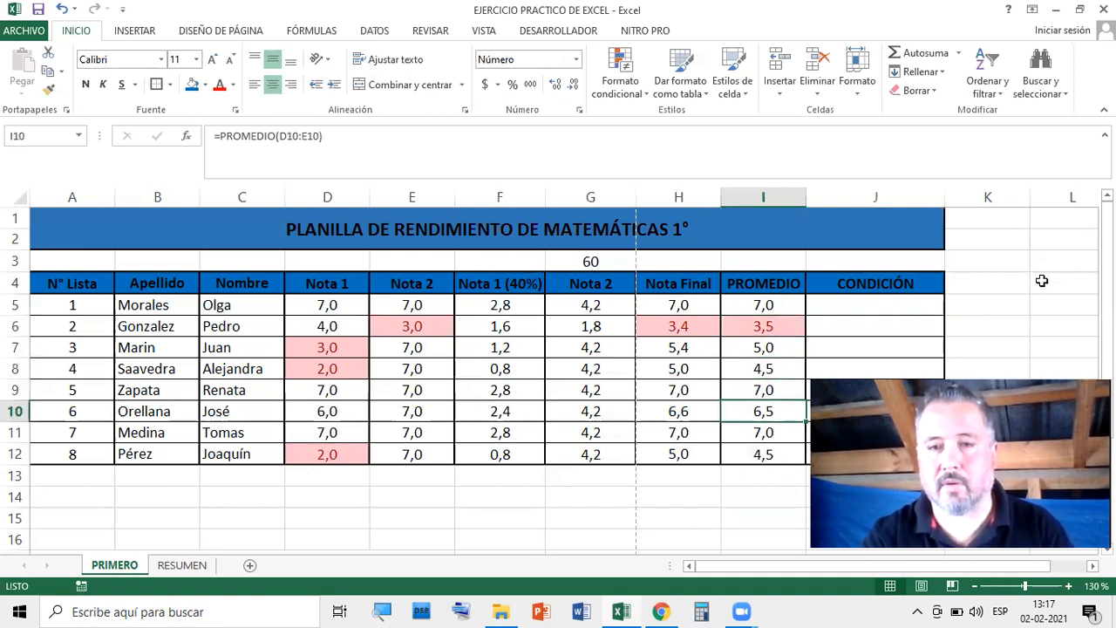
Enter APROBADO, REPROBADO and APROBADO in CONDICIÓN cells J5 through J7
click(878, 310)
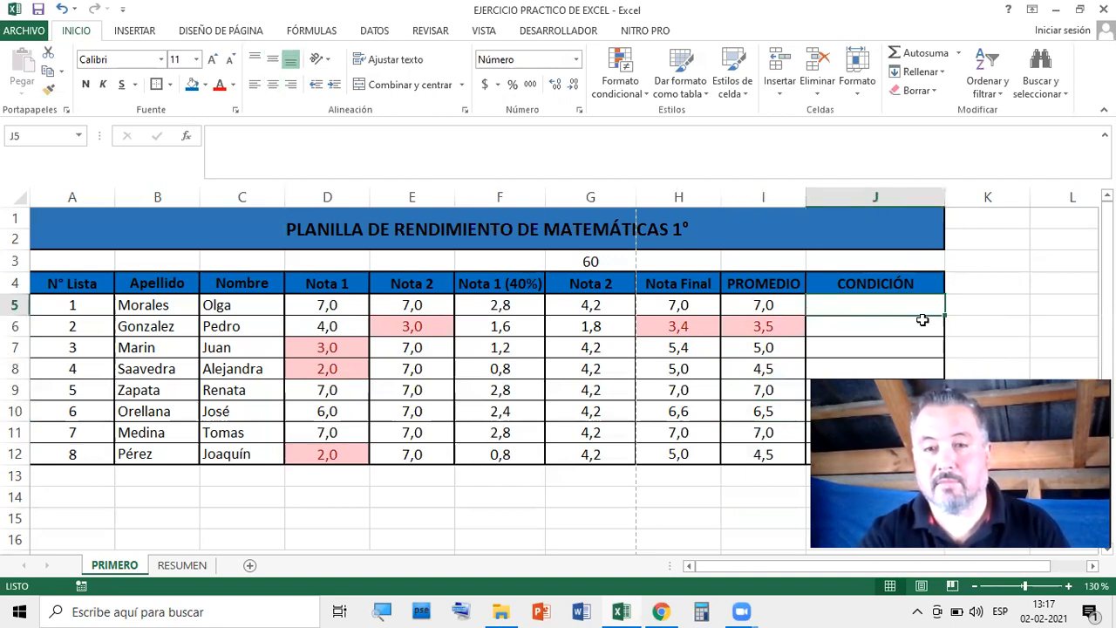
text(APRO)
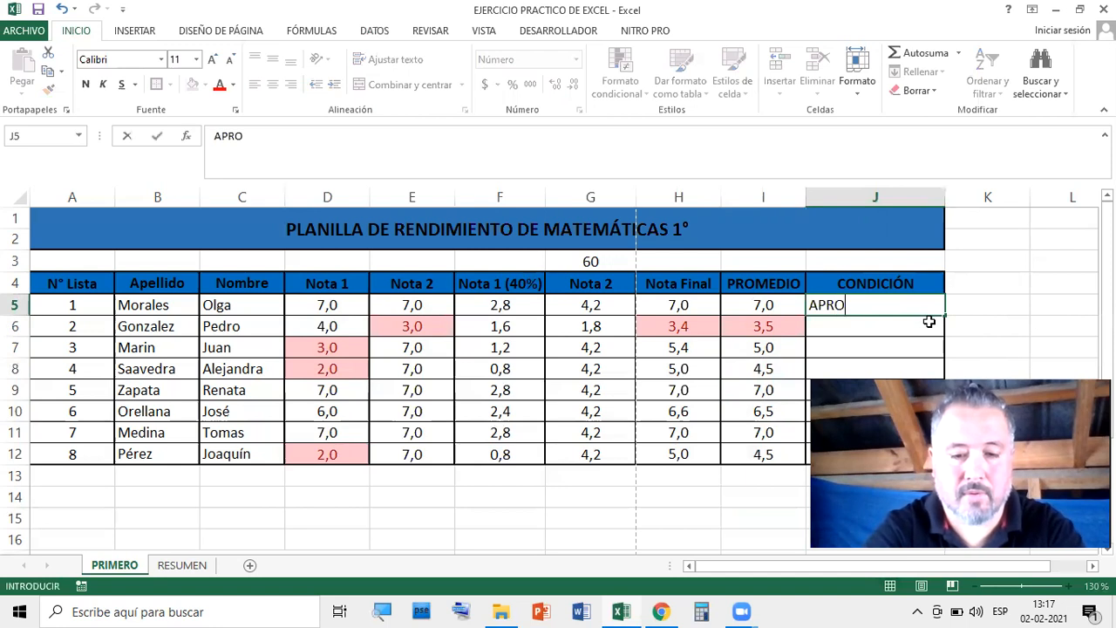
text(BADO)
key(Return)
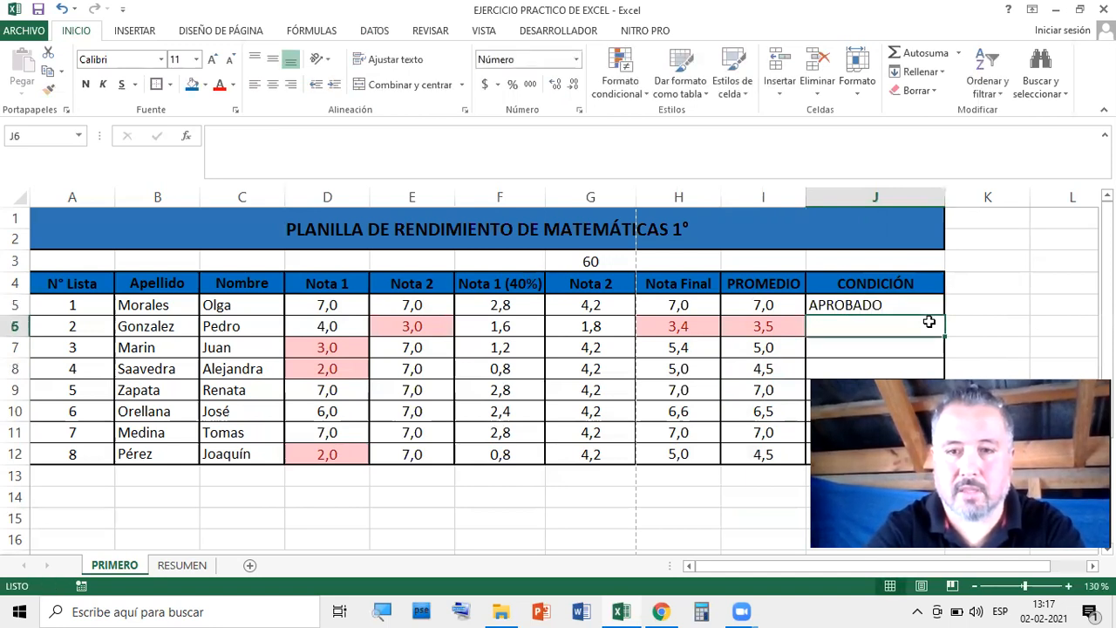
text(REPROBADO)
key(Return)
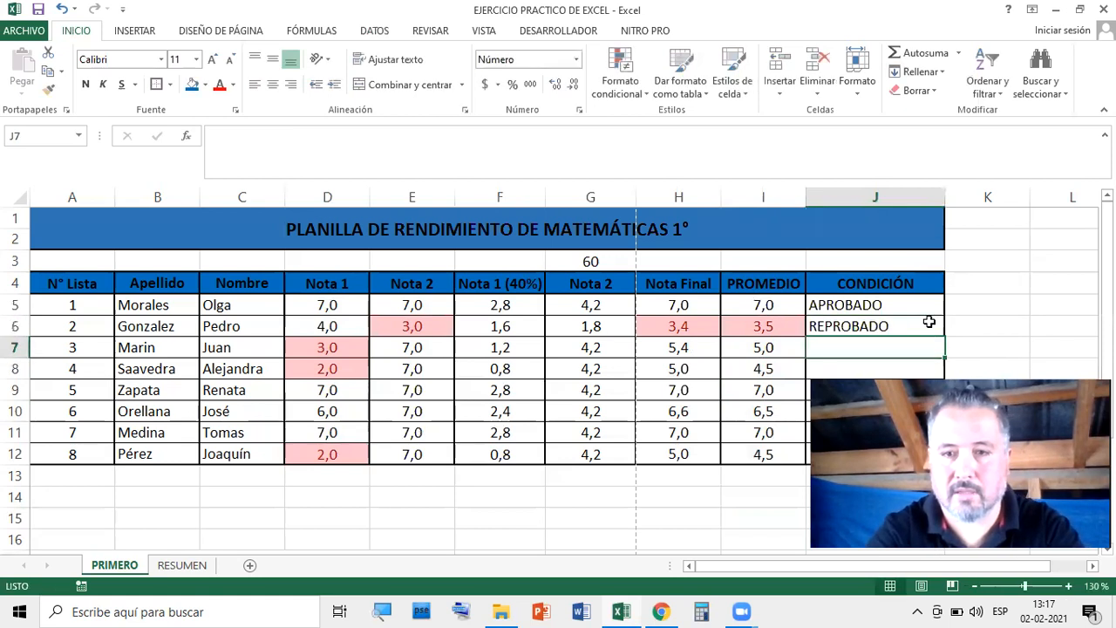
text(APROBADO)
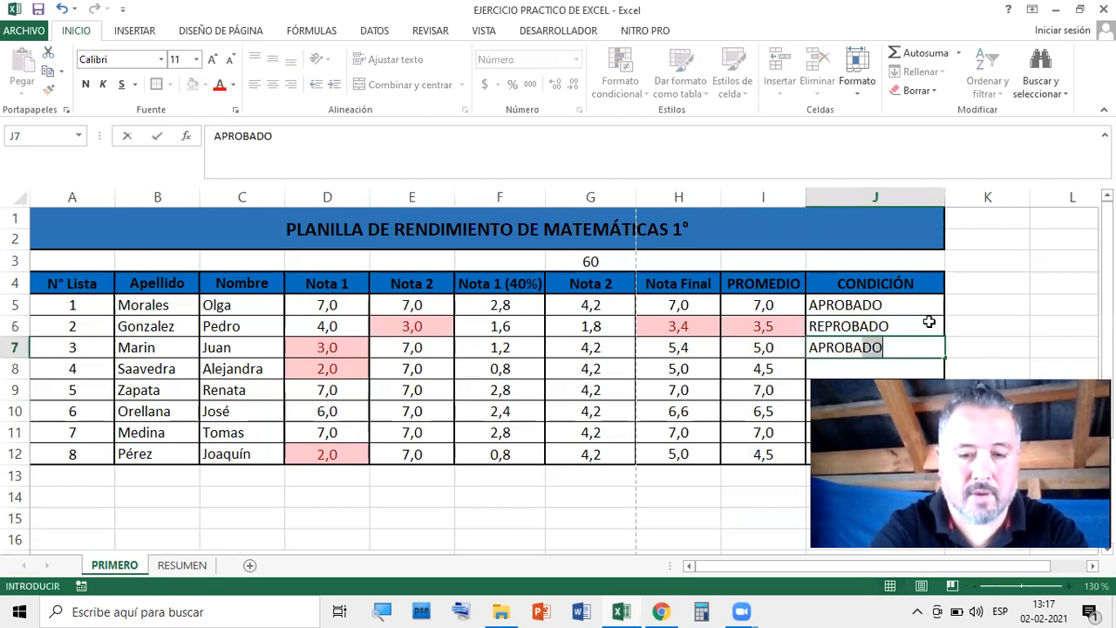
key(Return)
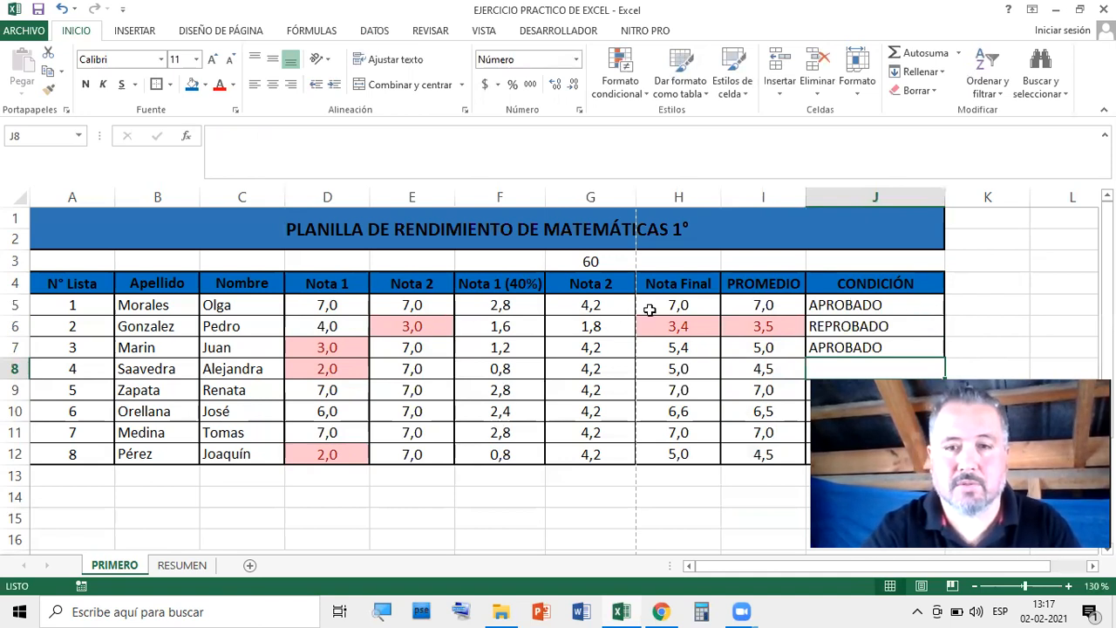
Change the first student's Nota 1 (D5) and Nota 2 (E5) to 3
click(344, 304)
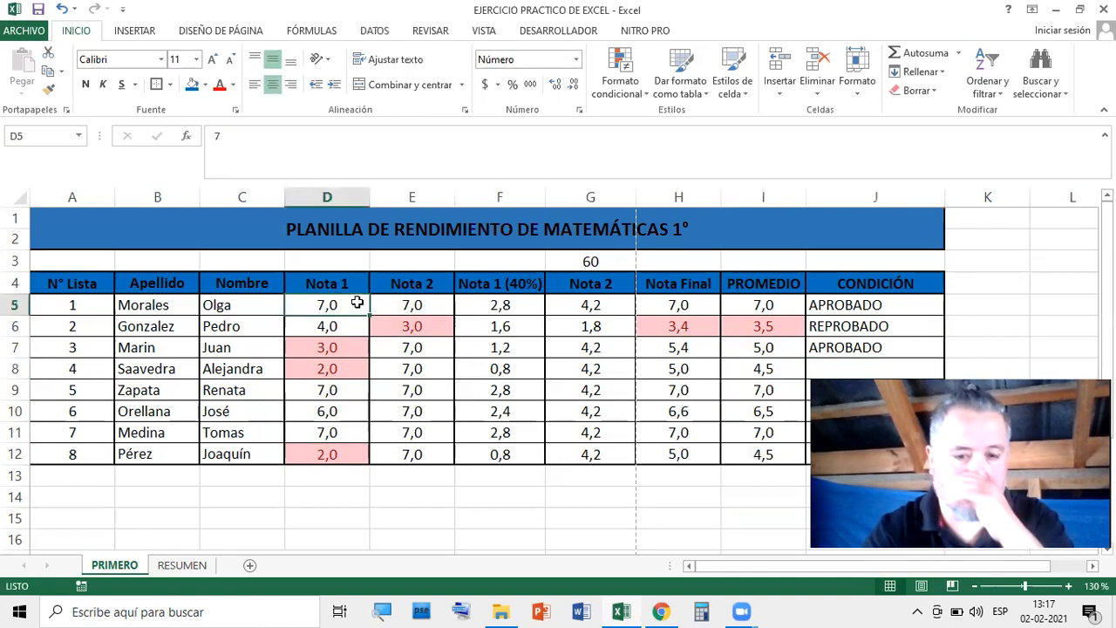
text(3)
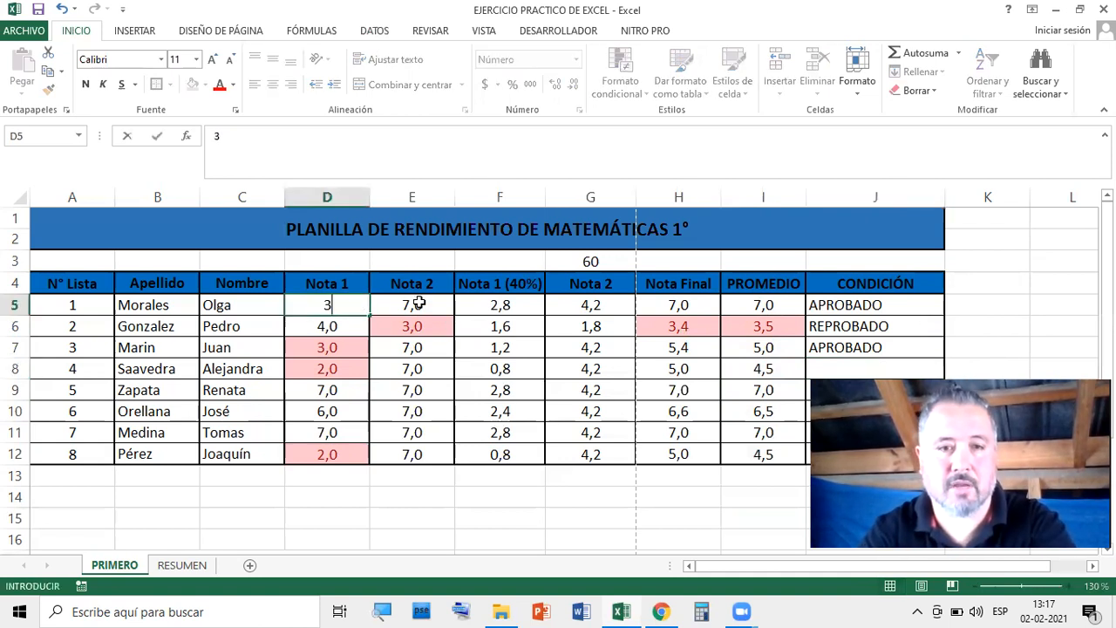
click(411, 302)
text(3)
click(503, 307)
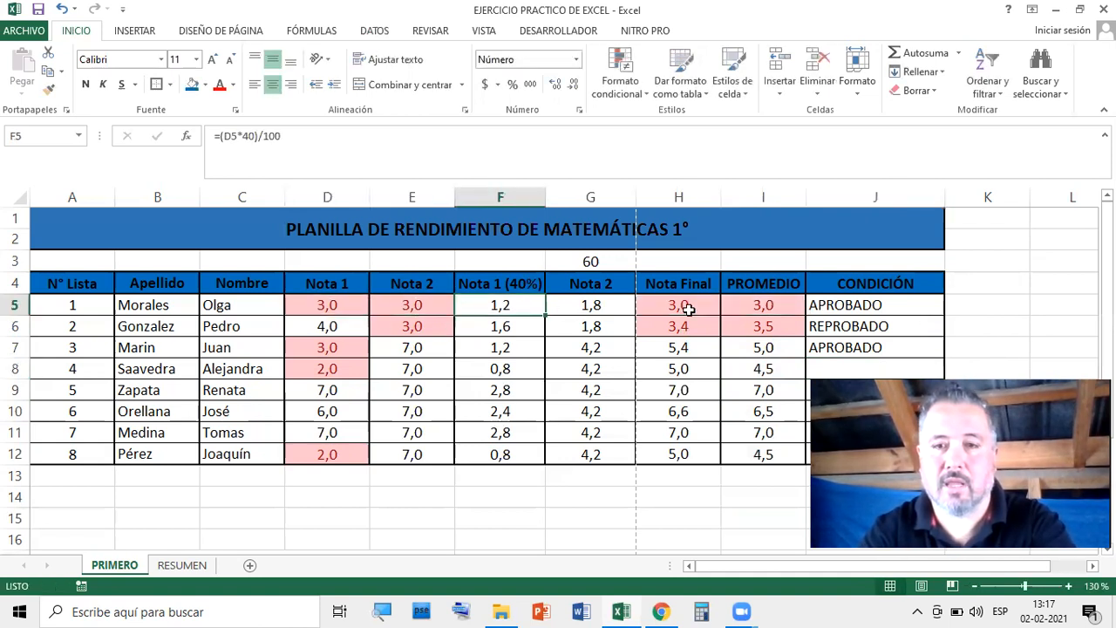
Clear the hand-typed CONDICIÓN entries in J5:J7, leaving J5 active
click(897, 303)
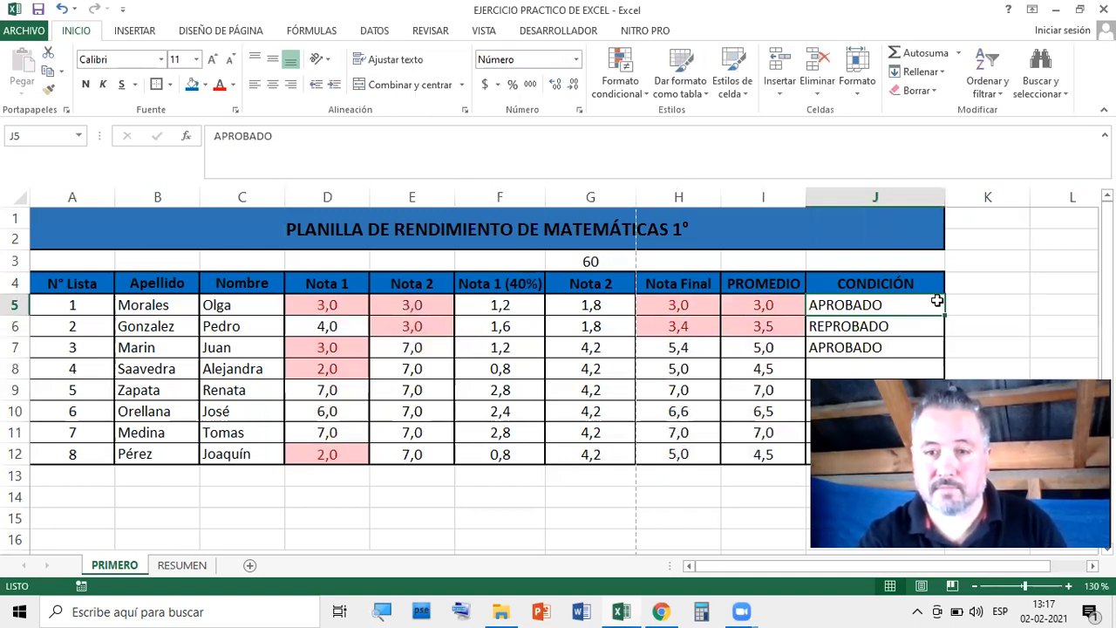
drag(859, 303, 863, 361)
key(Delete)
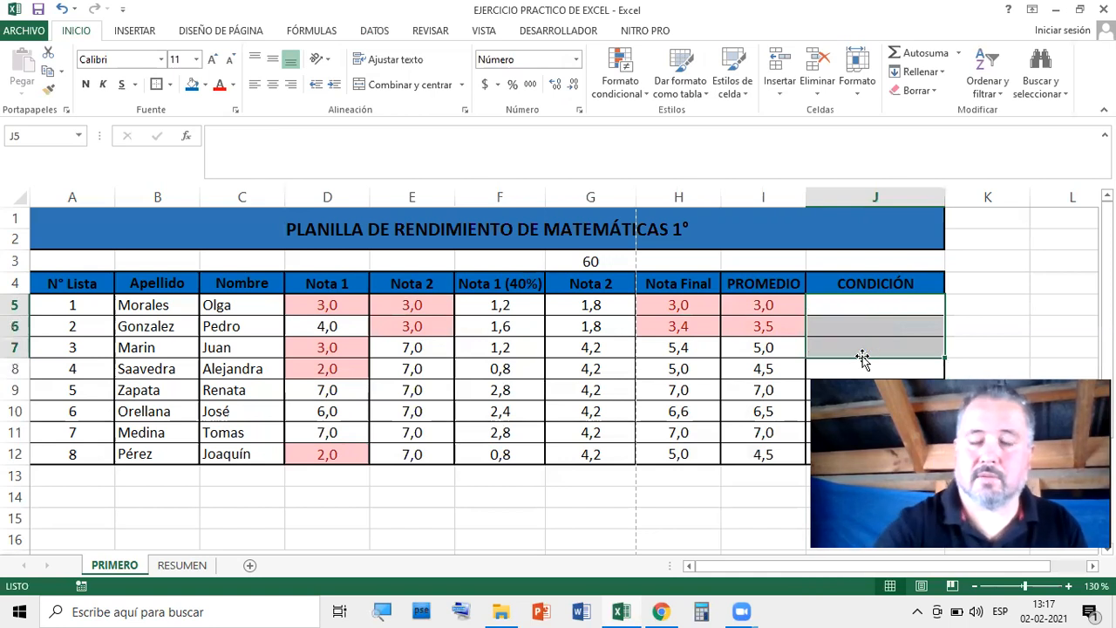
click(1000, 279)
click(914, 309)
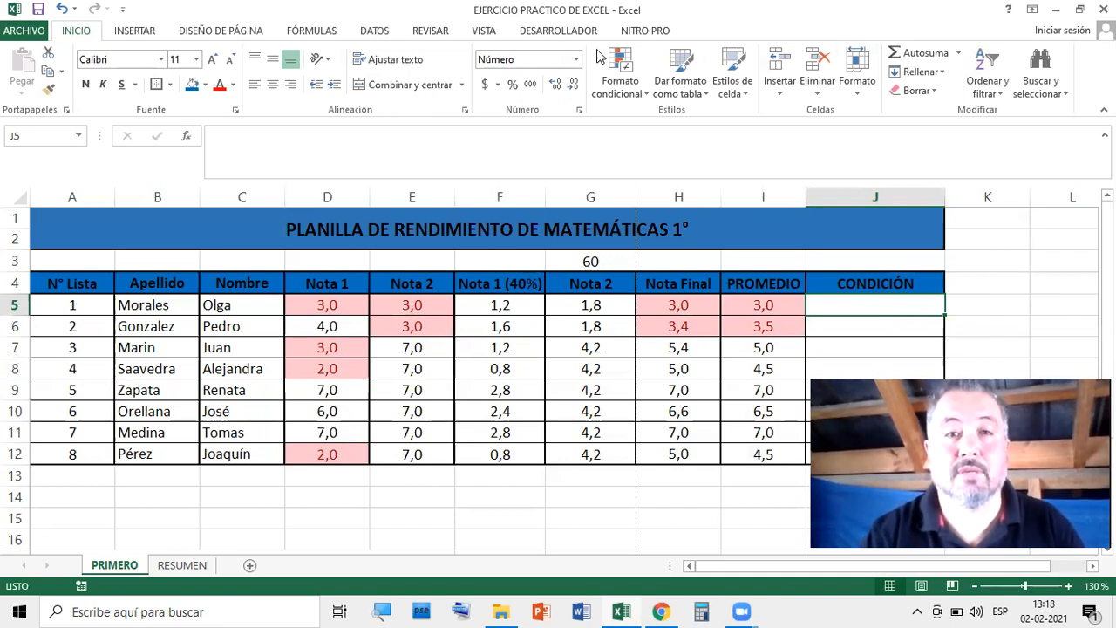
Insert the SI function into J5, picking it from the Todo category of the function browser
click(898, 334)
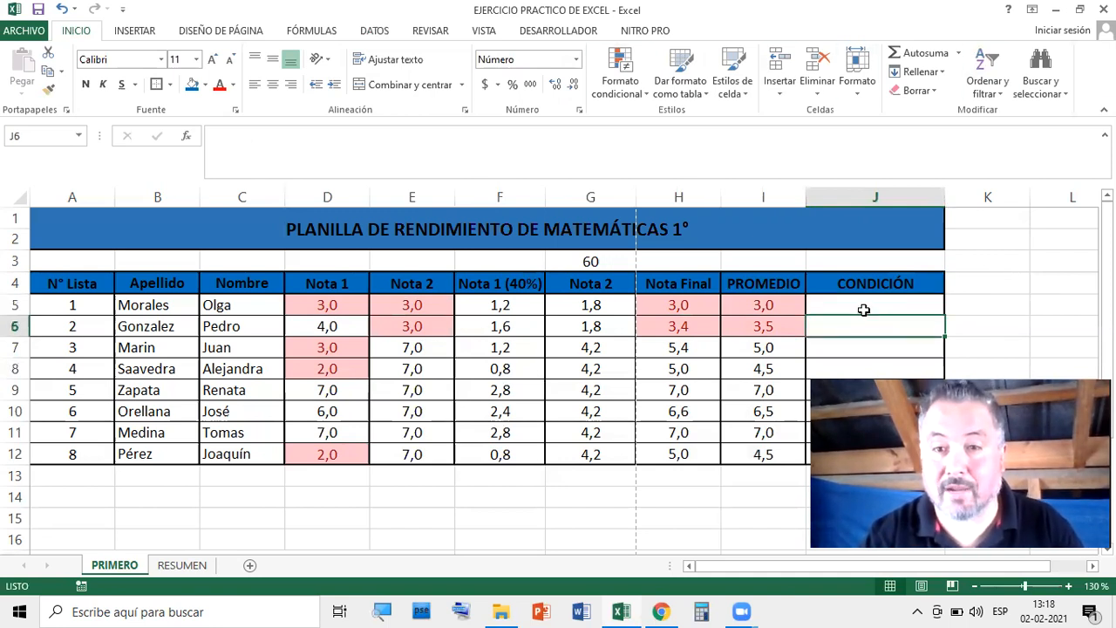
click(864, 305)
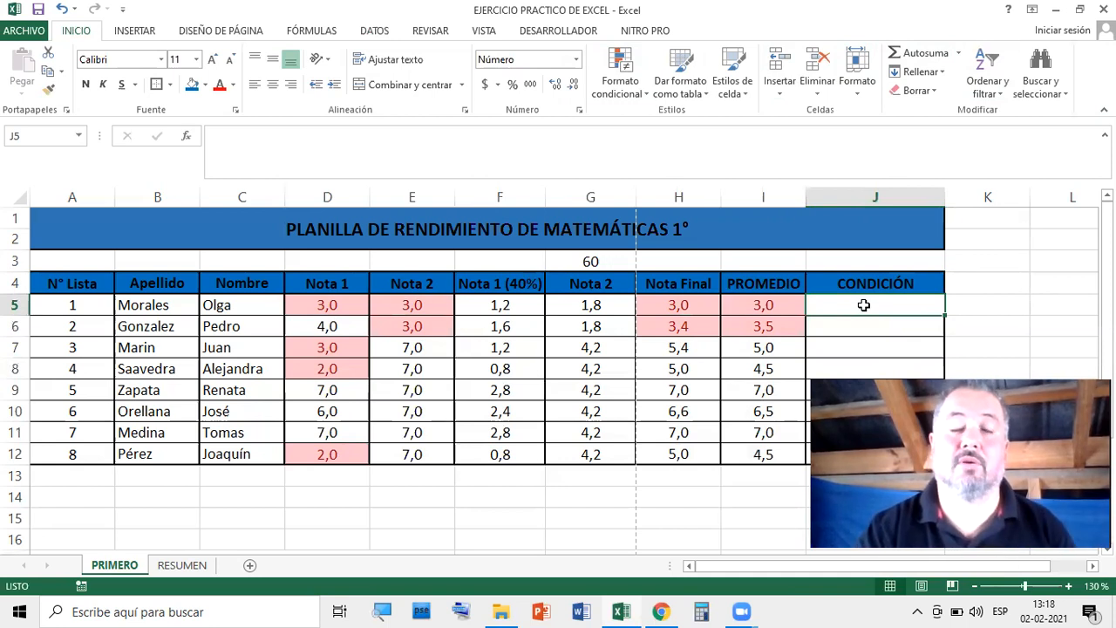
click(189, 137)
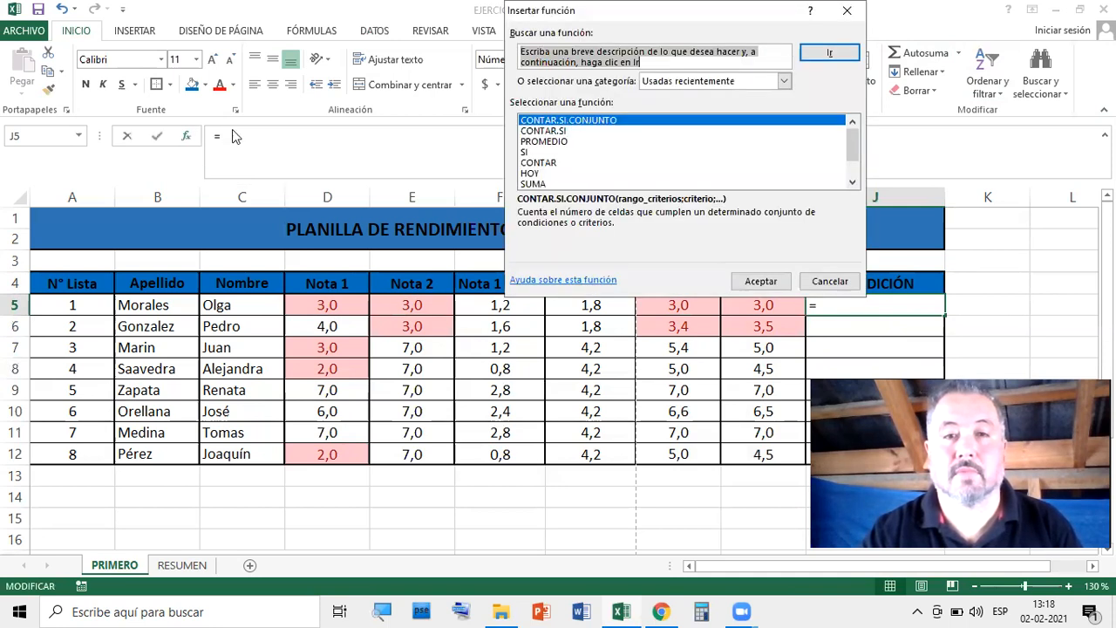
drag(722, 16, 656, 47)
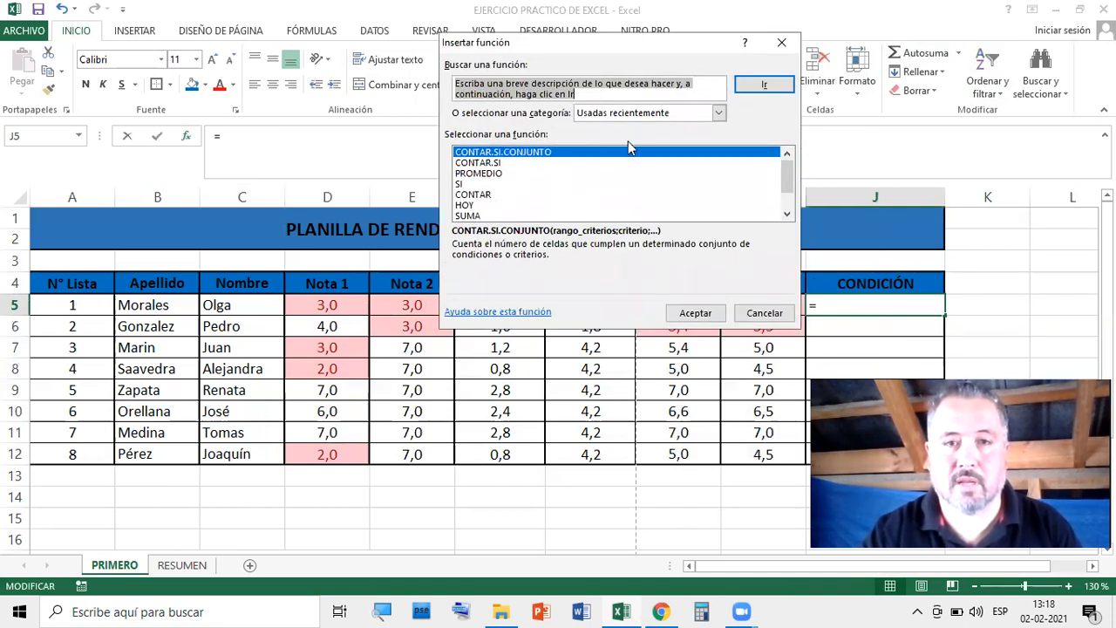
click(723, 119)
click(613, 134)
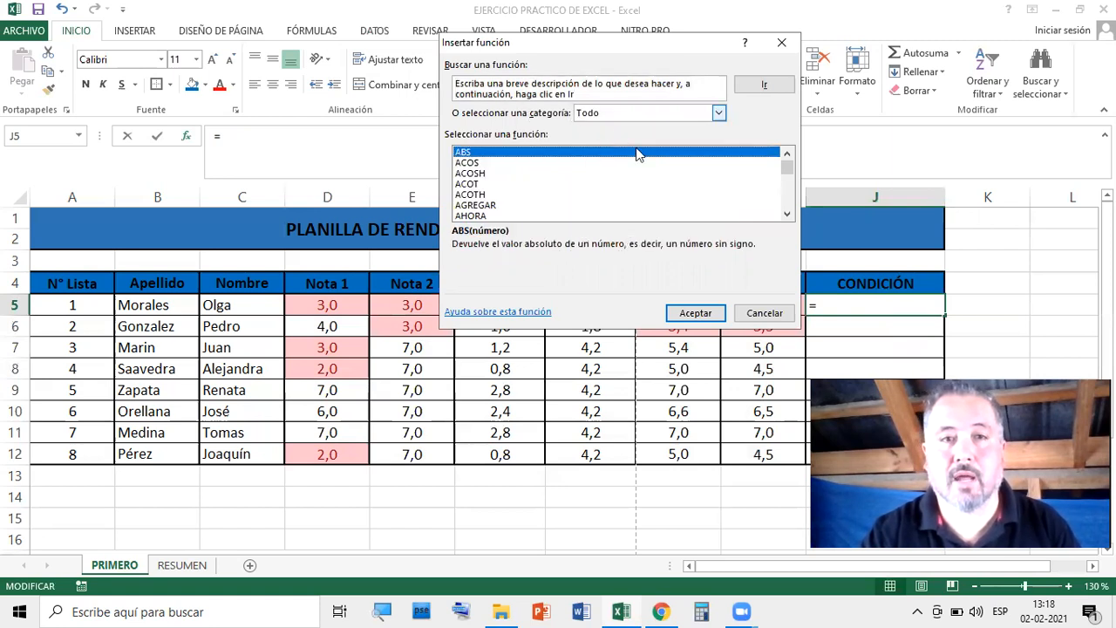
drag(787, 169, 788, 204)
scroll(677, 198, up, 3)
scroll(678, 199, up, 10)
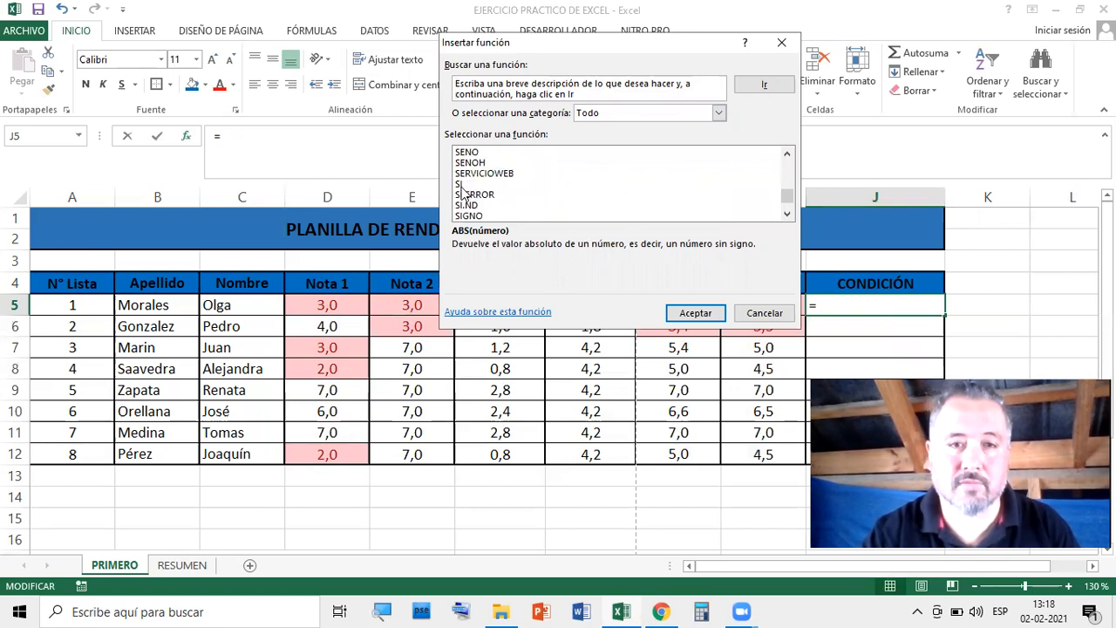
click(461, 185)
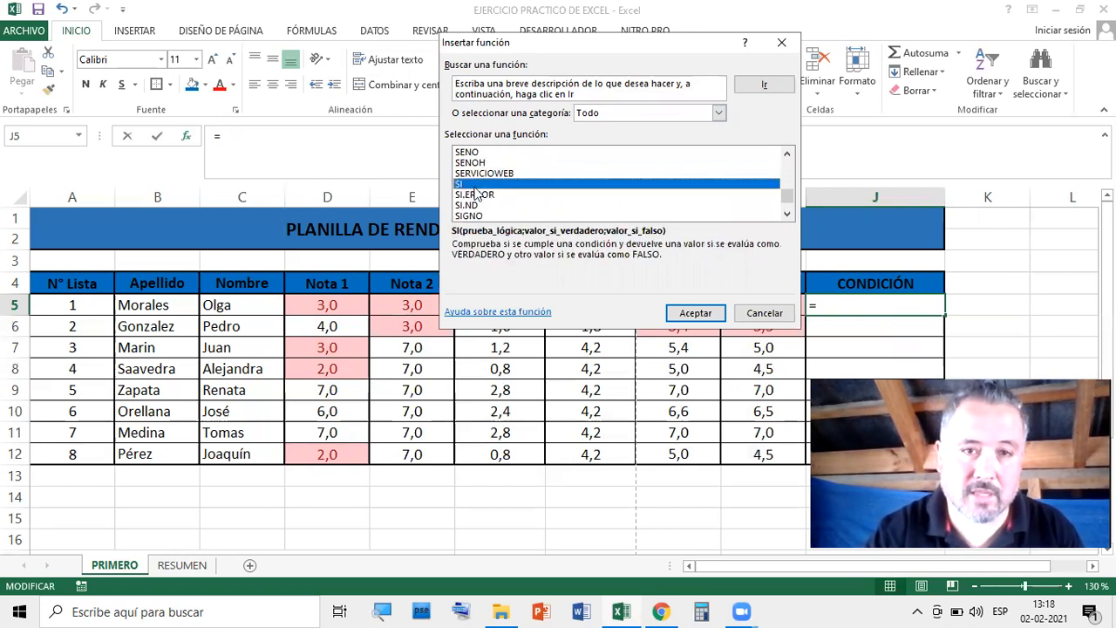
click(695, 313)
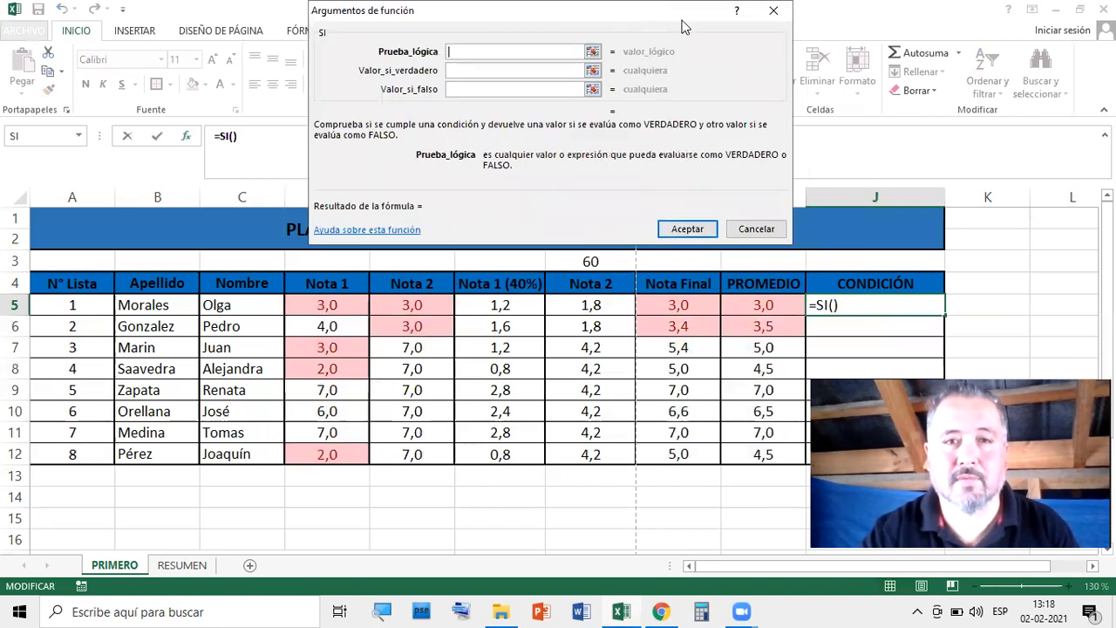
Set Prueba_lógica to I5>=4, using the PROMEDIO cell I5
drag(598, 18, 518, 9)
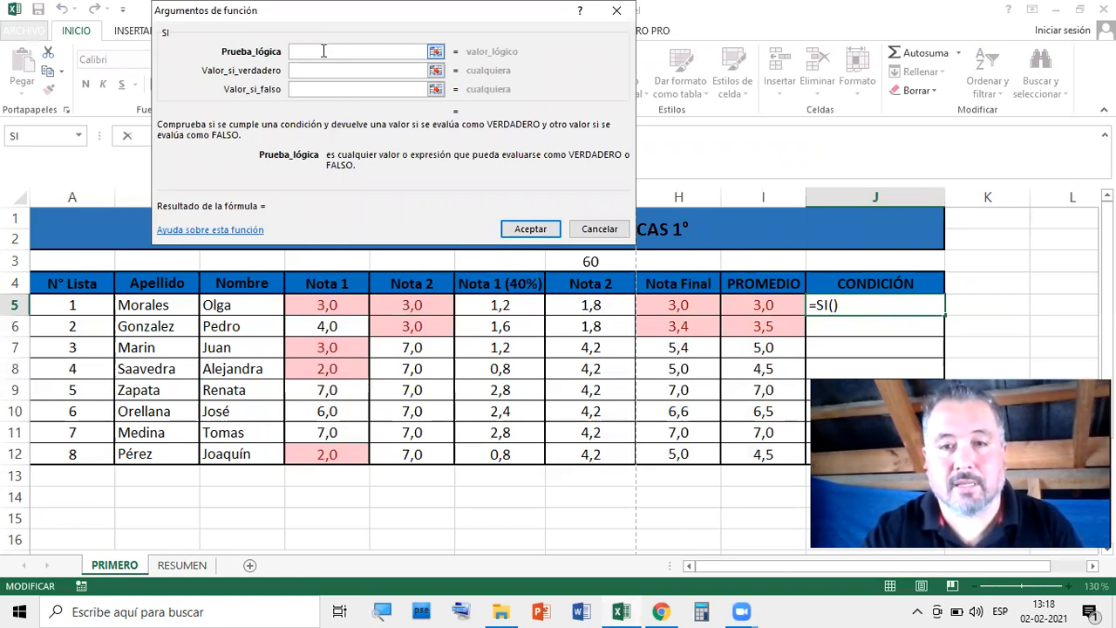
click(778, 304)
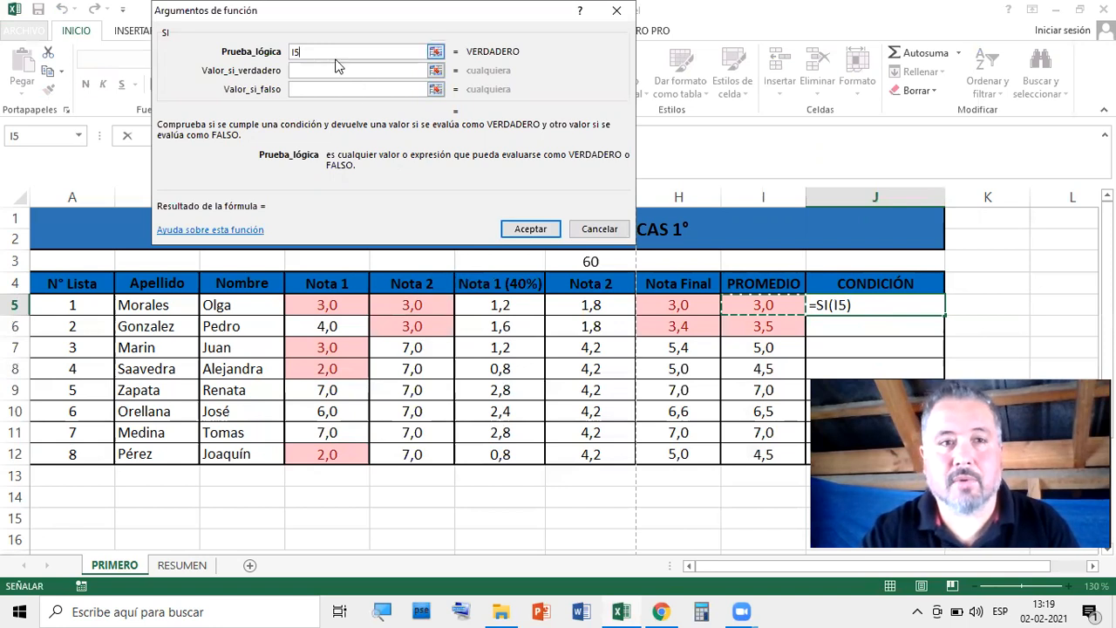
click(366, 70)
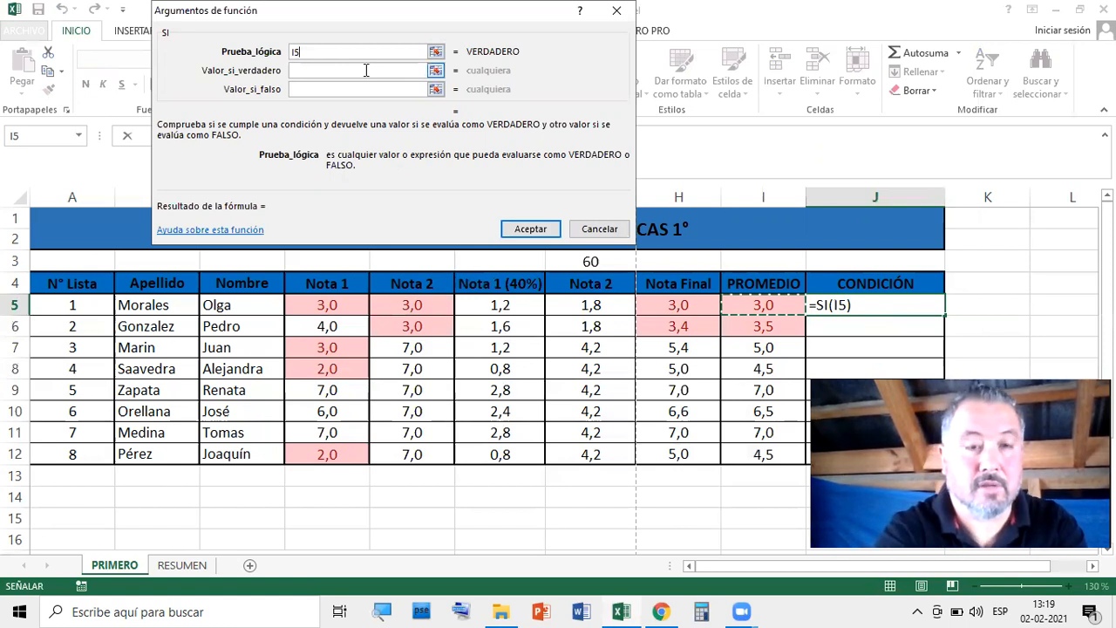
text(>)
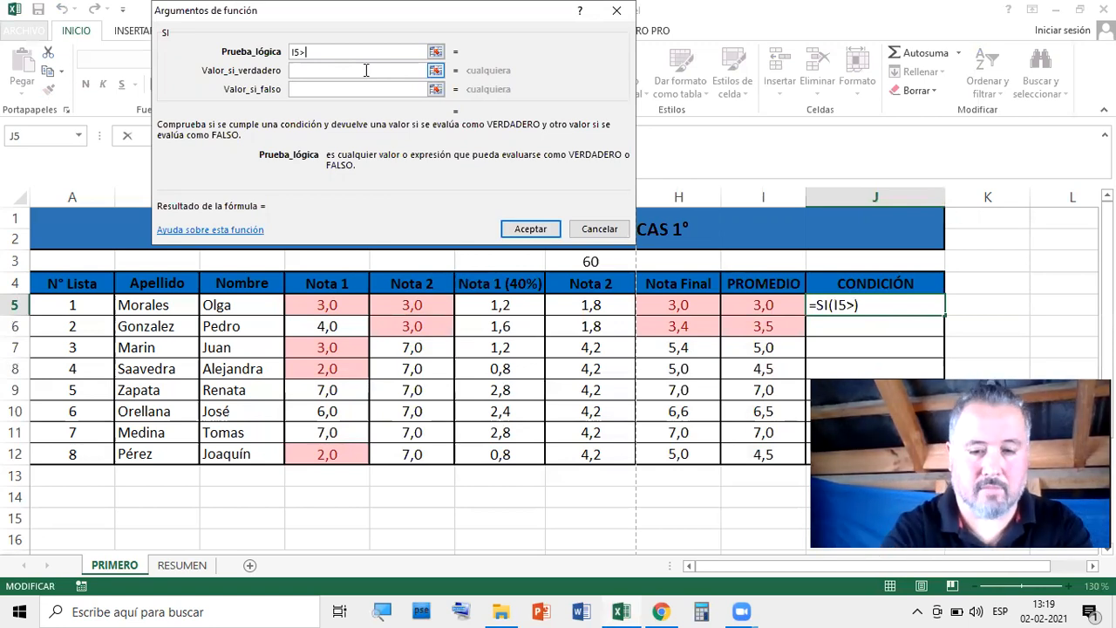
text(3,9)
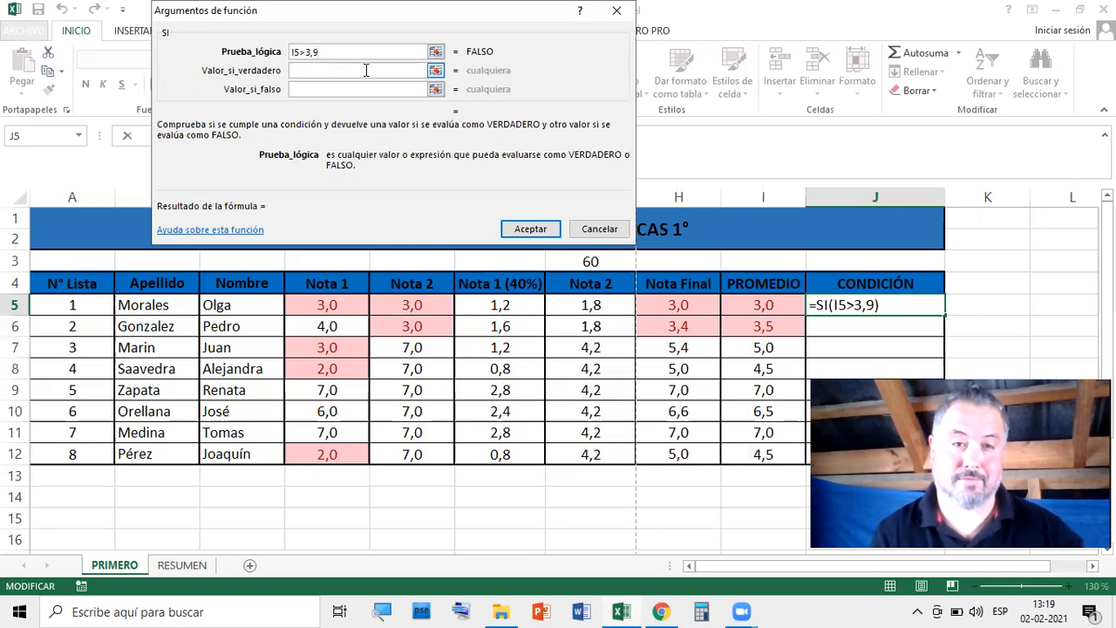
key(BackSpace)
key(BackSpace)
key(BackSpace)
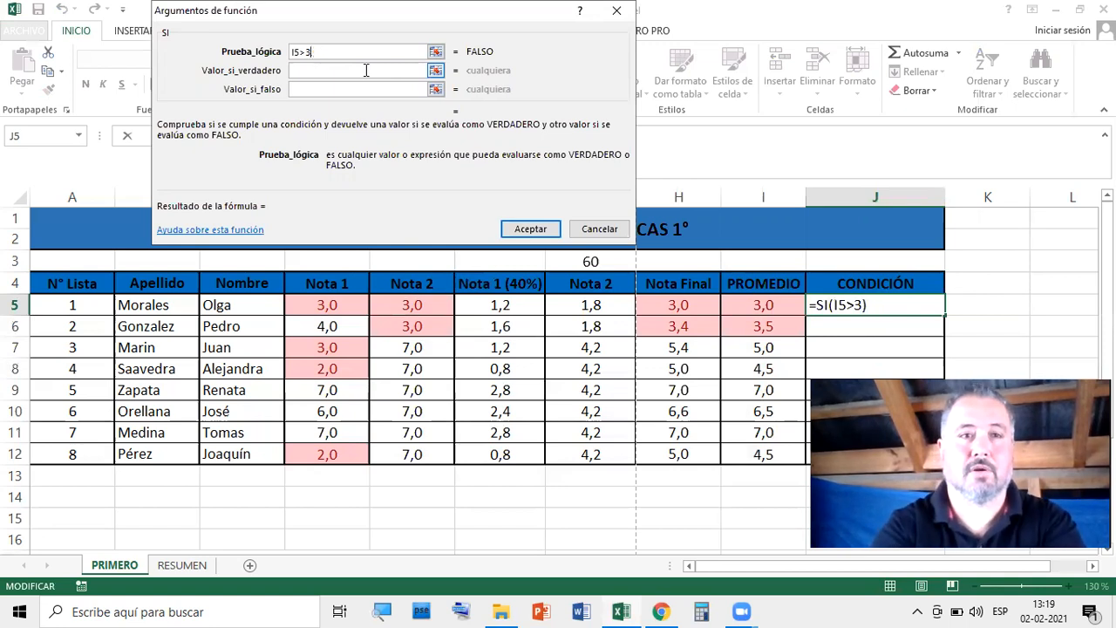
text(=4)
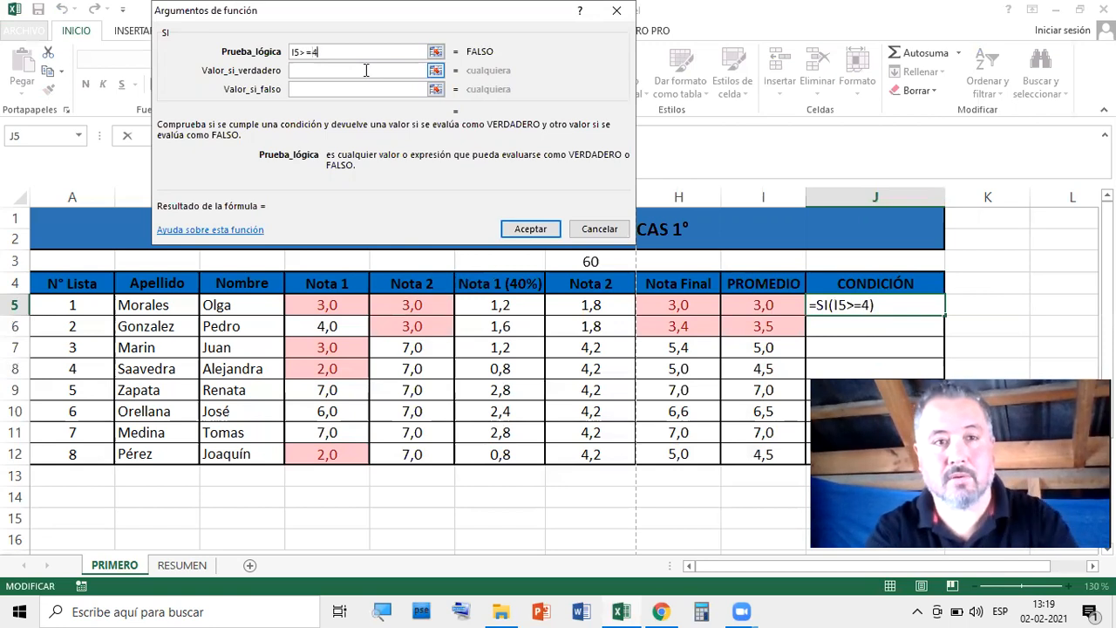
Enter APROBADO as Valor_si_verdadero and REPROBADO as Valor_si_falso
click(367, 71)
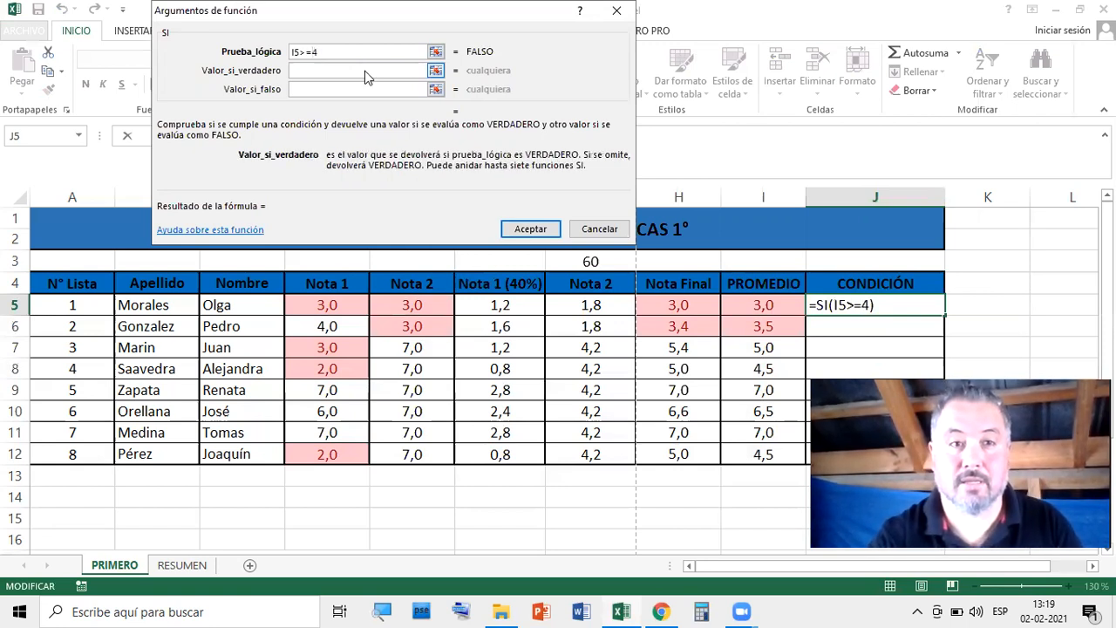
click(347, 51)
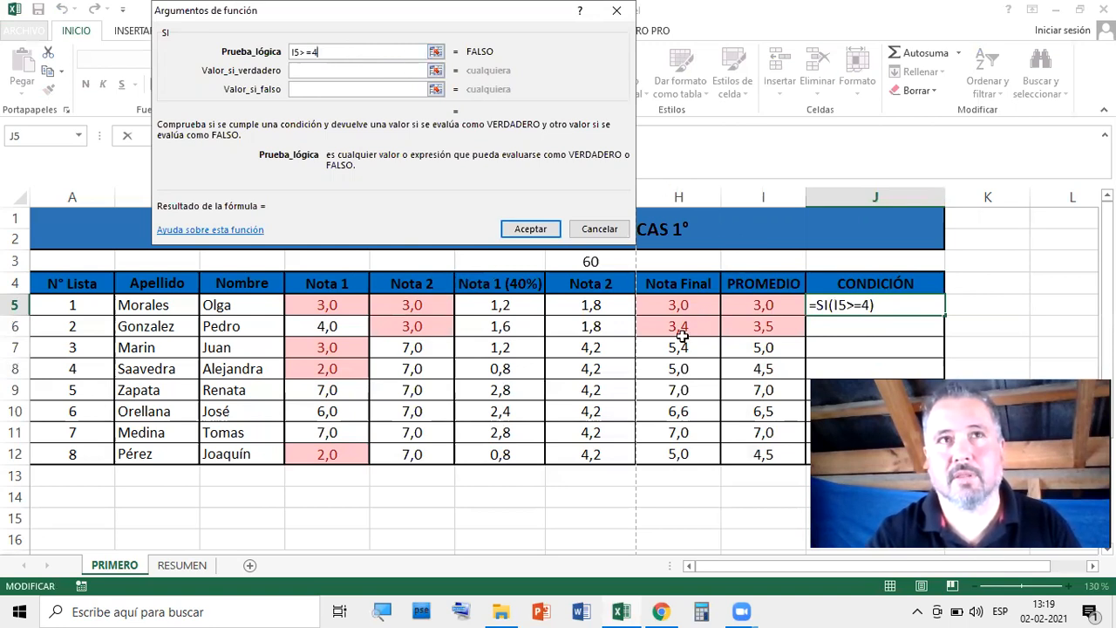
click(341, 69)
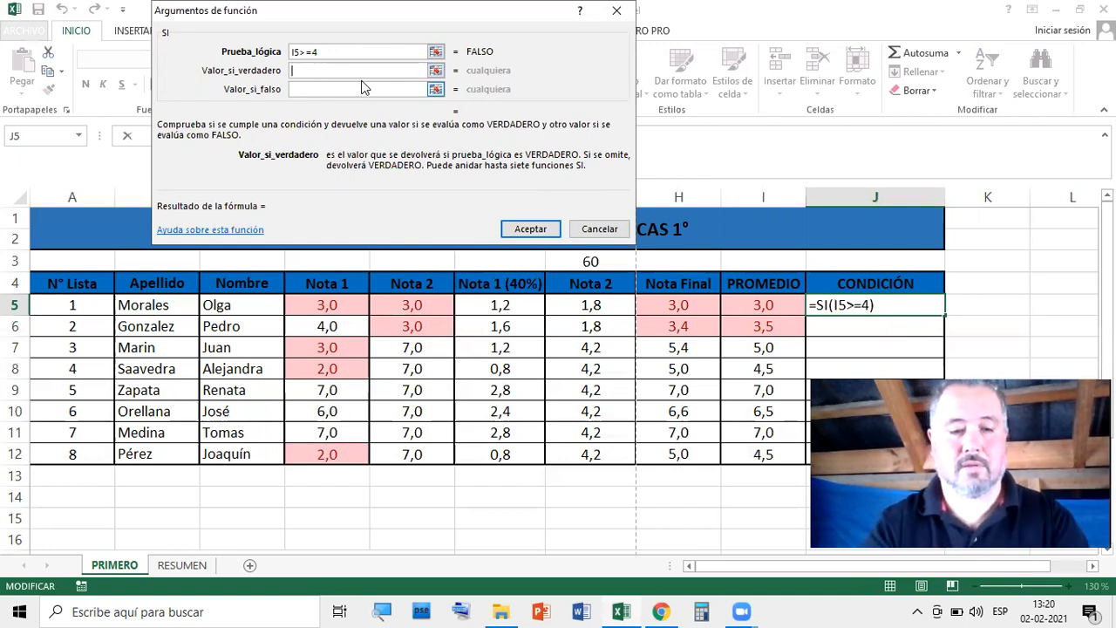
text(APROBADO)
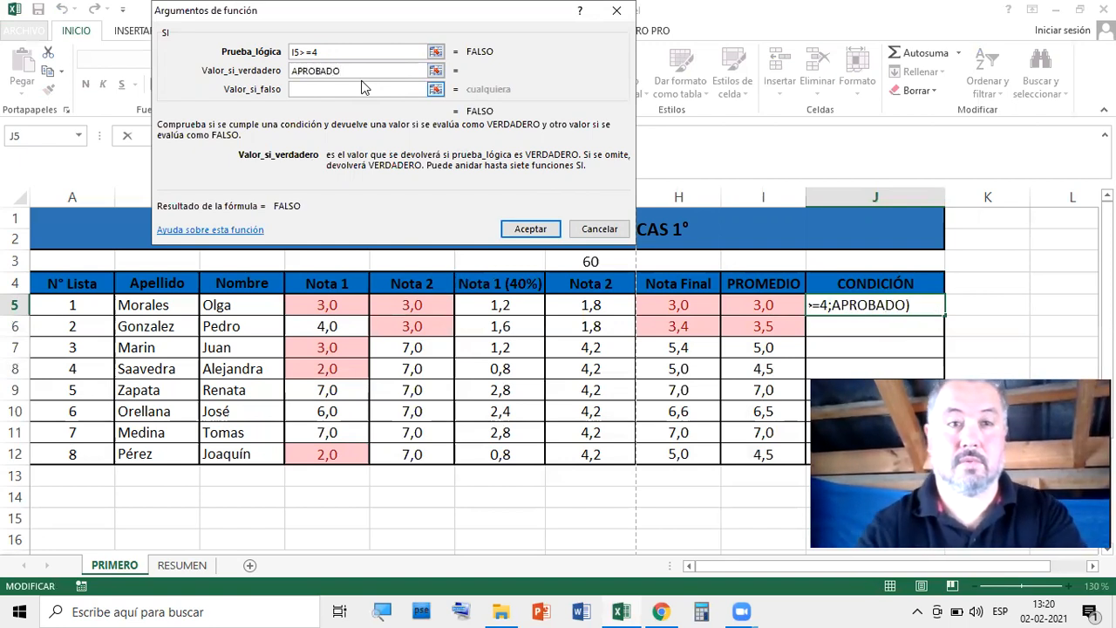
click(377, 90)
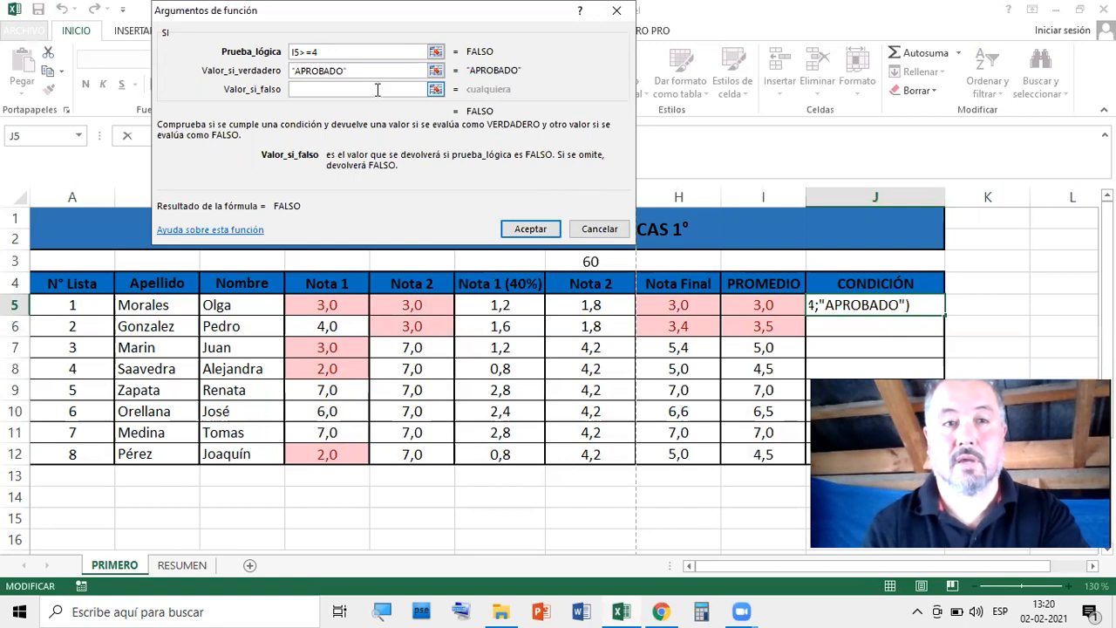
text(REP)
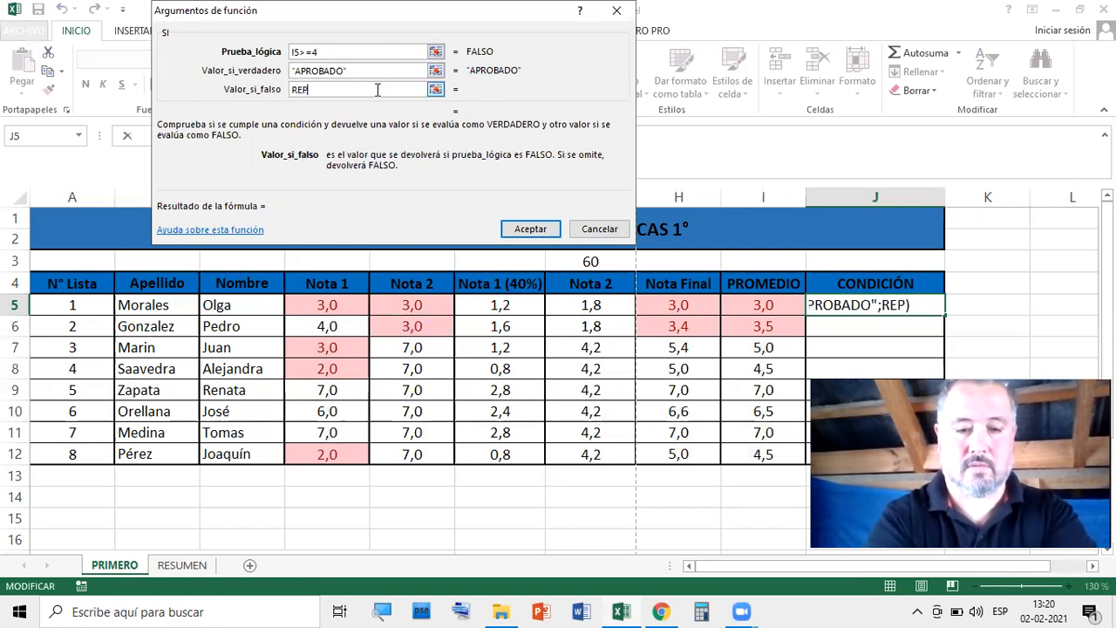
text(ROBADO)
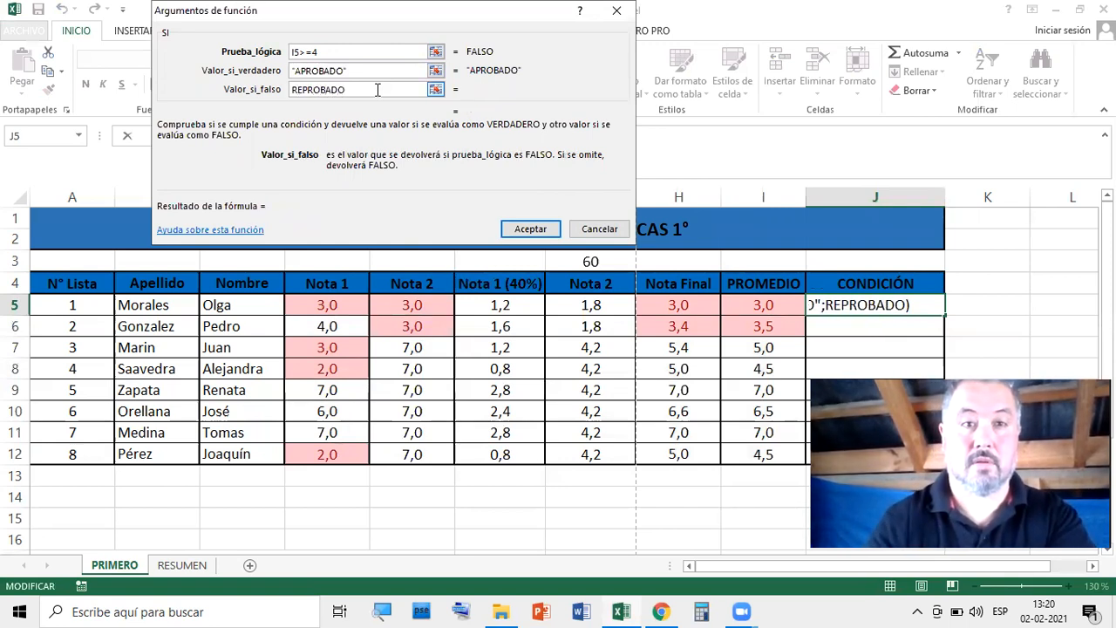
click(371, 70)
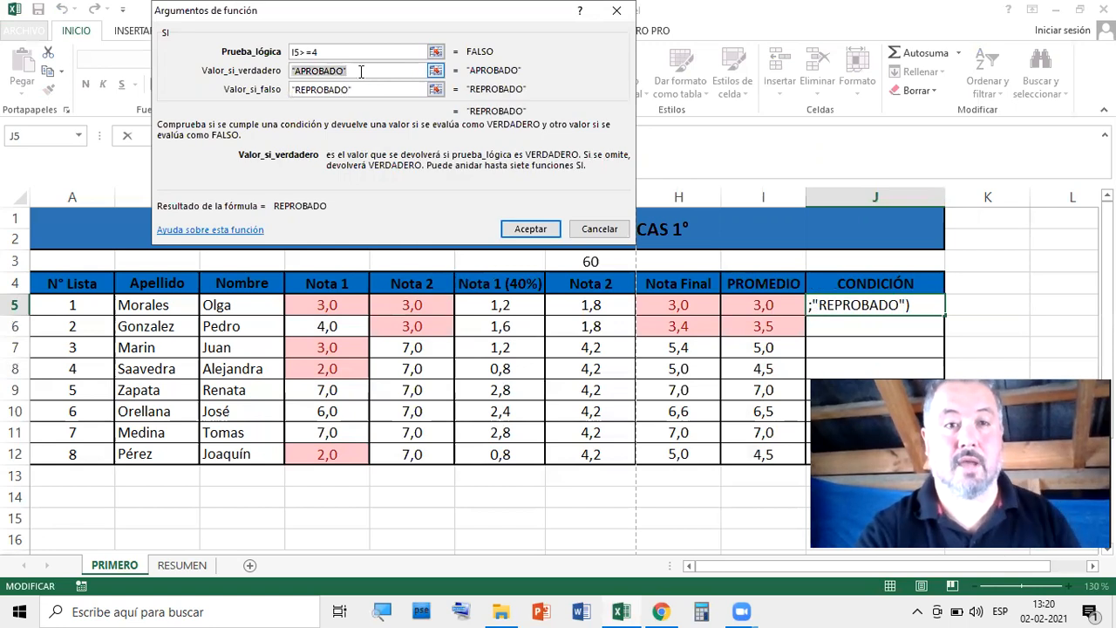
click(371, 91)
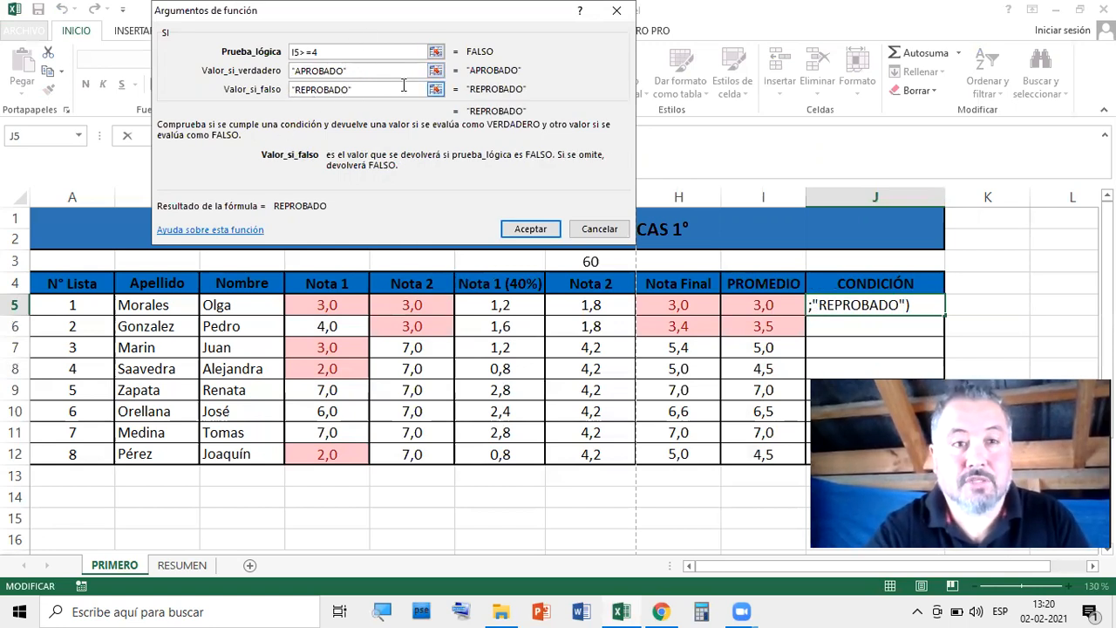
Review the arguments and accept, so J5 holds =SI(I5>=4;"APROBADO";"REPROBADO")
drag(394, 17, 317, 45)
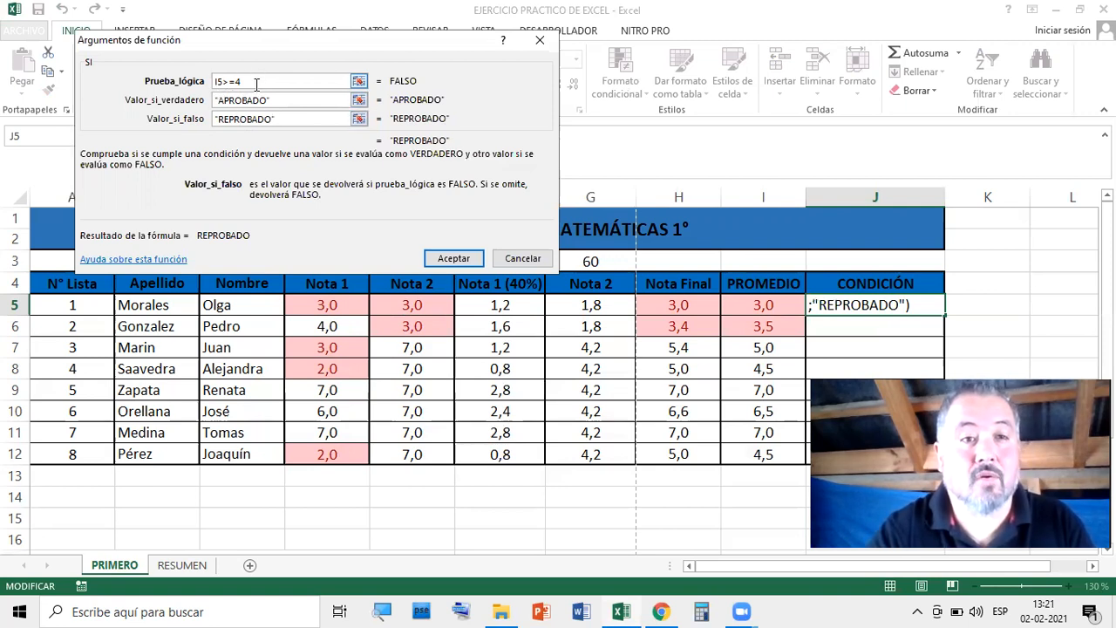
drag(244, 82, 219, 84)
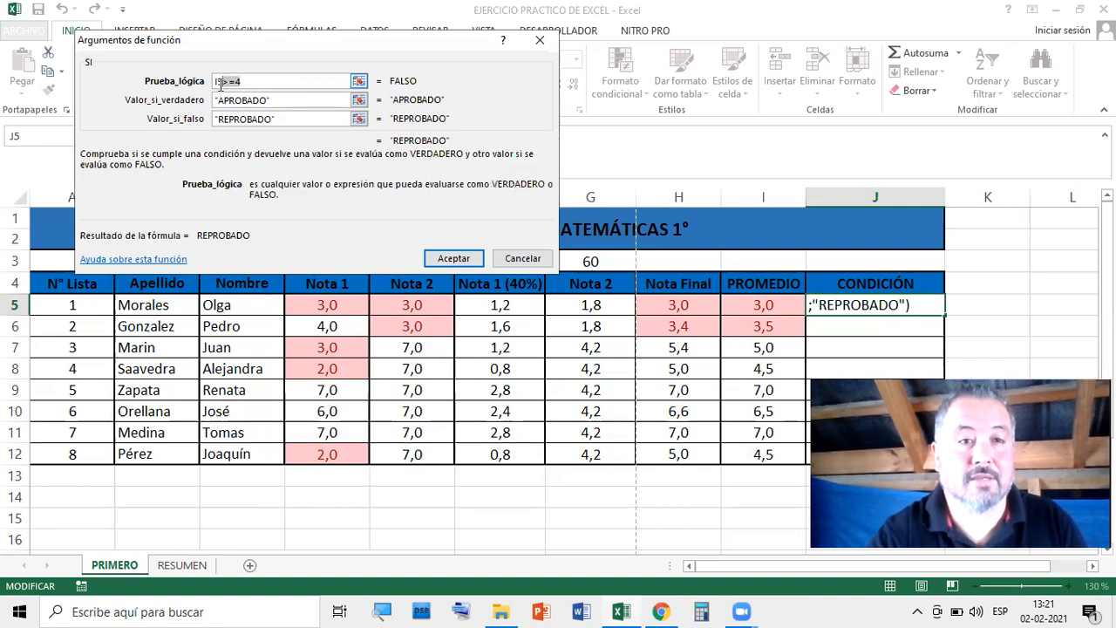
click(277, 100)
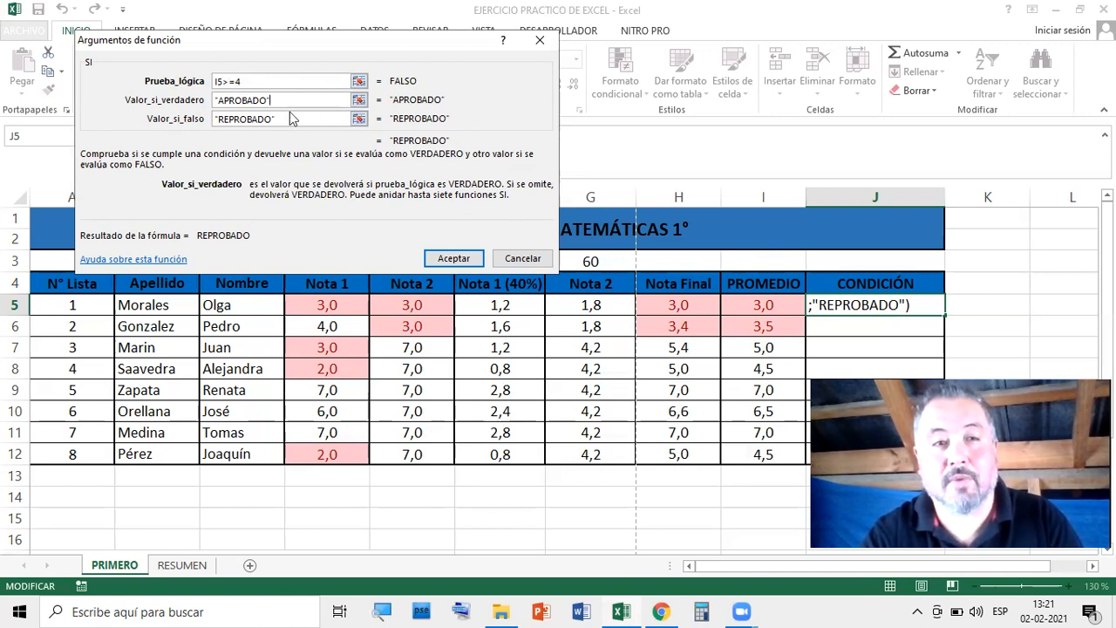
click(452, 257)
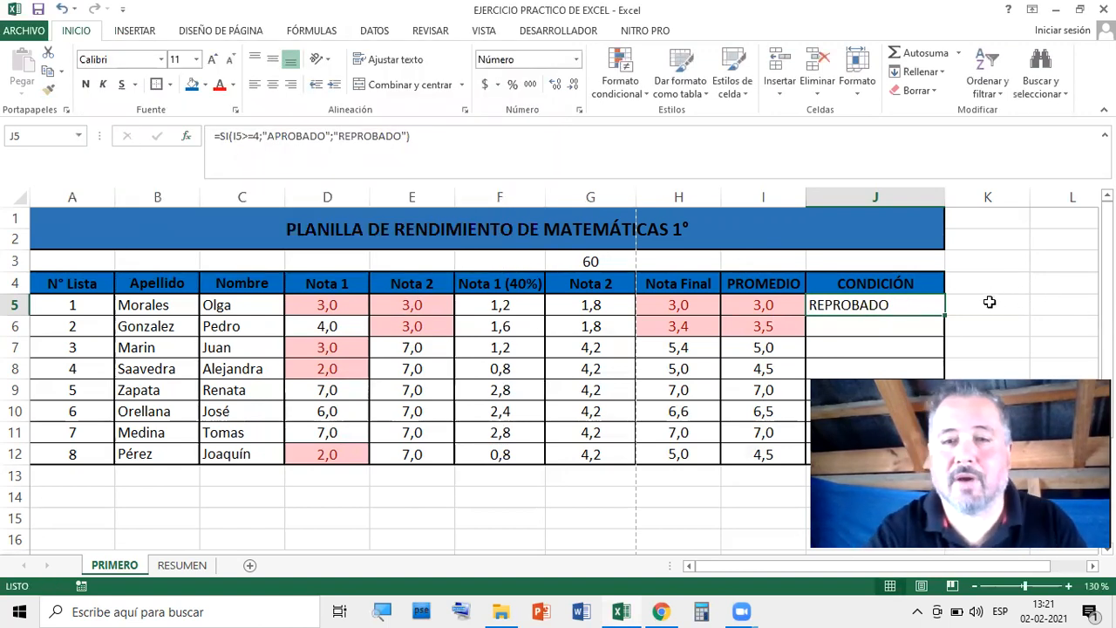
Fill the J5 SI formula down to J12 and select the J5:J12 results
click(1042, 304)
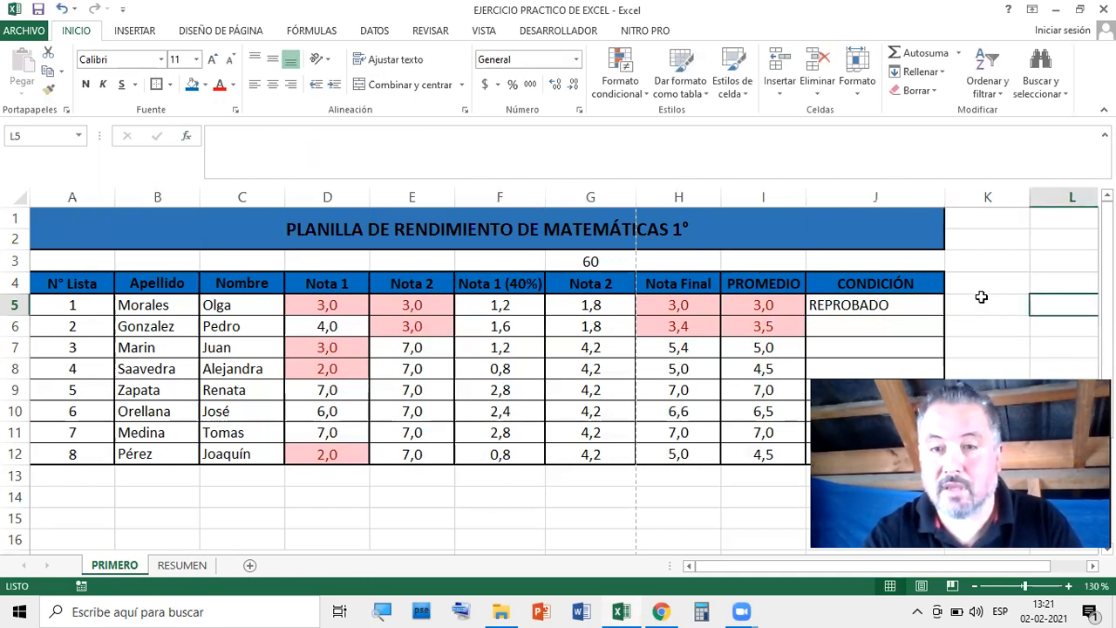
scroll(979, 300, down, 1)
click(911, 243)
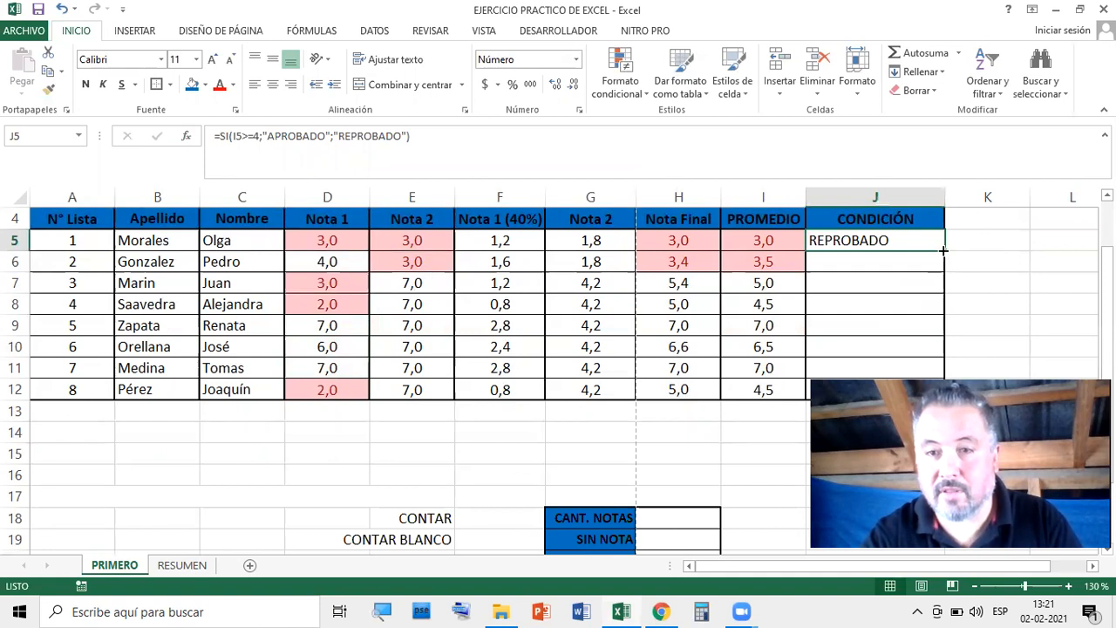
drag(947, 251, 947, 394)
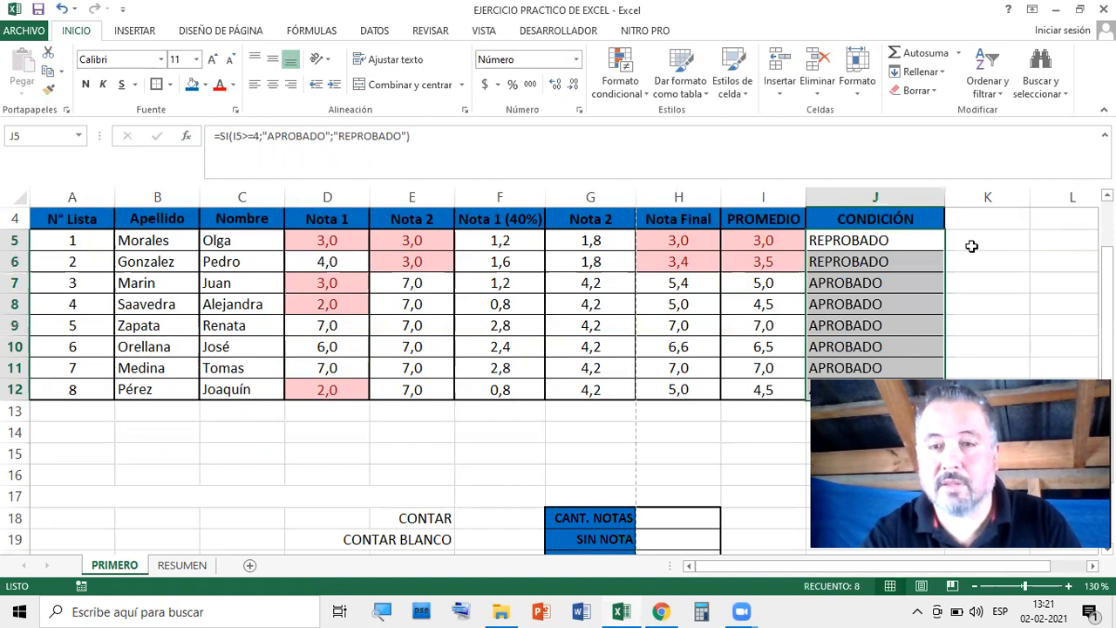
click(1009, 235)
drag(889, 242, 881, 390)
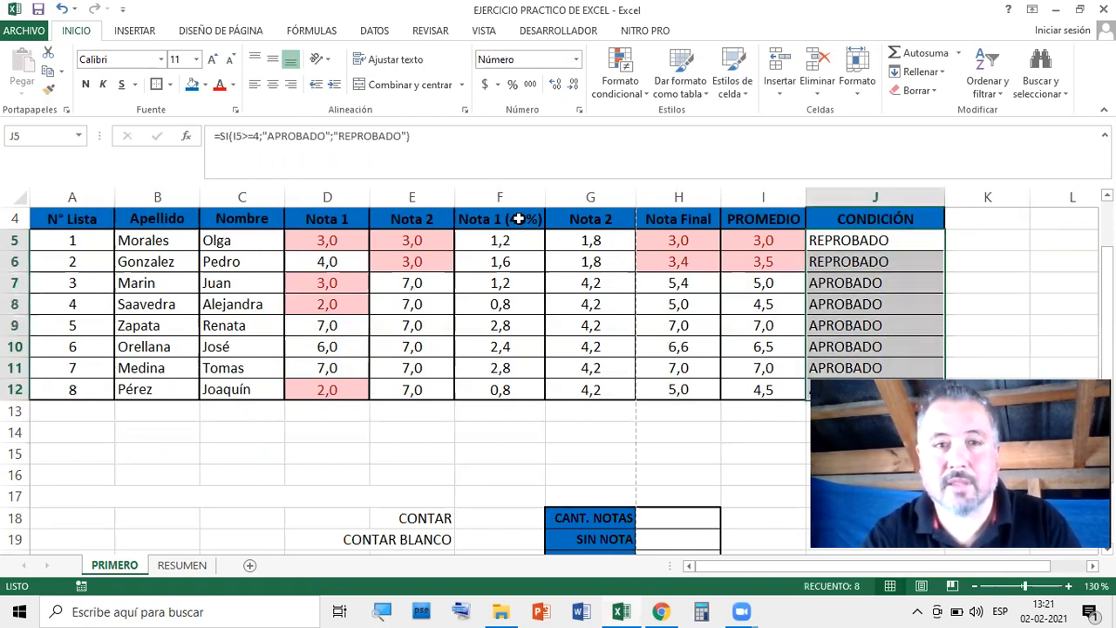
Centre the CONDICIÓN results and change the first student's Nota 1 in D5 to 7
click(274, 85)
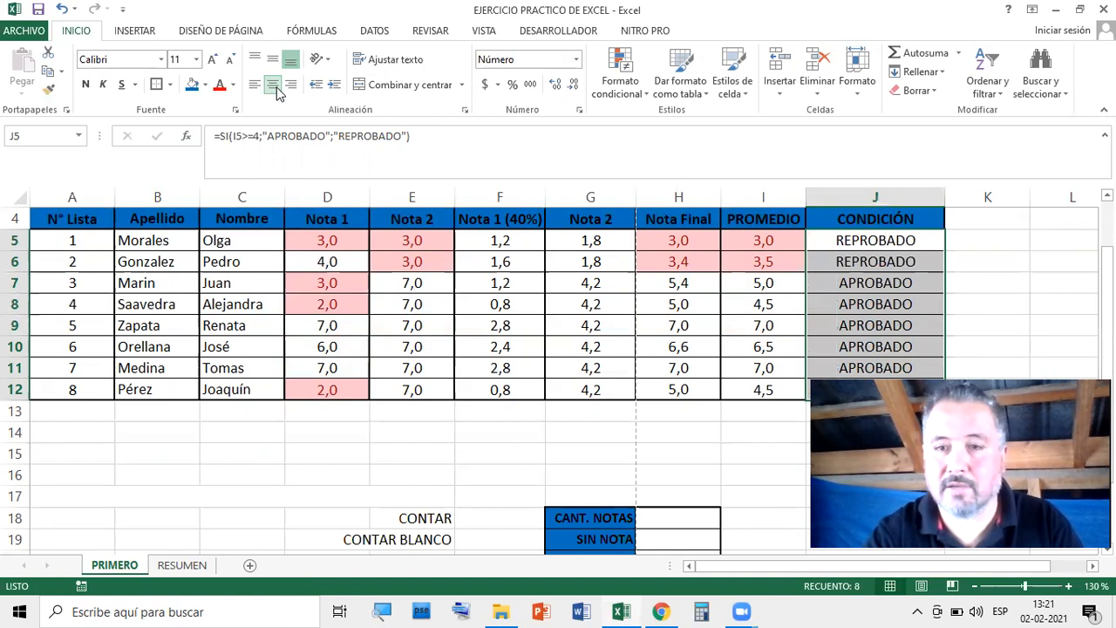
click(1045, 261)
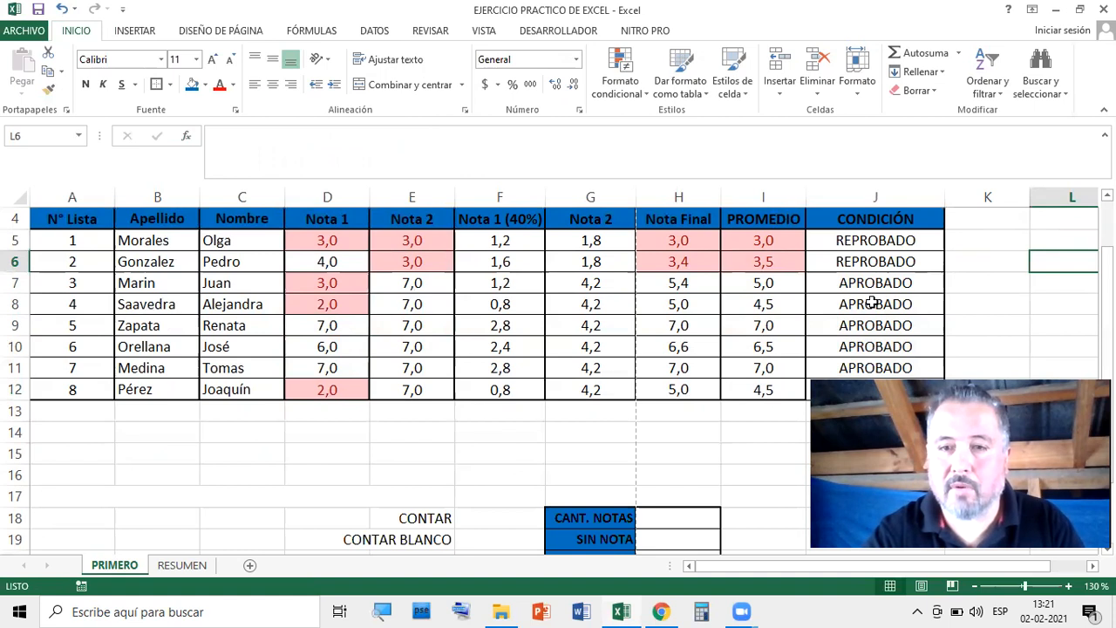
click(334, 242)
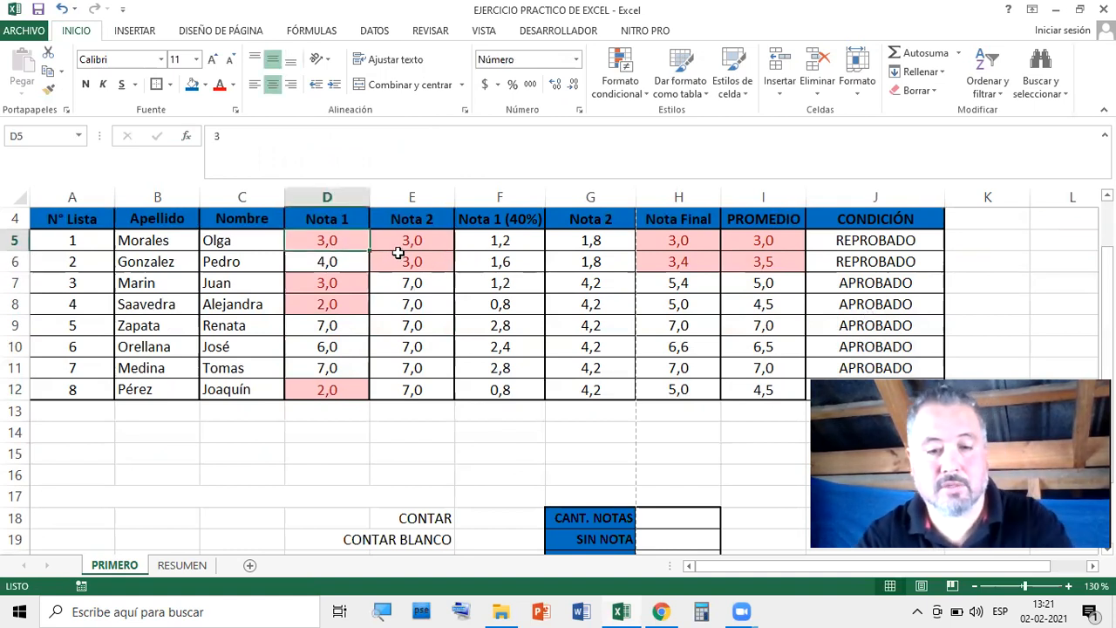
text(7)
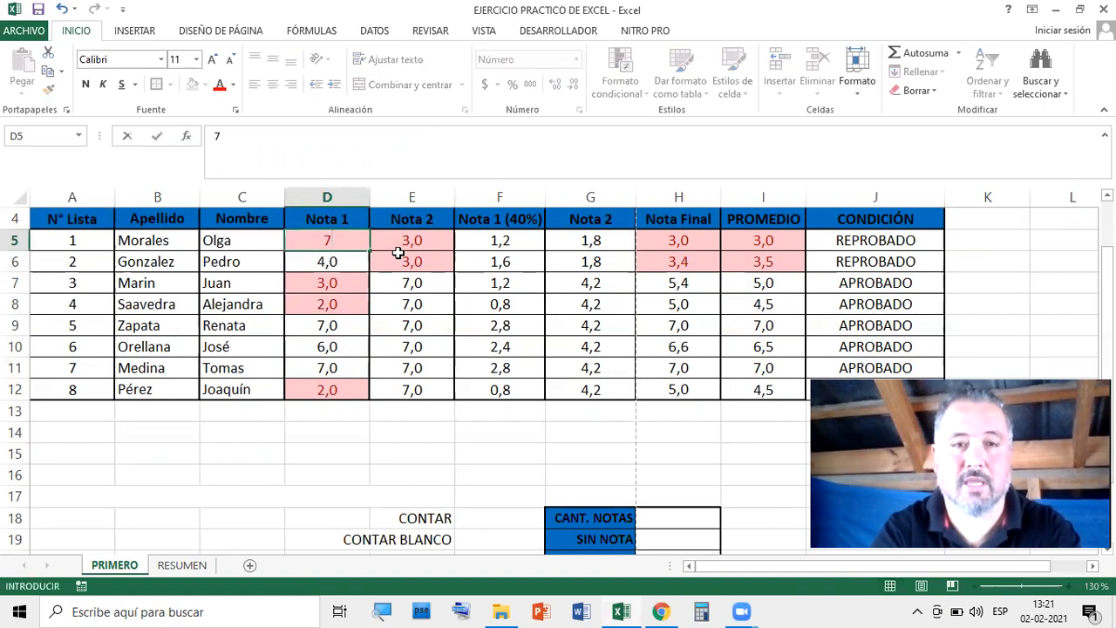
key(Return)
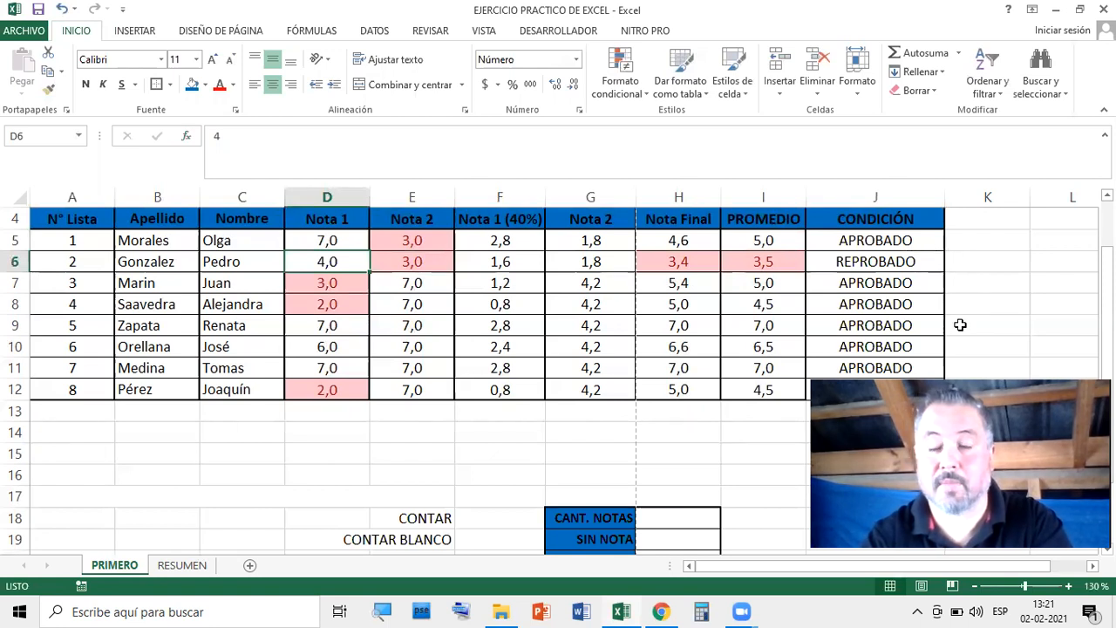
Apply Todos los bordes to the CONDICIÓN range J5:J12
drag(852, 246, 872, 389)
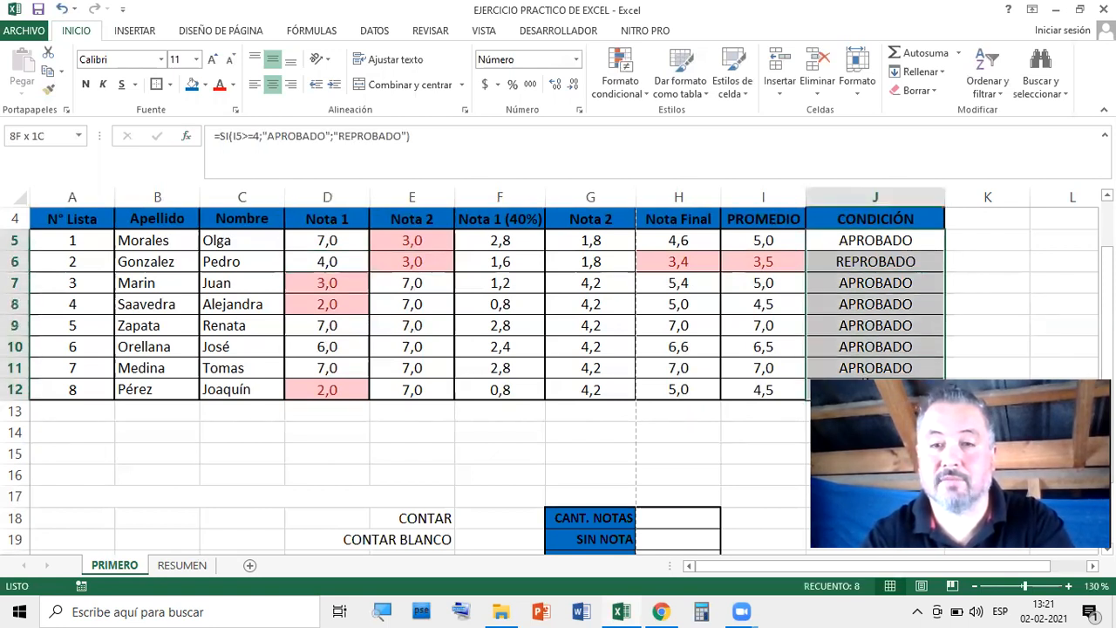
click(157, 85)
click(1016, 277)
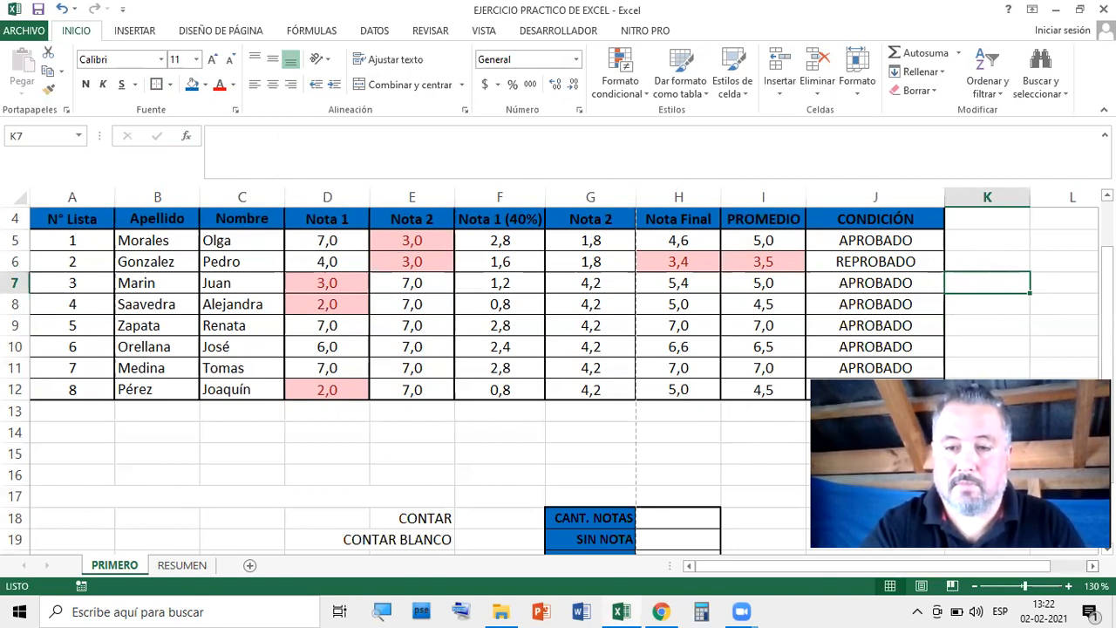
Add an 'Es igual a' highlight rule for APROBADO on J5:J12 using Formato personalizado
click(1093, 565)
click(1093, 565)
click(1093, 565)
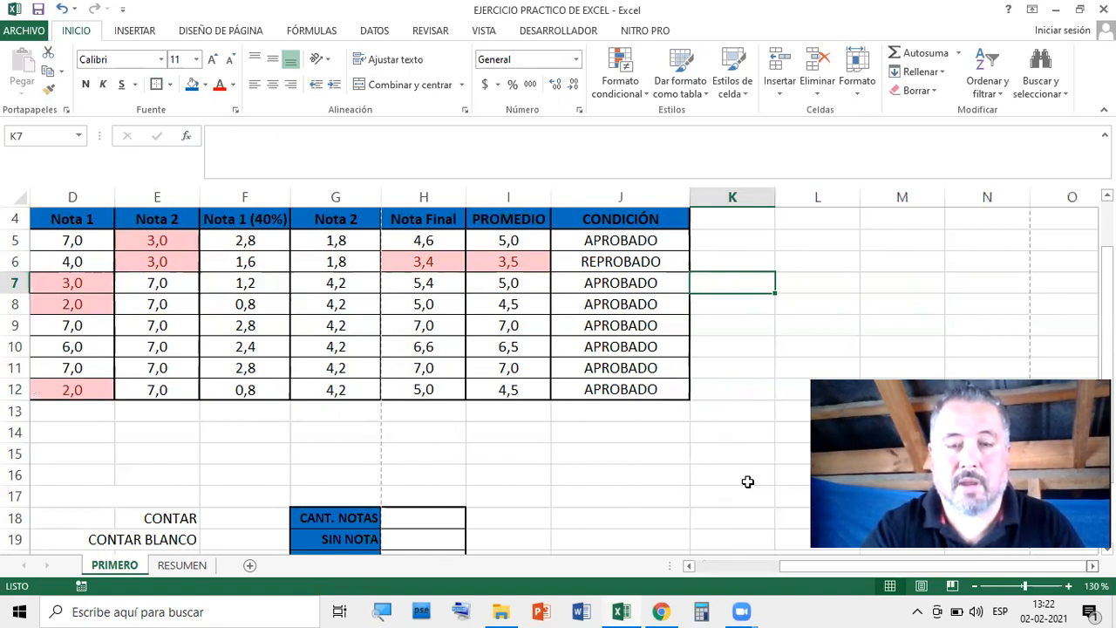
click(596, 238)
drag(602, 259, 606, 389)
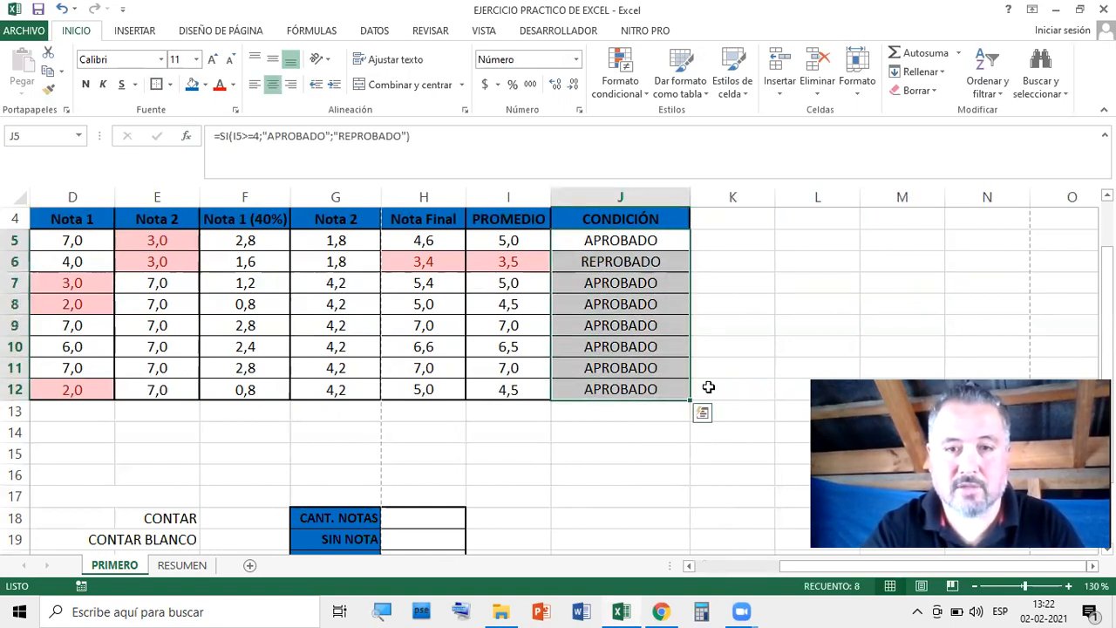
click(648, 99)
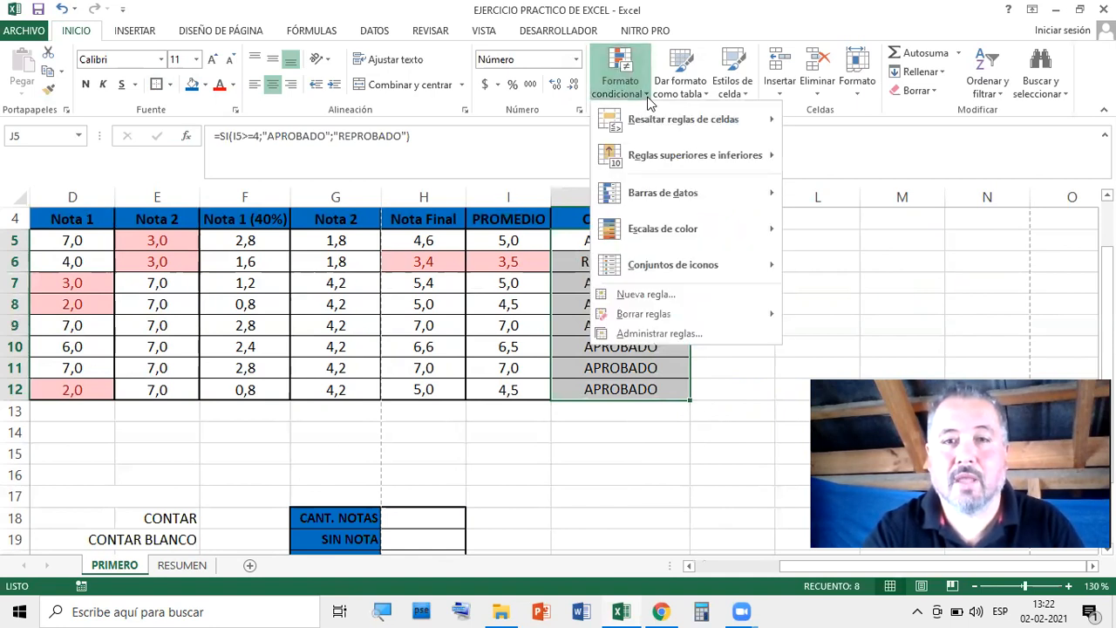
mouse_move(656, 126)
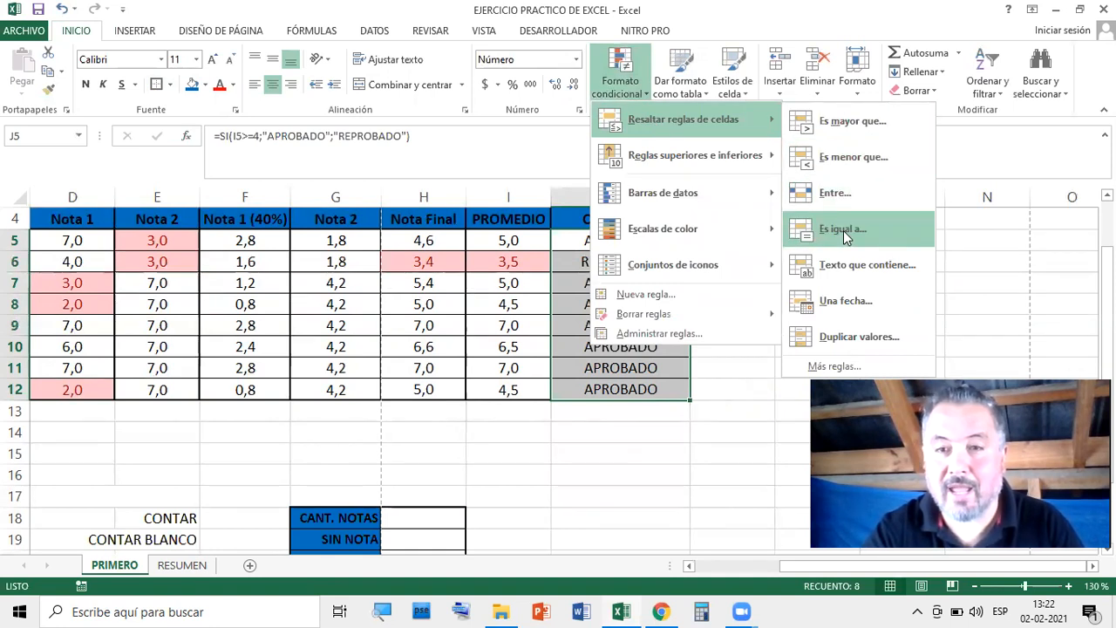
click(842, 231)
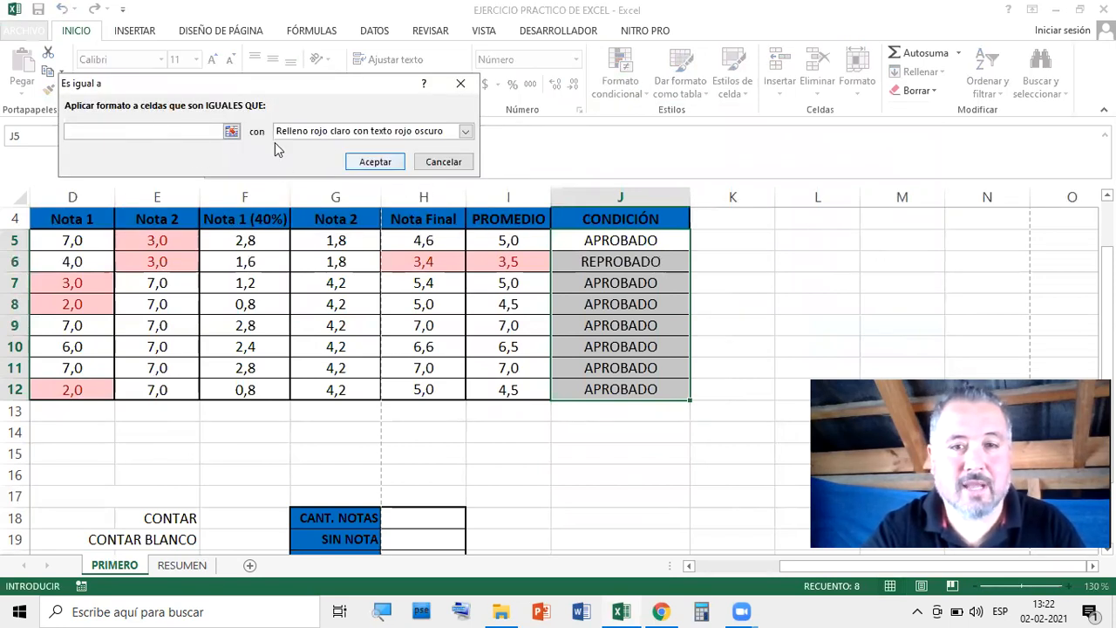
text(APROBADO)
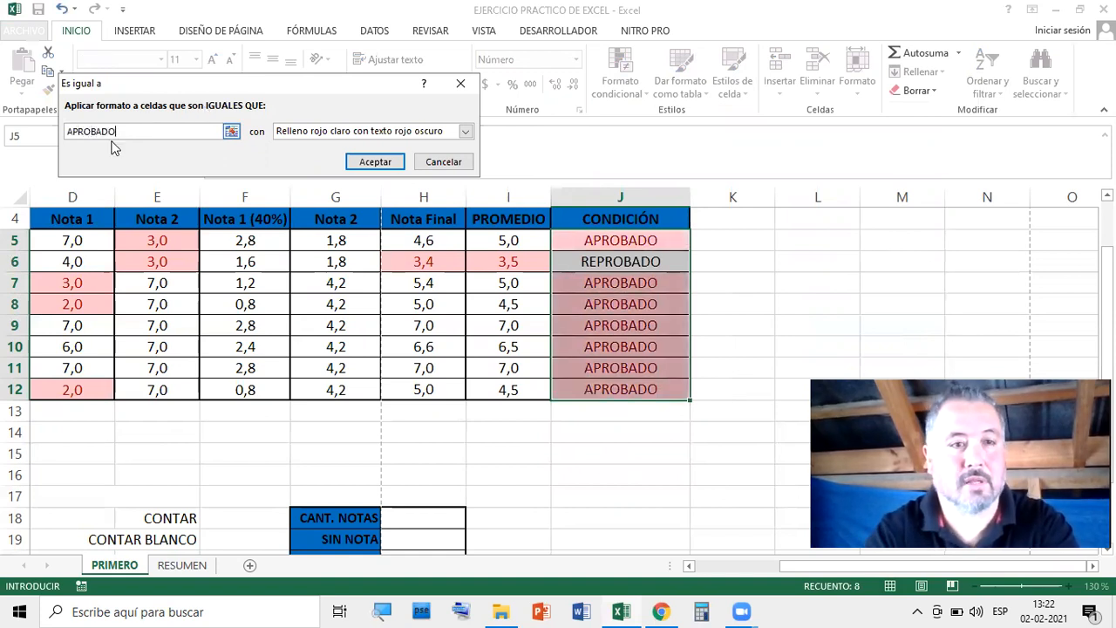
click(466, 131)
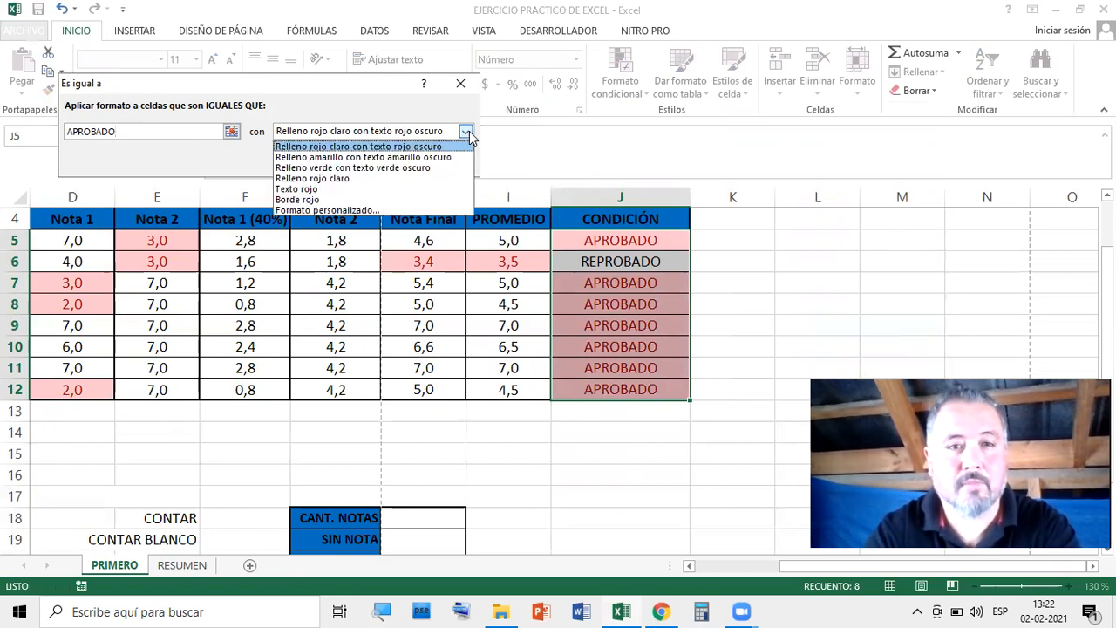
click(347, 210)
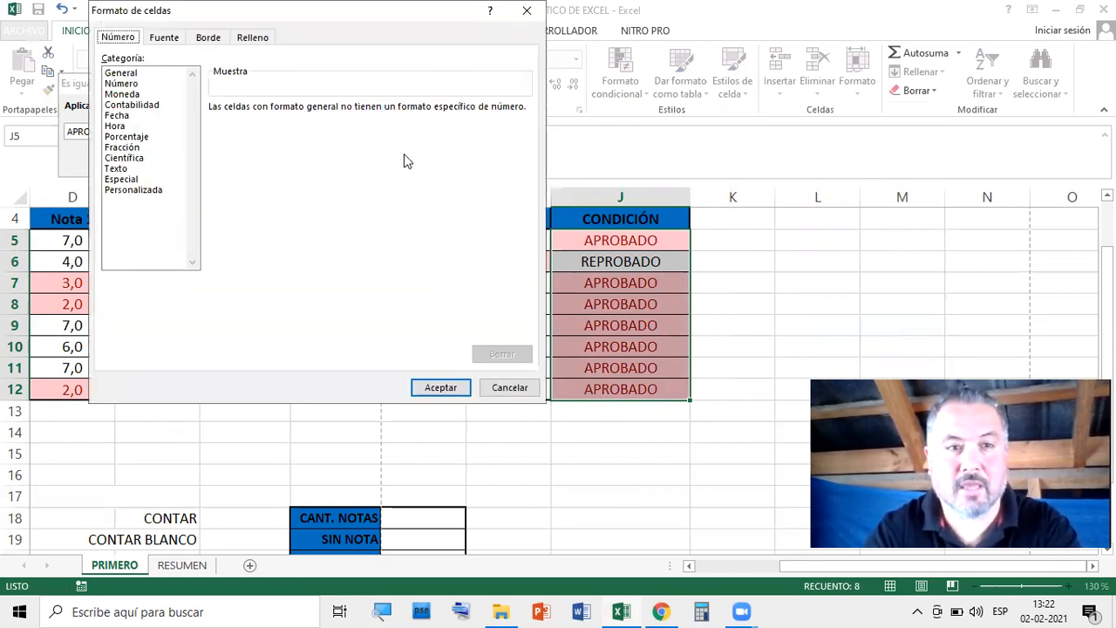
Give the rule bold light-blue font with black fill and confirm both dialogs
click(168, 38)
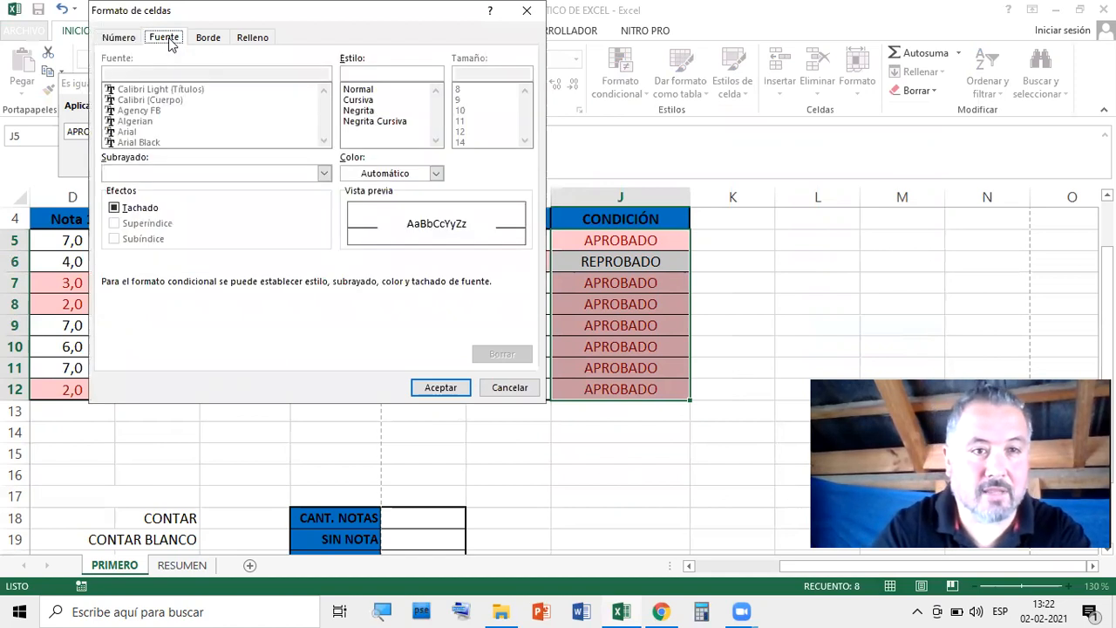
click(368, 113)
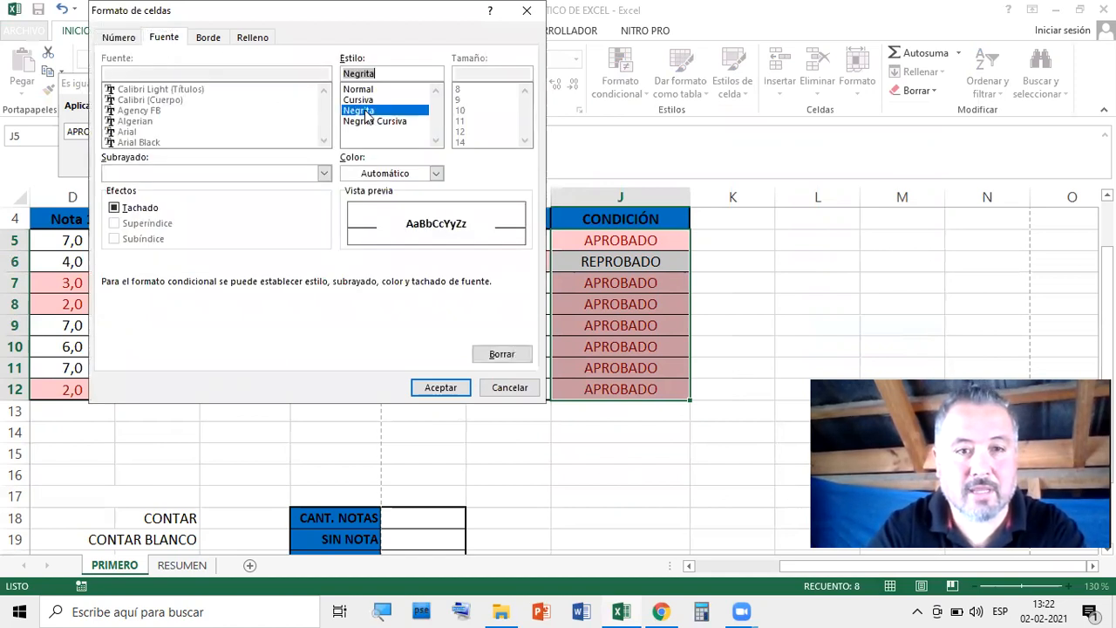
click(436, 173)
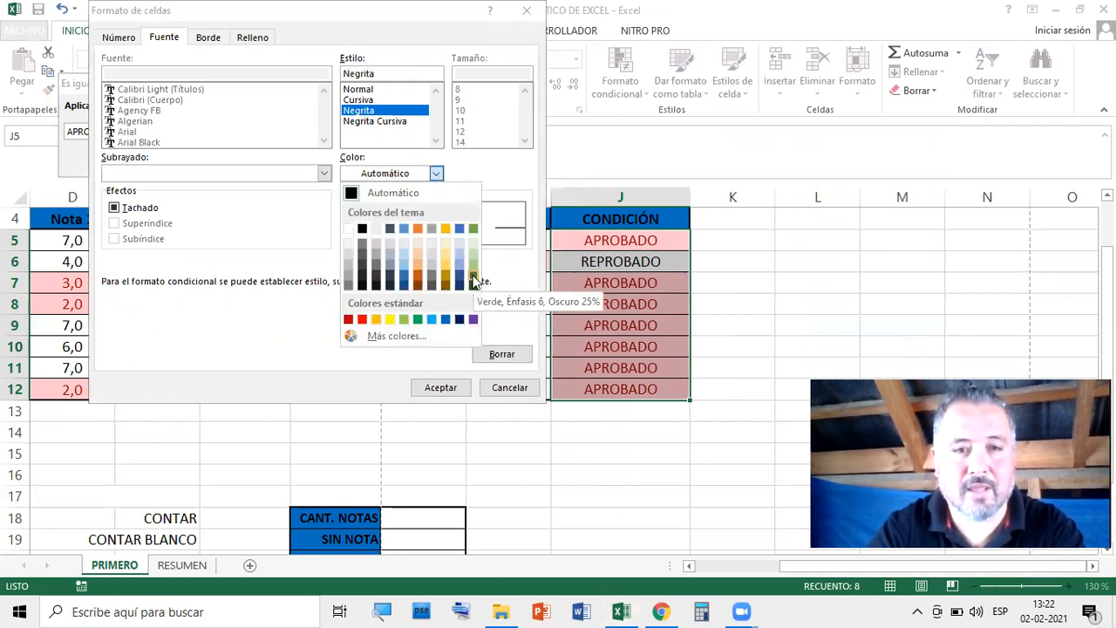
click(433, 320)
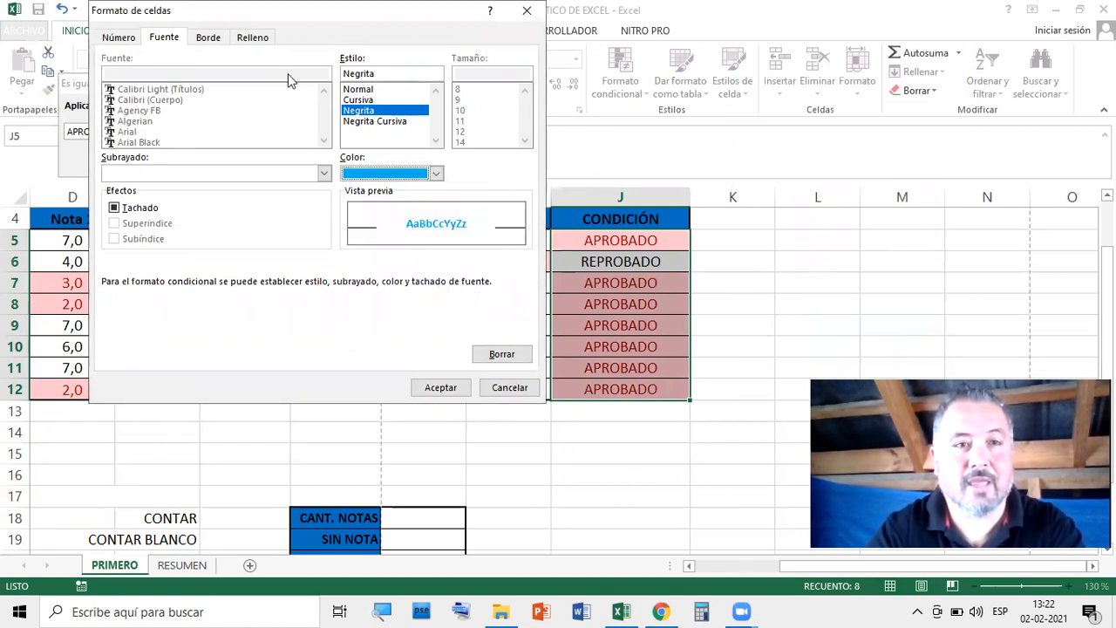
click(248, 41)
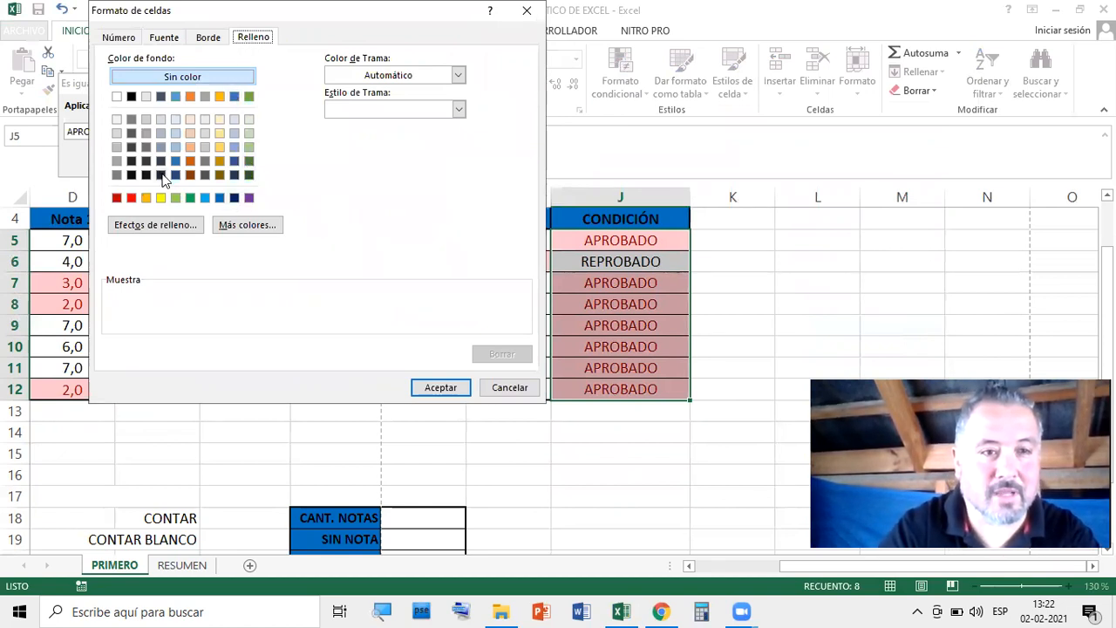
click(131, 174)
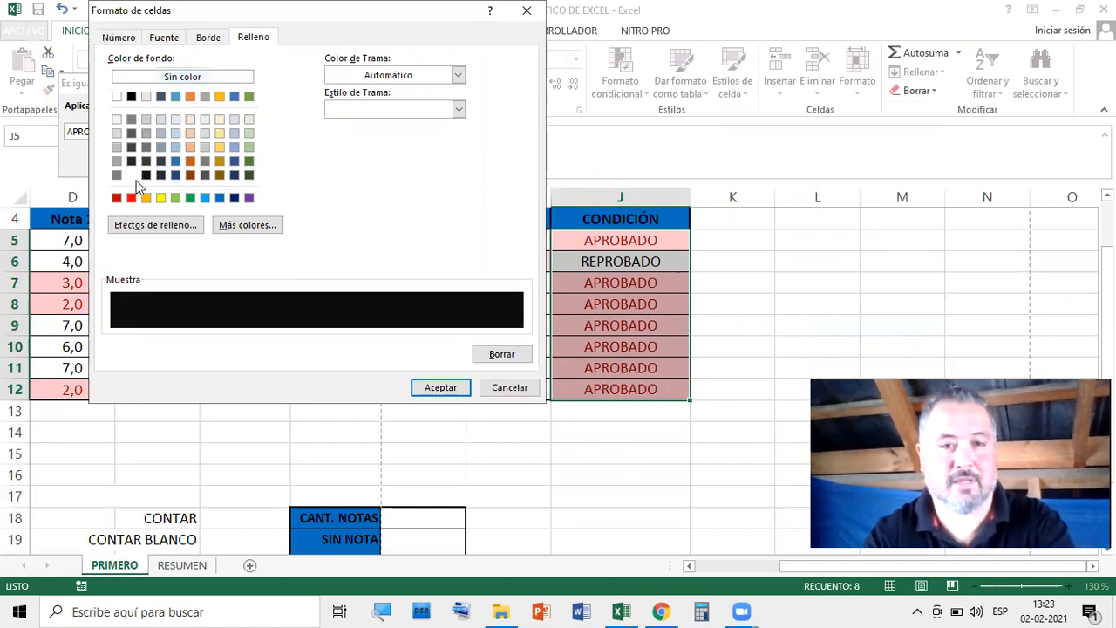
click(438, 389)
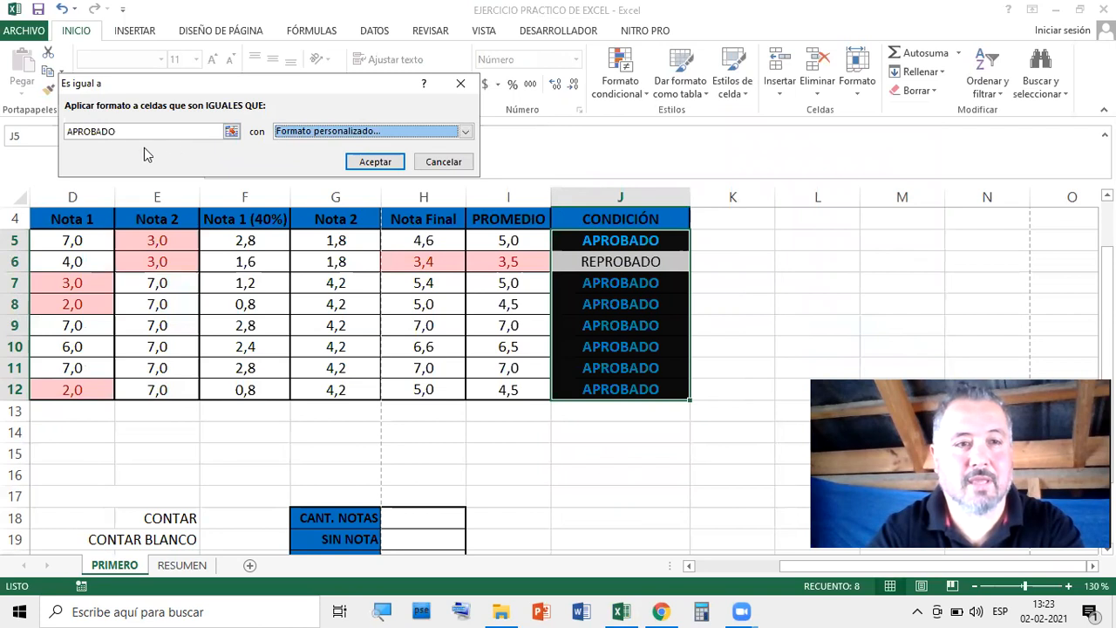
click(375, 164)
click(853, 282)
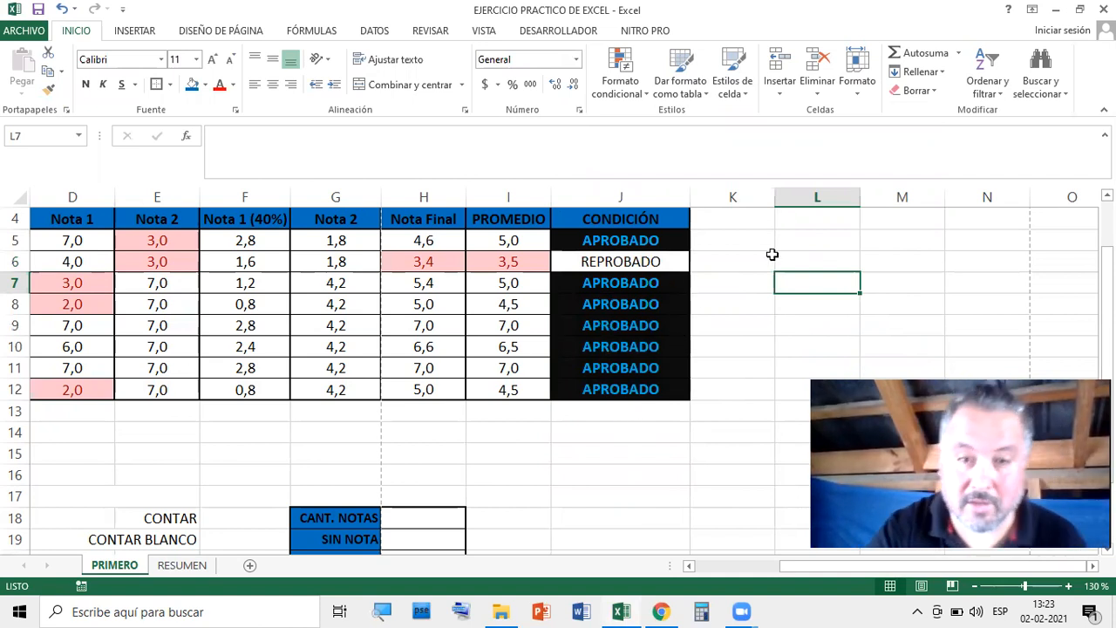
Open the APROBADO highlight rule on J5:J12 for editing via Administrar reglas
drag(615, 237, 622, 388)
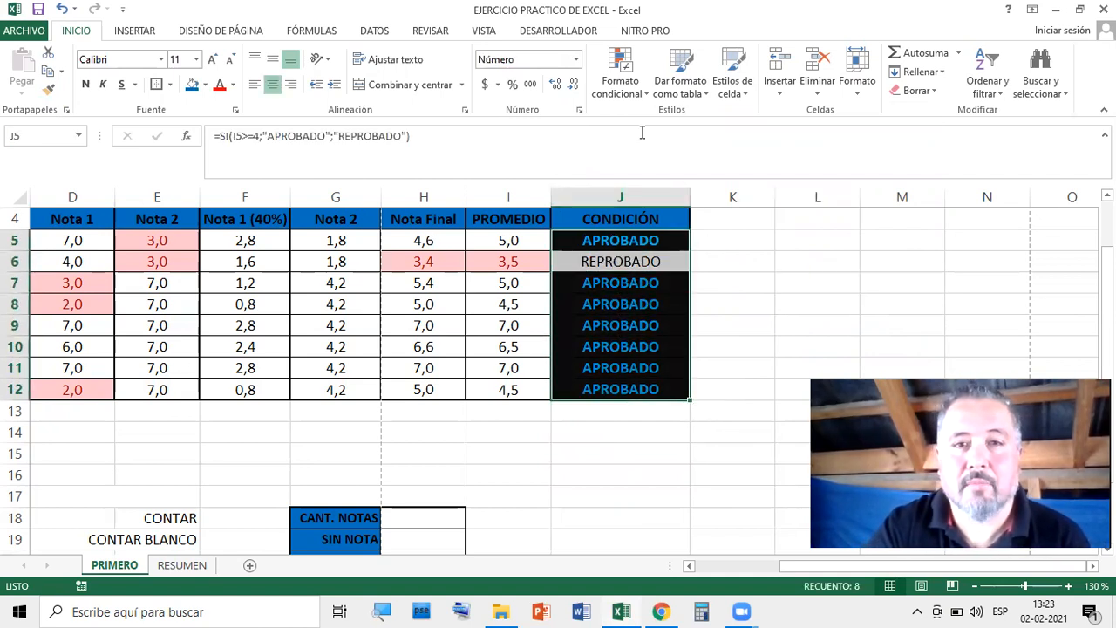
click(648, 103)
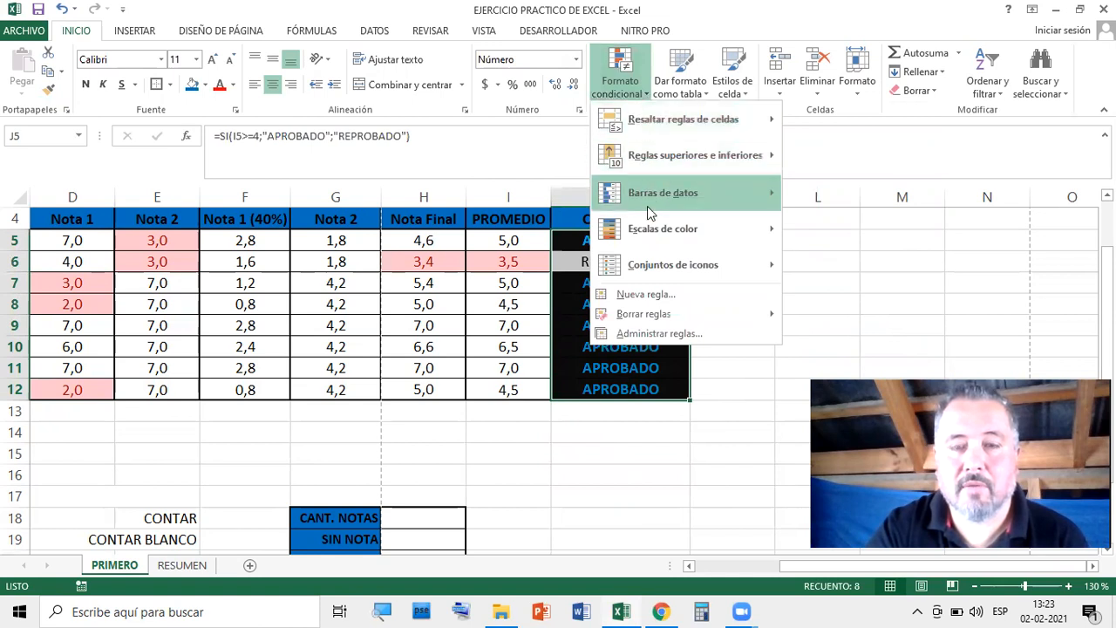
click(675, 334)
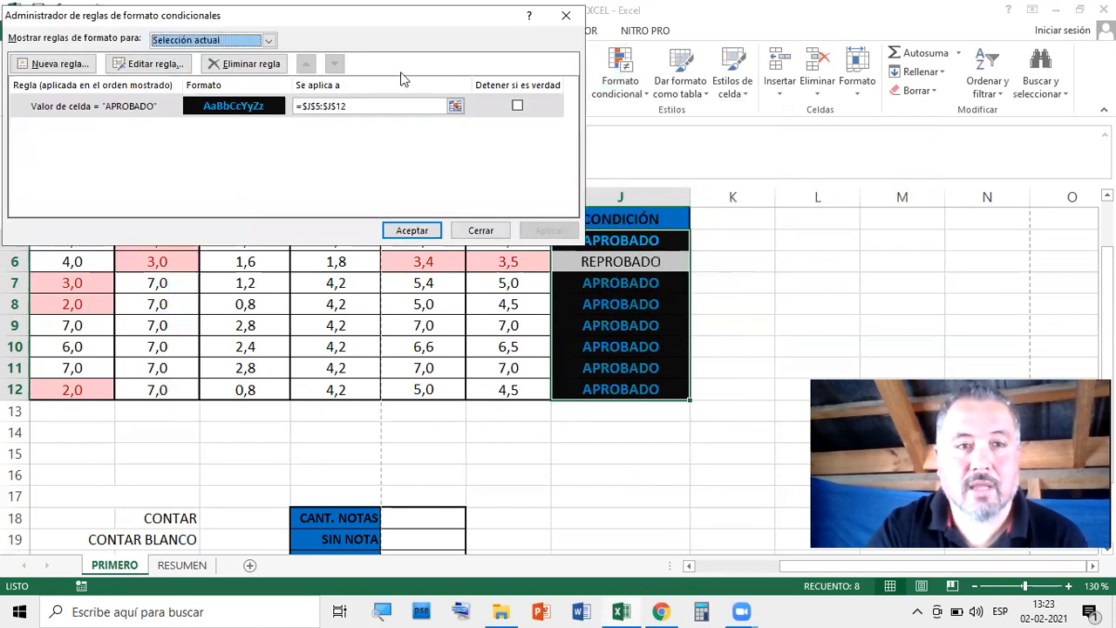
drag(362, 24, 702, 38)
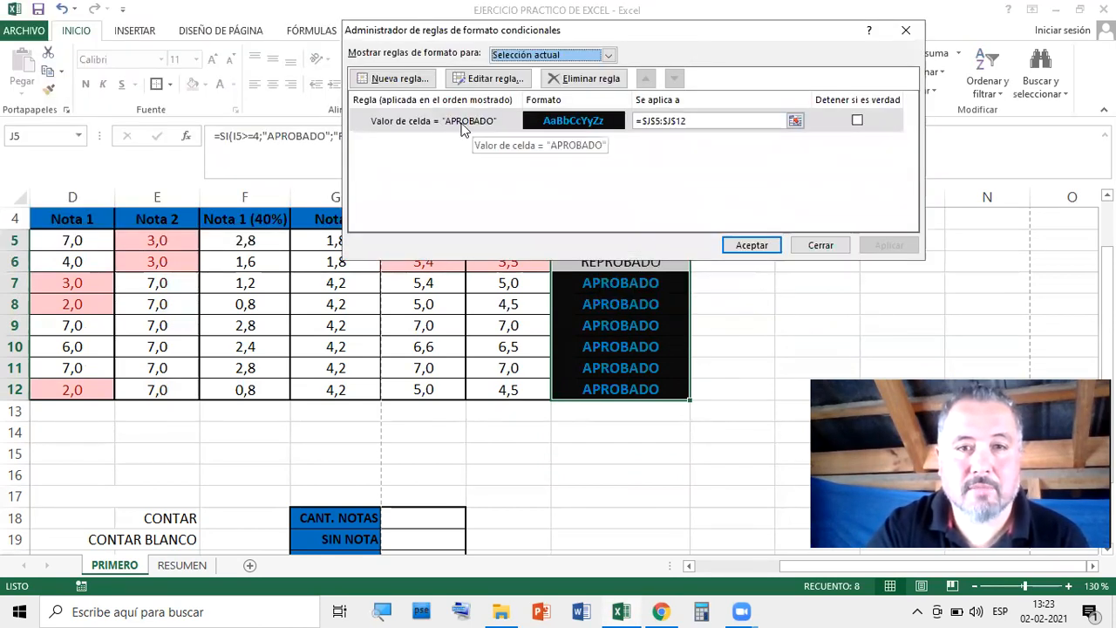
click(462, 123)
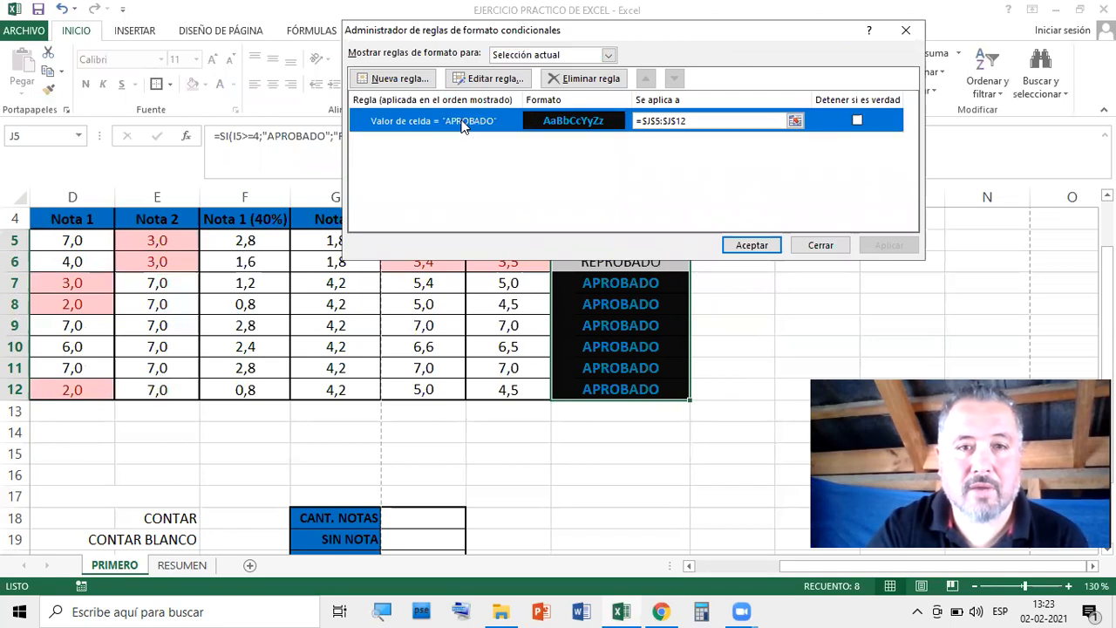
click(491, 80)
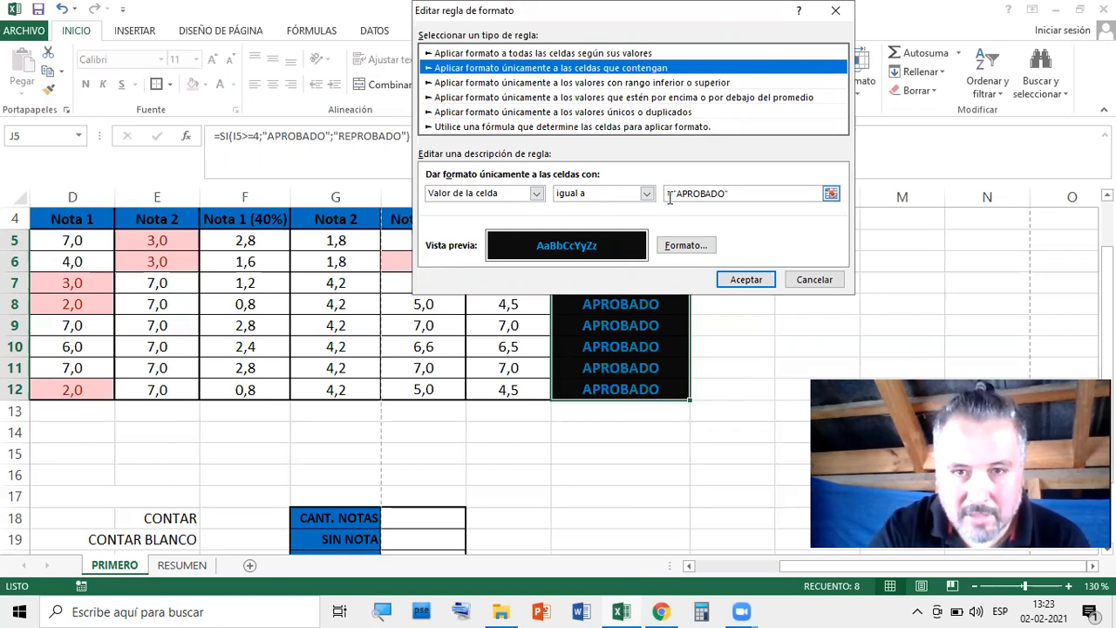
Change the rule's value from APROBADO to REPROBADO and apply it
click(722, 195)
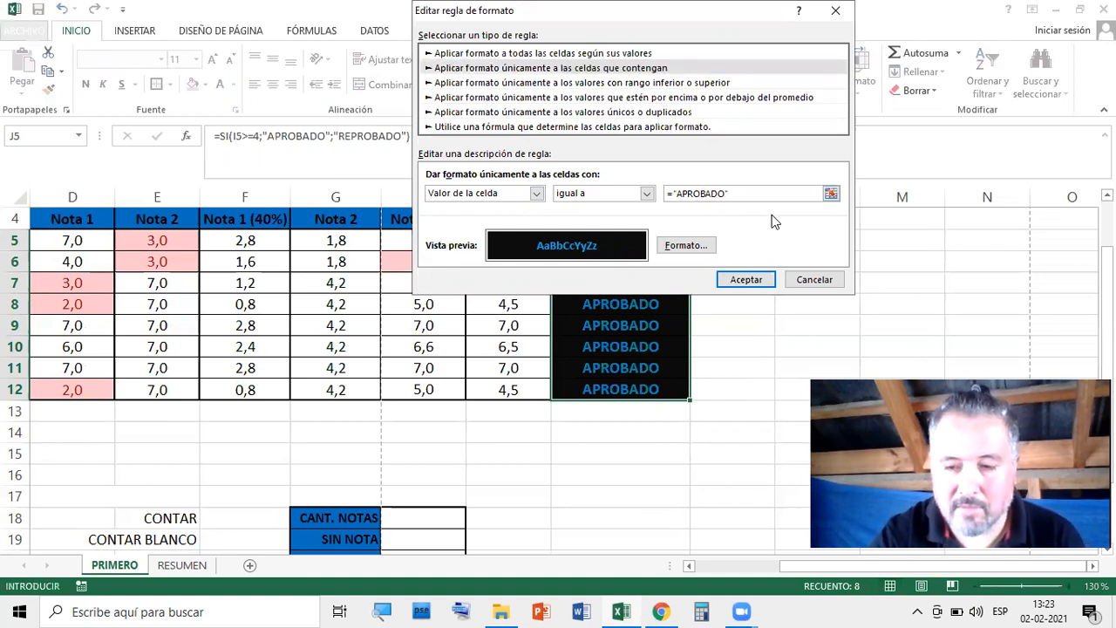
key(Left)
key(Left)
key(Left)
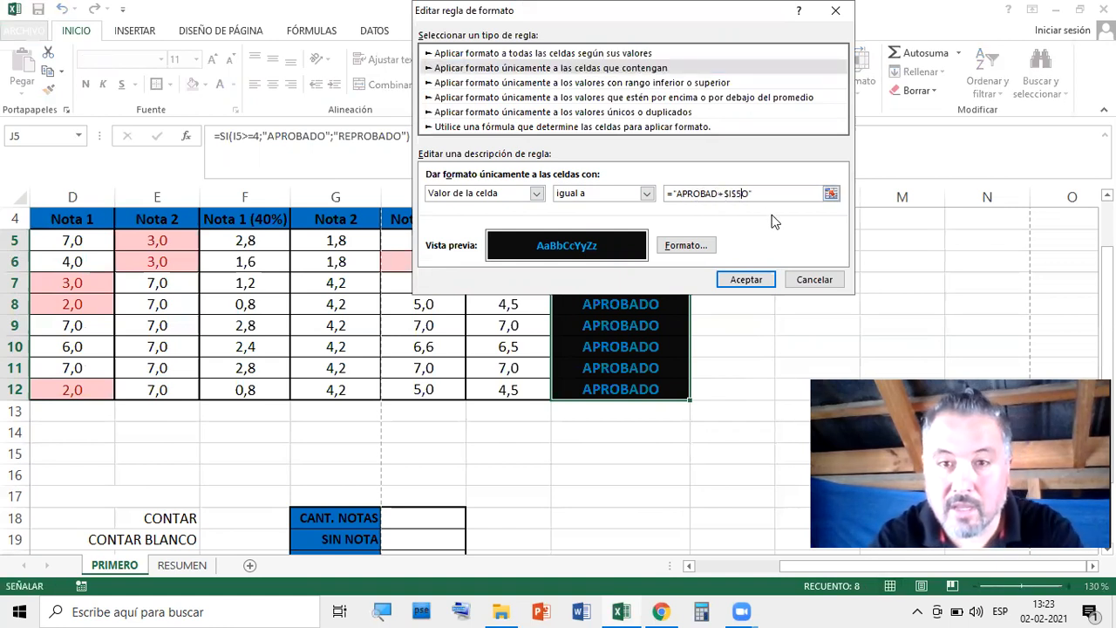
key(BackSpace)
key(BackSpace)
key(BackSpace)
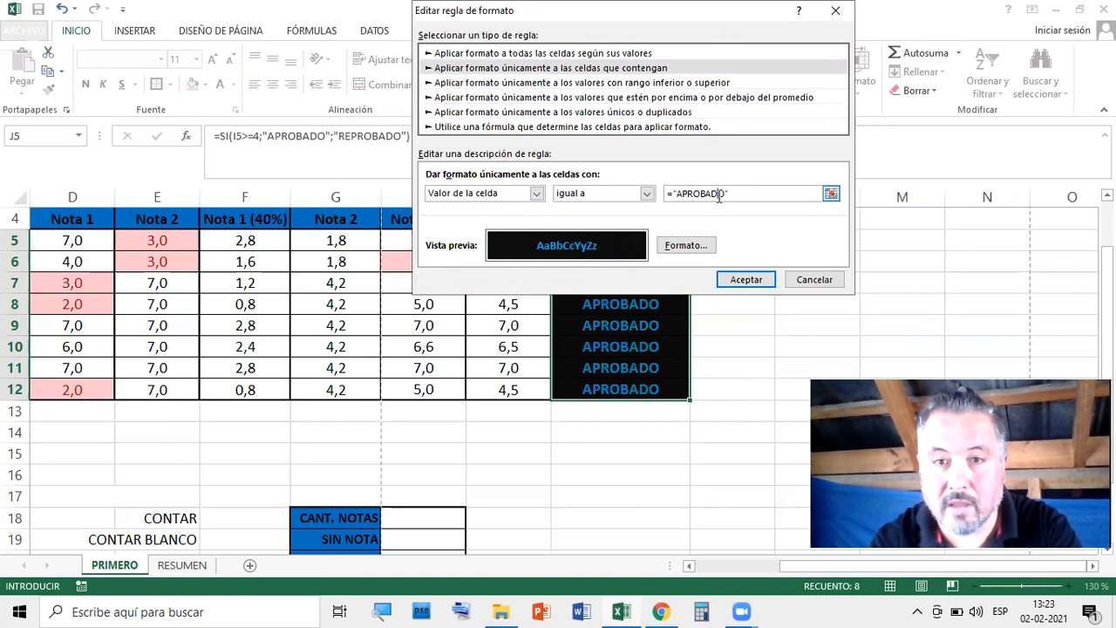
double_click(678, 194)
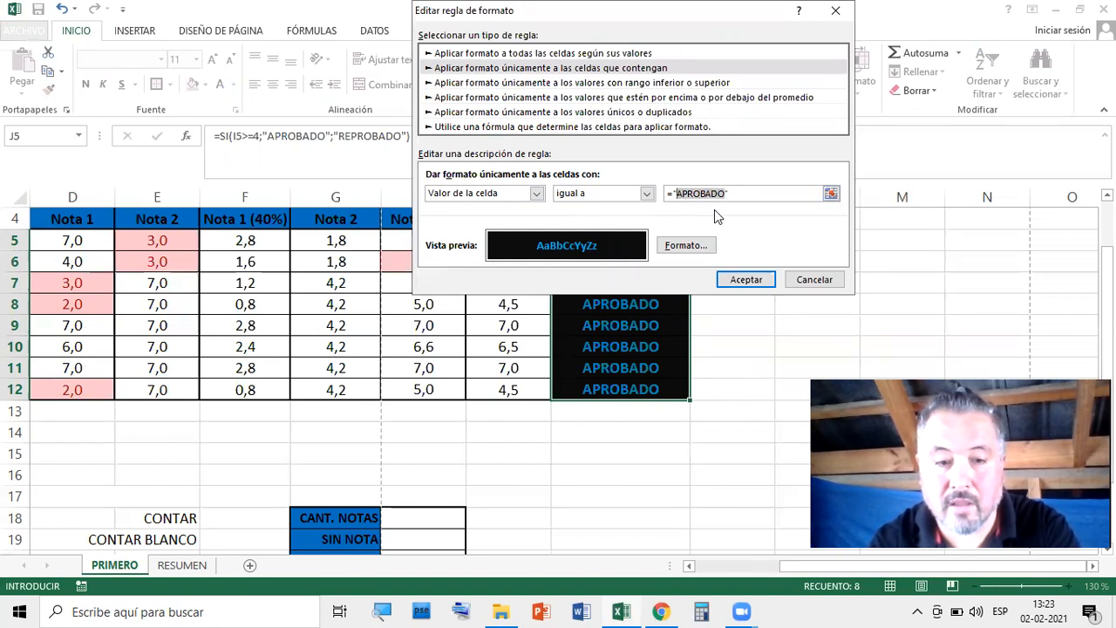
text(RE)
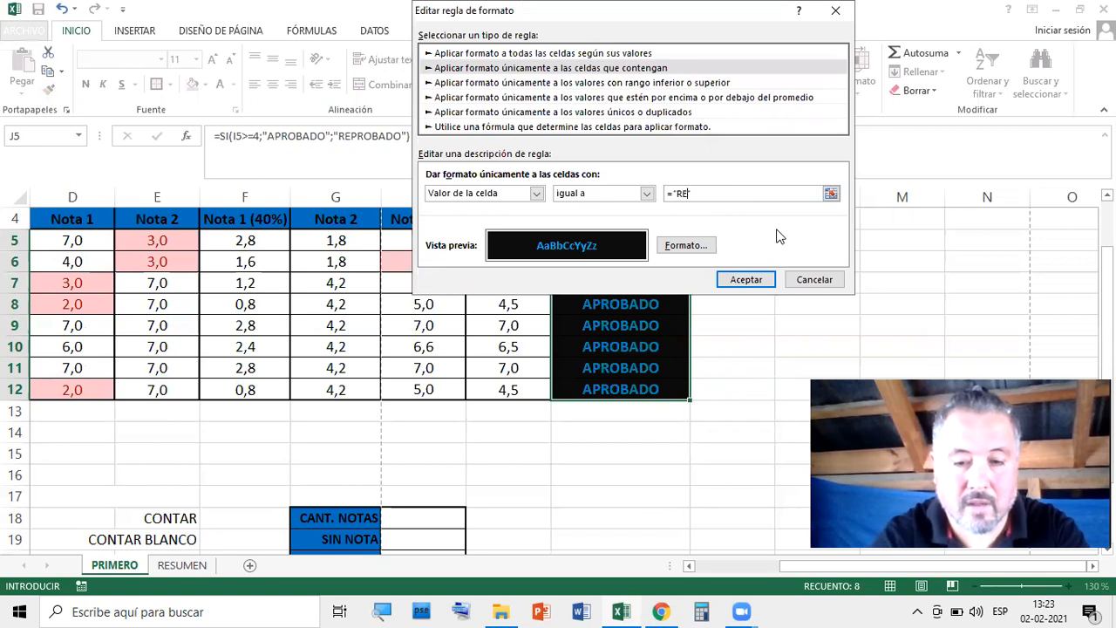
text(PROBADO")
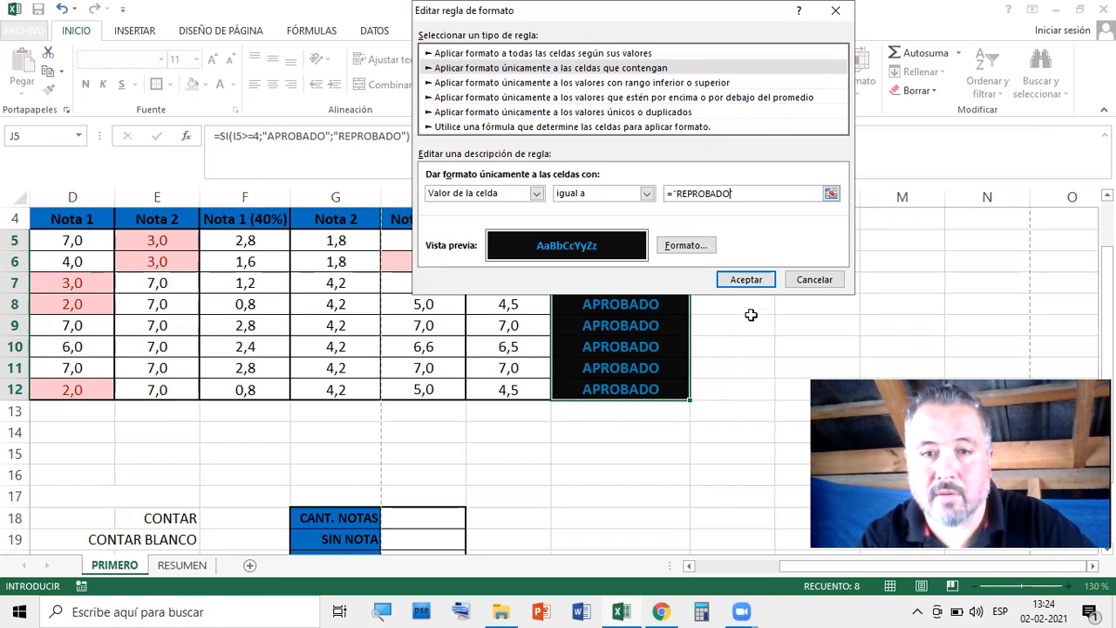
click(748, 279)
click(751, 246)
click(843, 285)
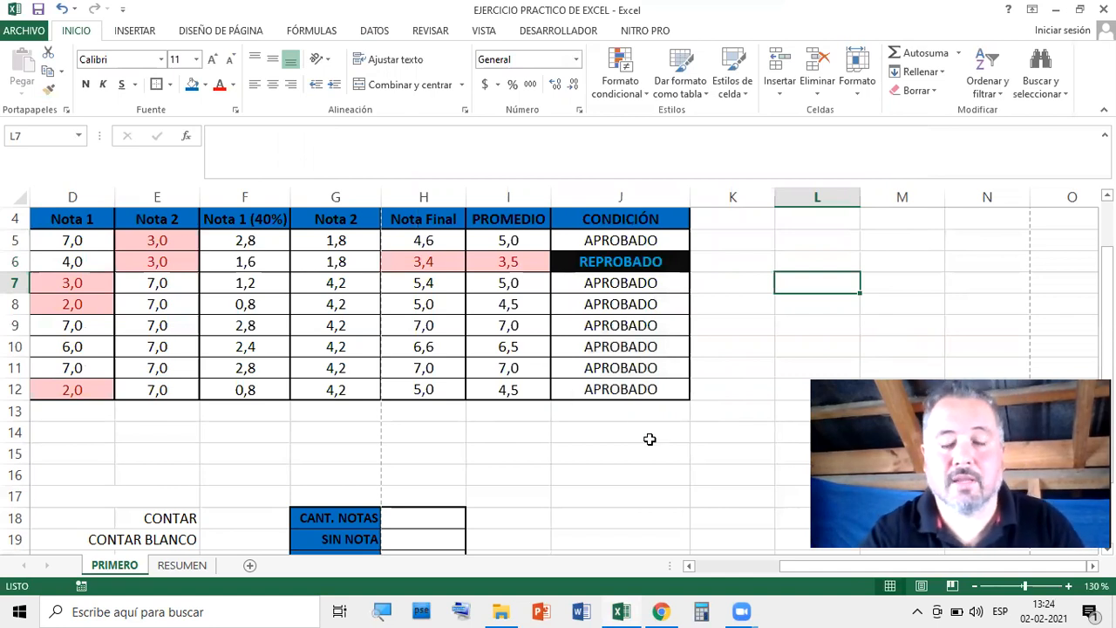
Scroll to show the whole grade table and select cell K5 beside it
scroll(651, 440, up, 1)
drag(817, 570, 689, 571)
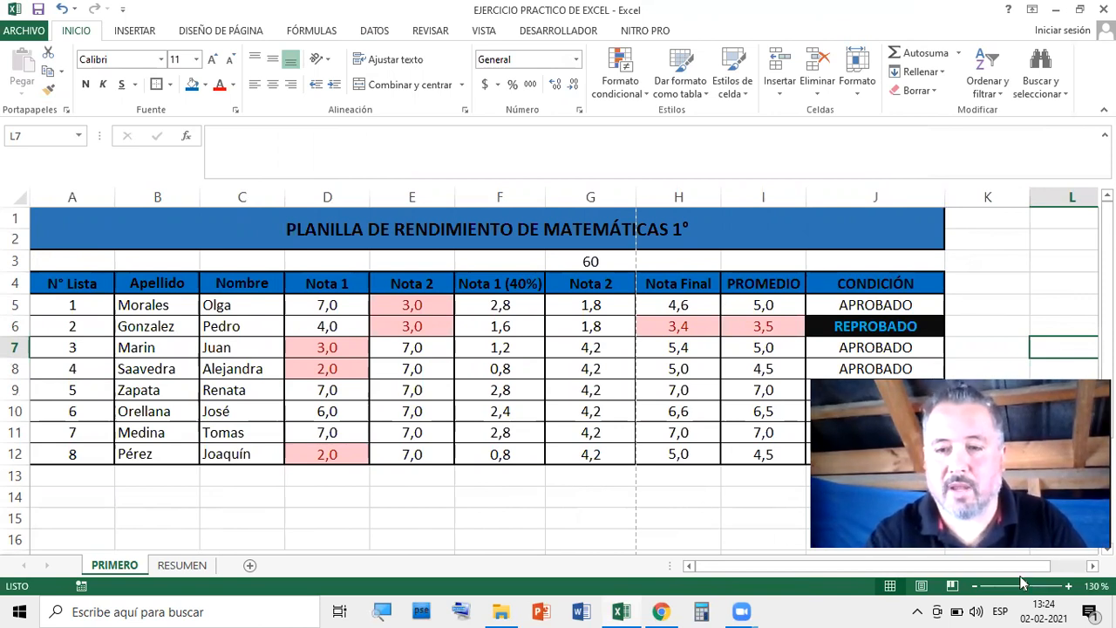
scroll(558, 367, right, 2)
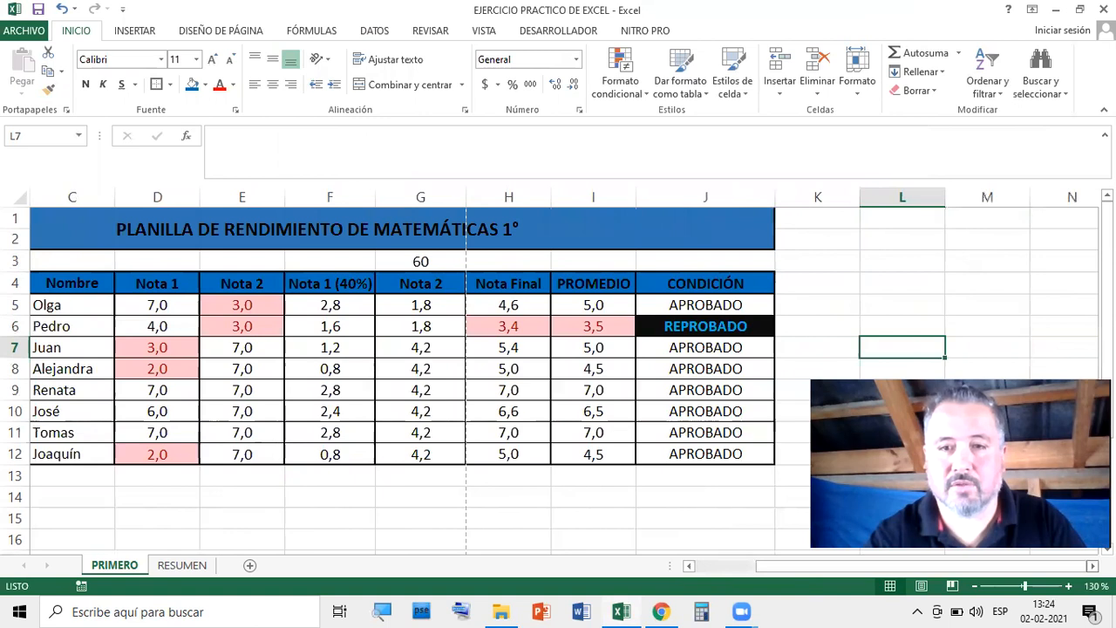
click(825, 307)
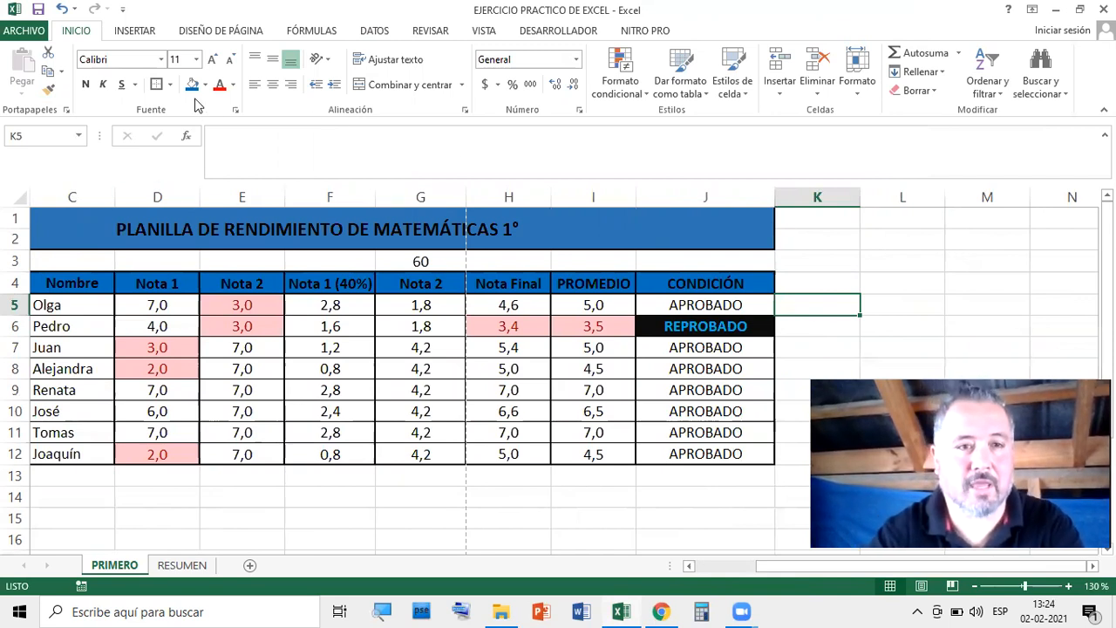
Insert the SI function in K5 with the logical test I5<=5
click(185, 136)
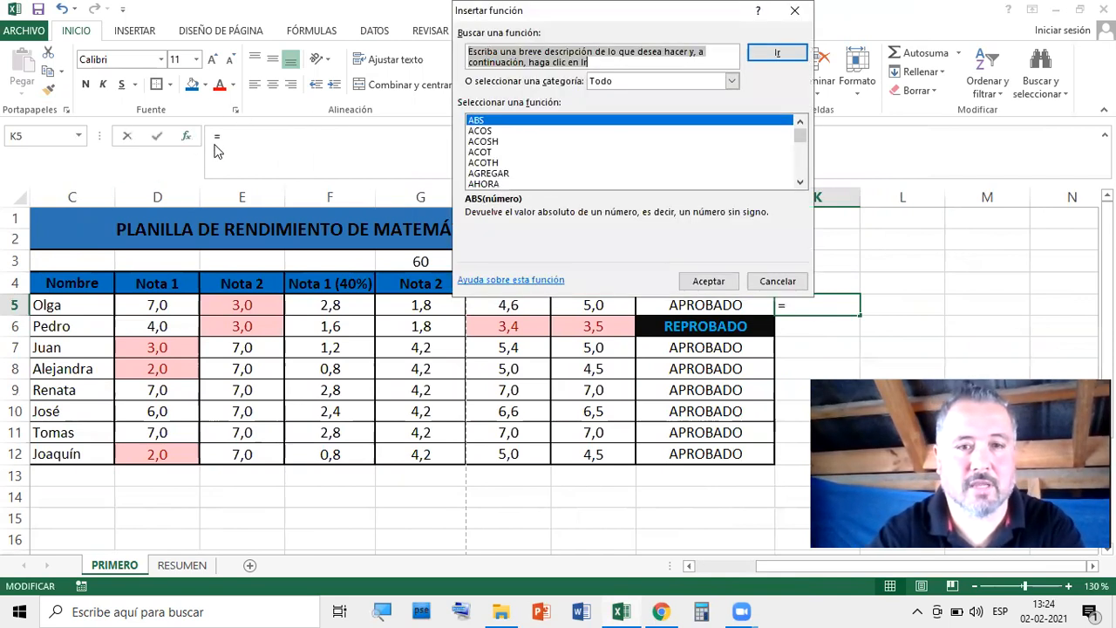
click(630, 85)
click(632, 94)
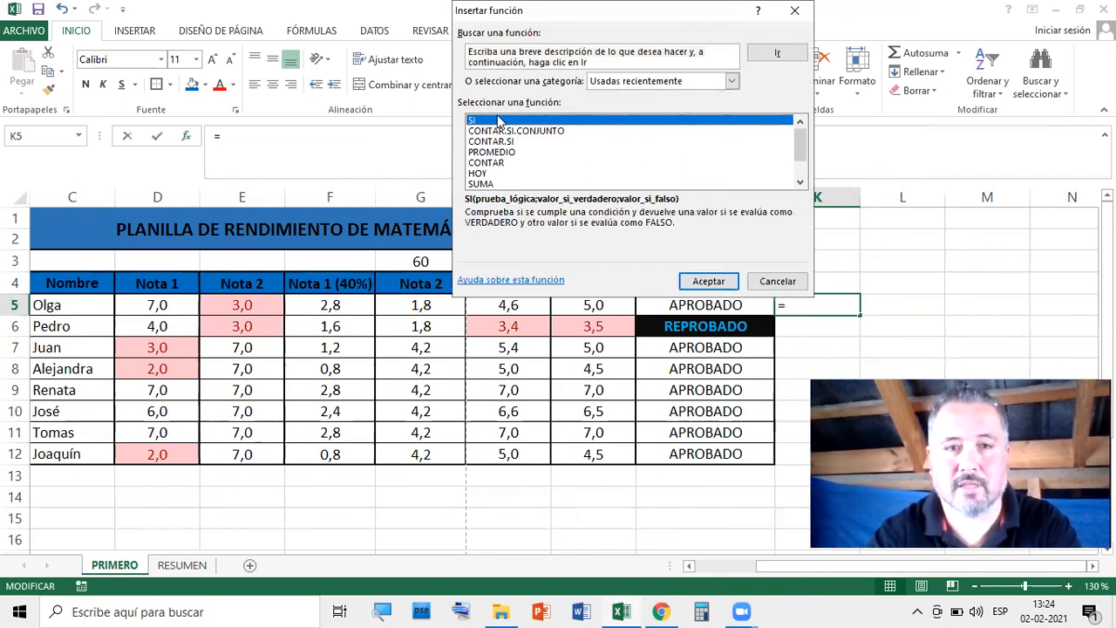
click(706, 281)
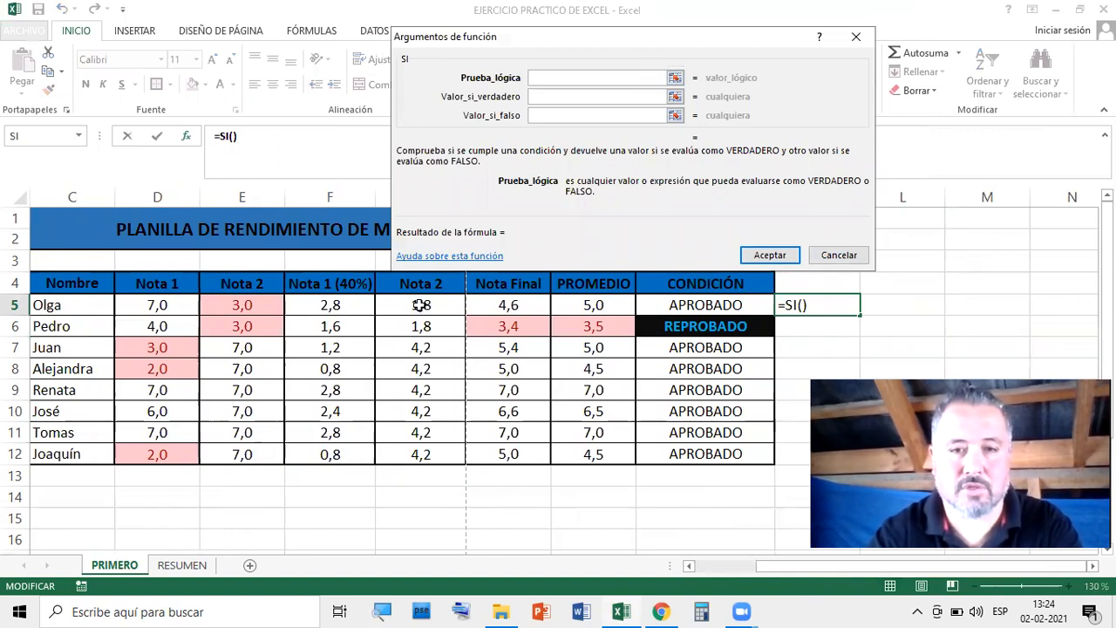
click(598, 304)
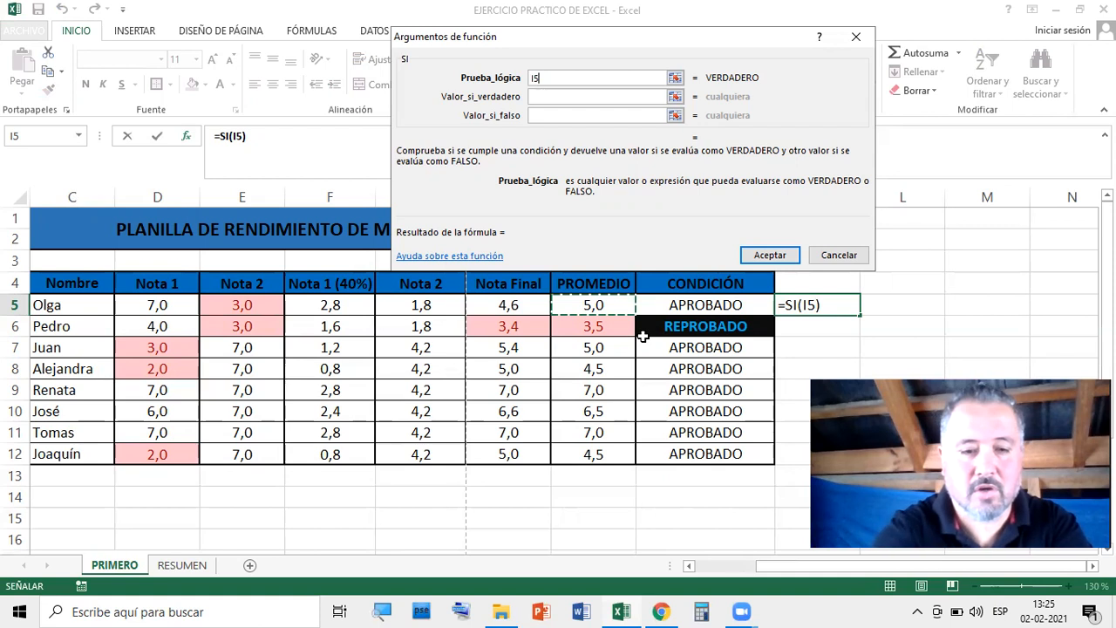
text(5)
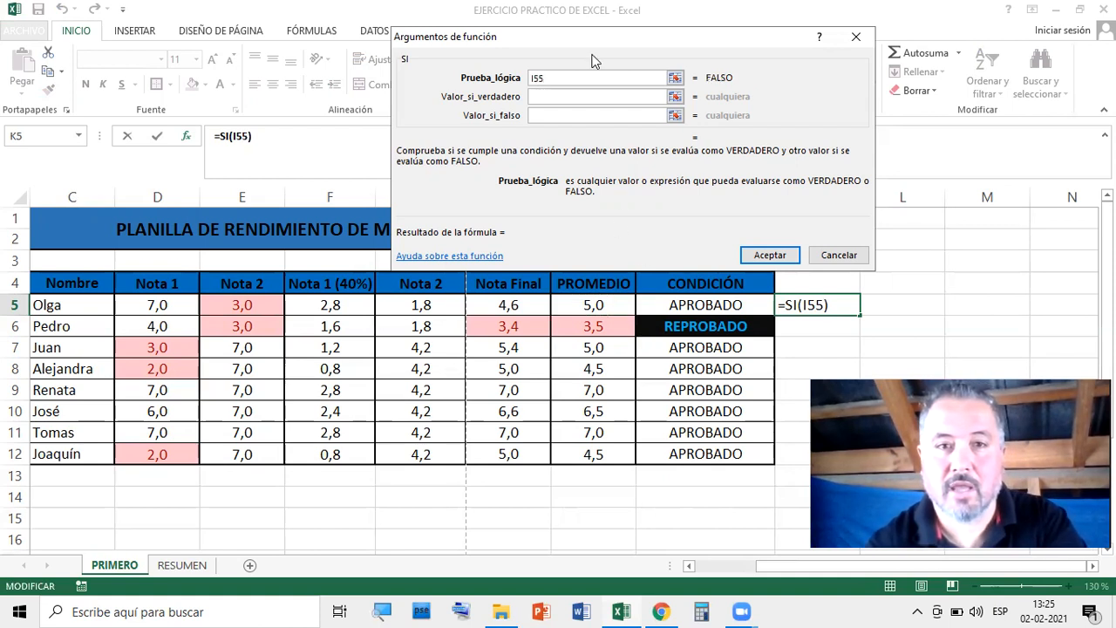
key(BackSpace)
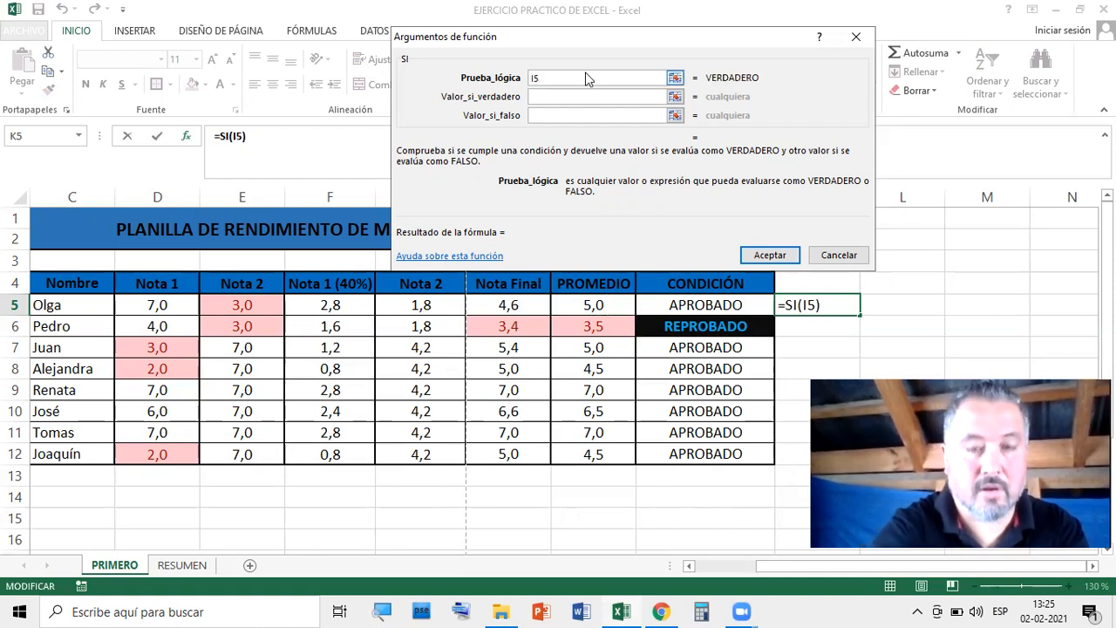
text(>)
key(BackSpace)
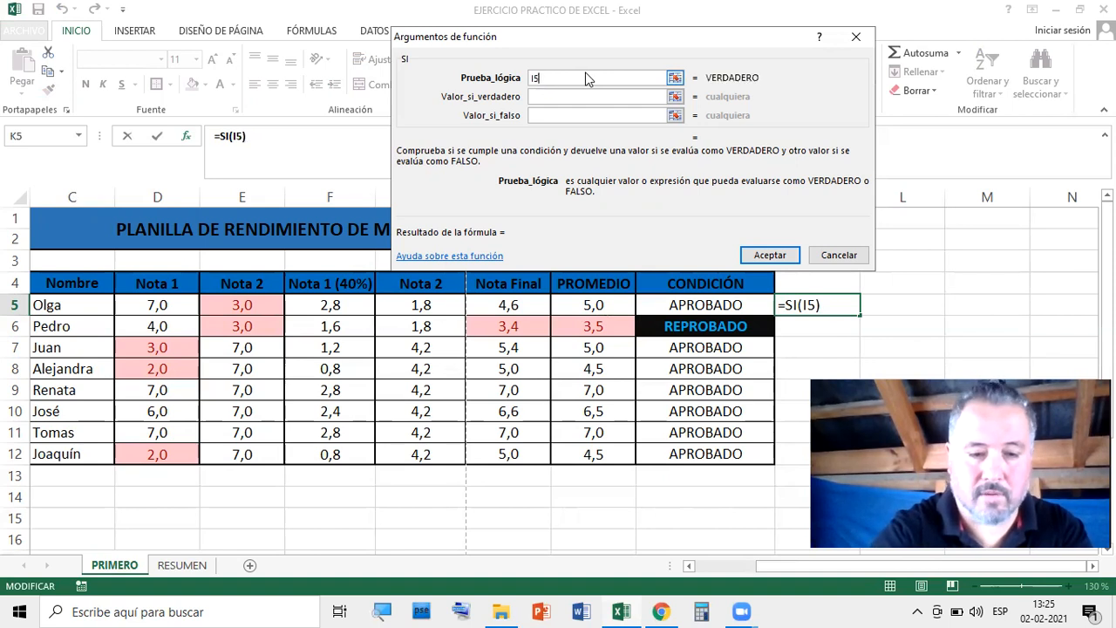
text(<)
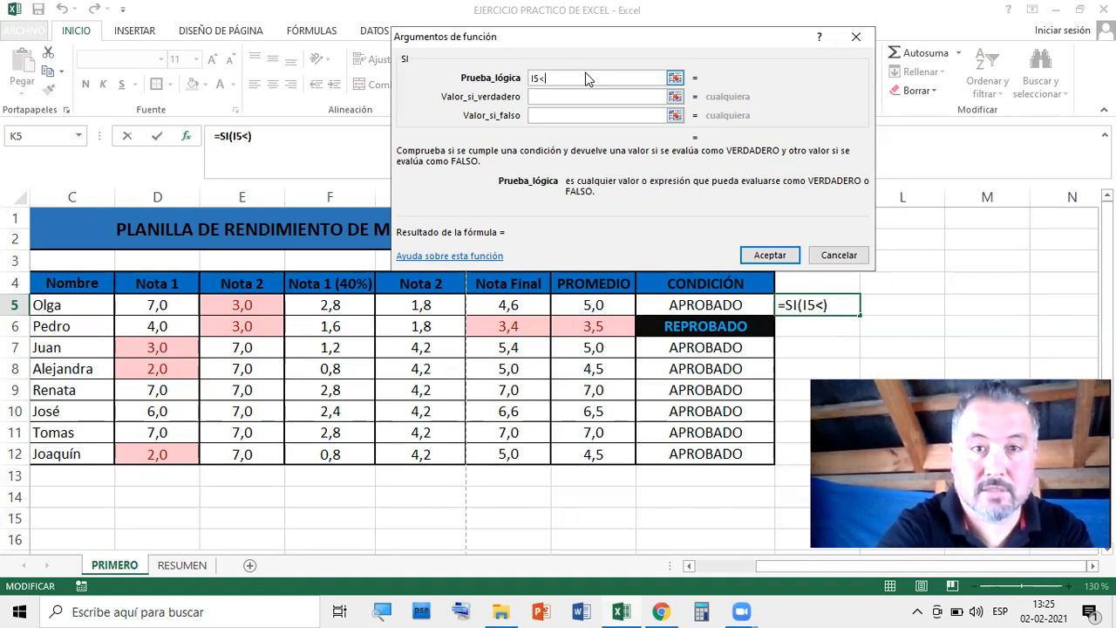
text(=)
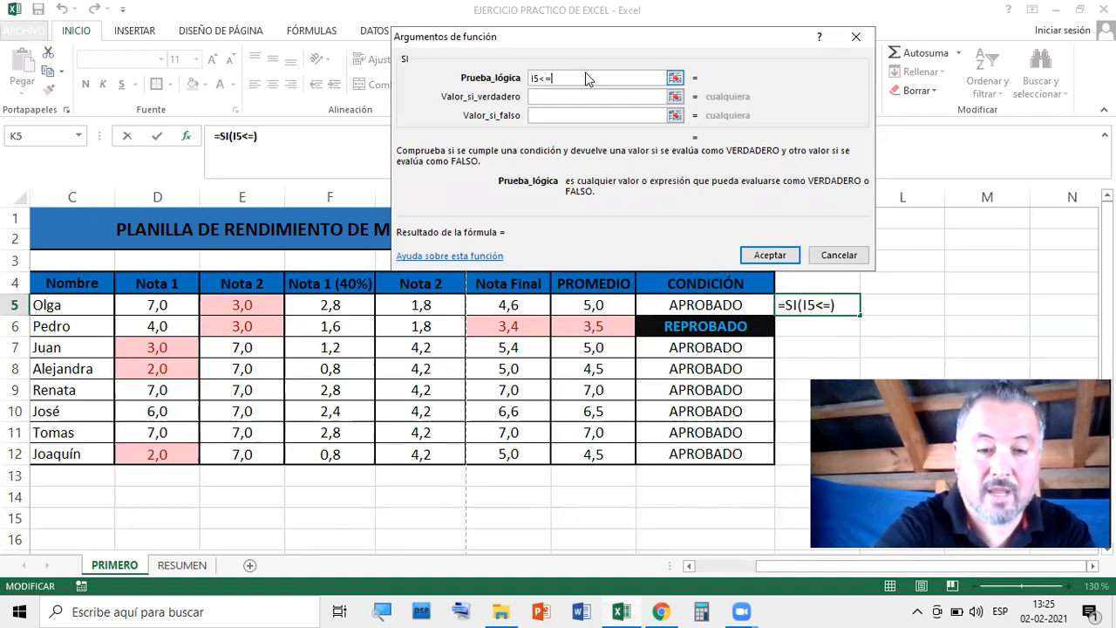
text(5)
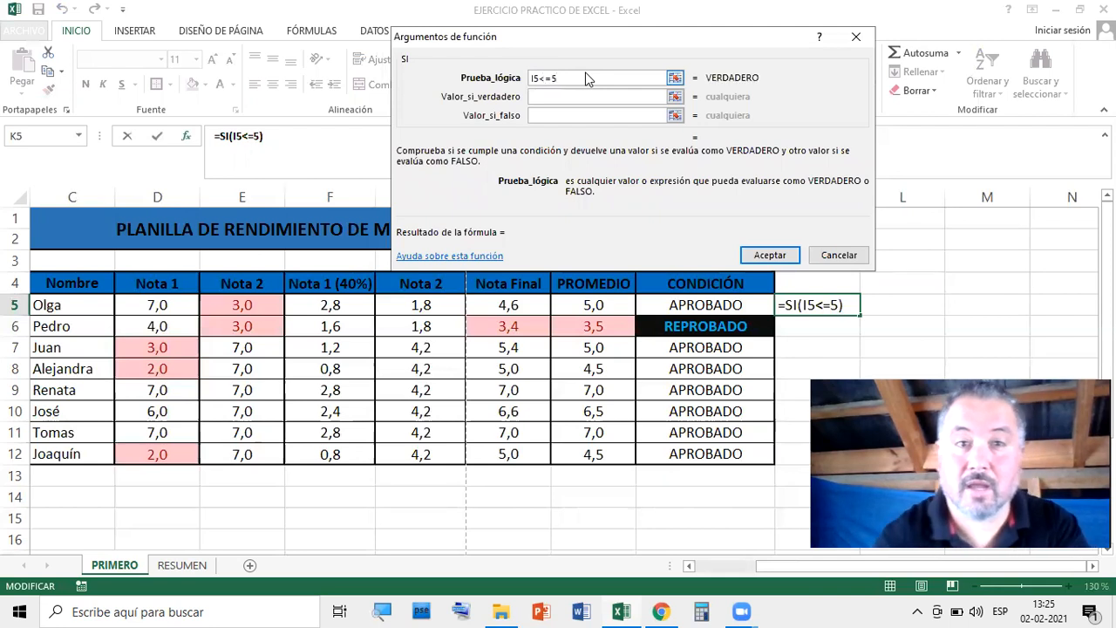
Set the true value to "DEBE COMPRAR TALLARINES" and the false value to empty, then confirm
click(575, 97)
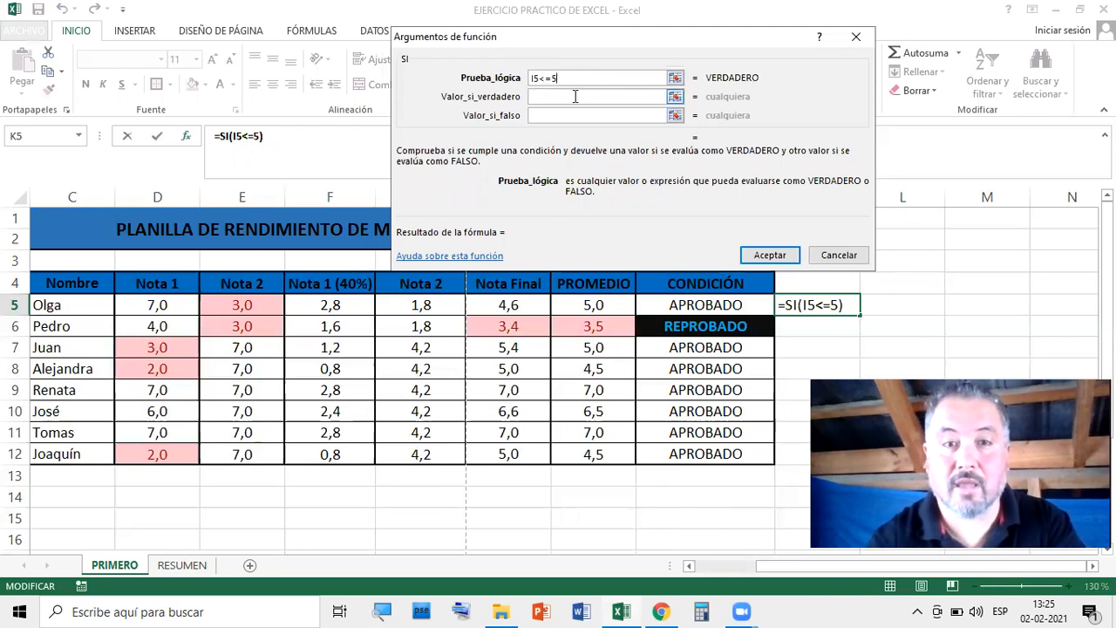
click(576, 96)
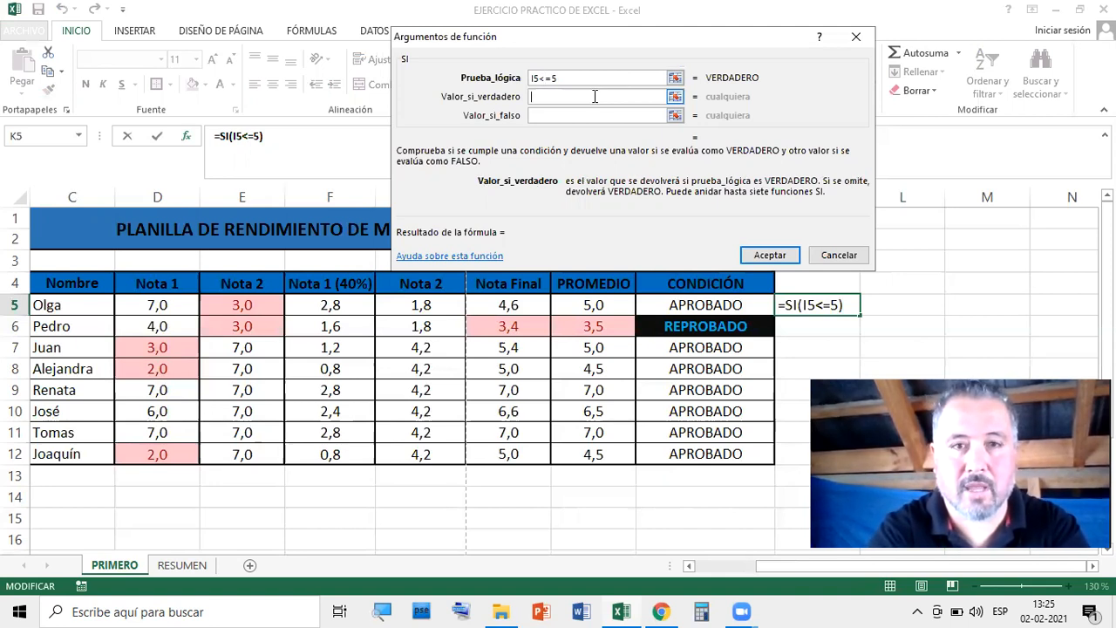
text(DEBE )
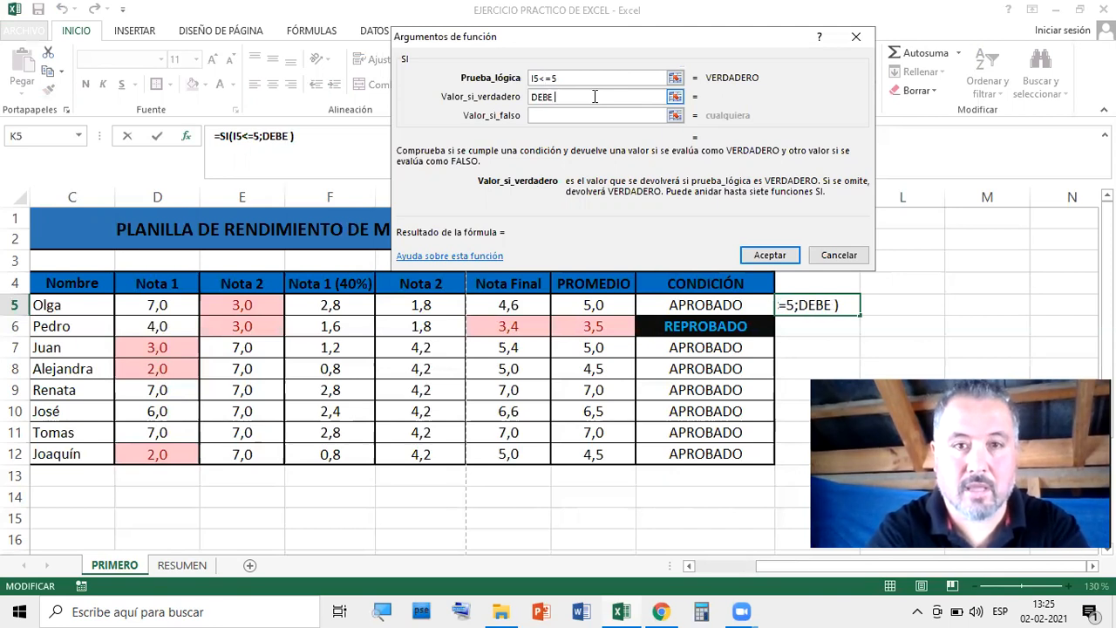
text(COMPR)
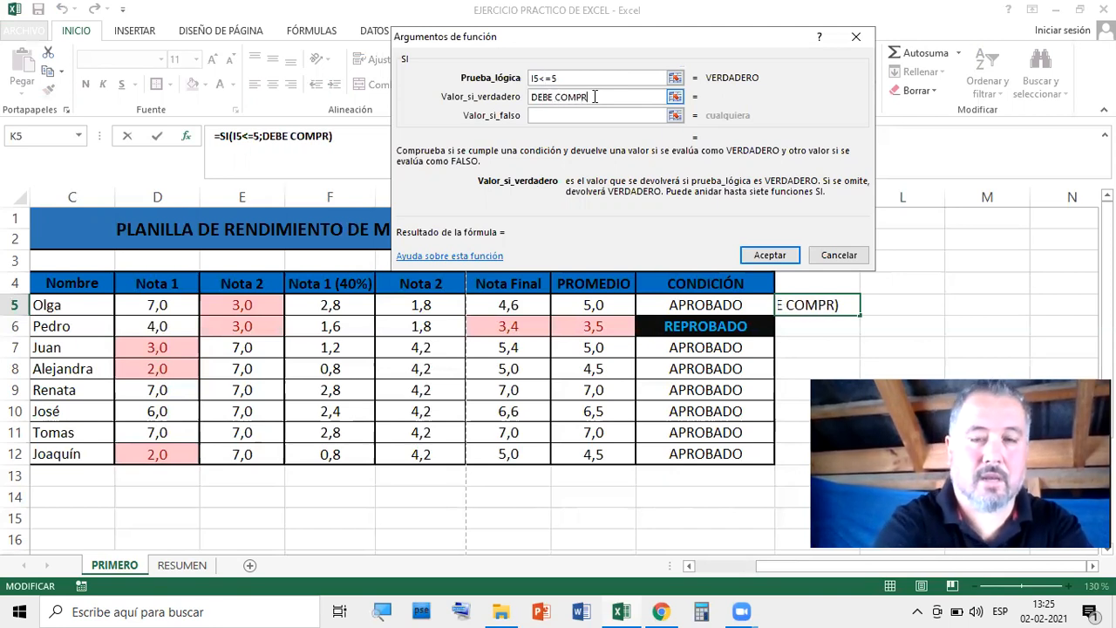
text(AR TALLA)
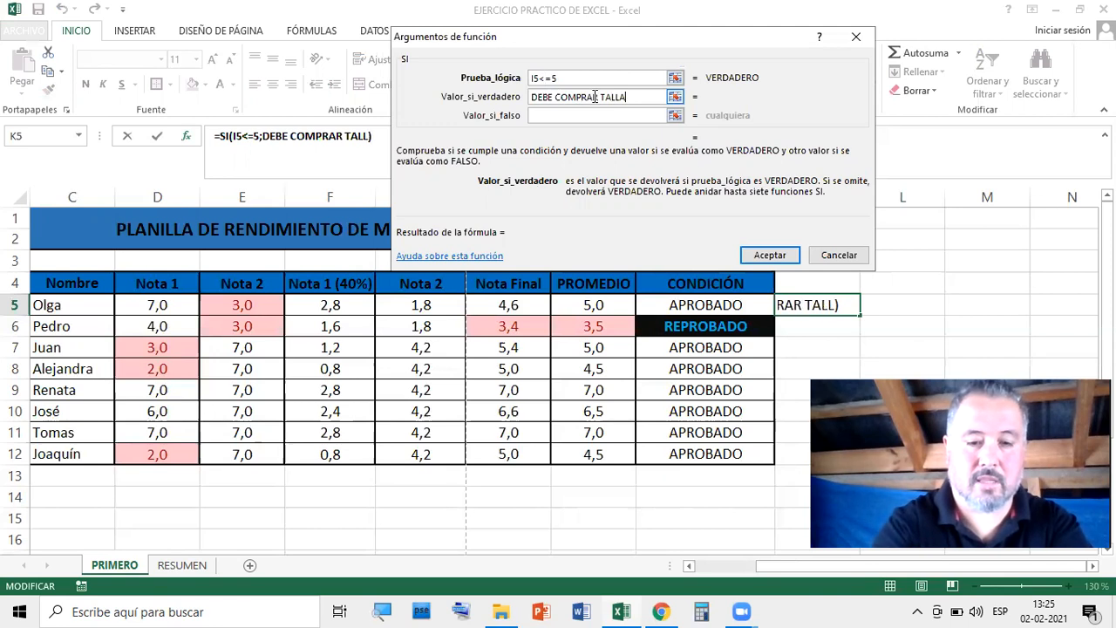
text(RINES)
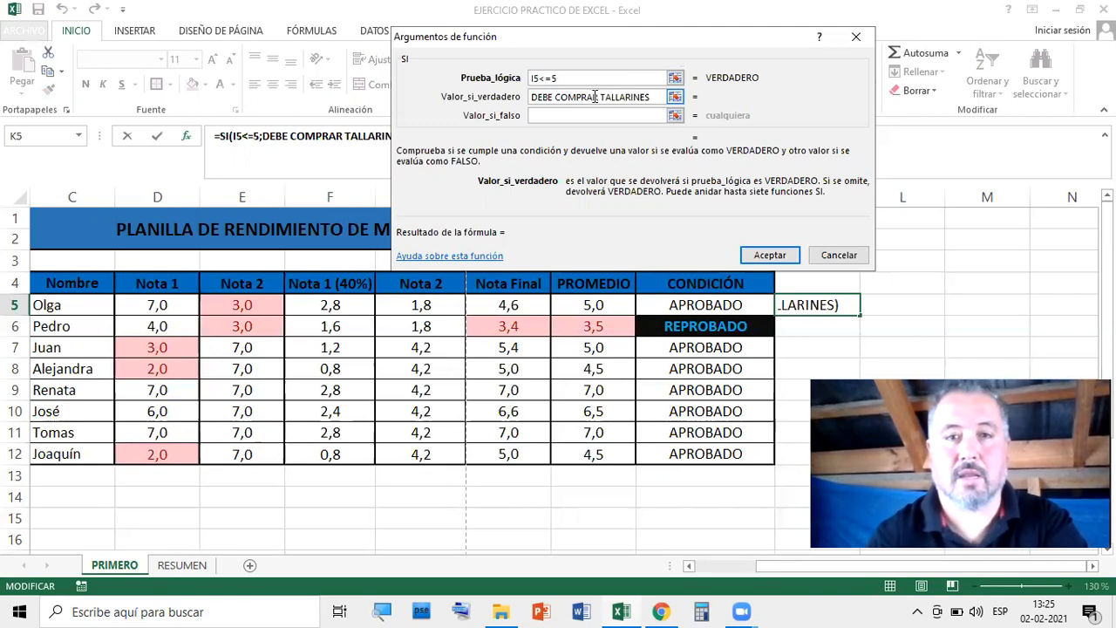
click(592, 114)
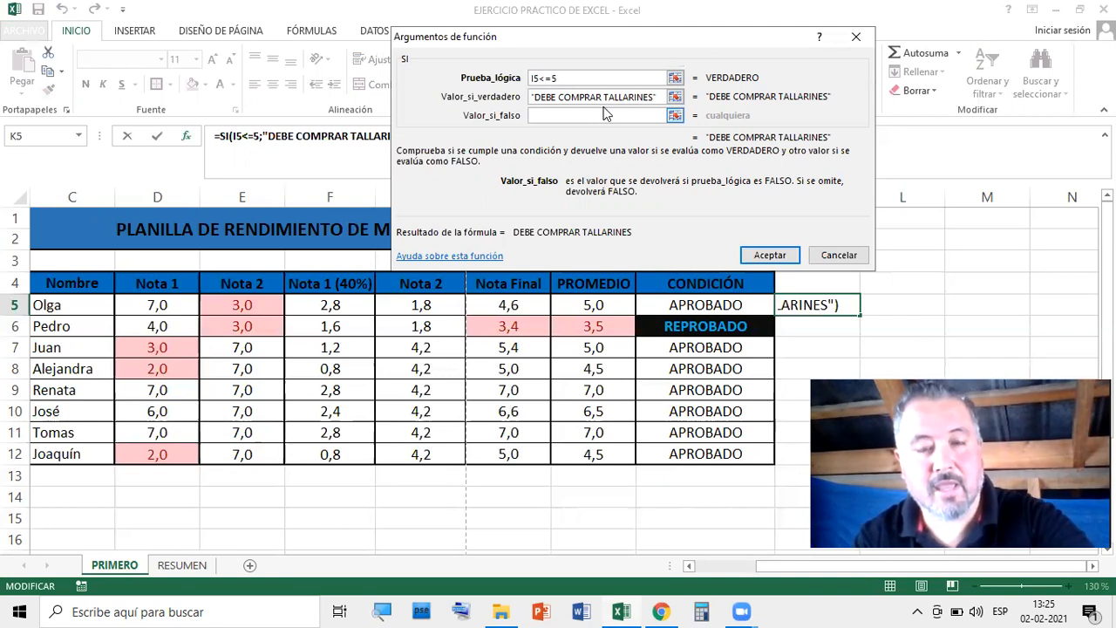
text(")
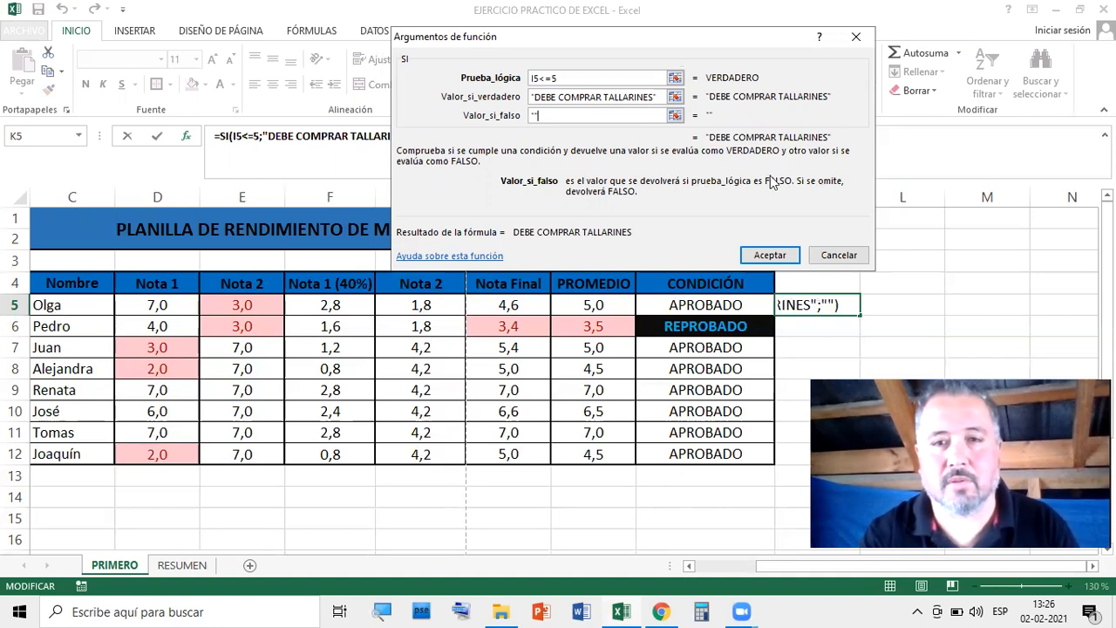
click(768, 254)
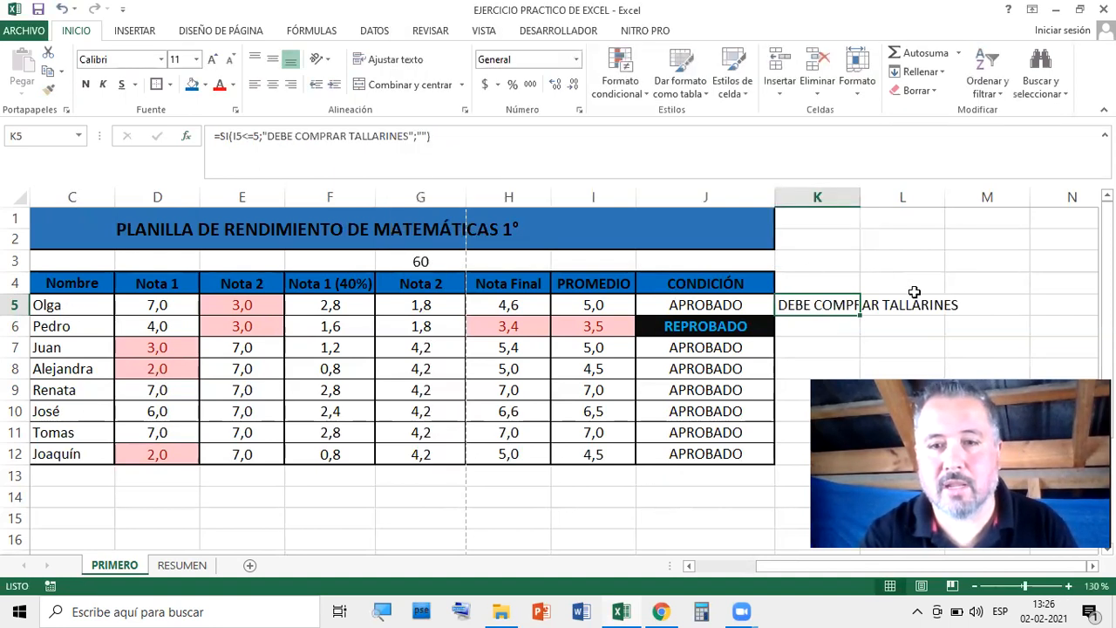
Change E5's grade to 6 to test the K5 warning, then restore it to 3
click(992, 259)
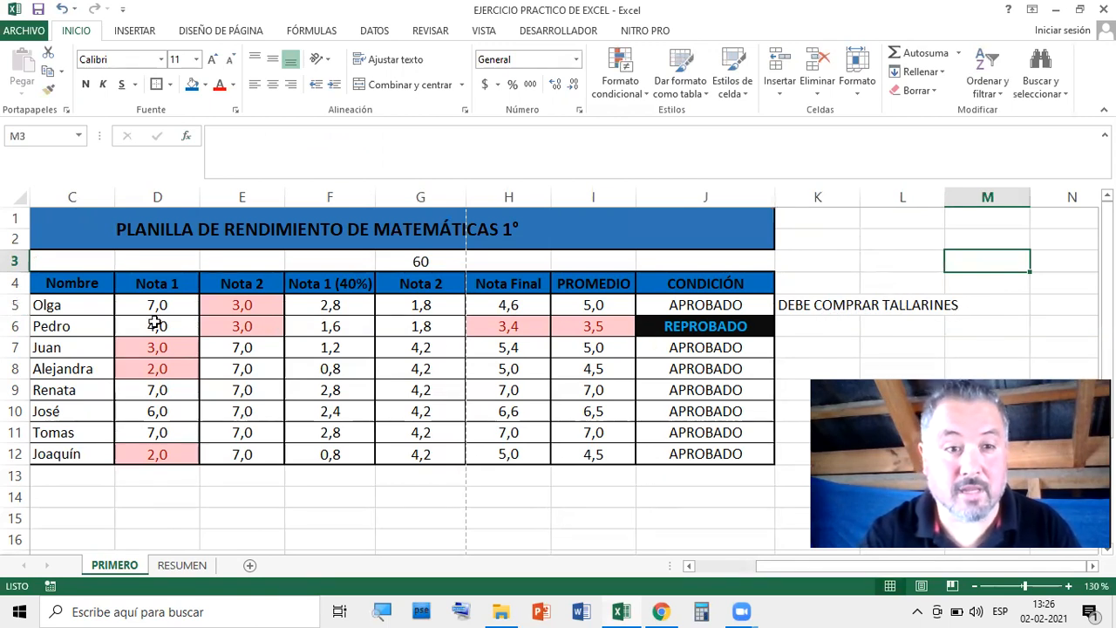
click(250, 307)
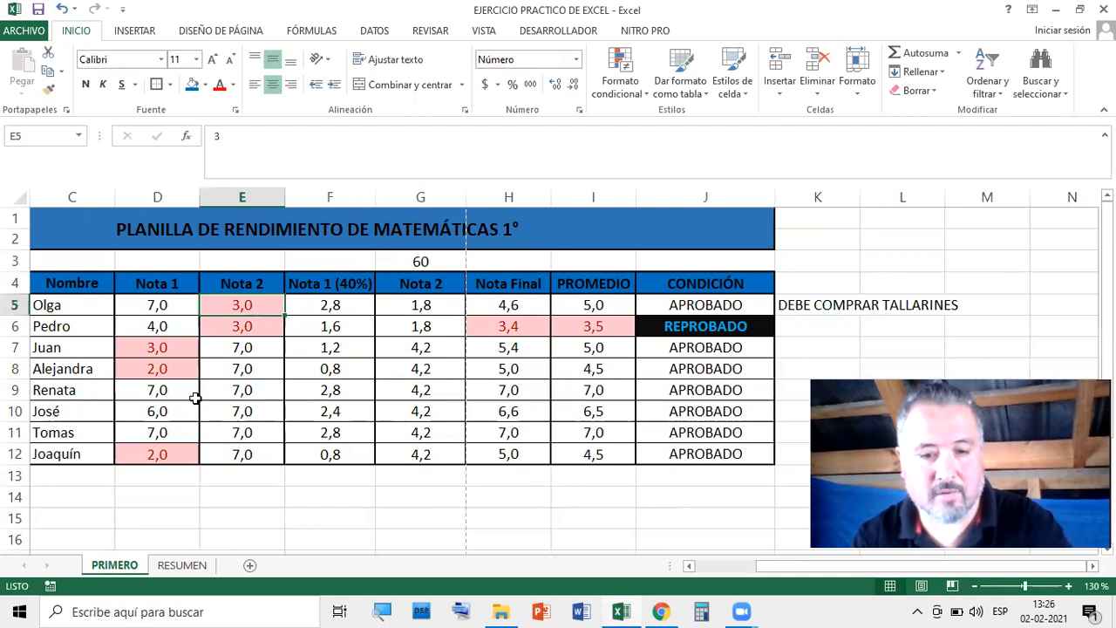
text(6)
key(Return)
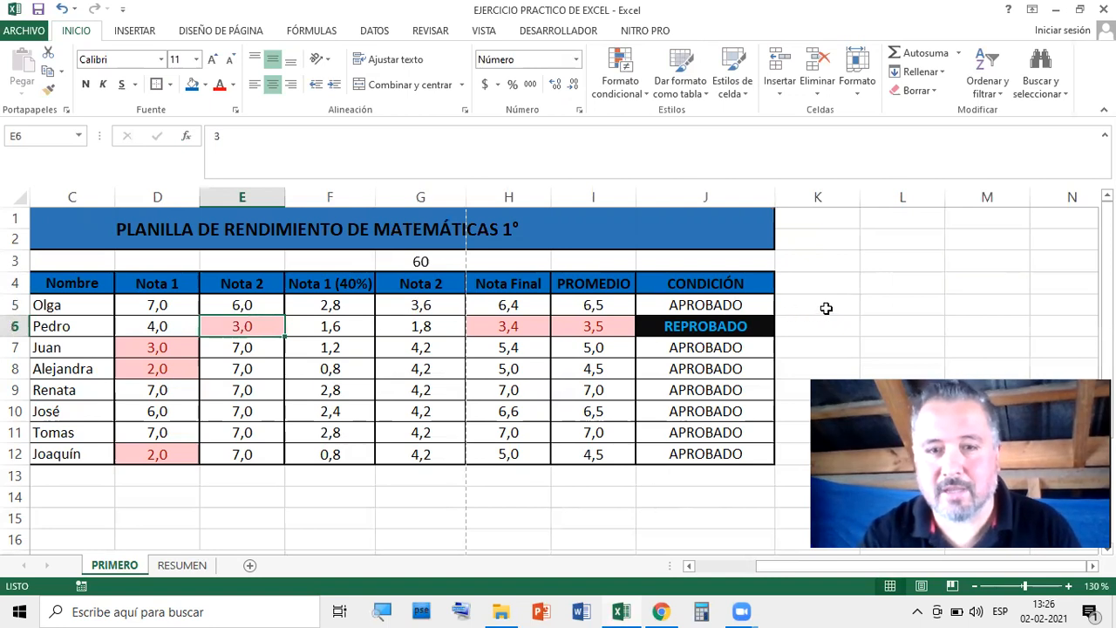
click(616, 305)
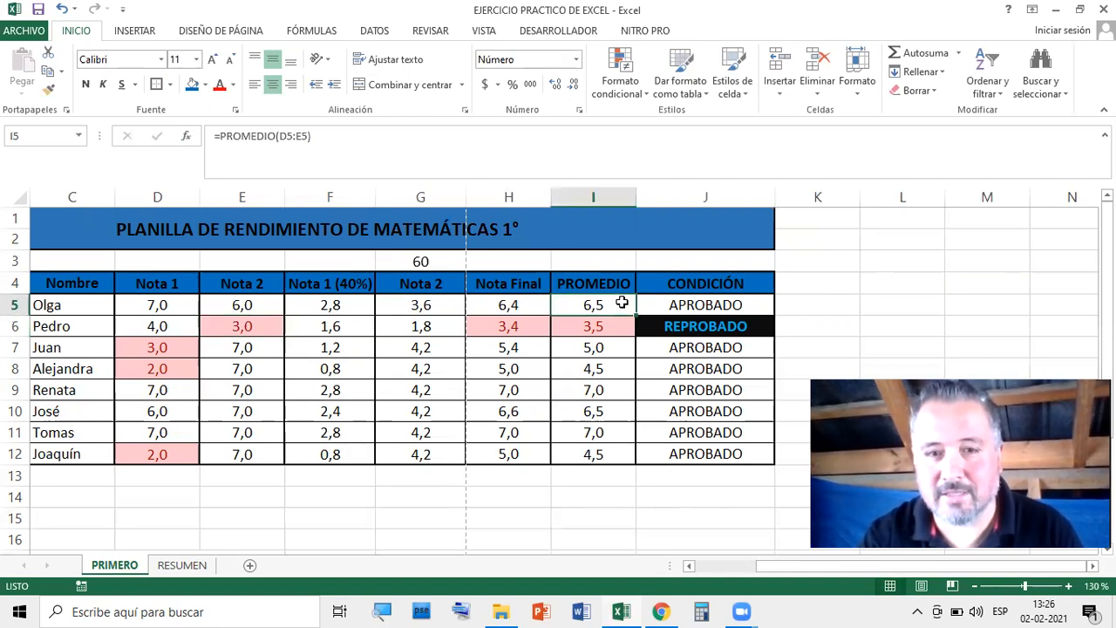
click(818, 301)
click(265, 305)
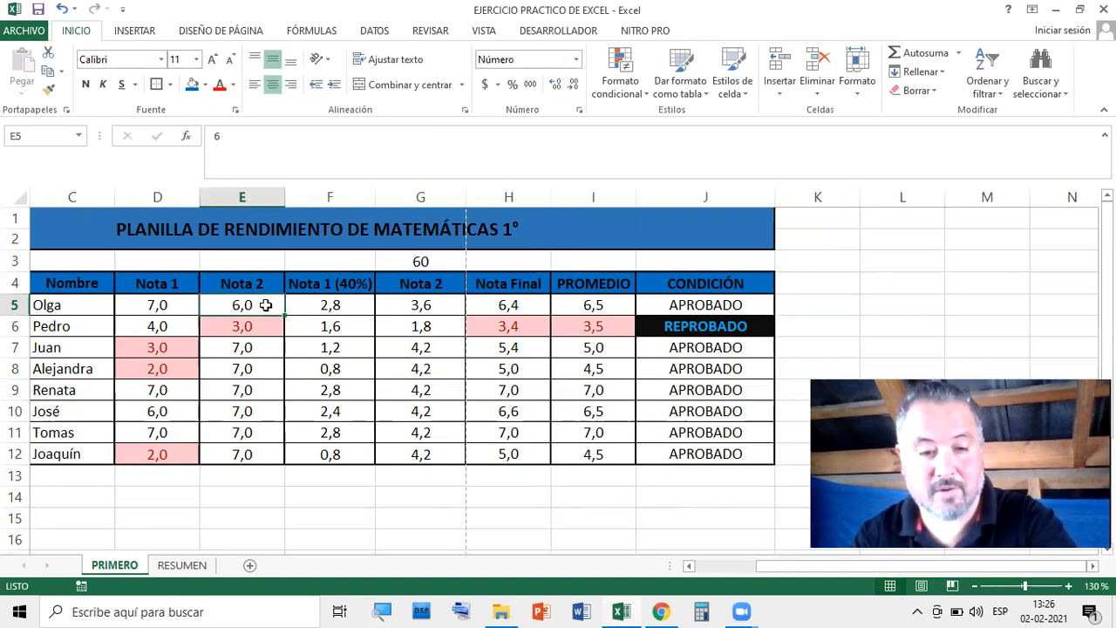
text(3)
key(Return)
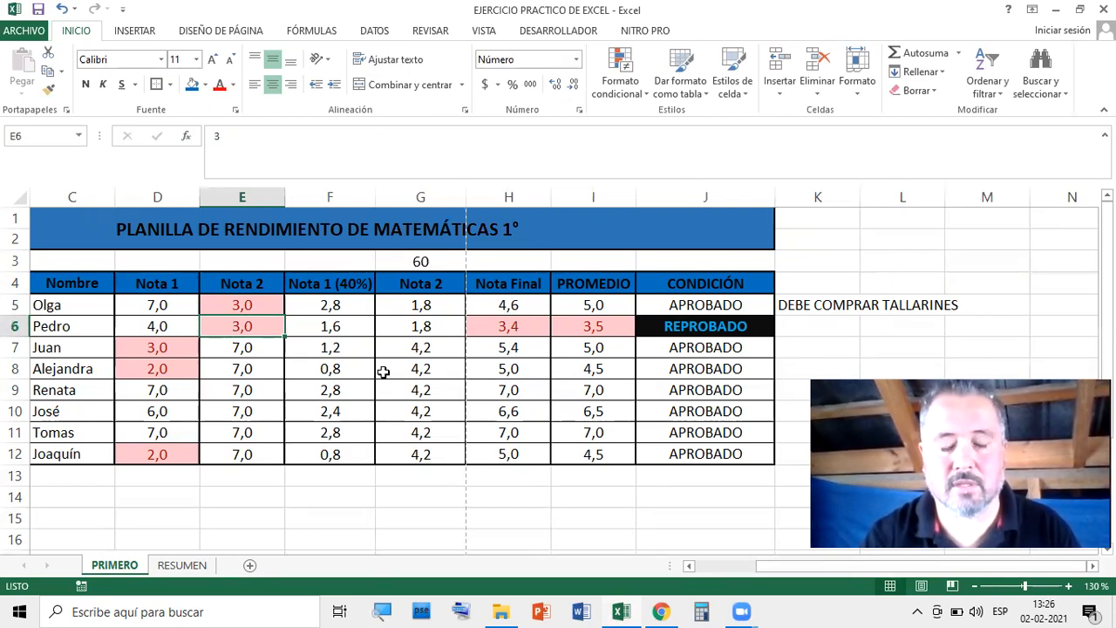
Delete the warning formula from K5
click(808, 347)
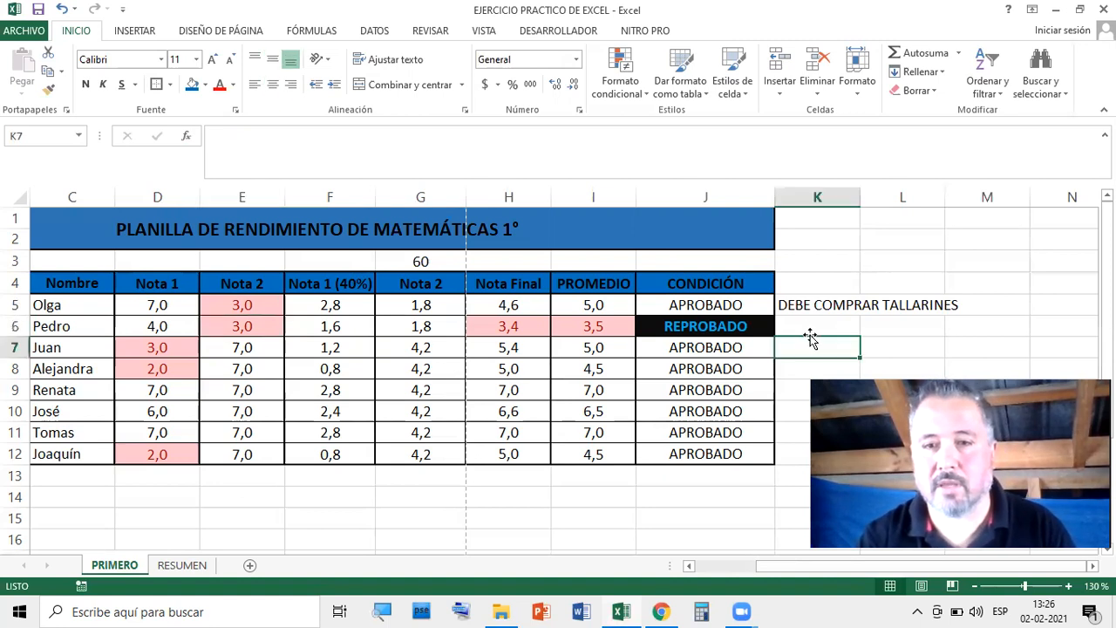
click(809, 325)
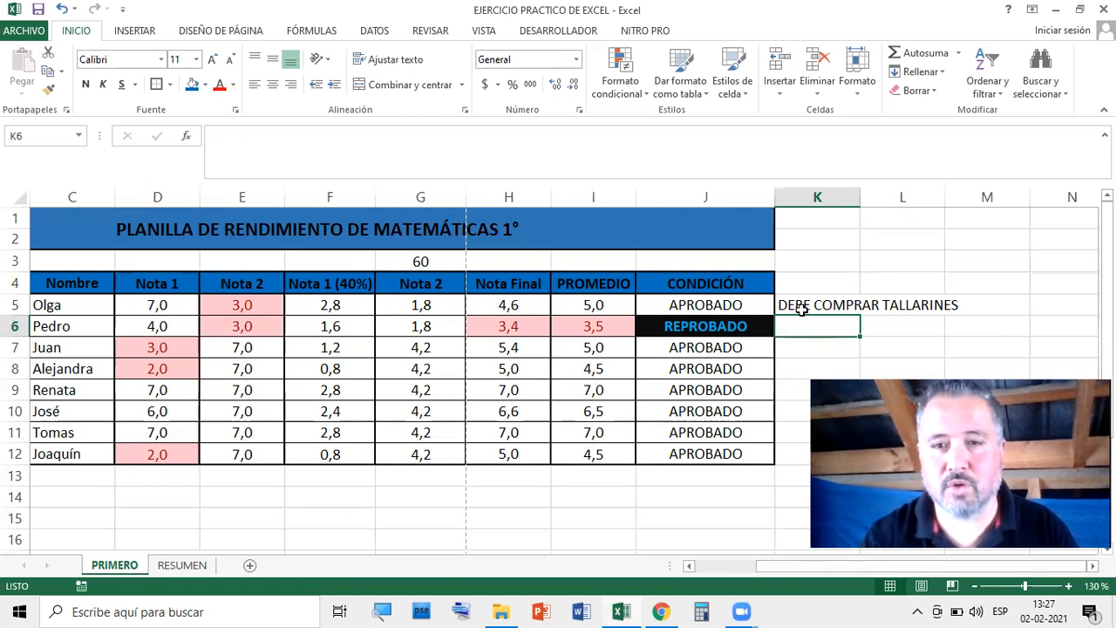
click(802, 307)
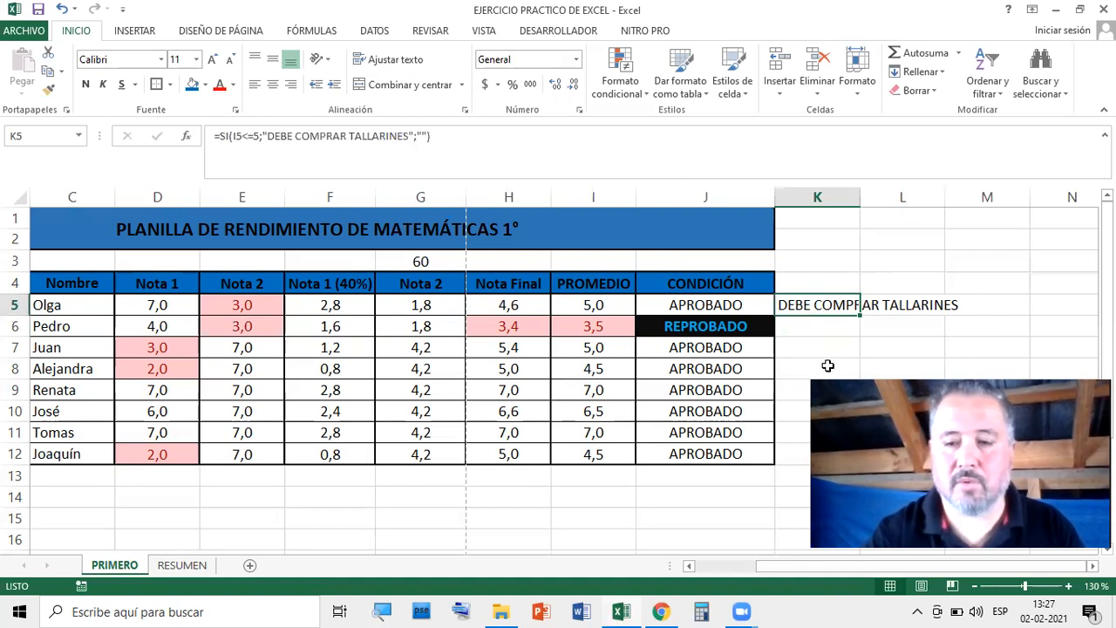
key(Delete)
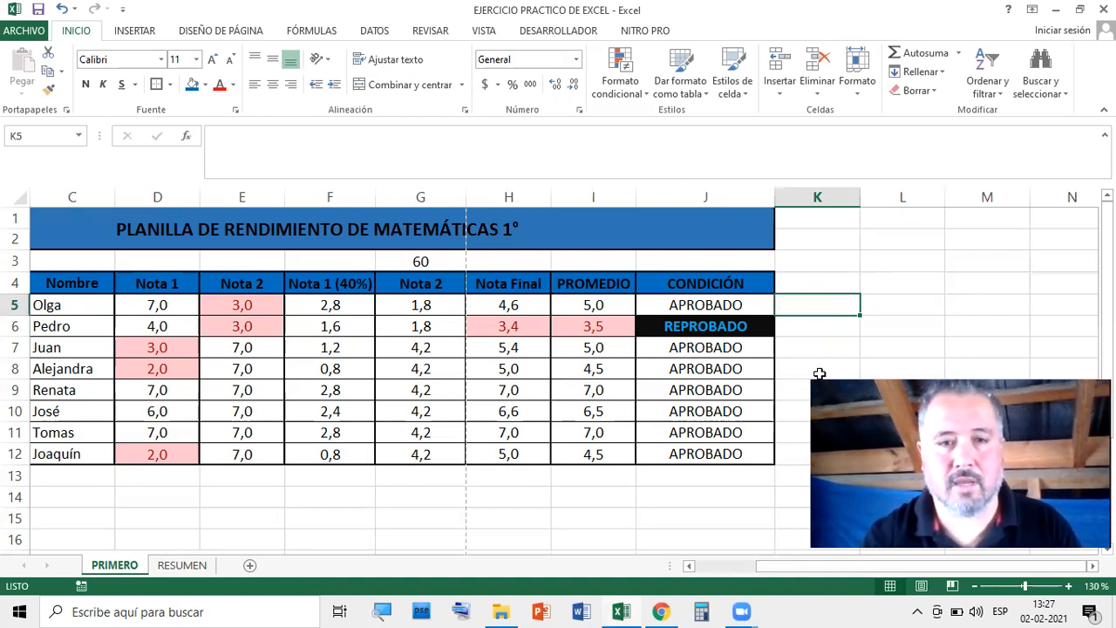
Check the empty cells K8, K10 and L4 beside the grade table
click(821, 371)
click(827, 411)
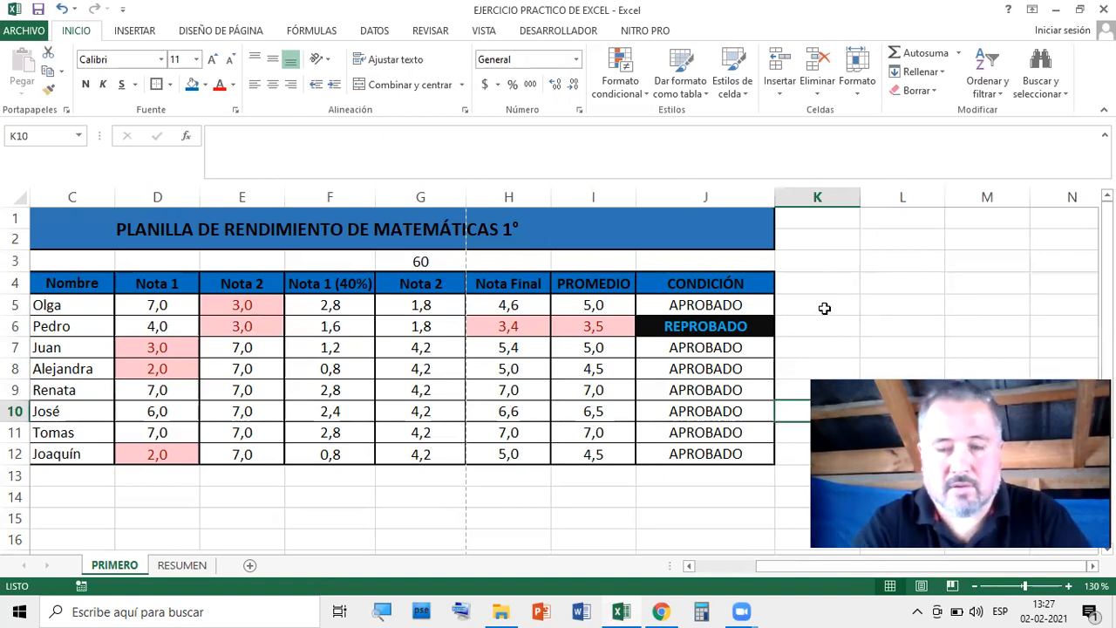
click(830, 364)
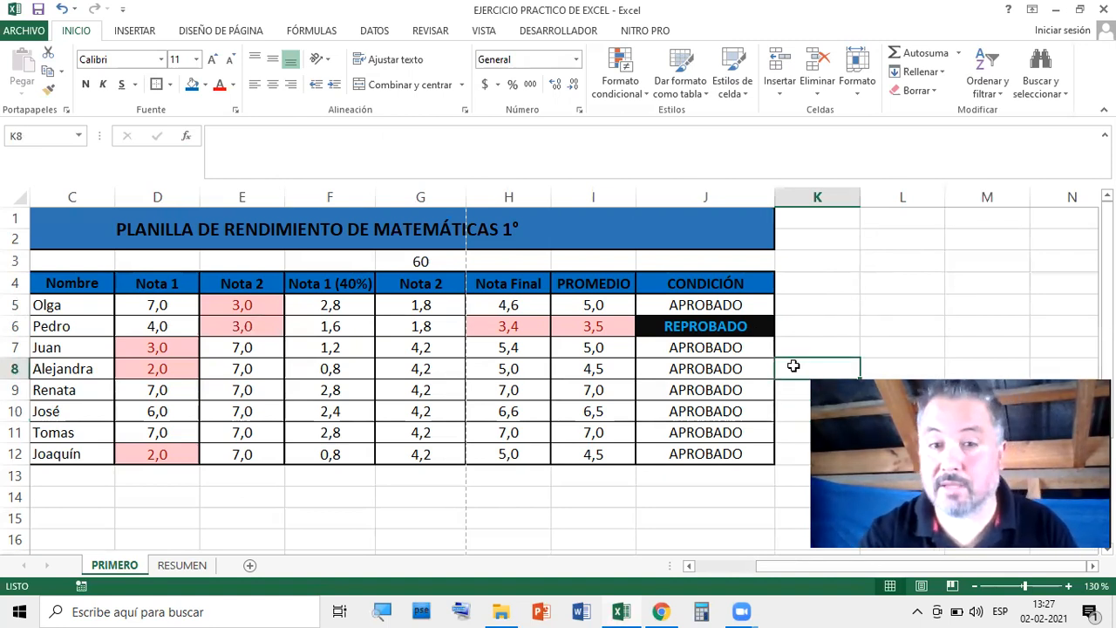
scroll(722, 307, down, 4)
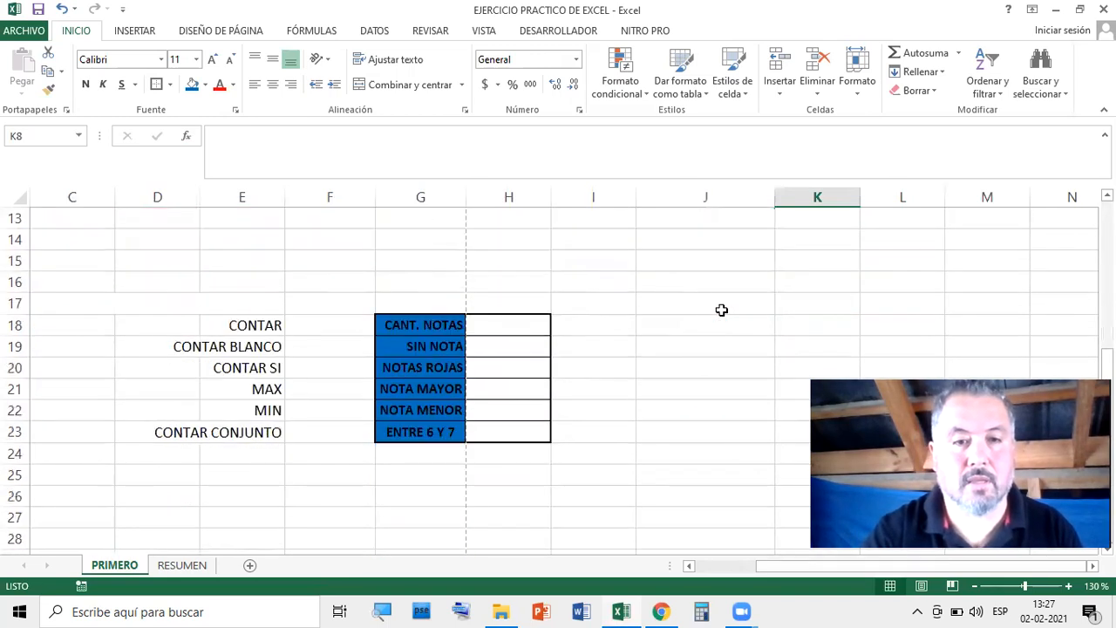
scroll(745, 324, up, 4)
scroll(836, 311, down, 2)
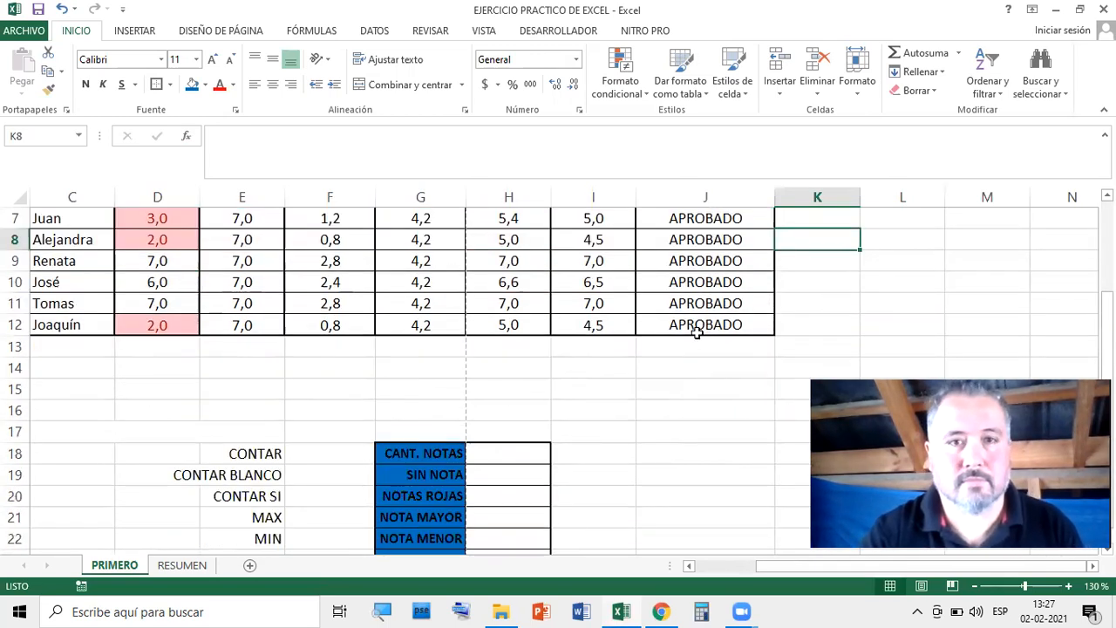
scroll(713, 375, up, 2)
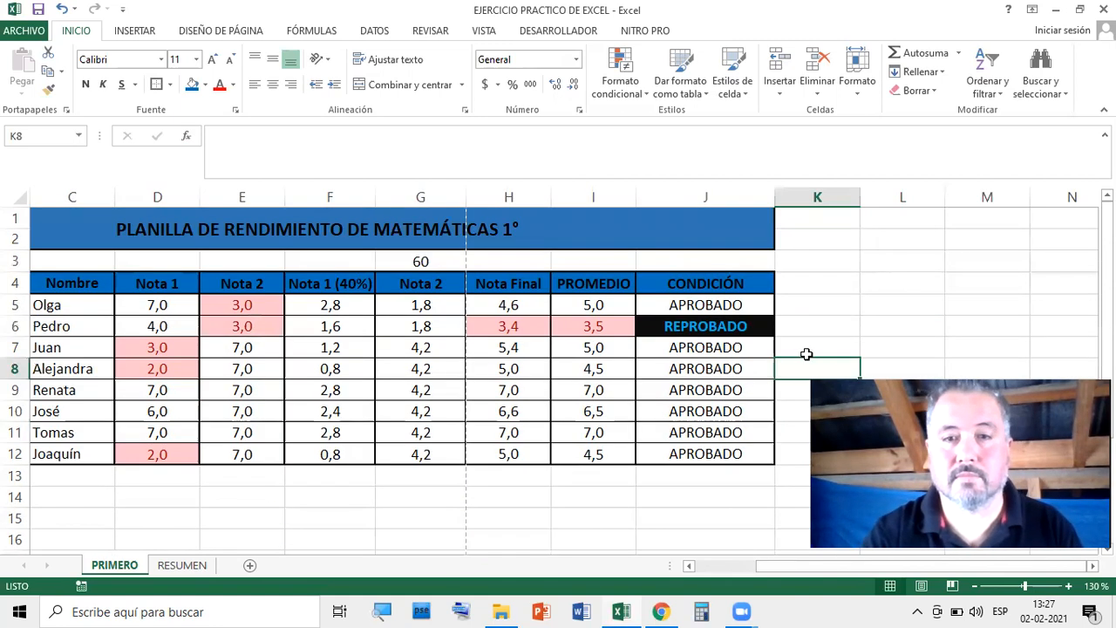
click(939, 280)
scroll(686, 314, down, 4)
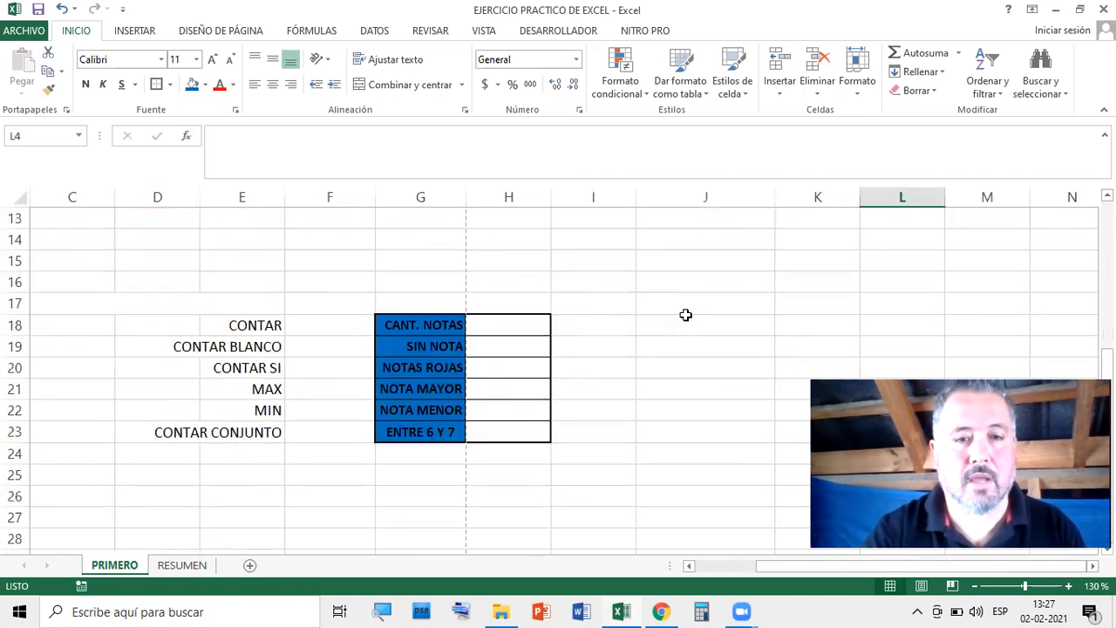
scroll(646, 317, up, 3)
Scroll down to the statistics block and select H18 next to CANT. NOTAS
scroll(660, 319, down, 2)
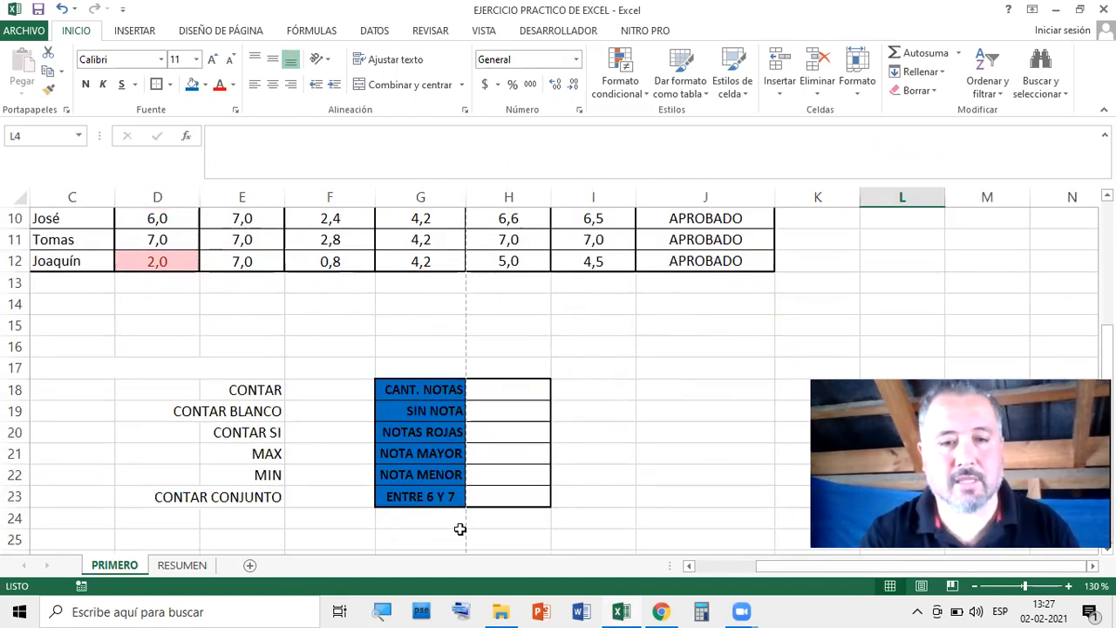
click(509, 498)
click(681, 460)
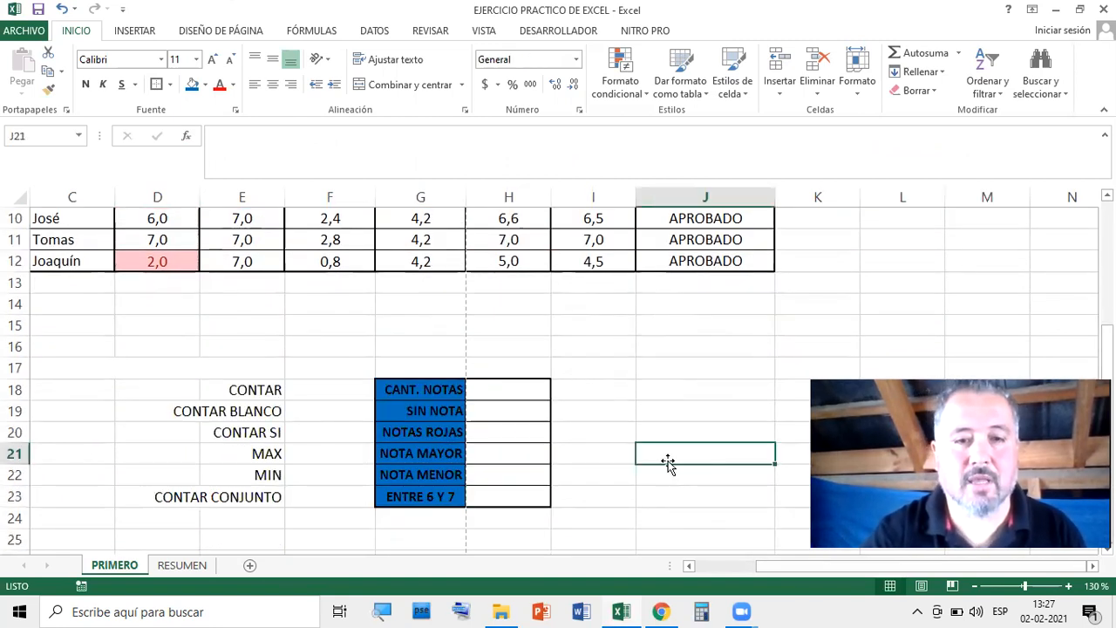
scroll(611, 404, up, 1)
scroll(635, 392, up, 1)
scroll(635, 392, down, 2)
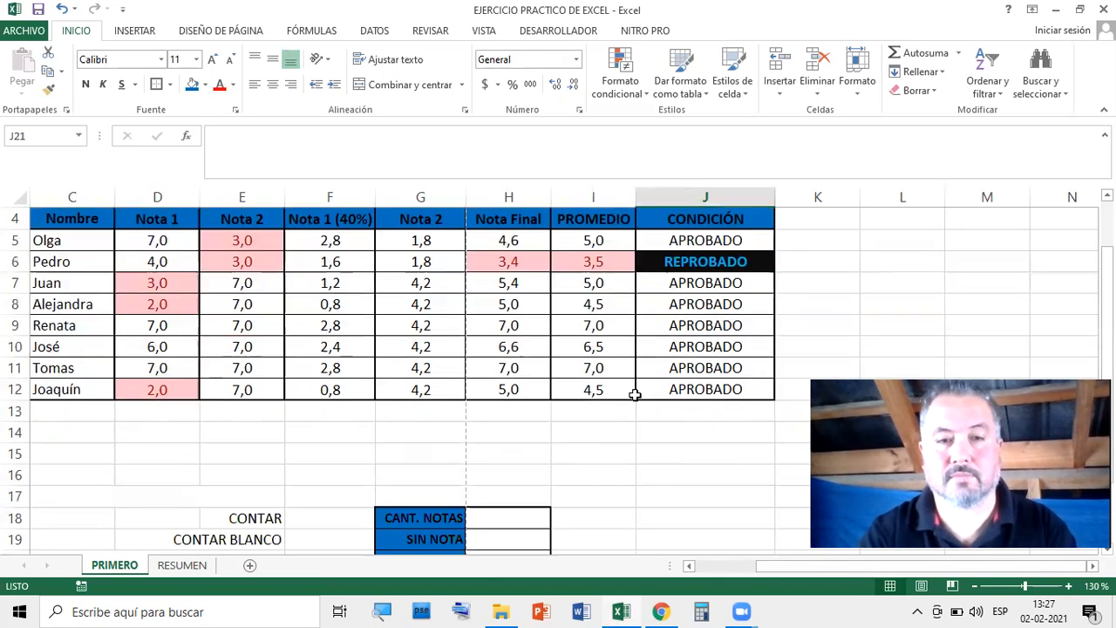
scroll(504, 394, up, 2)
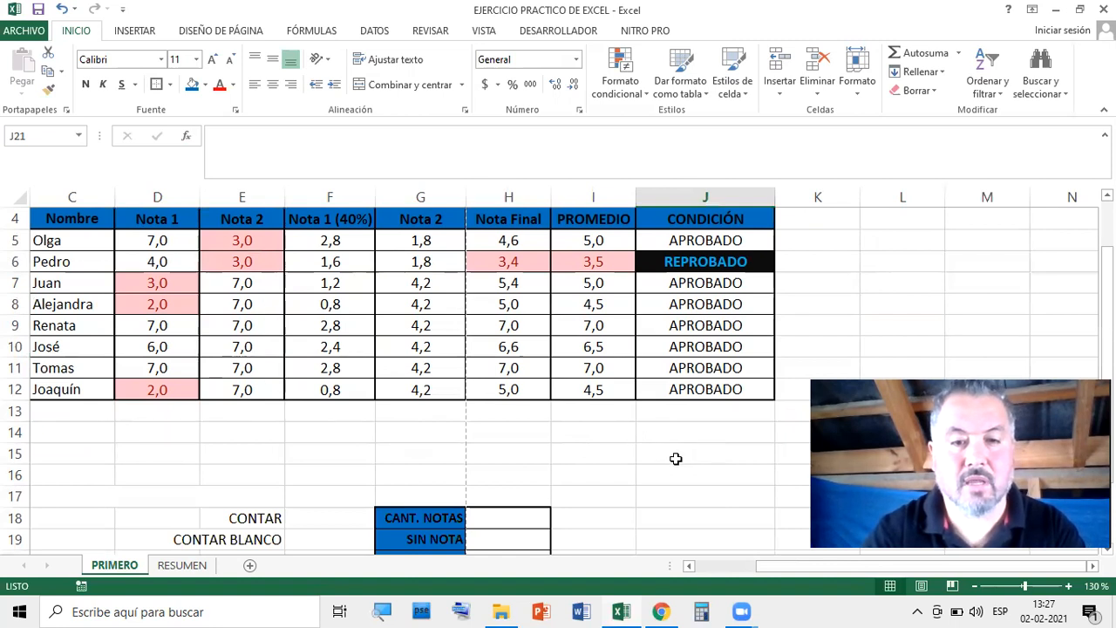
scroll(676, 458, down, 2)
click(526, 387)
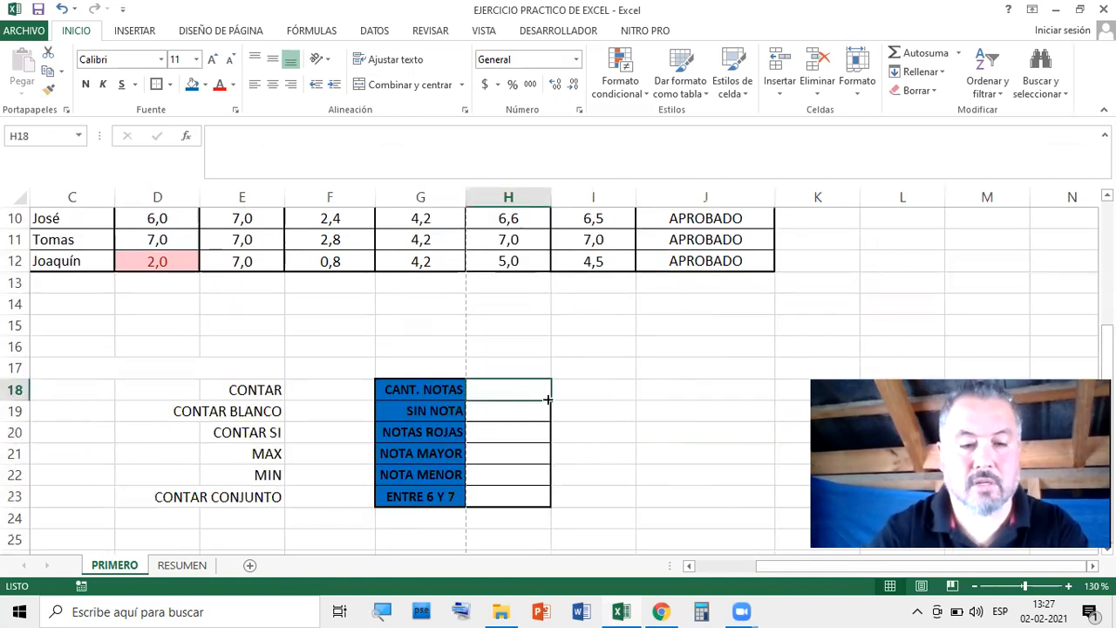
Enter =CONTAR(D5:E12) in H18 to count the Nota 1 and Nota 2 grades
text(=)
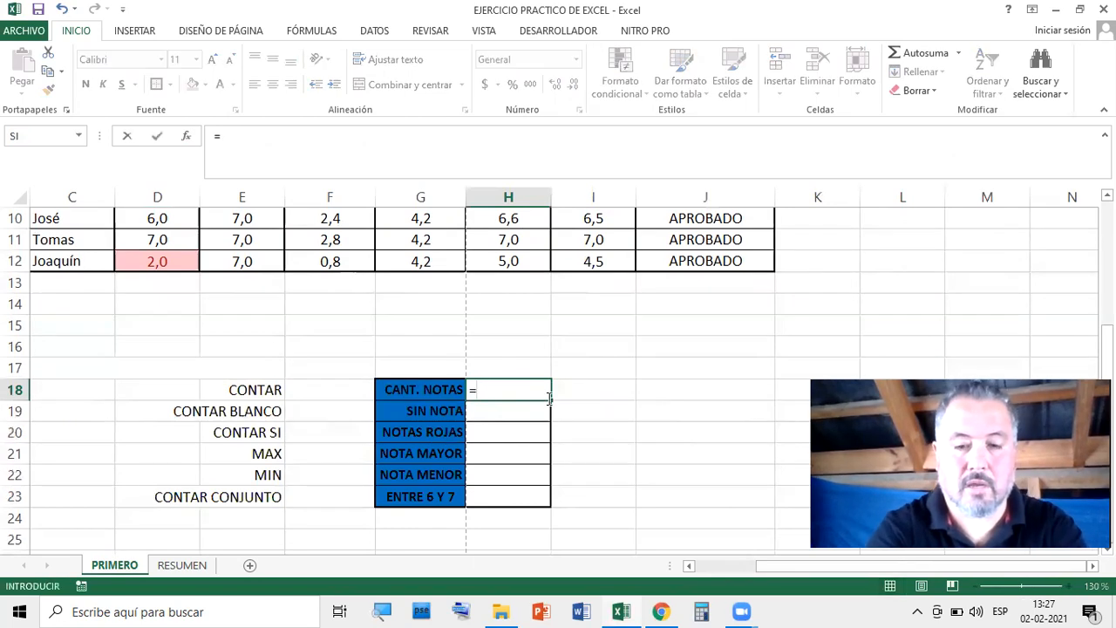
text(CONTAR)
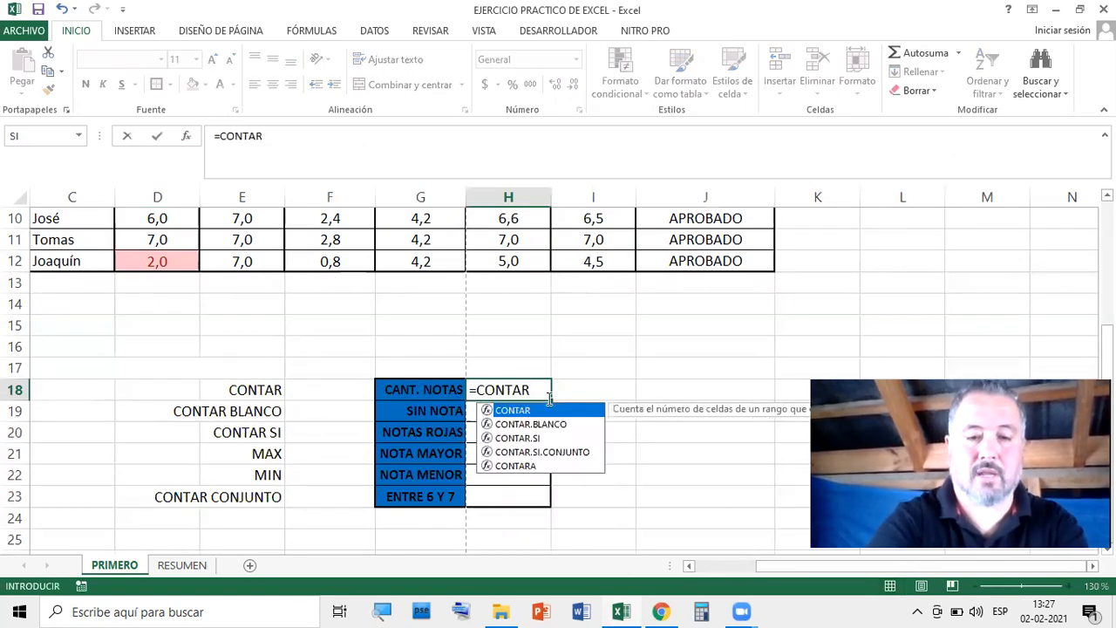
text(()
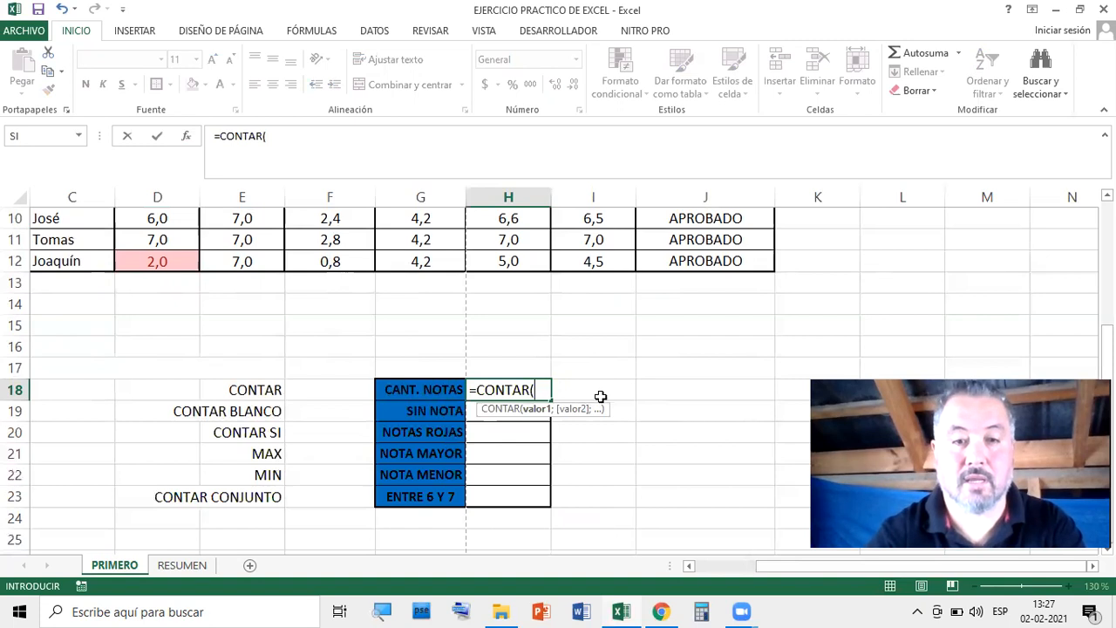
scroll(605, 374, up, 3)
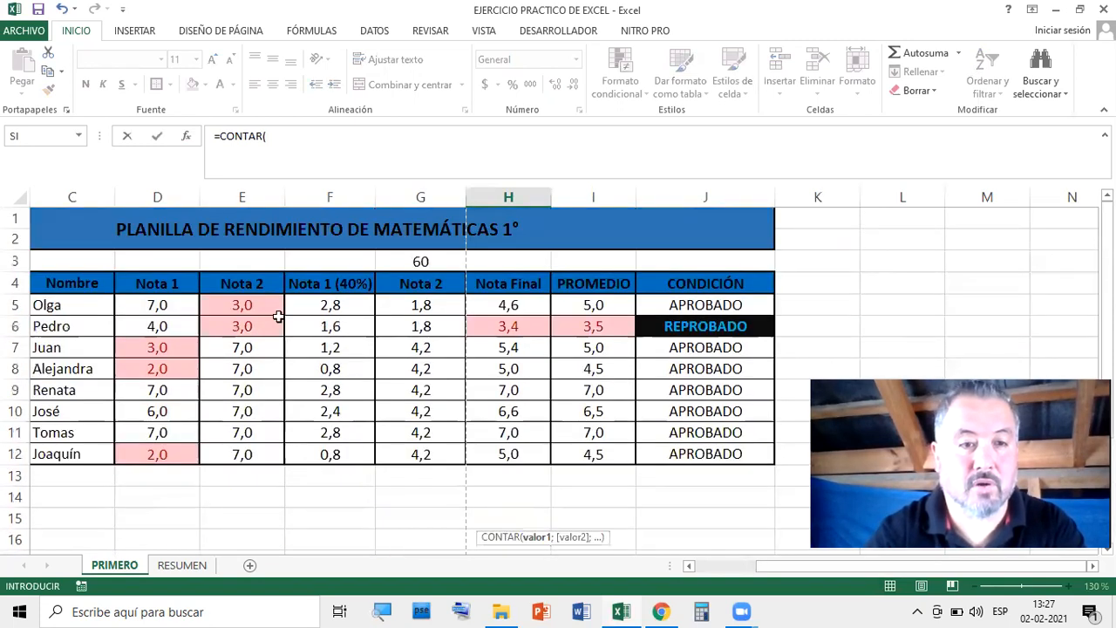
drag(150, 301, 274, 443)
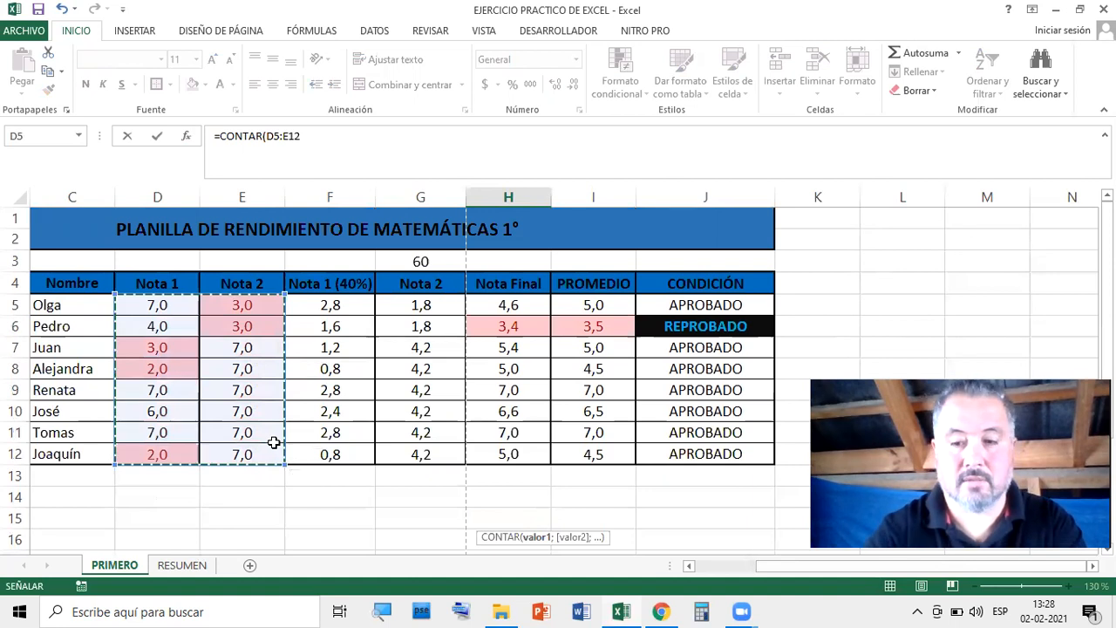
key(Return)
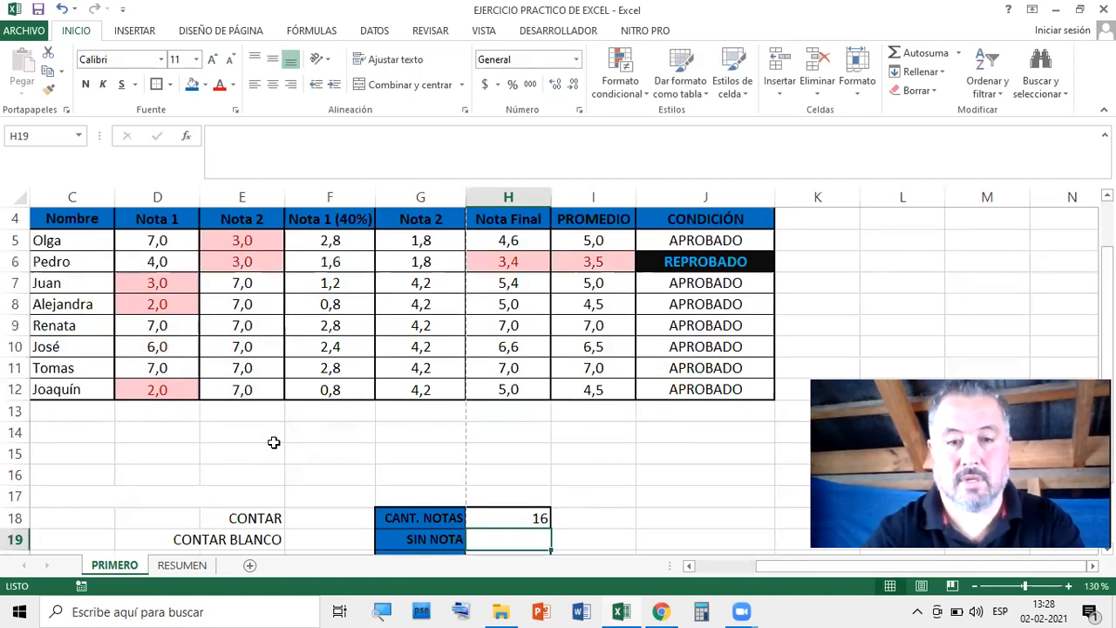
Centre the statistics results H18:H23 horizontally and vertically
scroll(274, 443, down, 1)
click(656, 416)
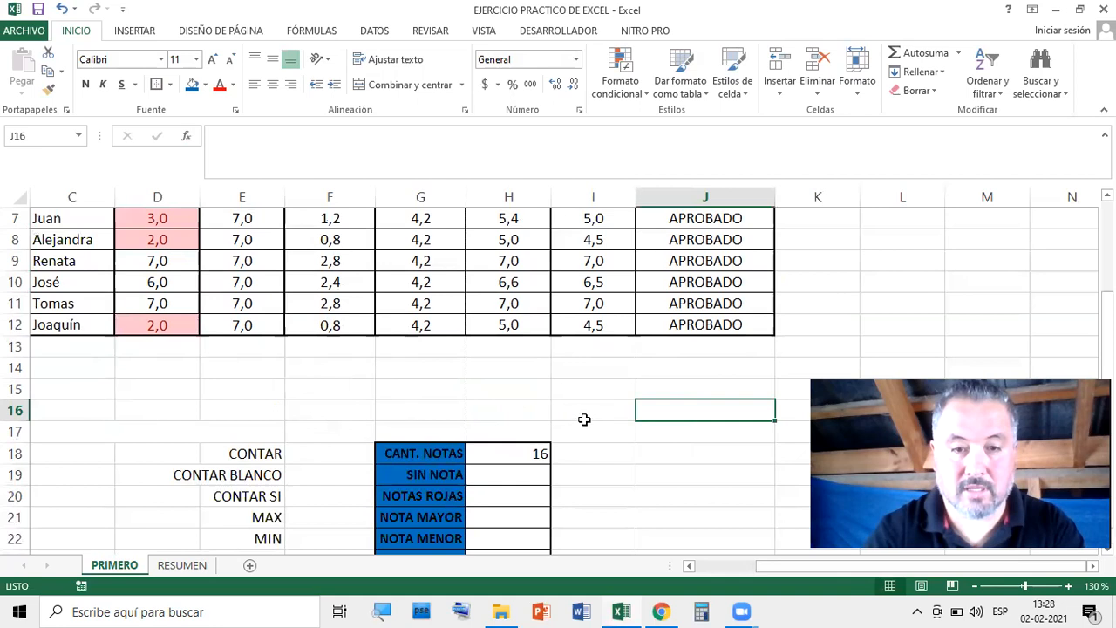
scroll(584, 419, down, 2)
drag(512, 324, 516, 430)
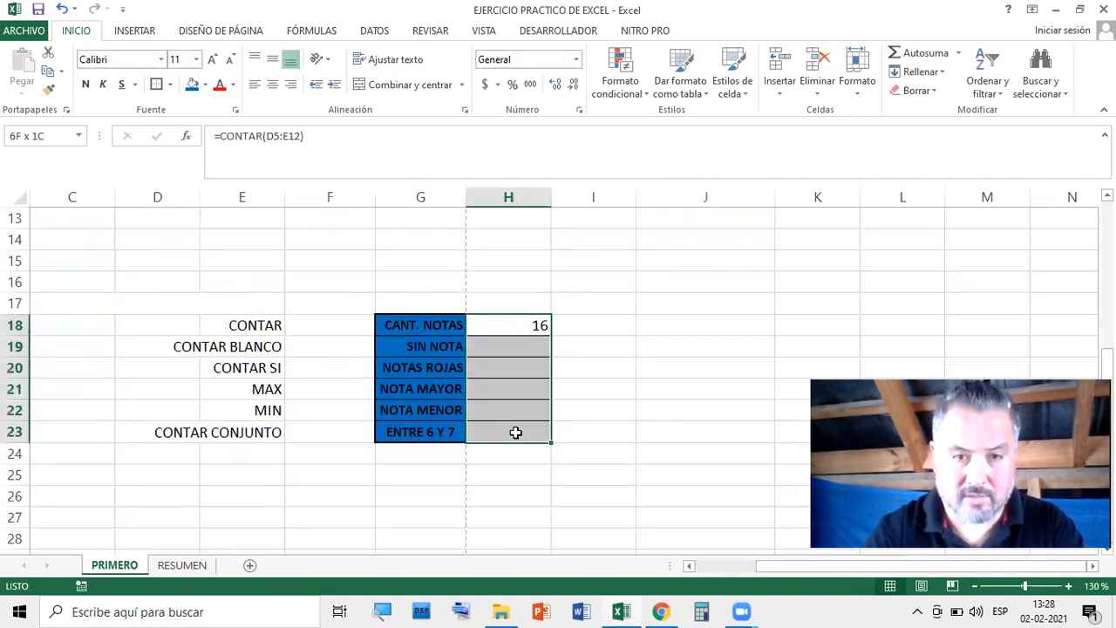
click(273, 84)
click(273, 58)
click(734, 344)
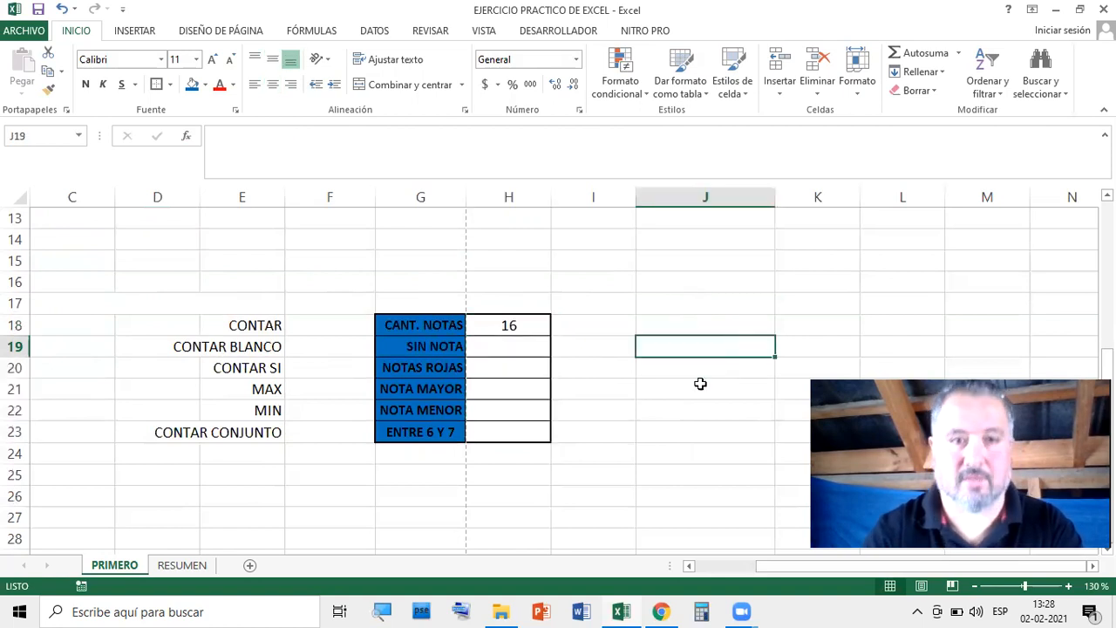
Scroll through the sheet and select the CONTAR BLANCO label
scroll(632, 390, up, 2)
scroll(631, 389, up, 1)
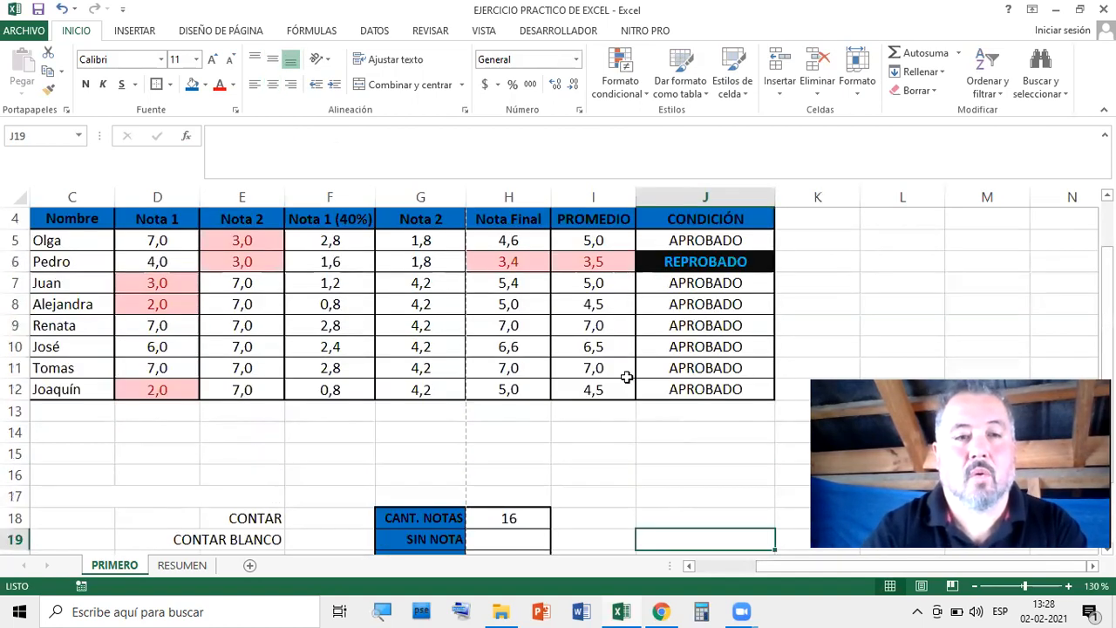
scroll(628, 376, down, 2)
scroll(559, 395, up, 3)
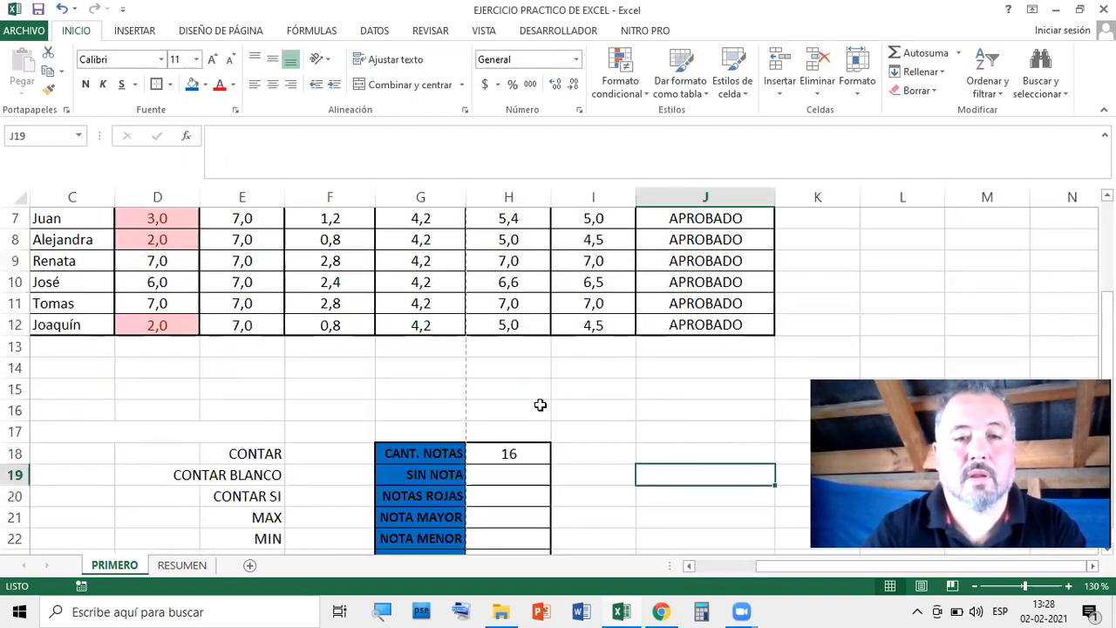
scroll(555, 401, down, 1)
scroll(515, 384, up, 1)
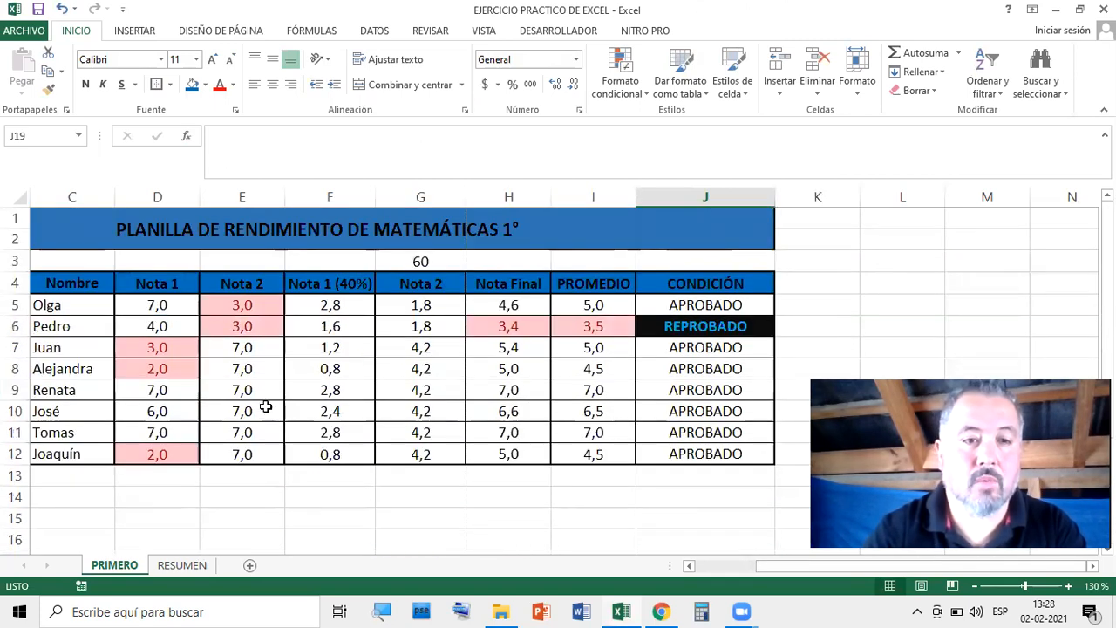
scroll(267, 407, down, 2)
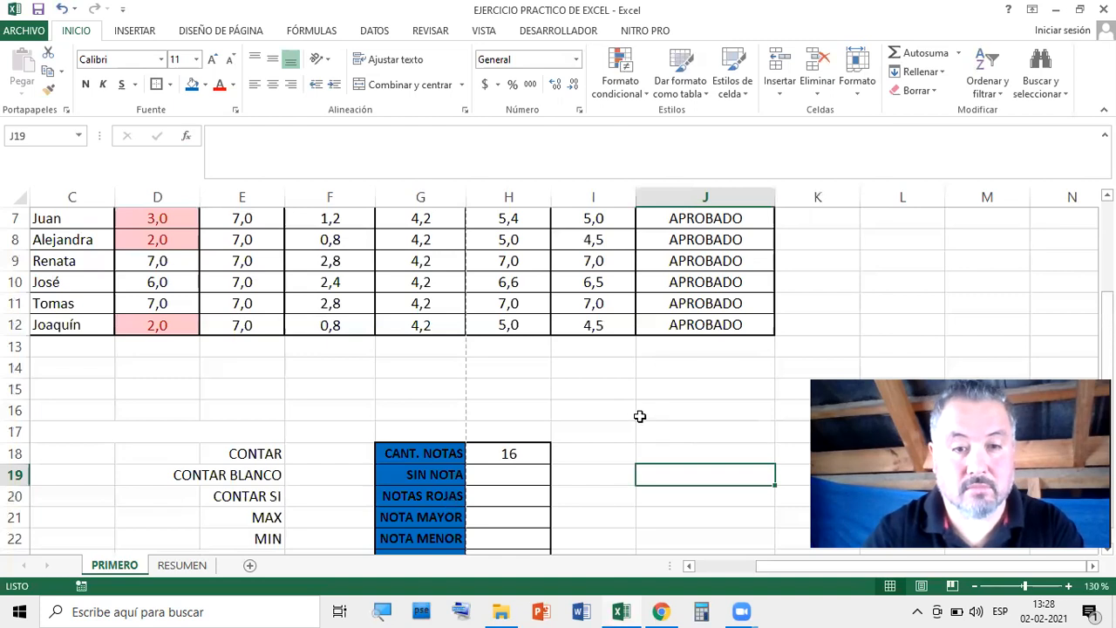
scroll(613, 441, up, 1)
scroll(613, 441, down, 3)
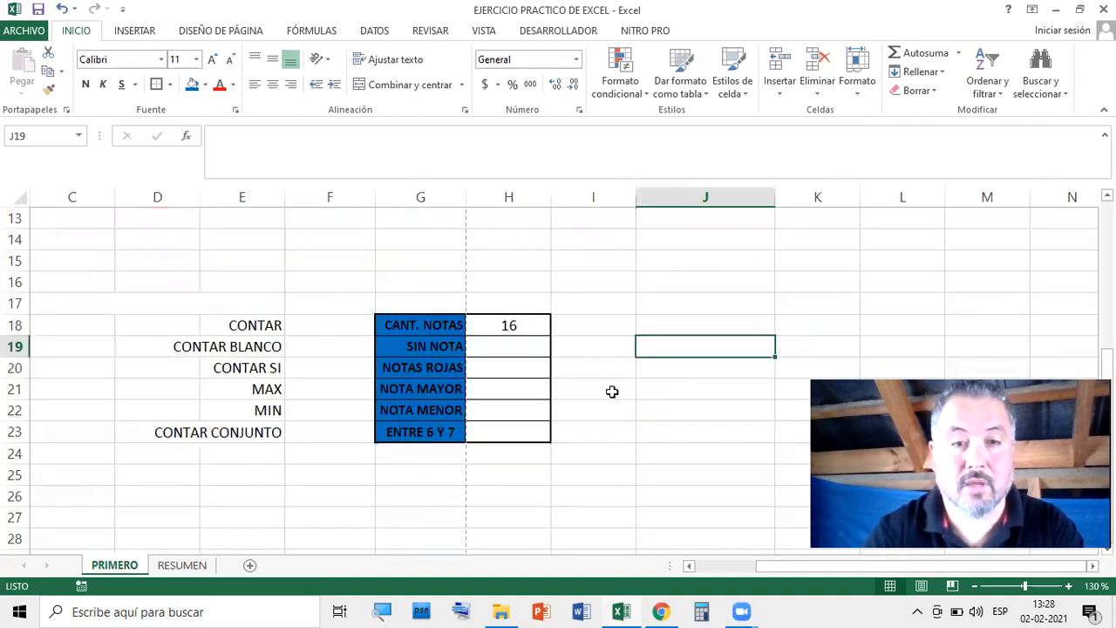
click(235, 349)
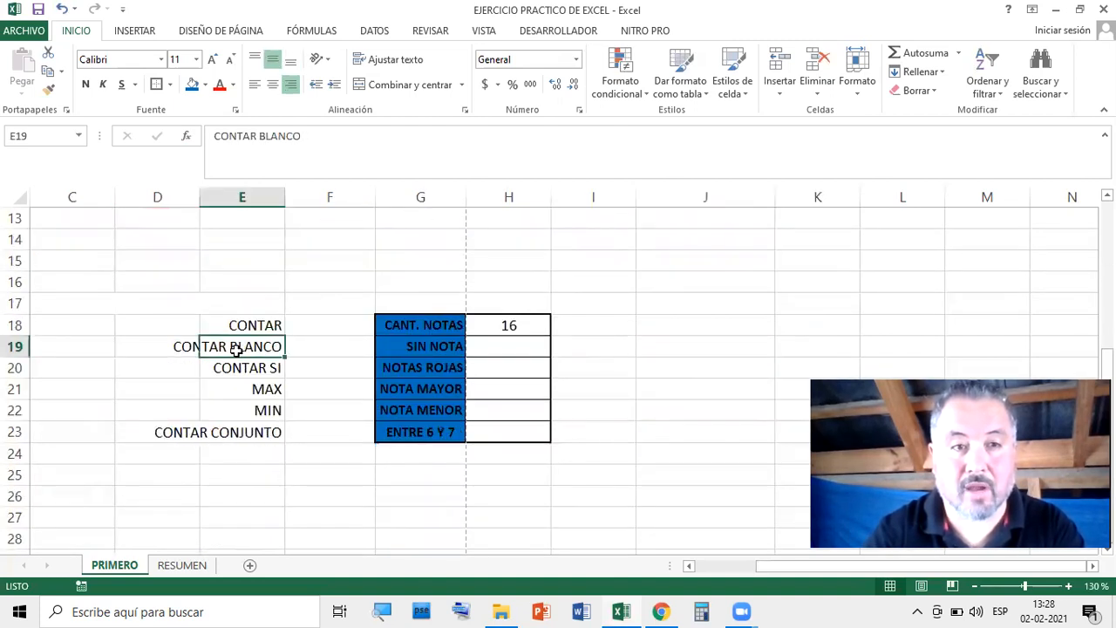
click(528, 350)
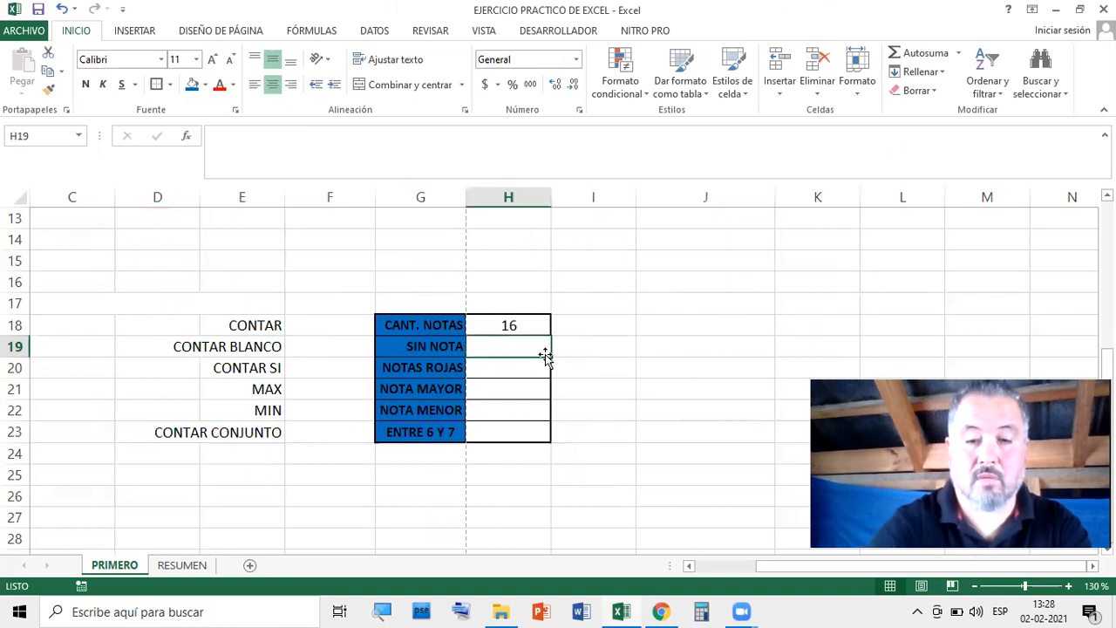
text(=)
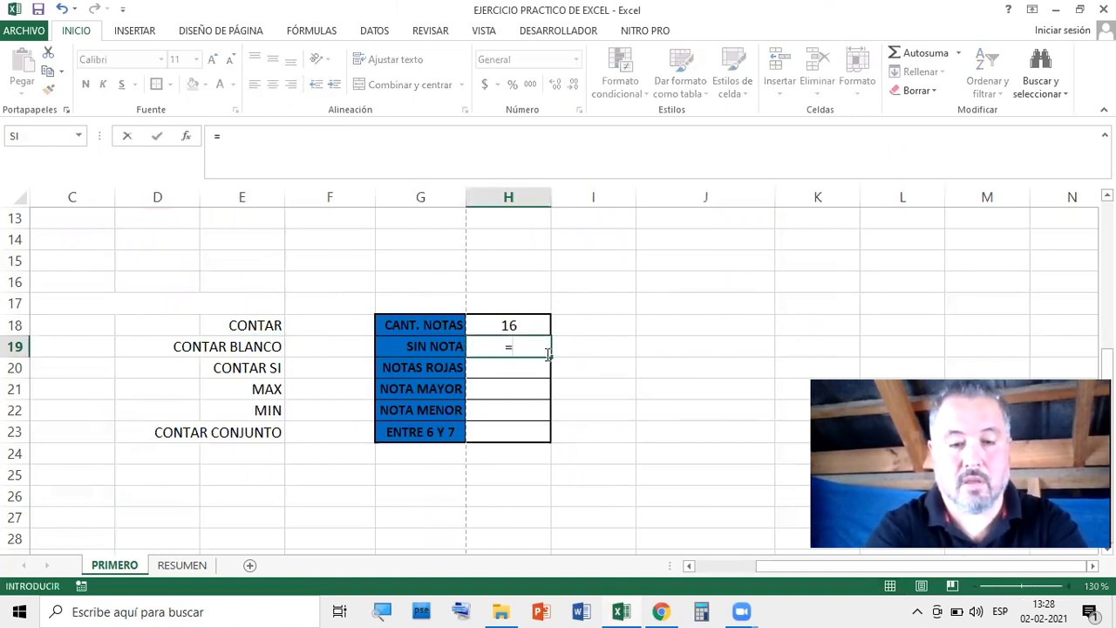
text(CONTAR)
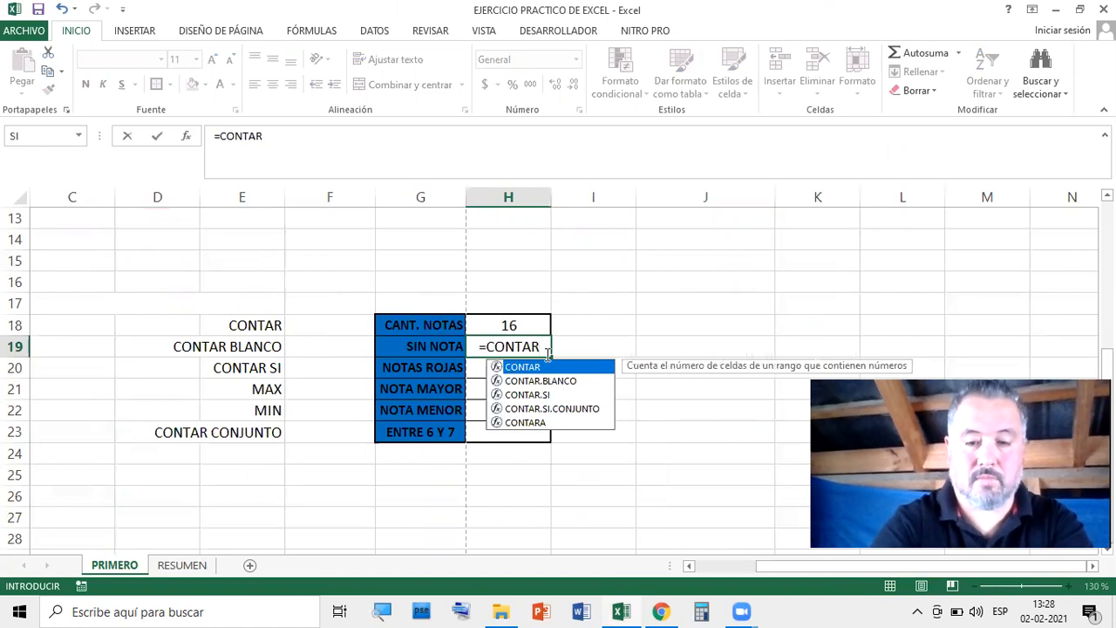
text(,)
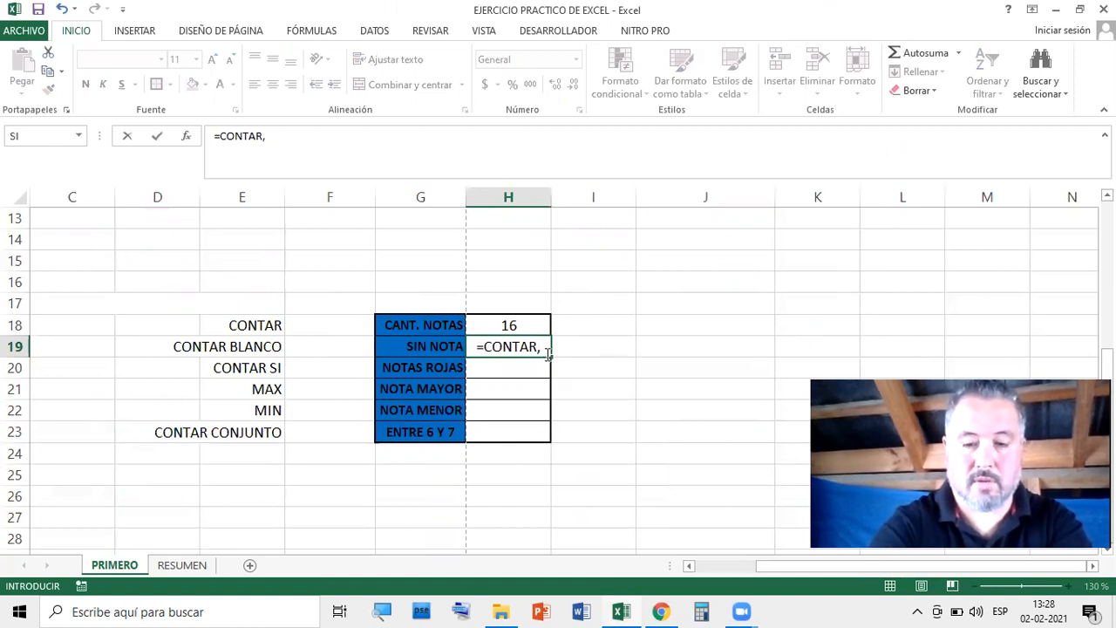
key(BackSpace)
text(.)
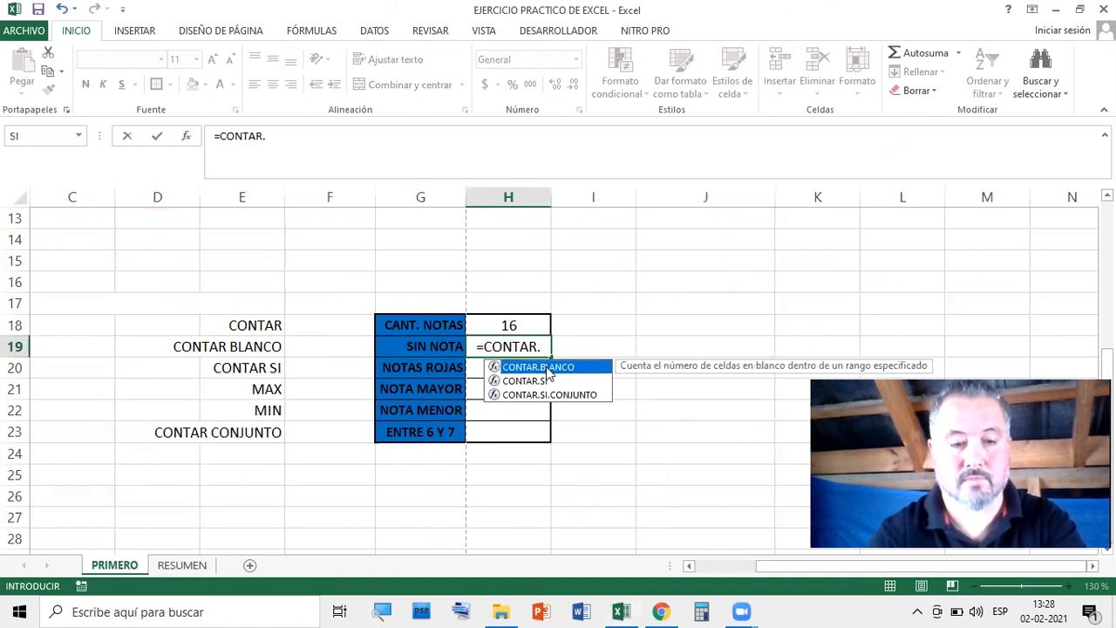
double_click(547, 370)
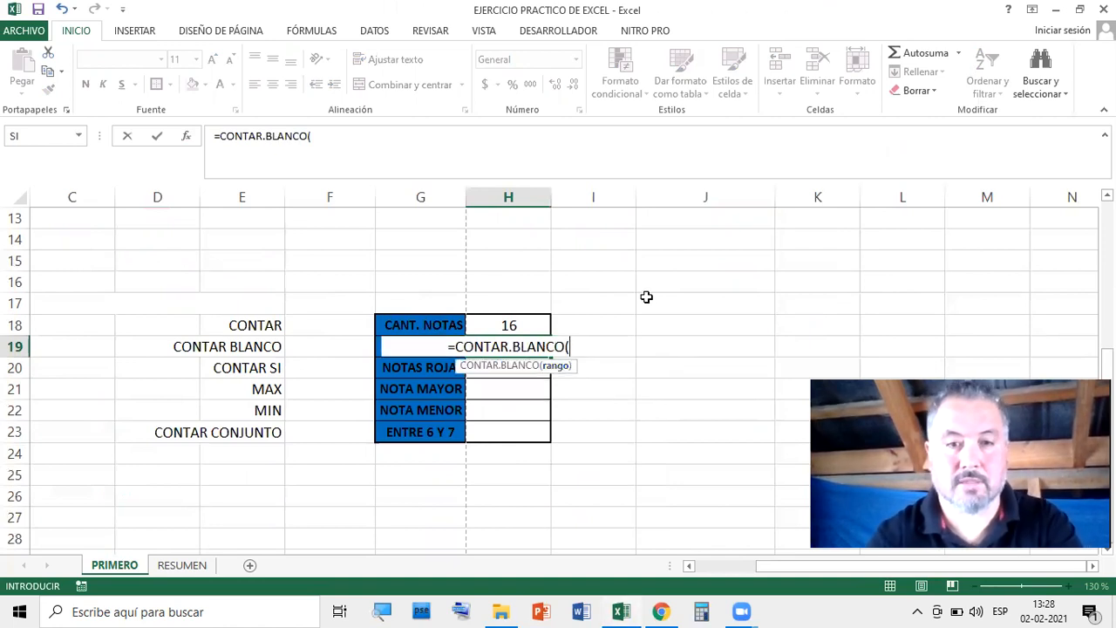
scroll(643, 306, up, 4)
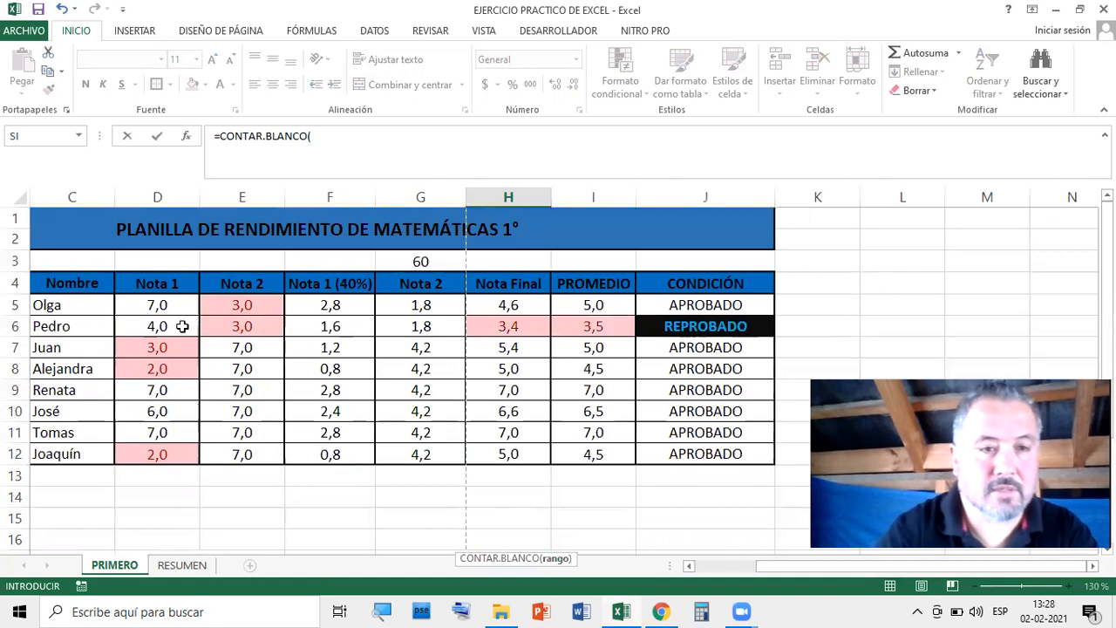
drag(141, 298, 259, 443)
key(Return)
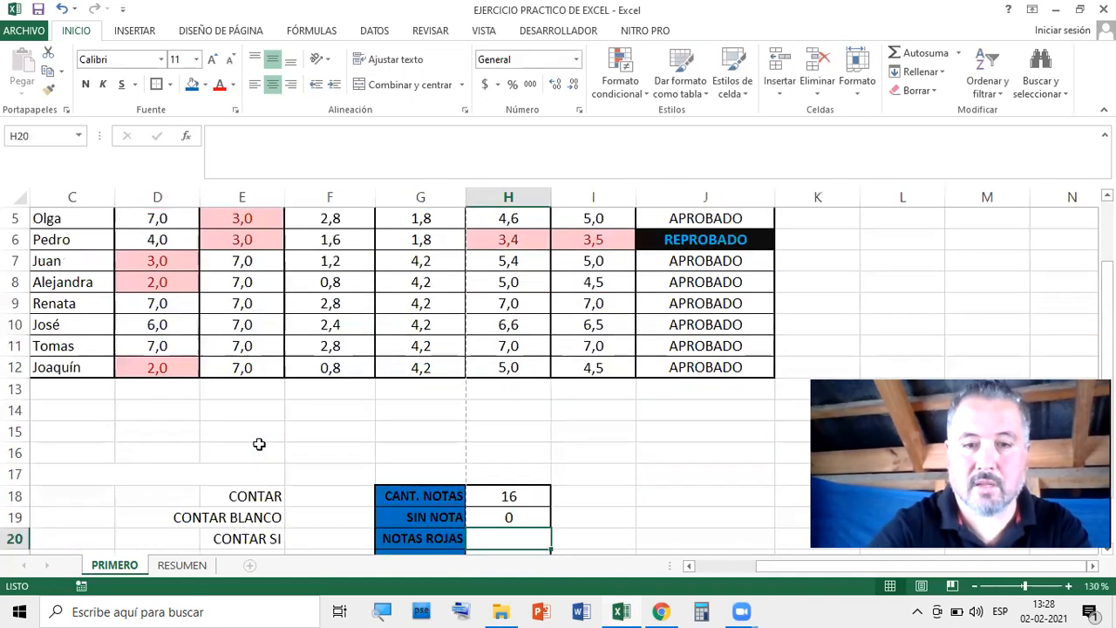
scroll(646, 438, down, 1)
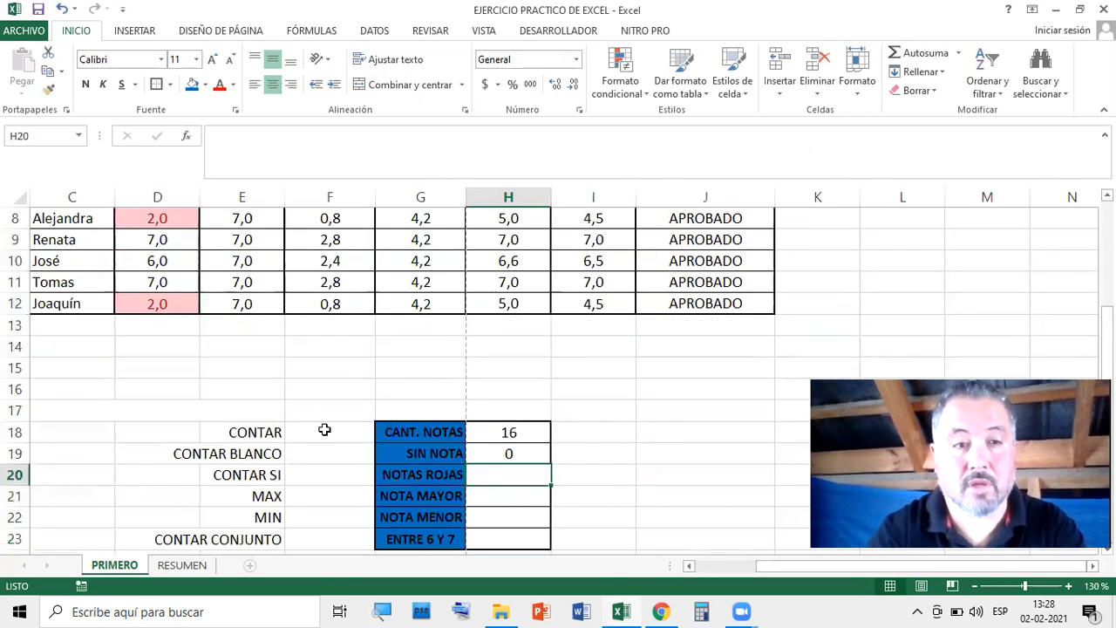
scroll(323, 428, up, 3)
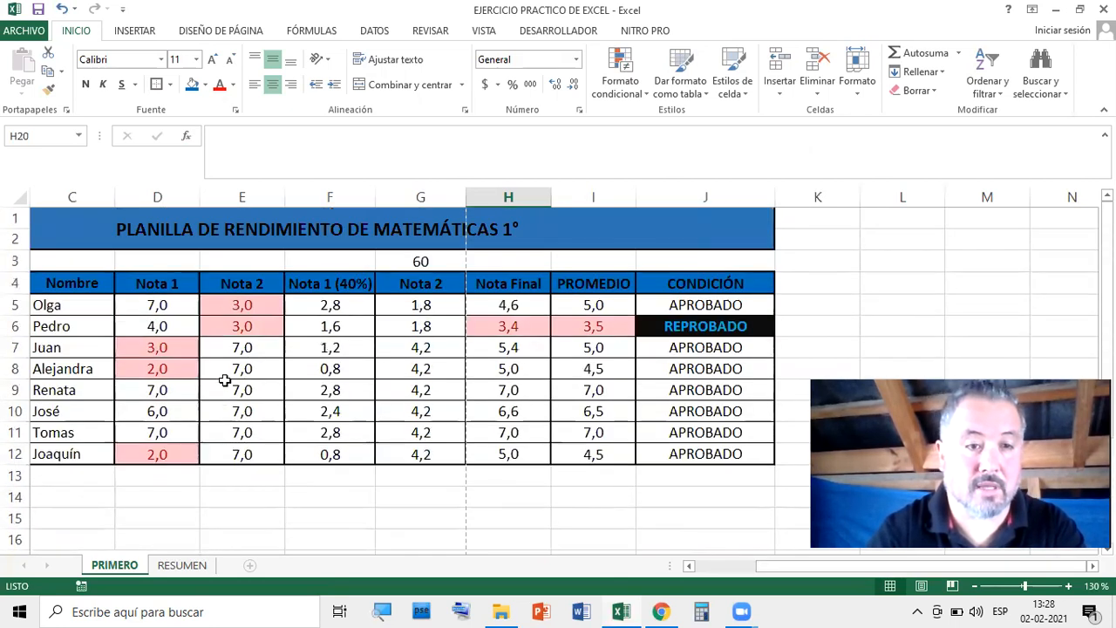
click(179, 310)
key(Delete)
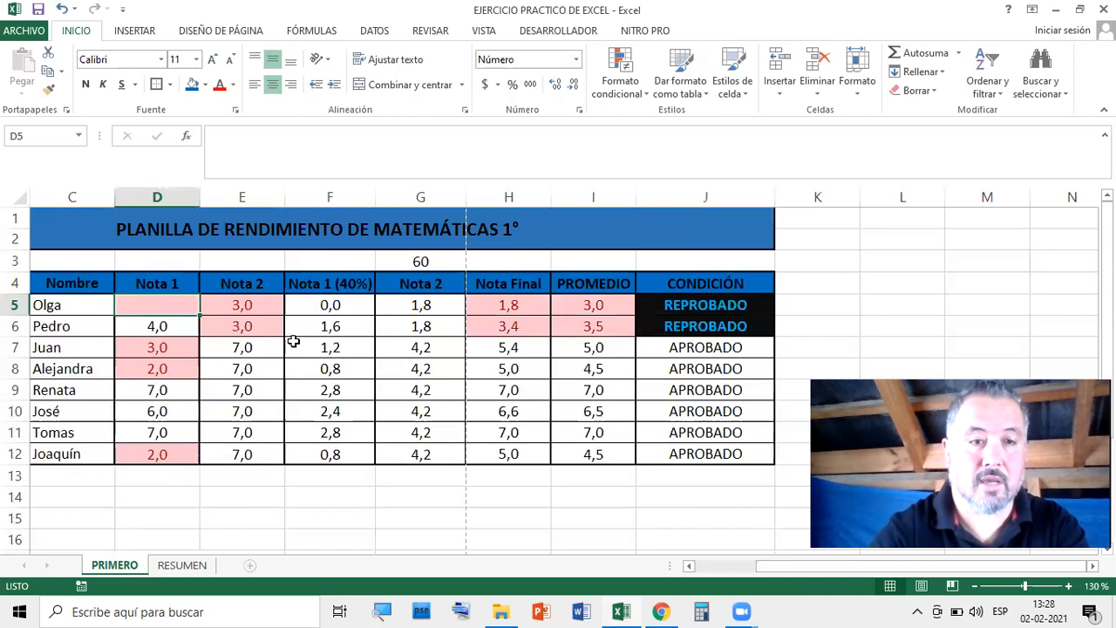
scroll(324, 300, down, 4)
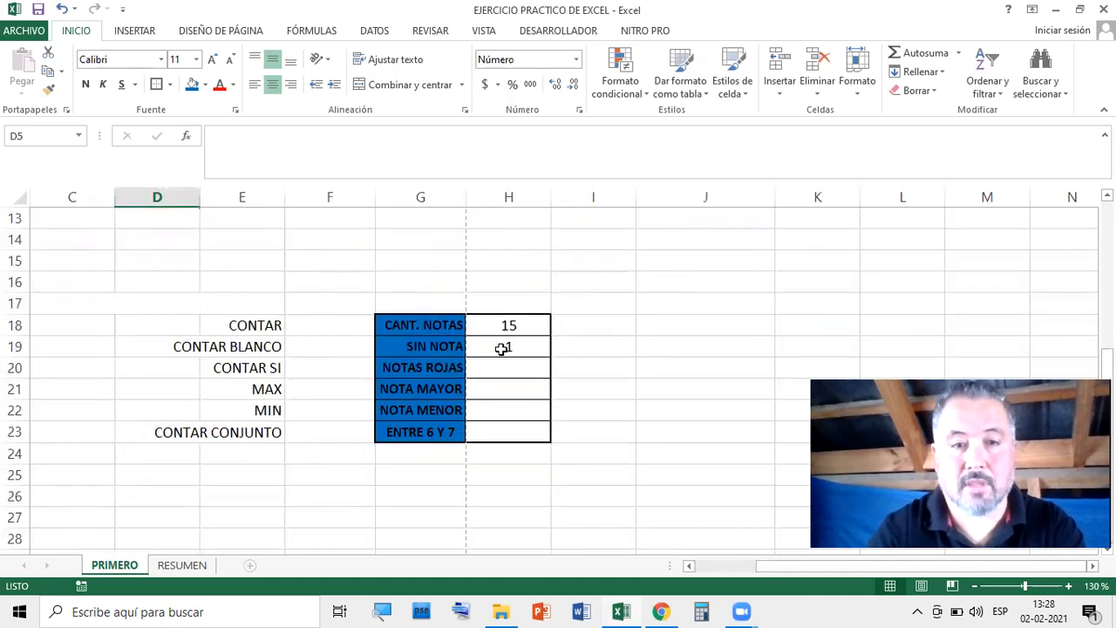
click(520, 349)
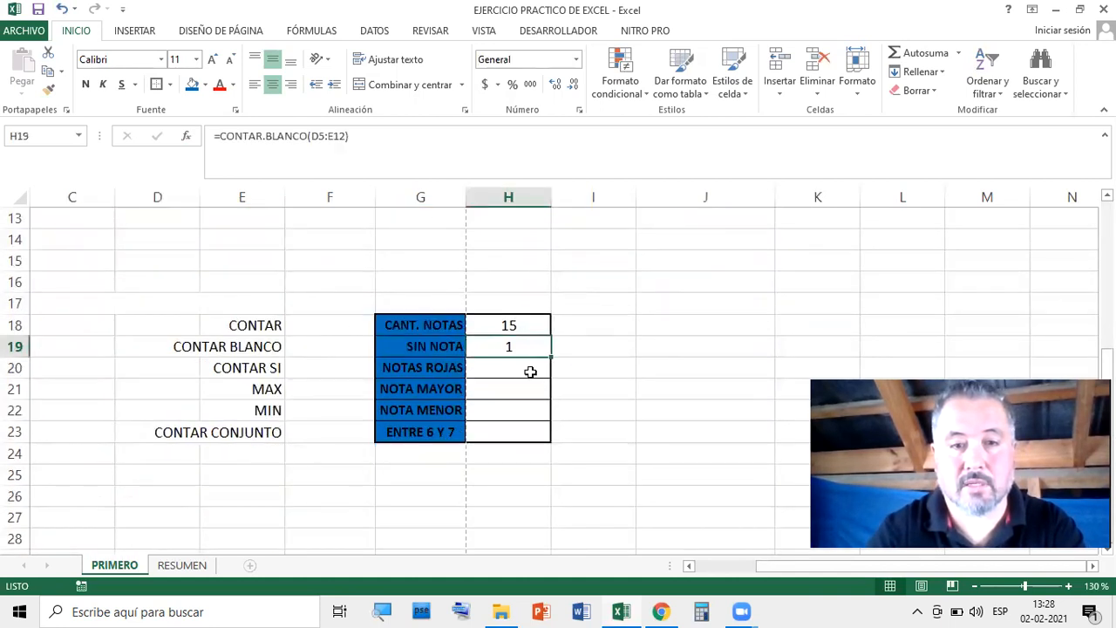
scroll(530, 371, up, 4)
scroll(549, 362, down, 4)
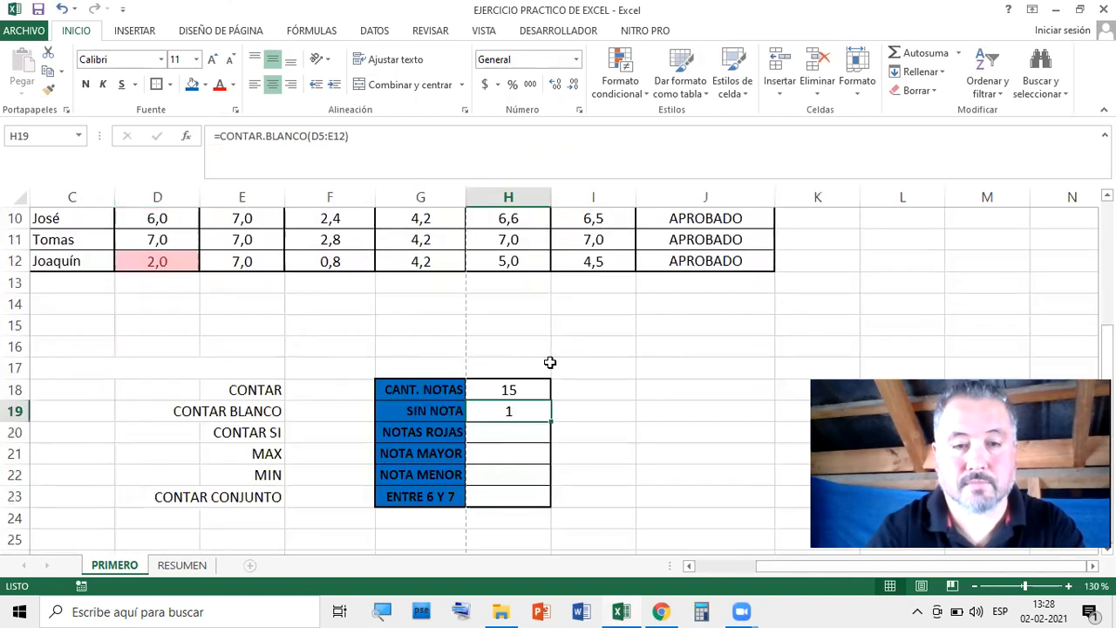
scroll(551, 362, up, 4)
scroll(550, 361, down, 3)
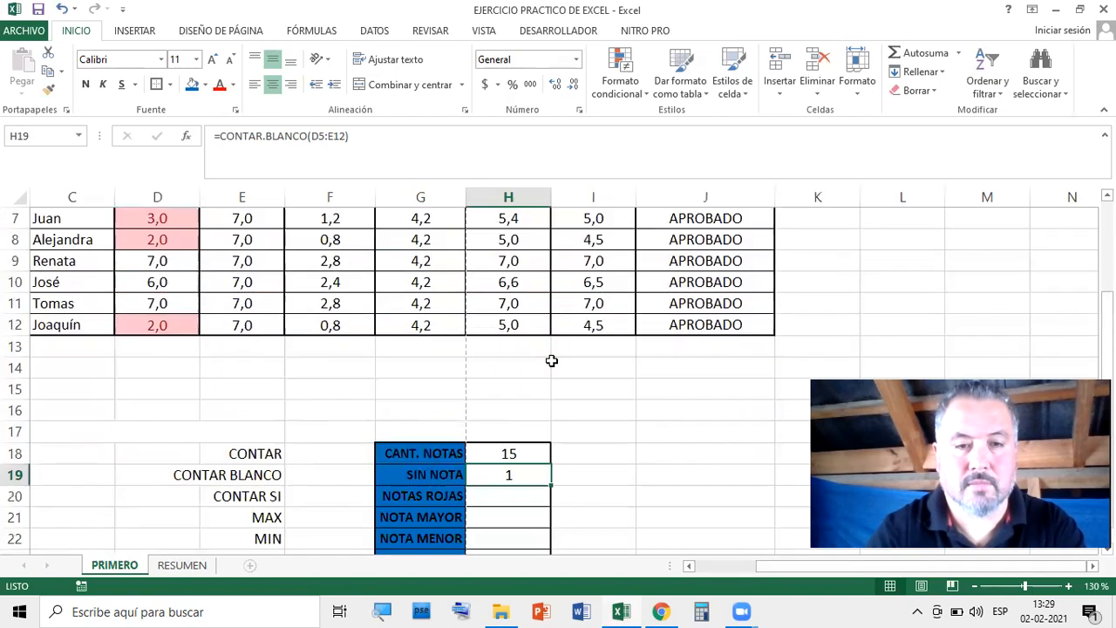
scroll(543, 440, down, 3)
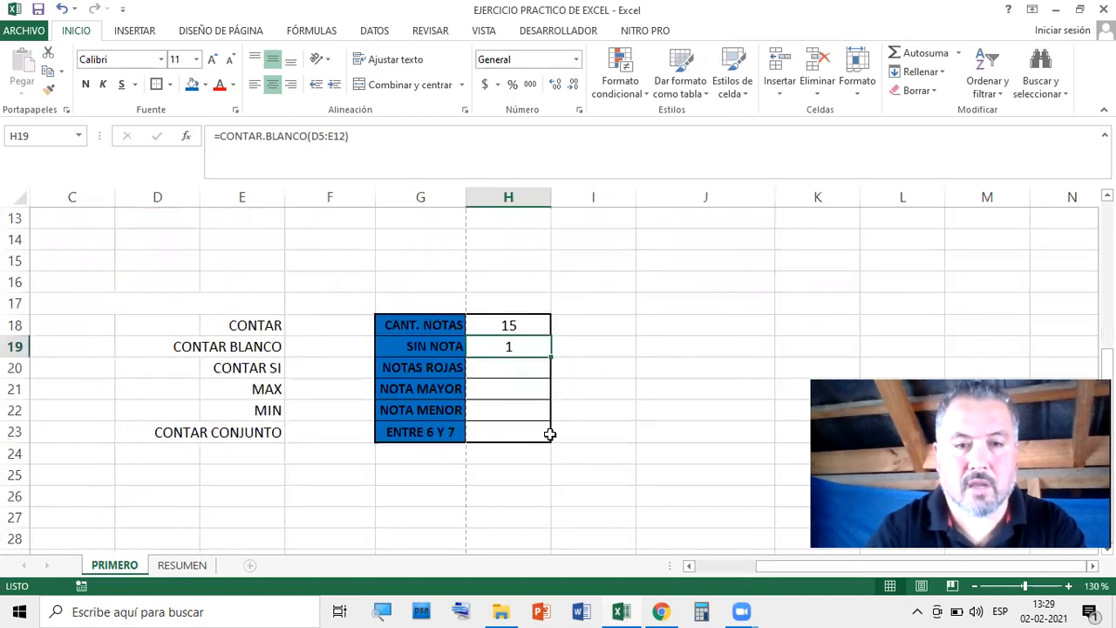
Start a CONTAR.SI formula in the NOTAS ROJAS cell H20
click(512, 369)
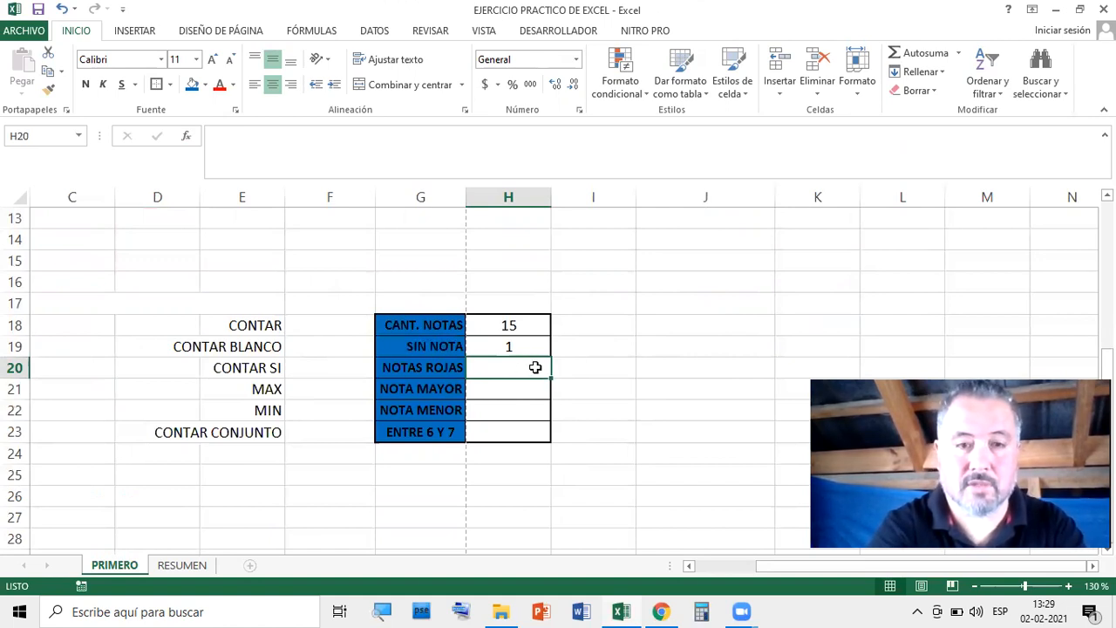
text(=CONRA)
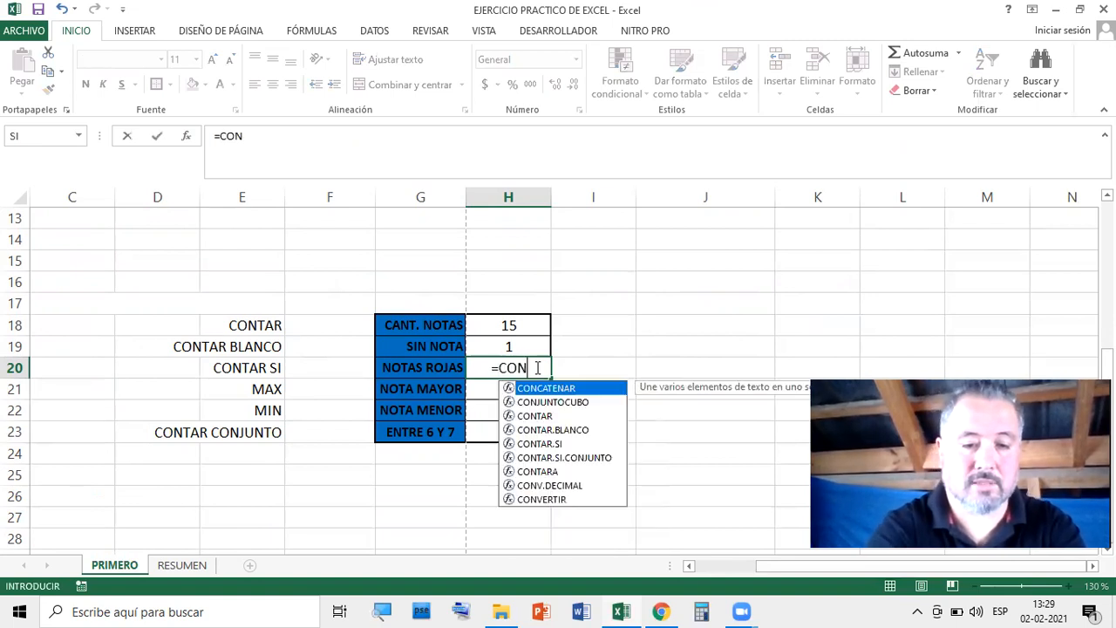
key(BackSpace)
key(BackSpace)
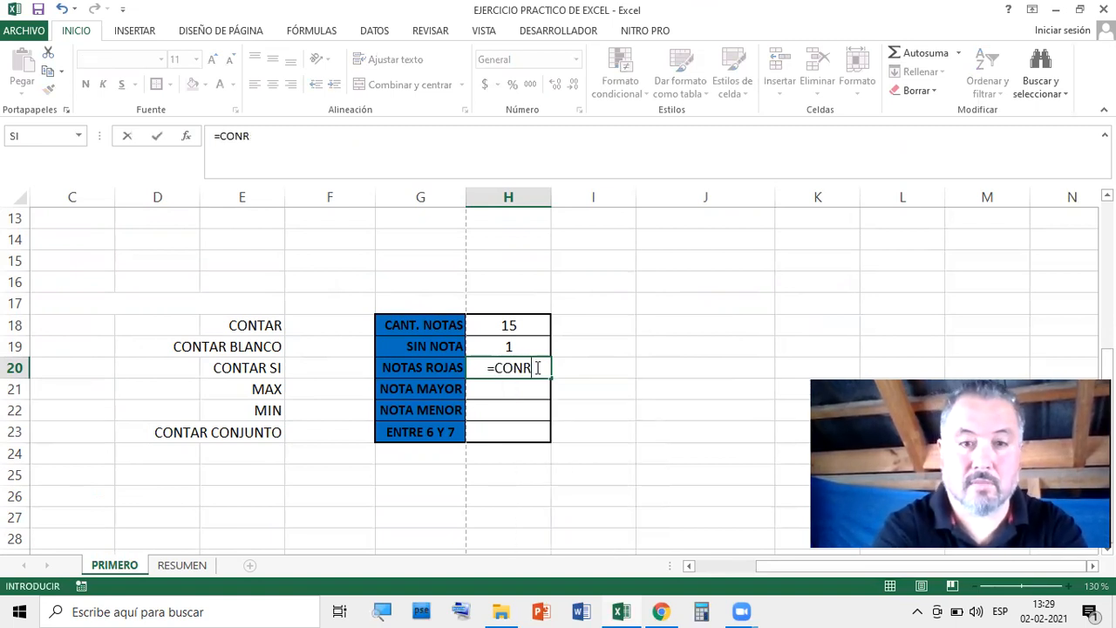
text(Y)
key(BackSpace)
text(TAR)
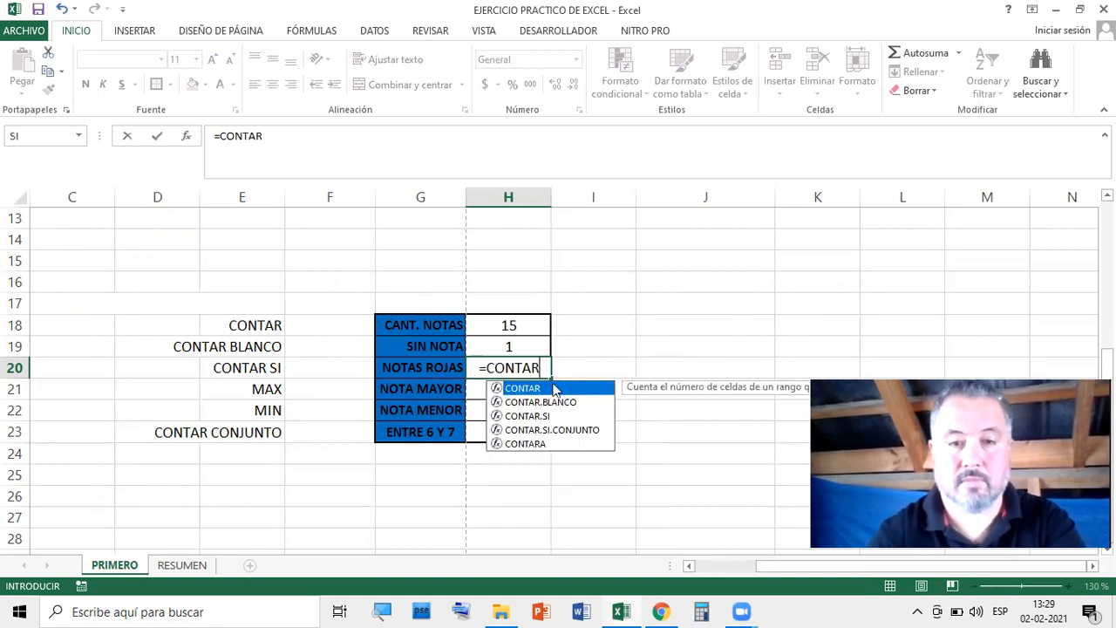
click(544, 417)
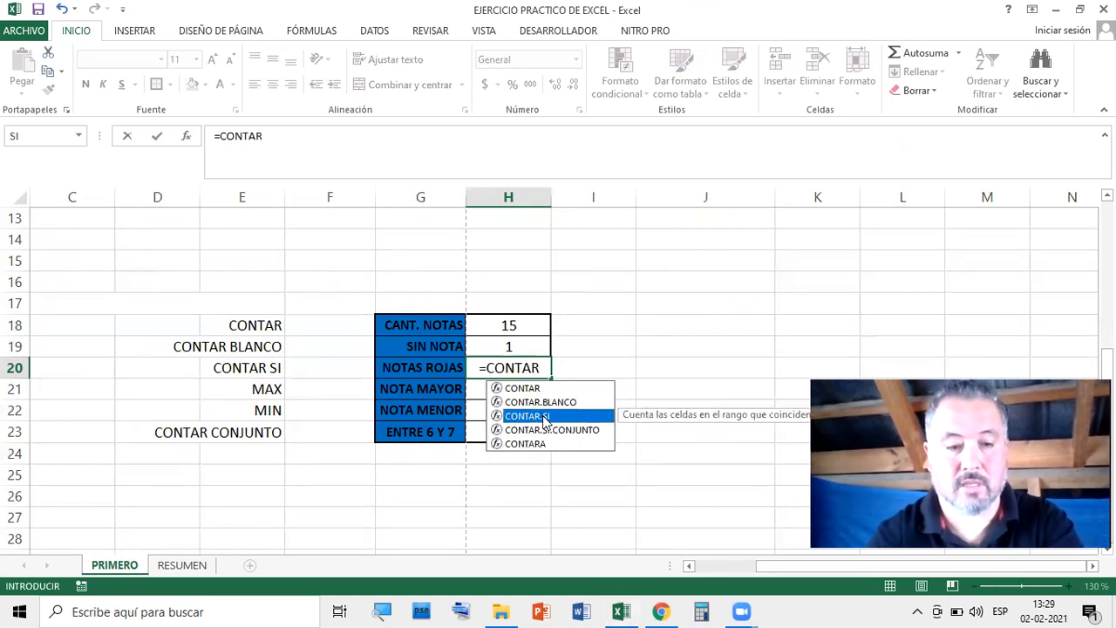
double_click(544, 417)
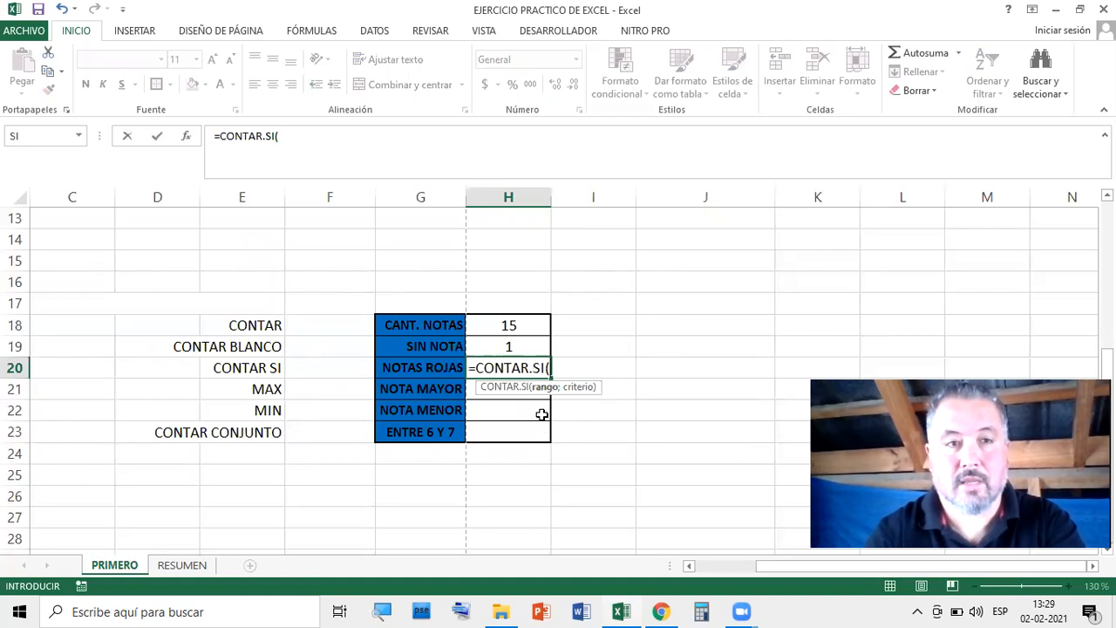
Give CONTAR.SI the range D5:E12 and unquoted criterion <4, and enter it
scroll(488, 410, up, 4)
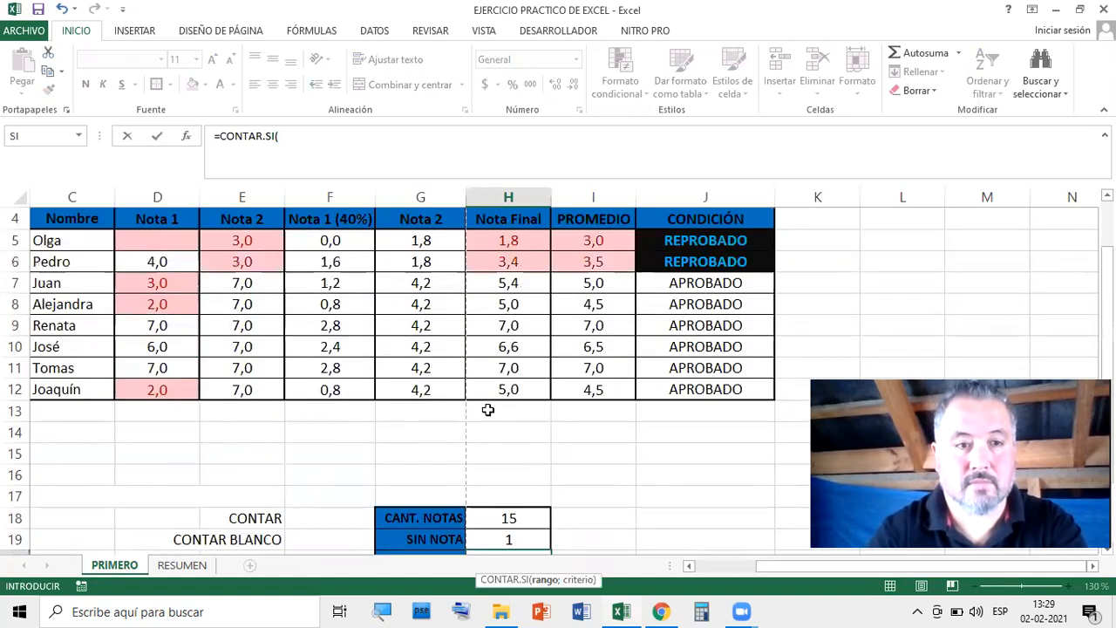
drag(150, 306, 241, 450)
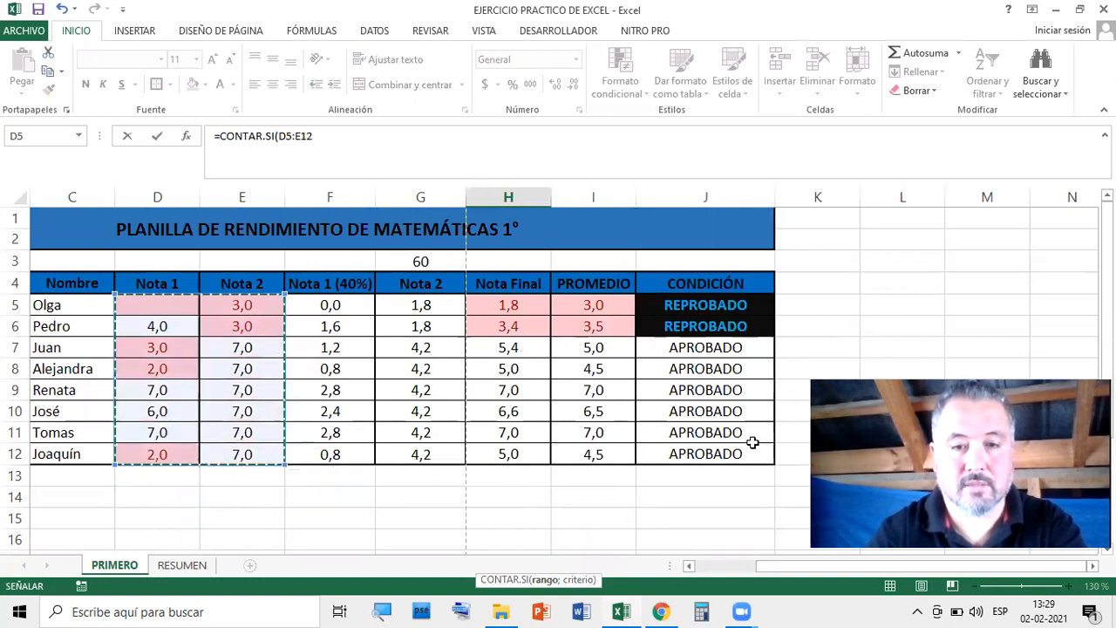
scroll(657, 477, down, 1)
scroll(657, 477, down, 2)
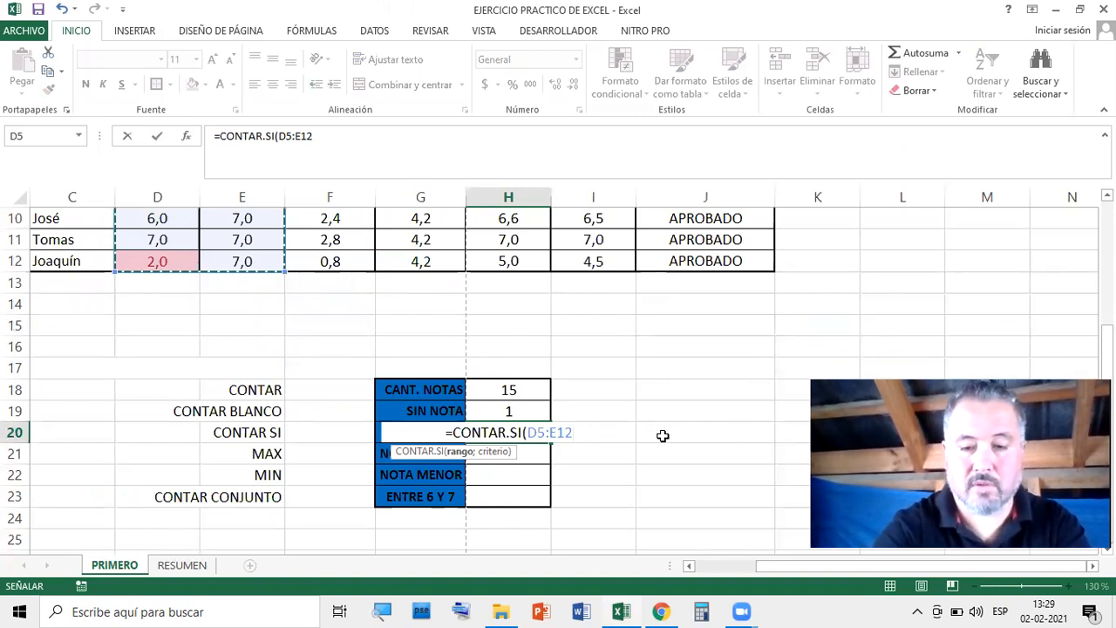
text(;)
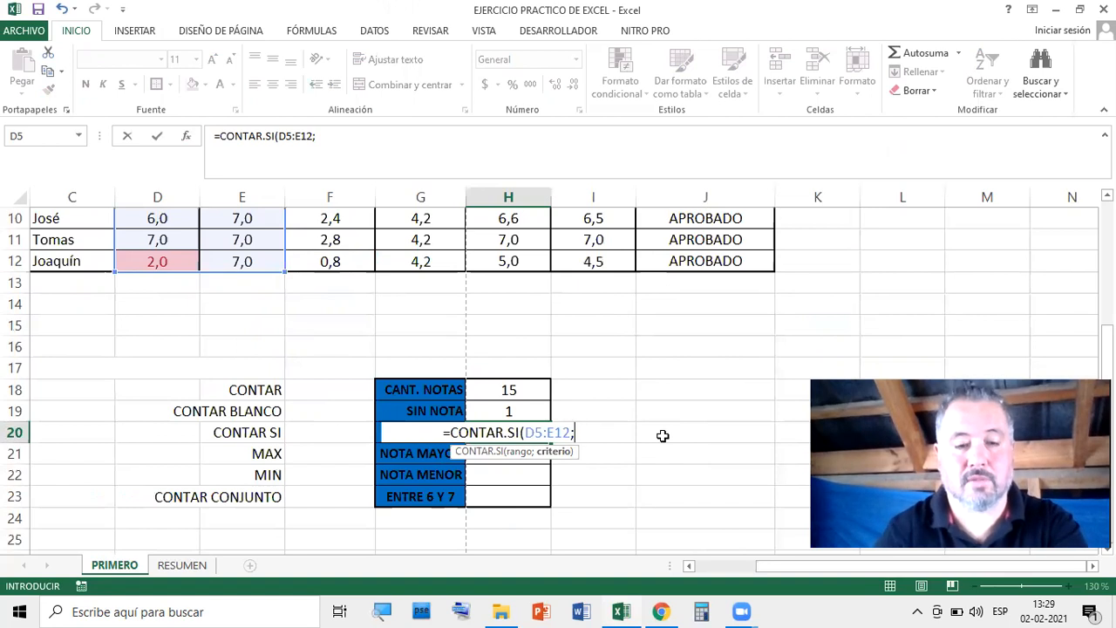
text(<)
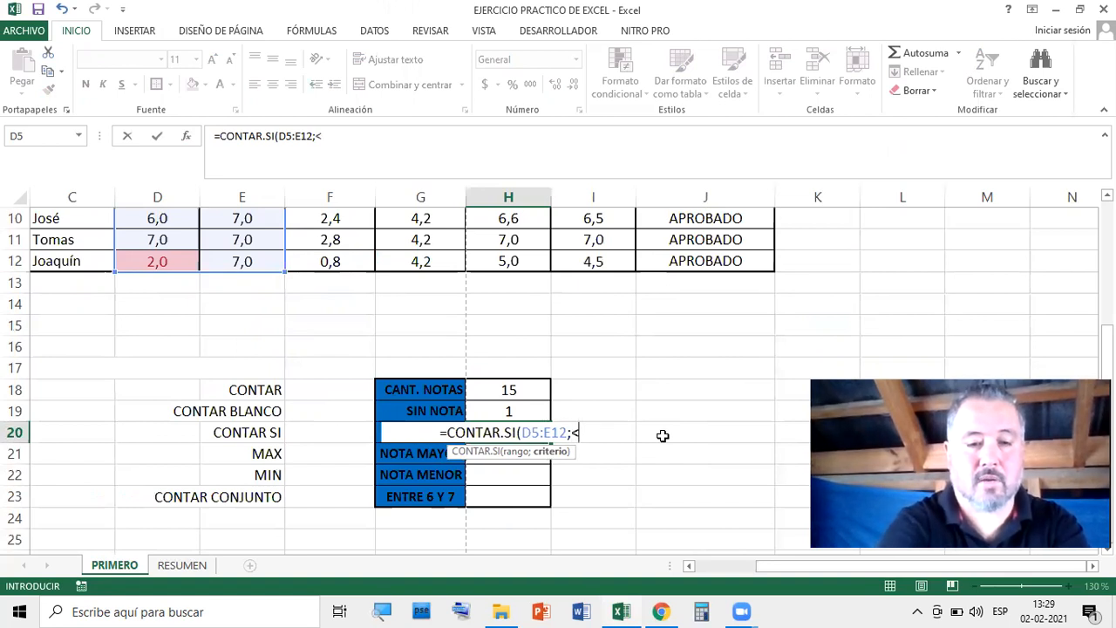
text(4))
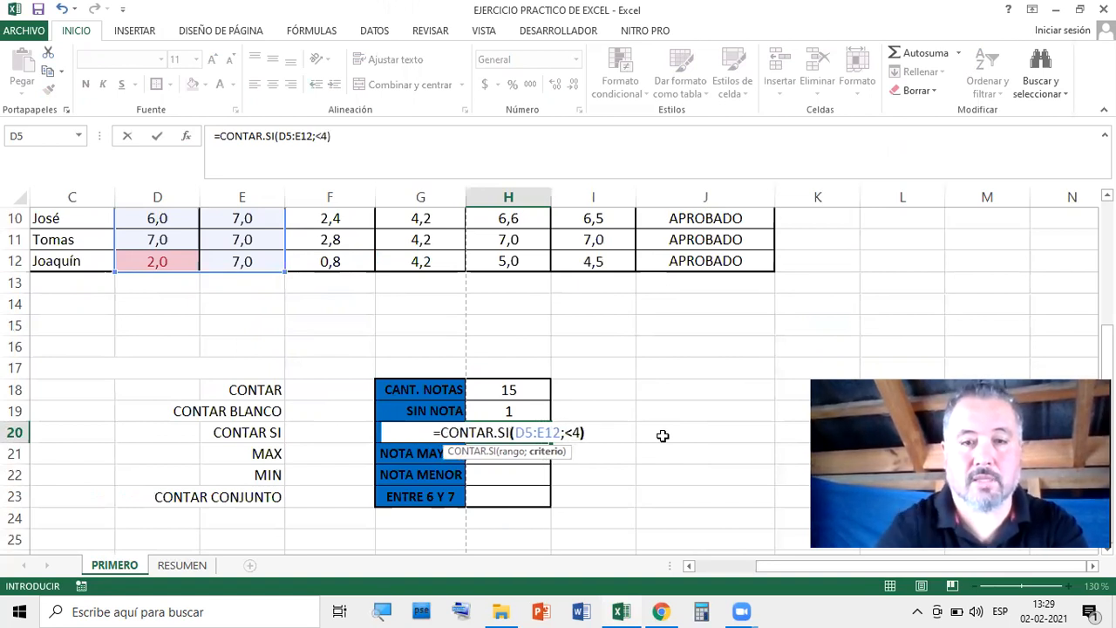
key(Return)
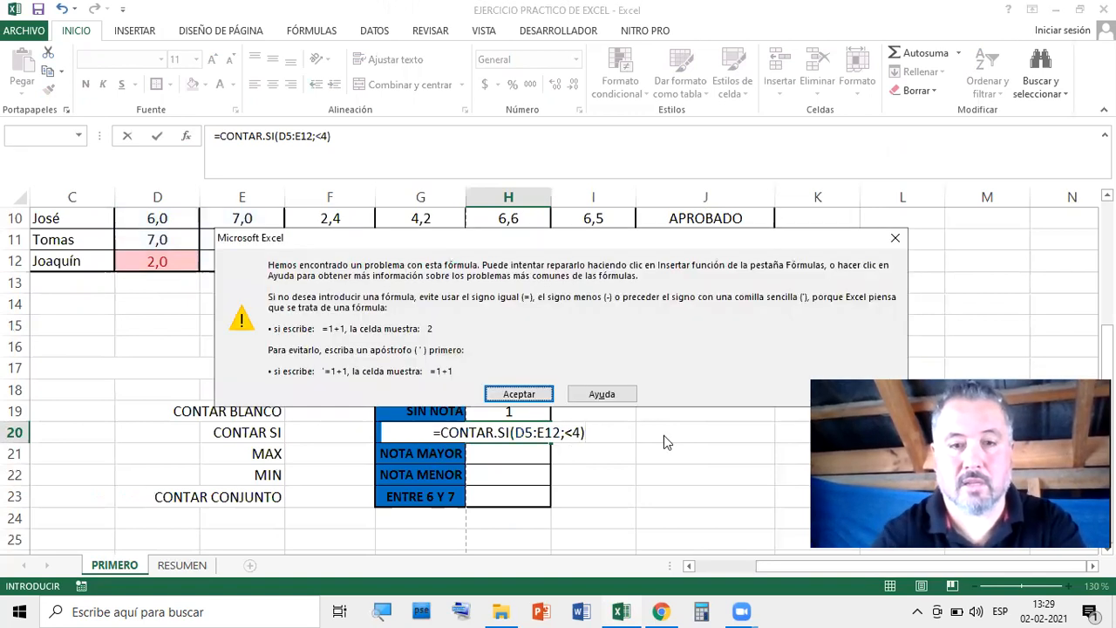
Dismiss the error and quote the H20 criterion as "<4", giving a count of 5
click(519, 394)
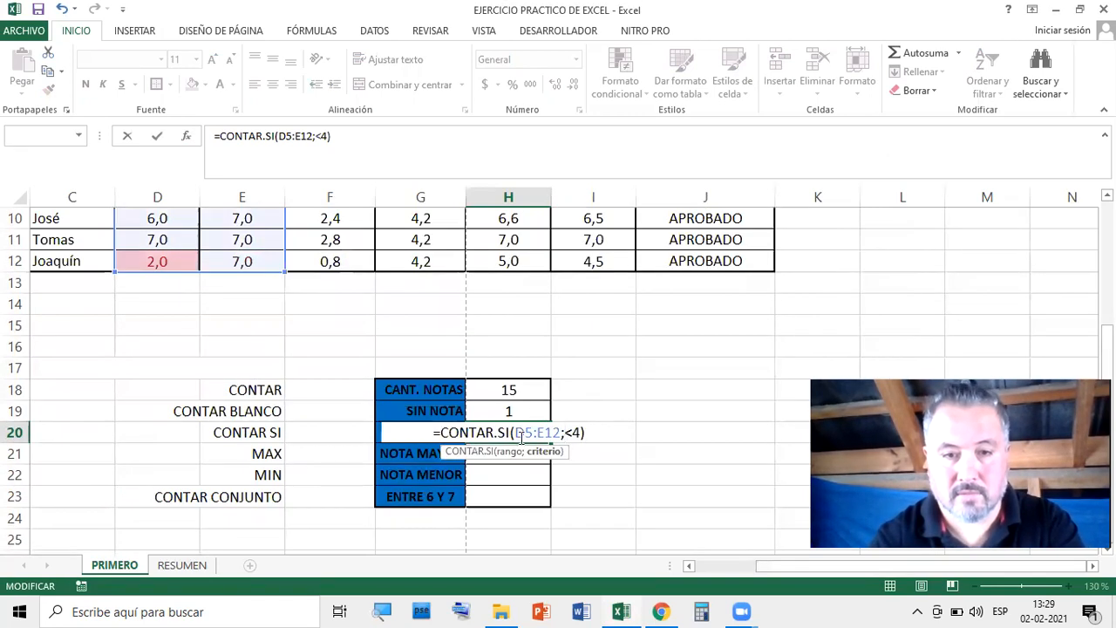
click(569, 431)
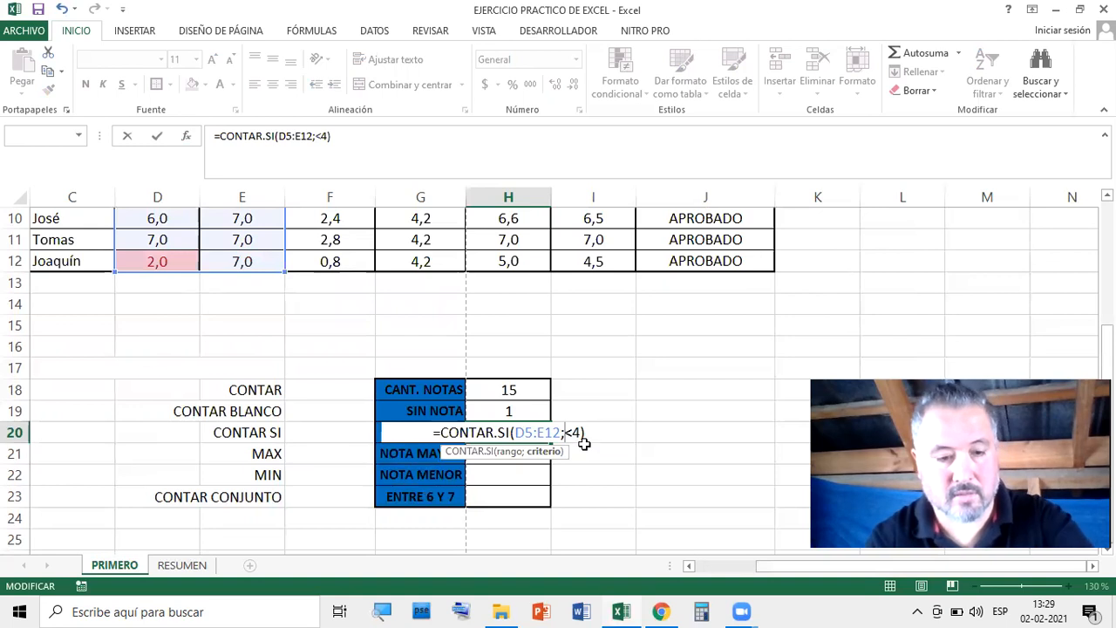
text("<4)
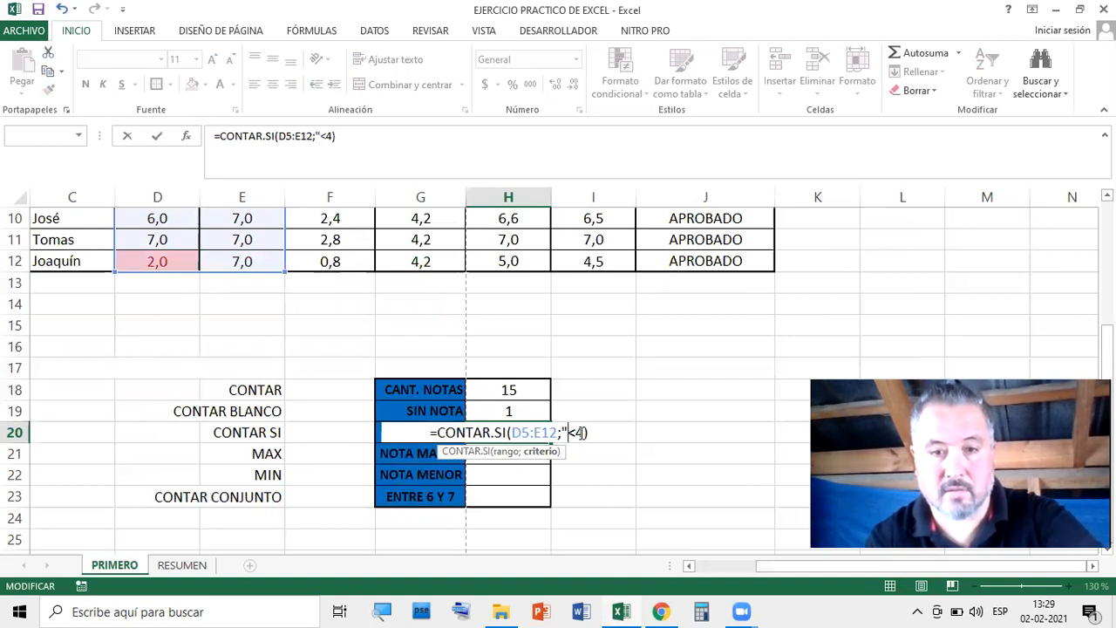
text(")
key(Return)
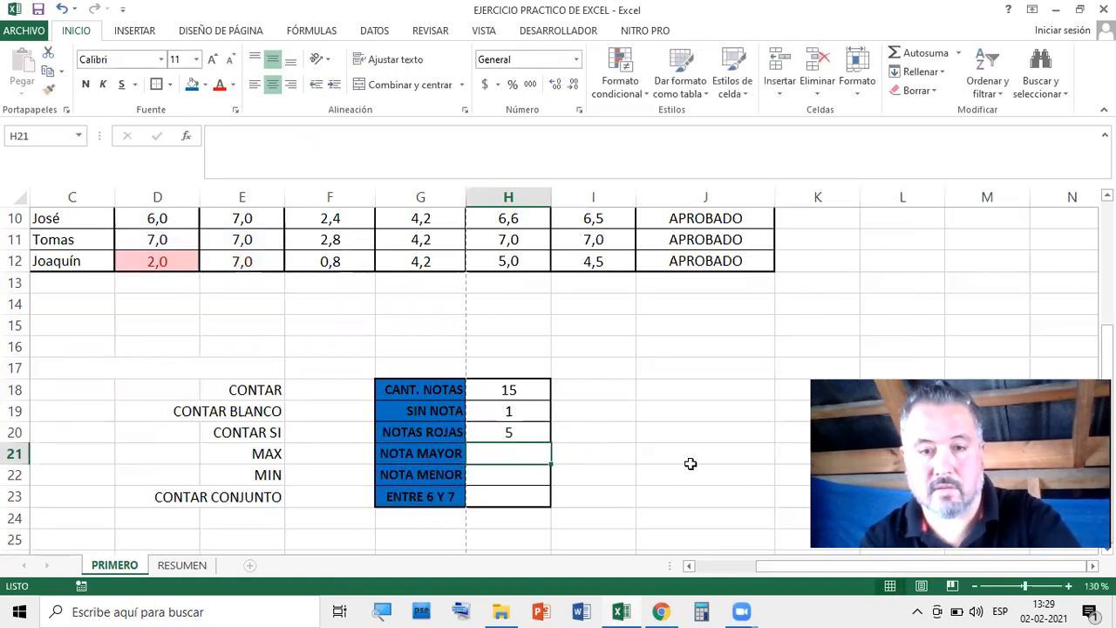
scroll(677, 452, up, 2)
scroll(654, 449, down, 1)
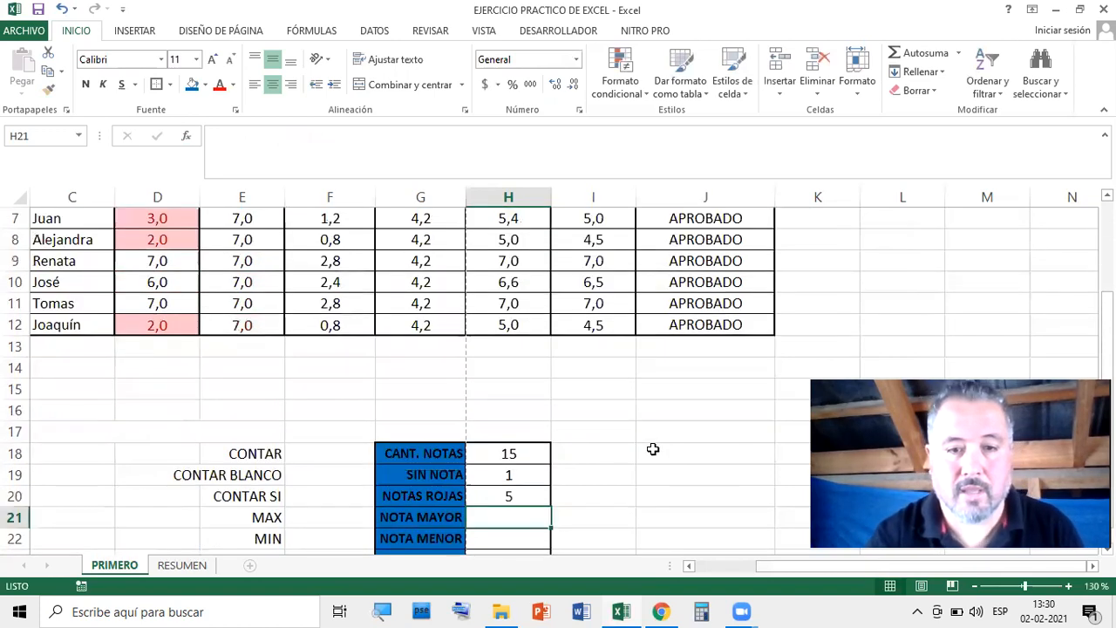
scroll(652, 449, down, 2)
scroll(526, 362, up, 2)
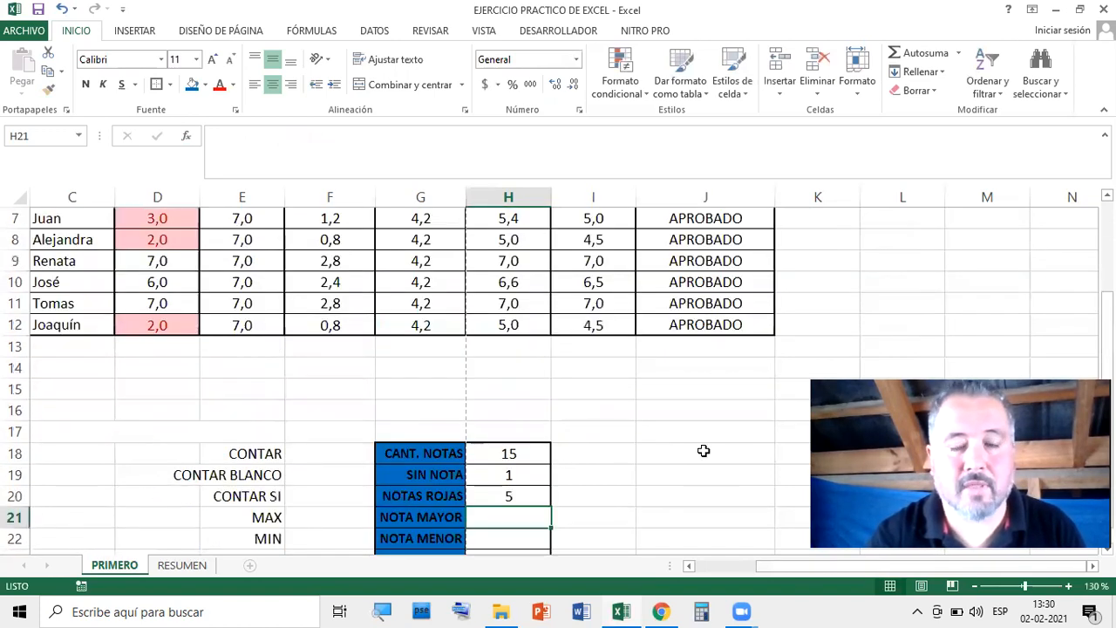
scroll(704, 451, down, 1)
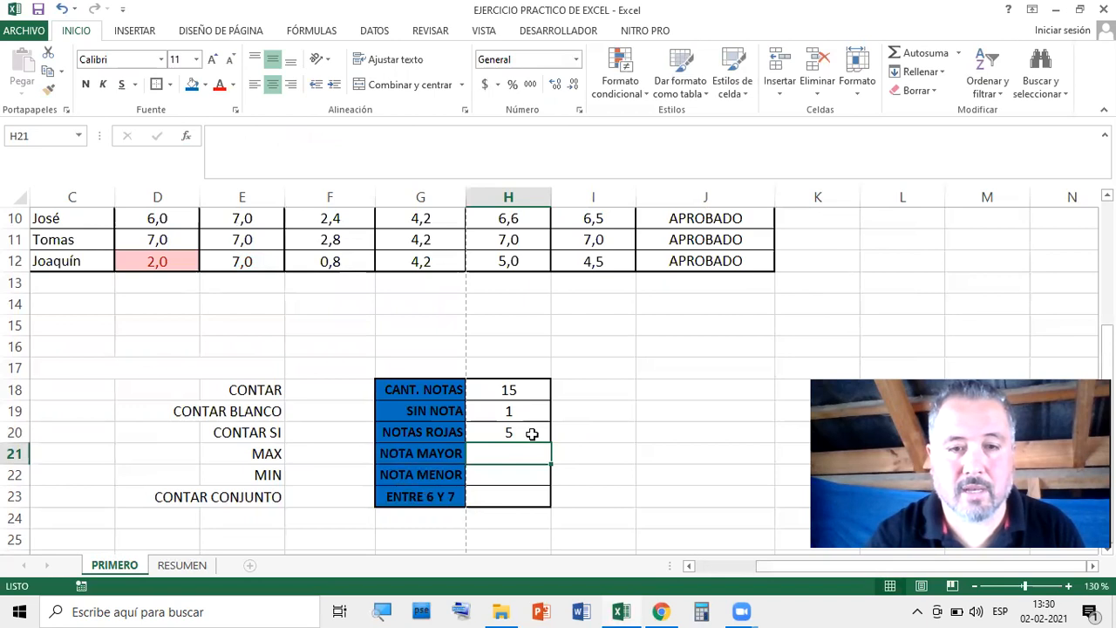
double_click(532, 433)
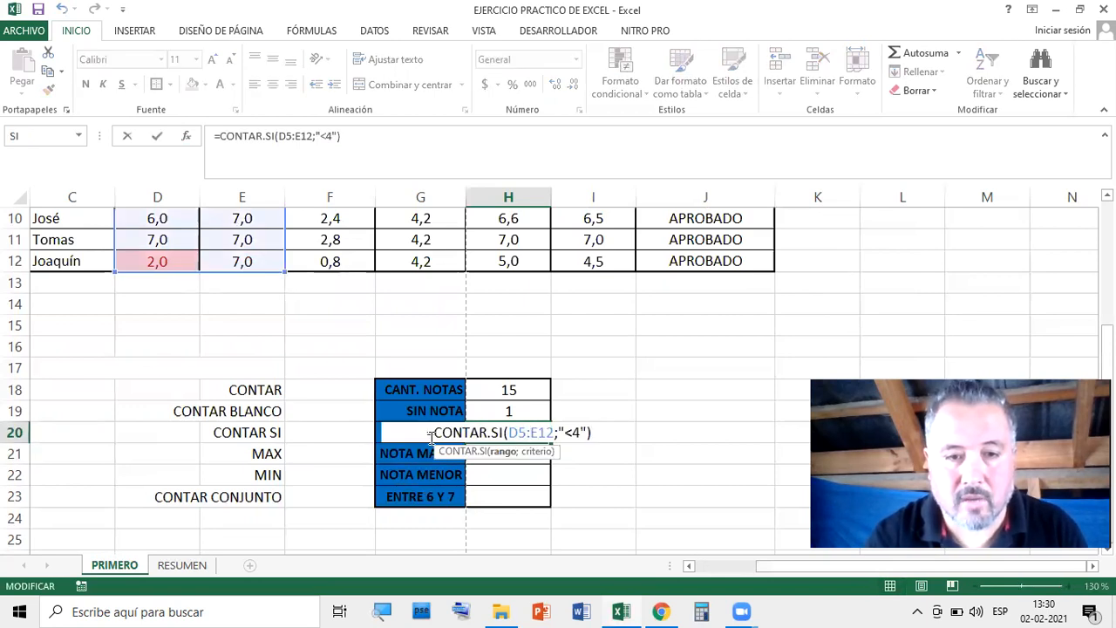
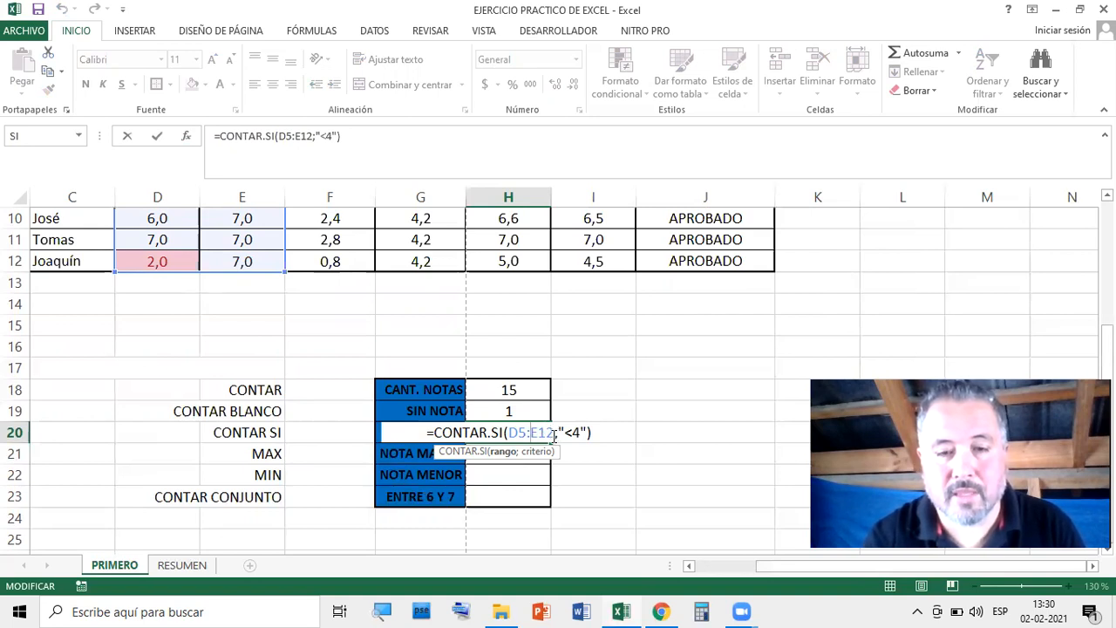
Commit the H20 count formula, then delete it so the count of 5 disappears
drag(579, 433, 564, 434)
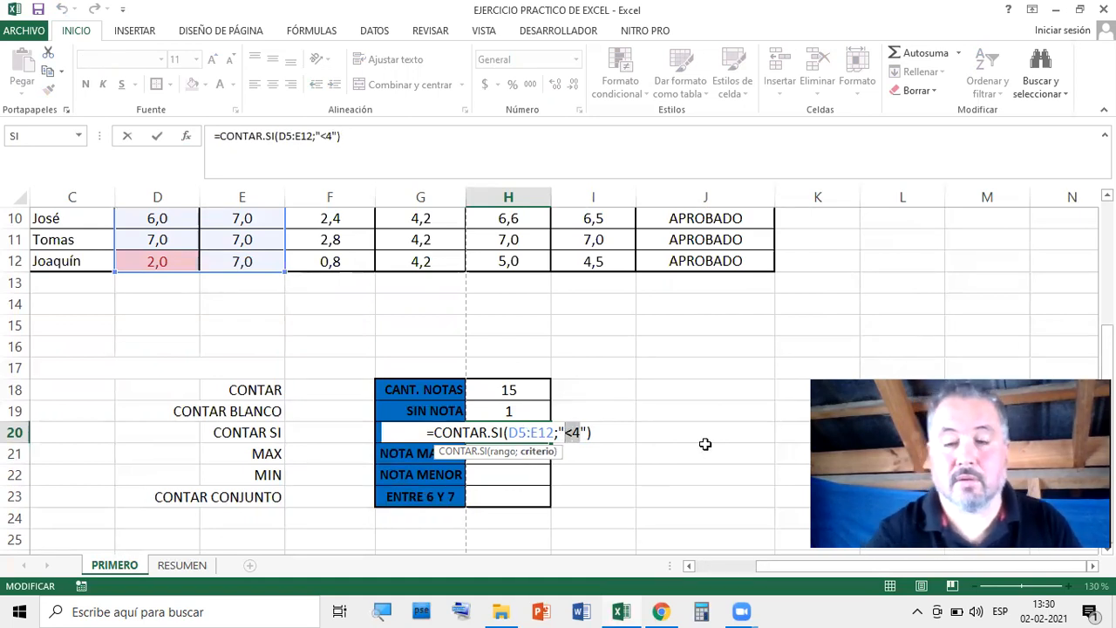
key(Return)
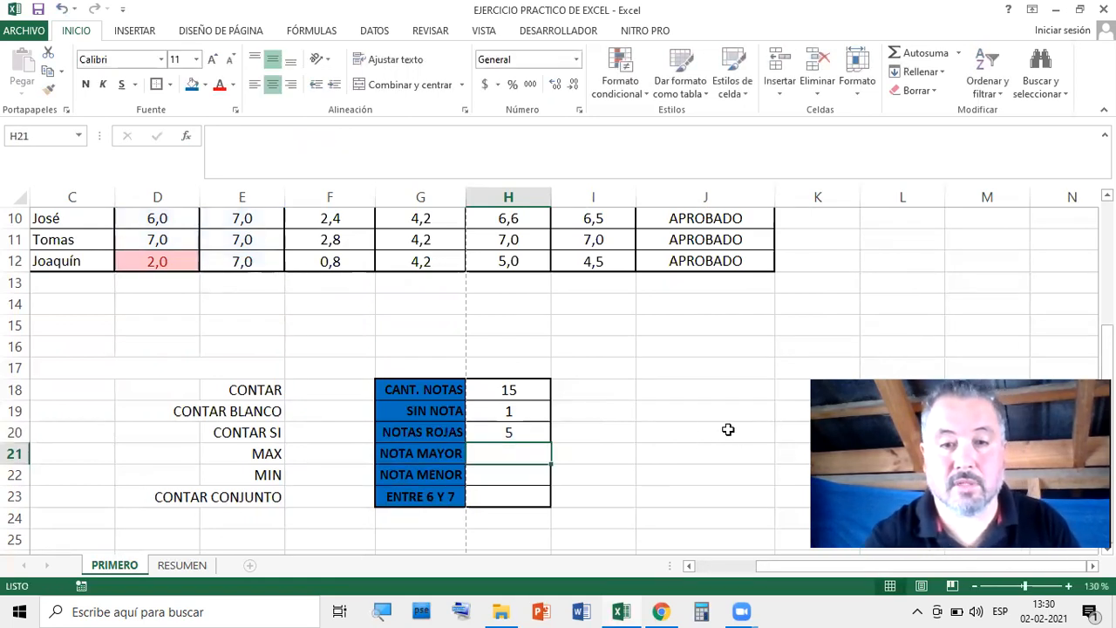
click(692, 410)
click(531, 432)
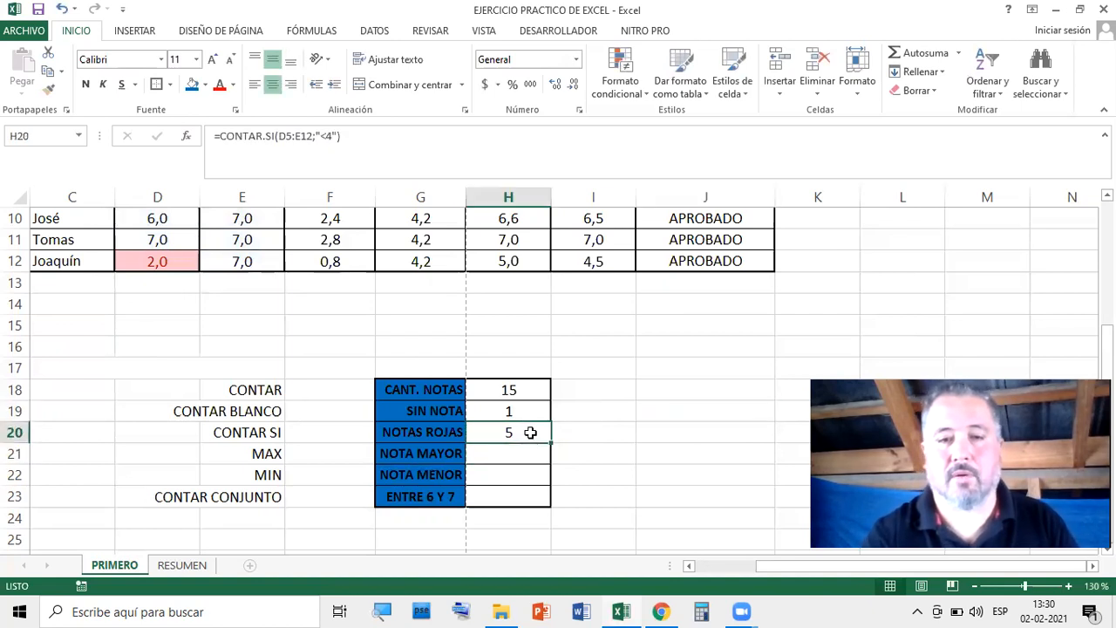
key(Delete)
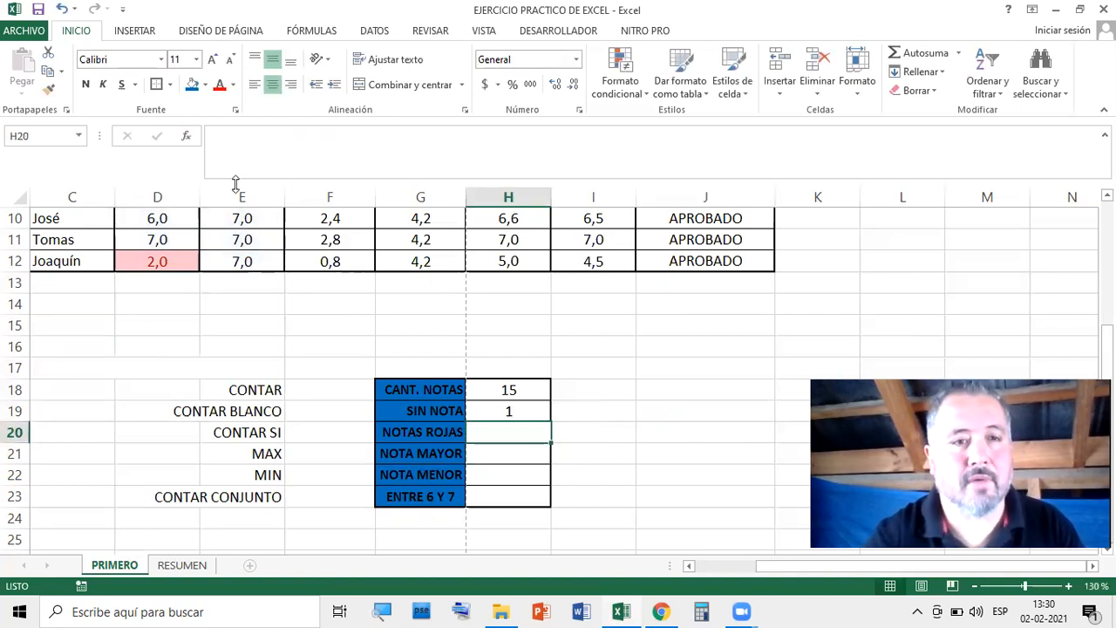
Insert the CONTAR.SI function in H20 with the range D5:E12
click(188, 138)
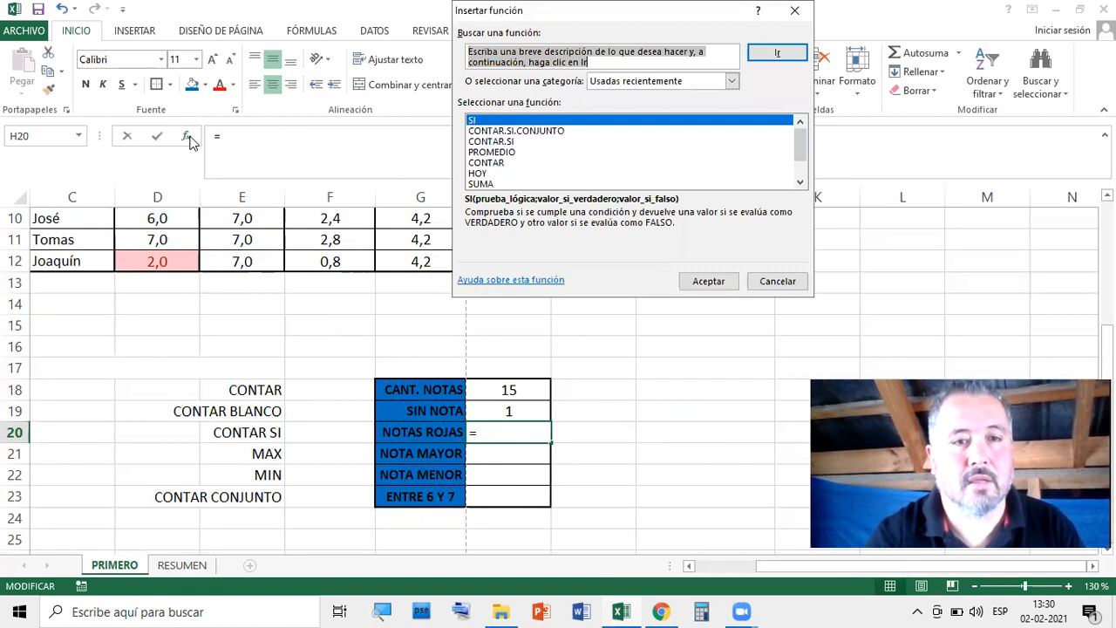
click(500, 143)
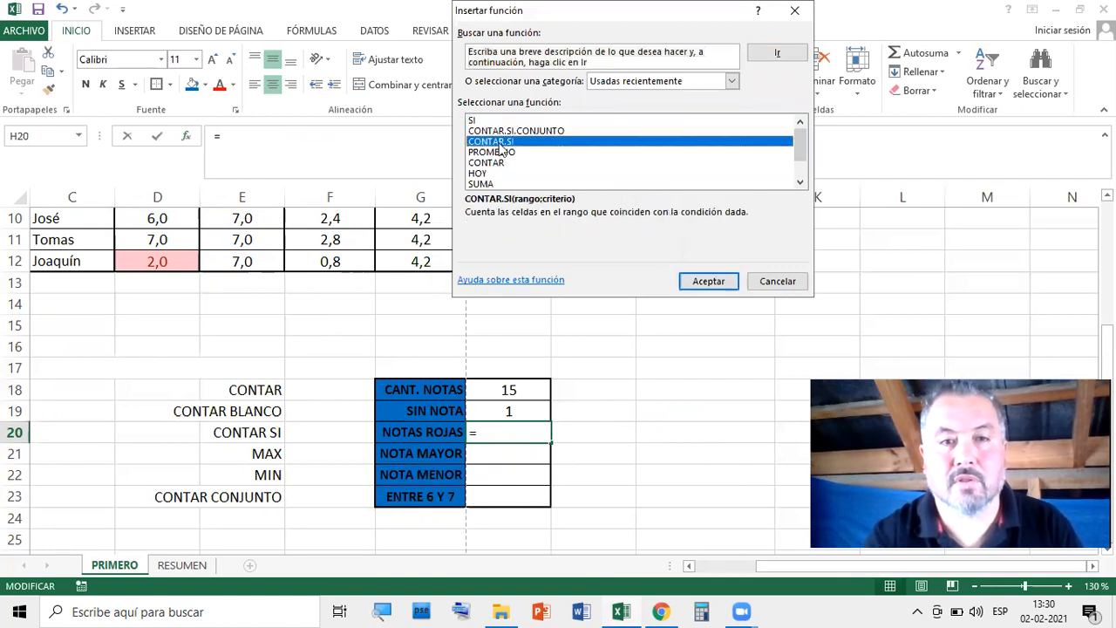
click(710, 282)
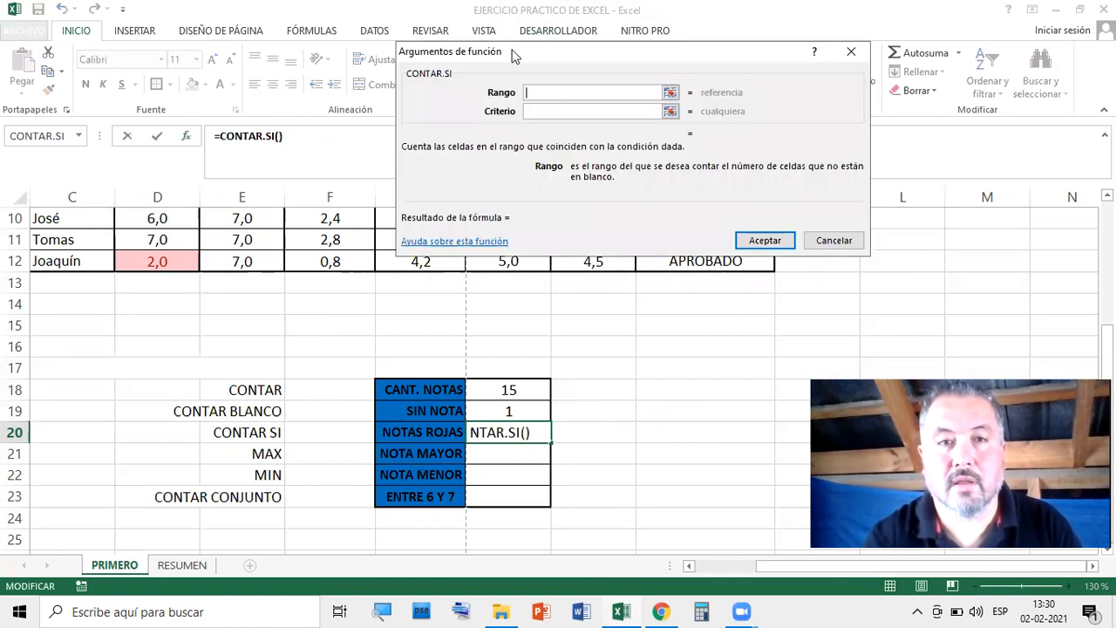
drag(513, 54, 700, 92)
scroll(573, 348, up, 3)
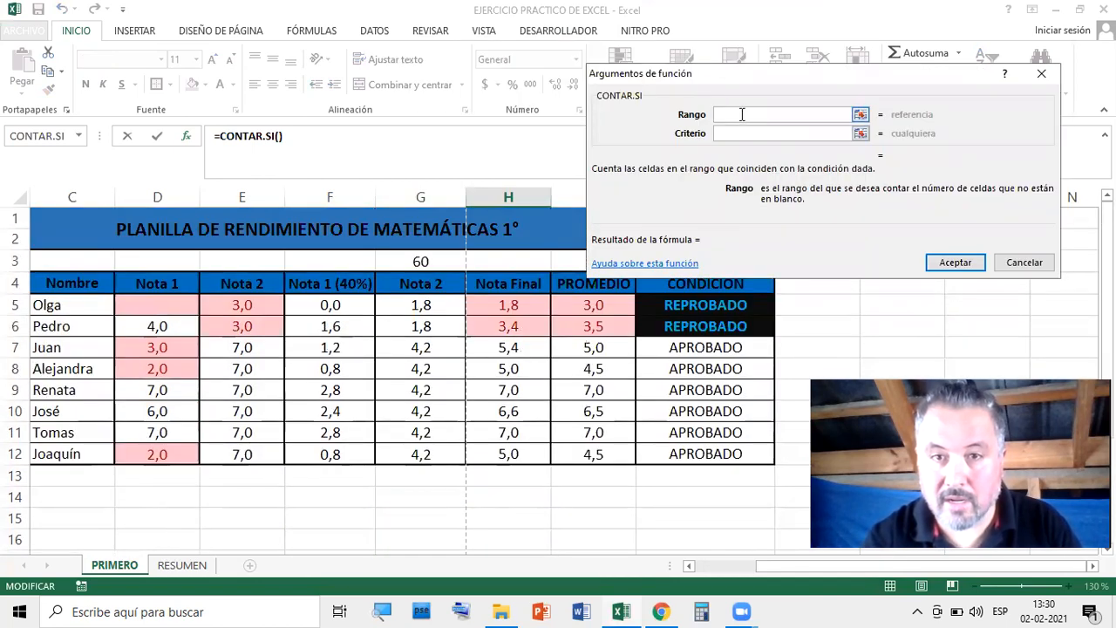
drag(157, 306, 244, 443)
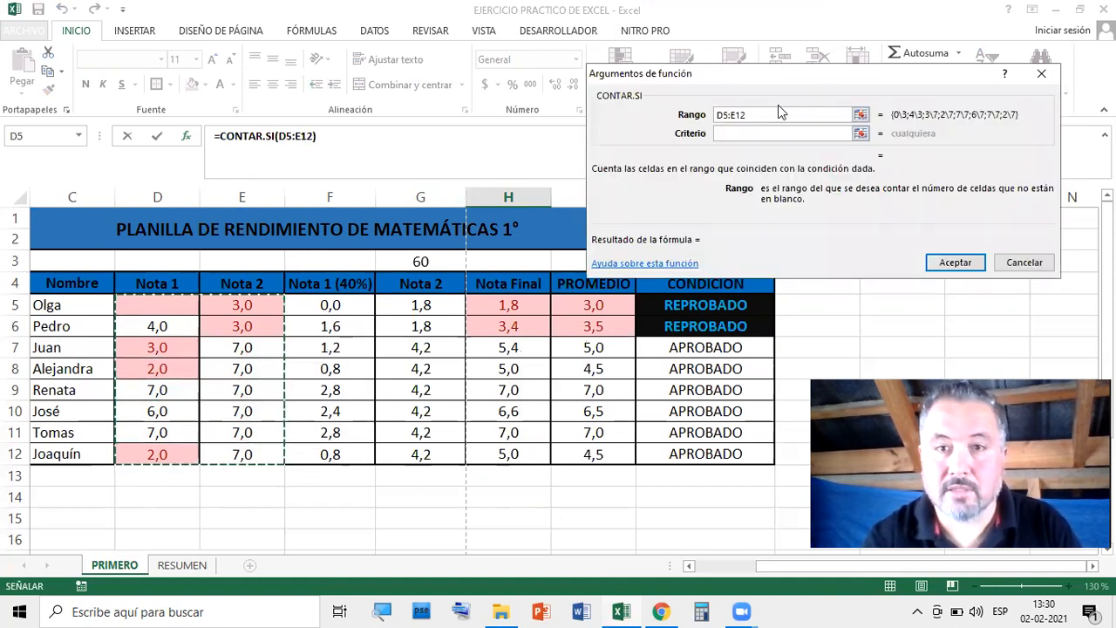
Set the CONTAR.SI criterion to <4 and finish, giving a count of 5
click(727, 134)
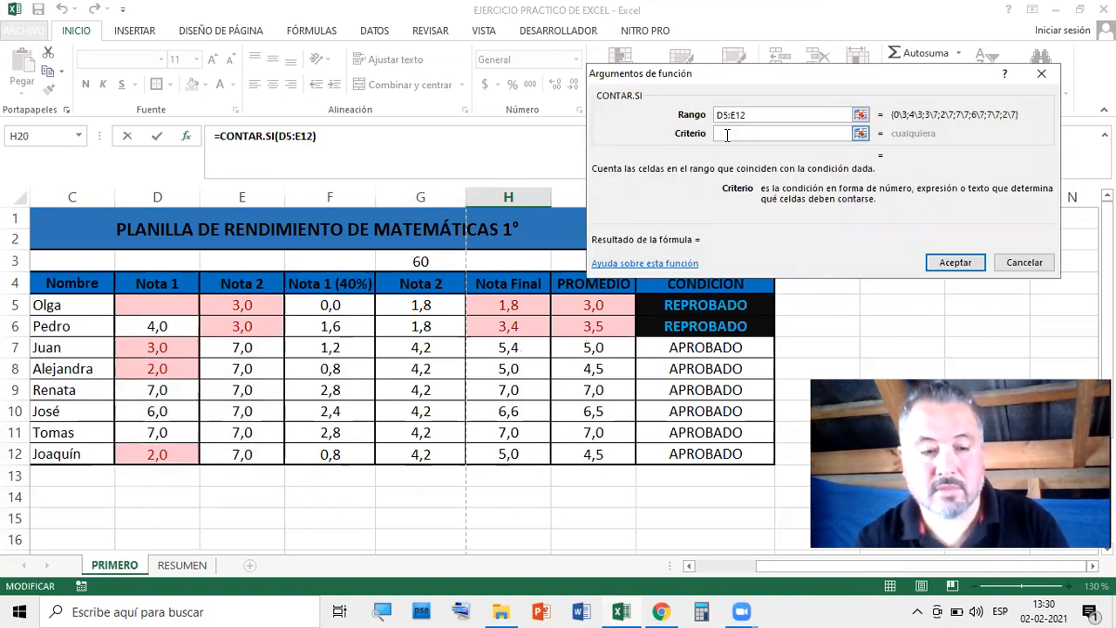
text(>)
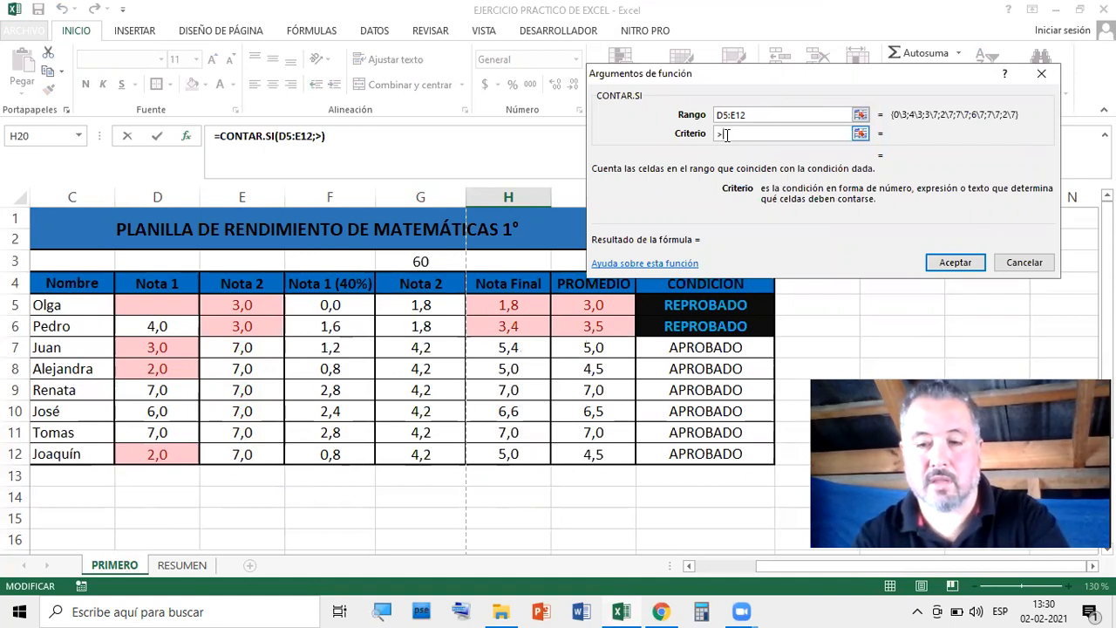
key(BackSpace)
text(<)
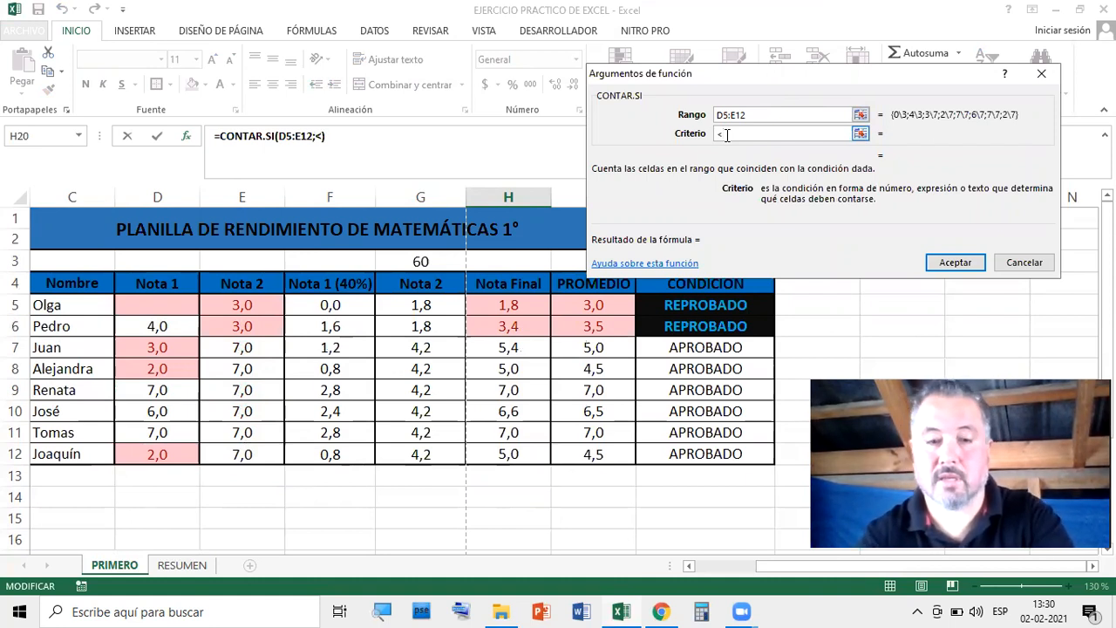
text(4)
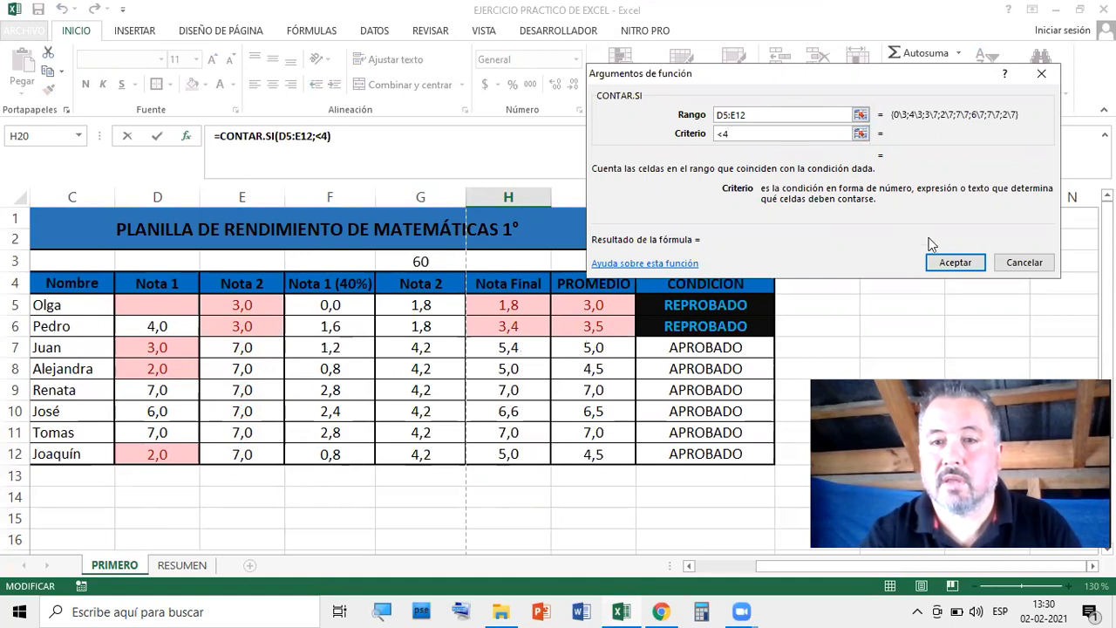
click(955, 263)
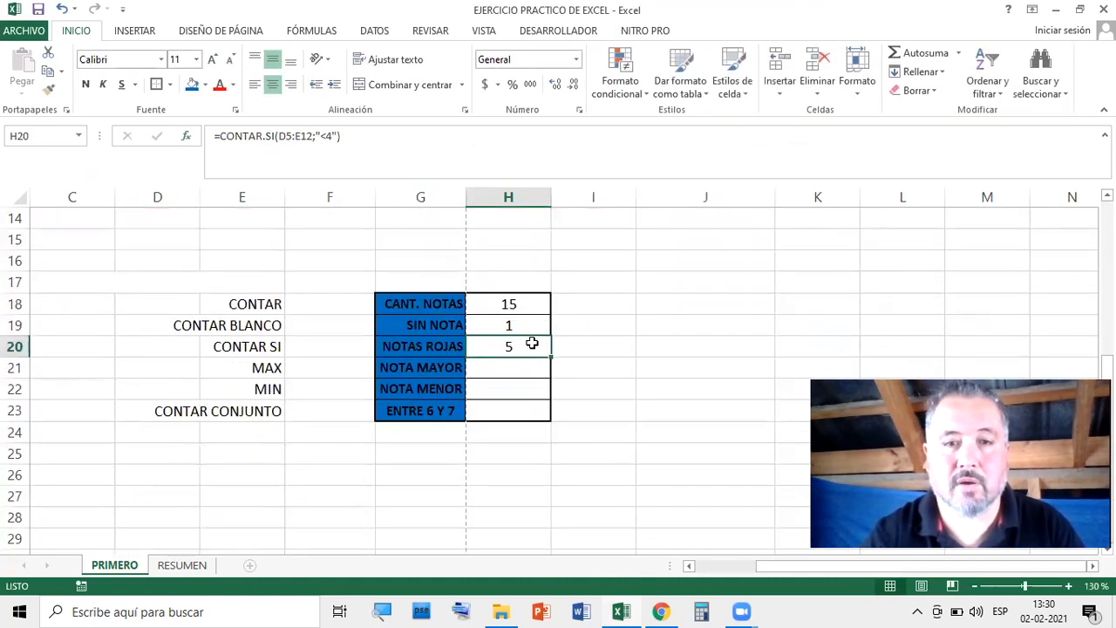
double_click(532, 347)
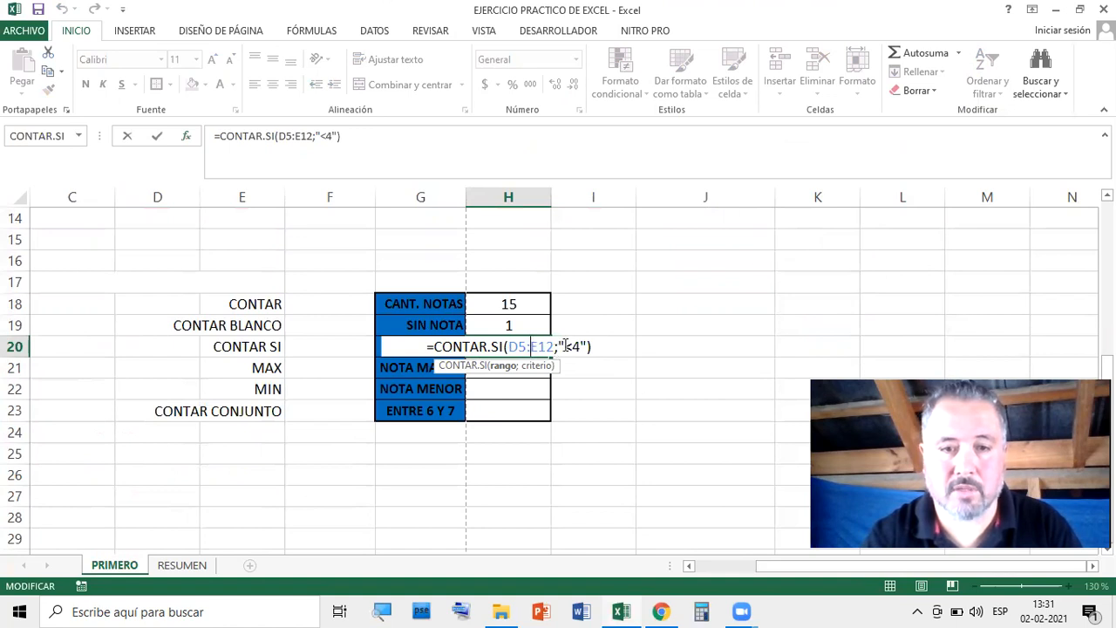
Enter 7 as the first student's Nota 1 in cell D5
key(Return)
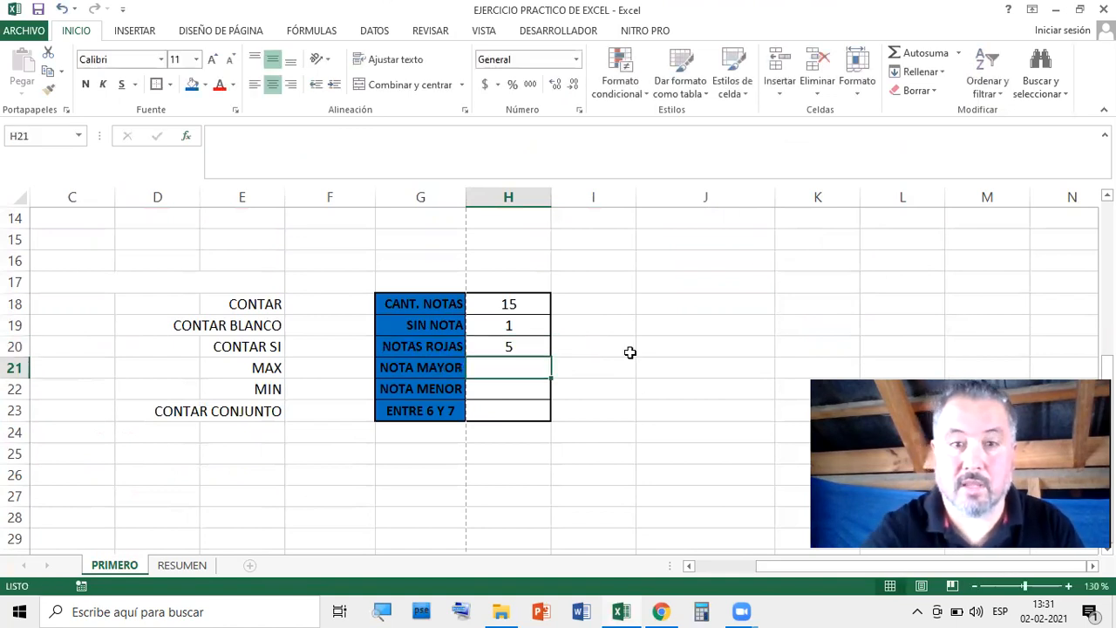
scroll(629, 353, up, 5)
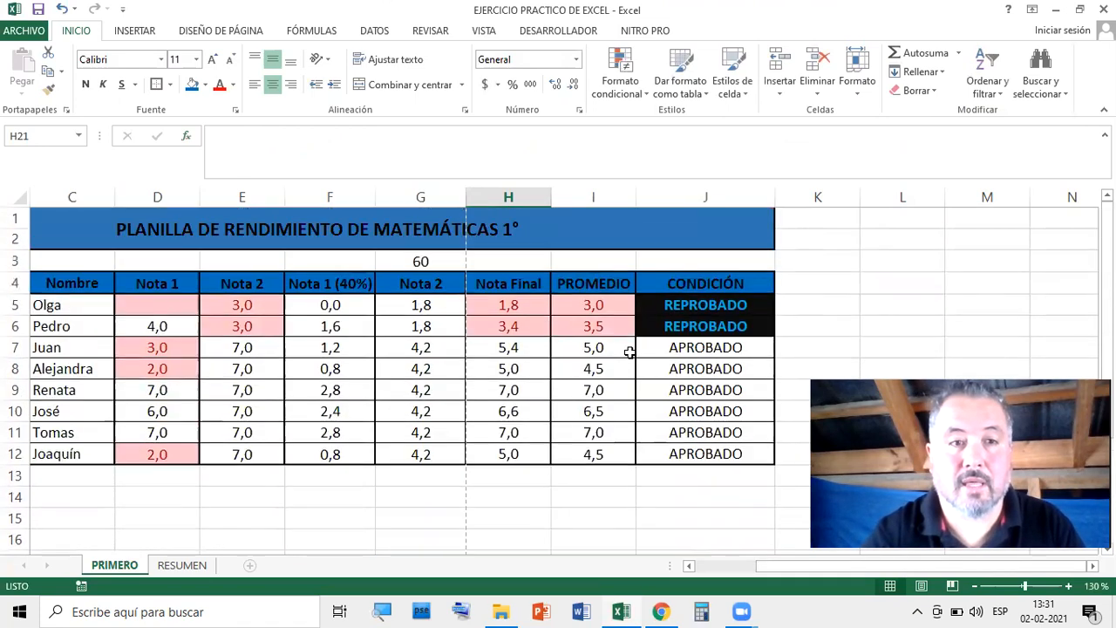
click(177, 306)
text(7)
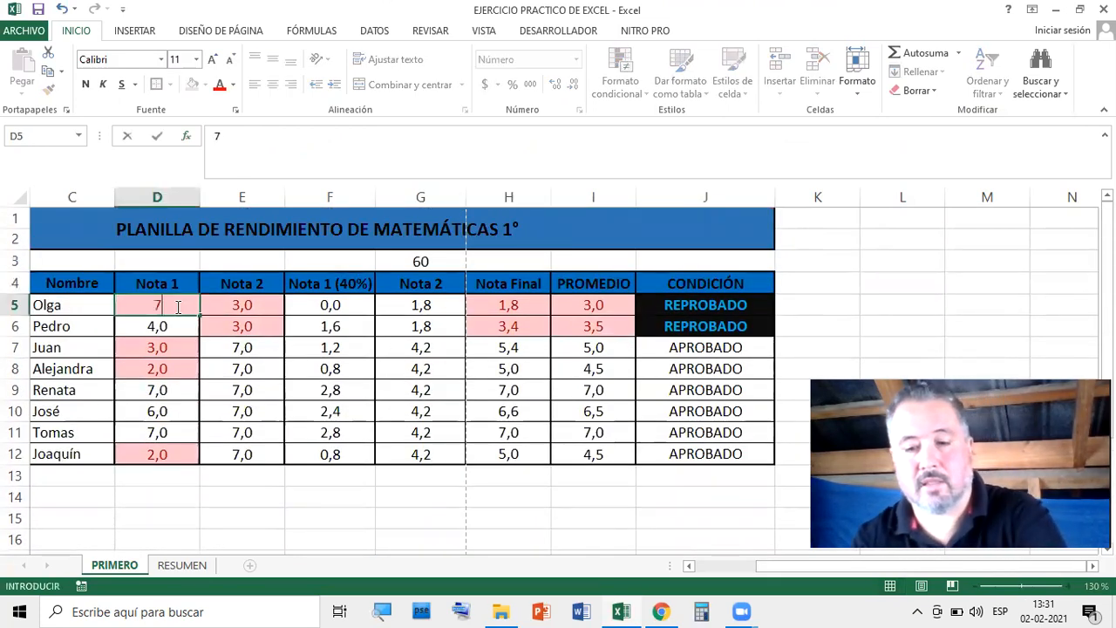
key(Return)
Check the summary now shows 16 grades and 0 blank, and select NOTA MAYOR cell H21
scroll(831, 354, down, 5)
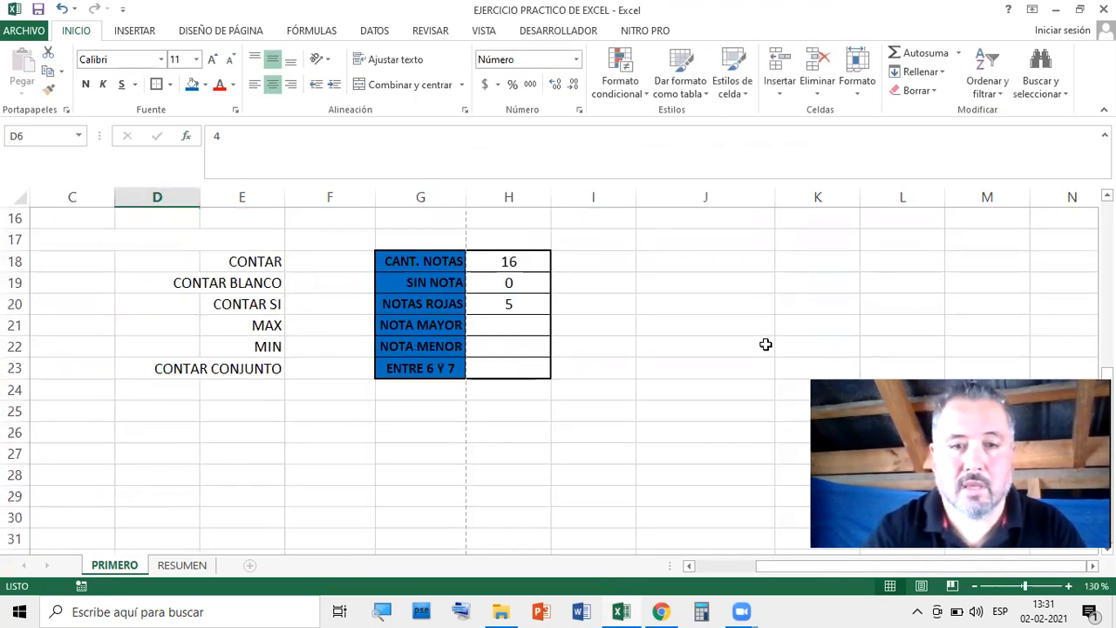
click(684, 341)
scroll(569, 381, up, 4)
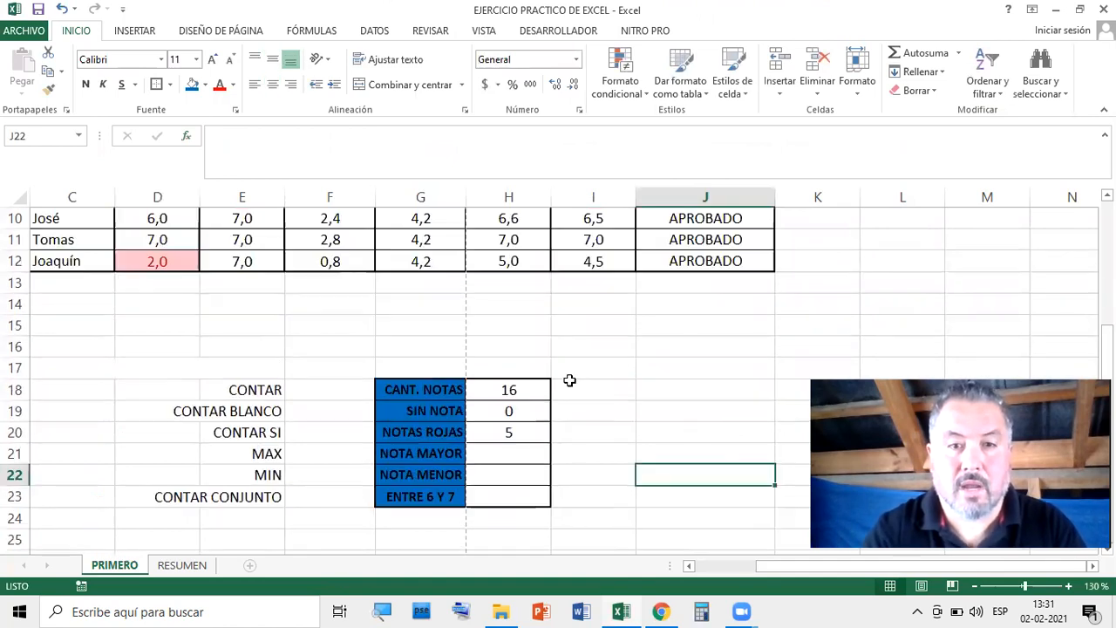
scroll(569, 380, down, 2)
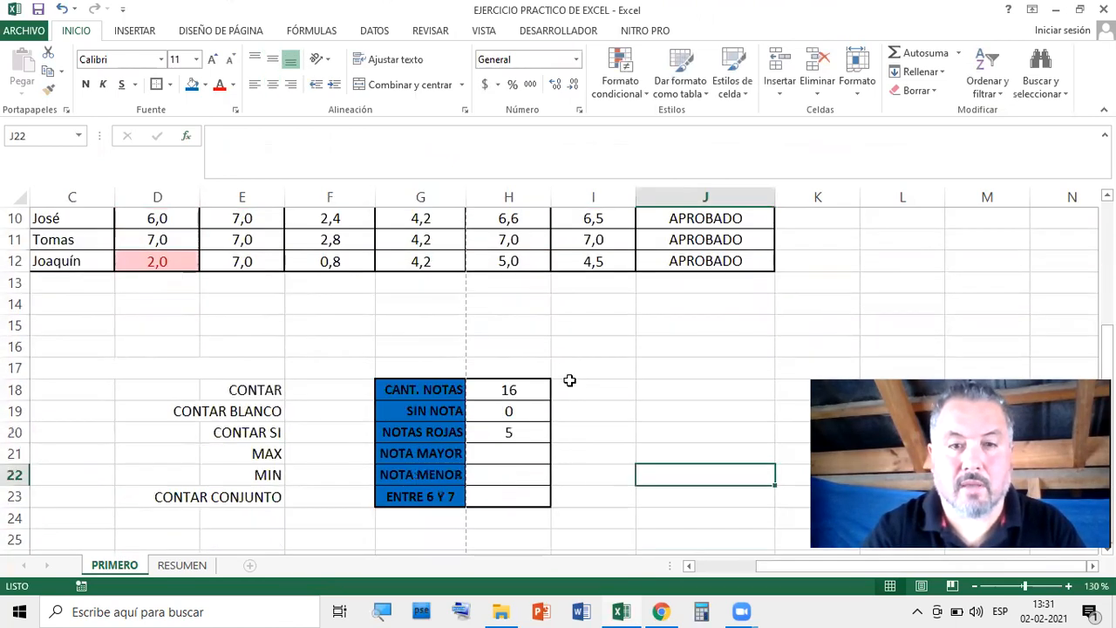
click(528, 445)
scroll(630, 399, up, 3)
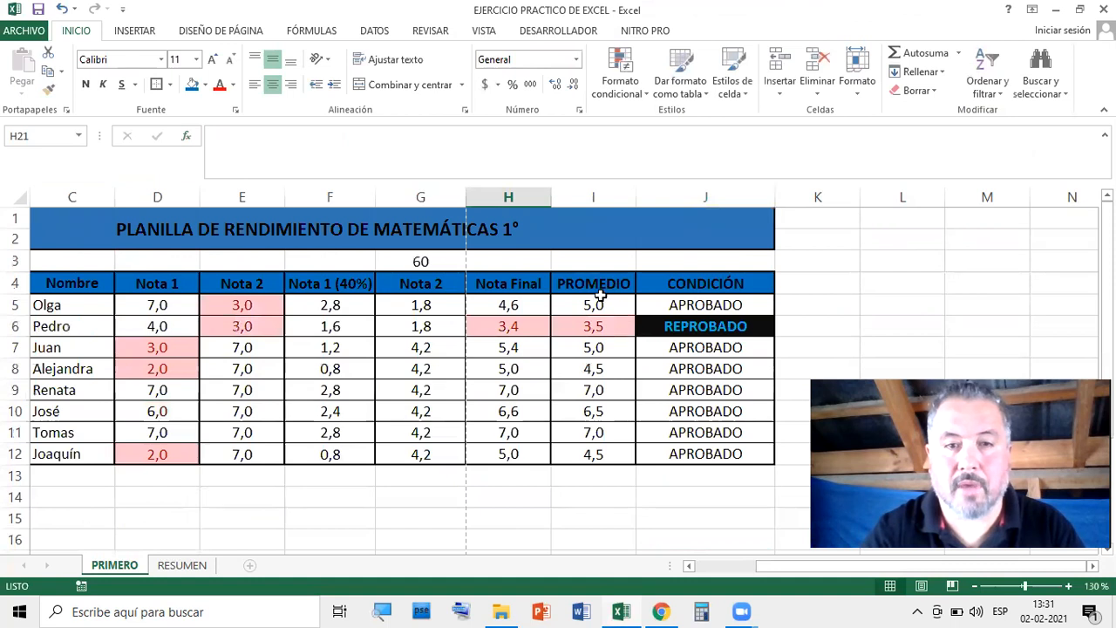
scroll(592, 413, down, 3)
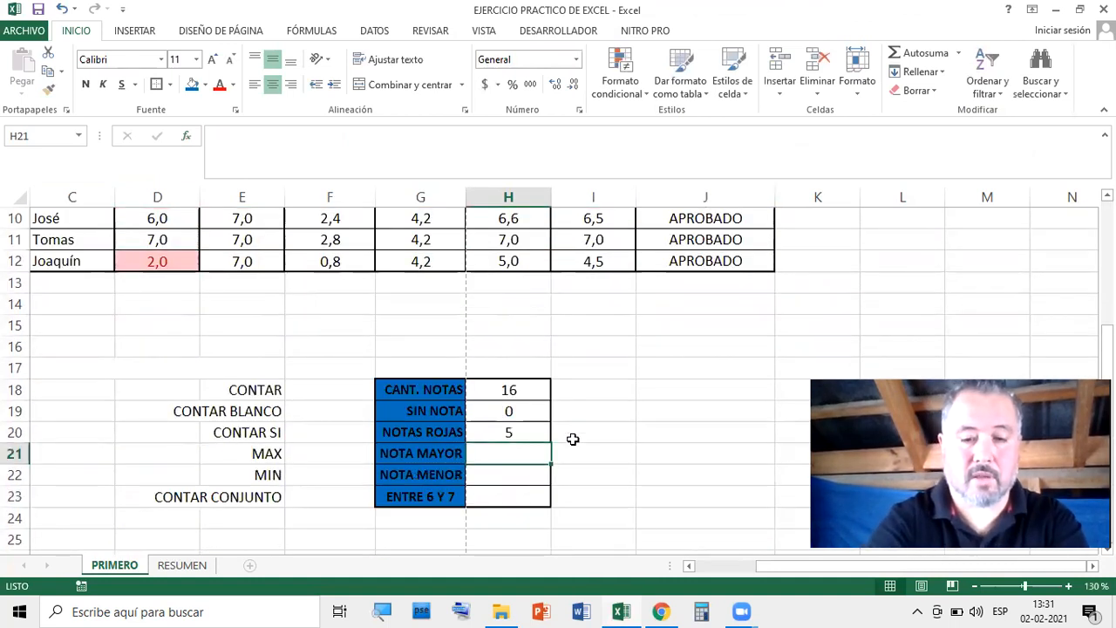
Enter =MAX(I5:I12) in H21 to show the highest average, 7,0
text(=)
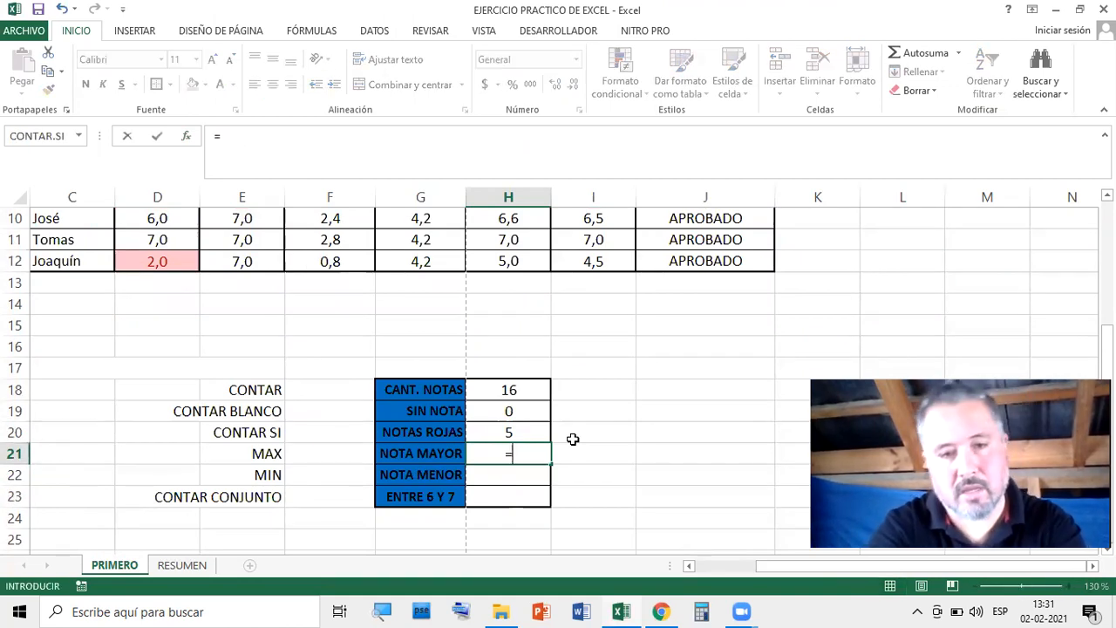
text(MAX()
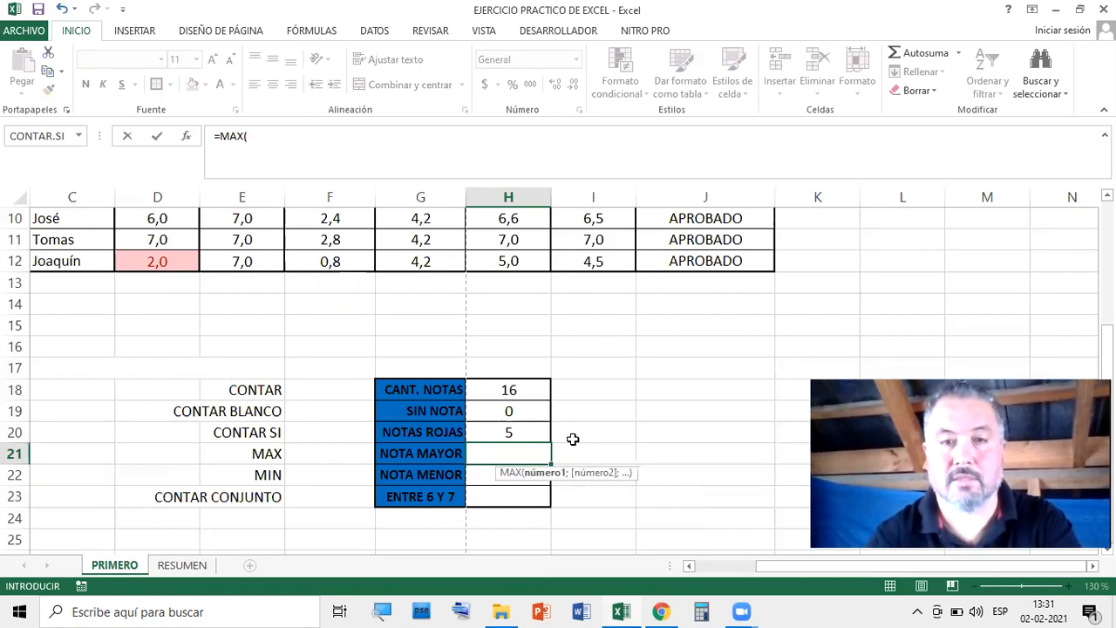
scroll(573, 439, up, 3)
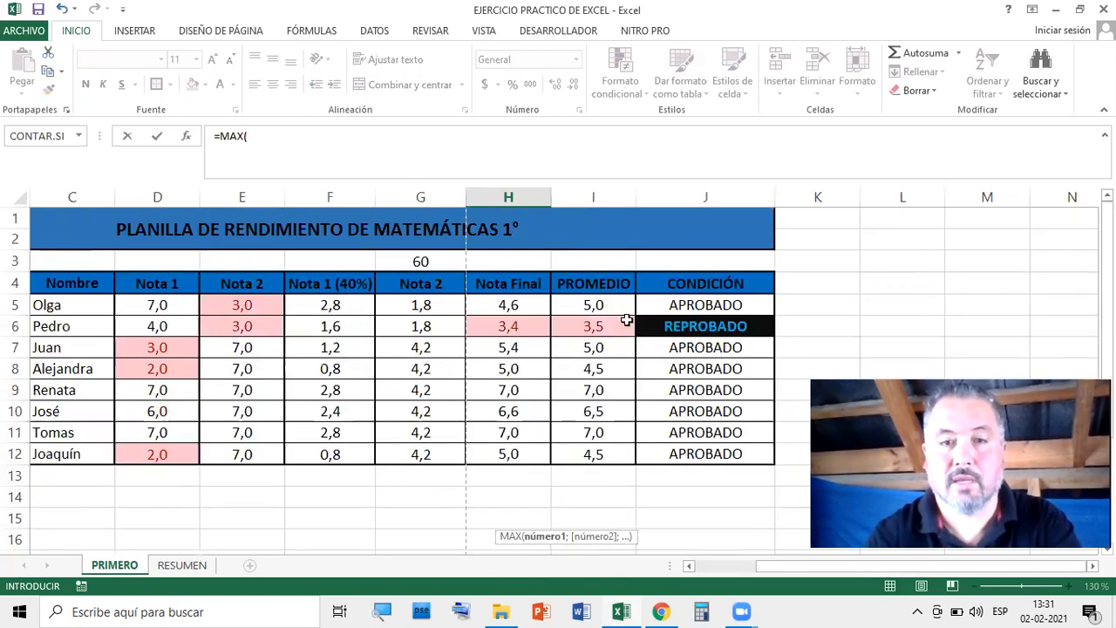
drag(601, 300, 610, 445)
key(Return)
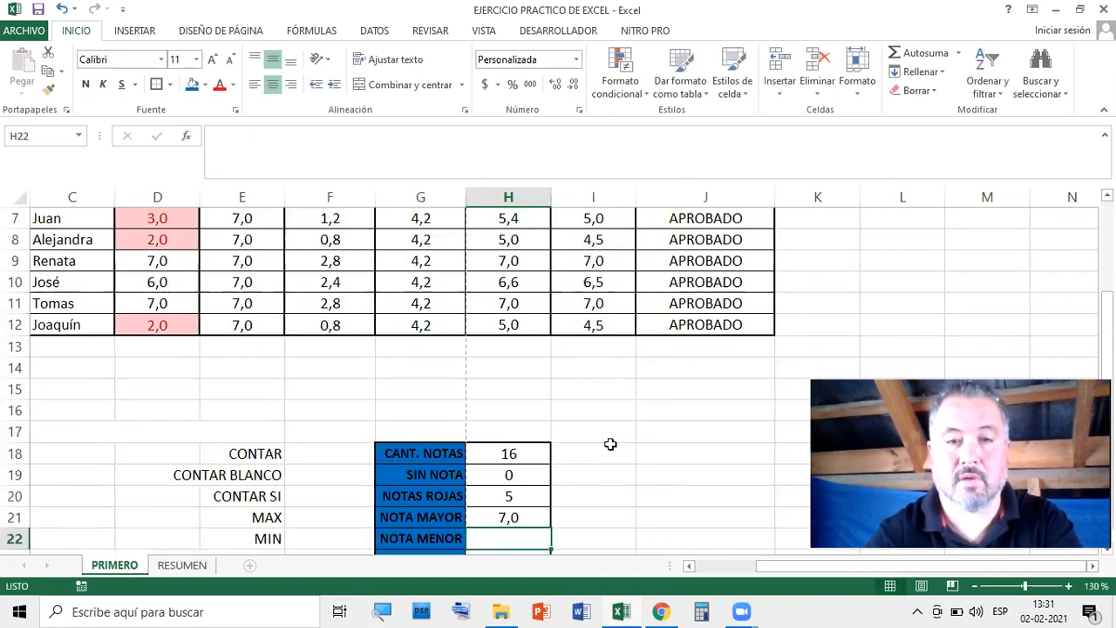
scroll(610, 444, down, 1)
scroll(602, 287, up, 3)
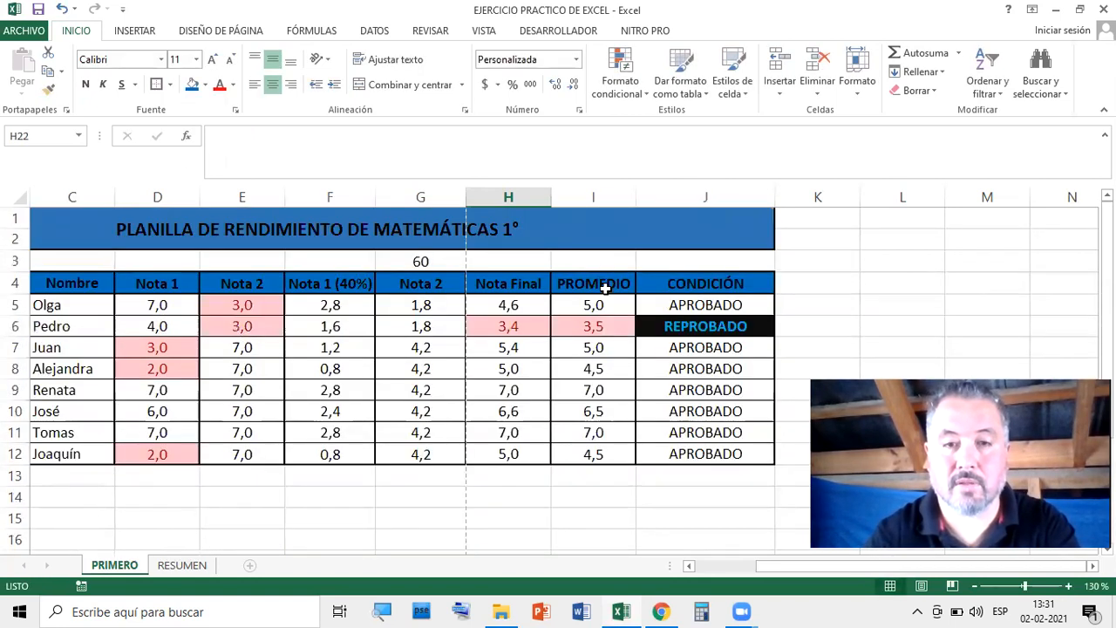
scroll(581, 371, down, 4)
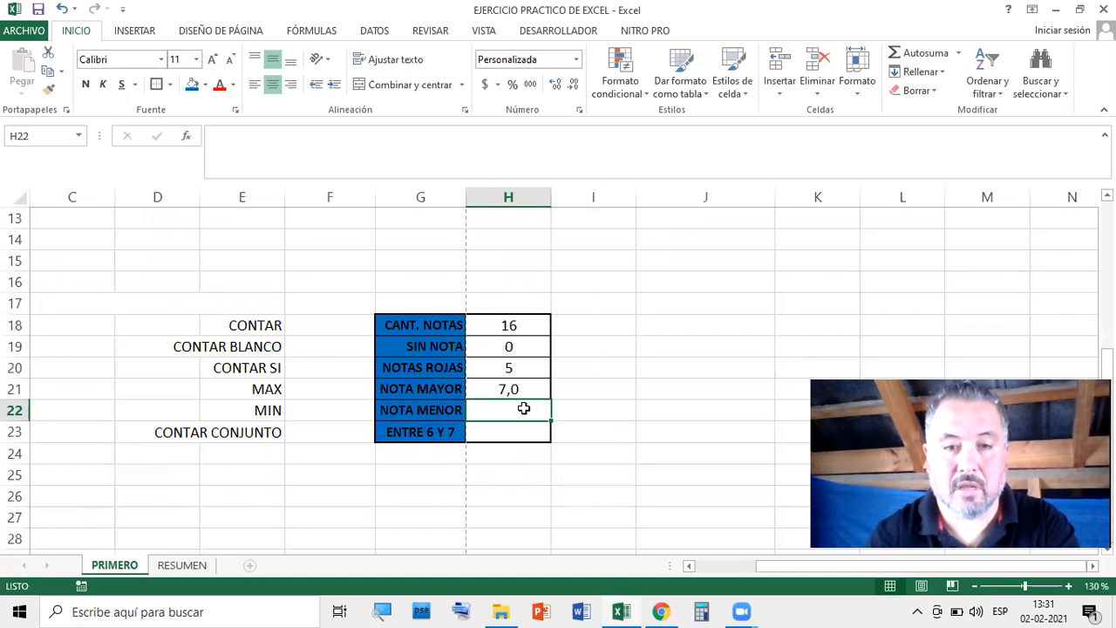
Enter =MIN(I5:I12) in H22, returning the lowest average of 3,5
text(=)
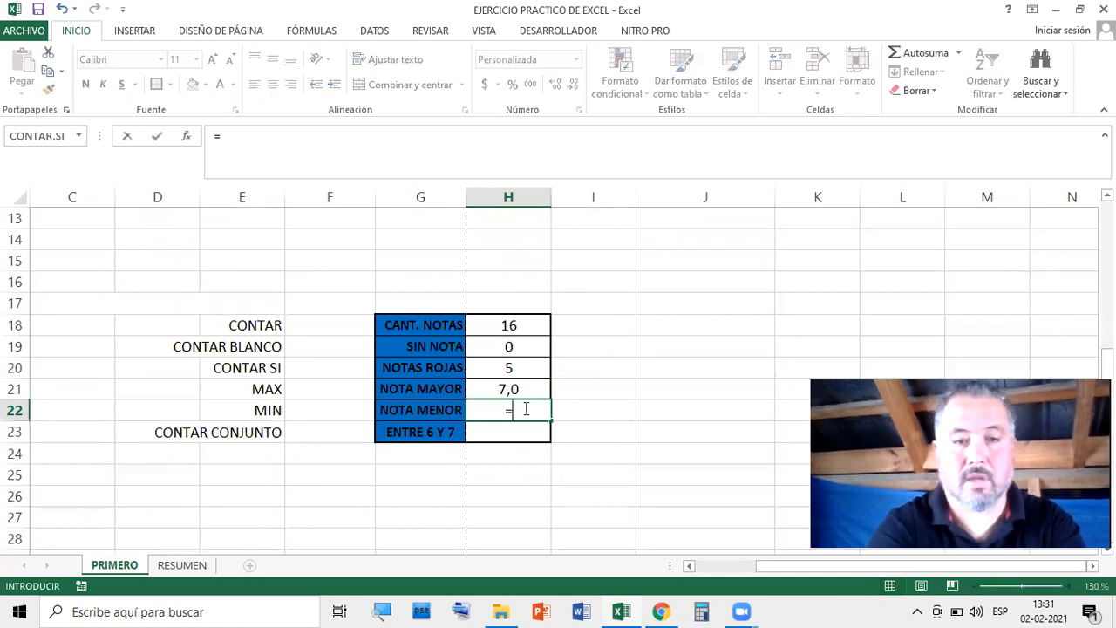
text(M)
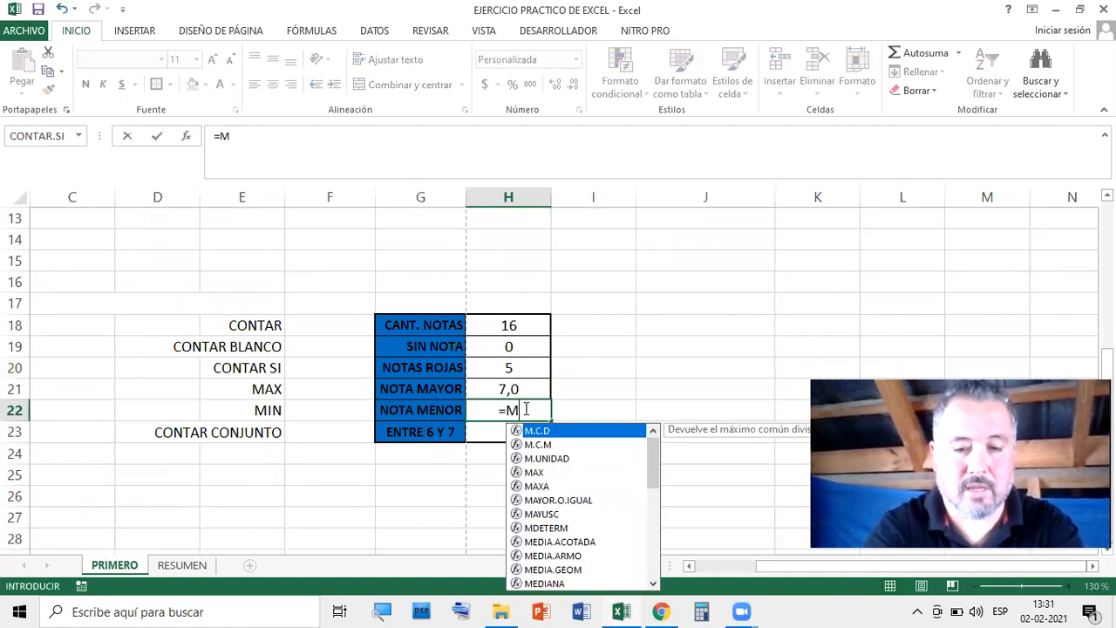
text(IN()
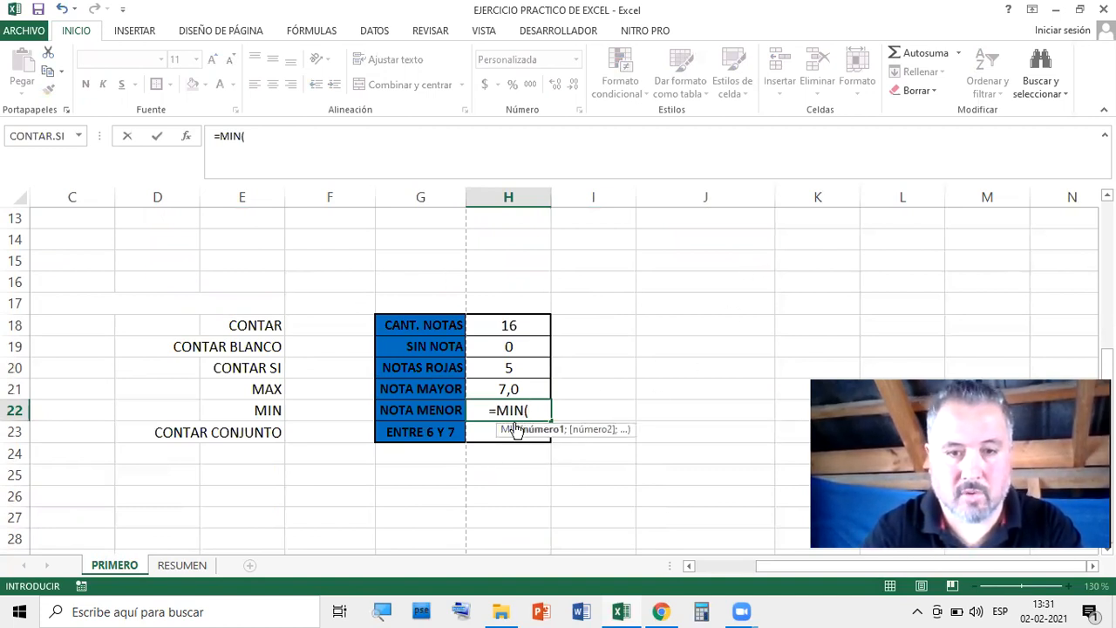
scroll(626, 351, up, 4)
drag(593, 305, 596, 443)
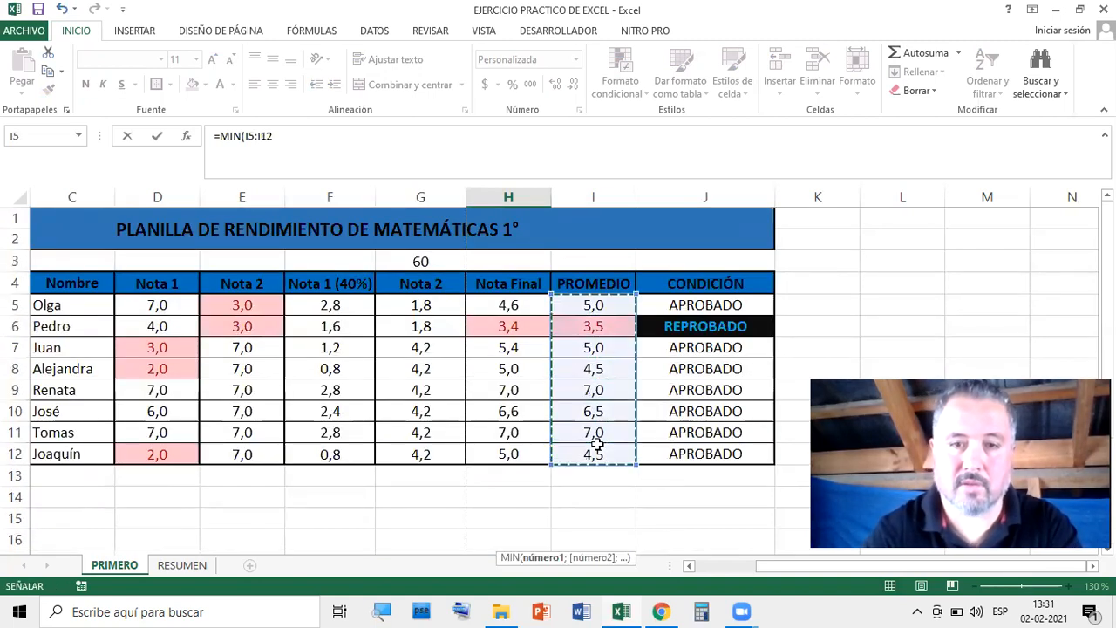
key(Return)
scroll(608, 423, down, 2)
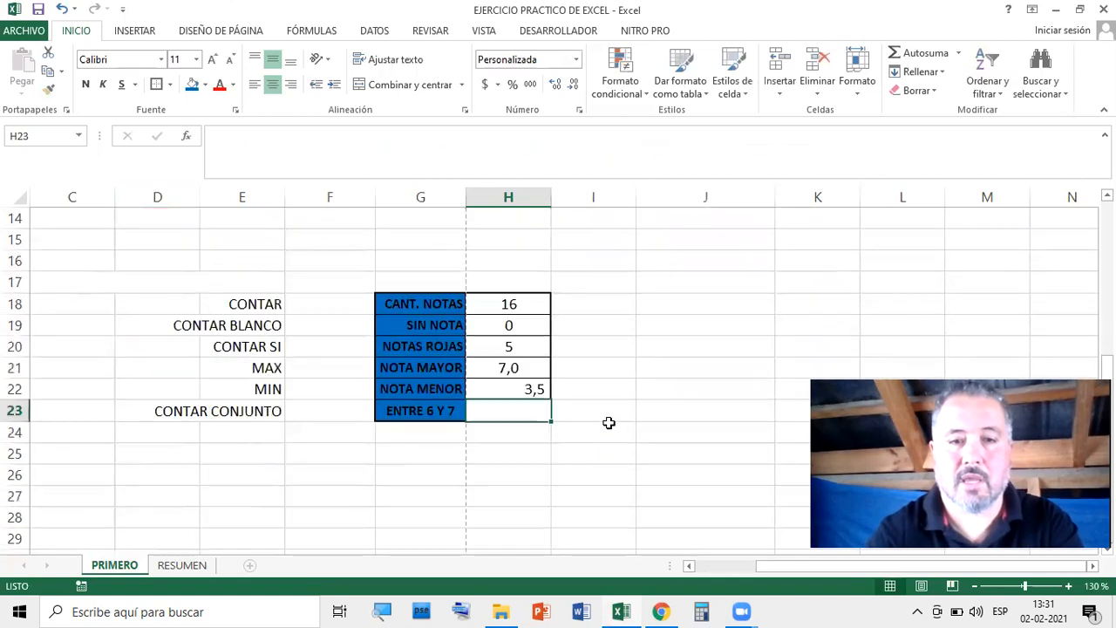
click(628, 405)
Toggle center alignment off and back on for the summary values H18:H23
click(506, 388)
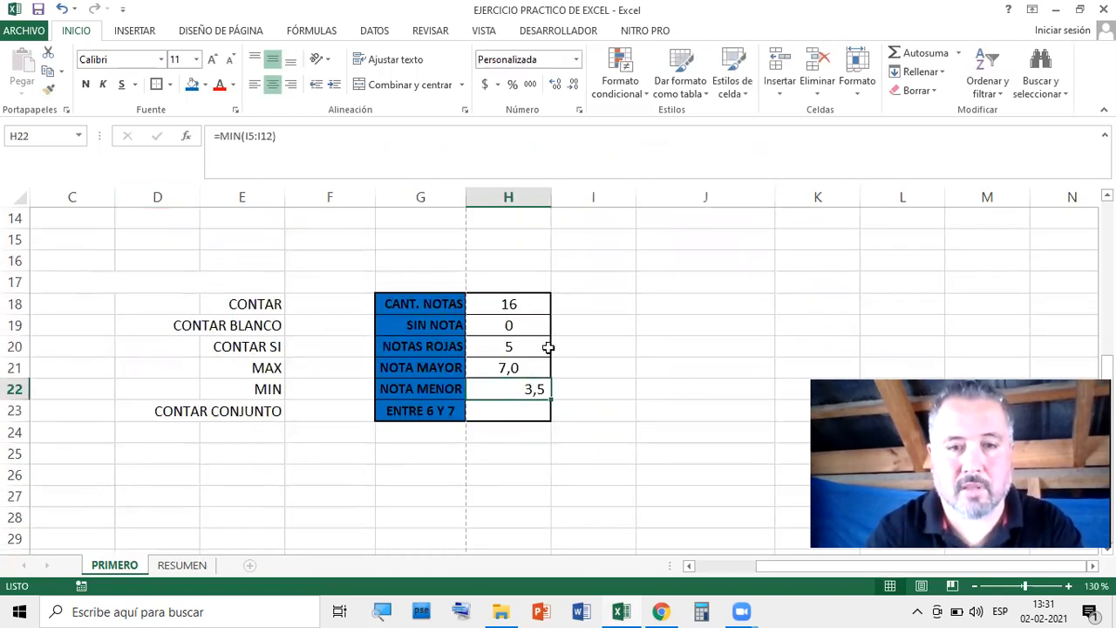
drag(519, 301, 515, 410)
click(273, 87)
click(273, 90)
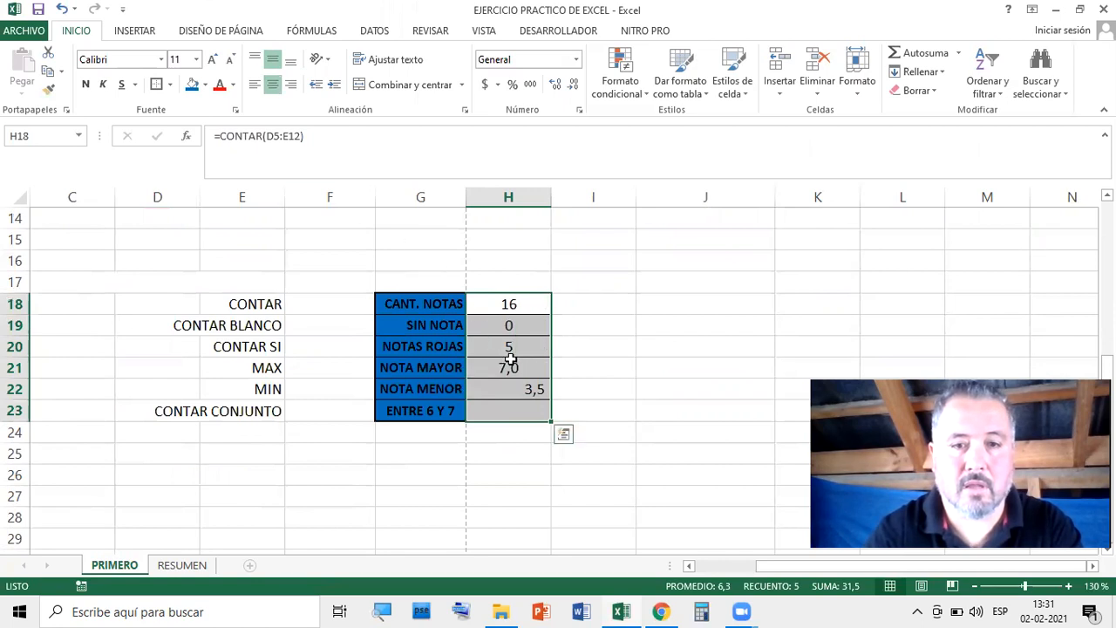
click(531, 388)
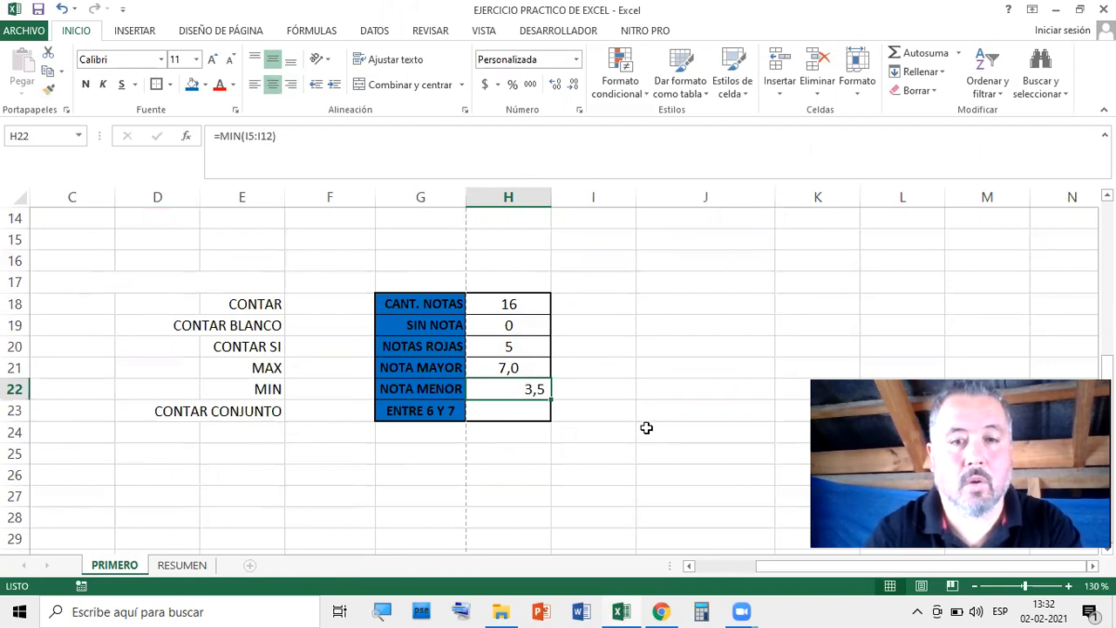
Select the NOTA MENOR cell H22 after briefly selecting H22:H23
right_click(534, 390)
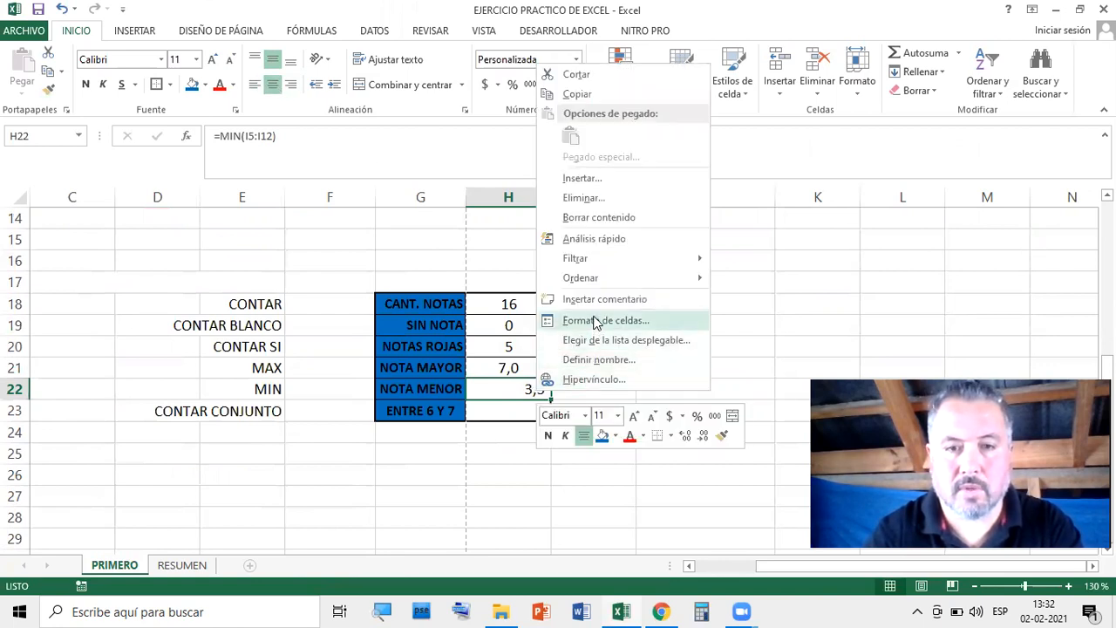
key(Escape)
click(614, 390)
click(510, 389)
drag(511, 391, 511, 407)
click(672, 369)
click(532, 390)
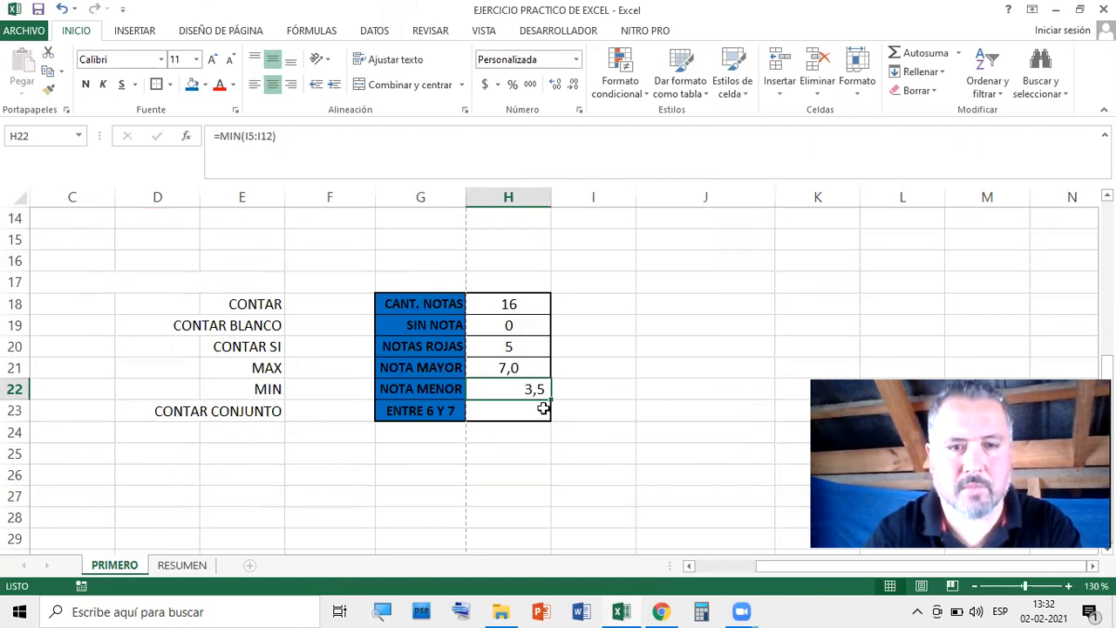
mouse_move(511, 388)
mouse_down()
mouse_move(516, 403)
mouse_move(518, 386)
mouse_up()
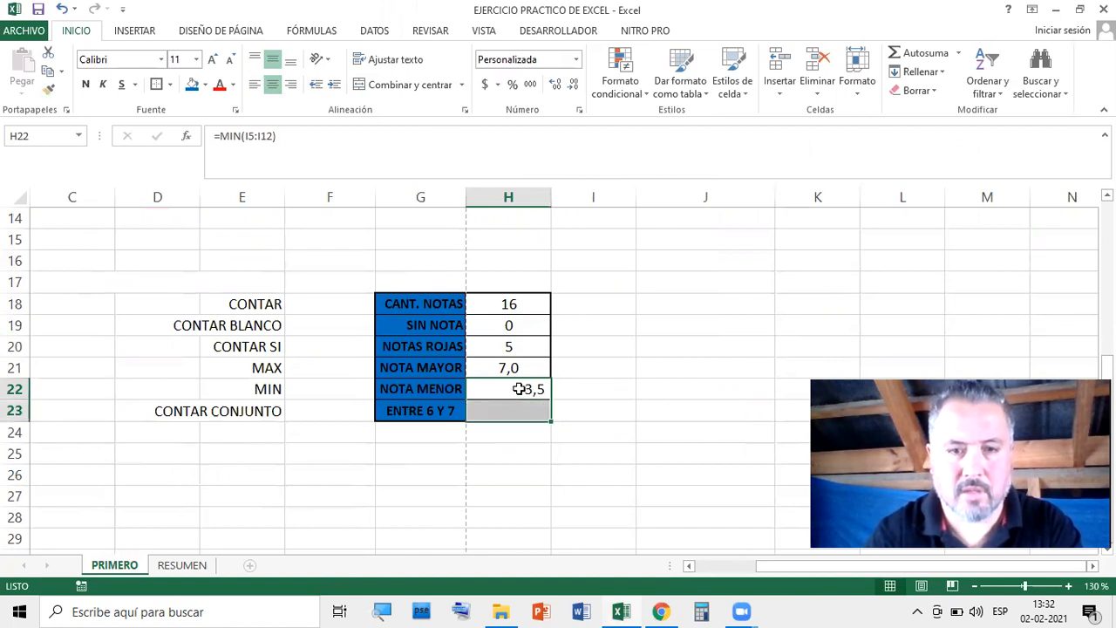
Apply the Número format to cell H22
right_click(520, 388)
click(591, 320)
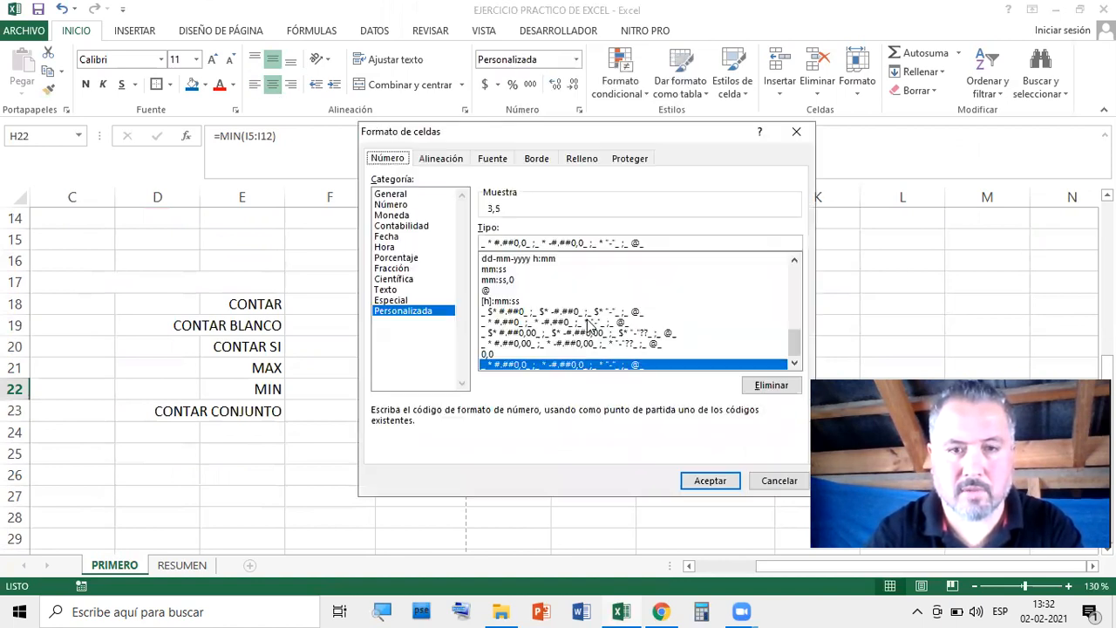
click(397, 204)
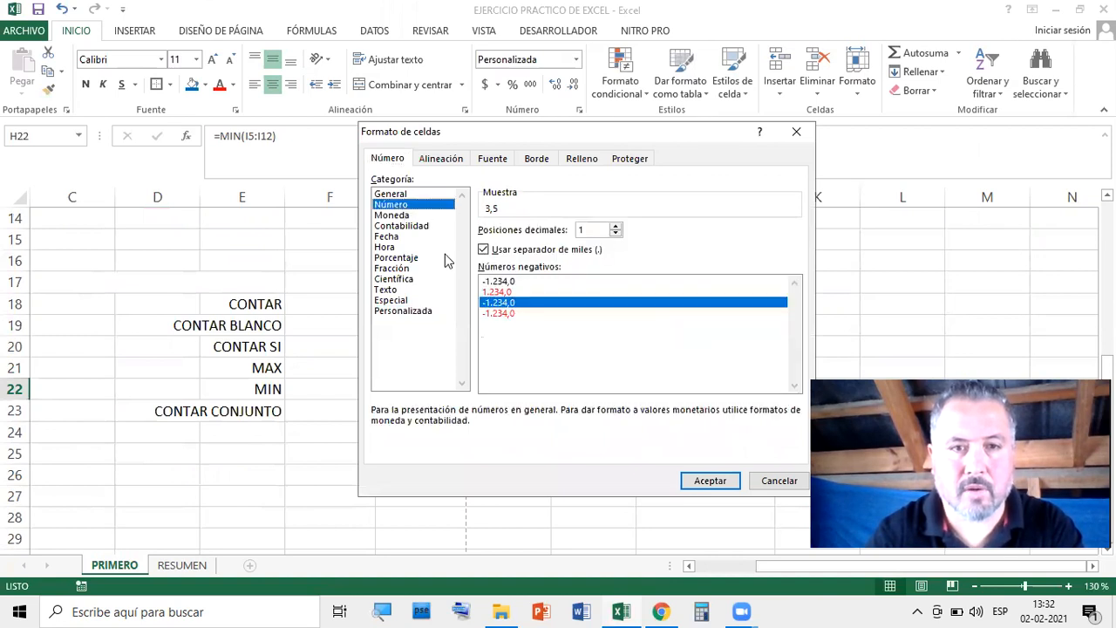
click(706, 480)
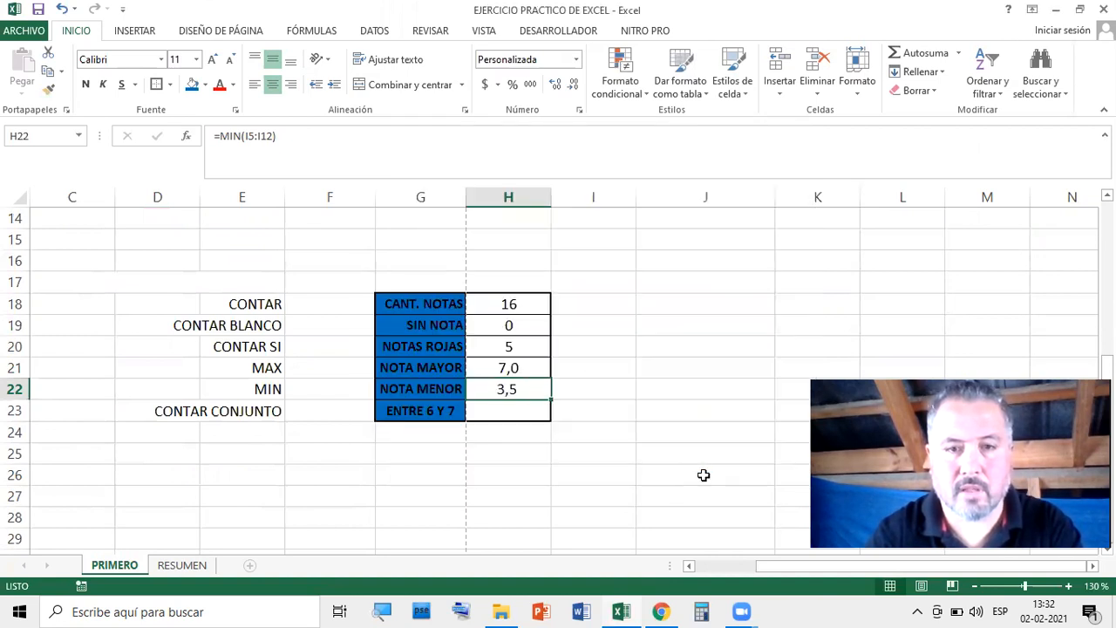
click(726, 394)
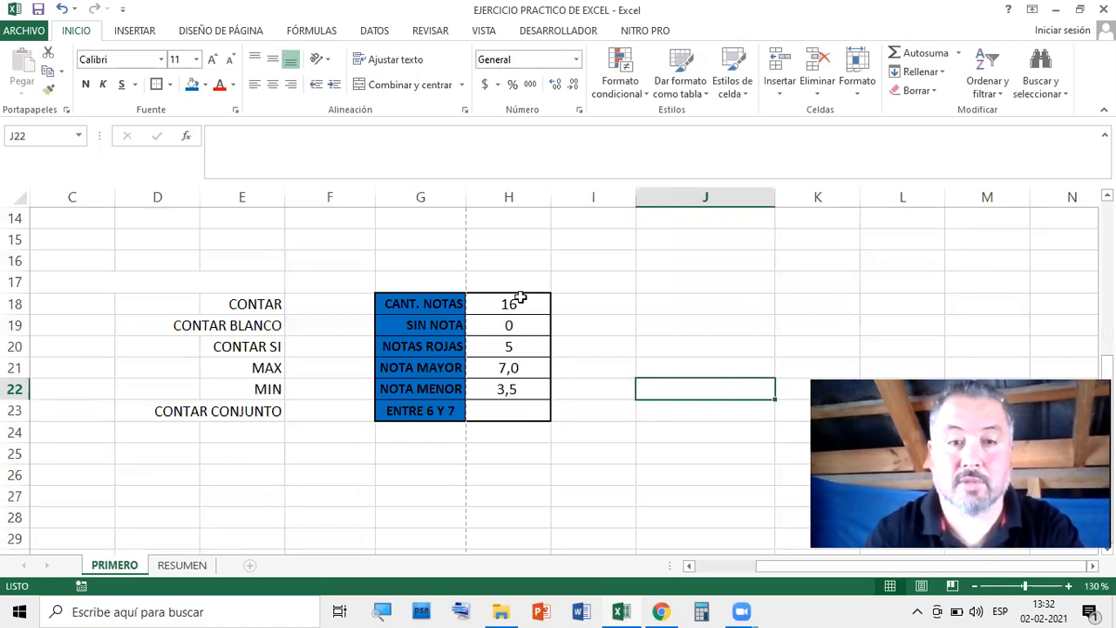
Reopen Formato de celdas for H22 and confirm Número with 1 decimal, showing 3,5
right_click(524, 392)
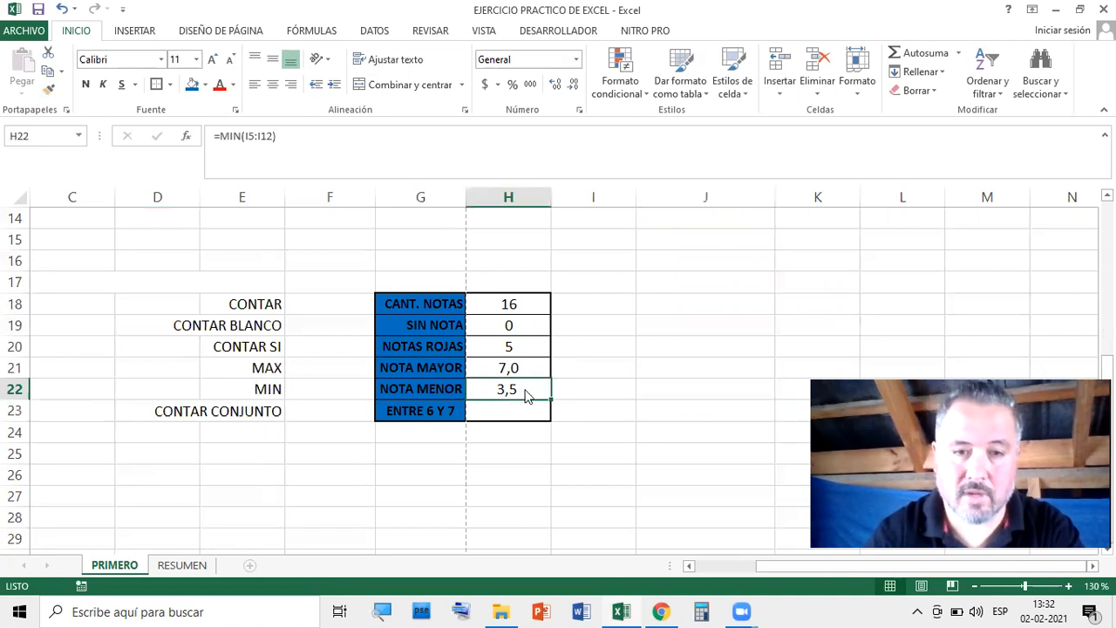
click(587, 322)
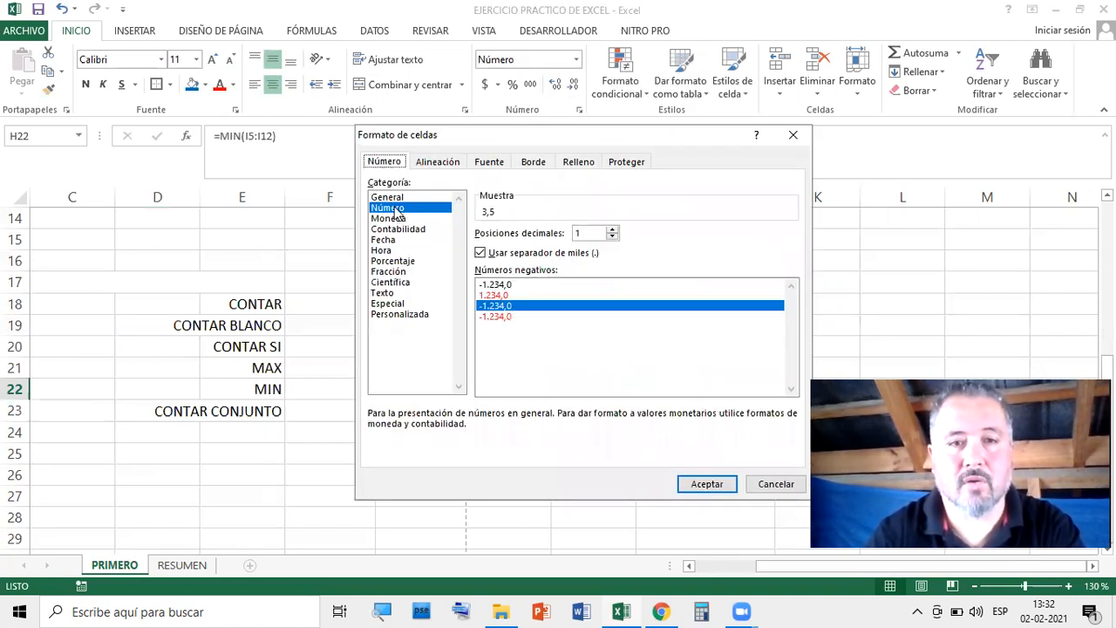
click(722, 483)
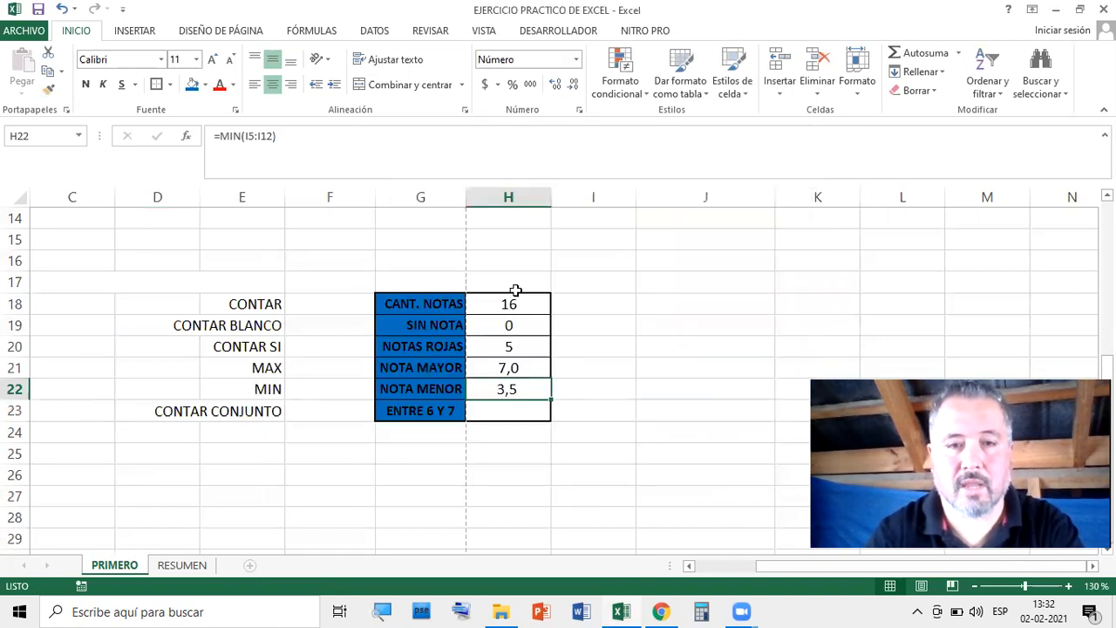
click(612, 365)
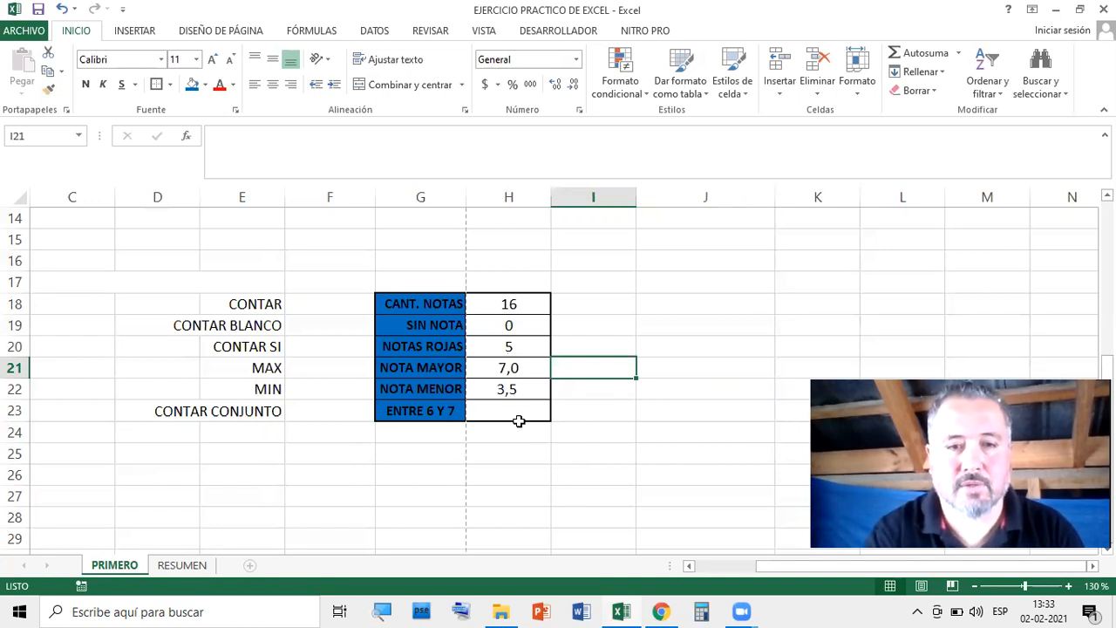
scroll(545, 410, up, 4)
drag(593, 284, 594, 430)
click(595, 475)
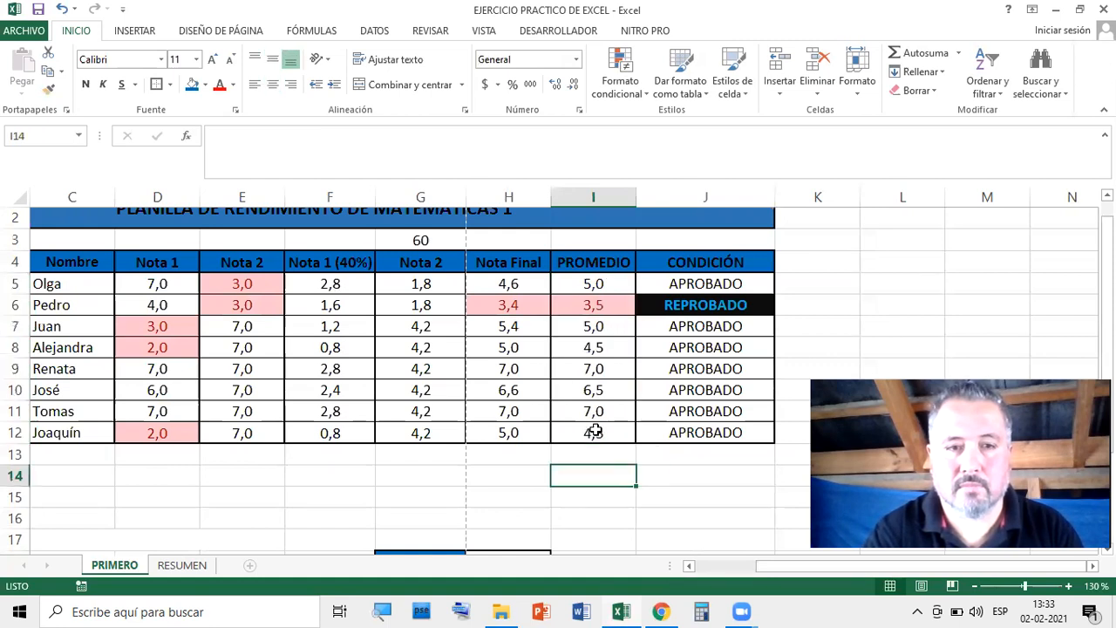
scroll(177, 372, down, 1)
scroll(483, 273, up, 2)
drag(582, 305, 583, 441)
scroll(582, 441, down, 4)
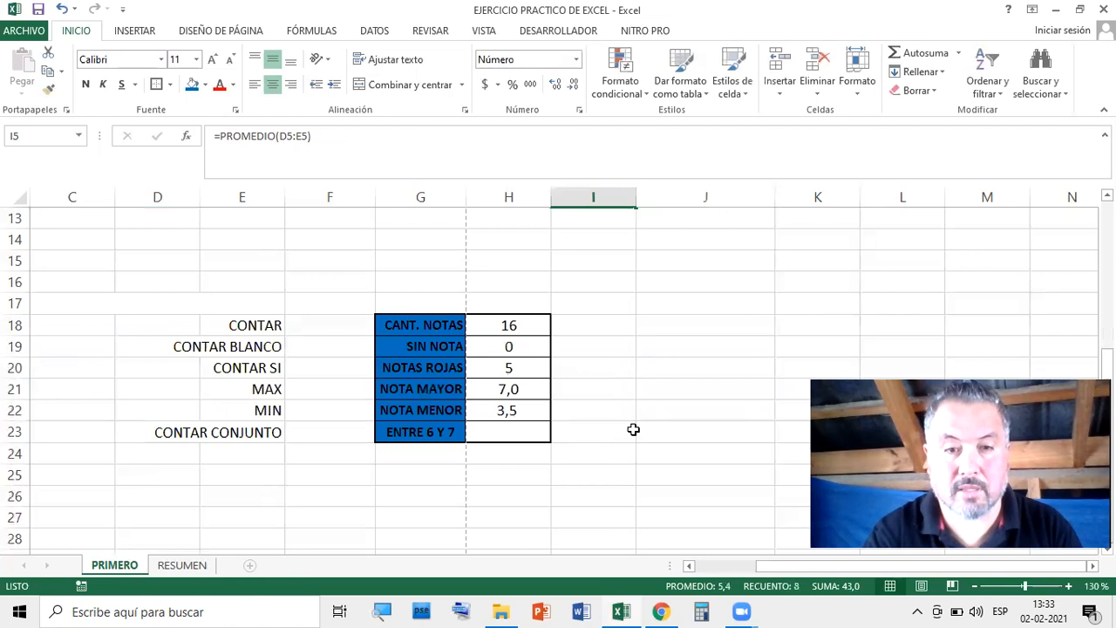
click(663, 424)
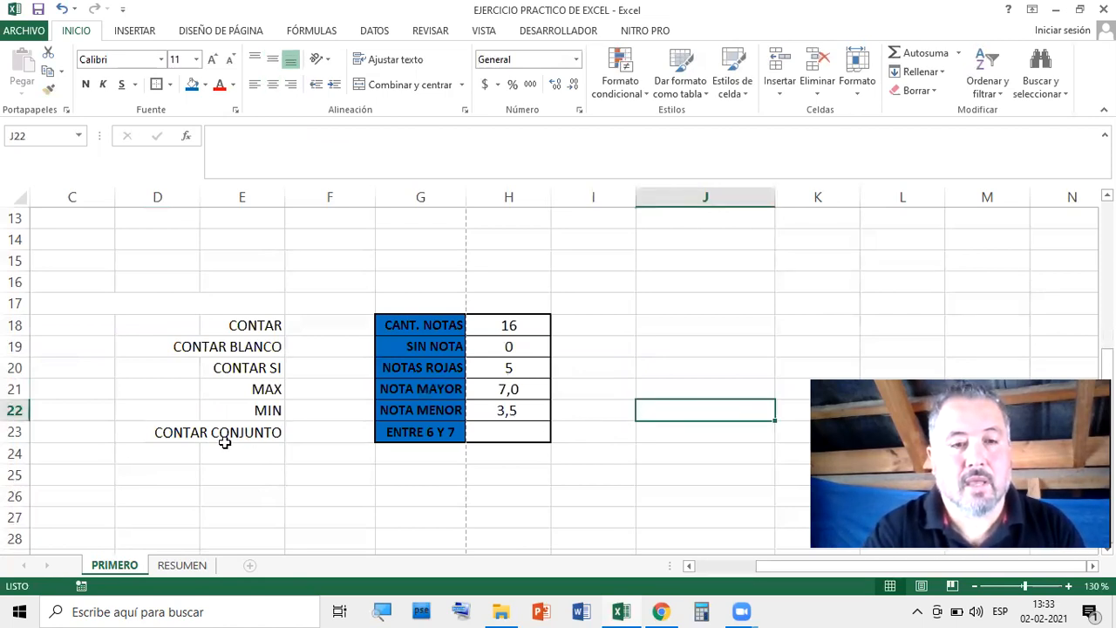
click(519, 431)
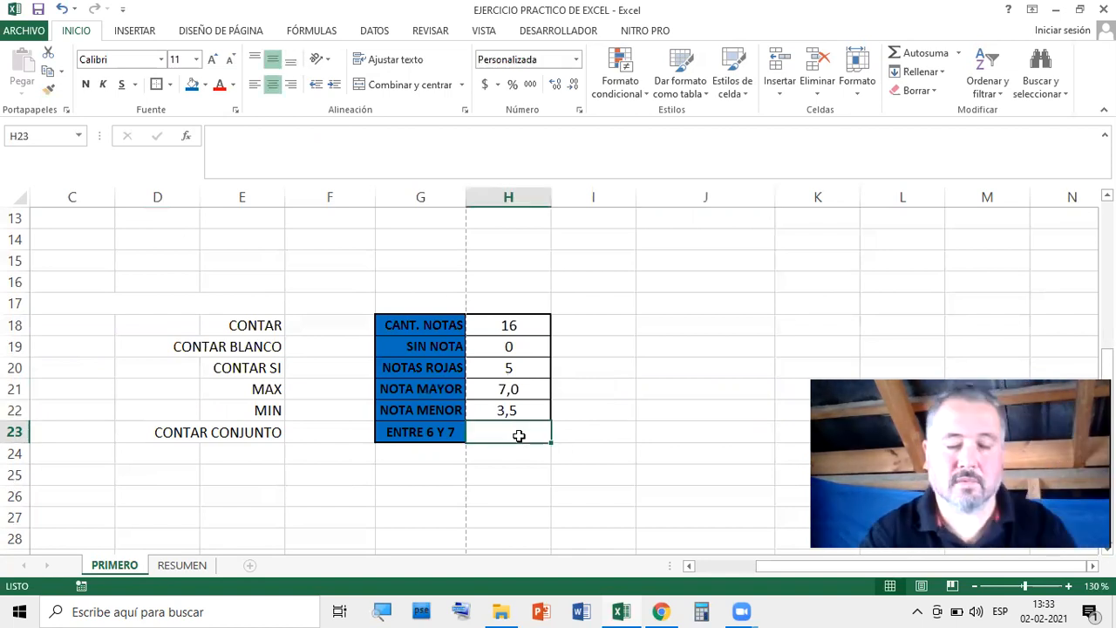
Insert CONTAR.SI.CONJUNTO in H23 with the PROMEDIO cells I5:I12 as its first range
click(186, 138)
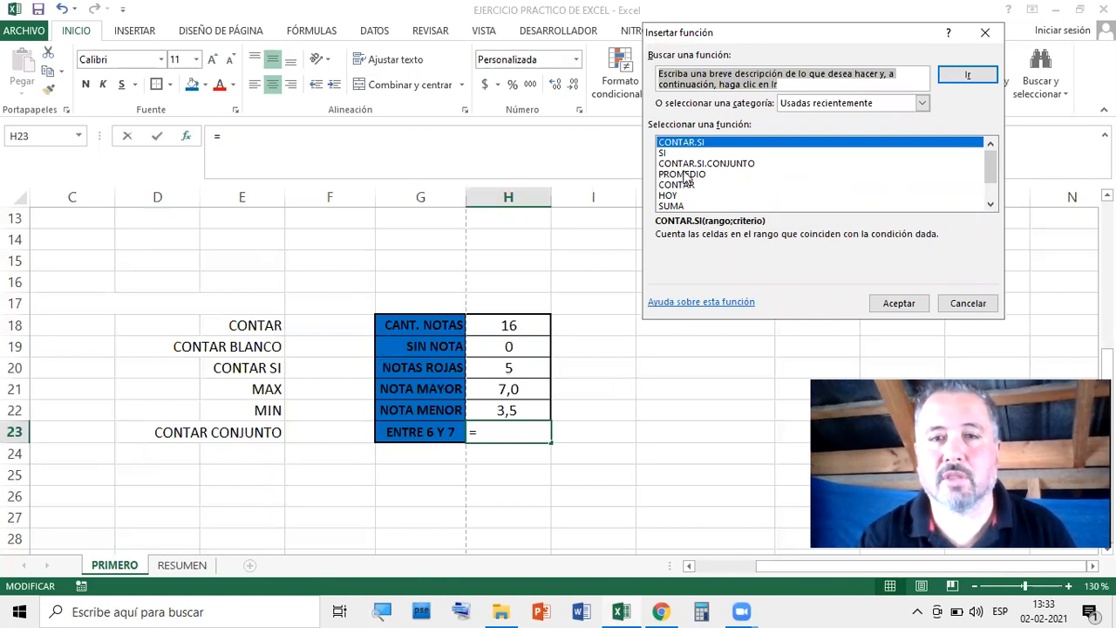
click(735, 164)
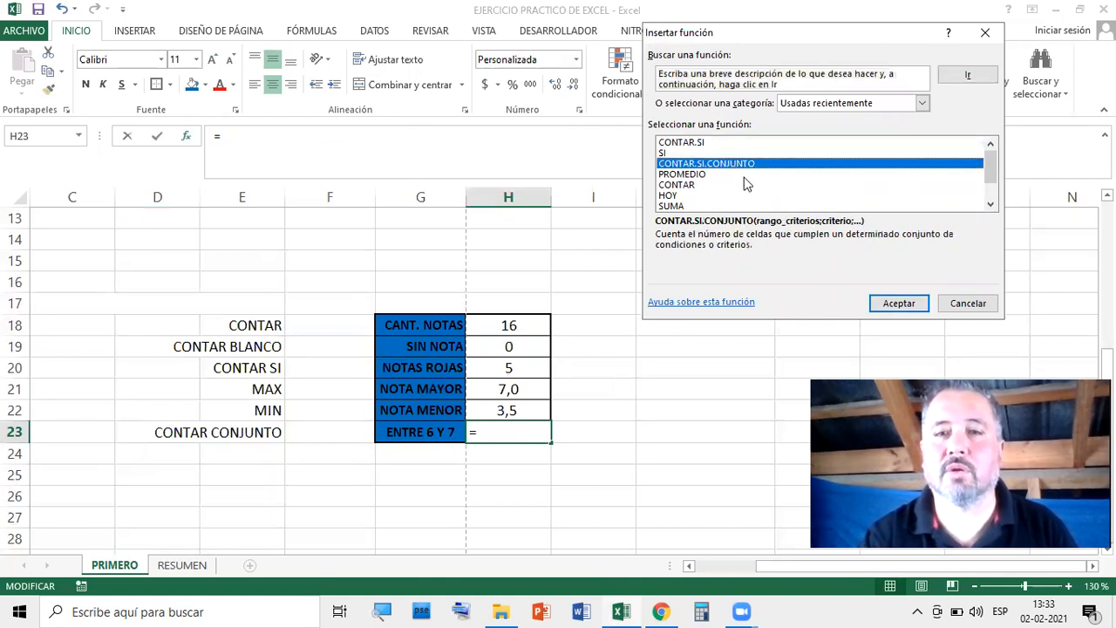
click(899, 303)
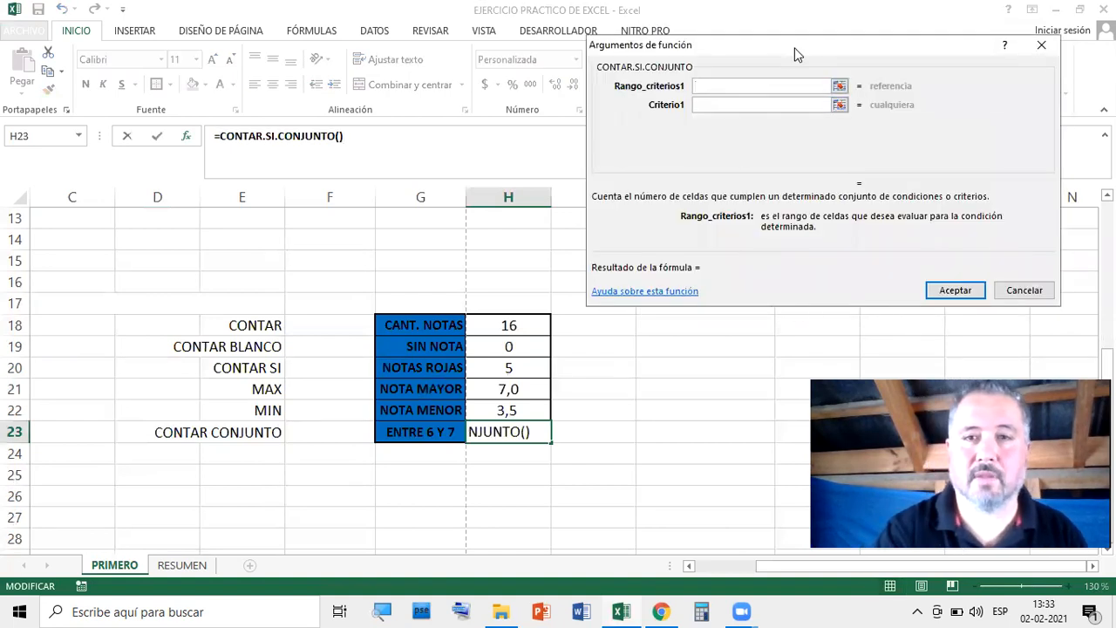
scroll(337, 281, up, 2)
scroll(337, 282, up, 2)
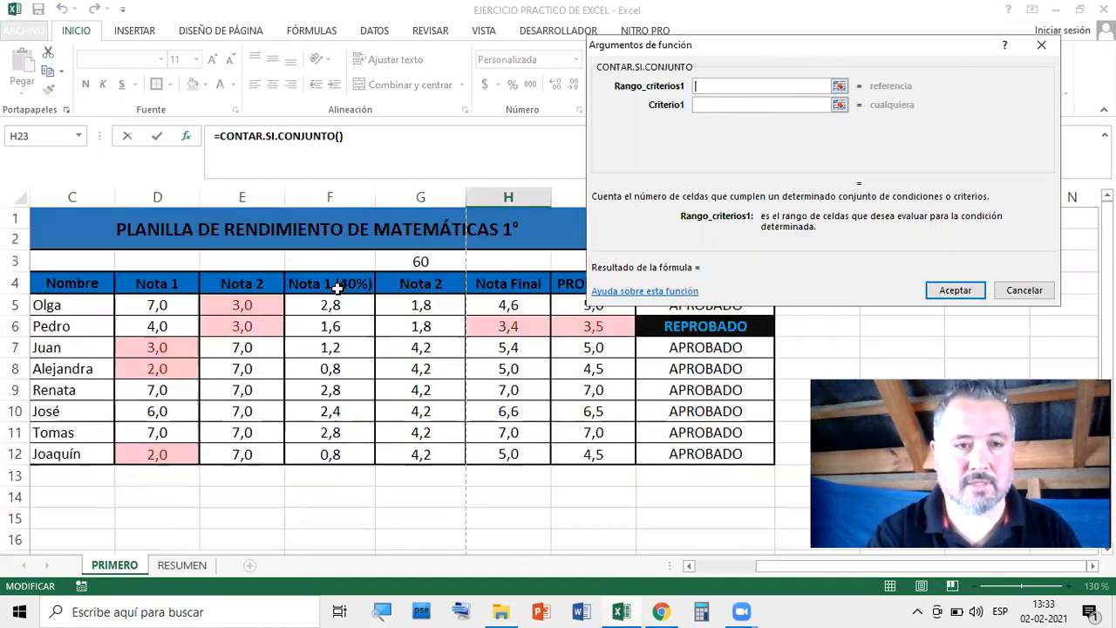
drag(717, 52, 793, 59)
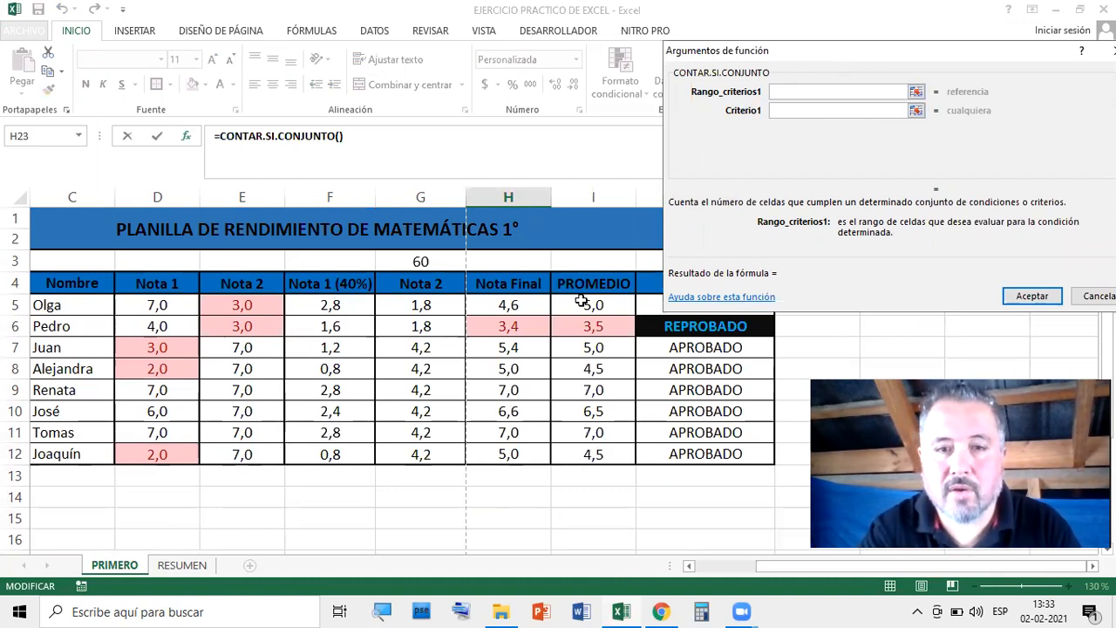
drag(582, 301, 590, 442)
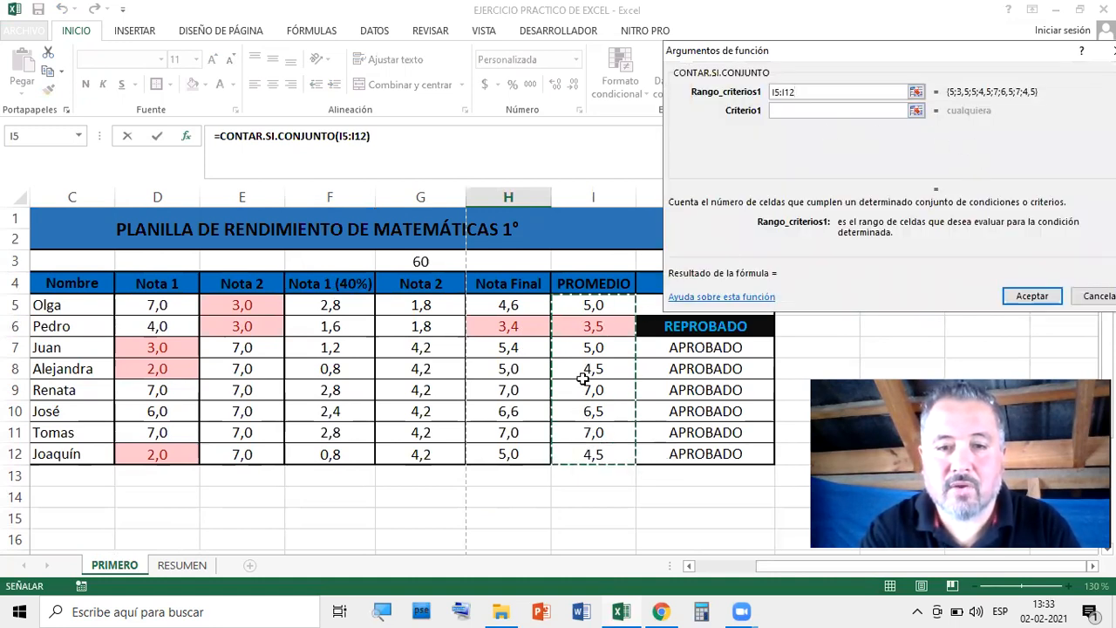
Draft the criteria as >=4 and >=5, adding I5:I12 as the second range
click(798, 112)
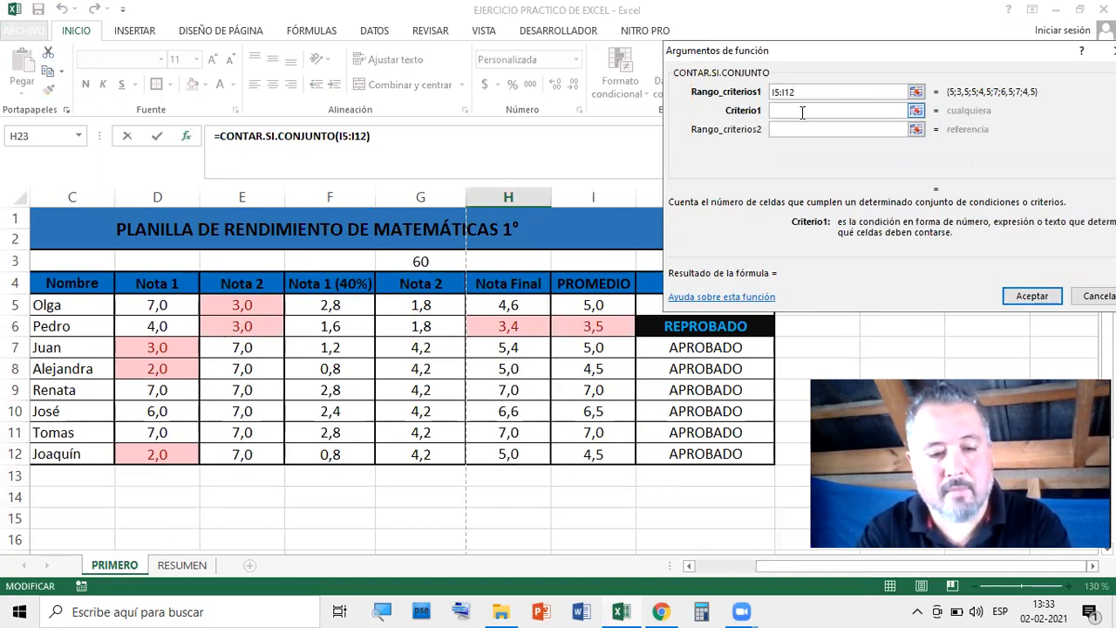
text(>=)
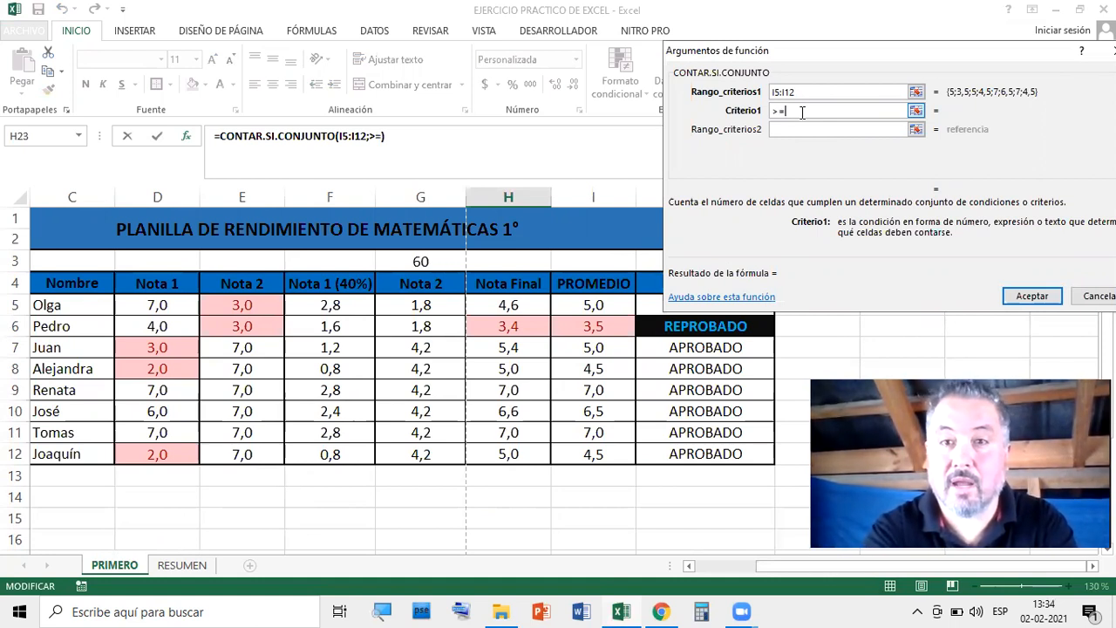
text(4)
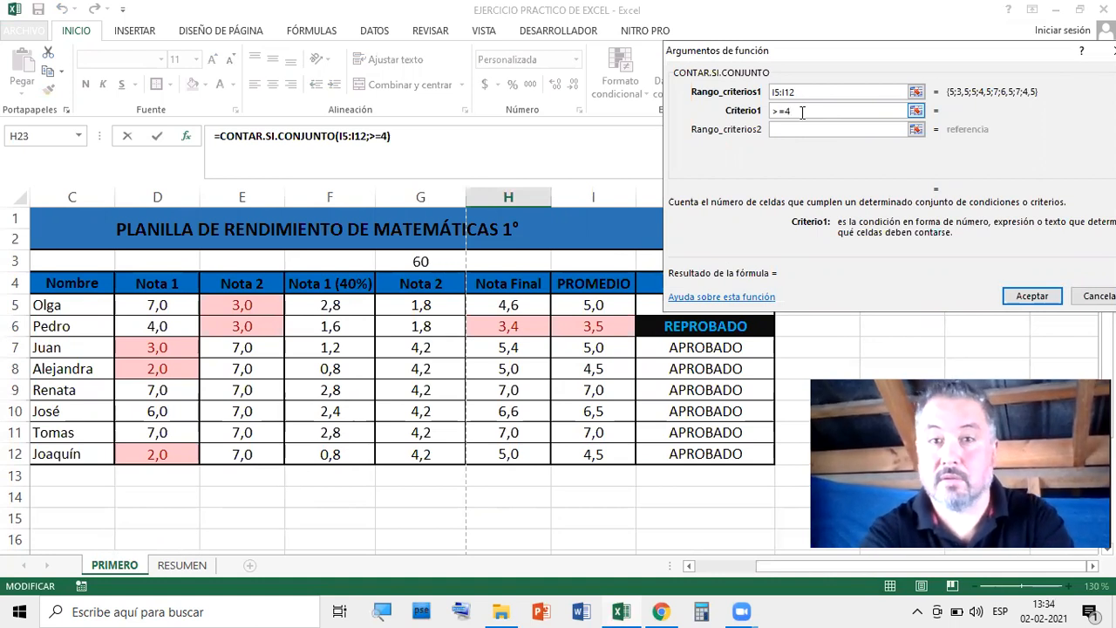
click(795, 128)
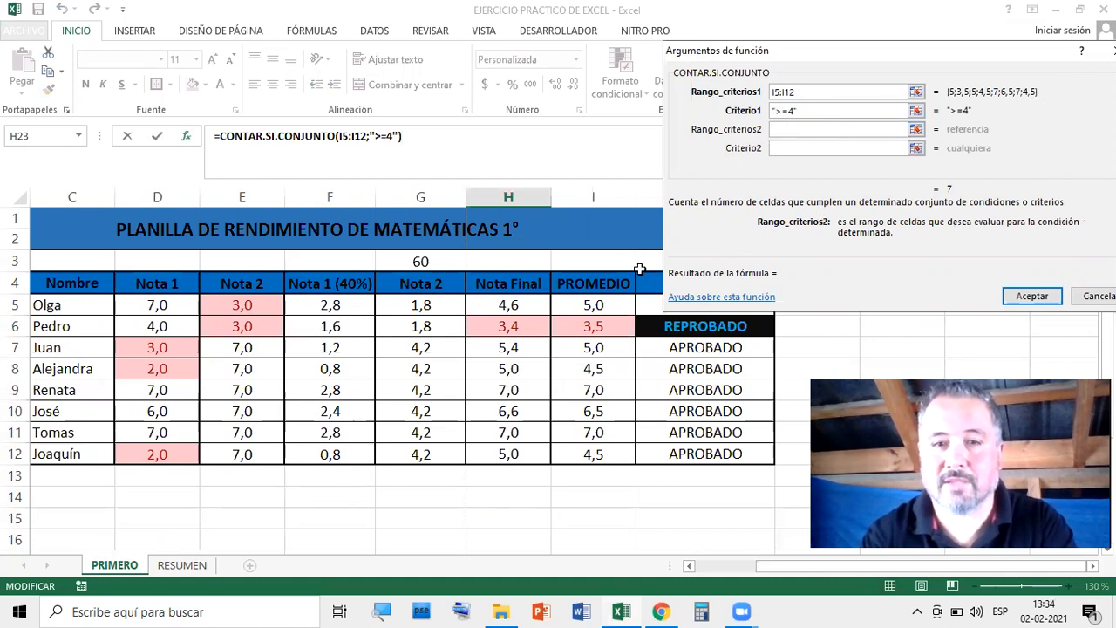
drag(581, 301, 586, 449)
click(802, 148)
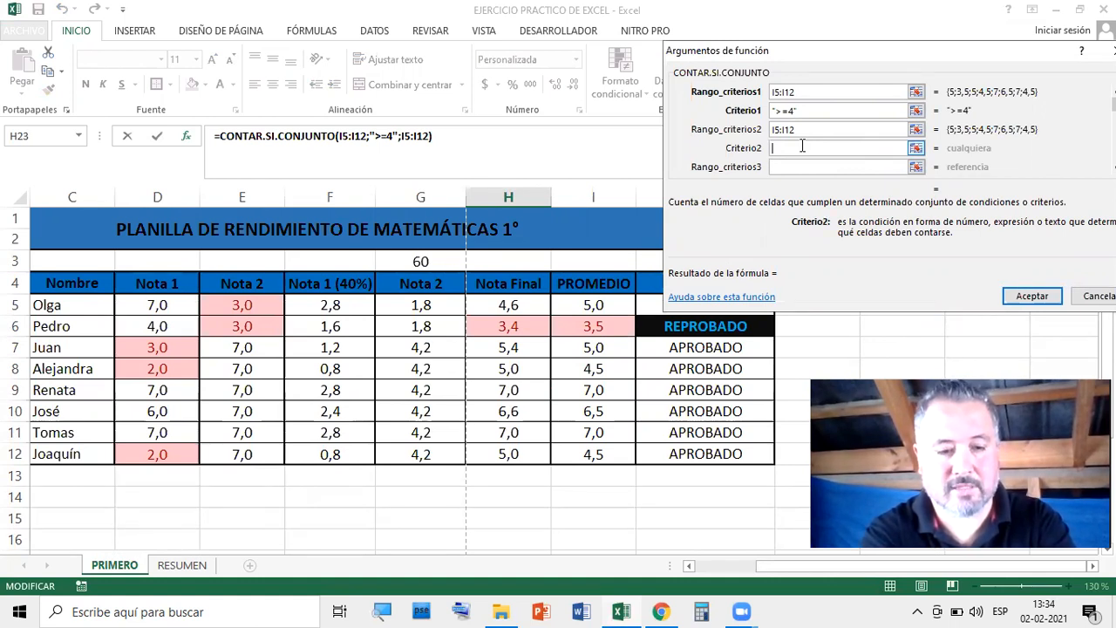
text(>)
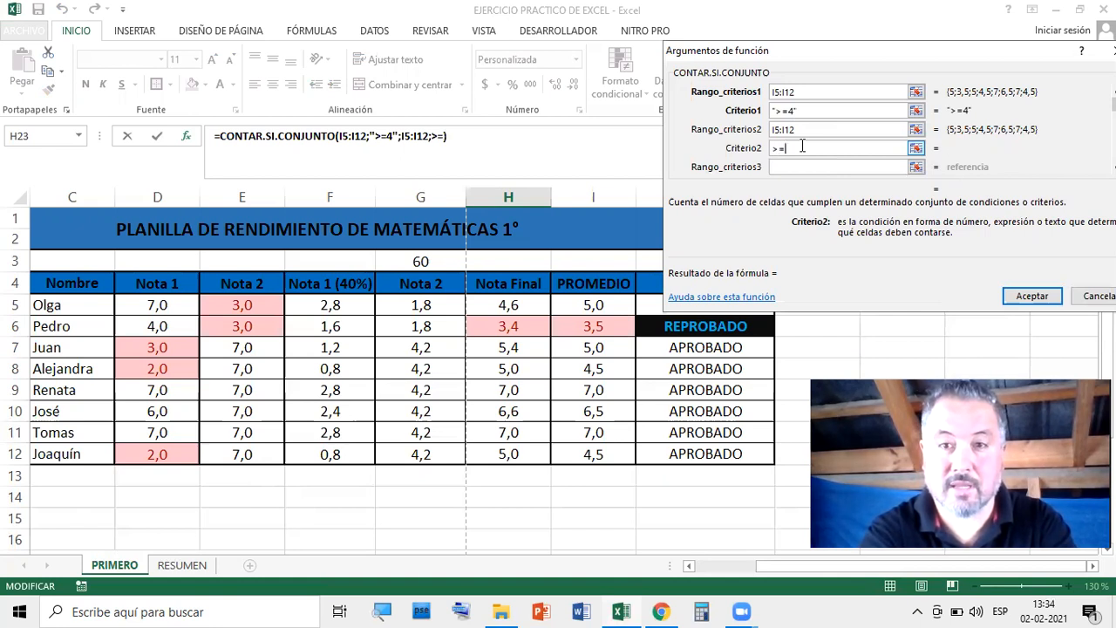
text(=5)
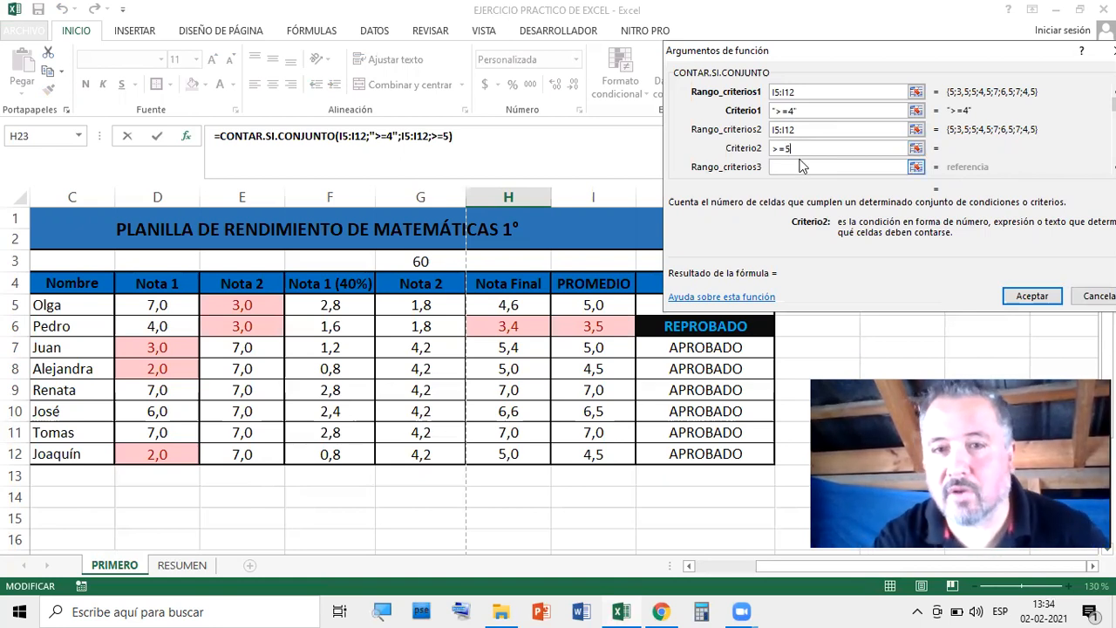
Change the criteria to >=6 and >=7 and accept, giving 2,0 in H23
click(793, 107)
click(806, 147)
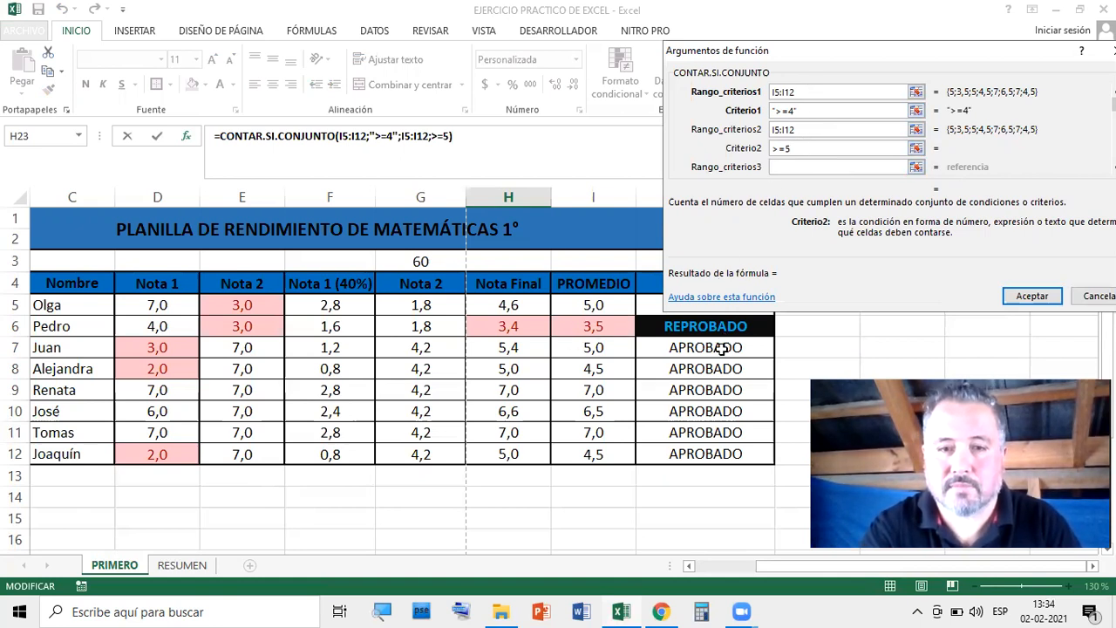
scroll(722, 347, down, 3)
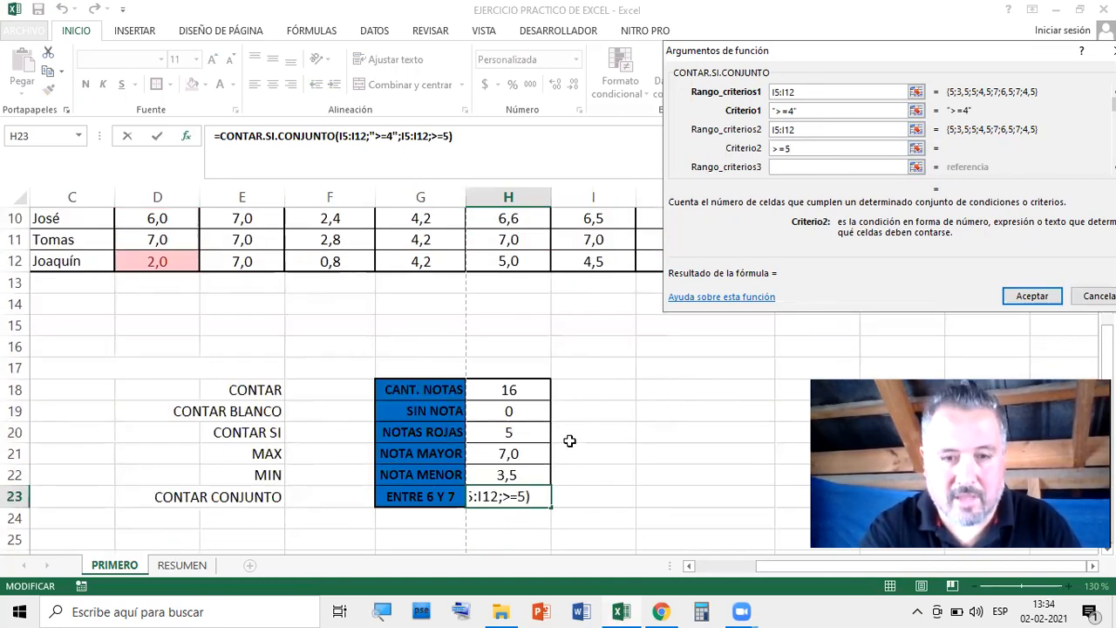
scroll(569, 441, up, 2)
scroll(771, 160, down, 1)
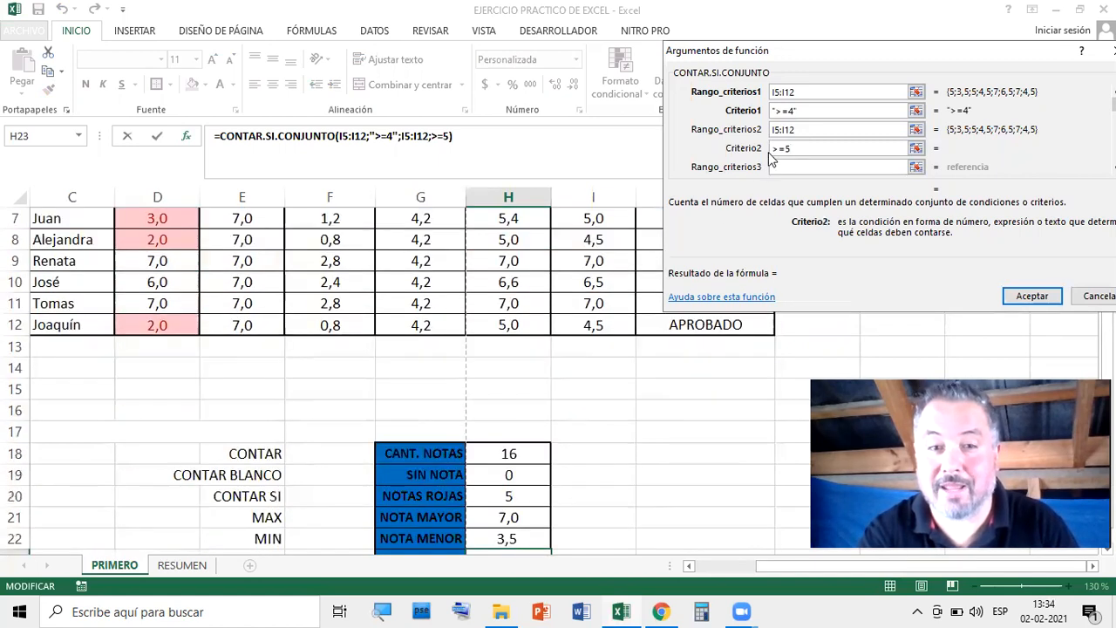
scroll(770, 160, down, 1)
click(796, 111)
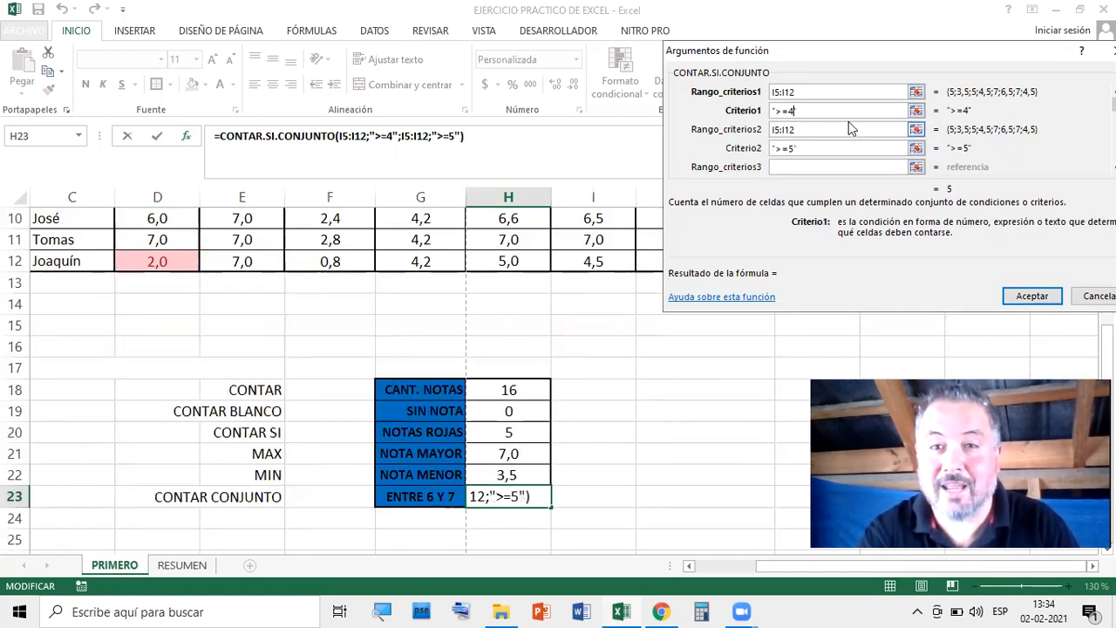
key(BackSpace)
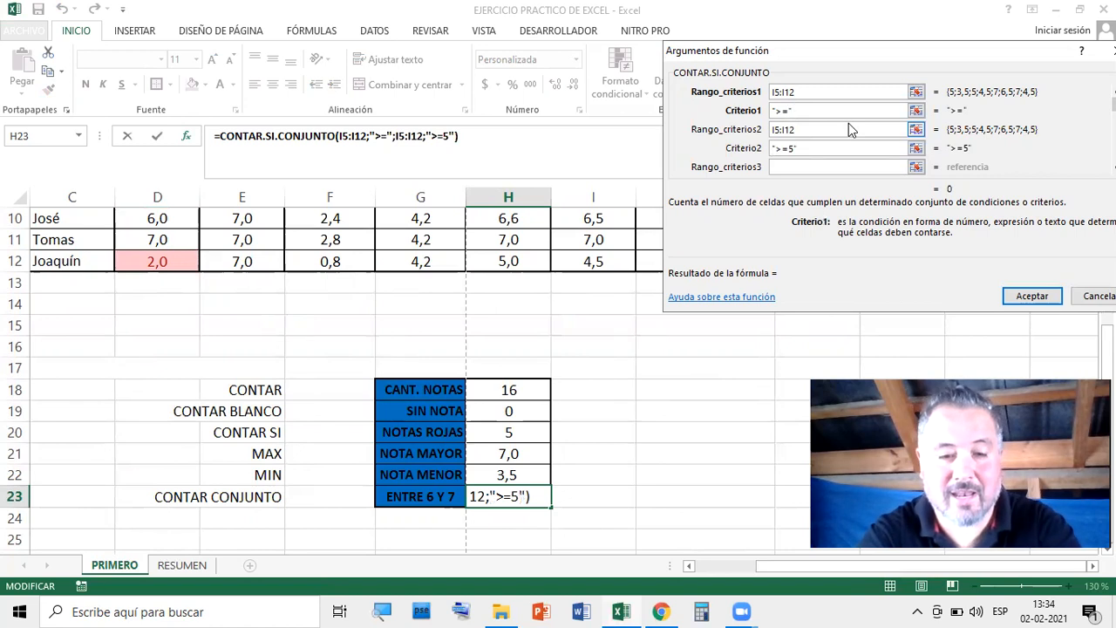
text(6)
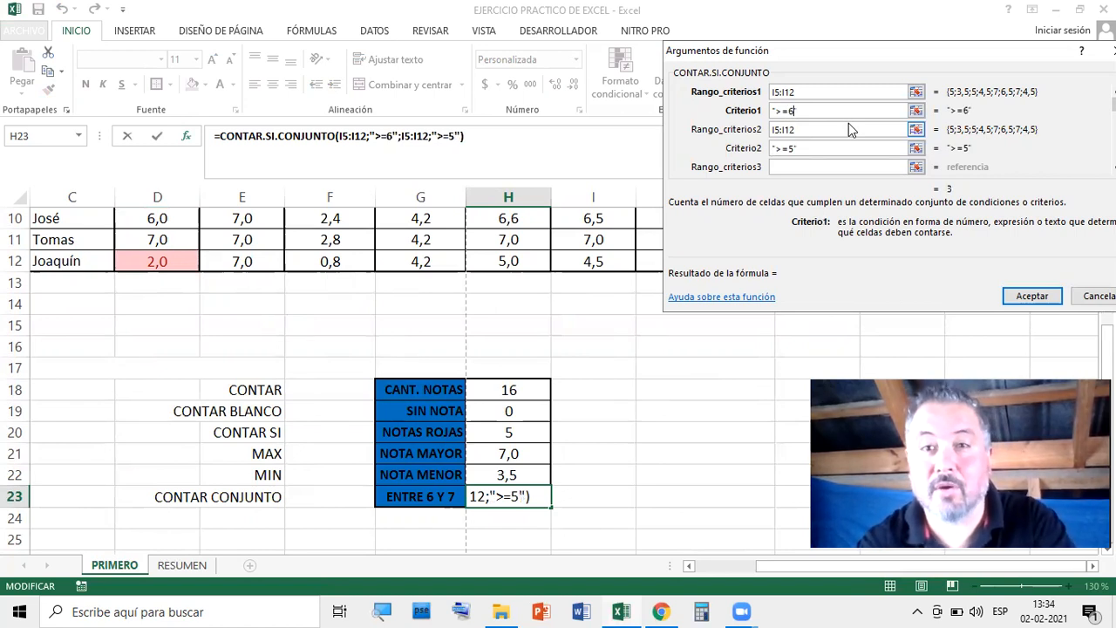
click(794, 149)
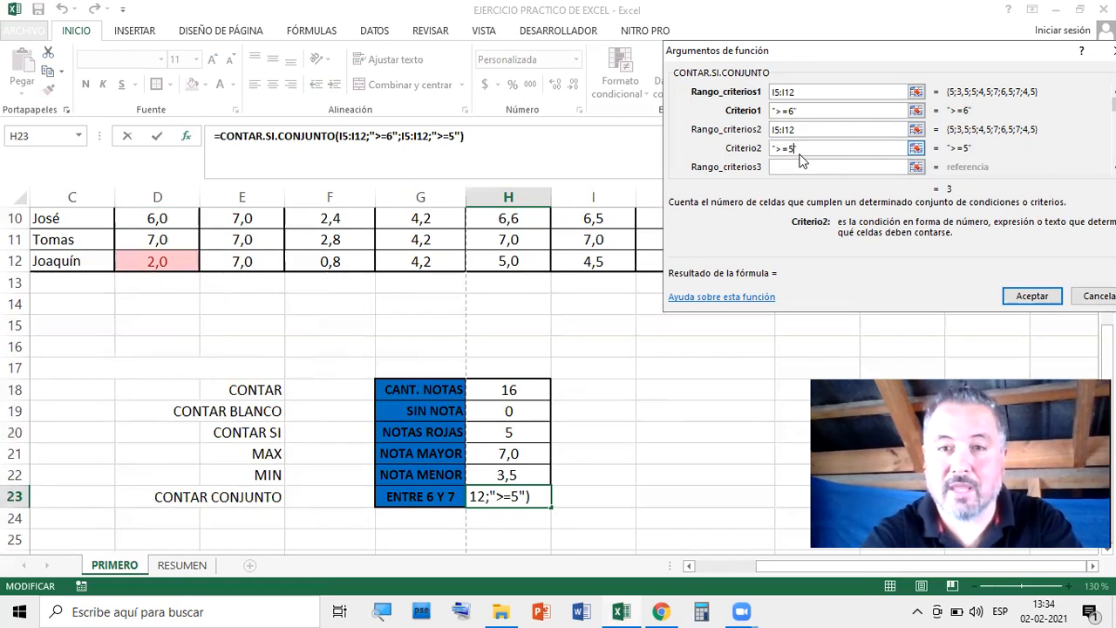
key(BackSpace)
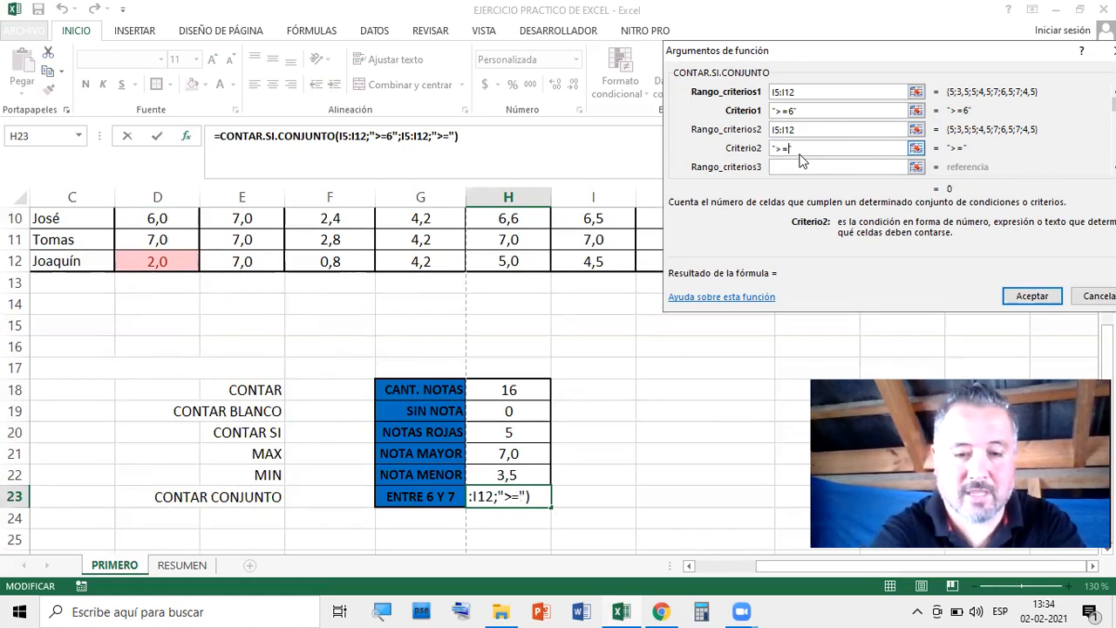
text(7)
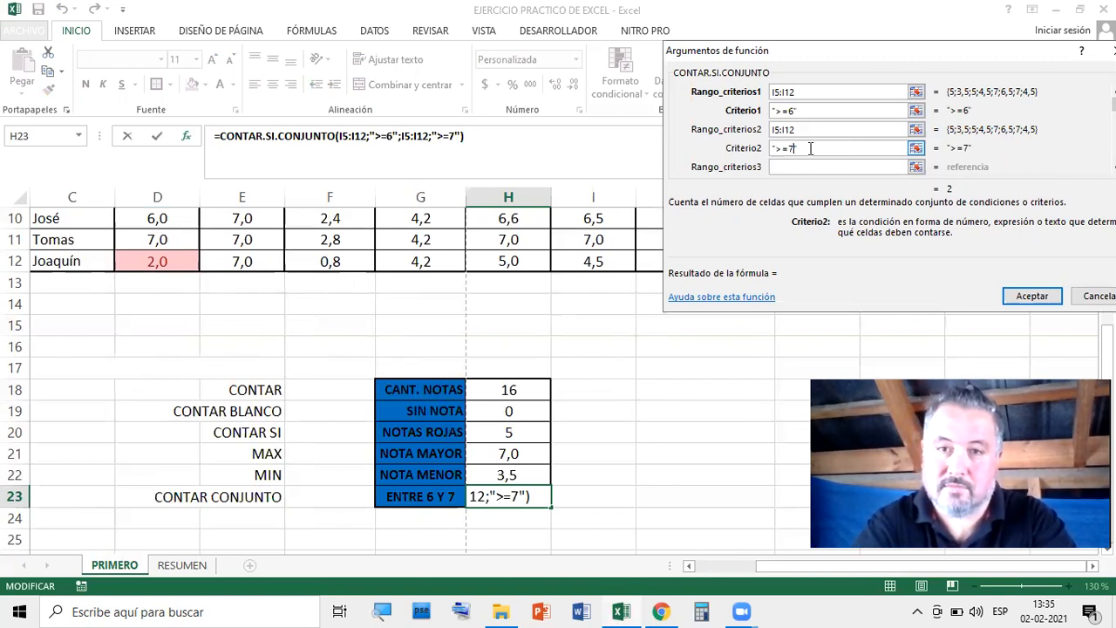
click(1032, 295)
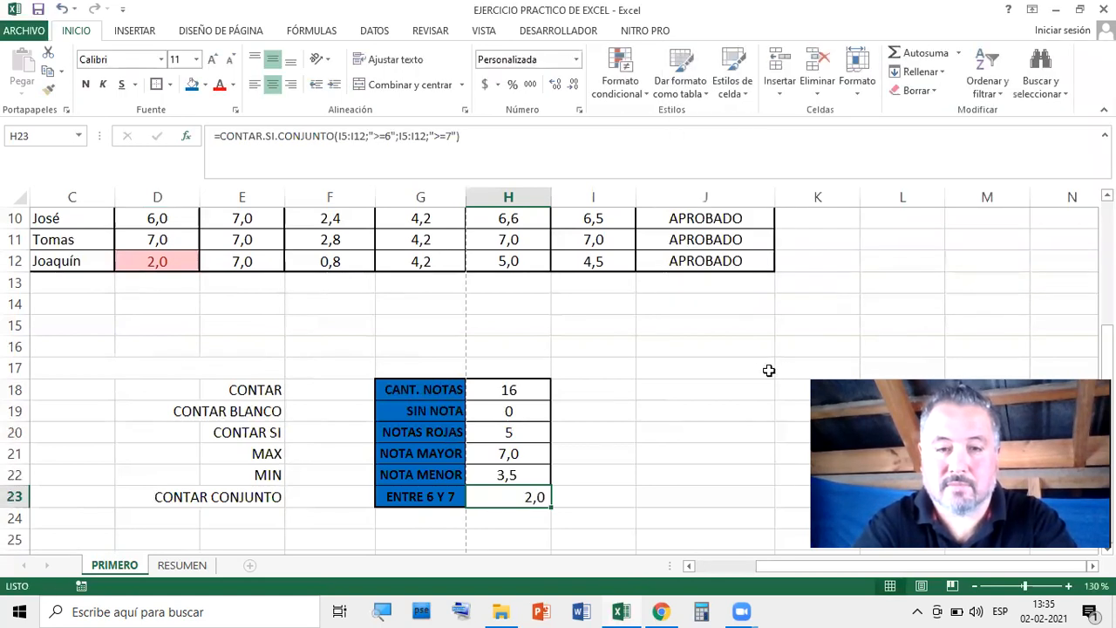
Format H23 as Número with 0 decimal places so it shows 2
scroll(695, 428, down, 1)
scroll(697, 426, up, 1)
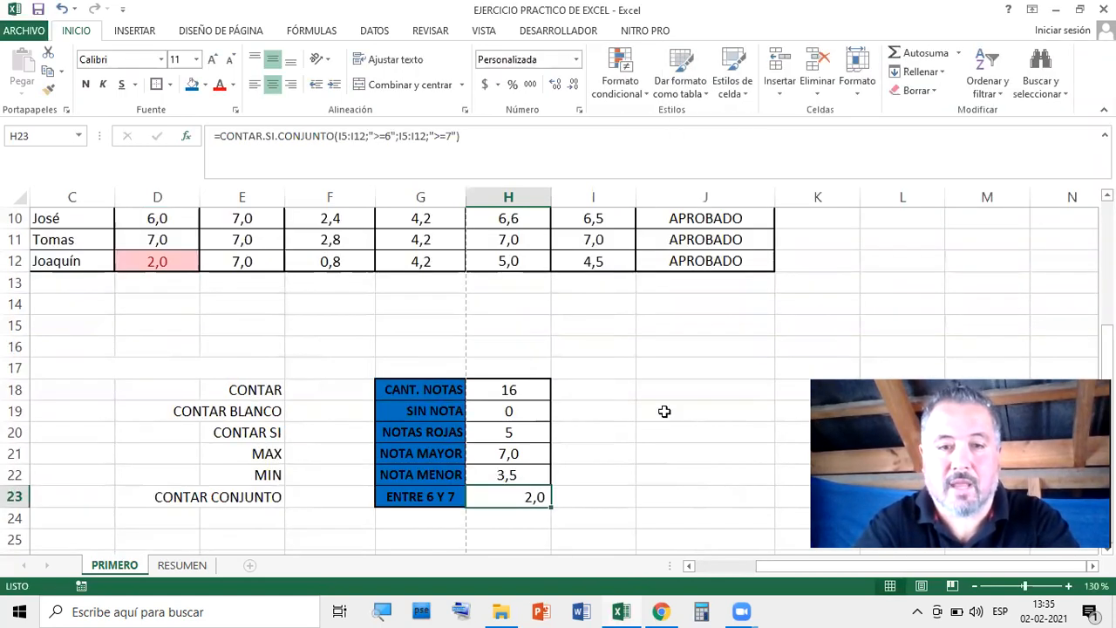
scroll(664, 410, down, 1)
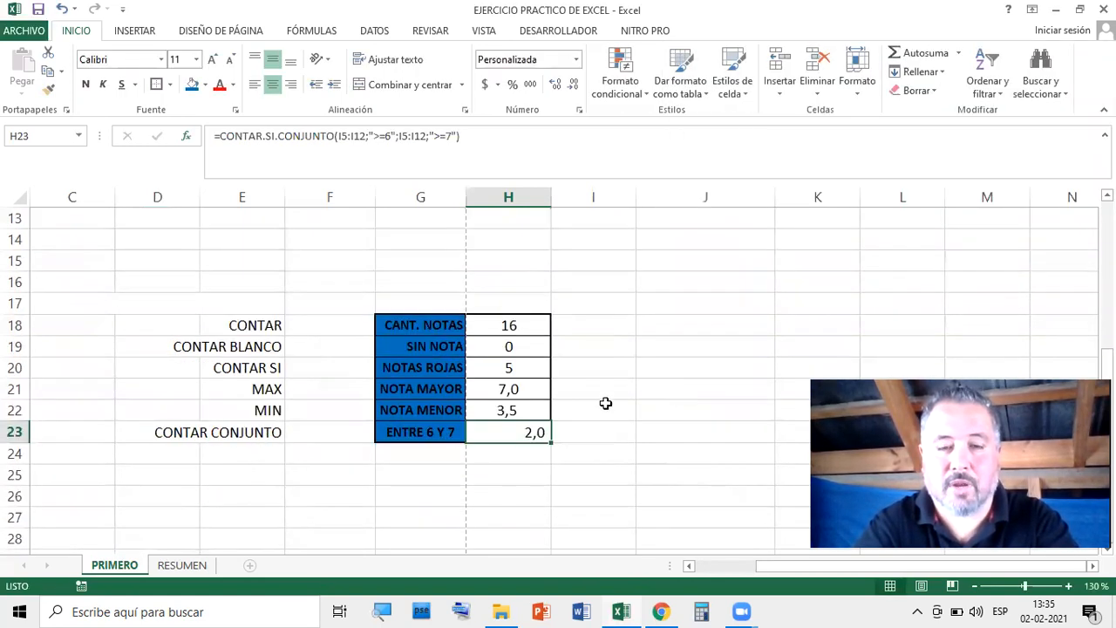
right_click(514, 434)
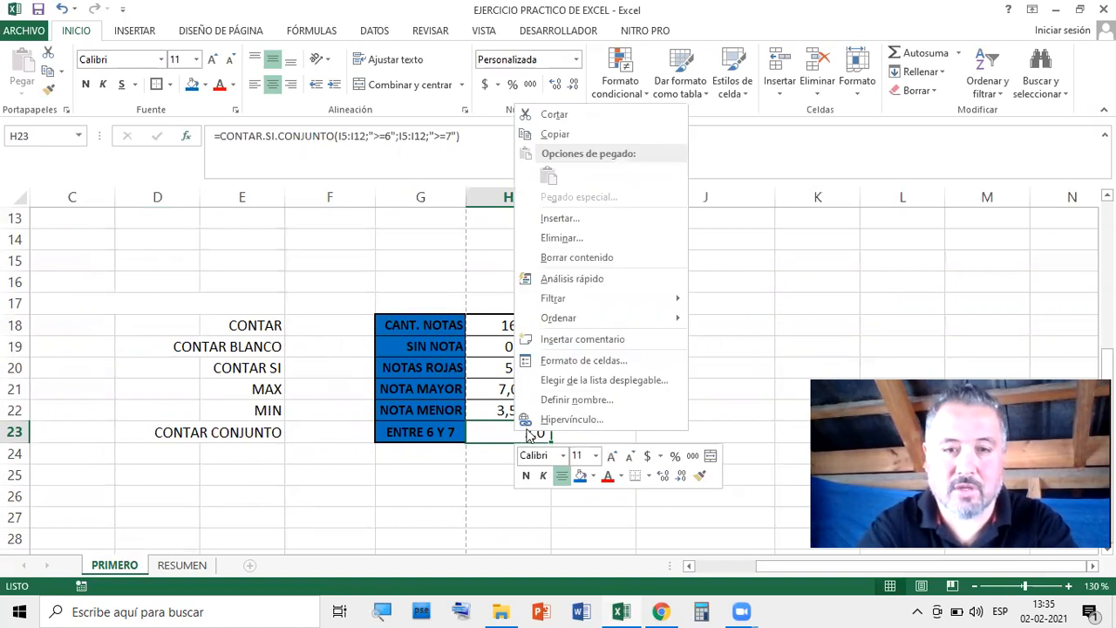
click(578, 360)
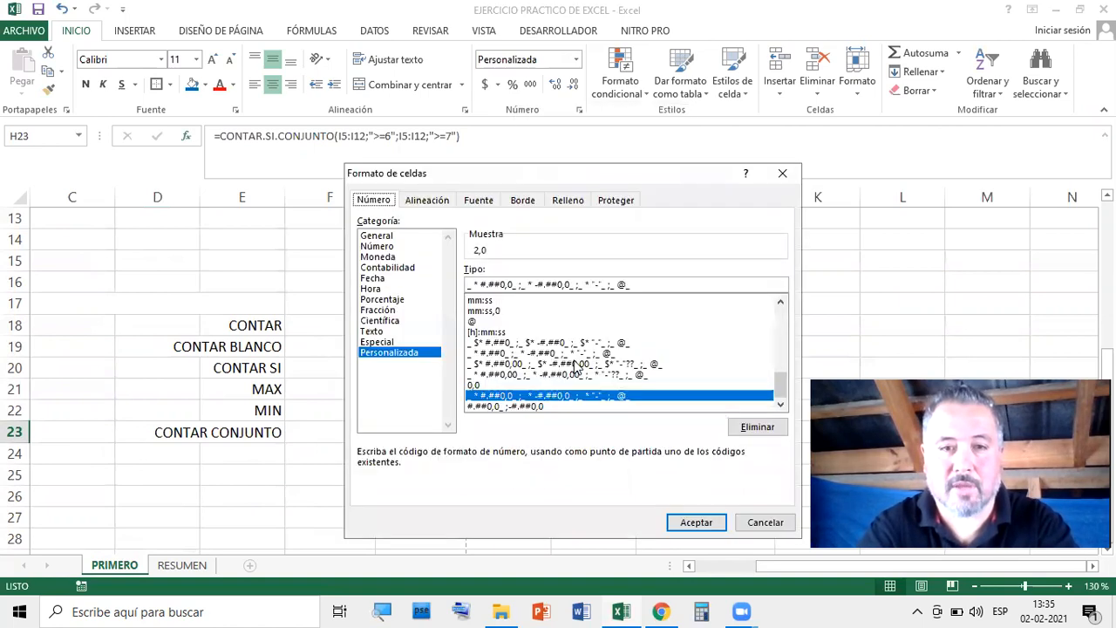
click(387, 248)
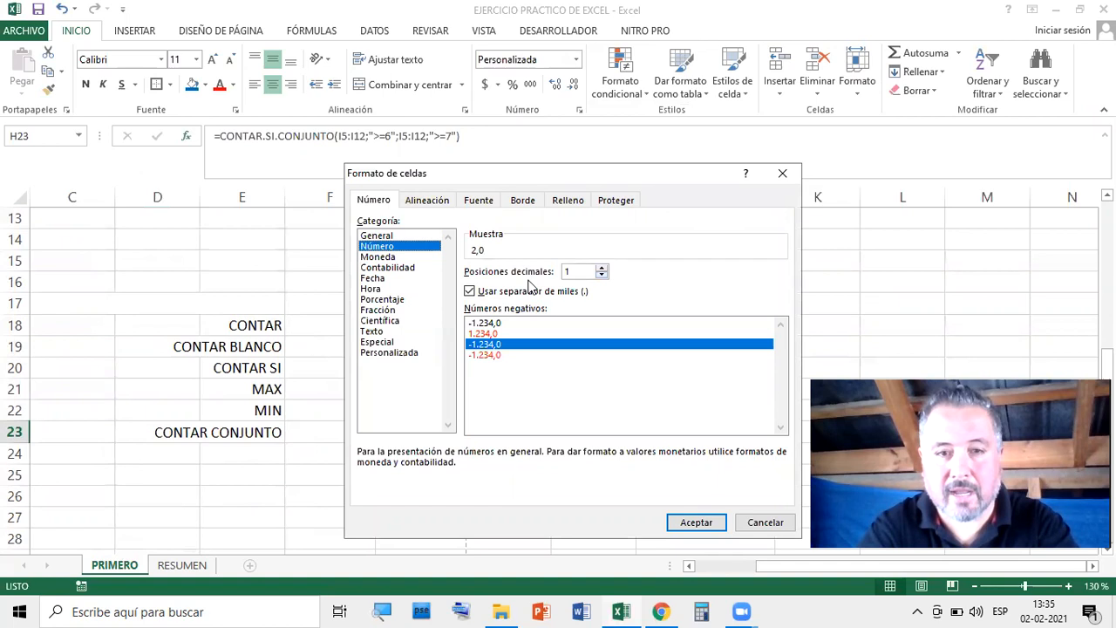
click(601, 276)
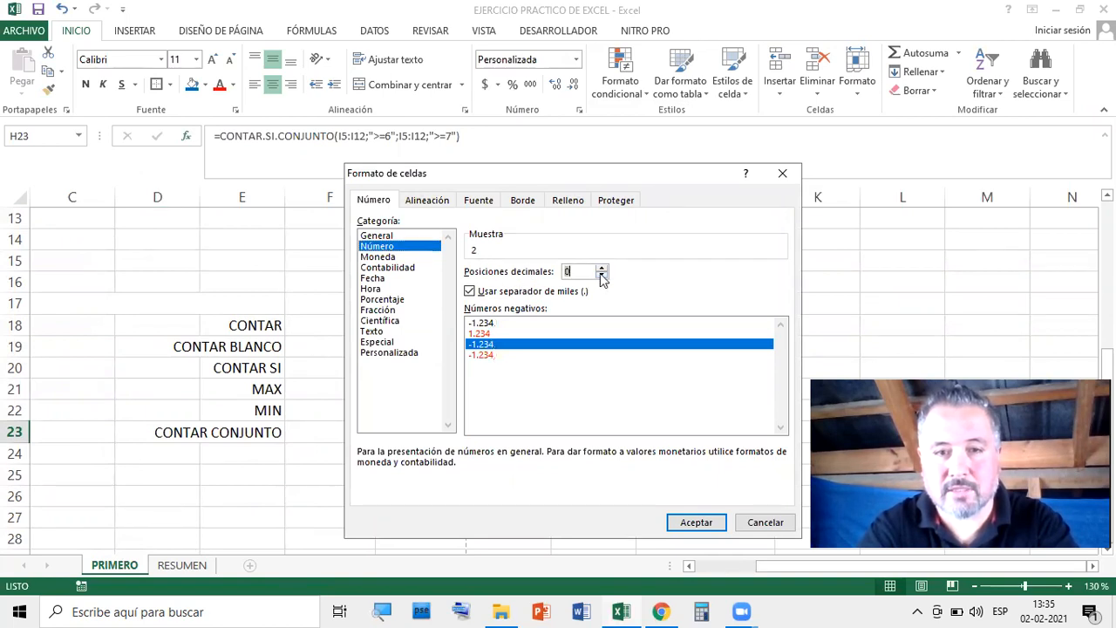
click(694, 521)
click(764, 352)
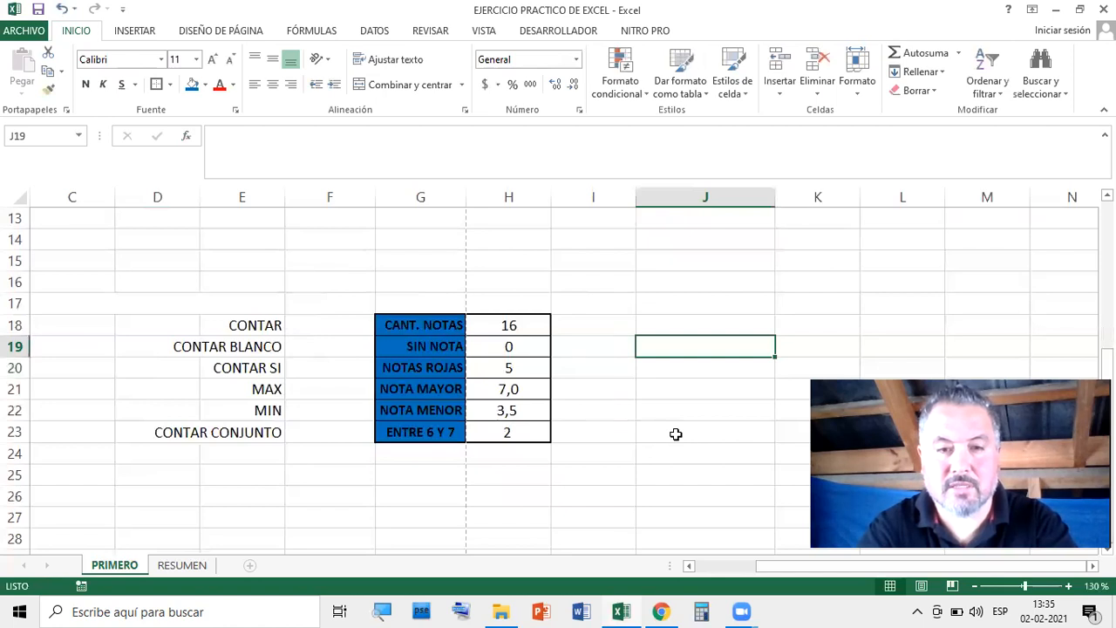
scroll(676, 435, up, 3)
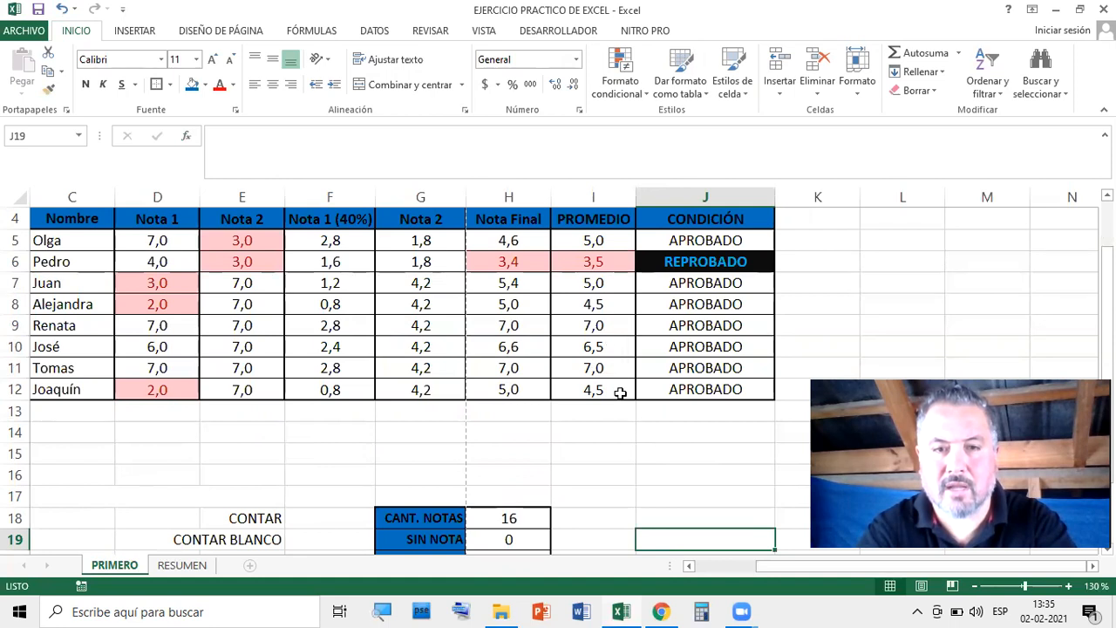
click(600, 326)
click(601, 346)
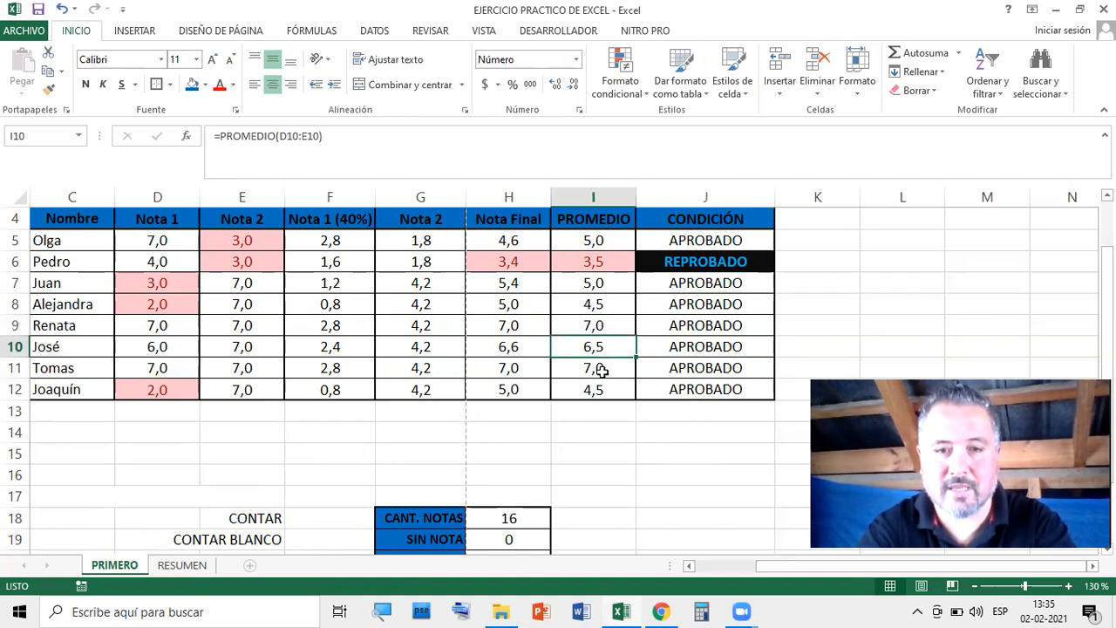
click(598, 368)
drag(605, 323, 602, 369)
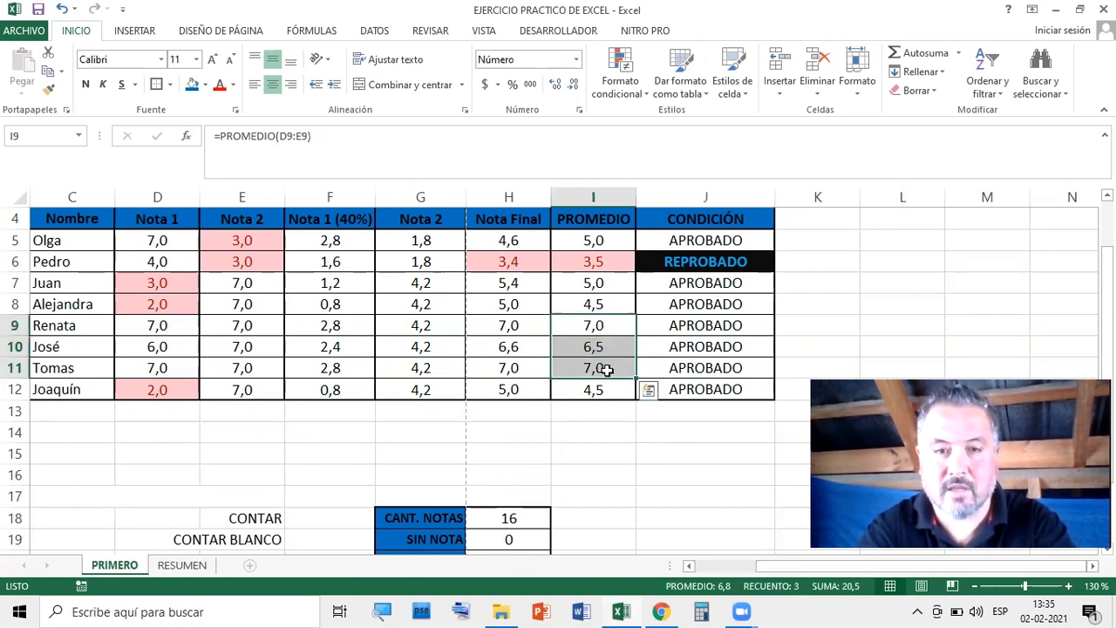
scroll(603, 369, down, 3)
click(519, 433)
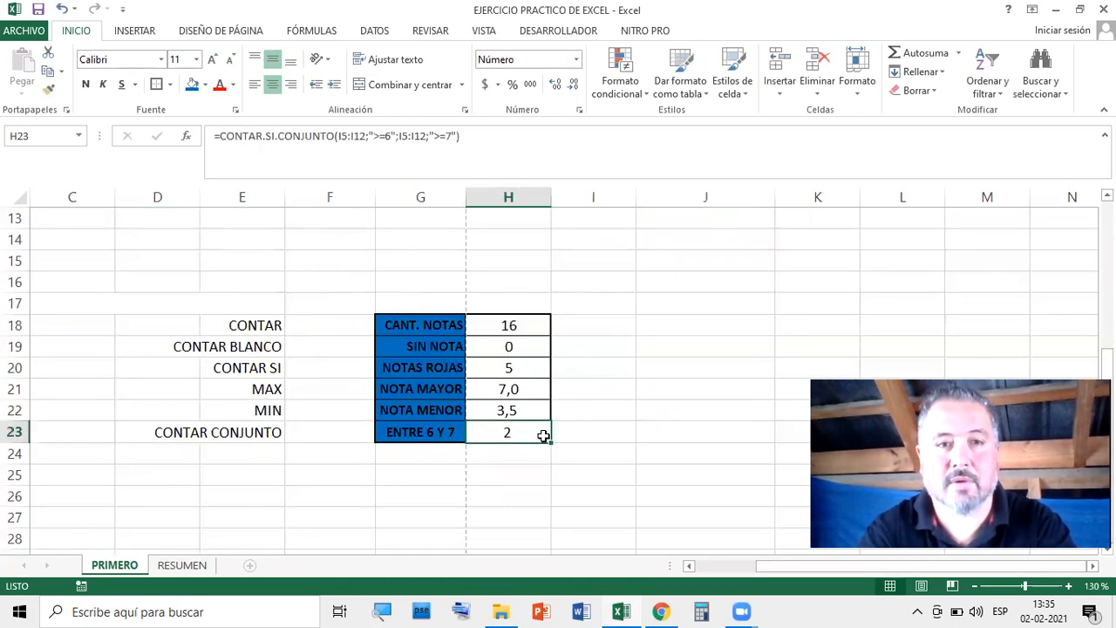
scroll(533, 431, up, 3)
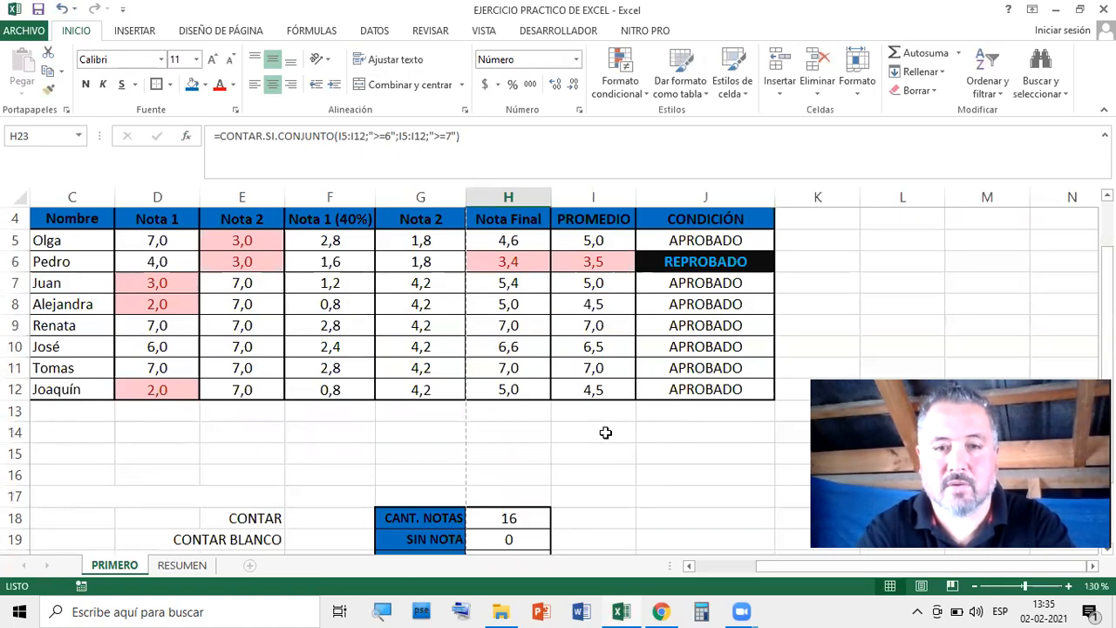
drag(604, 237, 614, 384)
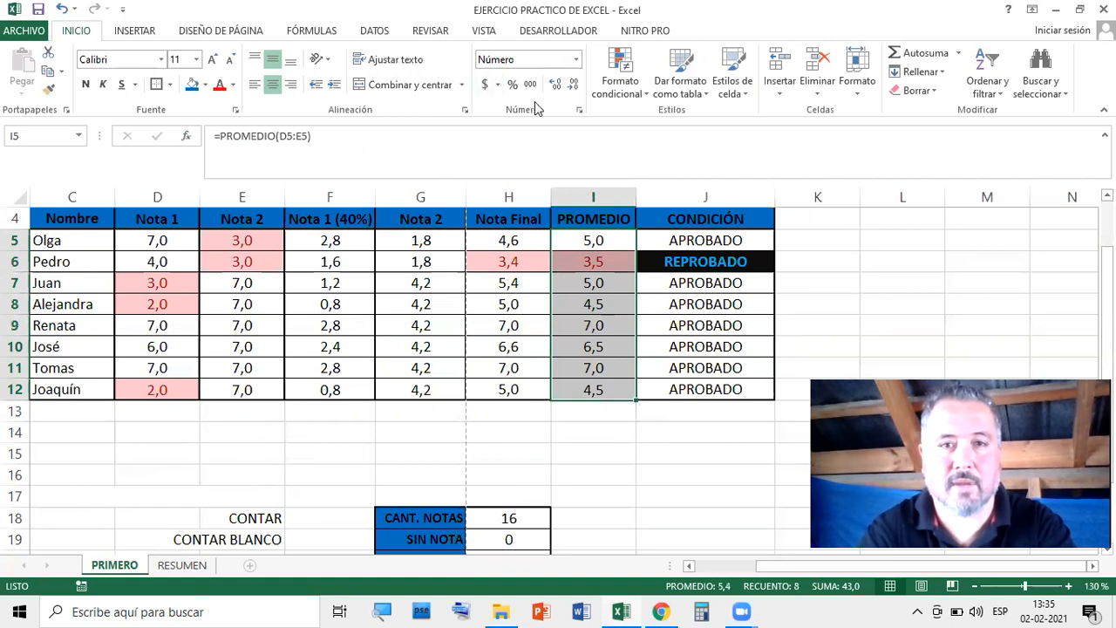
click(573, 84)
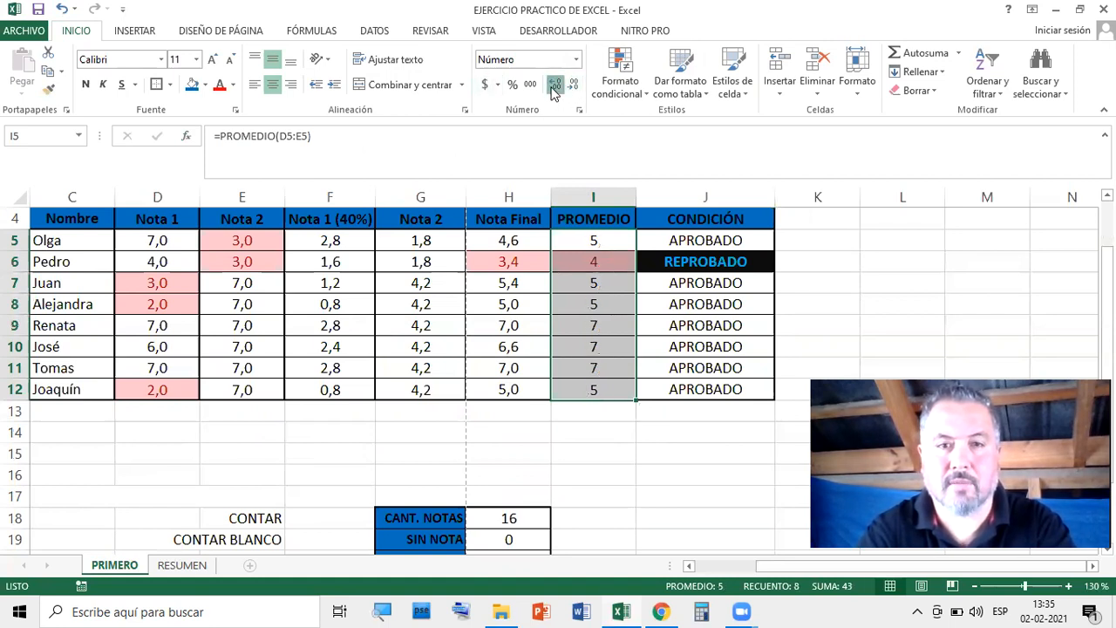
click(553, 87)
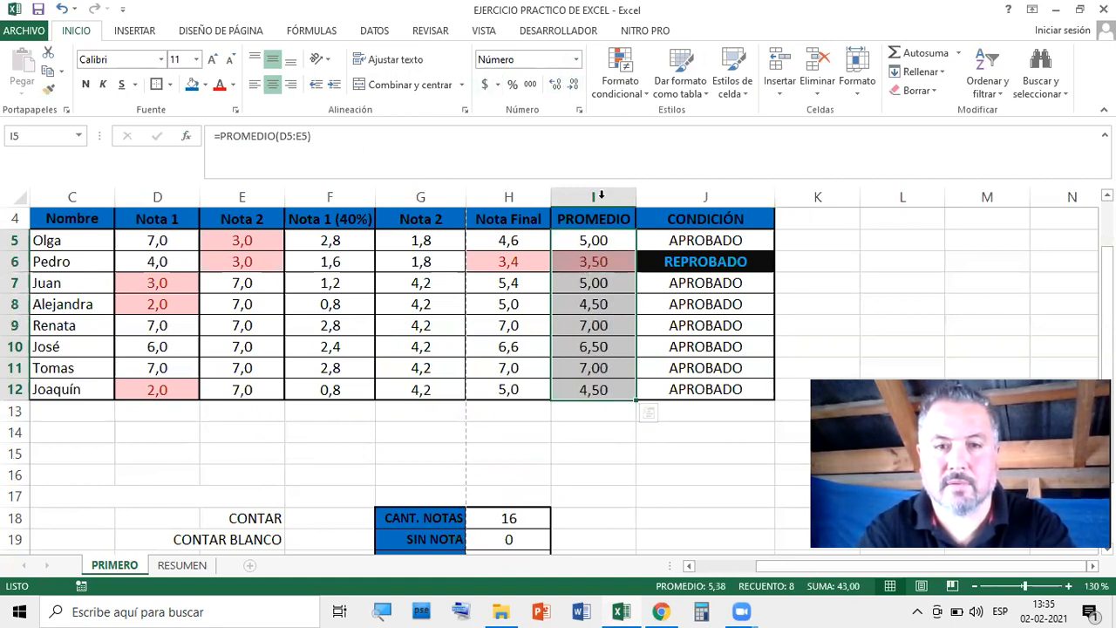
click(575, 86)
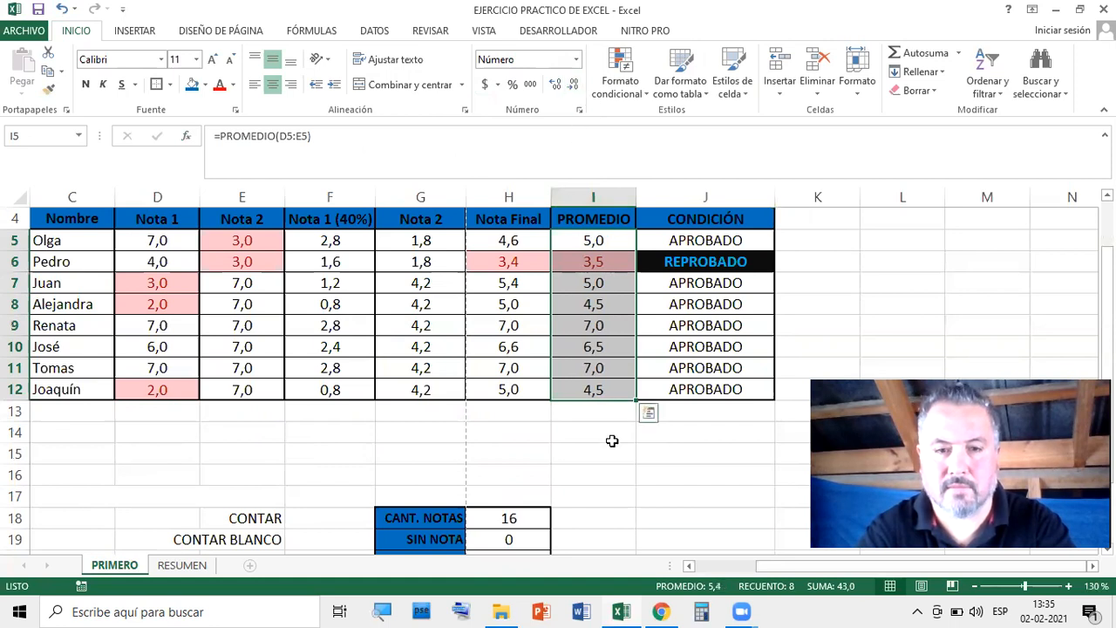
scroll(612, 443, down, 2)
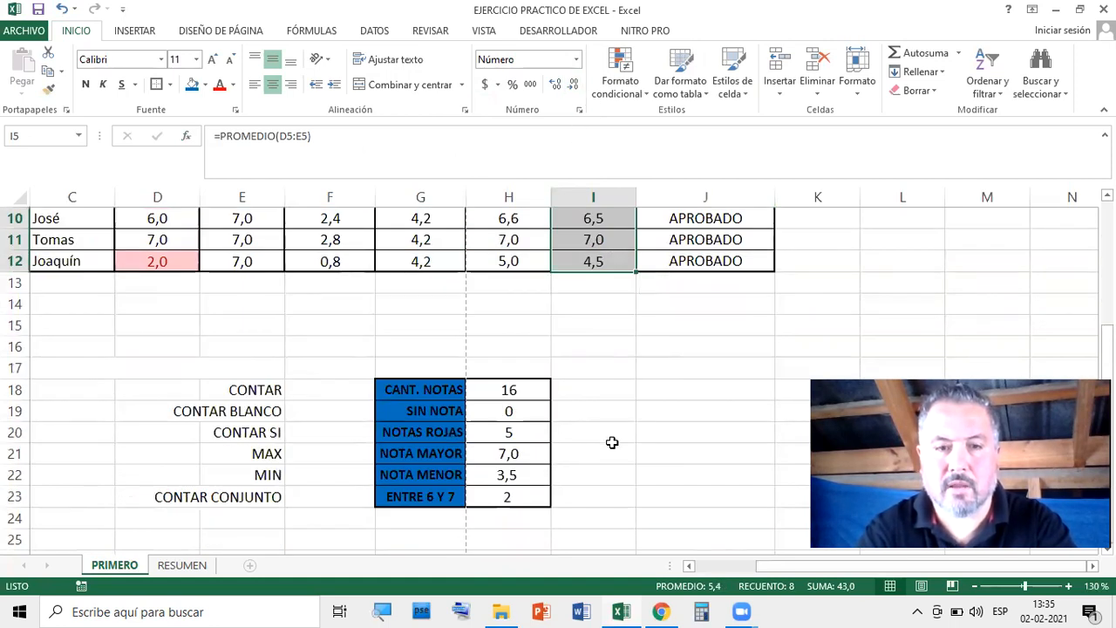
click(509, 497)
scroll(612, 443, up, 1)
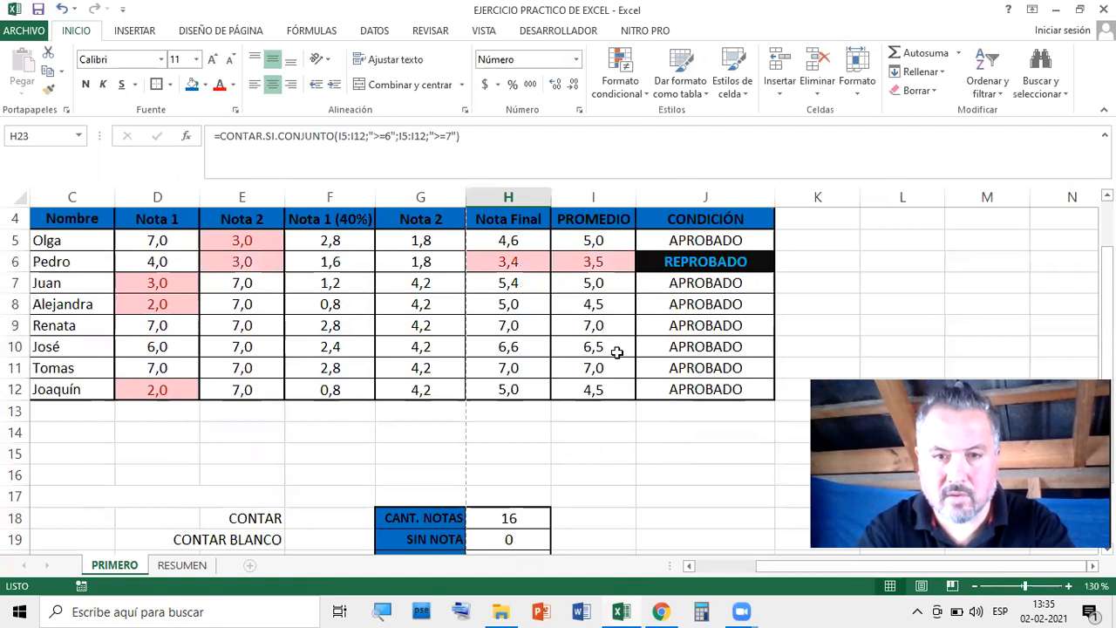
scroll(601, 426, down, 2)
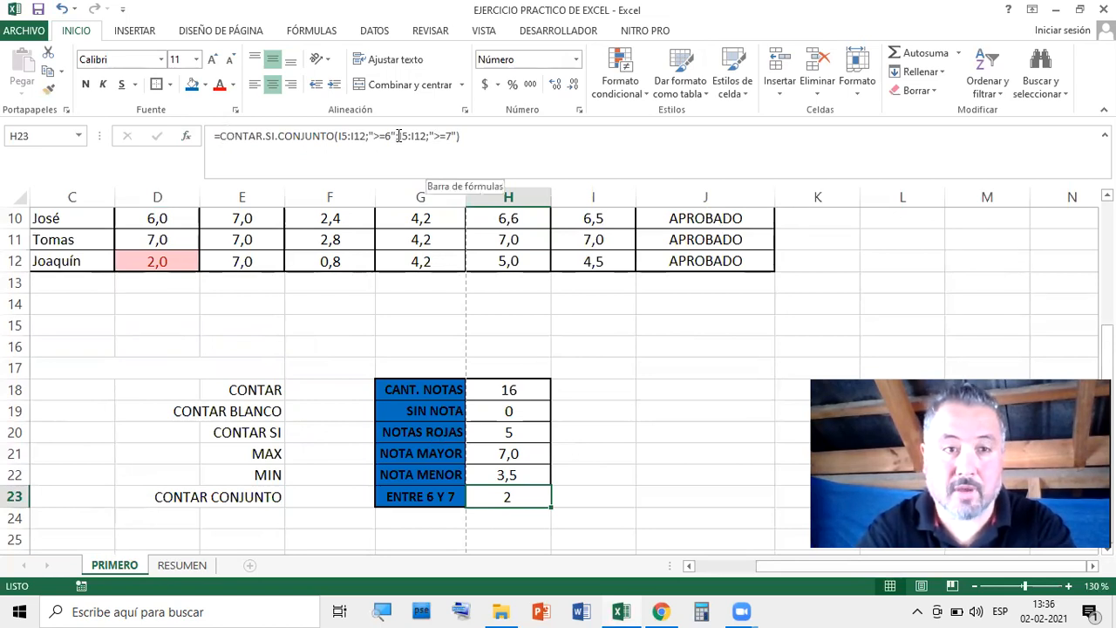
Change the second H23 criterion from >=7 to =7 and accept
click(186, 136)
drag(894, 50, 691, 40)
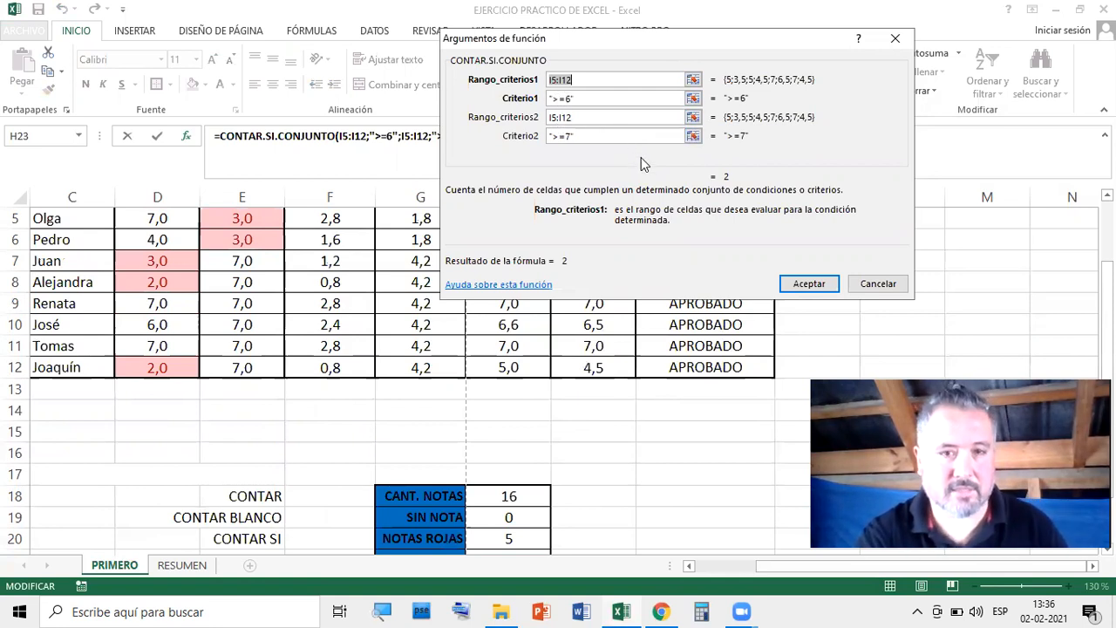
click(557, 138)
key(Delete)
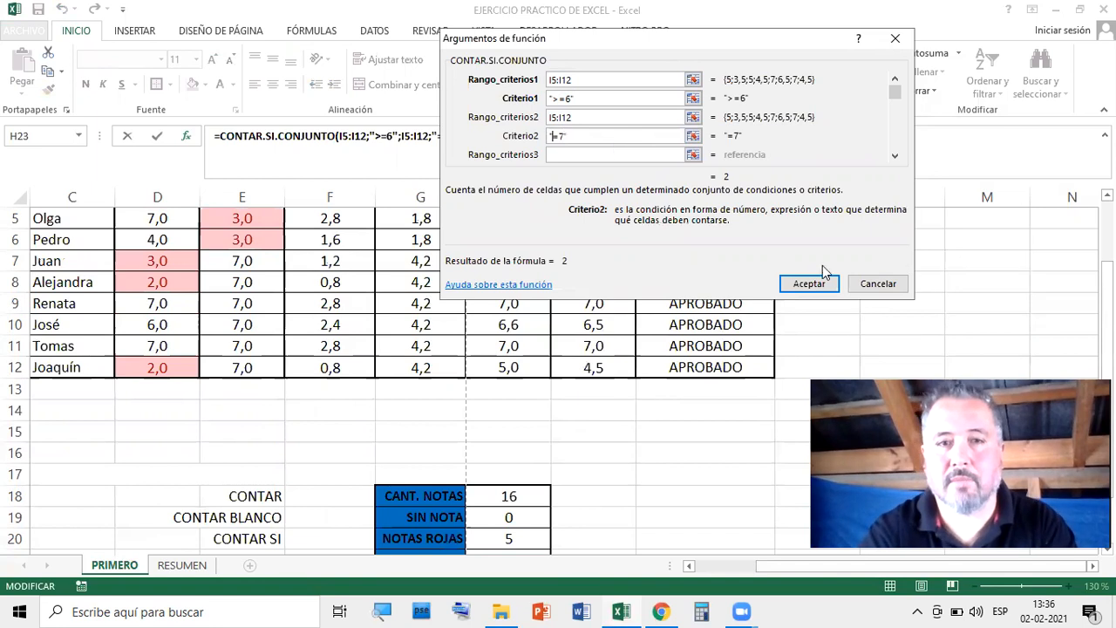
click(808, 283)
Review the PROMEDIO formulas in column I and return to the ENTRE 6 Y 7 cell
scroll(755, 441, down, 1)
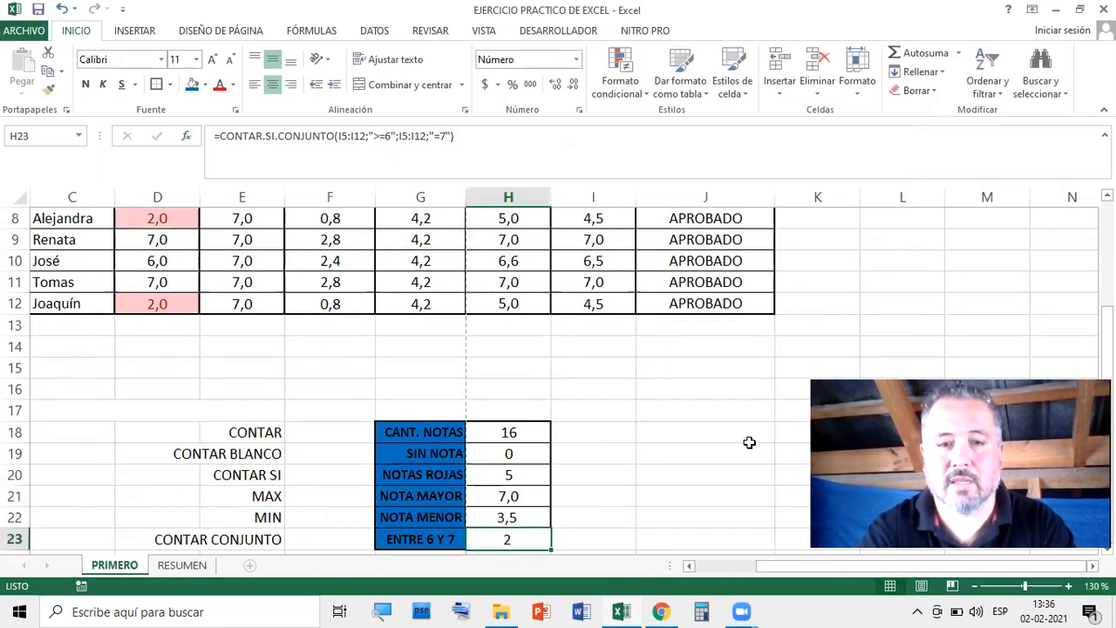
scroll(746, 445, down, 1)
click(683, 458)
key(Left)
key(Left)
key(Down)
scroll(636, 428, up, 2)
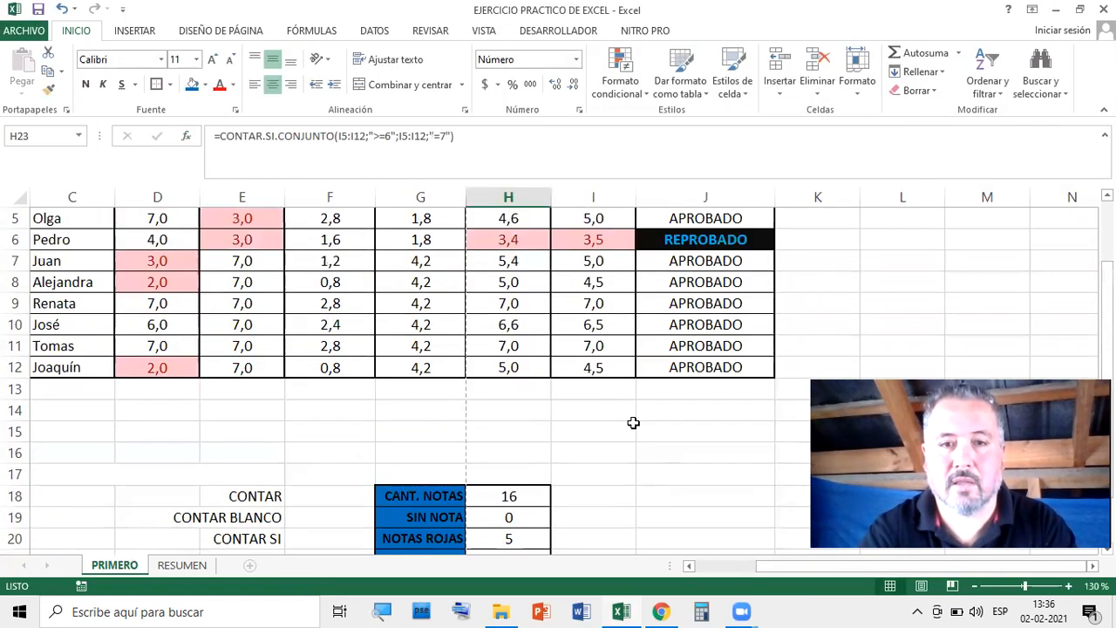
click(607, 305)
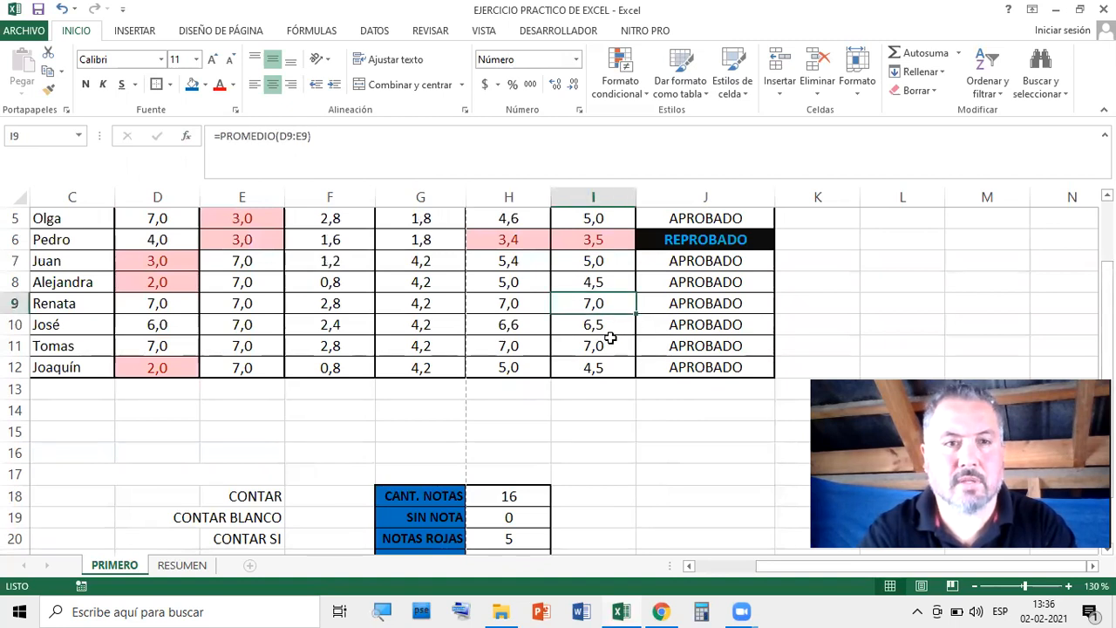
click(613, 346)
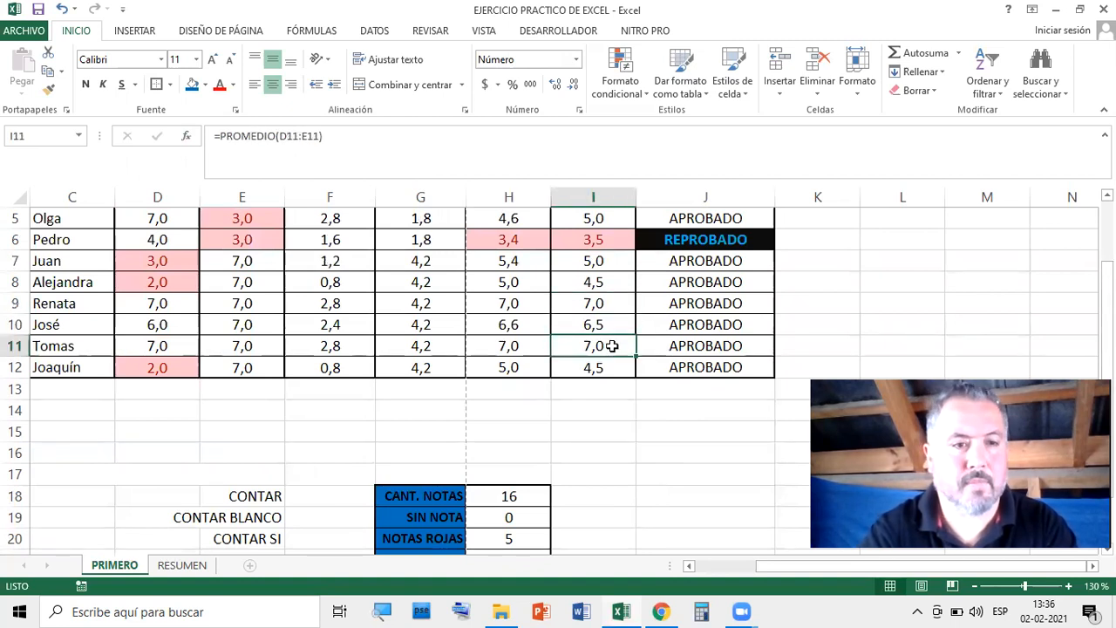
scroll(608, 372, down, 2)
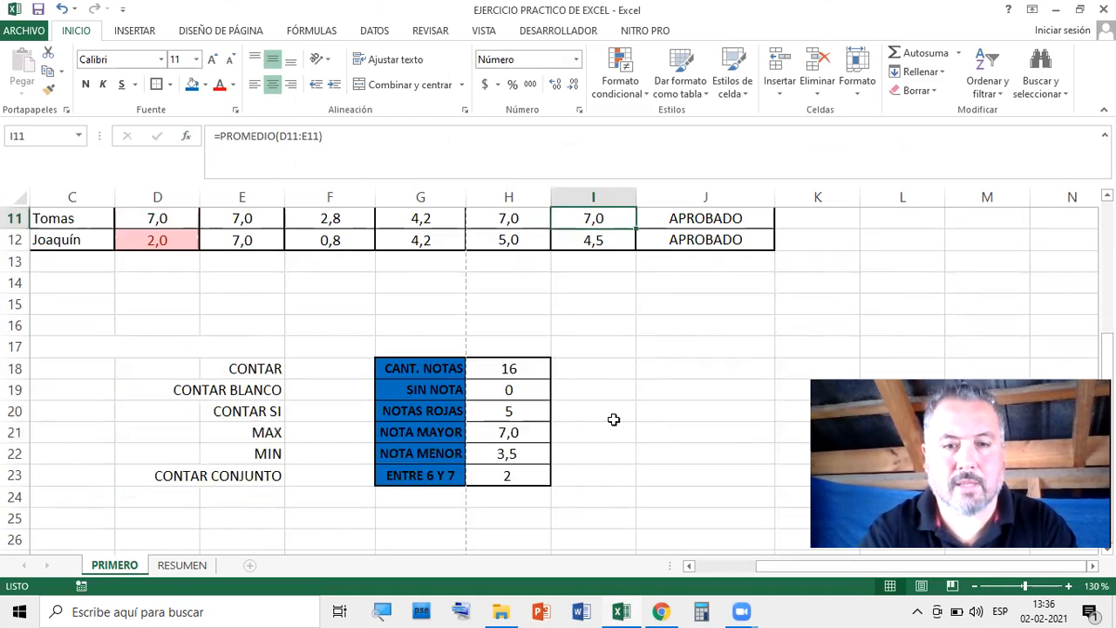
scroll(614, 420, up, 1)
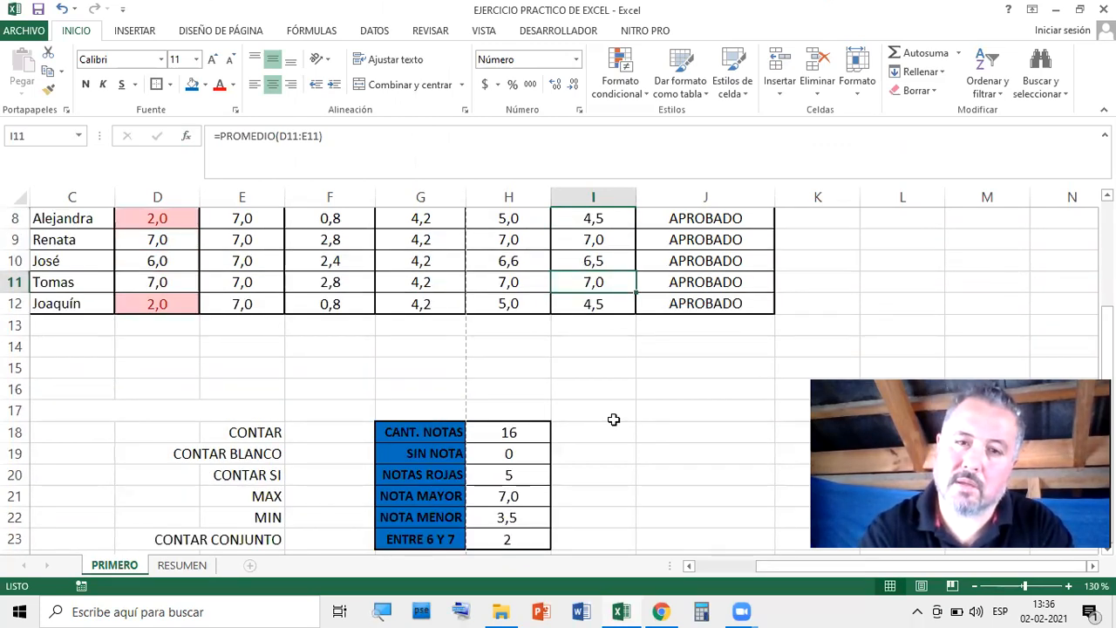
click(528, 540)
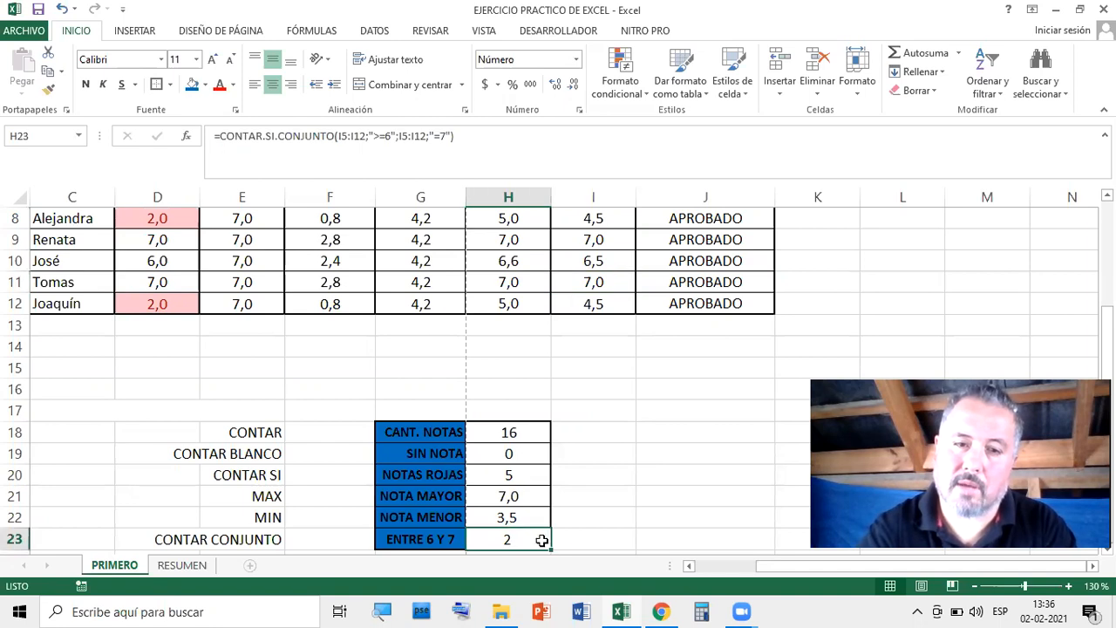
Change H23's first CONTAR.SI.CONJUNTO criterion to ">6"; the count still returns 2
click(186, 136)
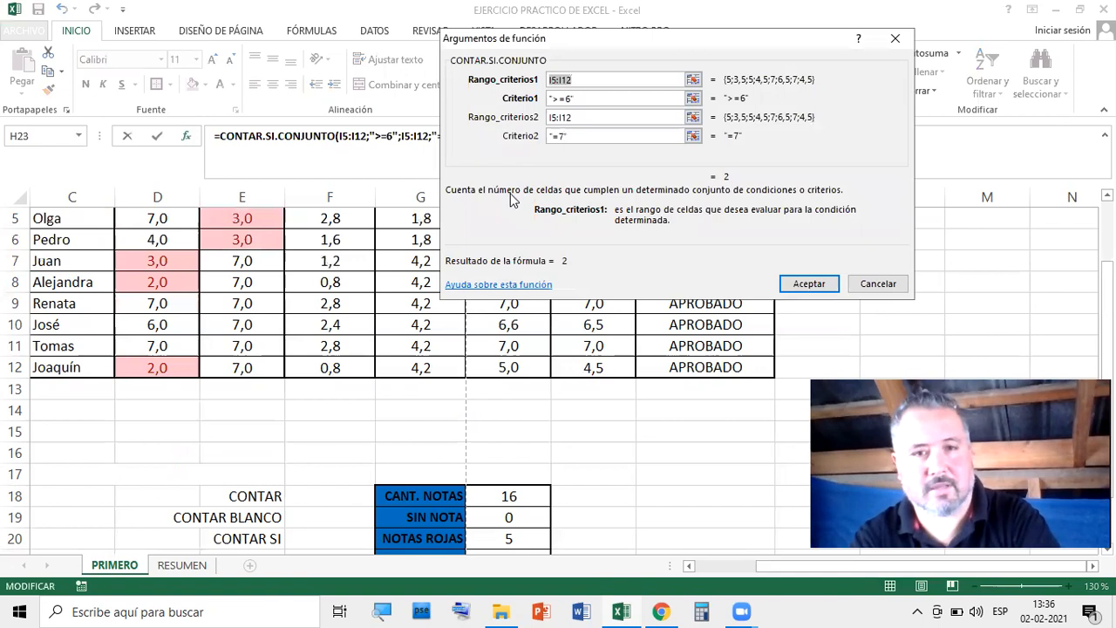
click(601, 100)
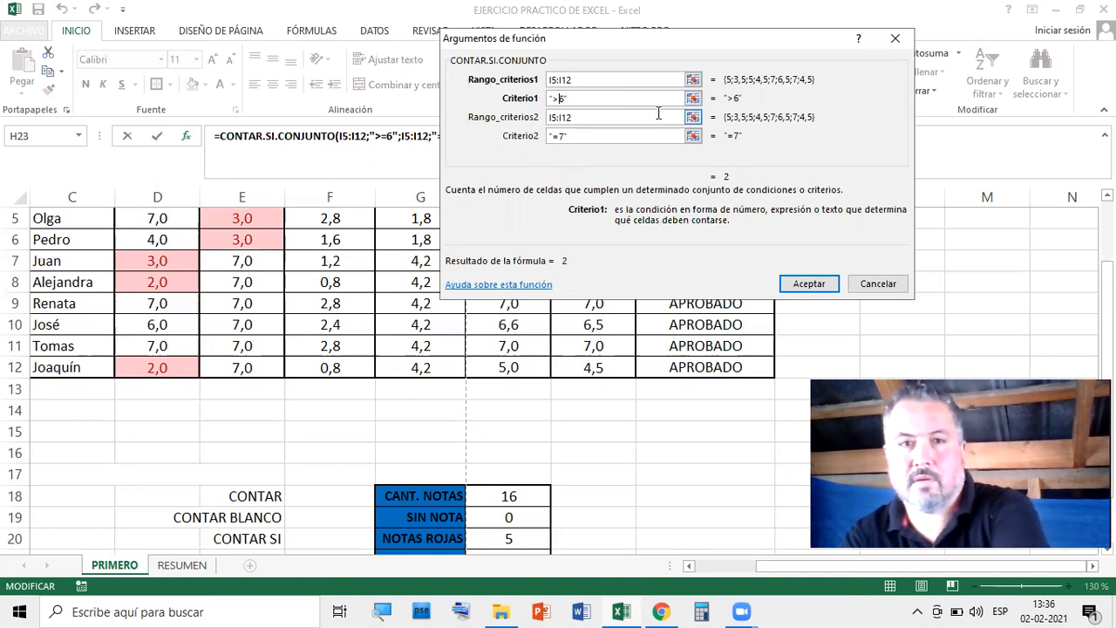
click(809, 283)
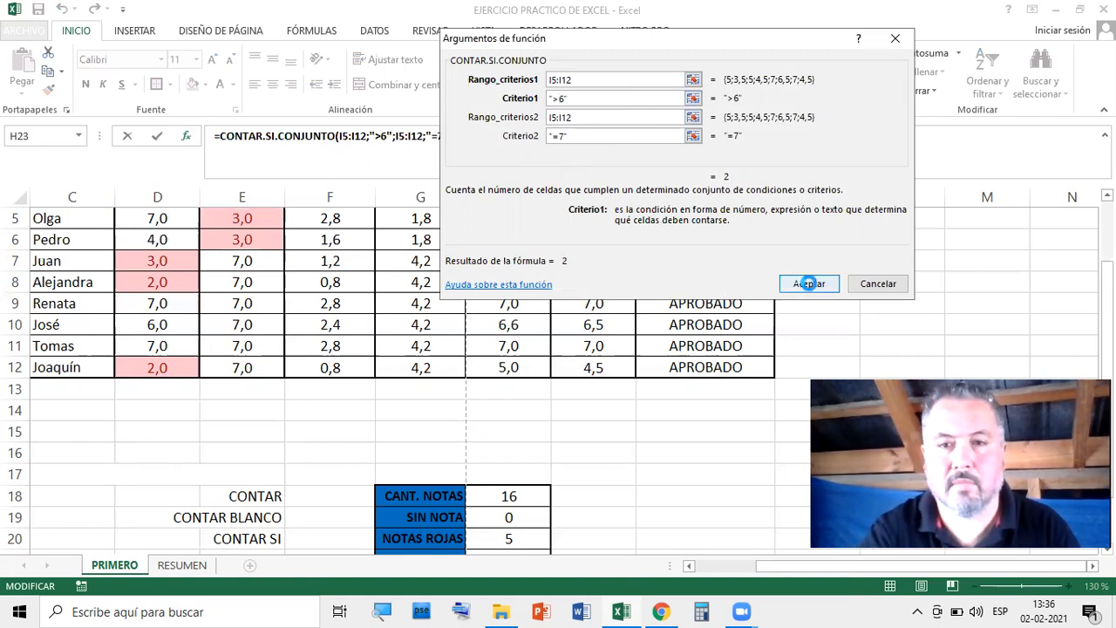
scroll(745, 399, down, 1)
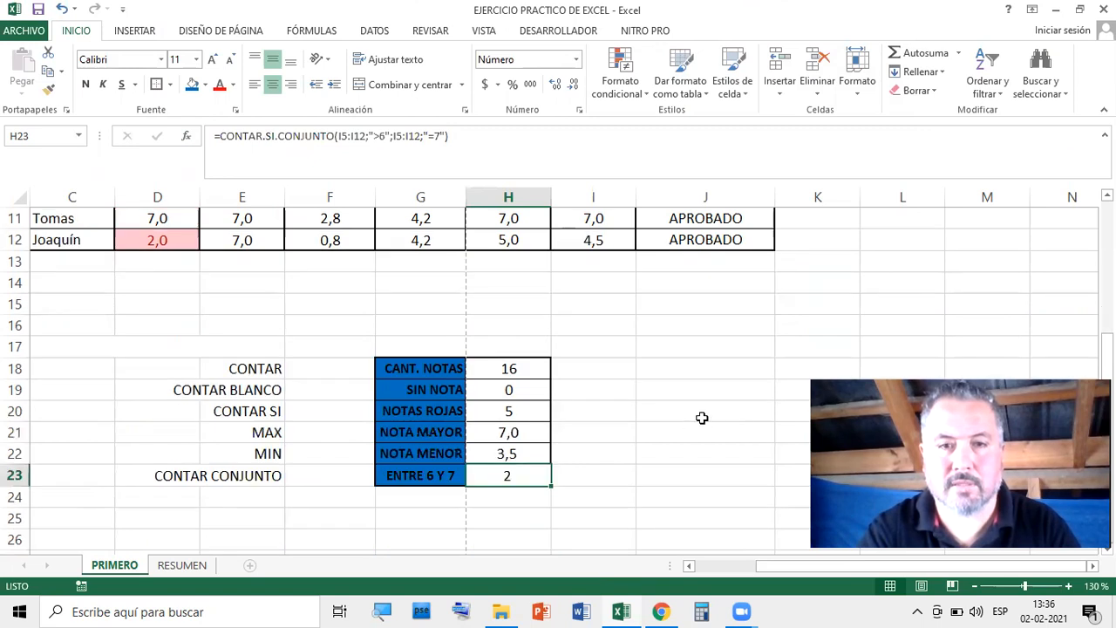
scroll(702, 417, up, 3)
scroll(705, 405, down, 4)
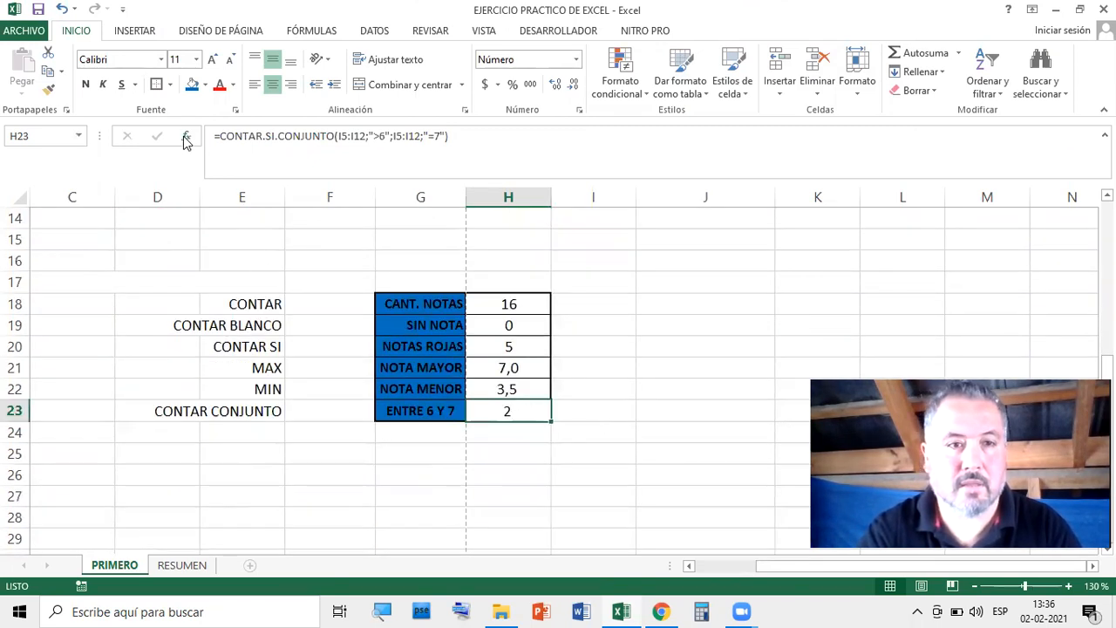
Edit H23's criteria to ">=6" and "<=7" so the count previews 3
click(186, 140)
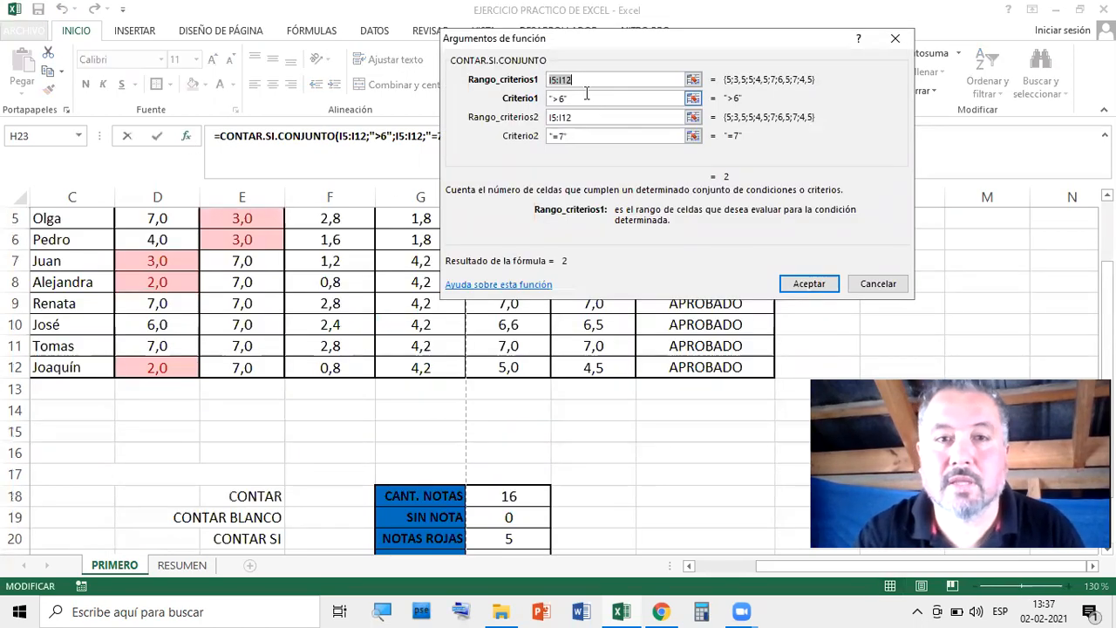
click(559, 99)
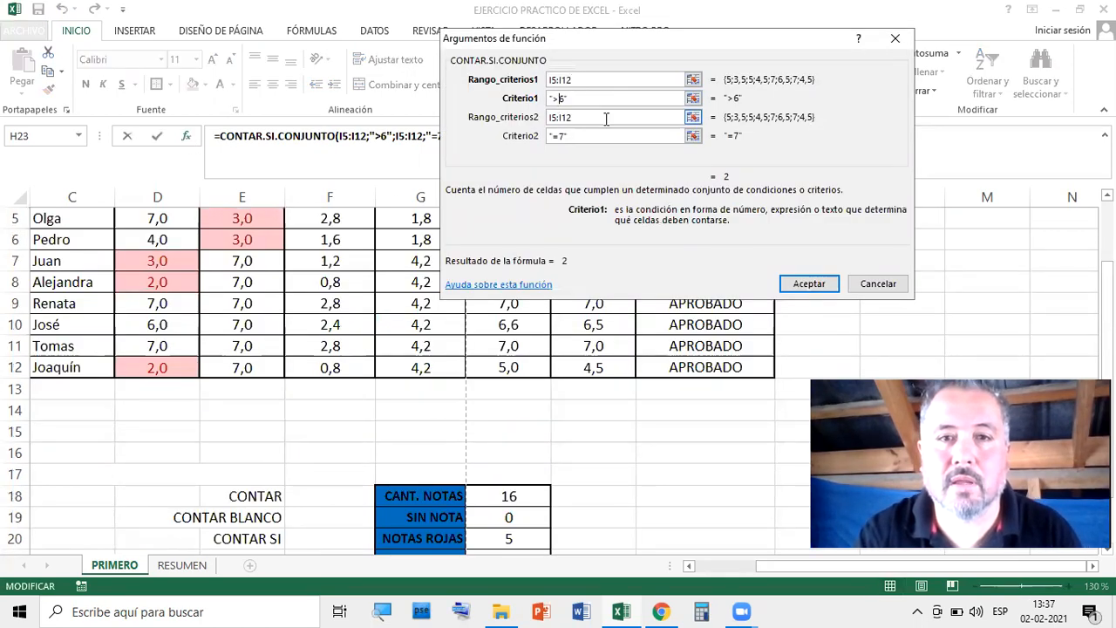
text(=)
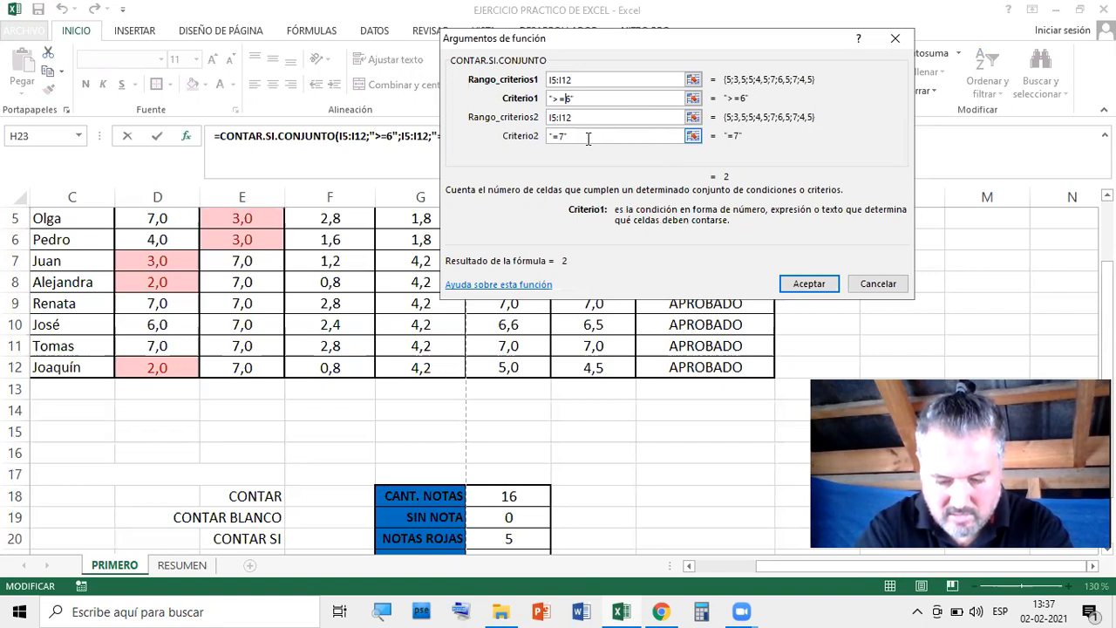
click(575, 138)
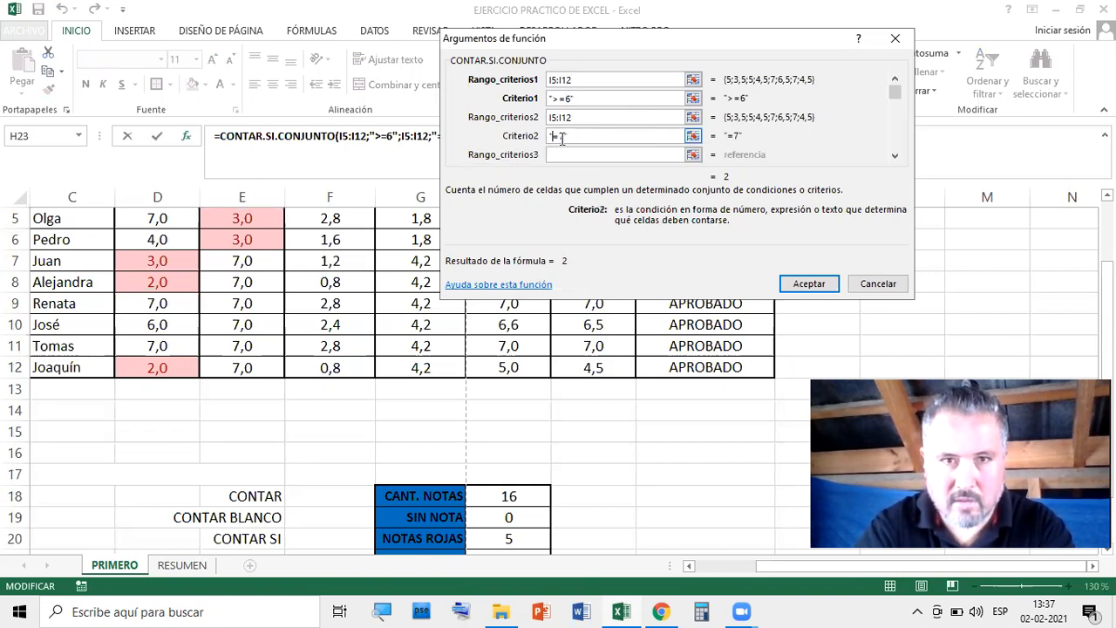
key(Left)
key(Left)
key(Left)
text(<)
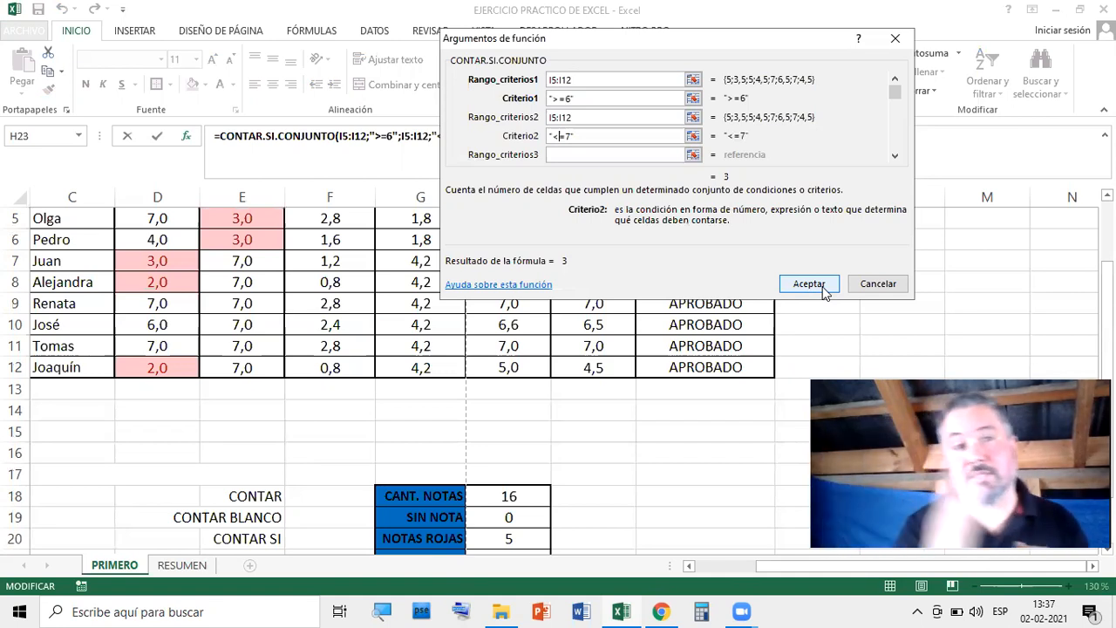
click(808, 283)
scroll(764, 439, down, 2)
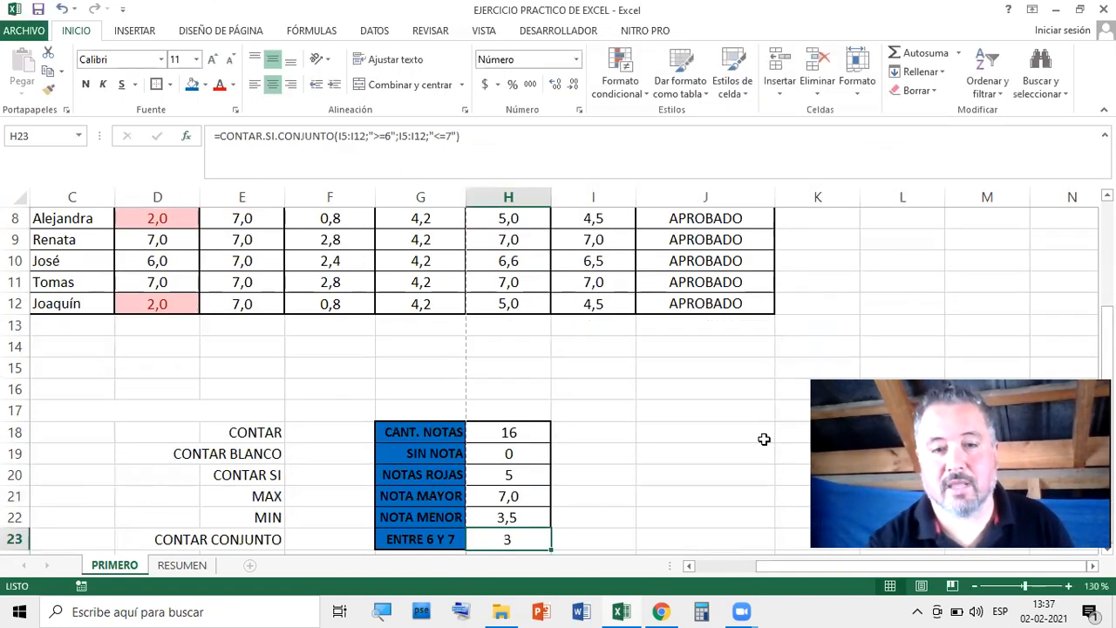
click(625, 441)
key(Down)
key(Left)
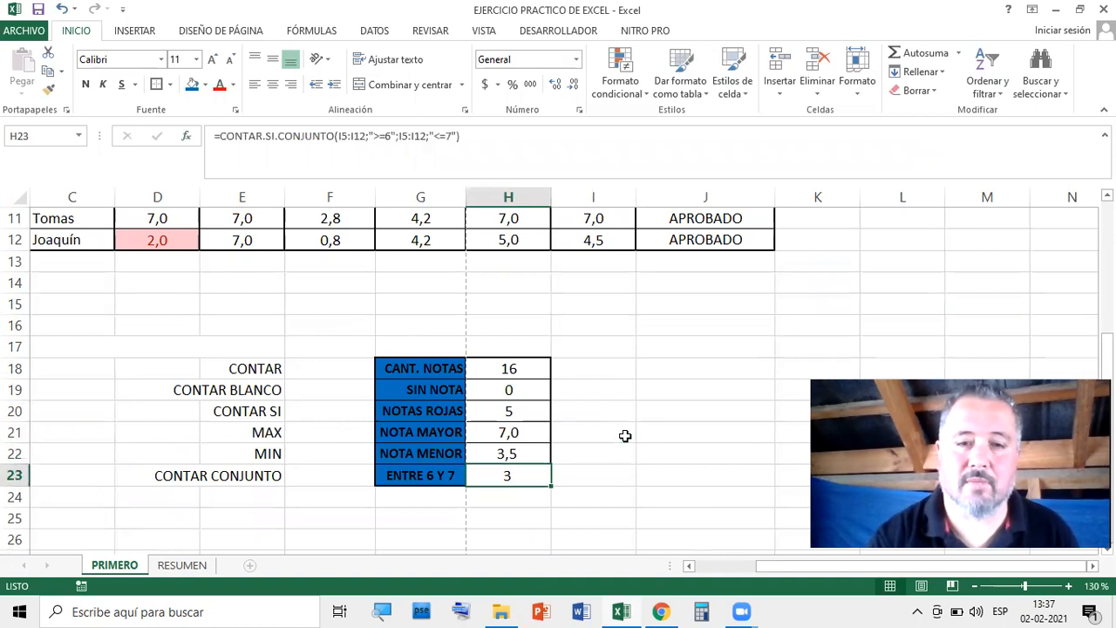
scroll(688, 406, up, 2)
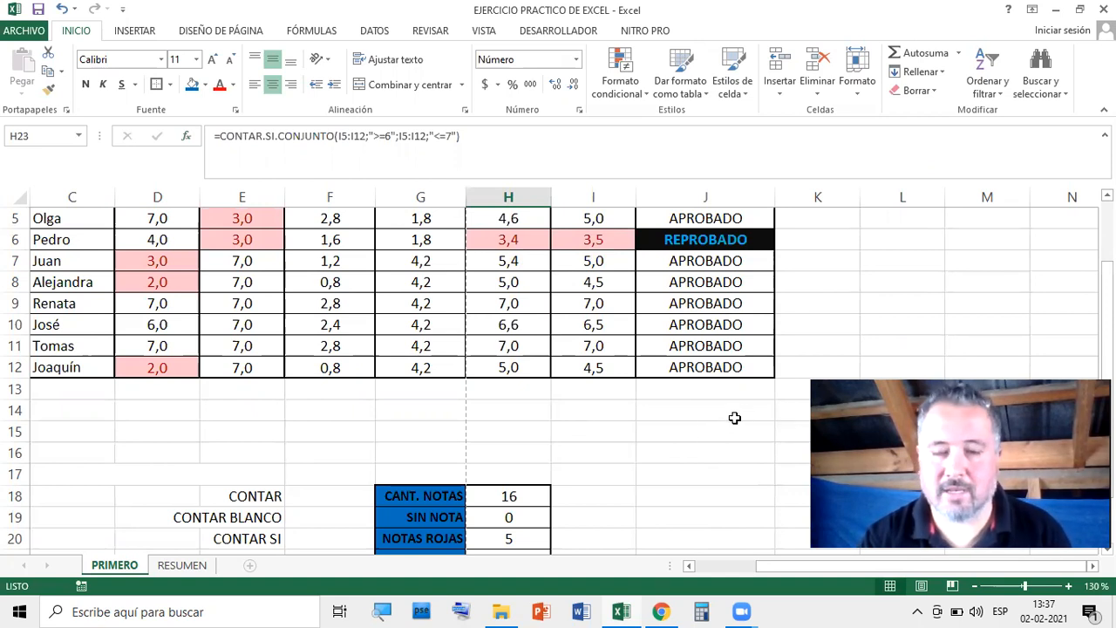
scroll(716, 432, down, 1)
scroll(706, 436, down, 1)
scroll(704, 437, up, 1)
scroll(705, 437, down, 1)
scroll(620, 424, up, 3)
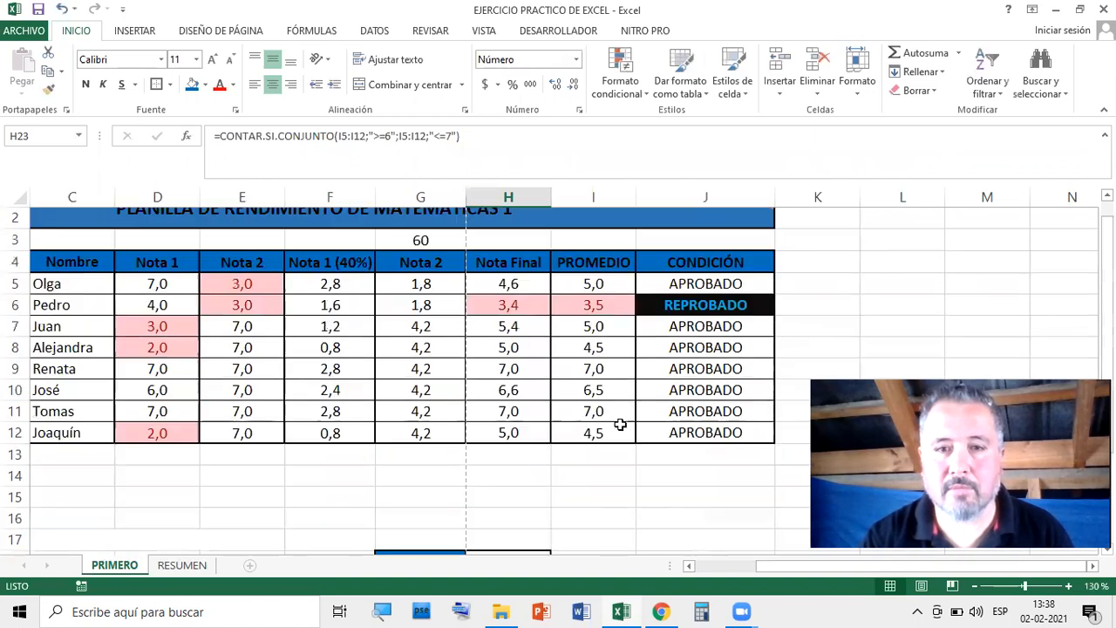
scroll(606, 407, down, 4)
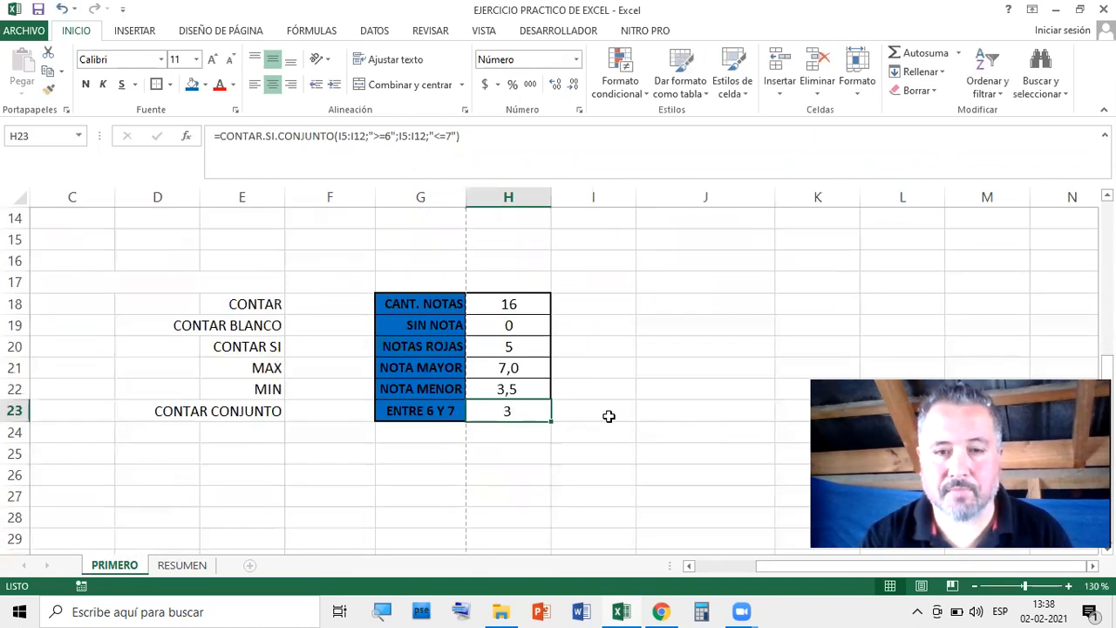
double_click(511, 411)
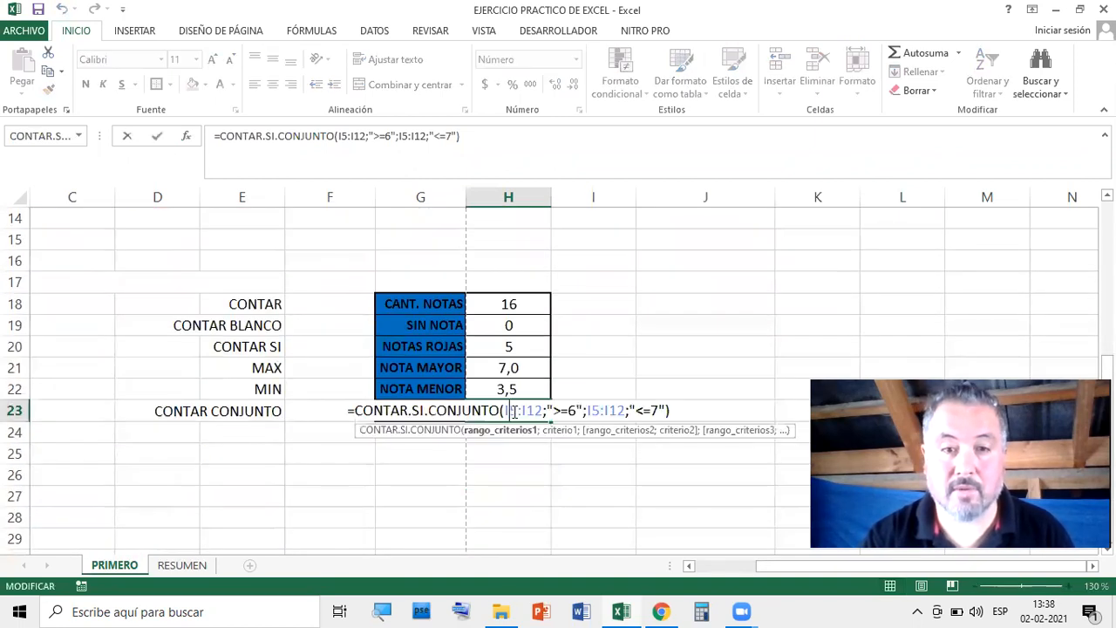
click(186, 136)
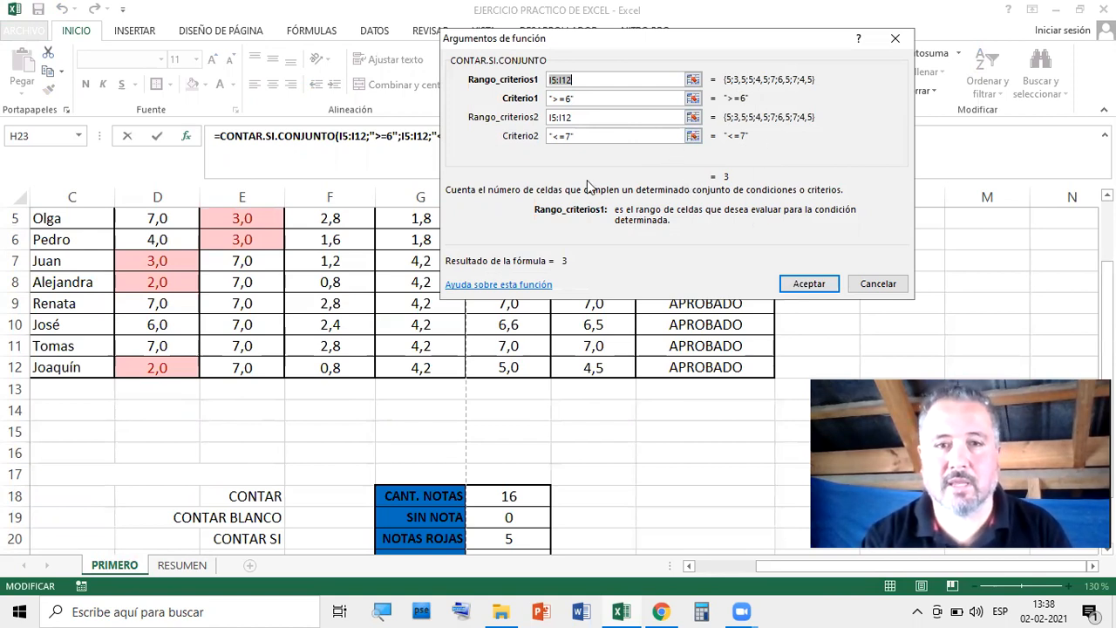
click(821, 286)
scroll(689, 398, down, 4)
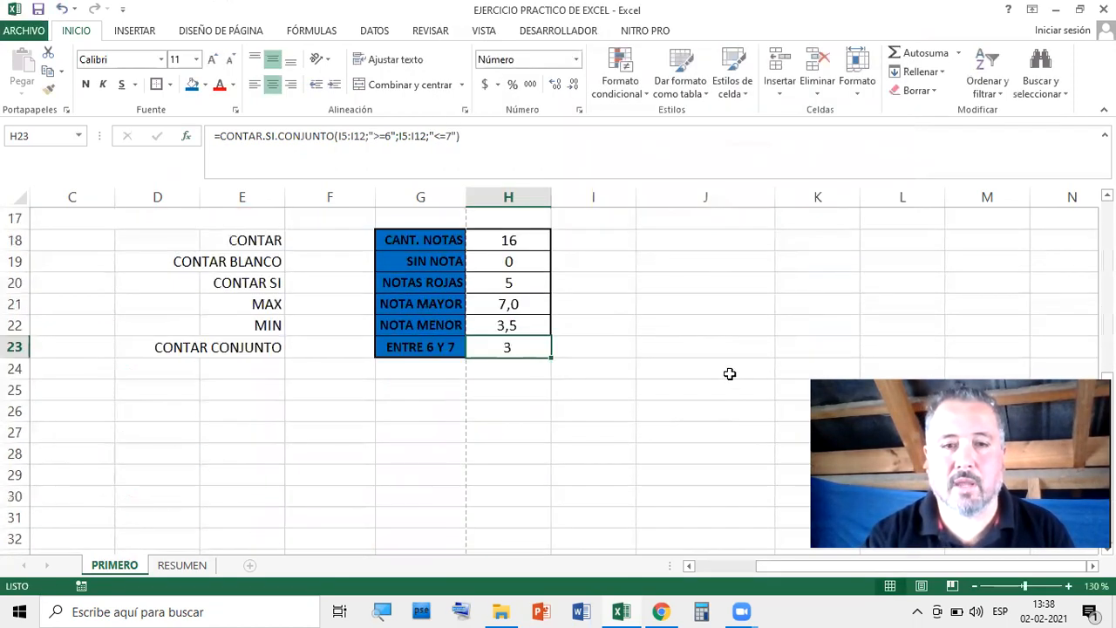
click(730, 374)
scroll(646, 340, up, 2)
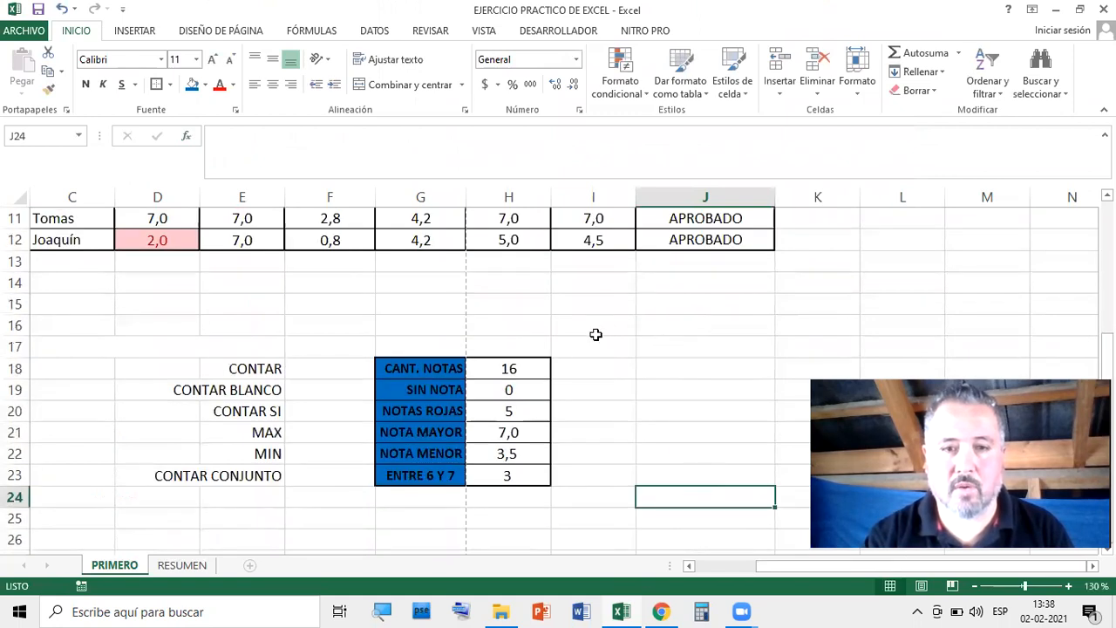
key(Left)
key(Left)
key(Up)
scroll(668, 389, down, 1)
scroll(666, 389, up, 2)
scroll(665, 390, down, 1)
scroll(645, 401, down, 1)
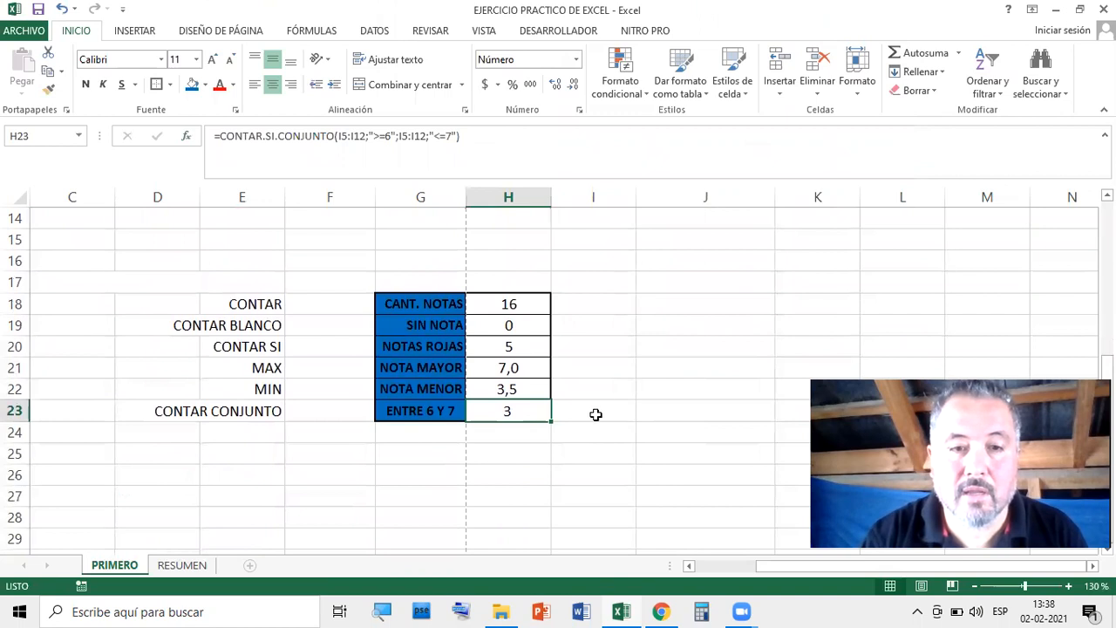
scroll(672, 392, up, 2)
scroll(689, 395, up, 2)
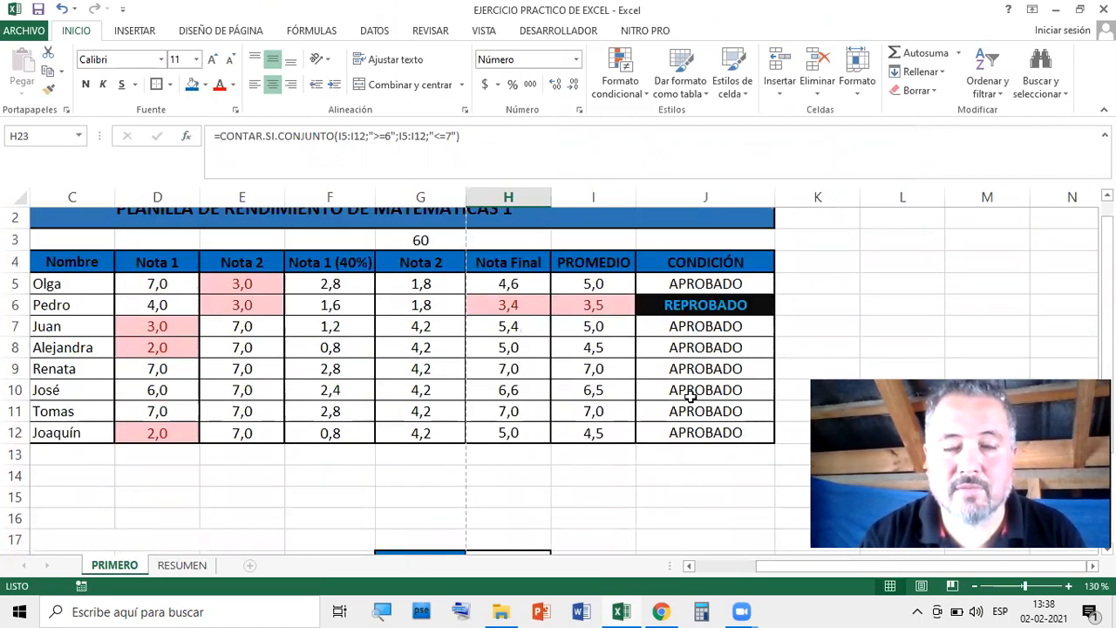
scroll(637, 422, down, 4)
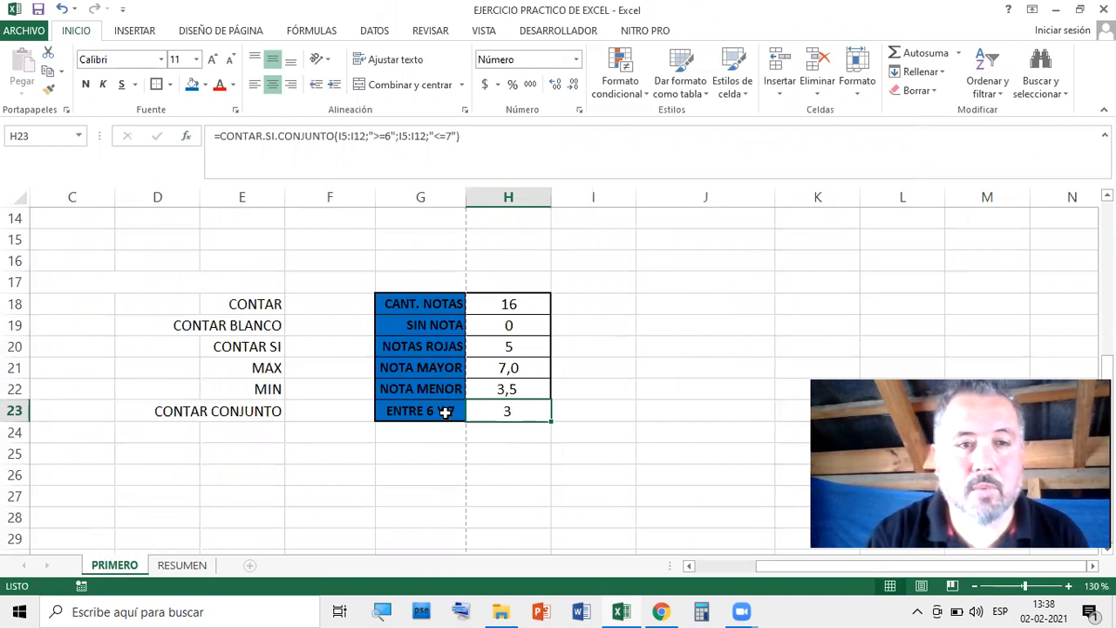
click(689, 401)
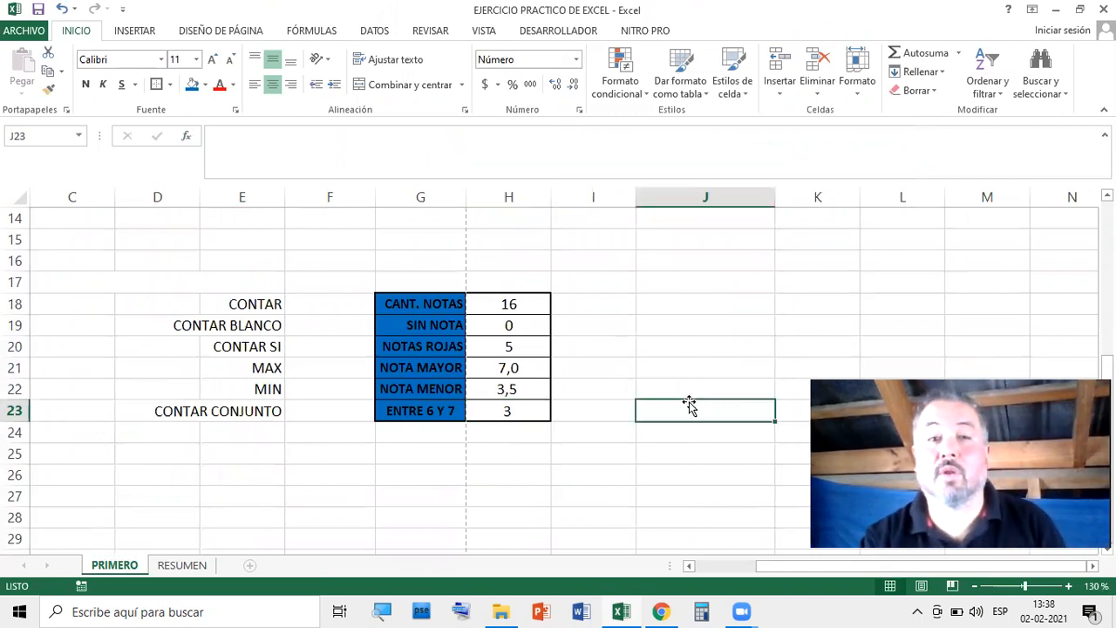
scroll(639, 417, down, 3)
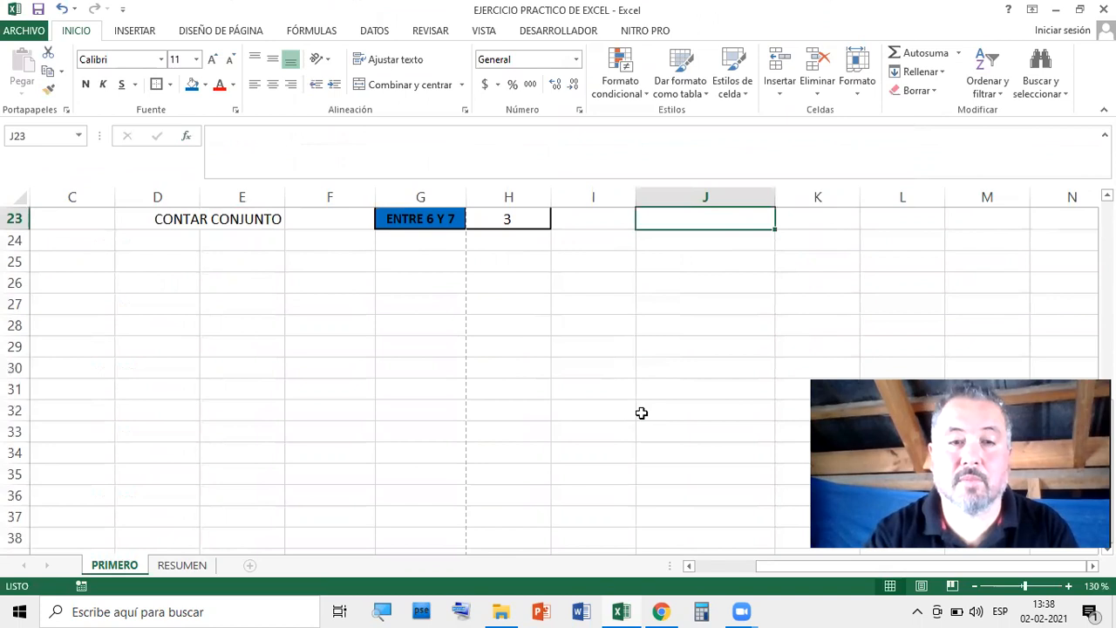
scroll(639, 417, up, 6)
scroll(725, 367, down, 4)
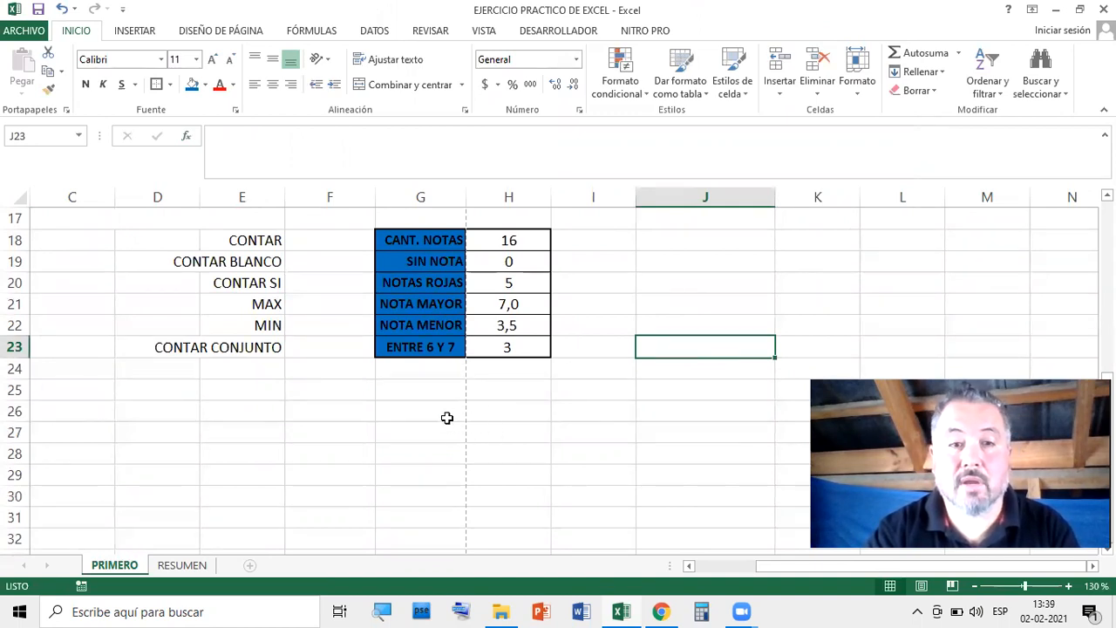
click(505, 391)
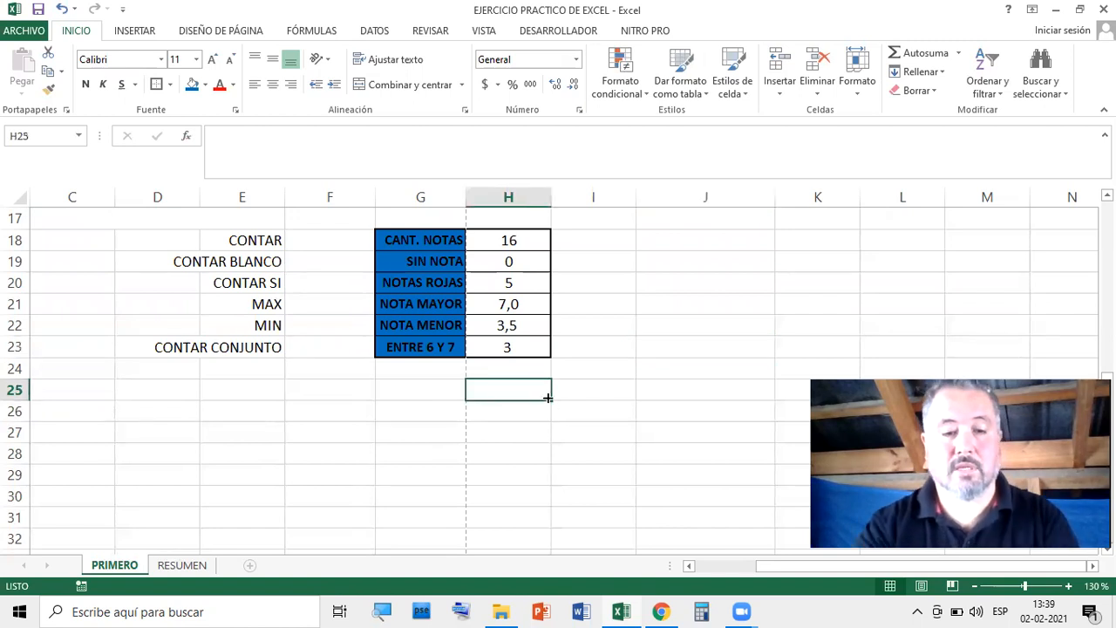
Enter =CONTAR.SI(I5:I12;7) in H25 to count PROMEDIO grades equal to 7
click(186, 138)
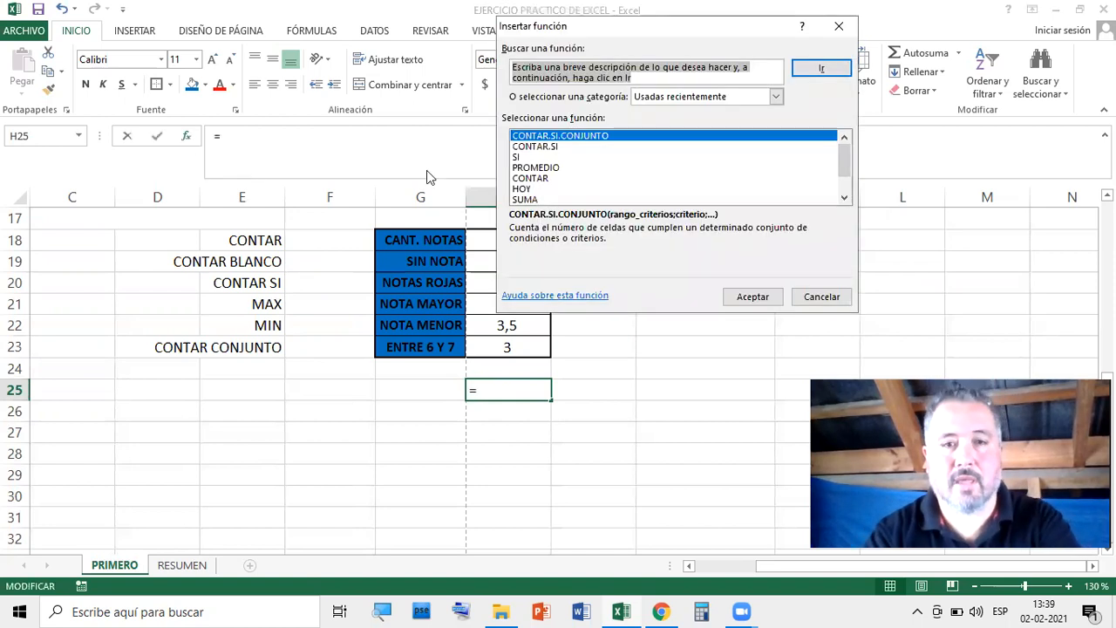
click(541, 150)
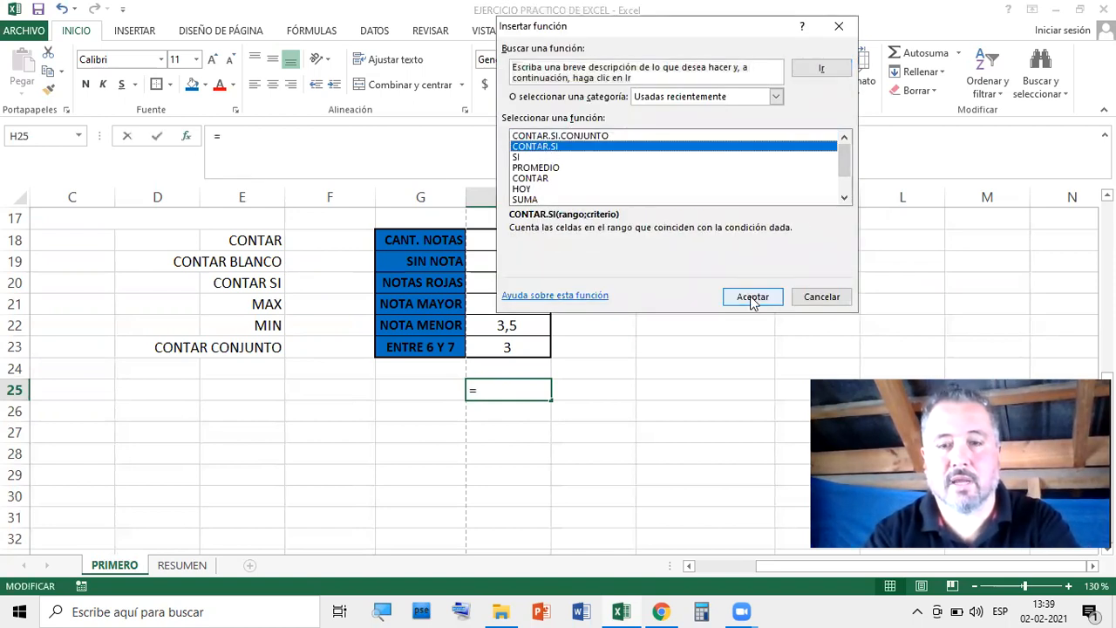
click(751, 295)
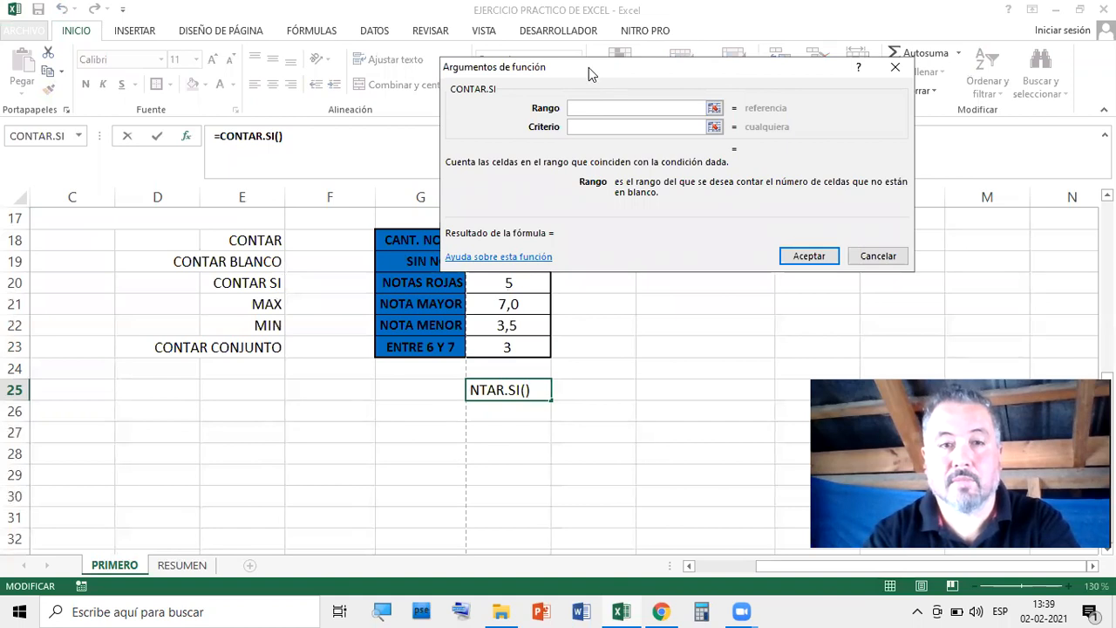
drag(583, 70, 675, 68)
scroll(401, 261, up, 6)
drag(590, 303, 593, 454)
click(675, 125)
text(7)
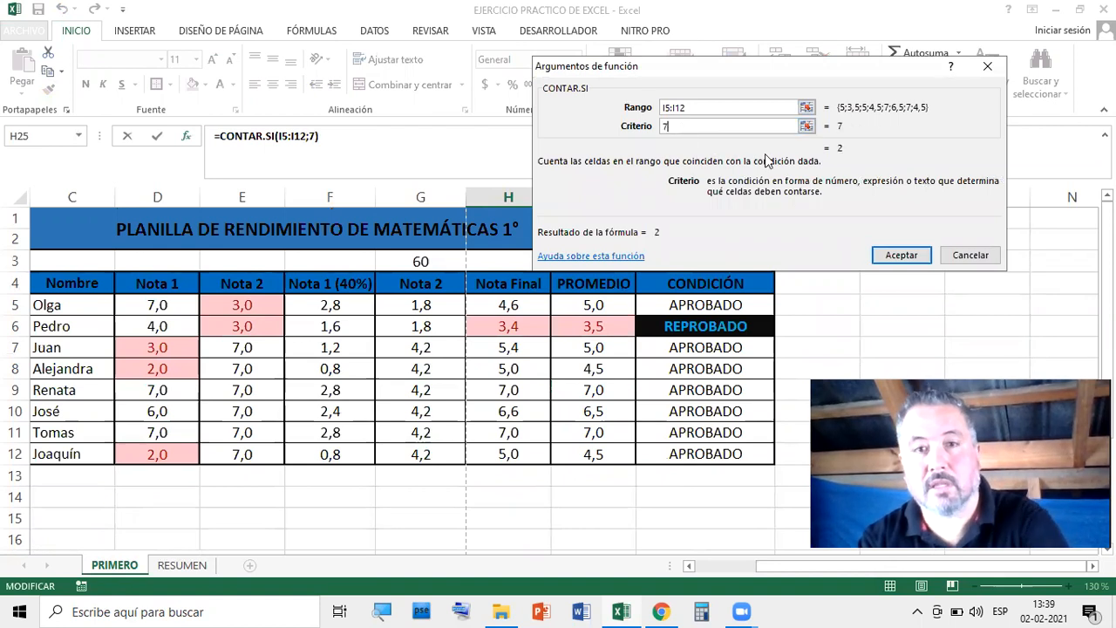
click(902, 256)
scroll(895, 309, down, 2)
click(671, 426)
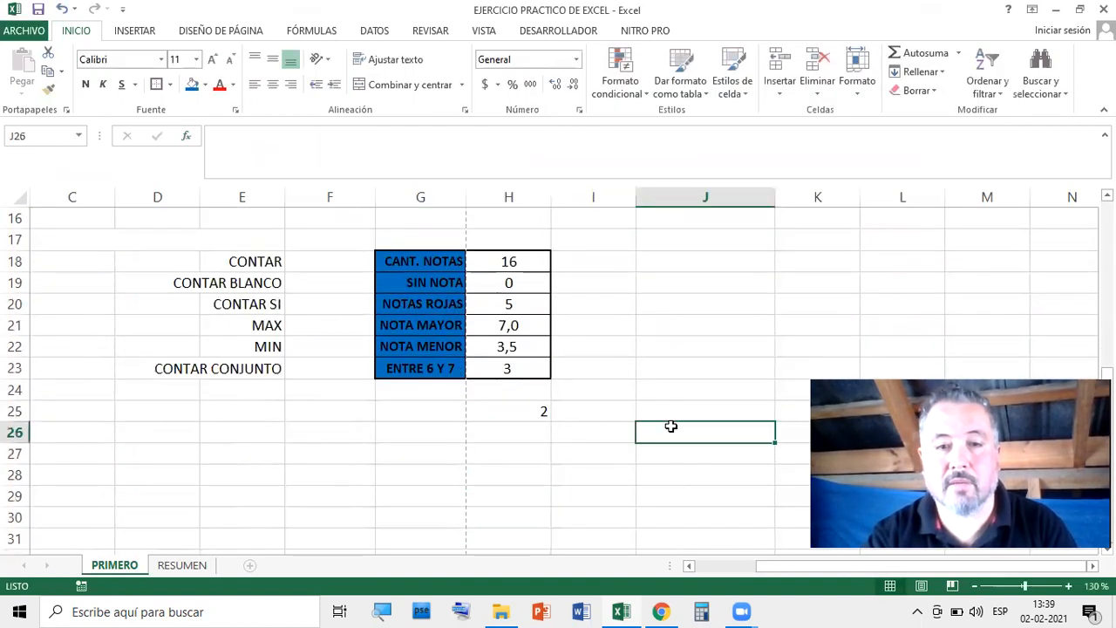
Center the count in H25 and enter the label NOTAS 7 in G25
click(514, 412)
click(273, 85)
click(429, 410)
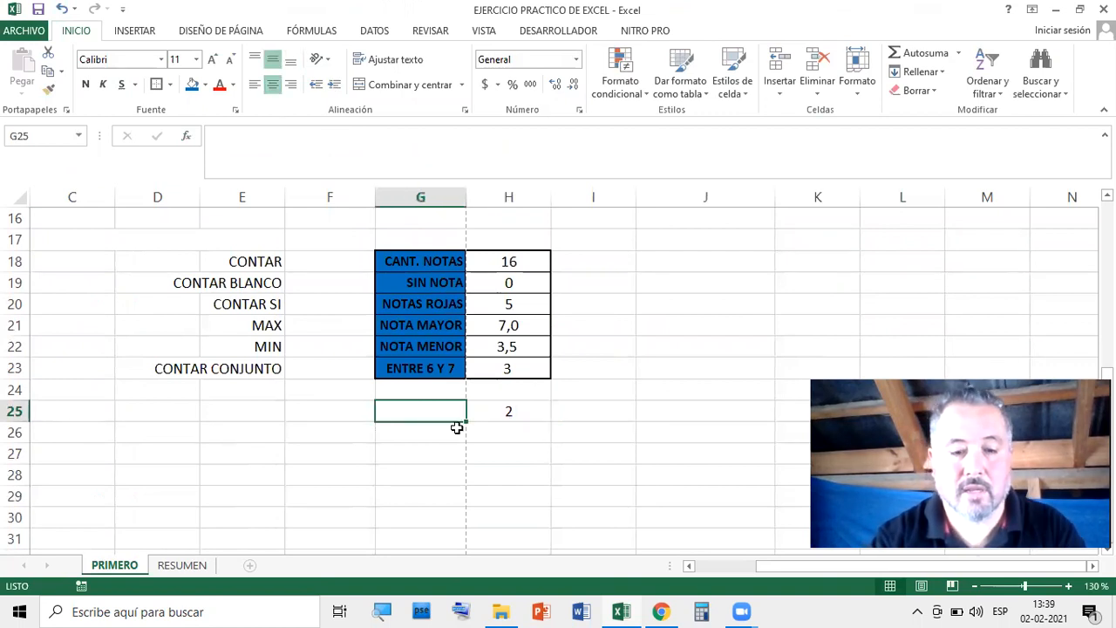
text(NOTAS)
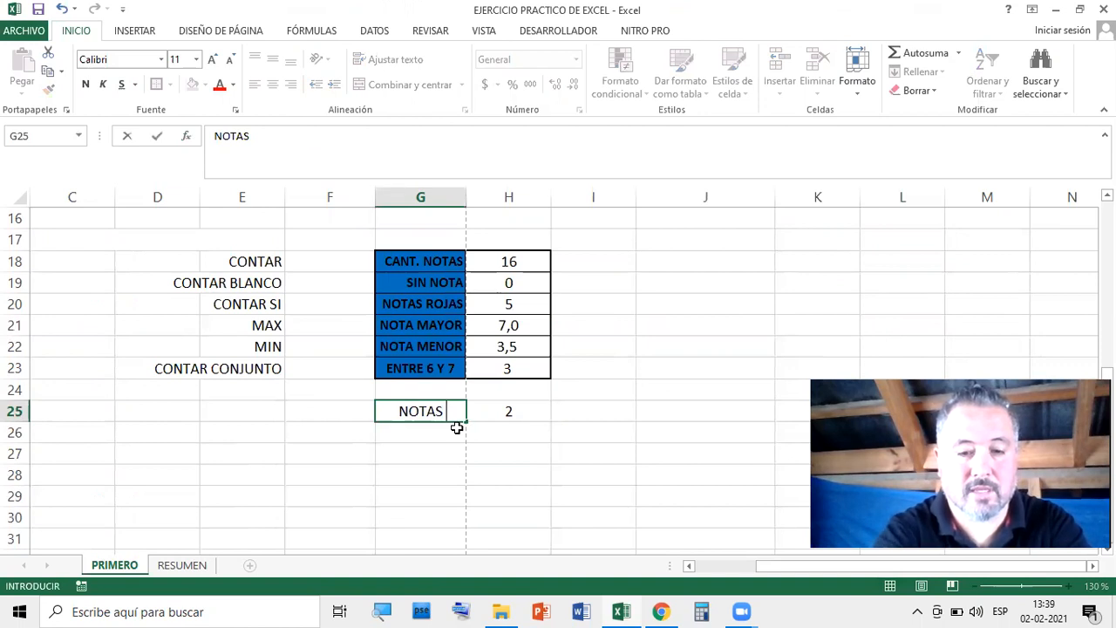
text( 7)
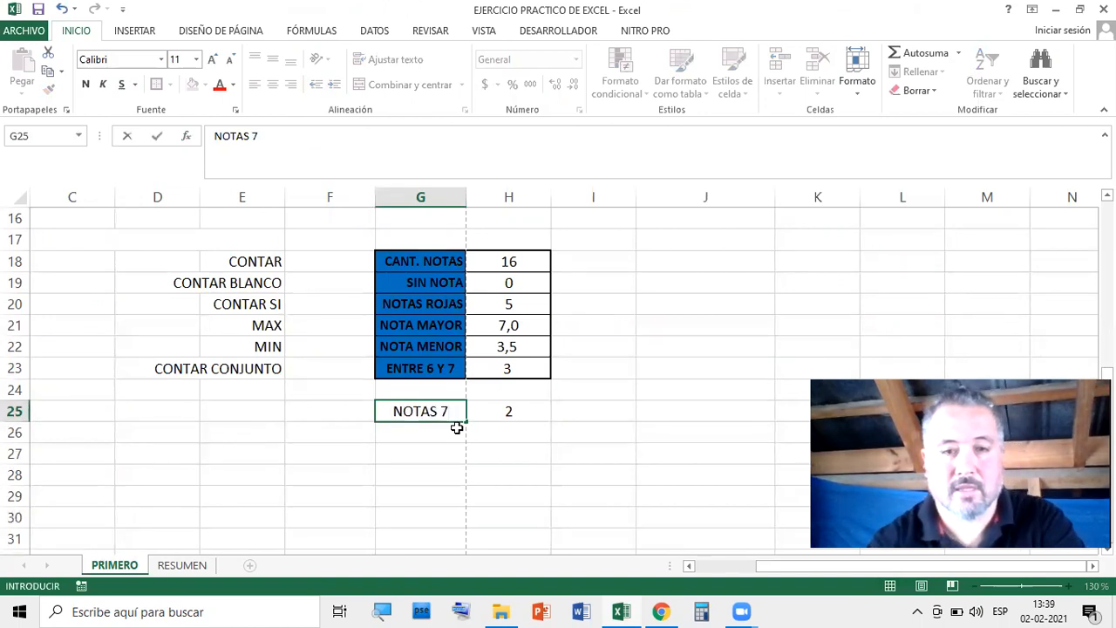
click(622, 434)
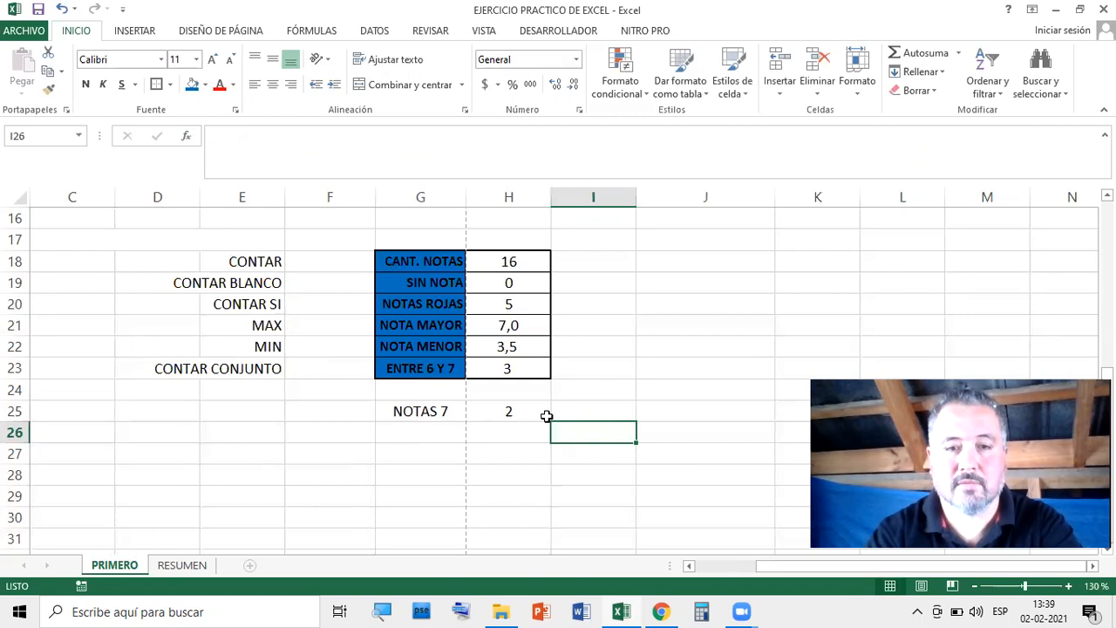
Give G25:H25 all borders plus a thick outer box border
drag(433, 412, 499, 407)
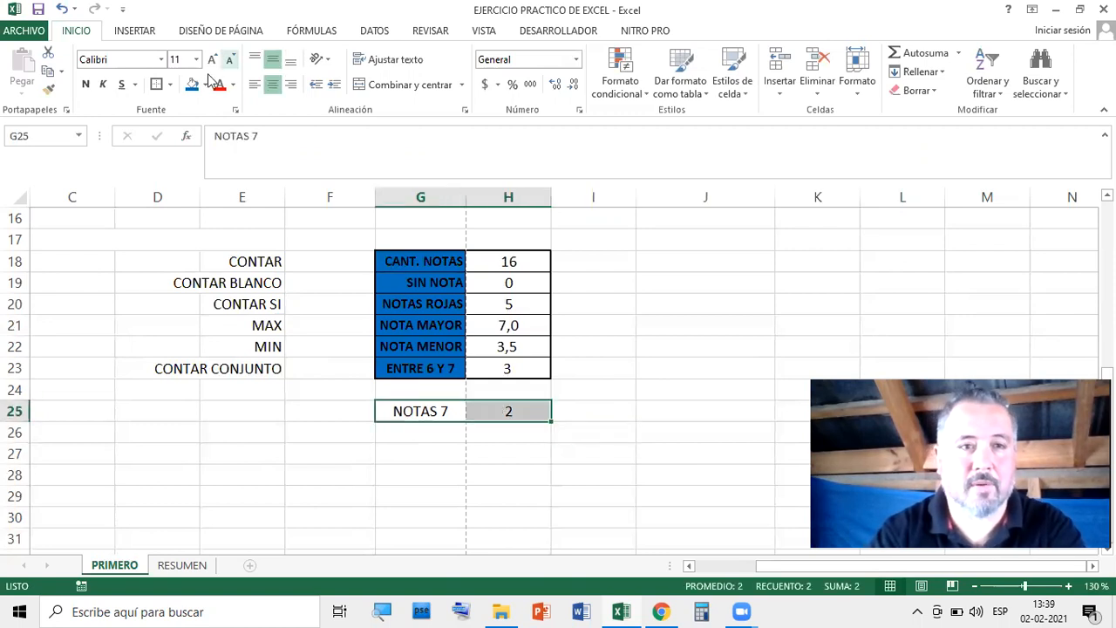
click(169, 84)
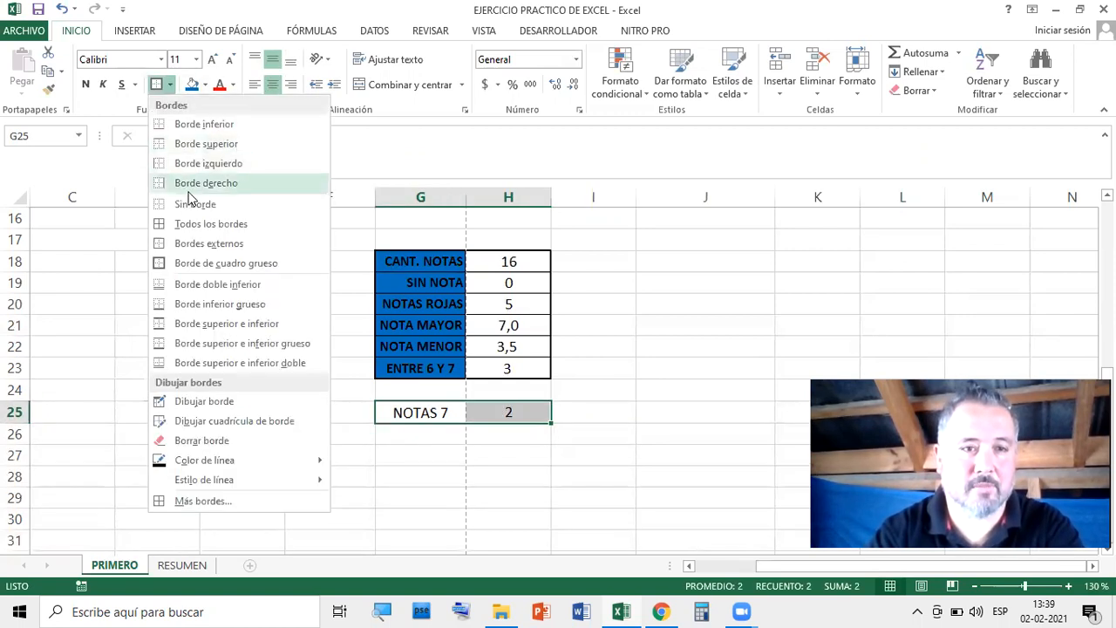
click(194, 228)
click(169, 85)
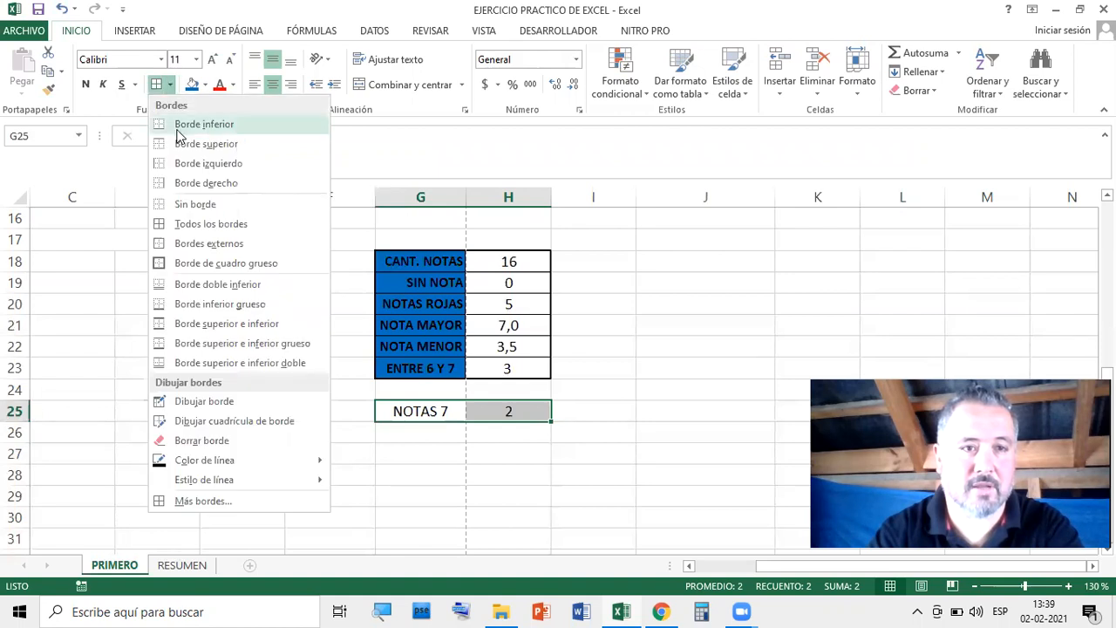
click(184, 263)
click(700, 366)
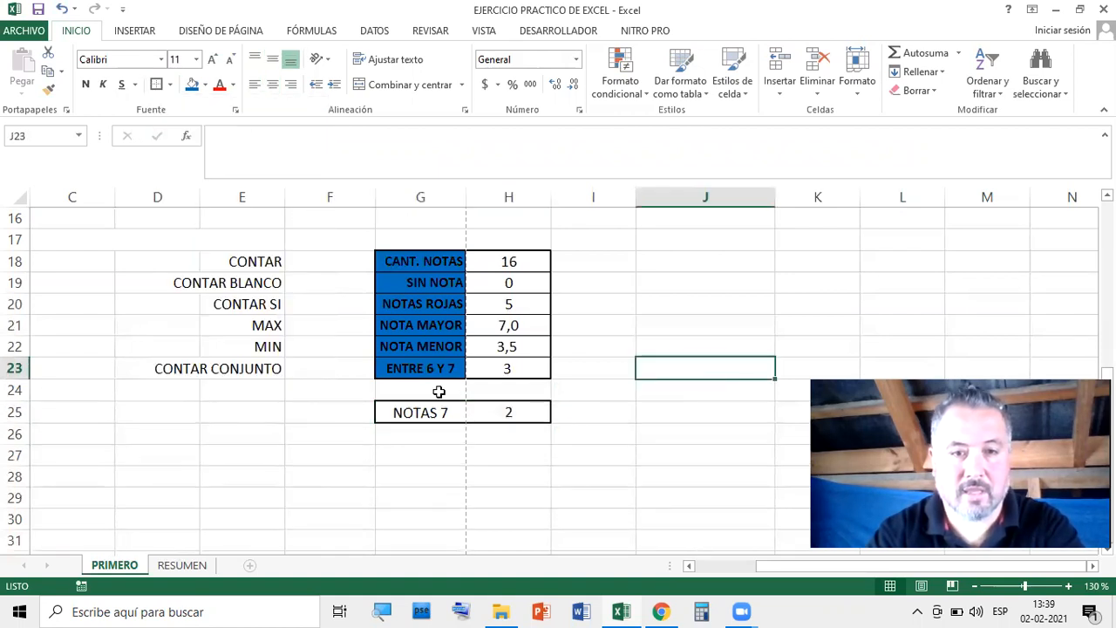
Copy the ENTRE 6 Y 7 label's blue bold format onto NOTAS 7 with Format Painter
click(417, 371)
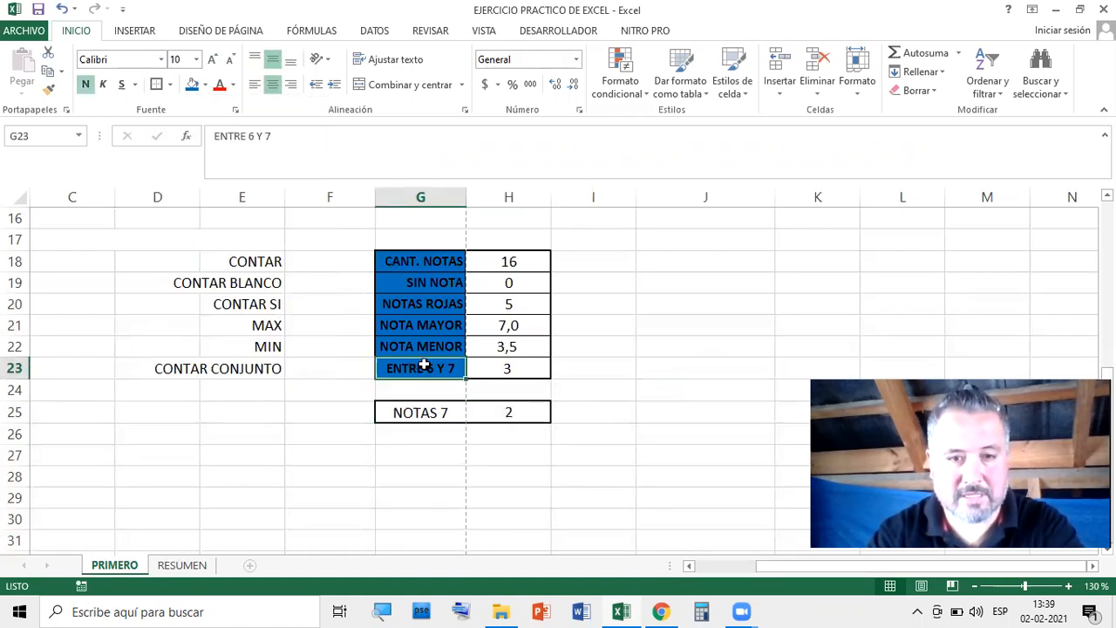
click(49, 91)
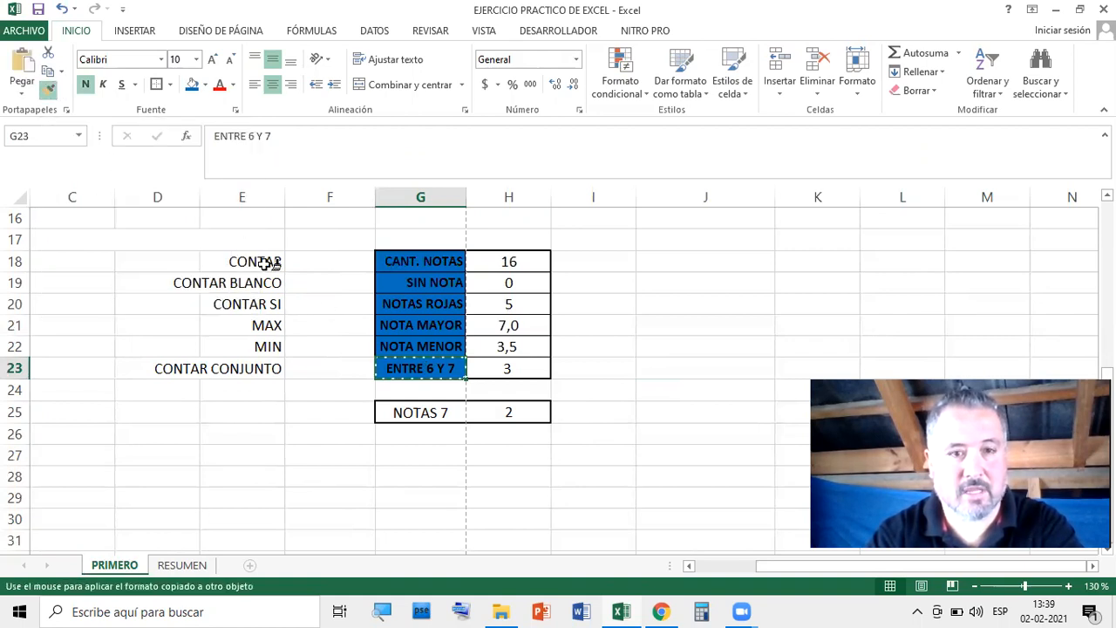
click(409, 407)
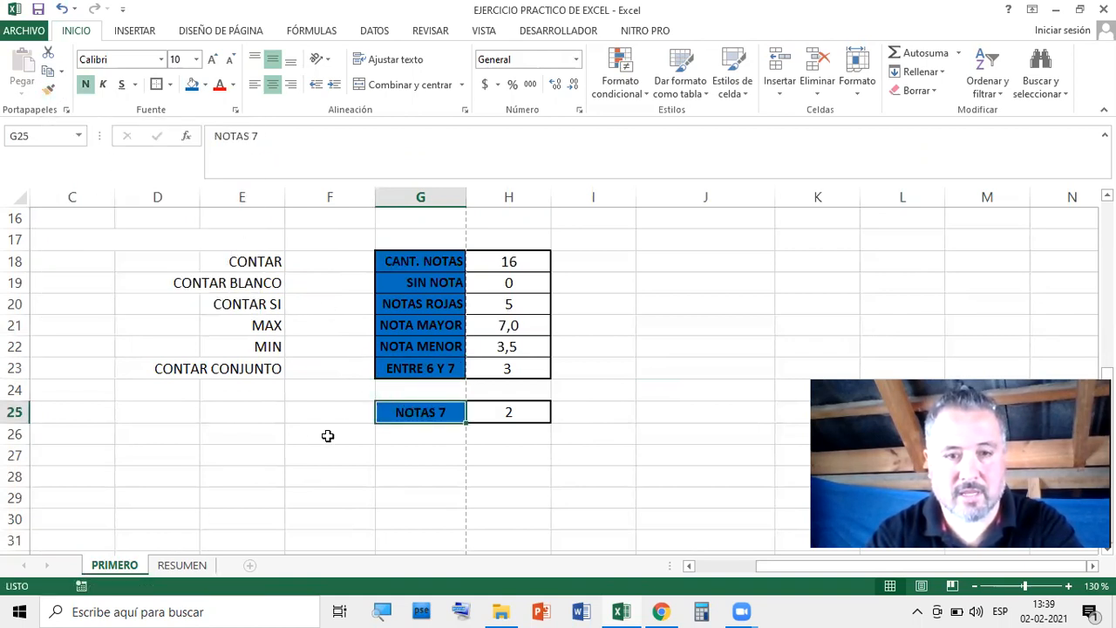
click(708, 381)
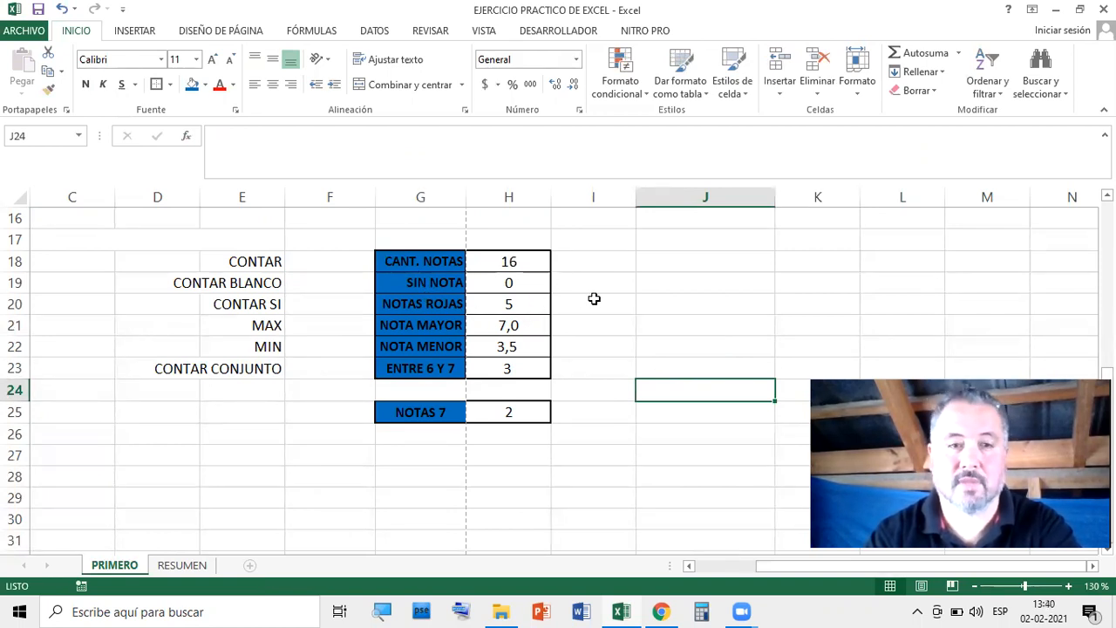
scroll(628, 297, up, 5)
scroll(828, 275, down, 3)
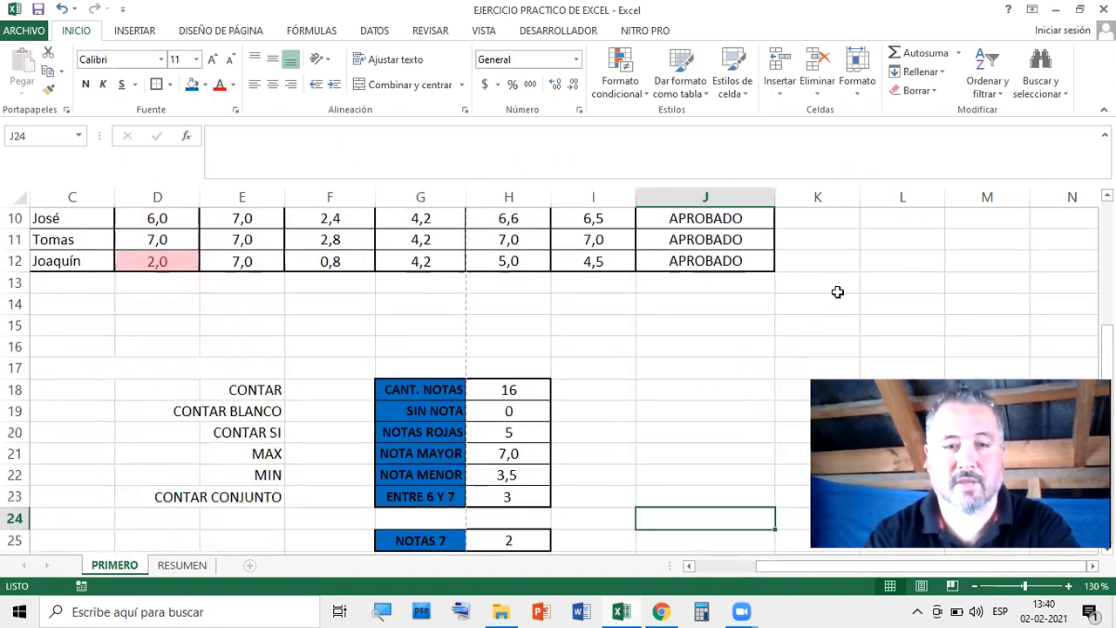
scroll(828, 296, down, 2)
scroll(817, 309, up, 3)
scroll(803, 331, down, 2)
click(780, 344)
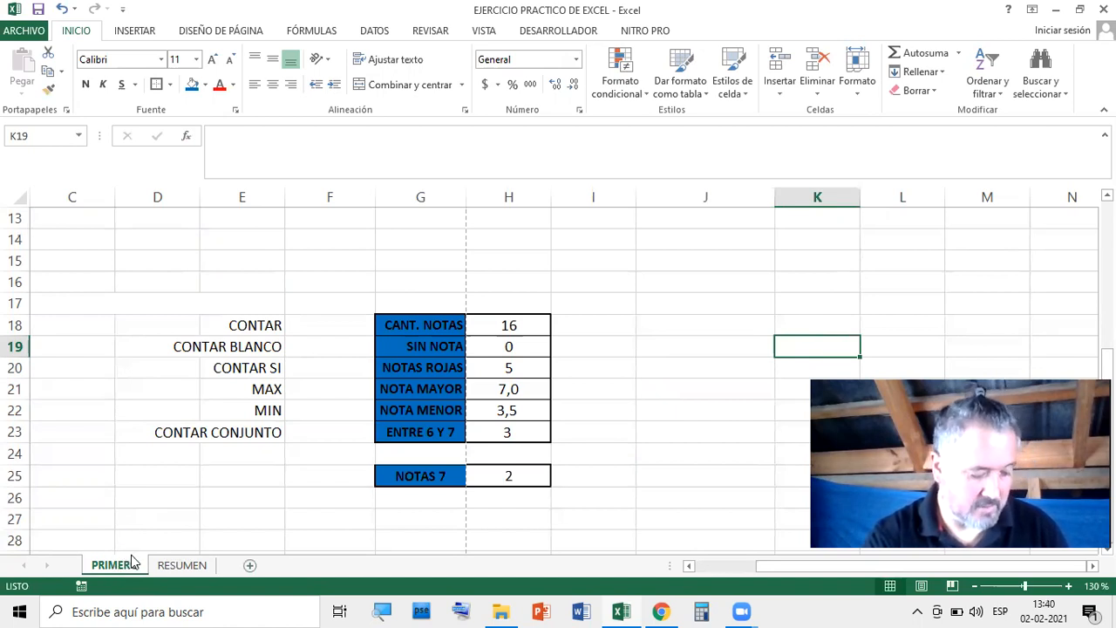
click(734, 313)
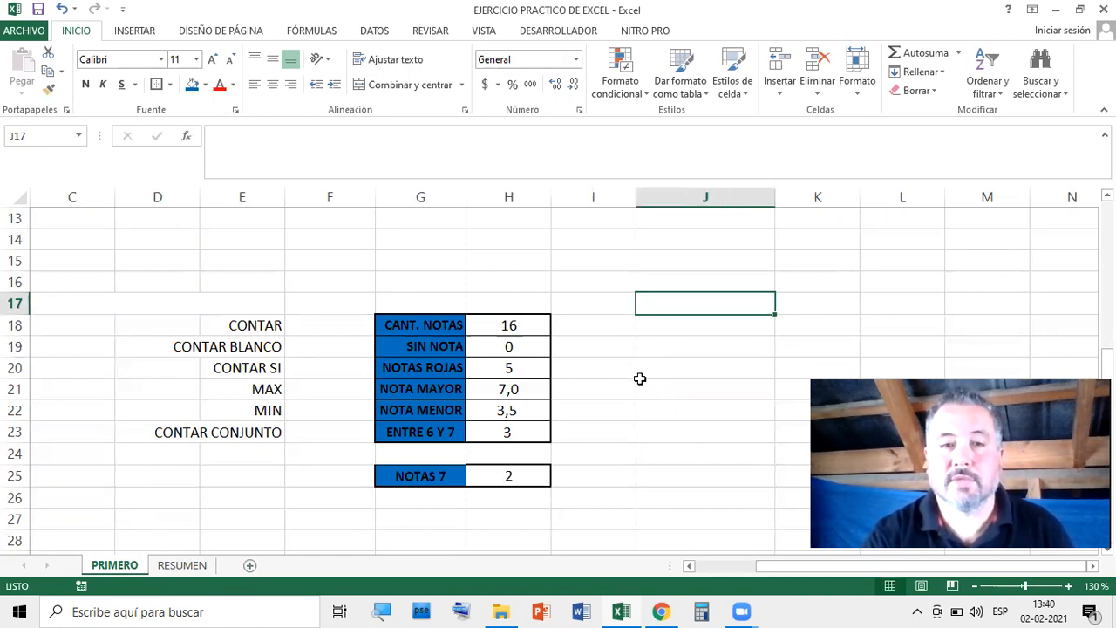
scroll(640, 379, up, 4)
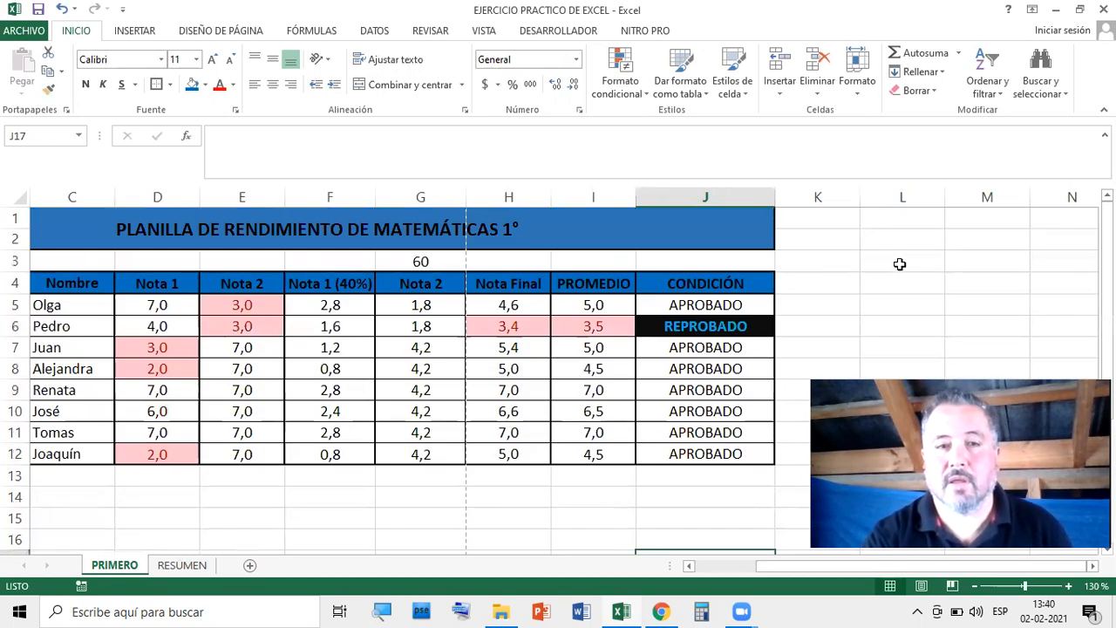
scroll(863, 259, down, 2)
scroll(862, 256, up, 2)
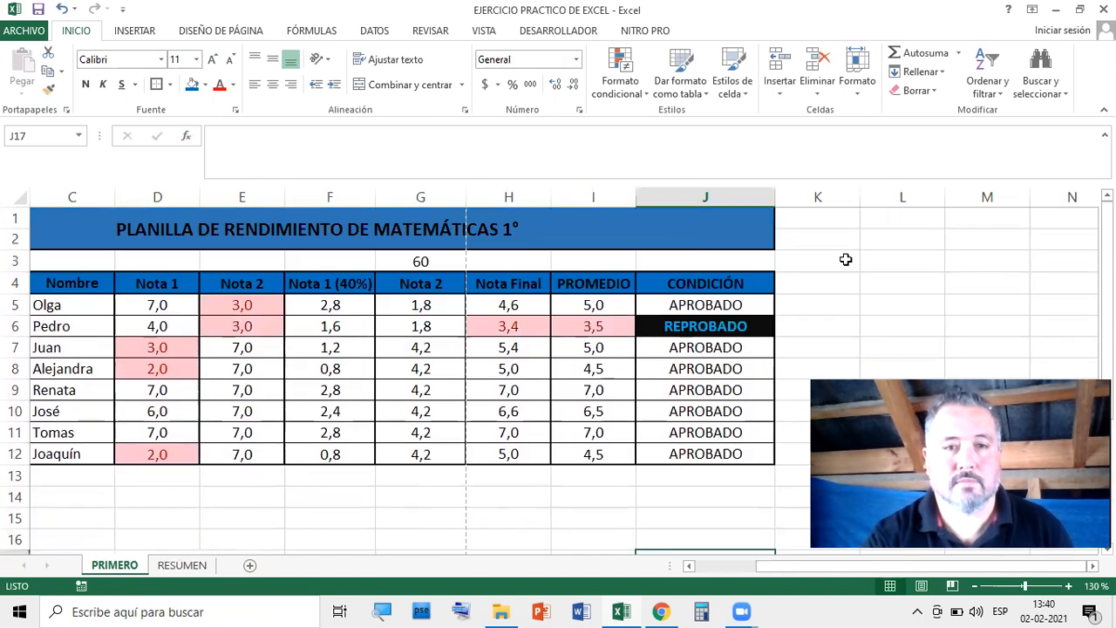
Save a copy in ALUMNOS IQUIQUE Y ANTOFAGASTA, appending DESARROLLADO to the file name
click(26, 32)
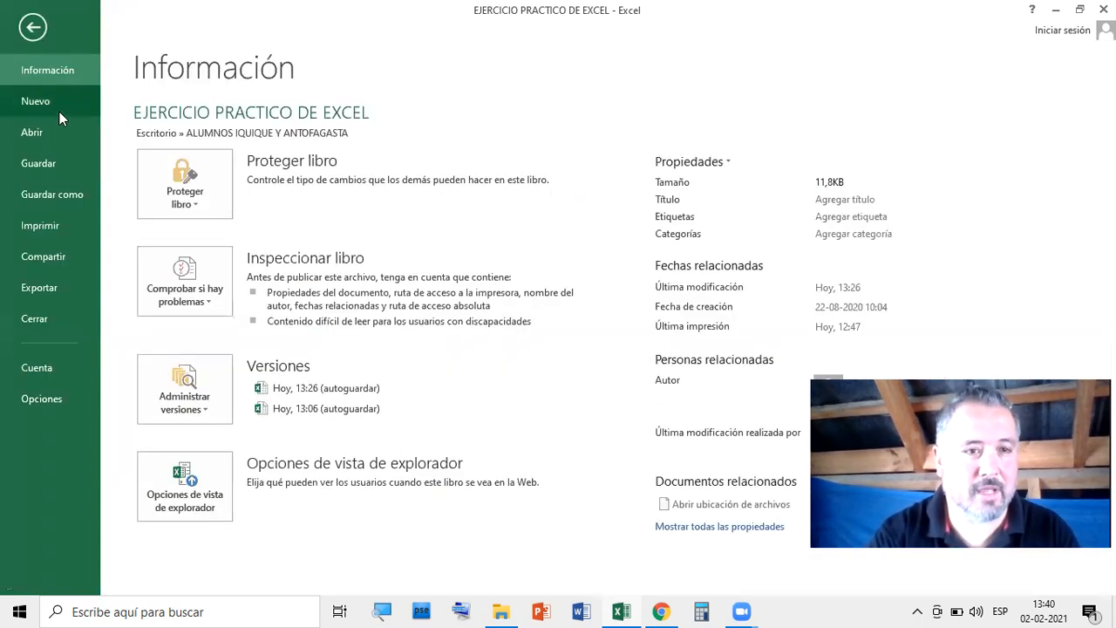
click(44, 199)
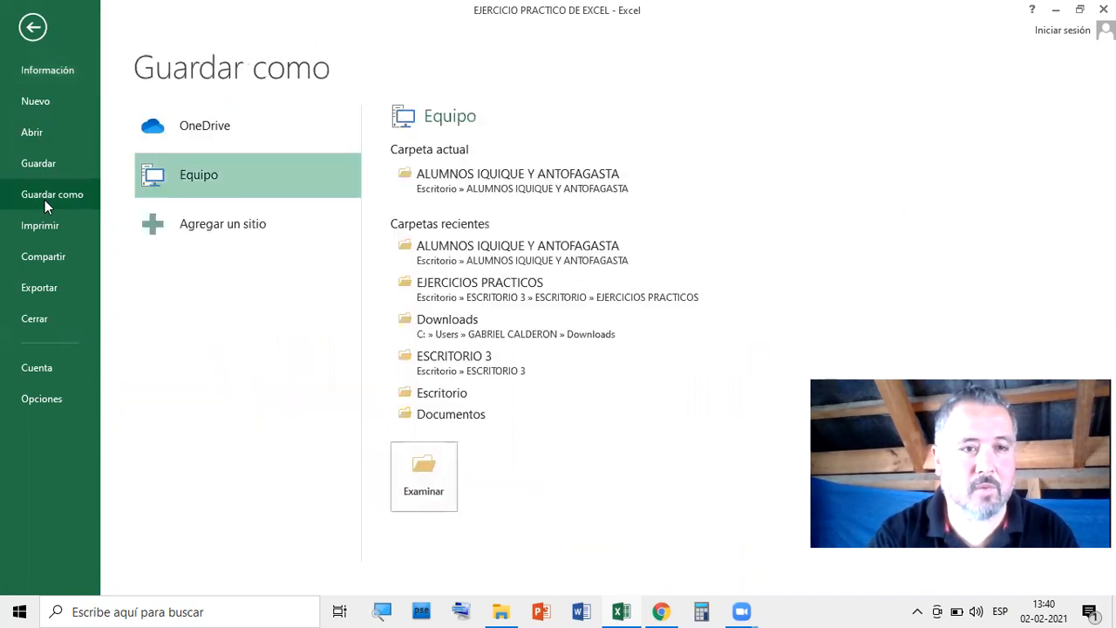
click(511, 256)
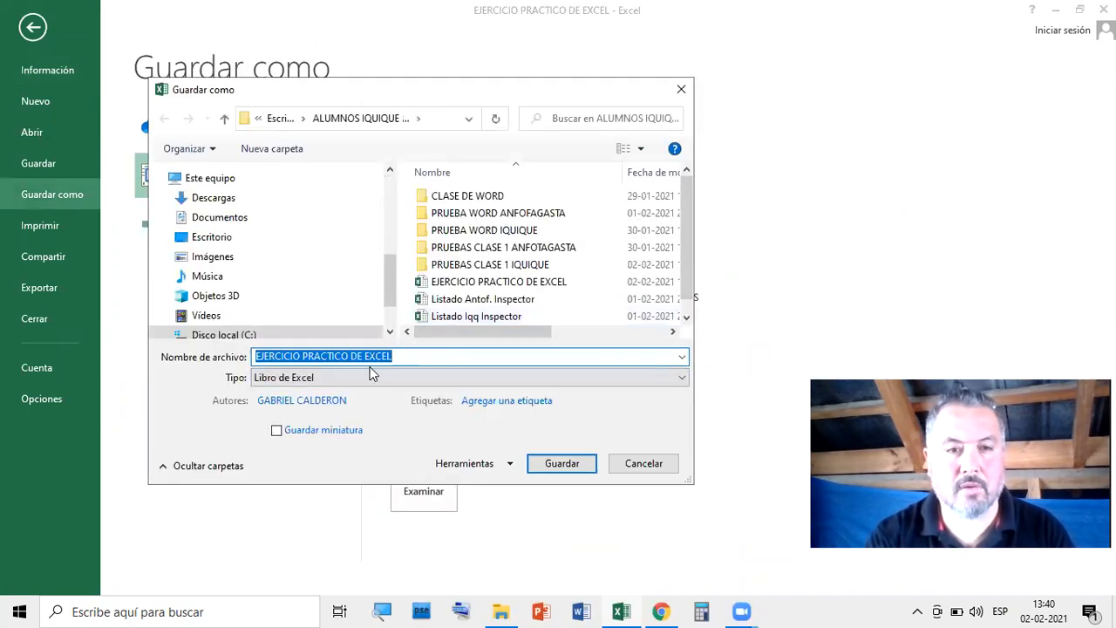
click(428, 357)
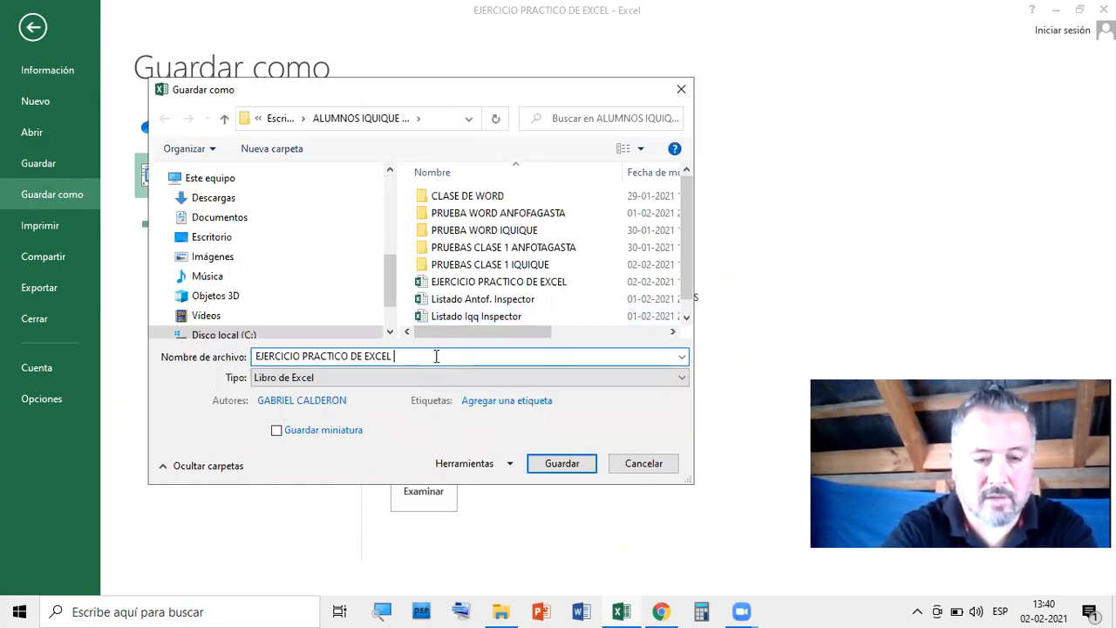
text(DESARR)
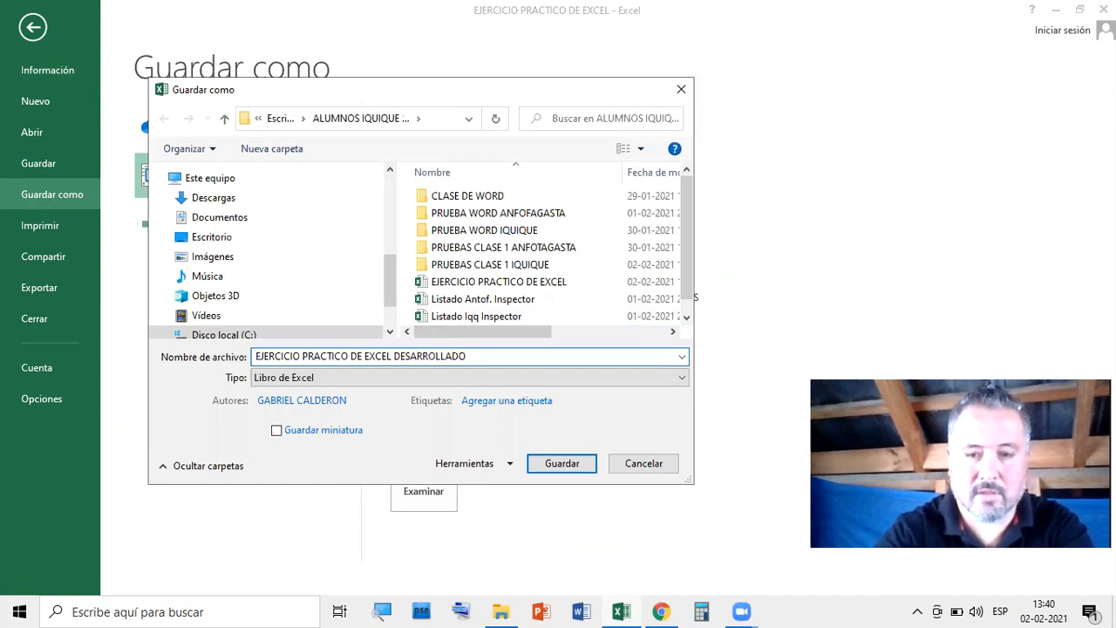
text(OLLADO)
key(Return)
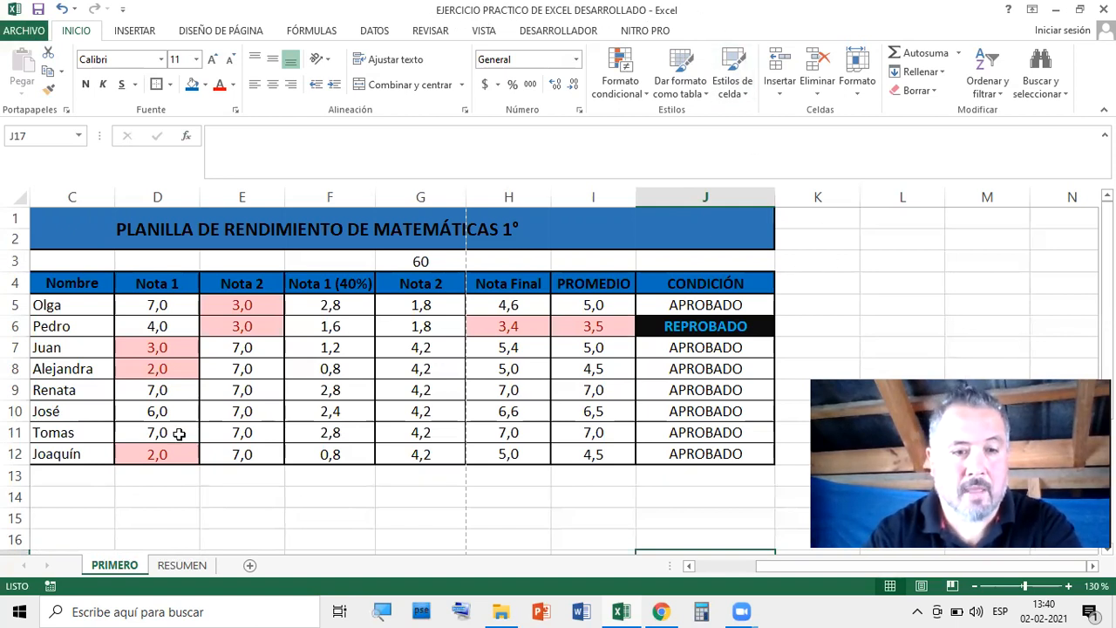
Link RESUMEN's C4 to =PRIMERO!H18 so CANT. NOTAS shows 16
click(183, 566)
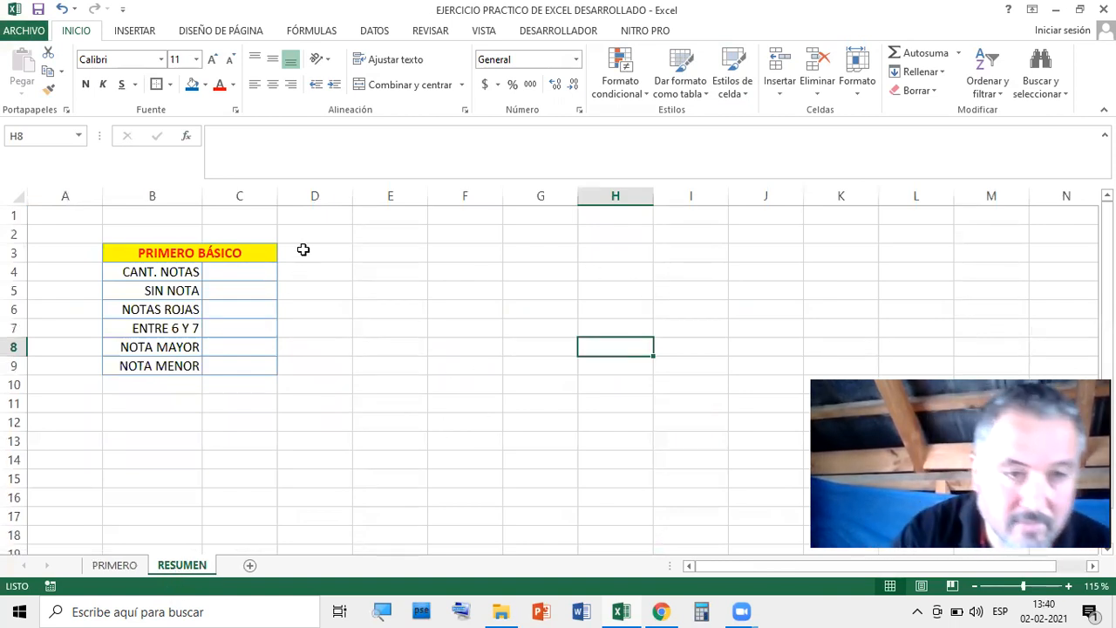
click(114, 565)
click(175, 565)
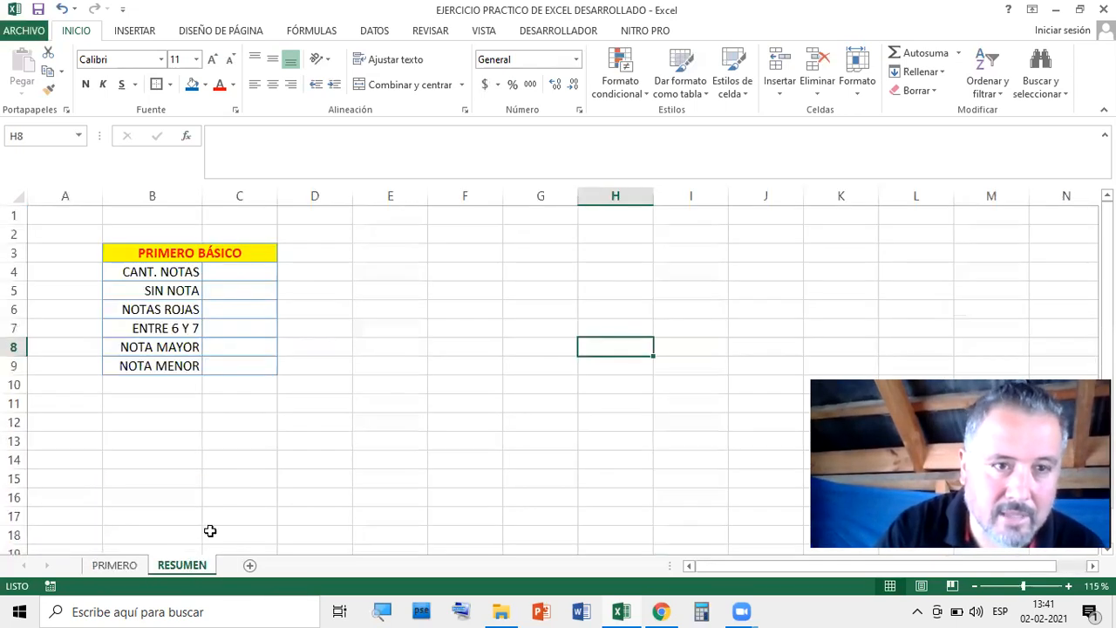
click(254, 274)
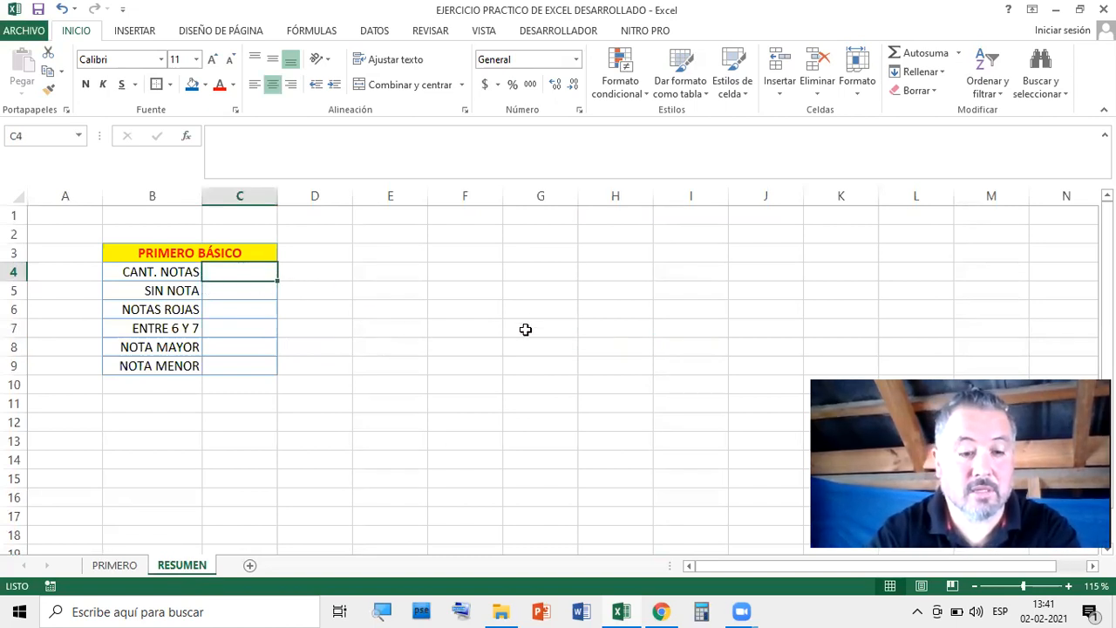
text(=)
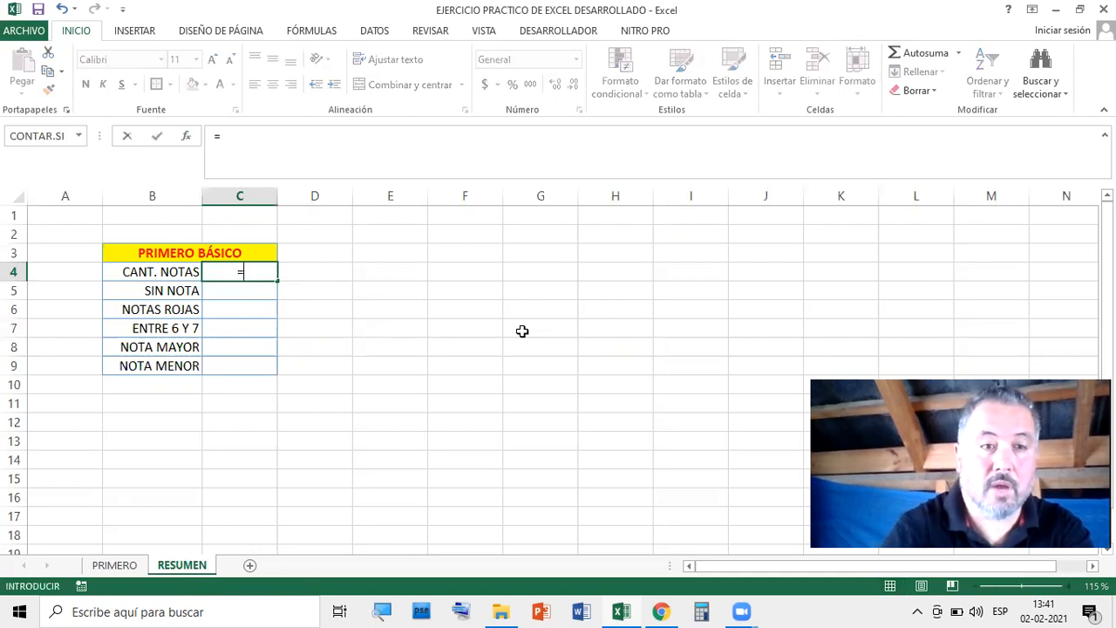
click(128, 567)
scroll(399, 404, down, 4)
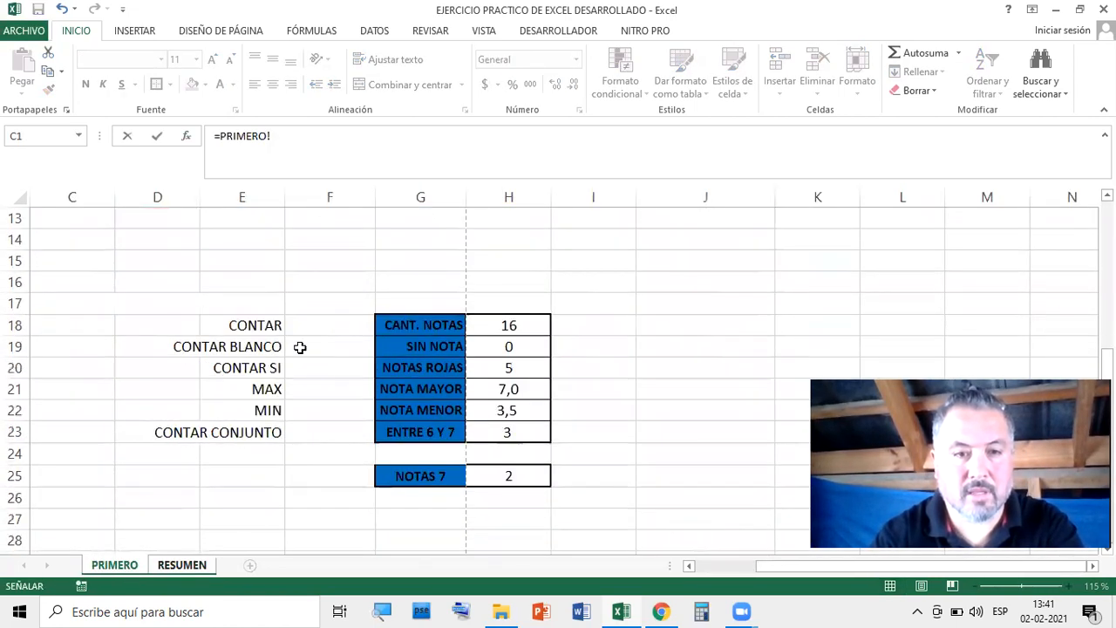
click(517, 326)
key(Return)
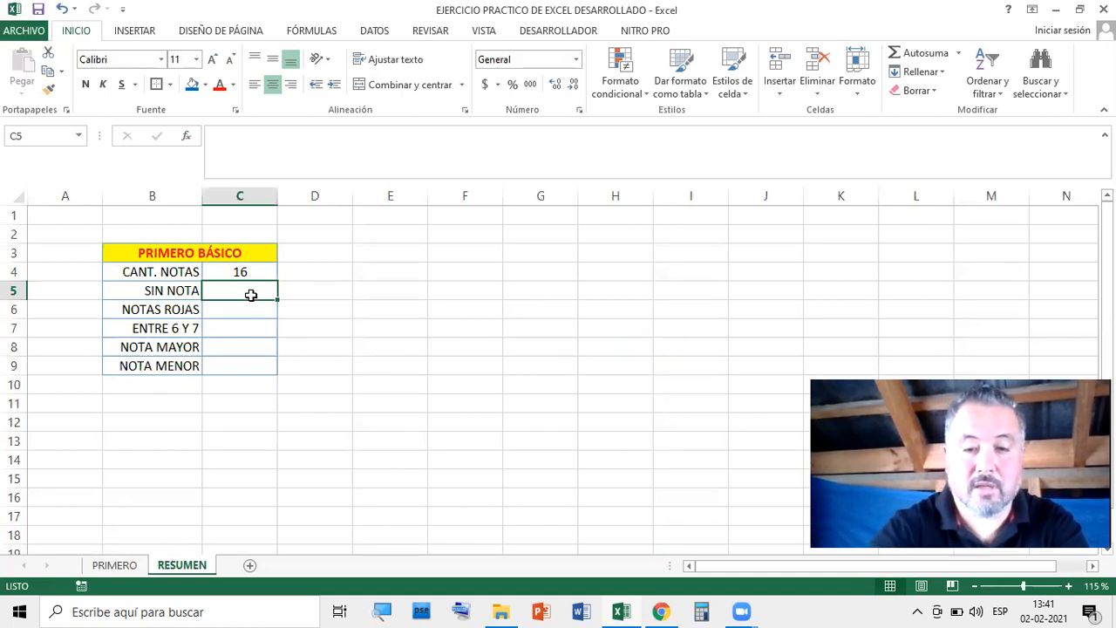
Link C5 to =PRIMERO!H19 so SIN NOTA shows 0, then compare with PRIMERO's summary
text(=)
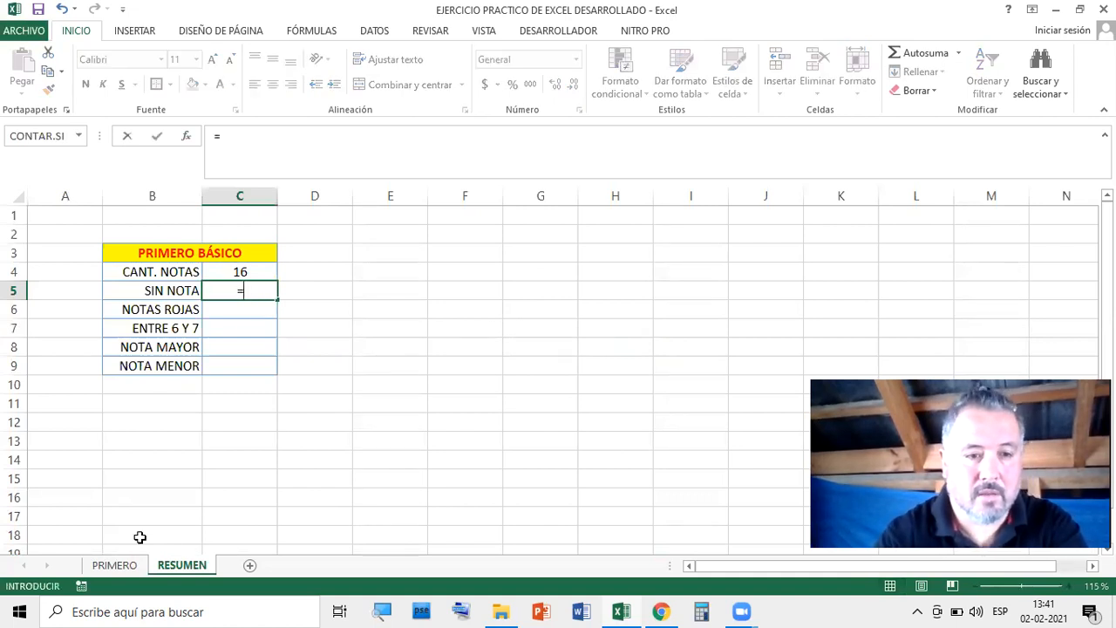
click(131, 566)
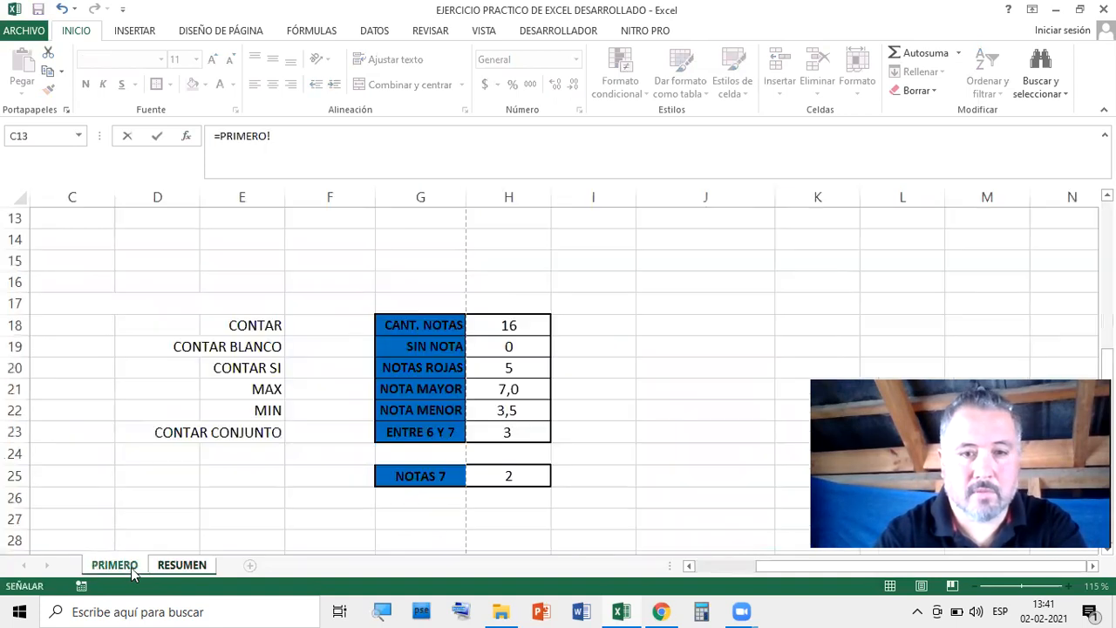
click(510, 347)
key(Return)
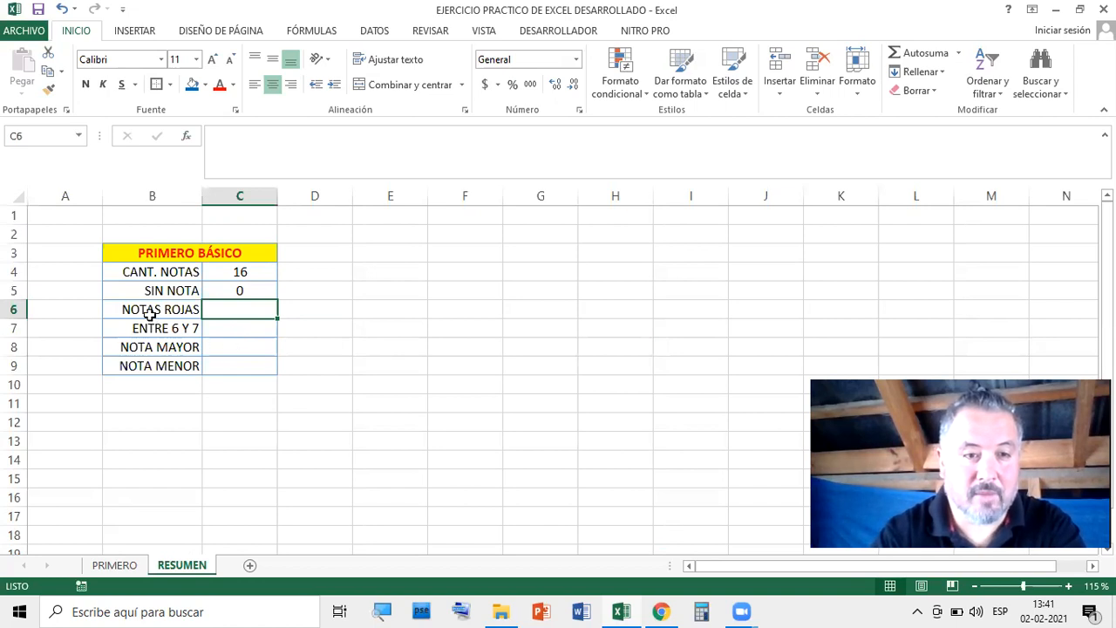
click(182, 313)
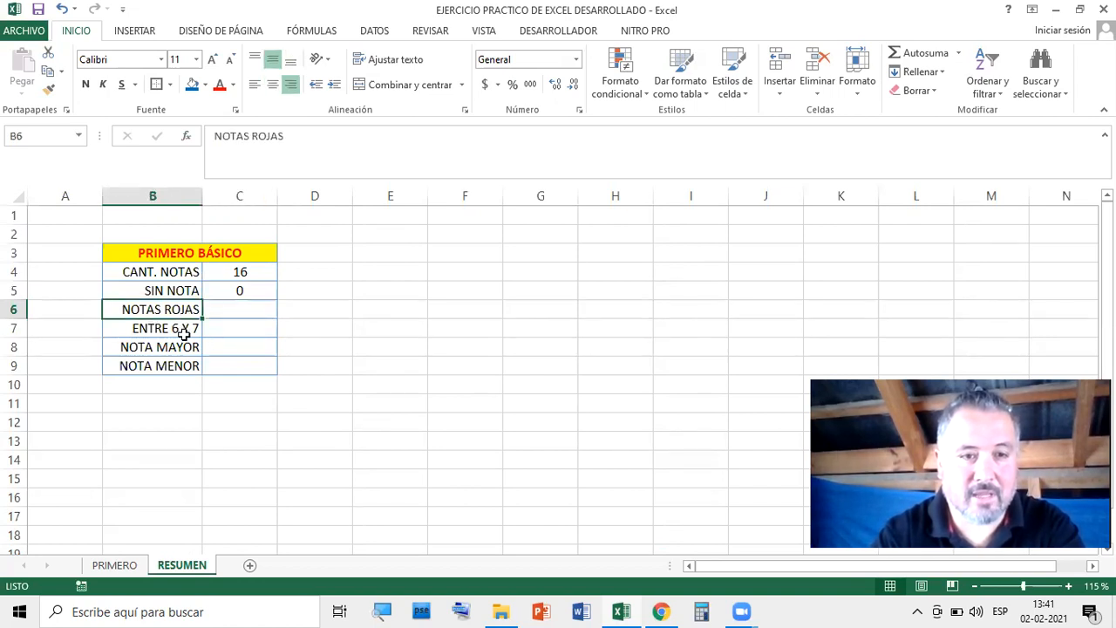
click(186, 336)
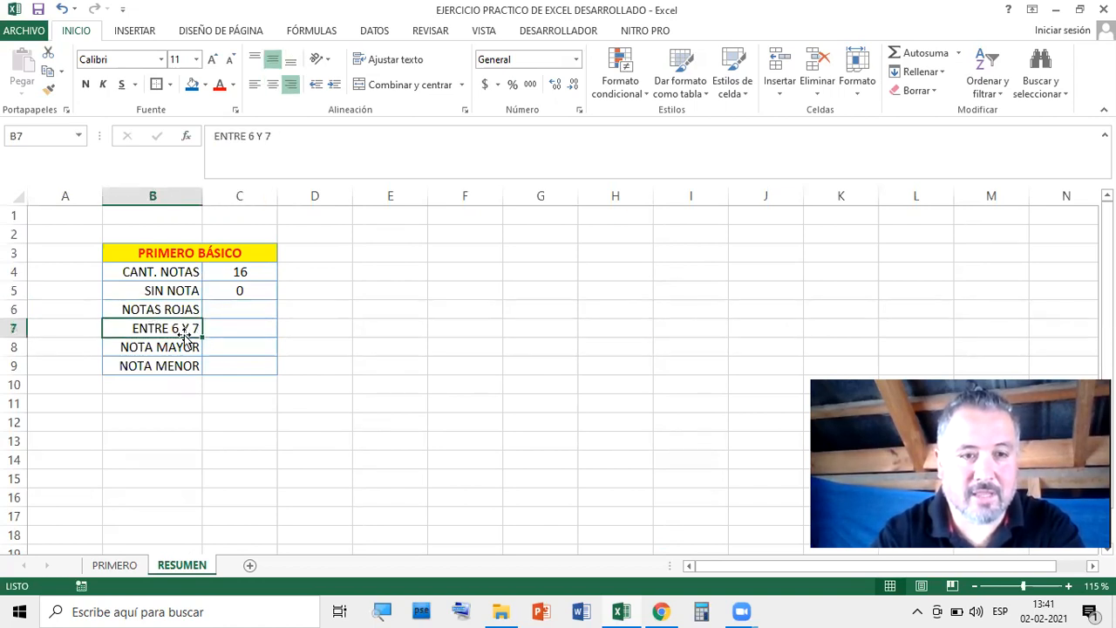
click(122, 567)
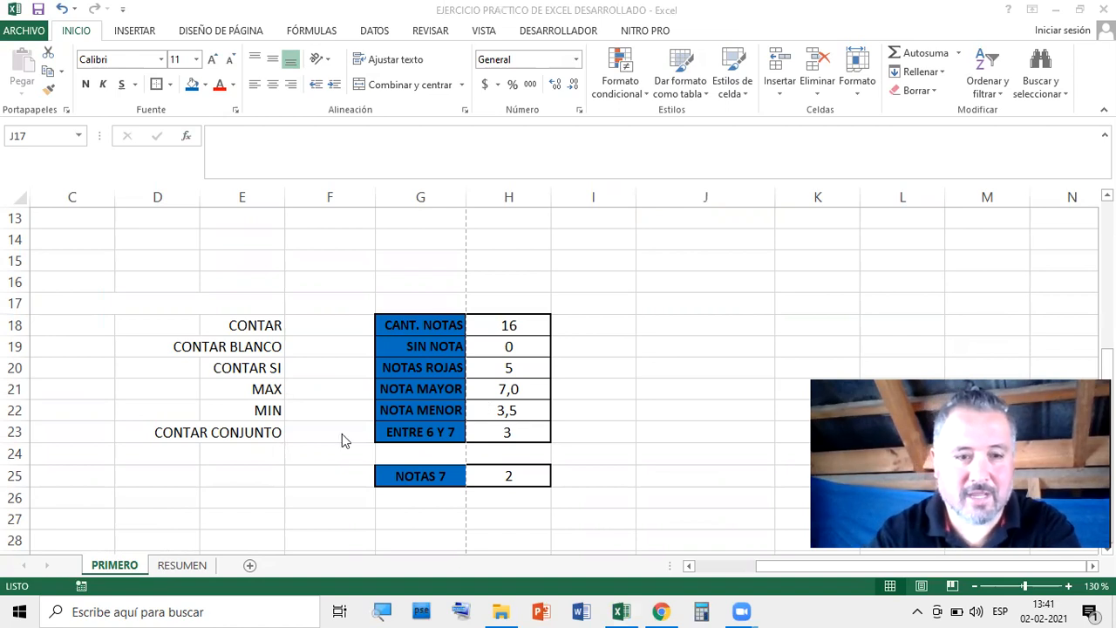
click(182, 565)
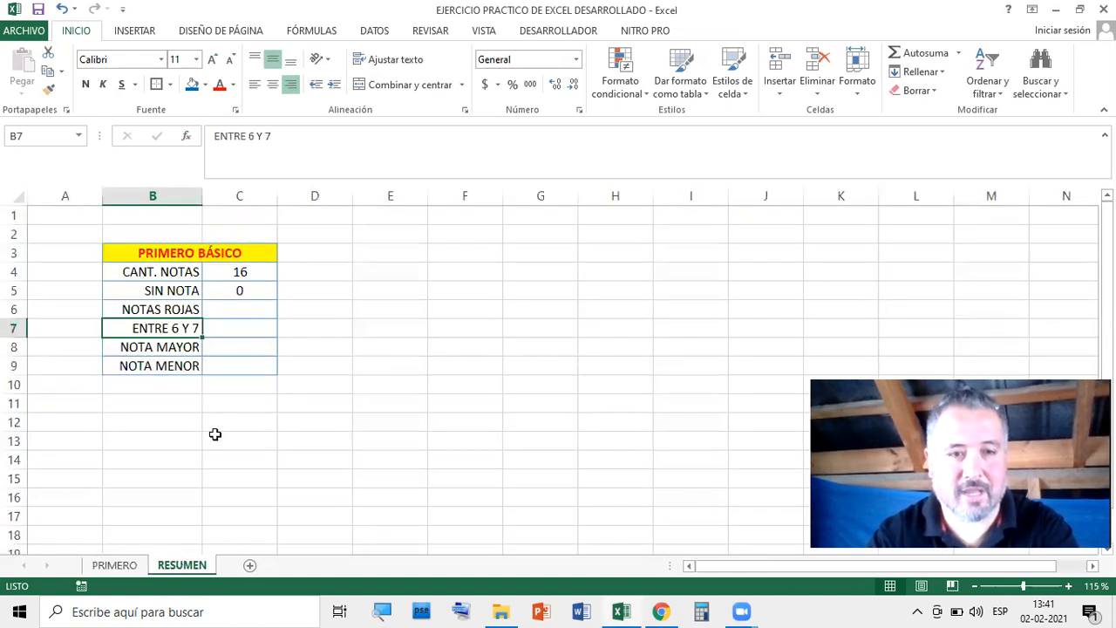
Fill the C4 link down through C9 and check which rows came out correct
click(248, 271)
drag(276, 301, 276, 374)
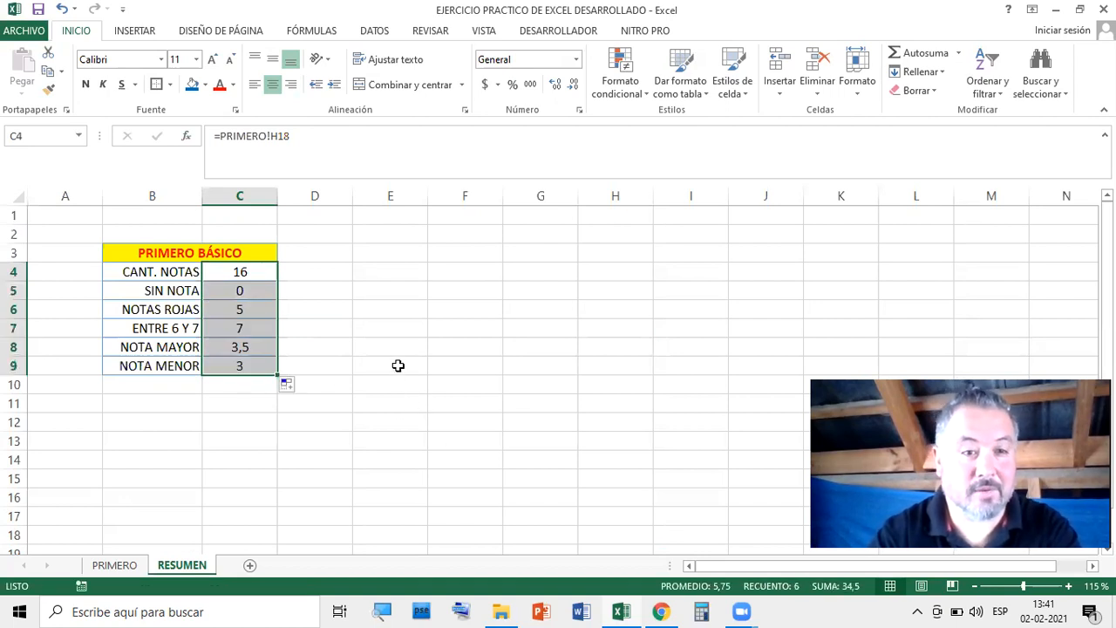
click(163, 334)
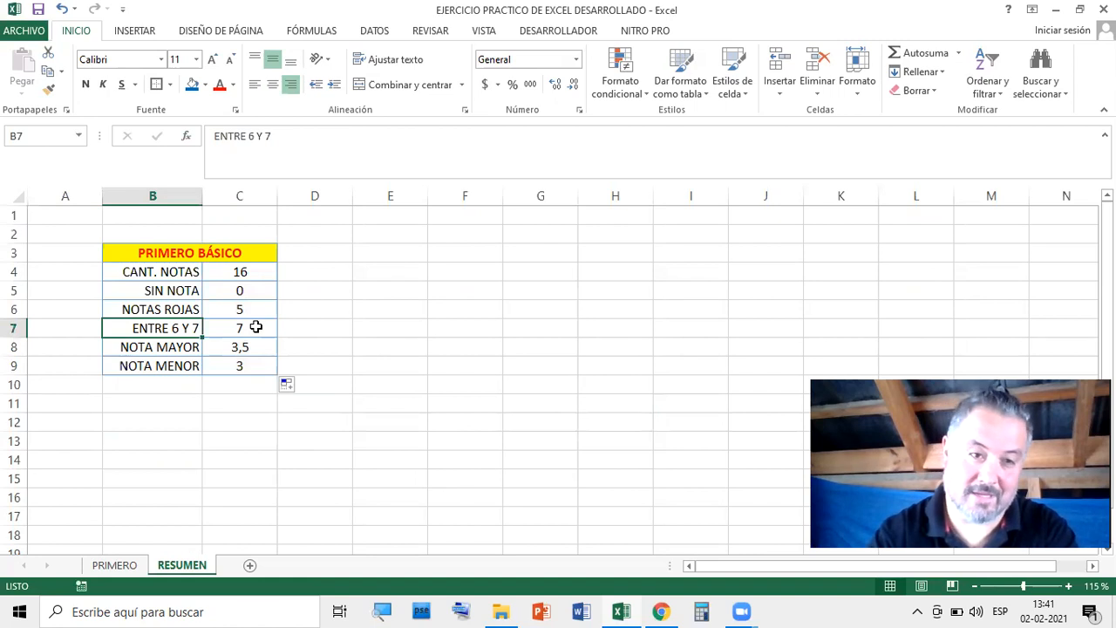
drag(247, 271, 248, 310)
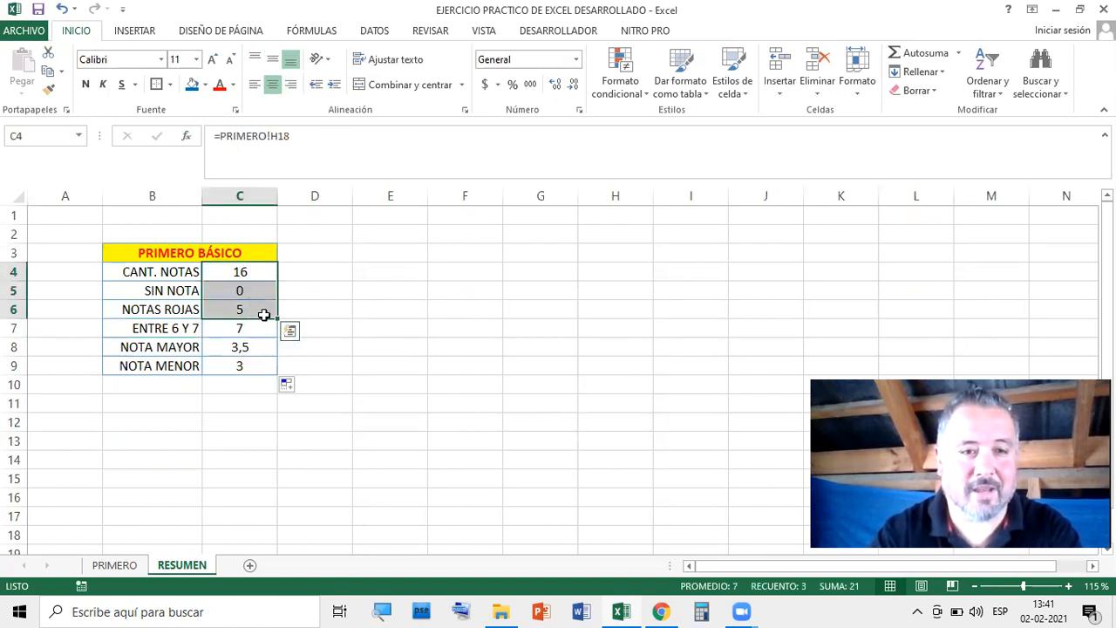
Relink C7 to =PRIMERO!H23 so ENTRE 6 Y 7 shows 3
click(255, 328)
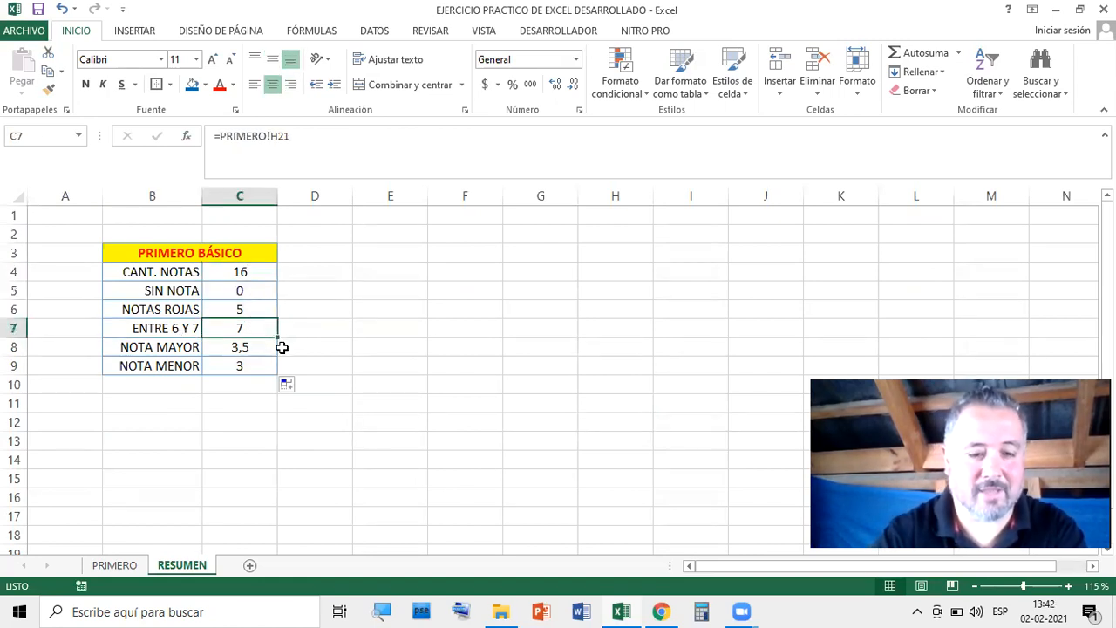
text(=)
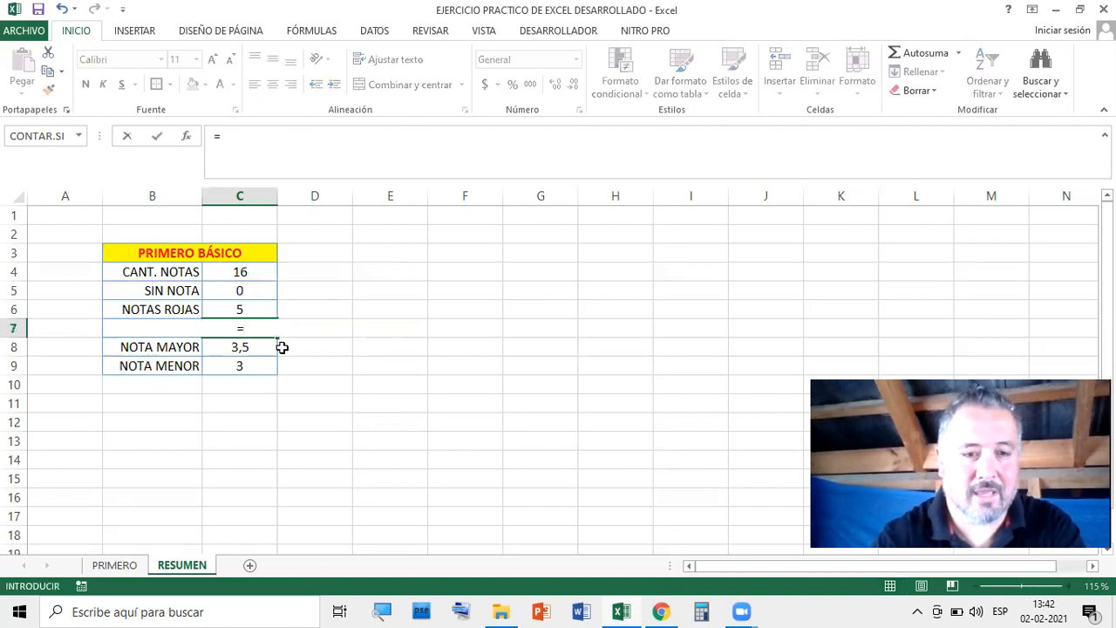
click(104, 566)
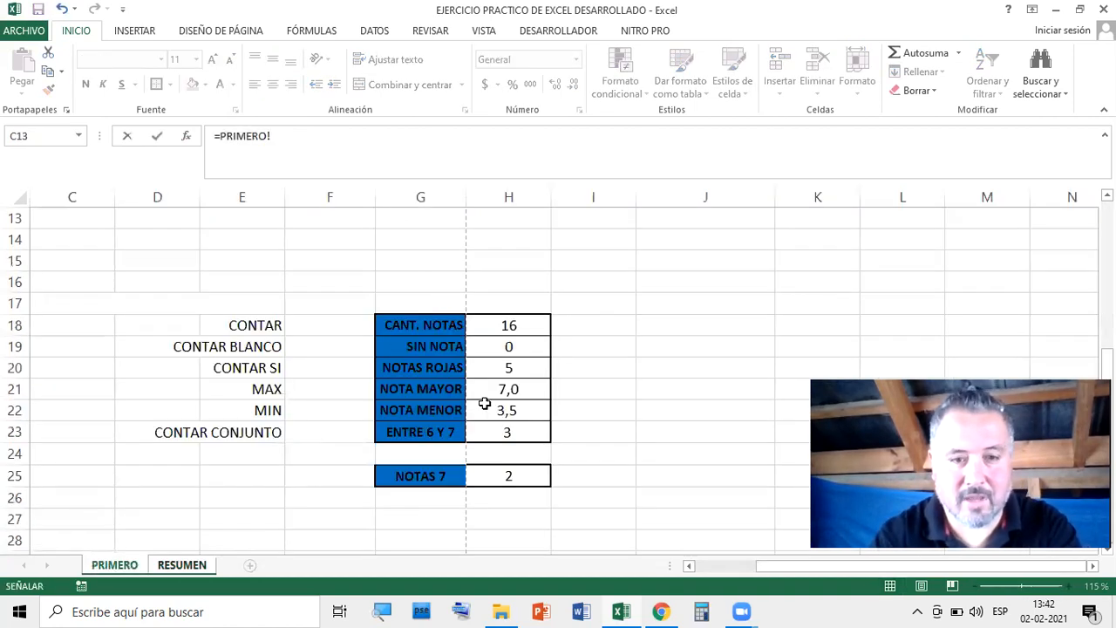
click(512, 432)
key(Return)
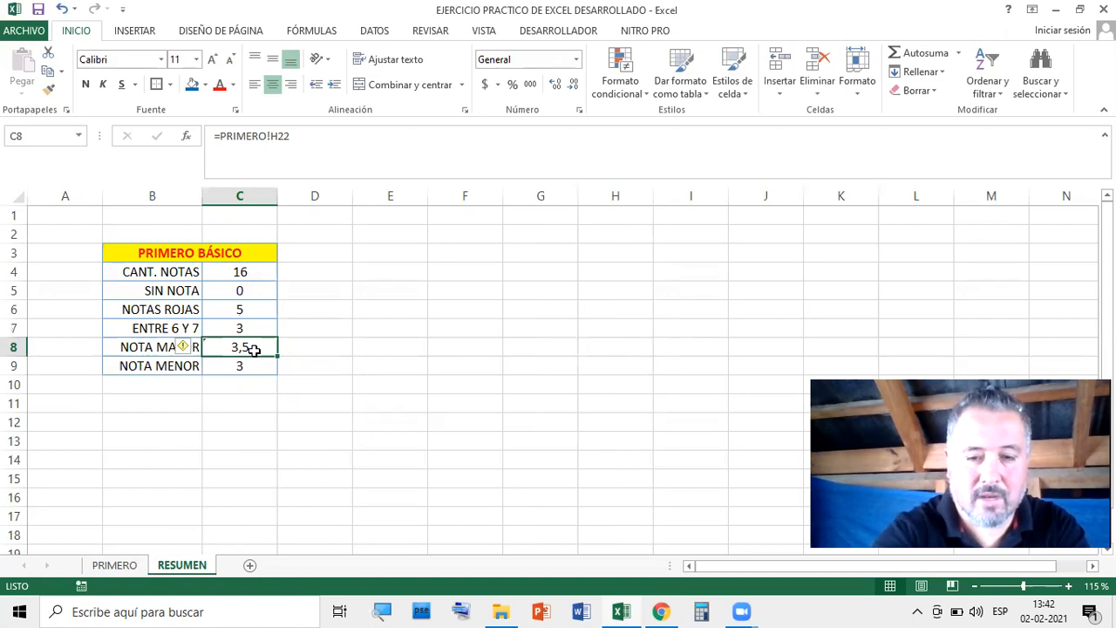
Relink C8 to =PRIMERO!H21 and C9 to =PRIMERO!H22, showing 7 and 3,5
text(=)
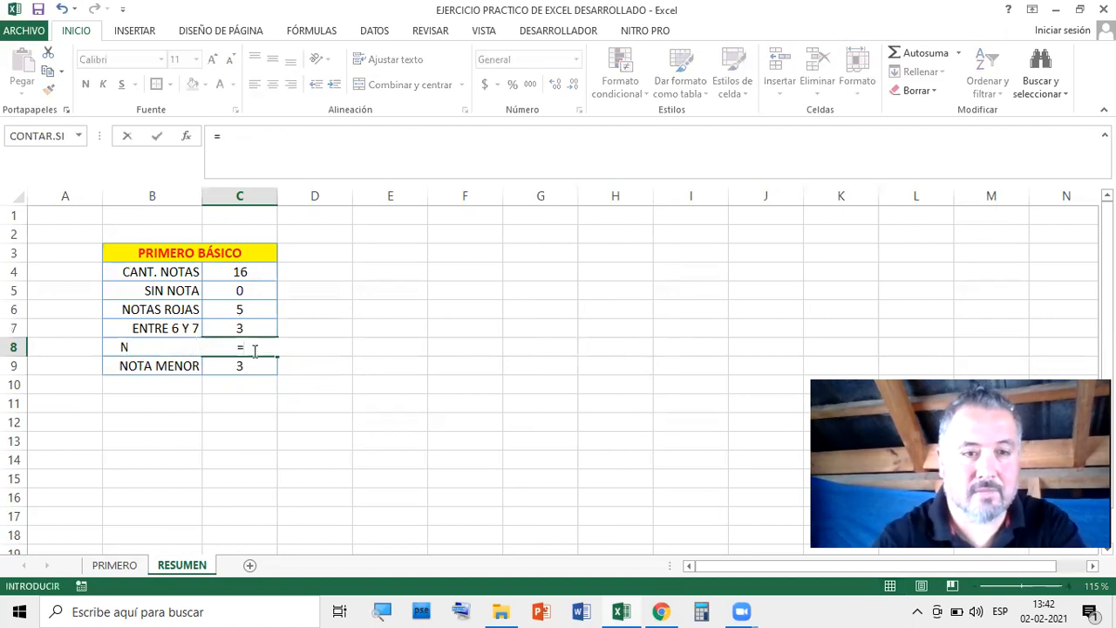
click(115, 565)
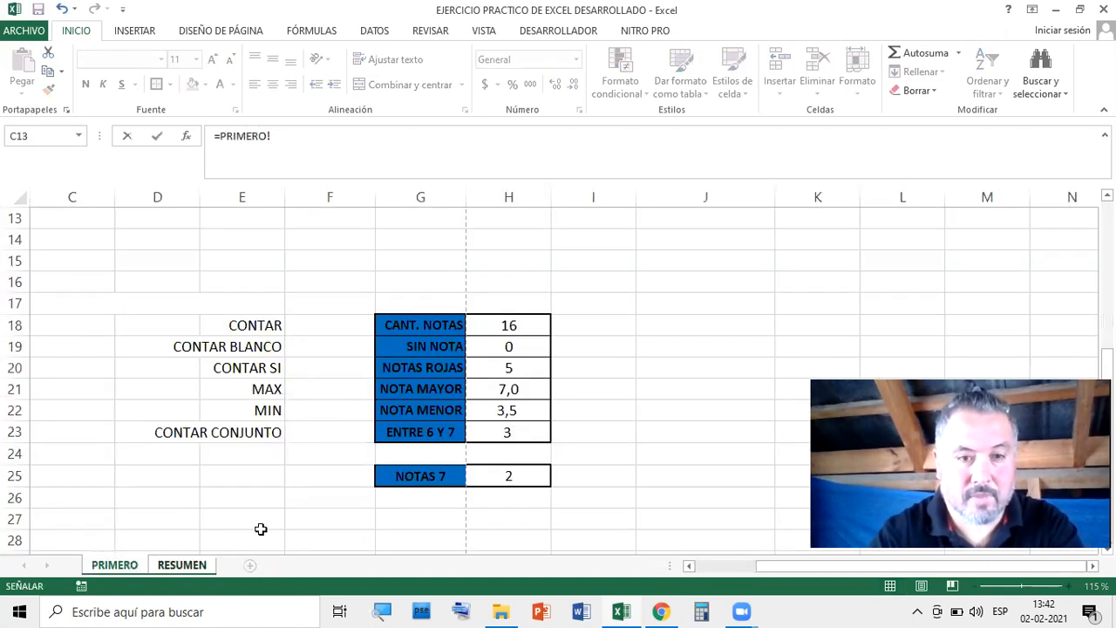
click(510, 389)
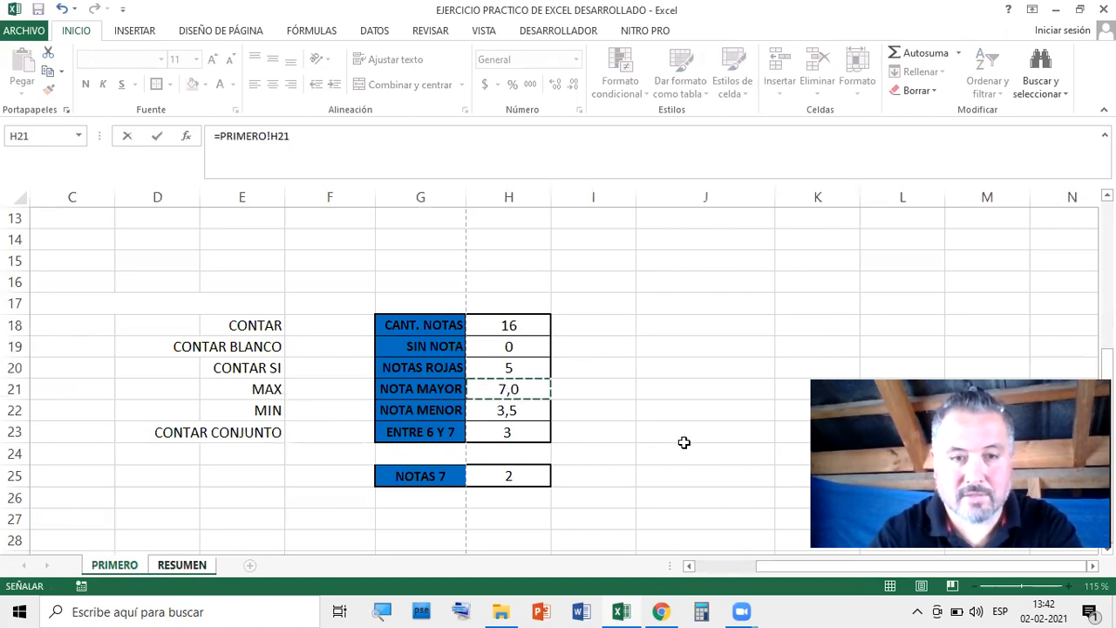
key(Return)
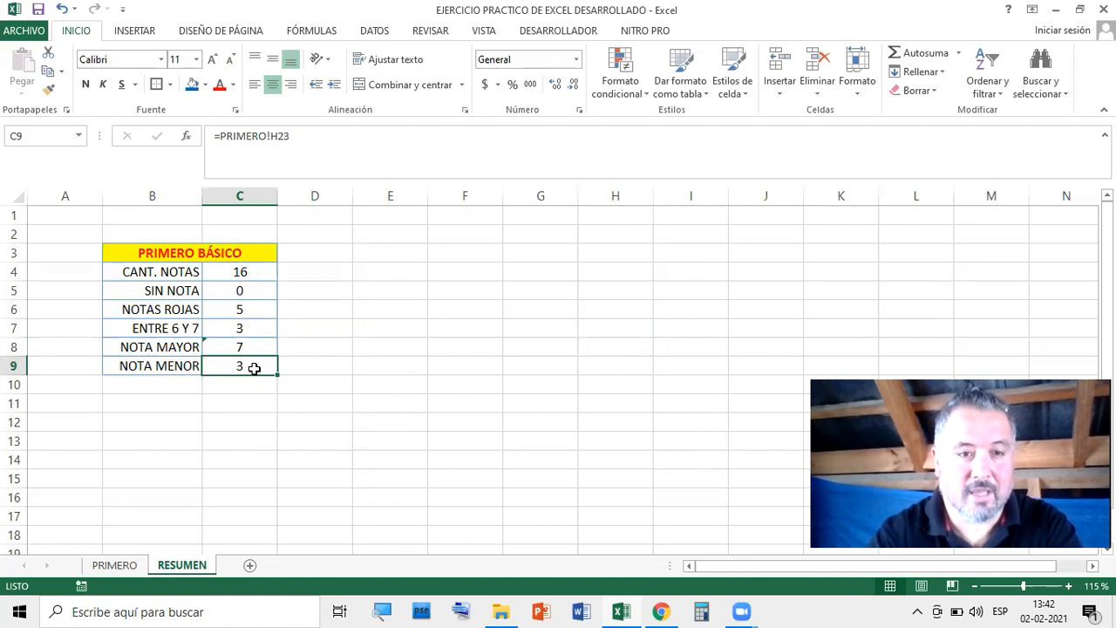
text(=)
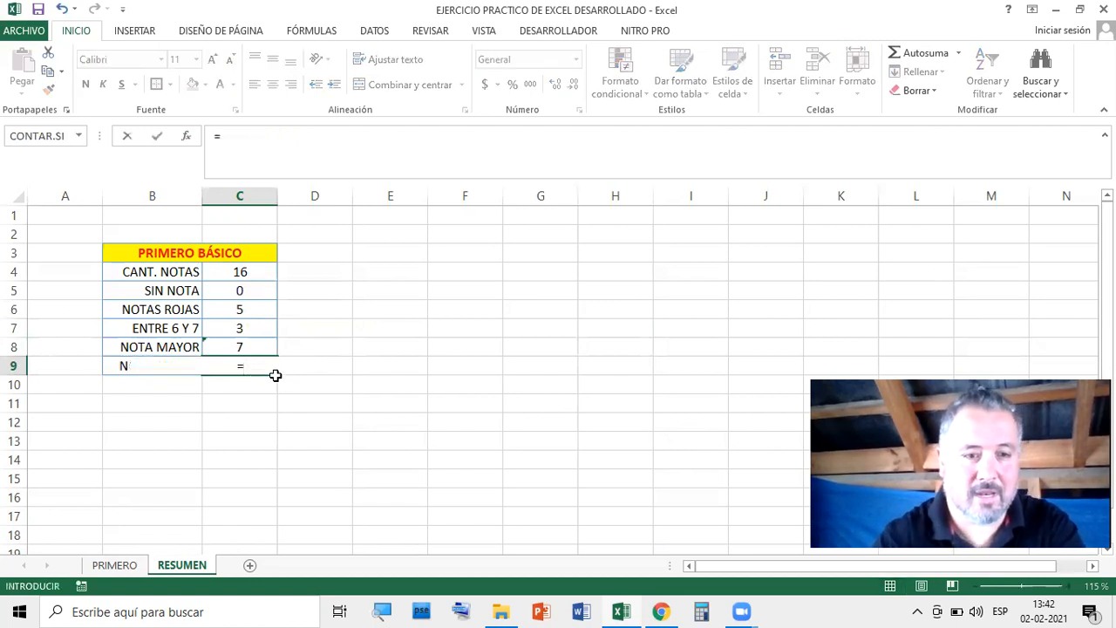
click(115, 565)
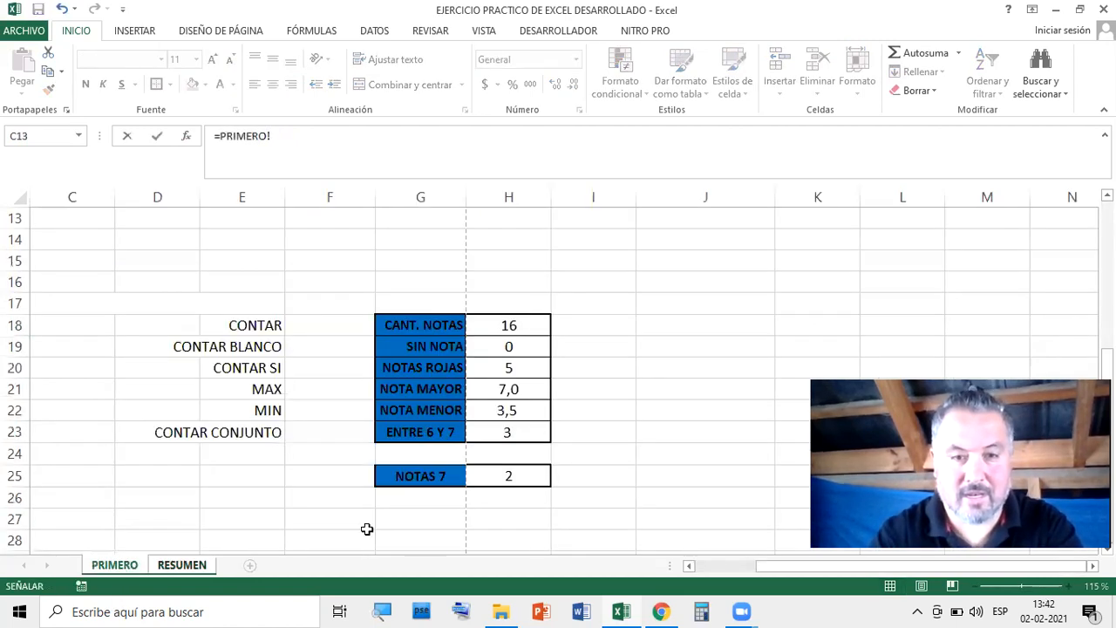
click(508, 411)
key(Return)
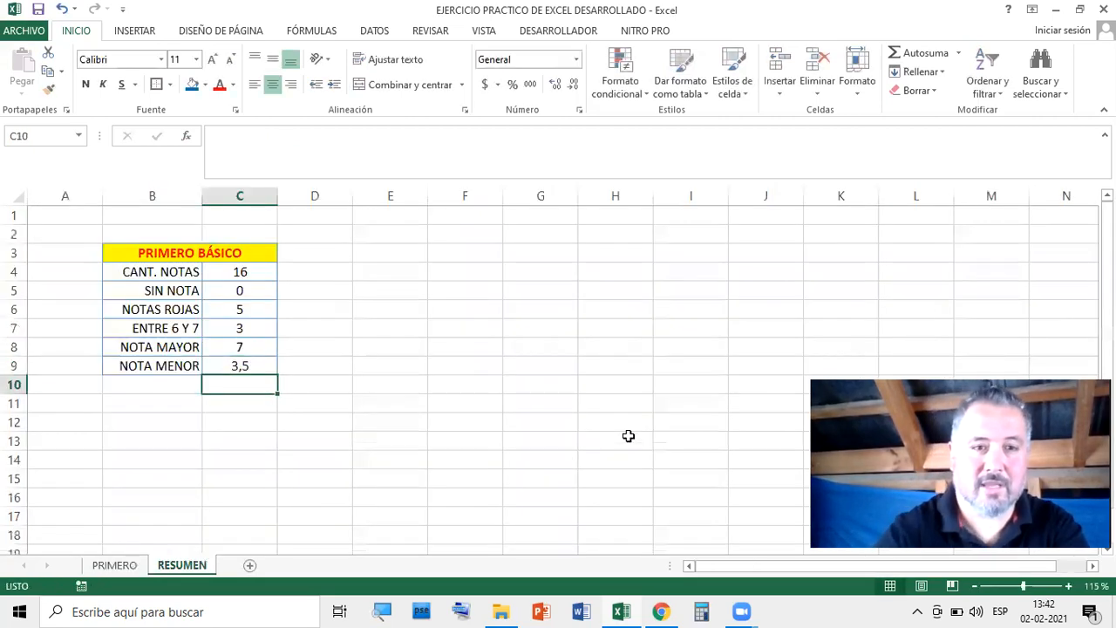
Compare RESUMEN's labels B4:B9 with PRIMERO's summary labels G18:G23
click(476, 363)
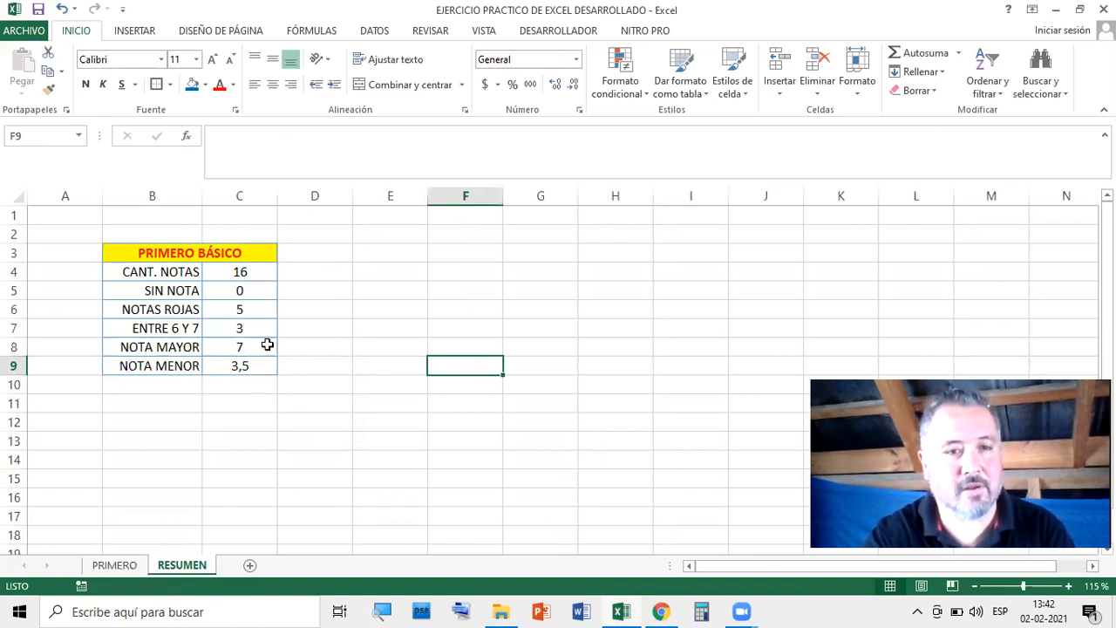
drag(158, 271, 160, 365)
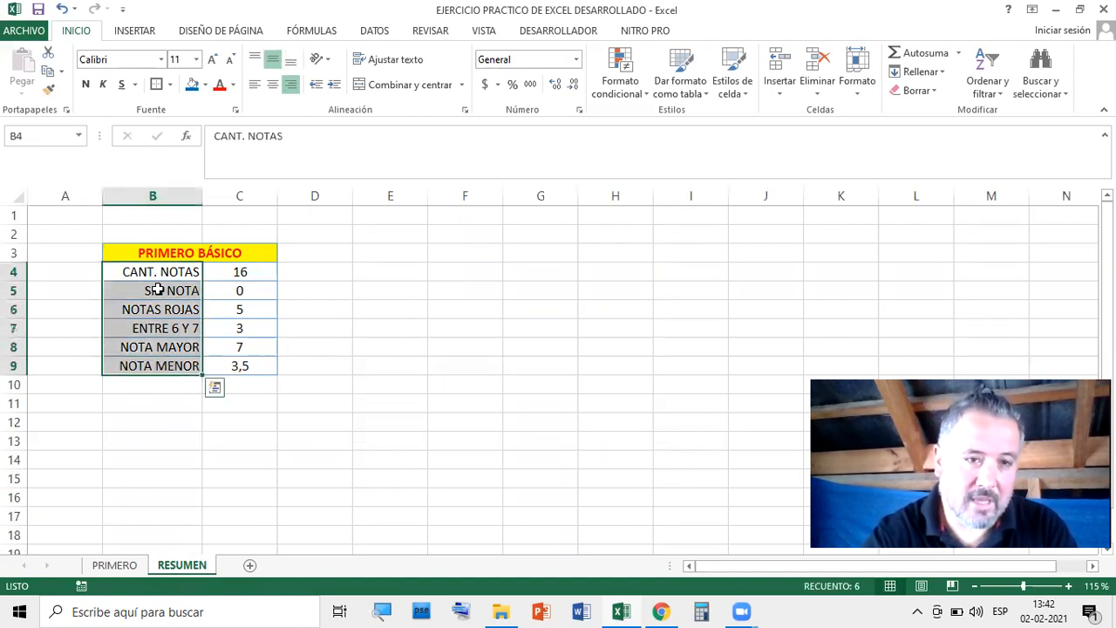
click(113, 566)
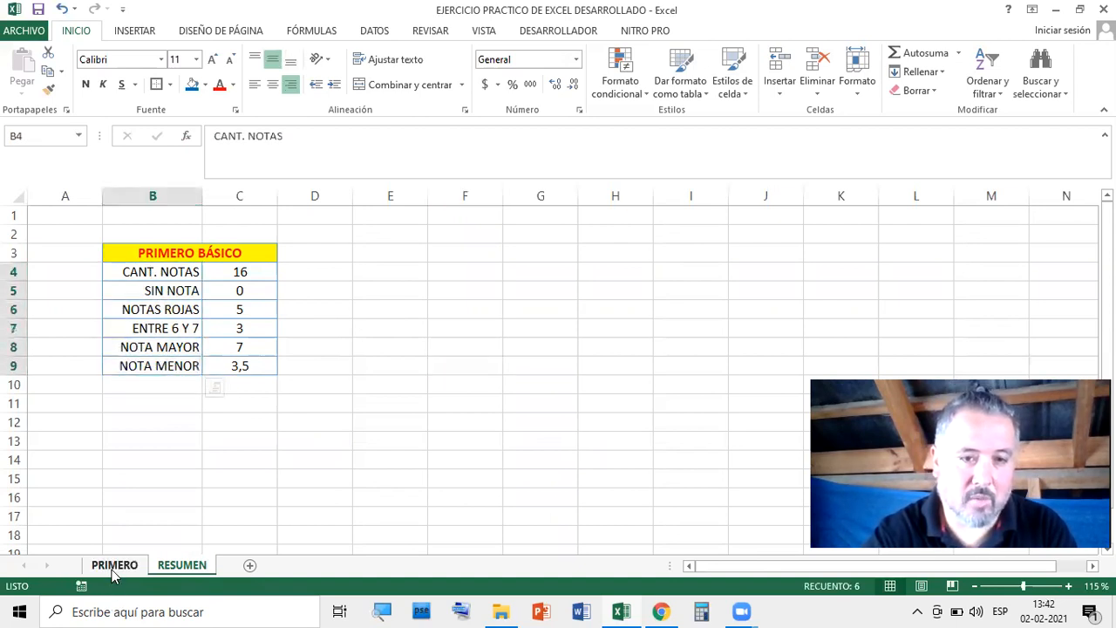
drag(414, 324, 418, 438)
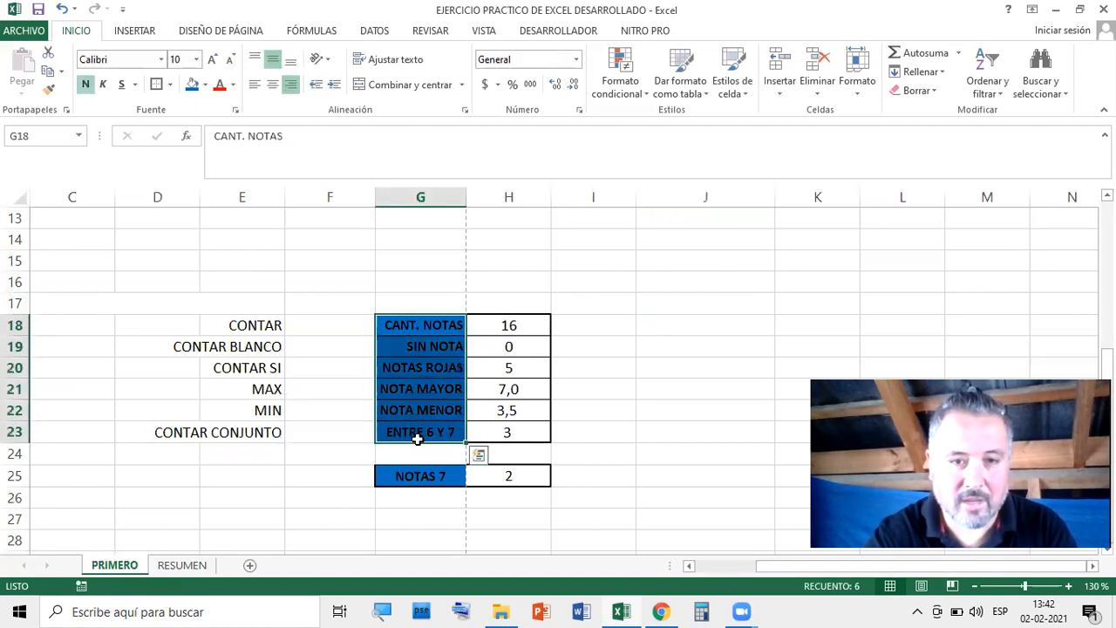
click(539, 325)
drag(552, 334, 526, 333)
click(652, 324)
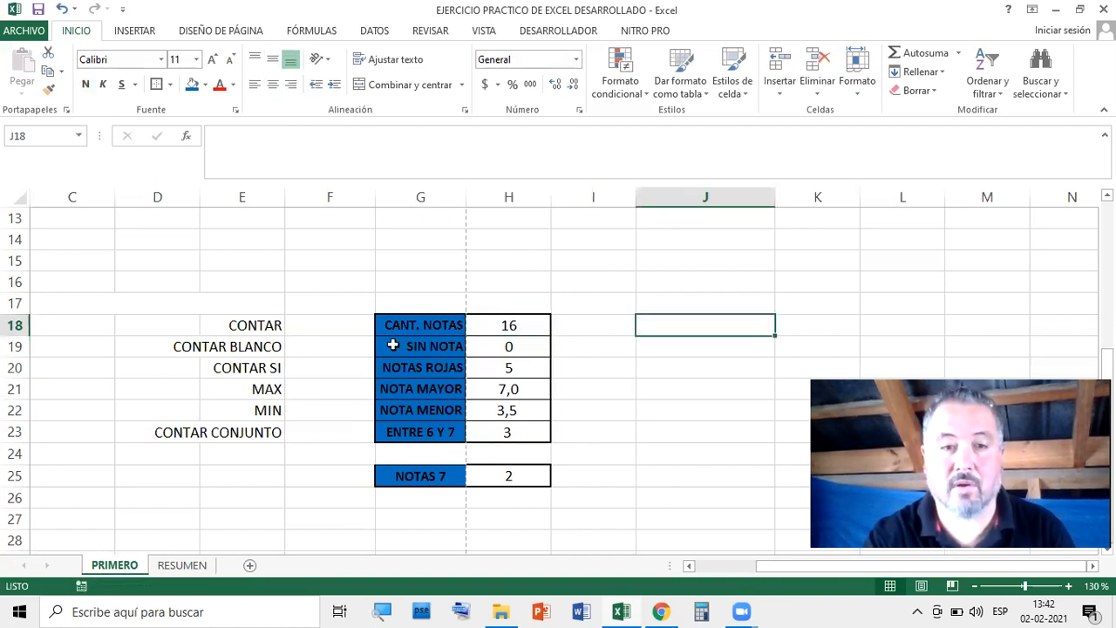
Save the workbook, then select the summary labels and values in RESUMEN's B4:C9
click(38, 9)
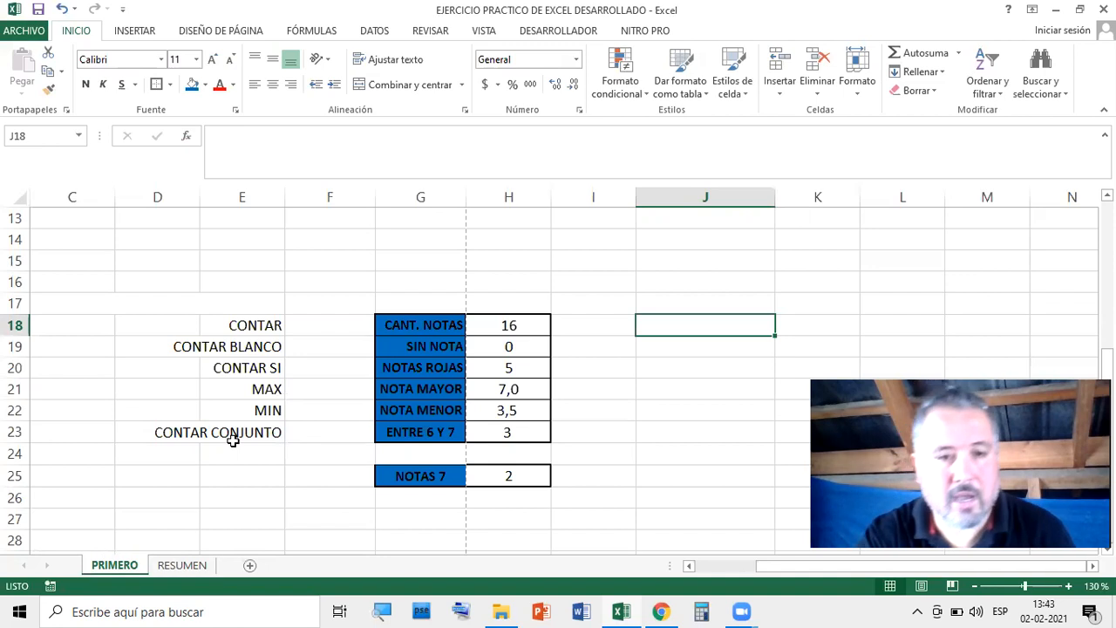
click(182, 565)
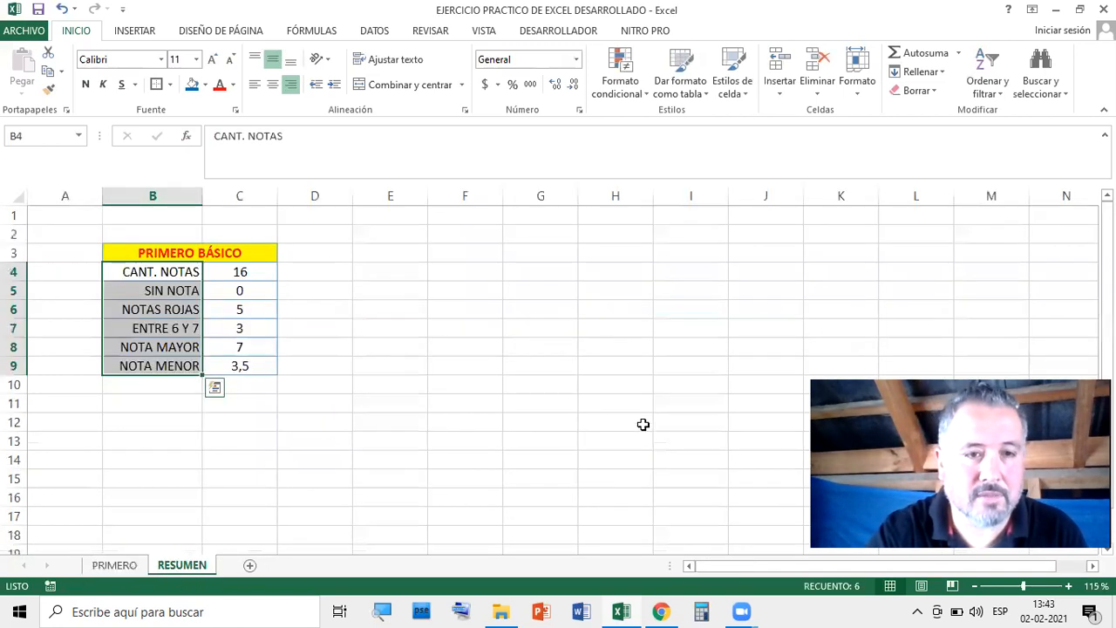
click(606, 385)
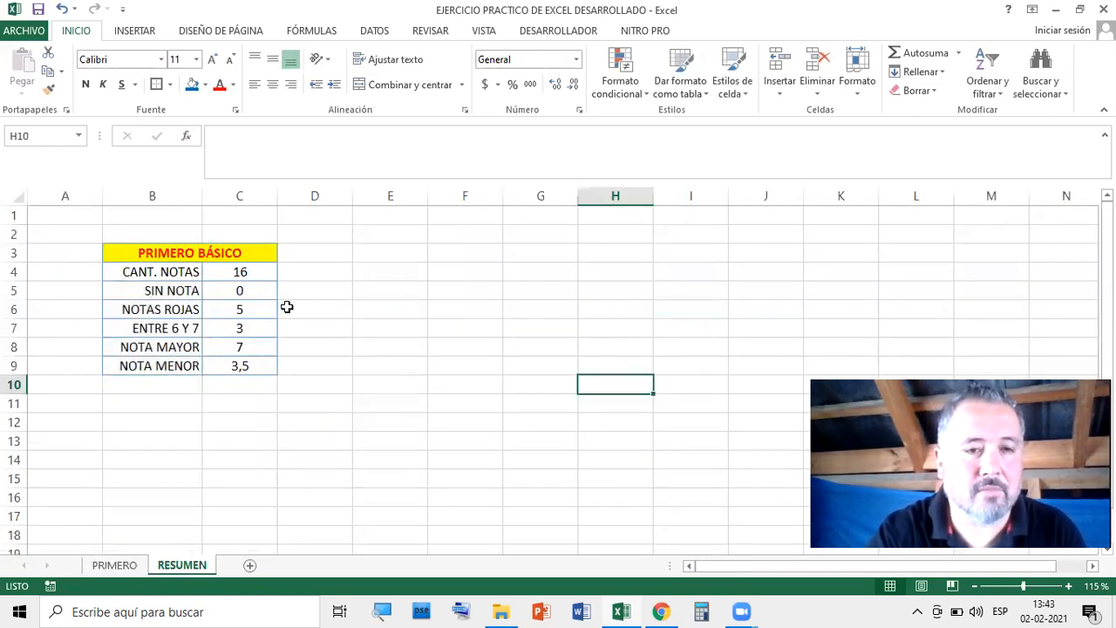
key(Down)
key(Down)
key(Down)
key(Down)
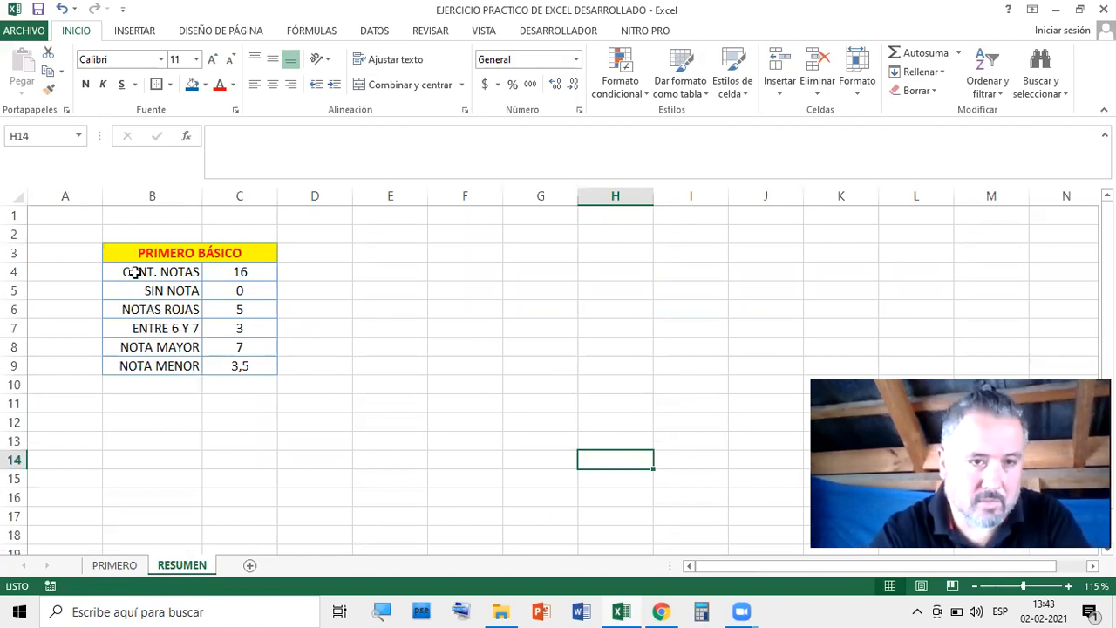
drag(129, 272, 246, 364)
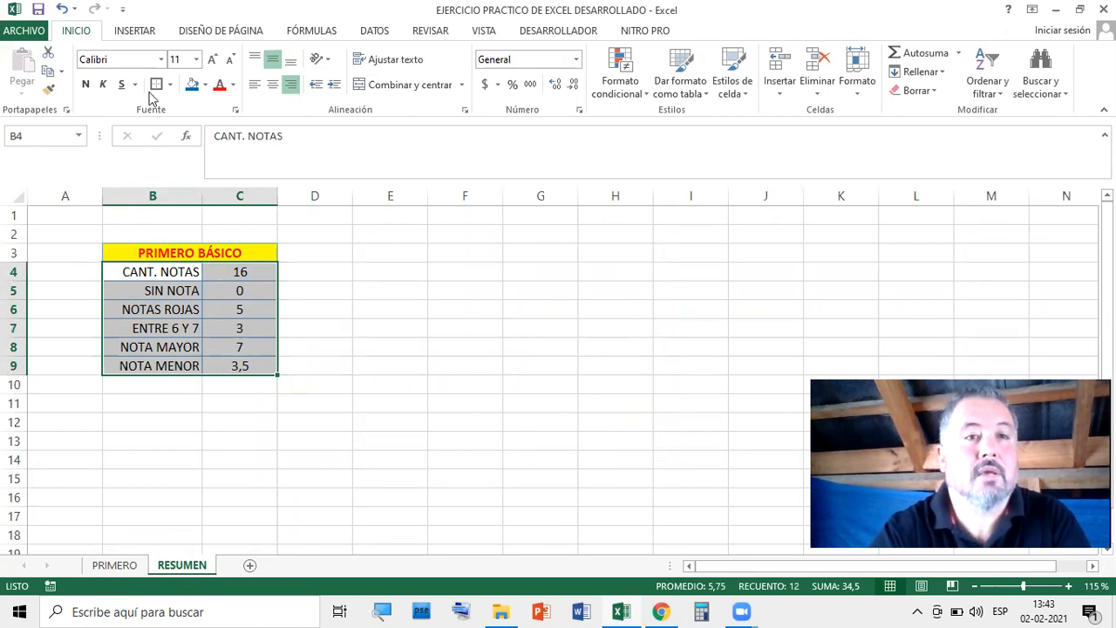
Insert a Barra agrupada chart of the B4:C9 summary and nudge it up beside the table
click(136, 31)
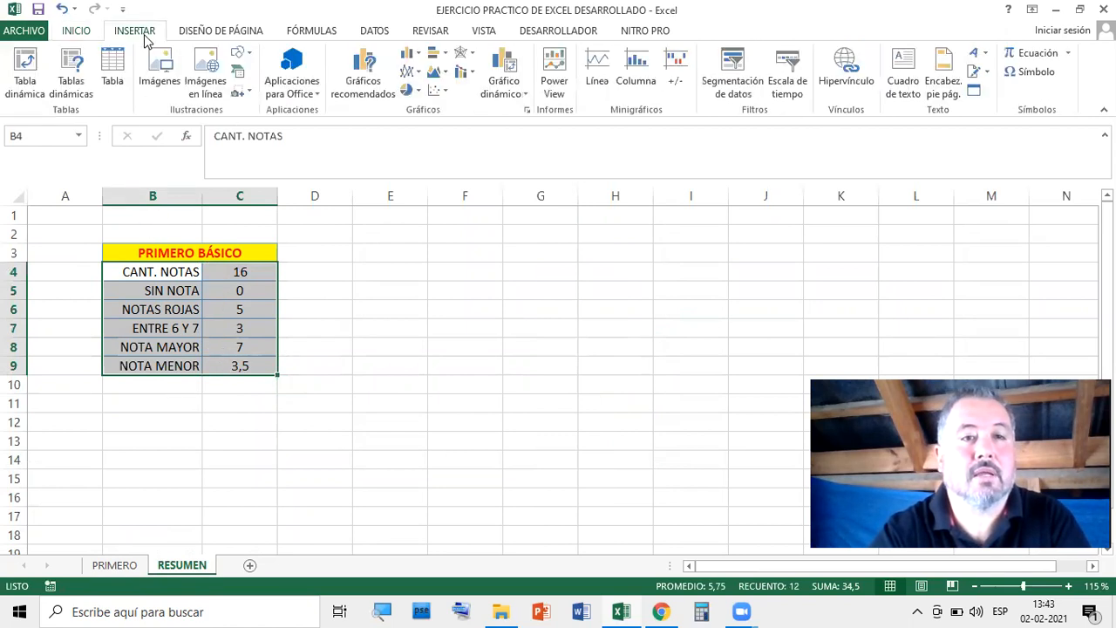
click(445, 56)
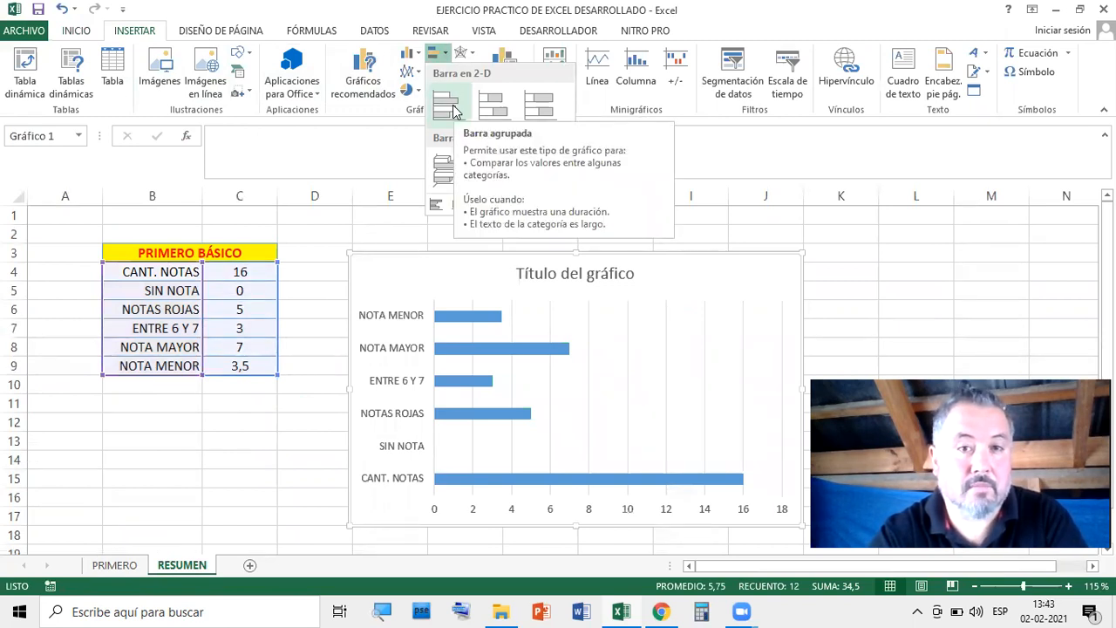
click(447, 105)
drag(660, 258, 665, 218)
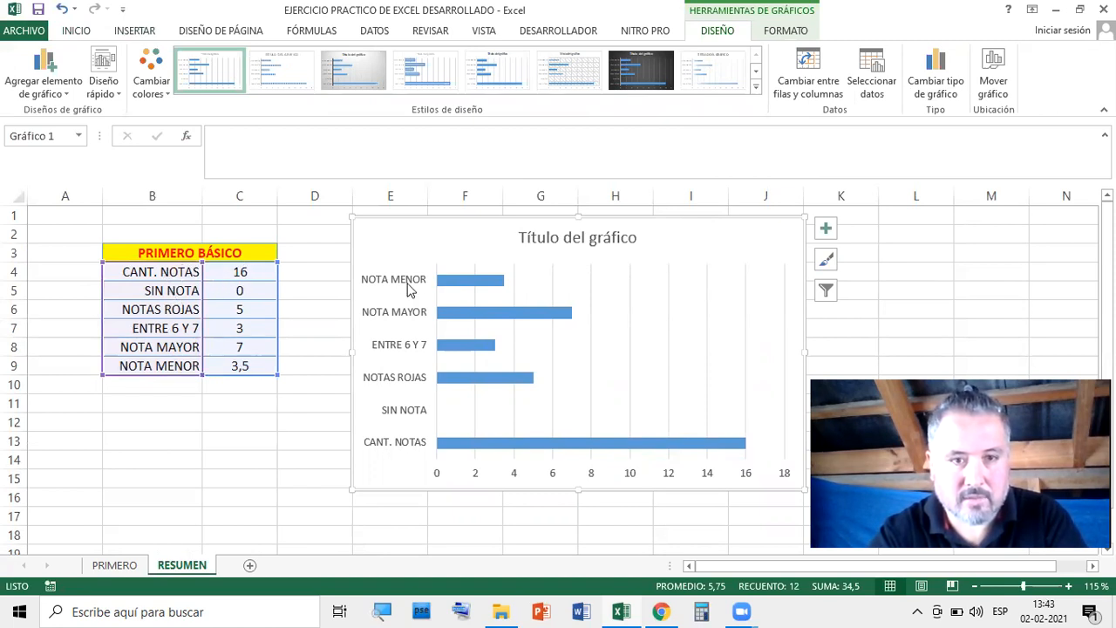
click(258, 272)
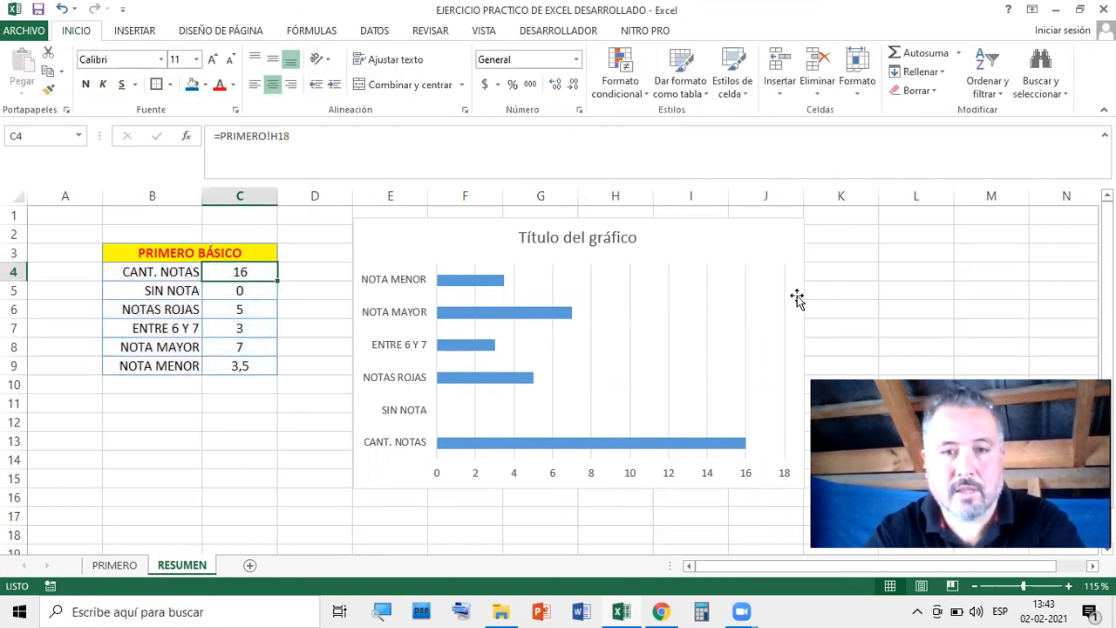
Inspect the bar chart's series and plot area and the CANT. NOTAS and SIN NOTA formulas
click(904, 315)
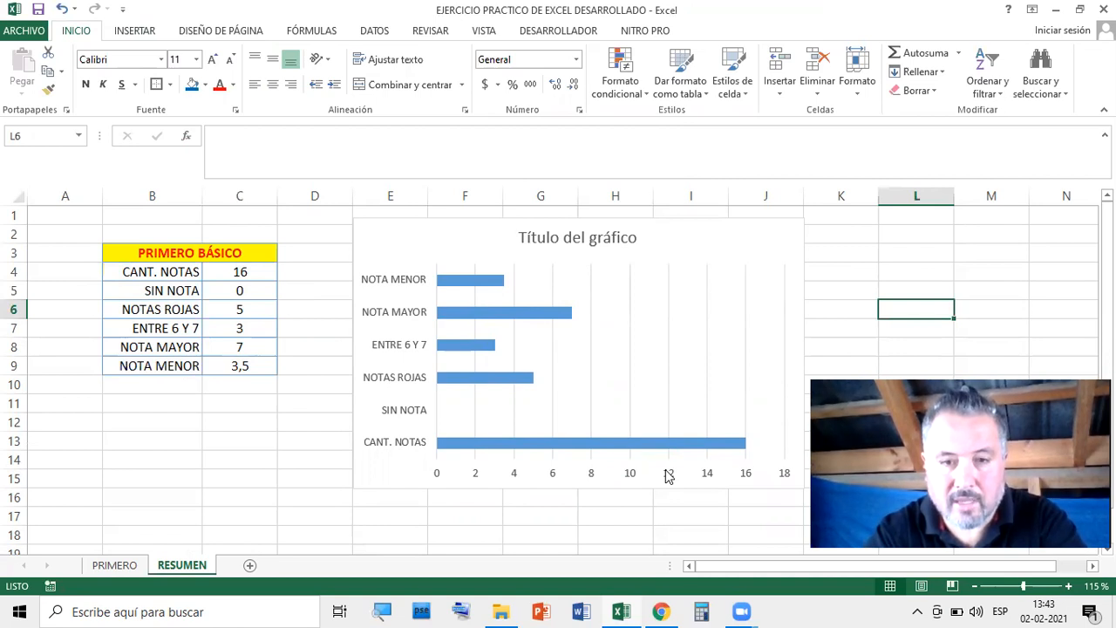
click(563, 320)
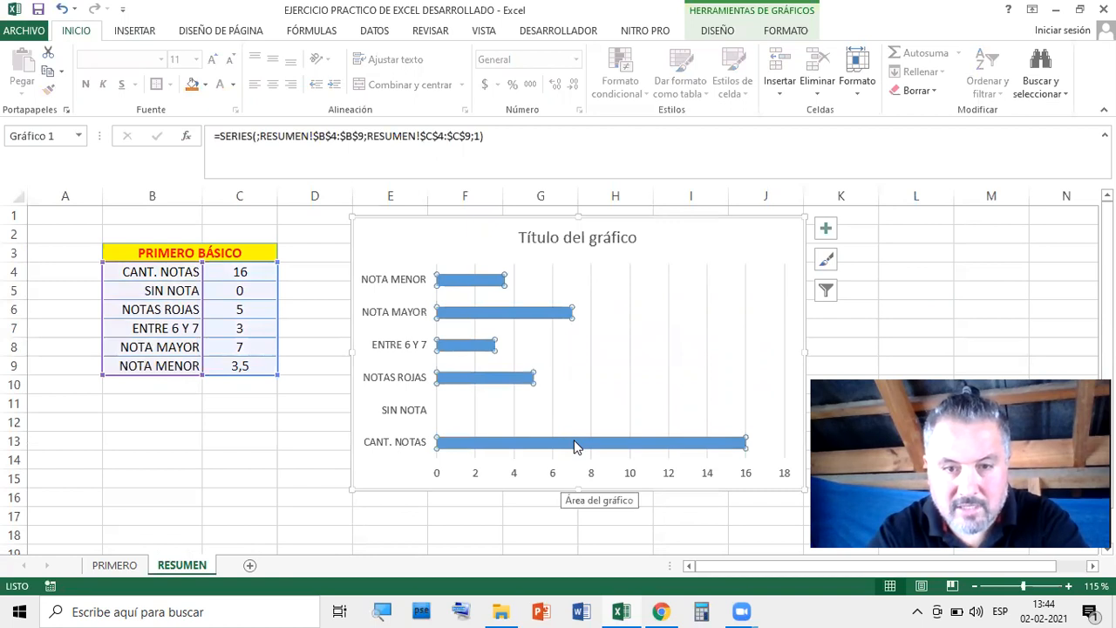
click(624, 365)
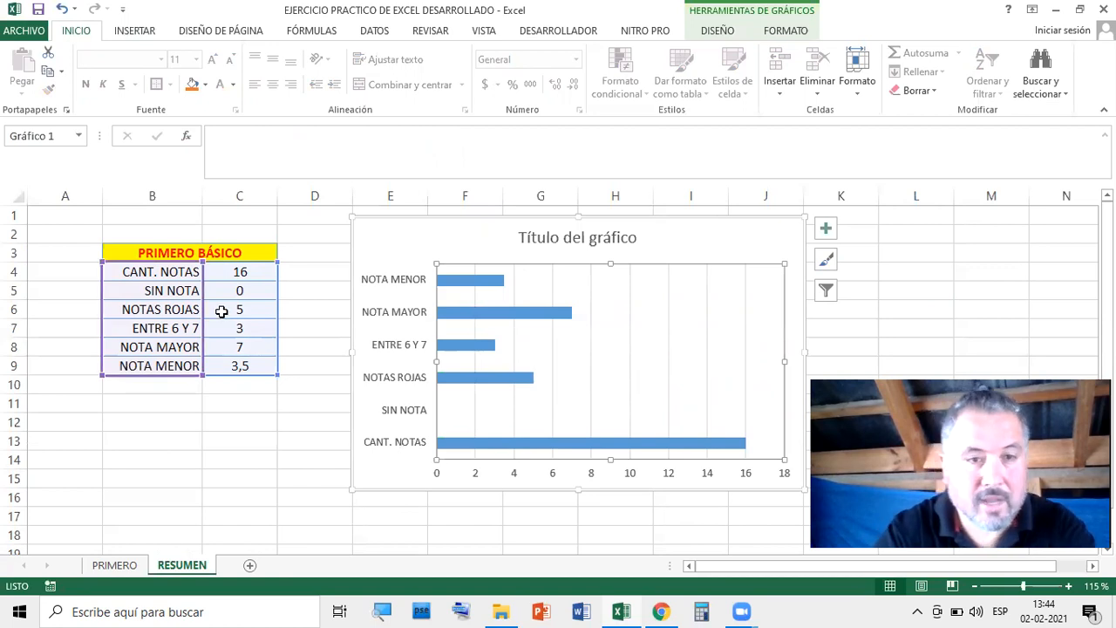
click(314, 294)
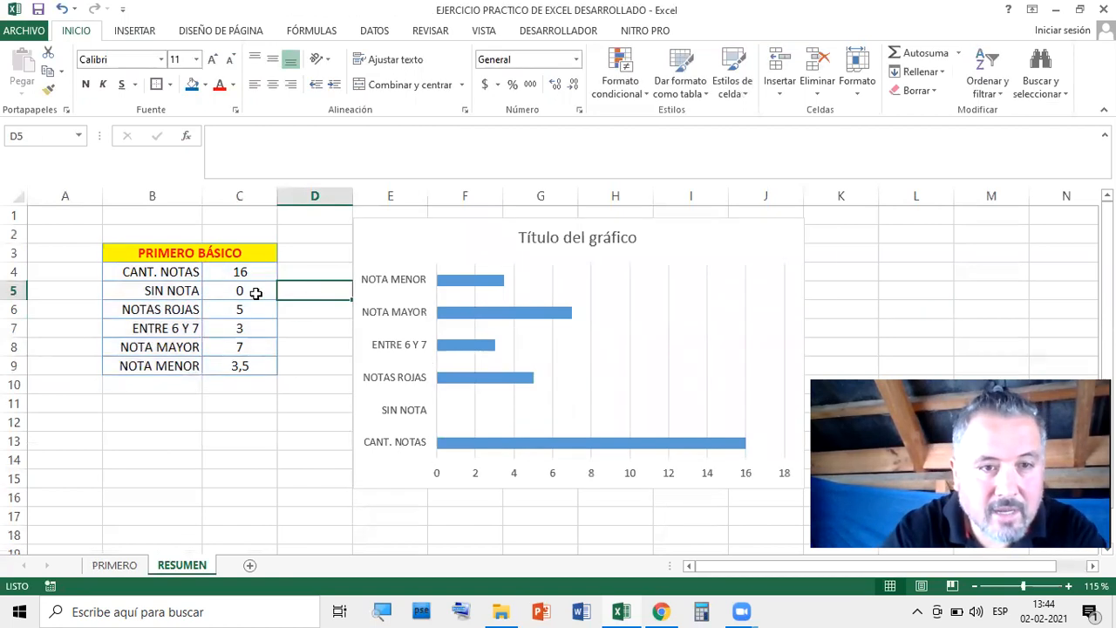
click(243, 293)
click(248, 273)
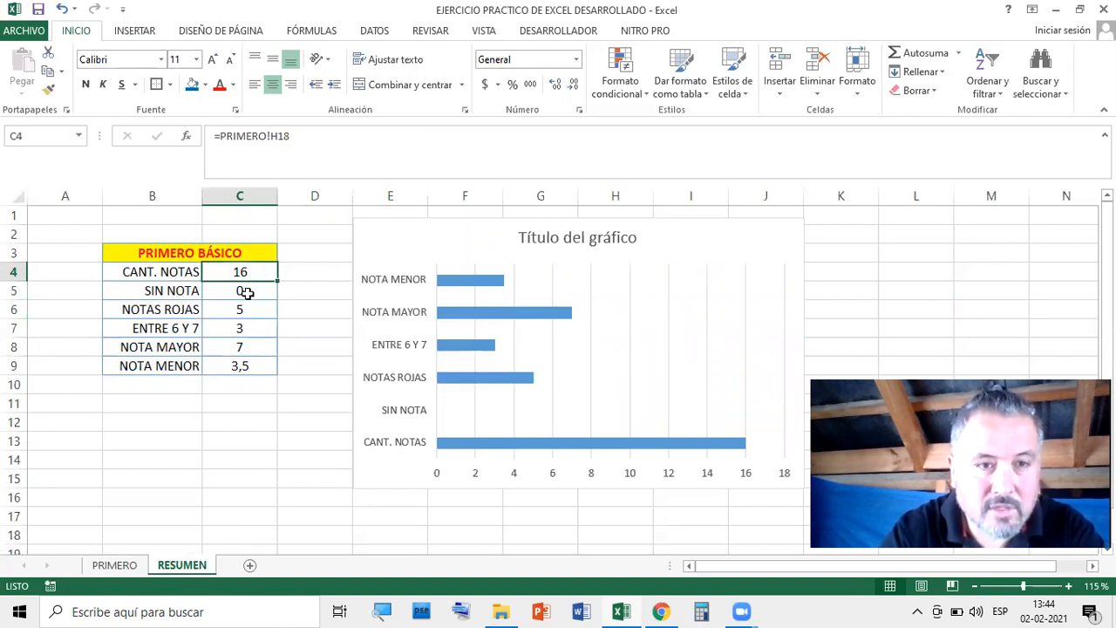
click(247, 293)
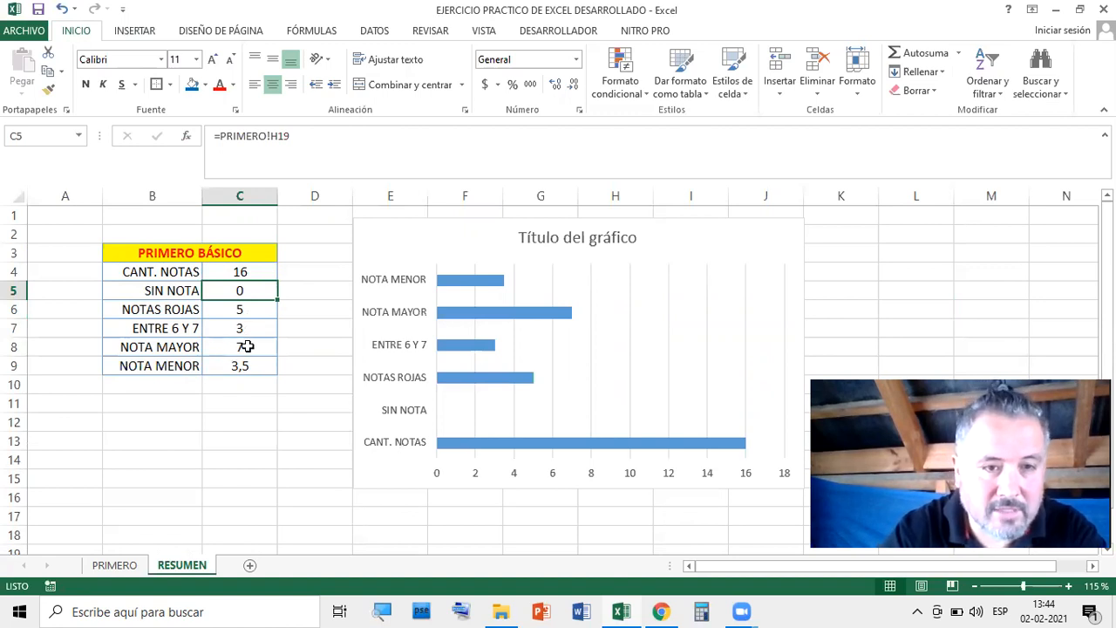
Format C8:C9 with one decimal so NOTA MAYOR and NOTA MENOR read 7,0 and 3,5
drag(248, 346, 248, 357)
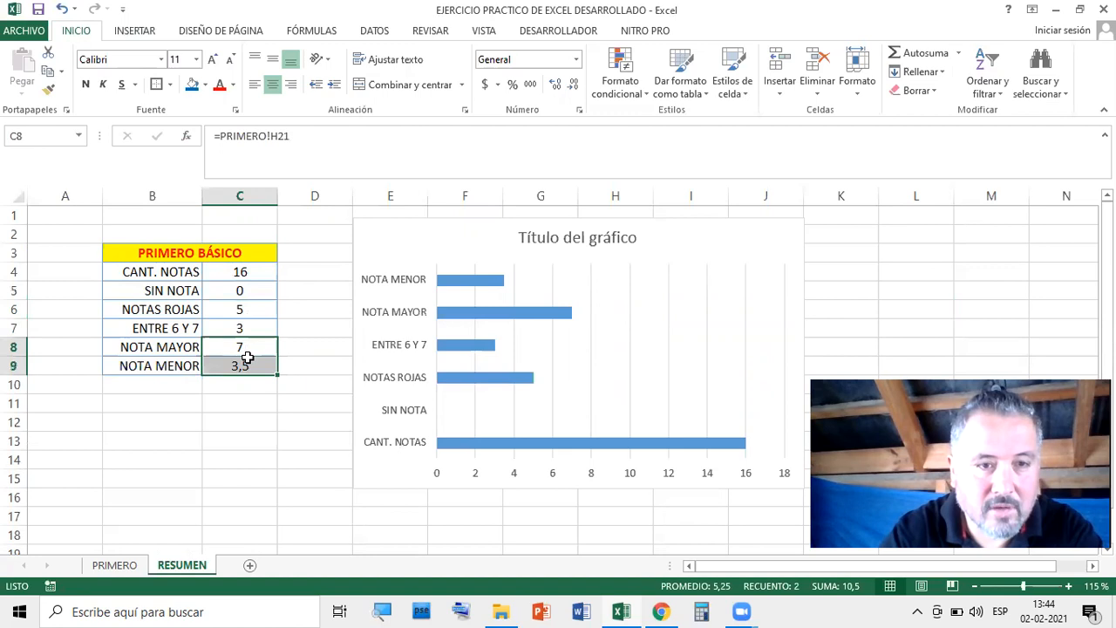
click(553, 87)
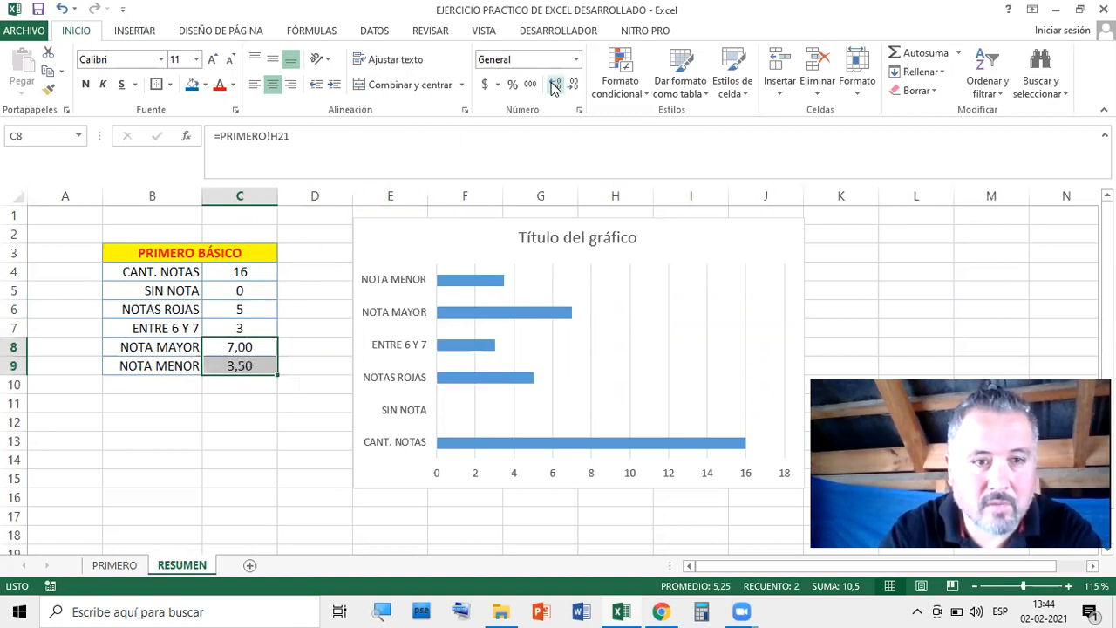
click(574, 85)
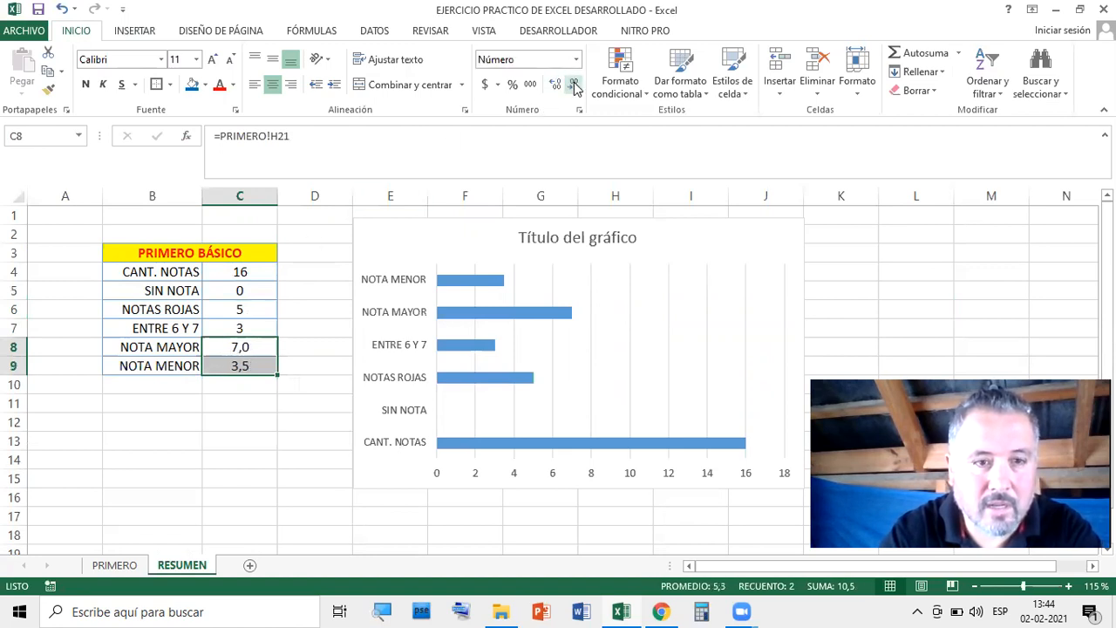
click(240, 421)
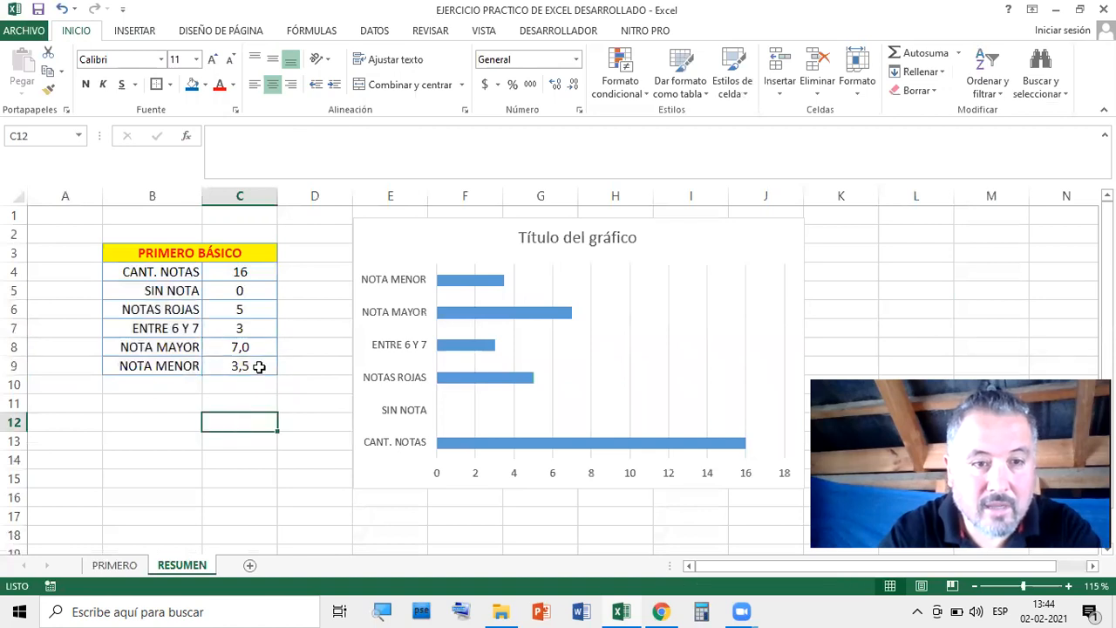
drag(242, 331, 252, 267)
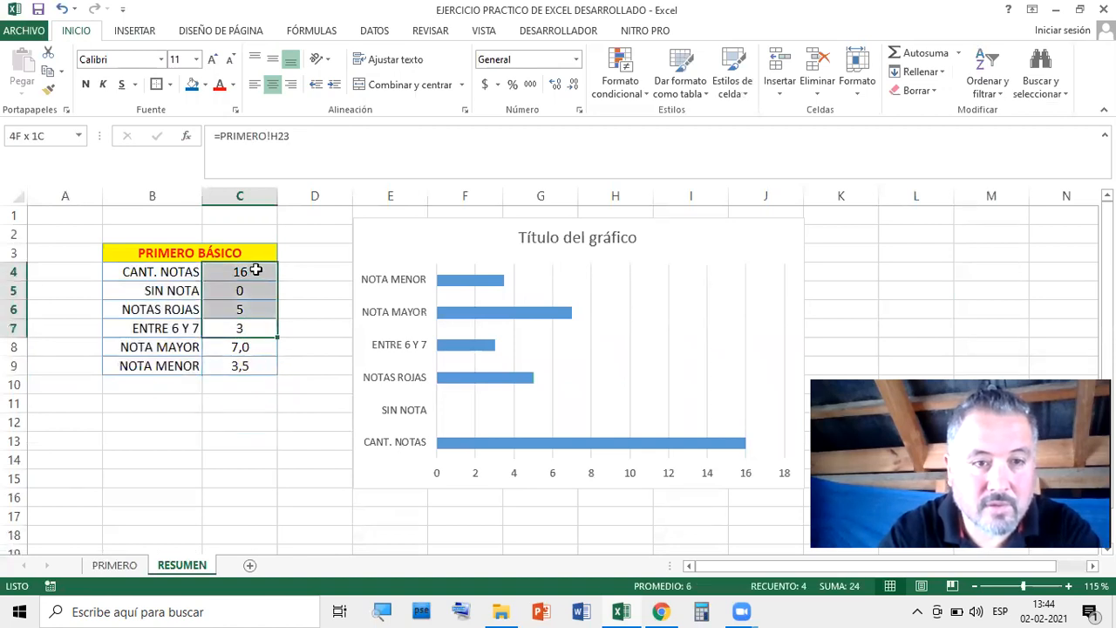
click(342, 280)
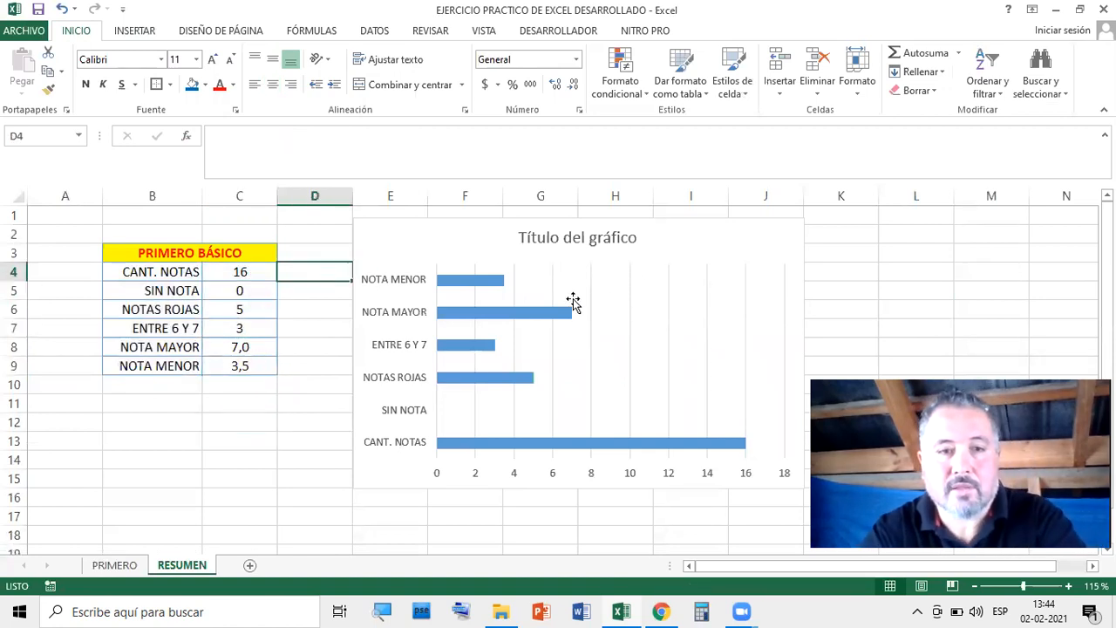
click(482, 285)
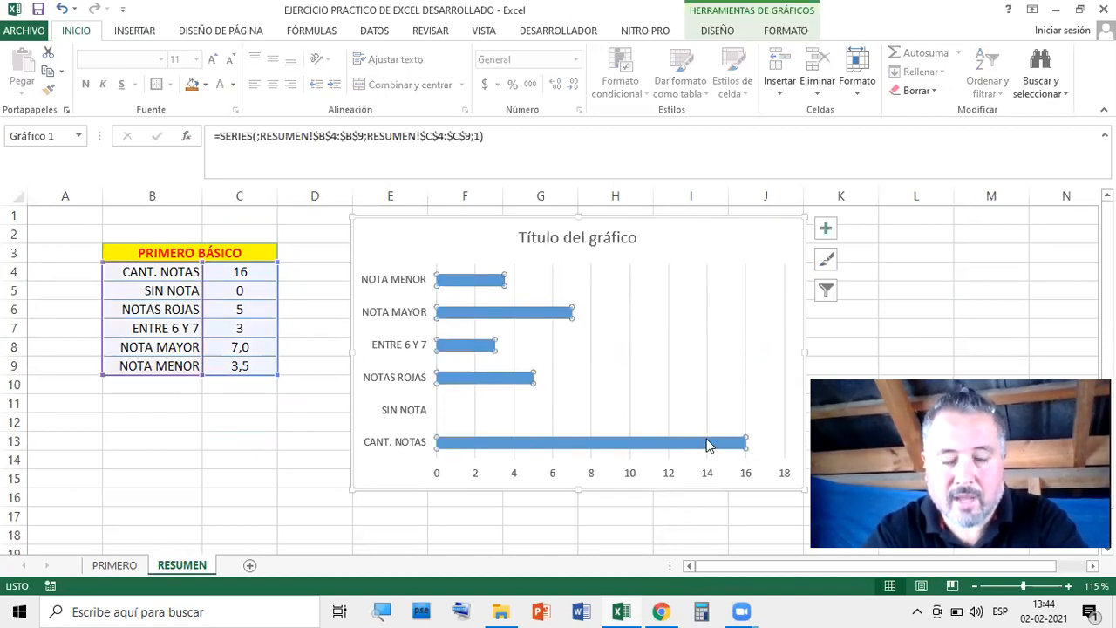
Add data labels to the summary chart's bars, showing 16, 0, 5, 3, 7,0 and 3,5
right_click(499, 288)
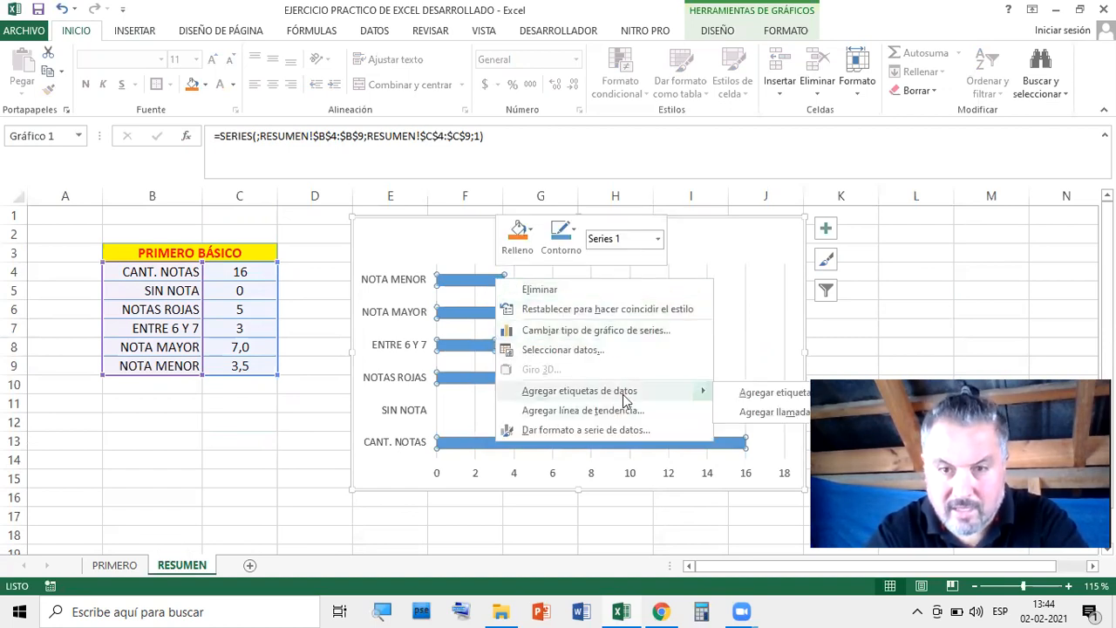
click(797, 393)
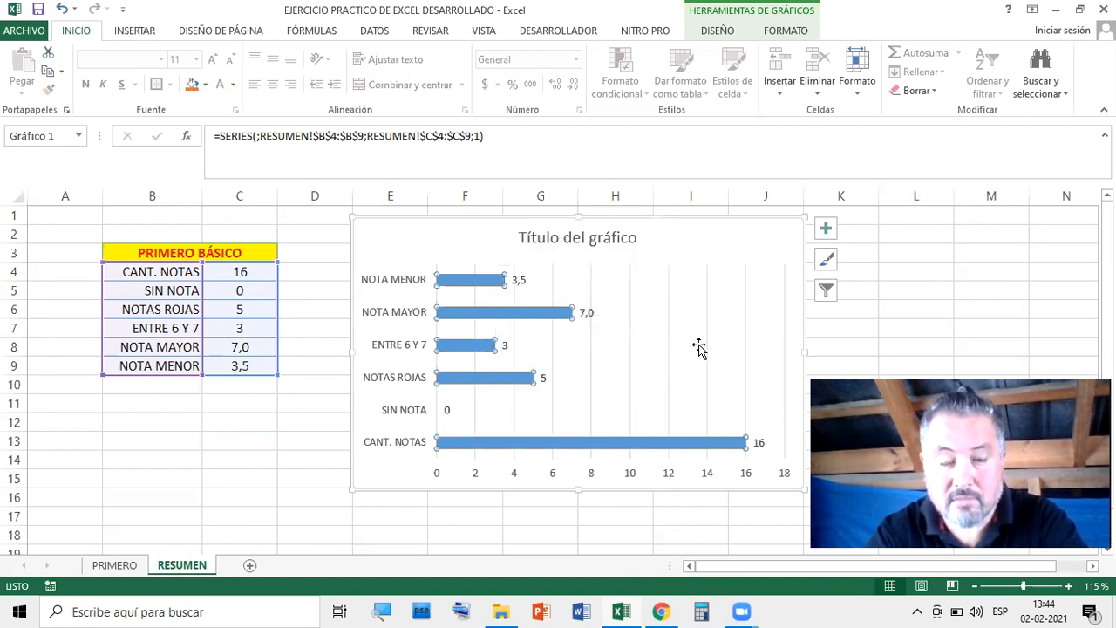
click(700, 347)
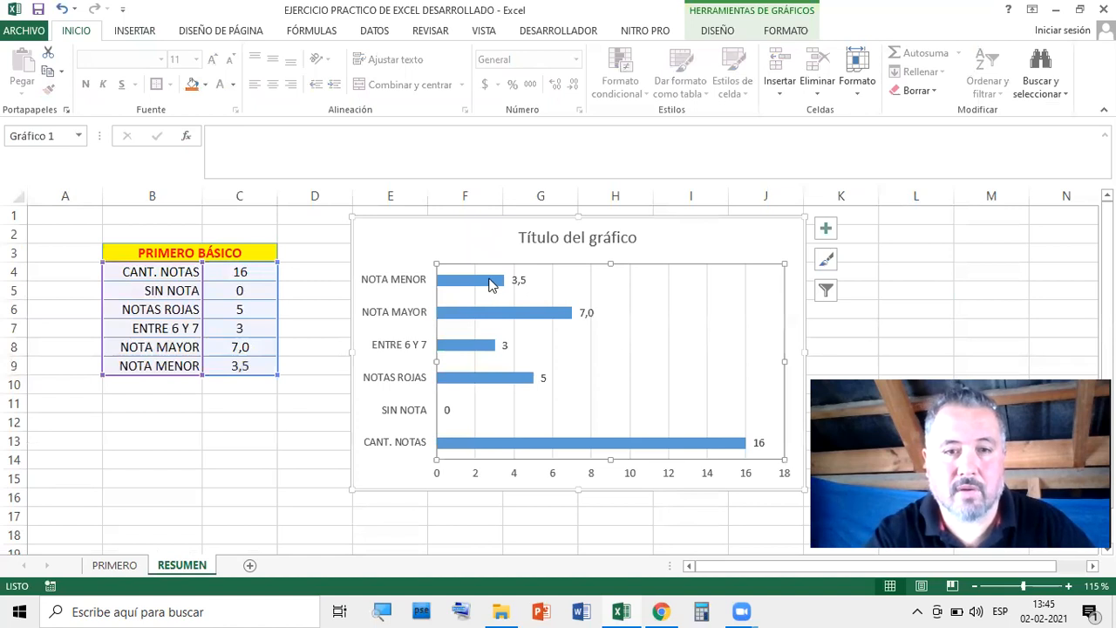
click(593, 238)
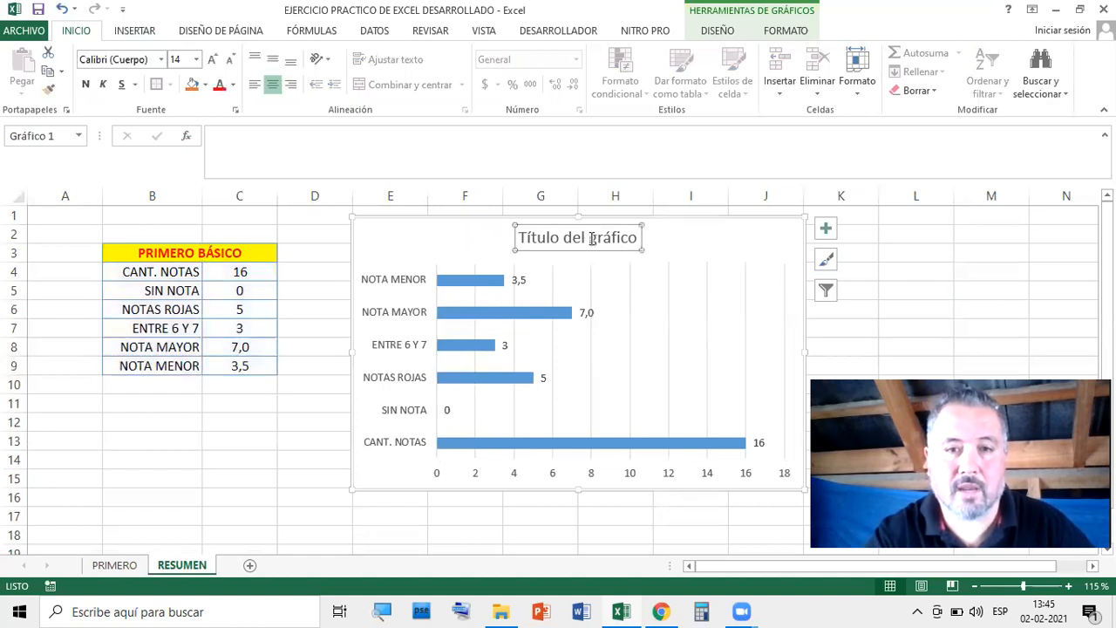
Replace the 'Título del gráfico' placeholder with the title RESUMEN PRIMERO BÁSICO
click(590, 240)
triple_click(590, 244)
double_click(590, 244)
double_click(591, 244)
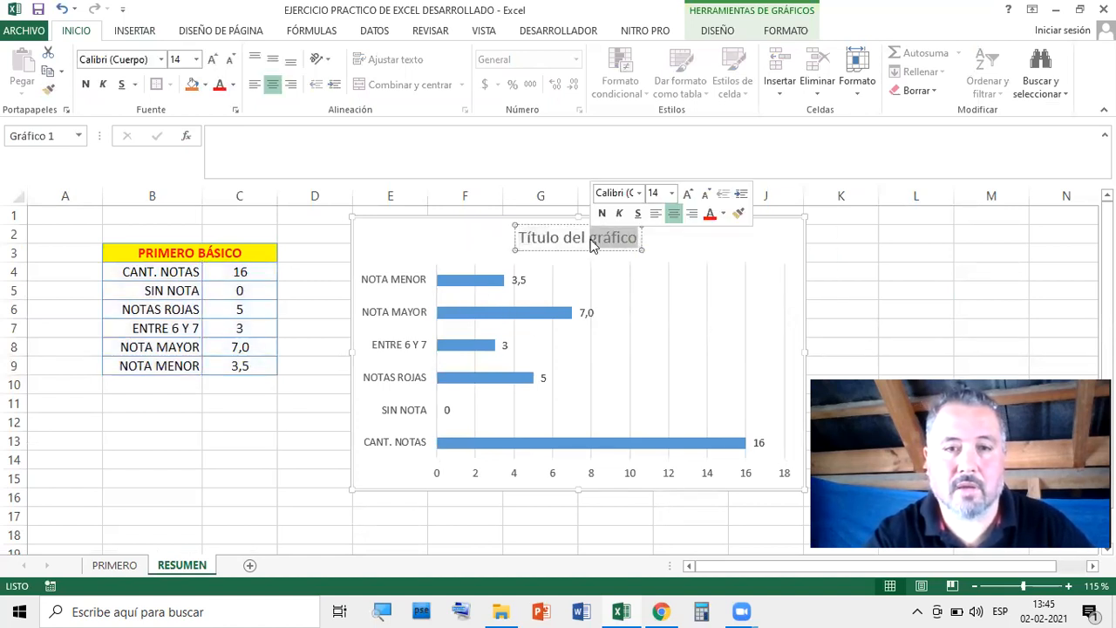
double_click(590, 244)
drag(521, 237, 675, 256)
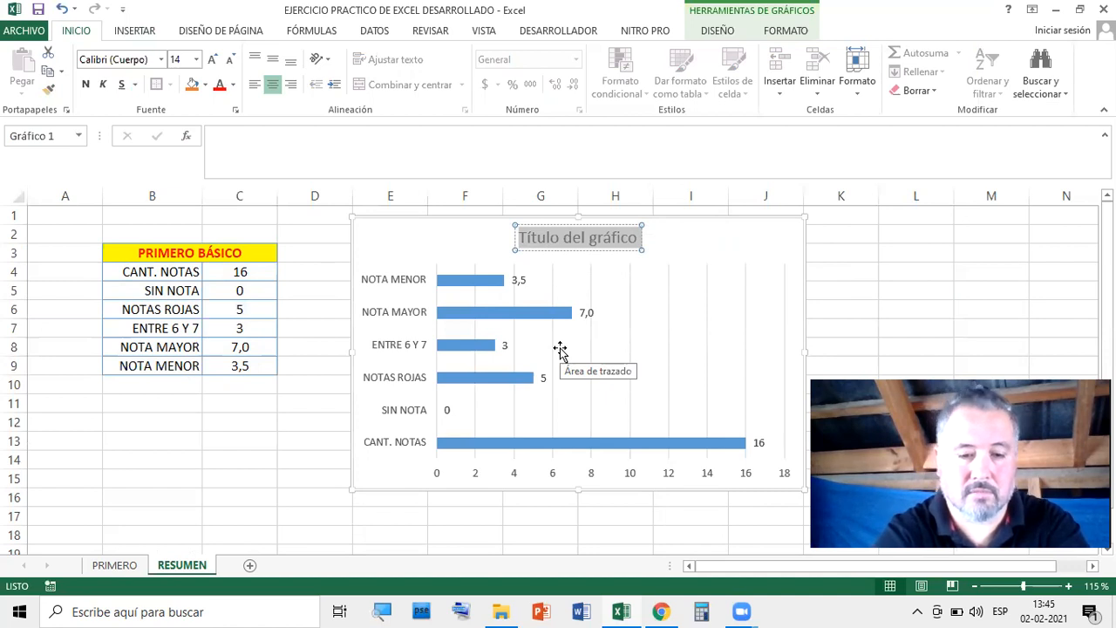
text(RE)
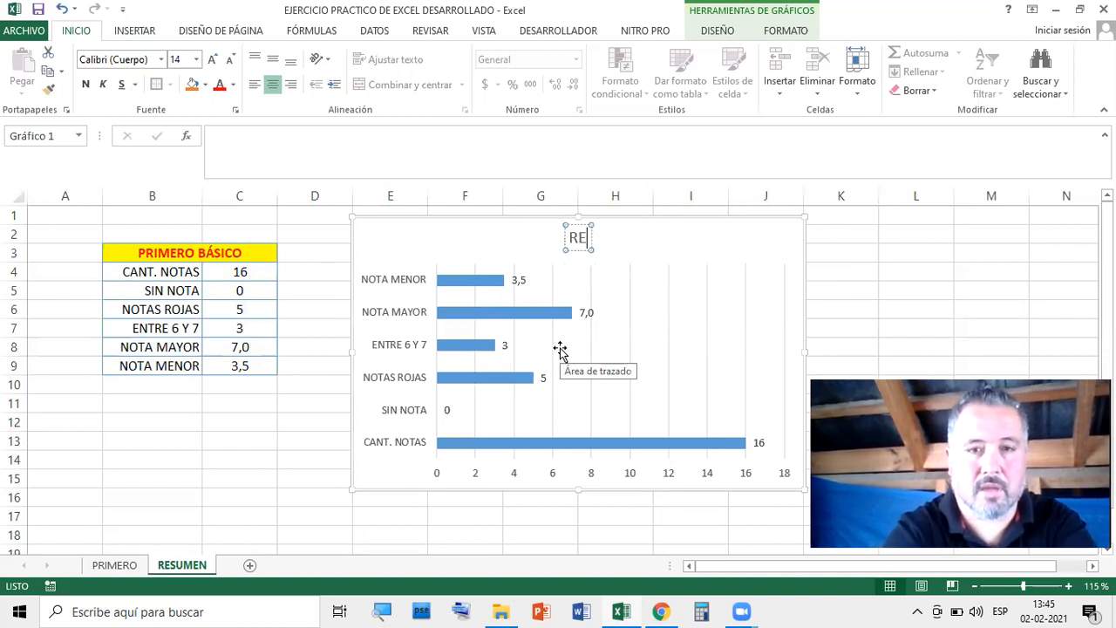
text(SUMEN)
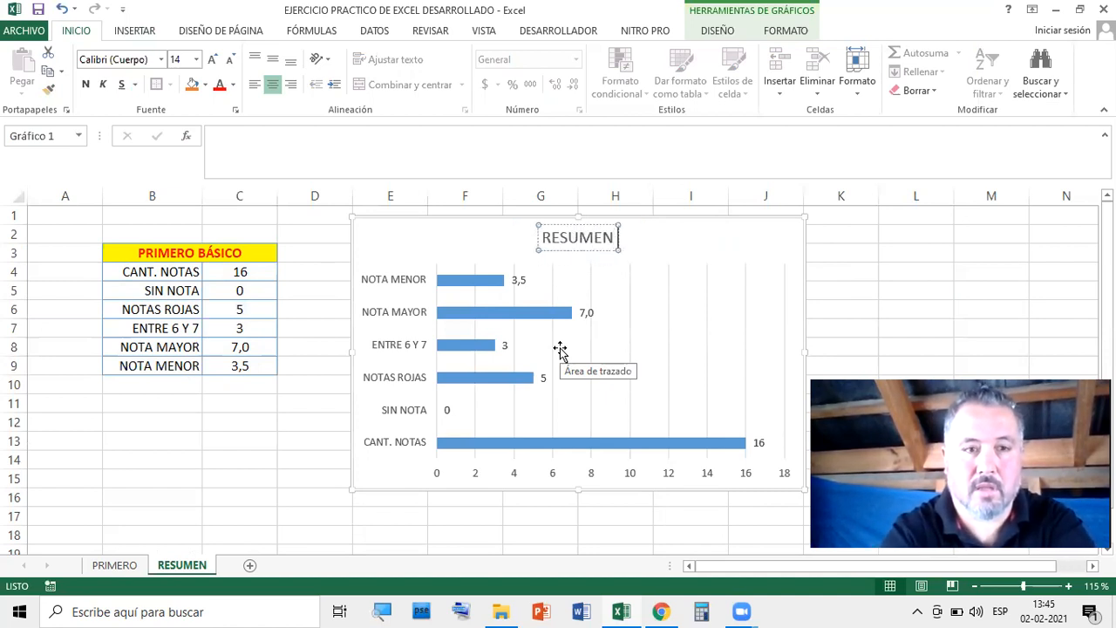
text( PRIMERO B)
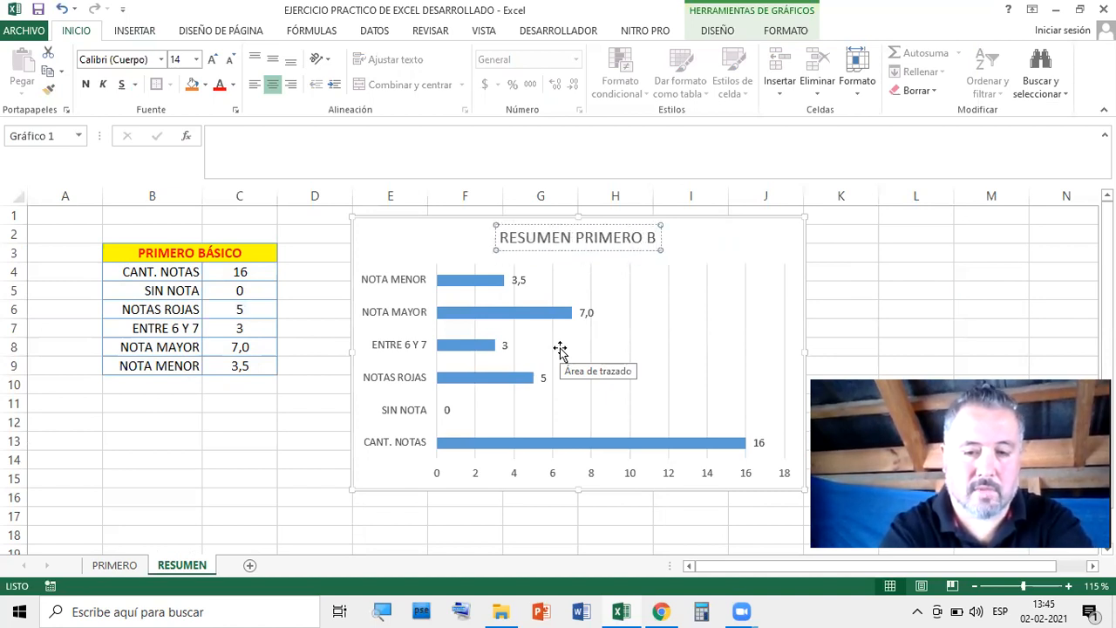
text(ÁSICO)
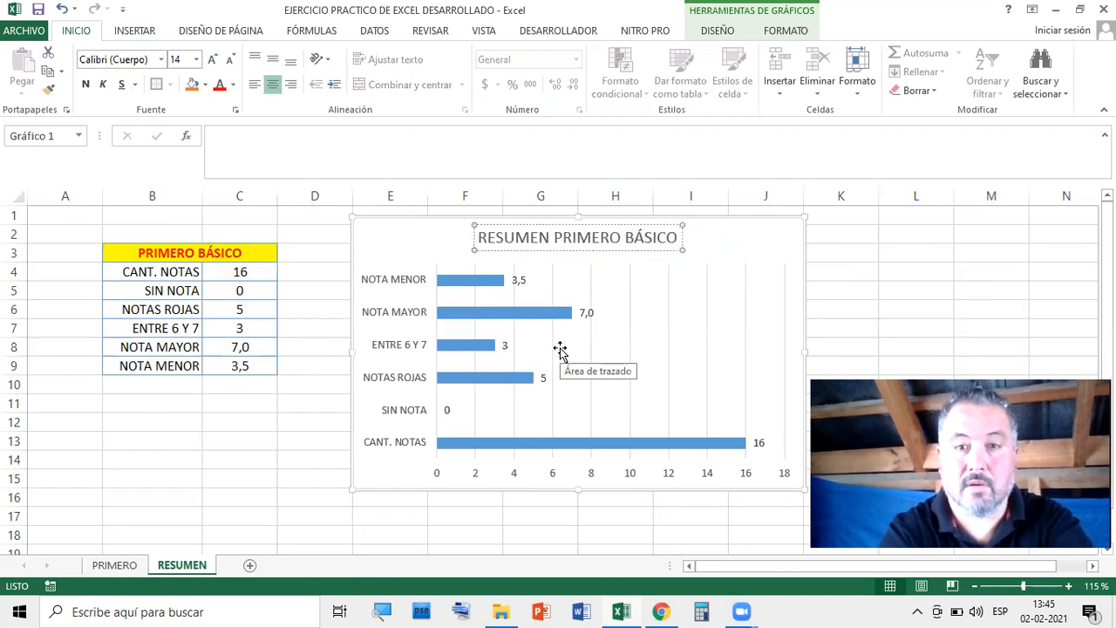
click(881, 252)
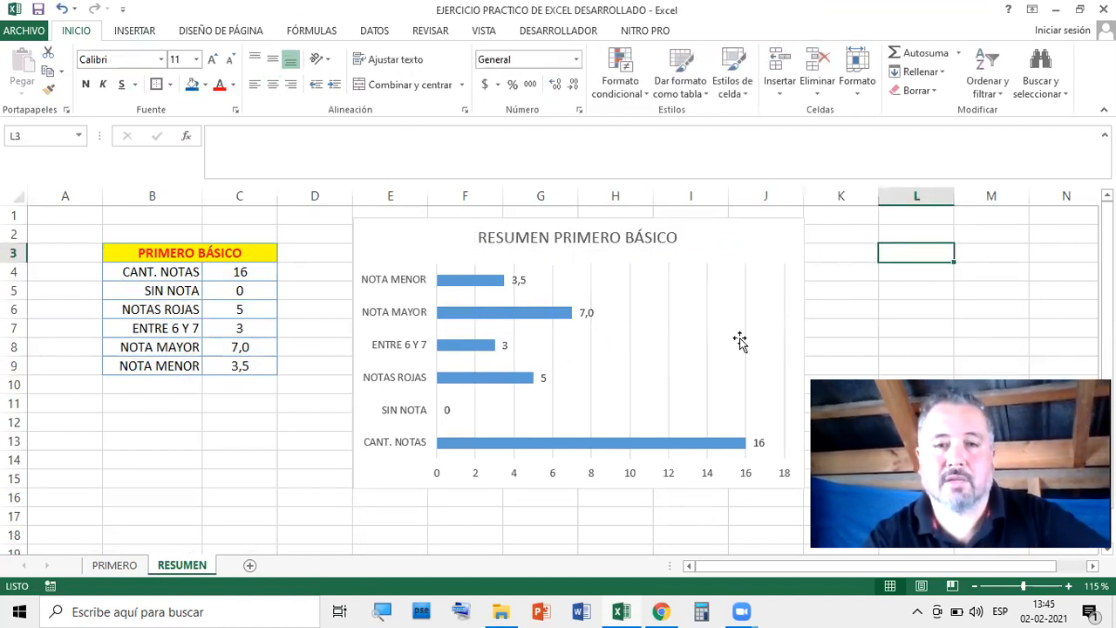
Look through the bar series' fill, effects and series options in the formatting pane
double_click(475, 290)
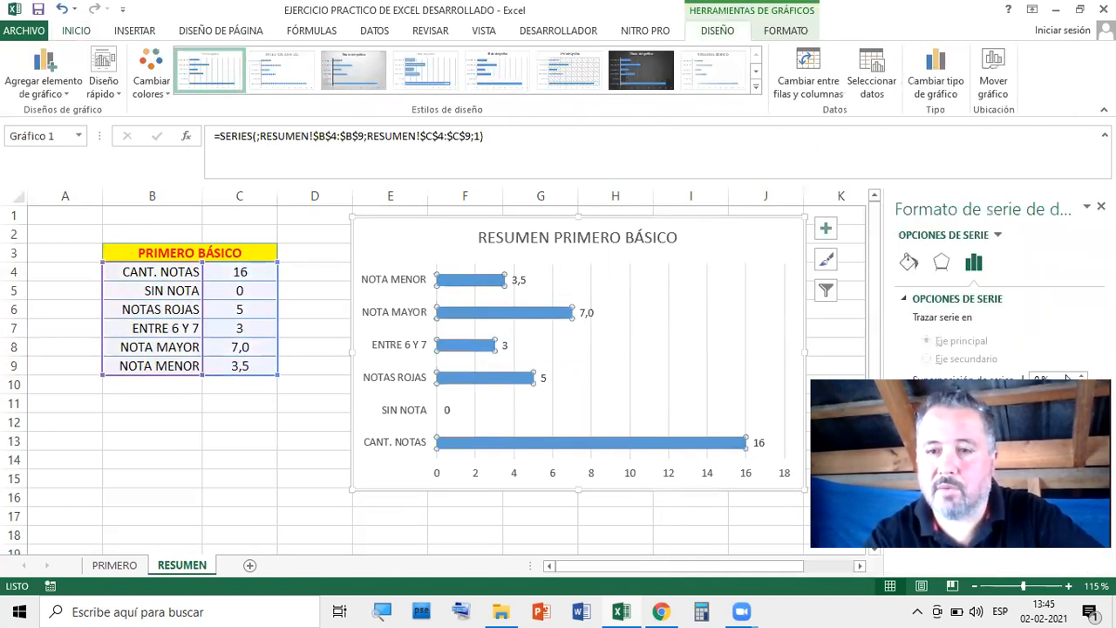
click(910, 263)
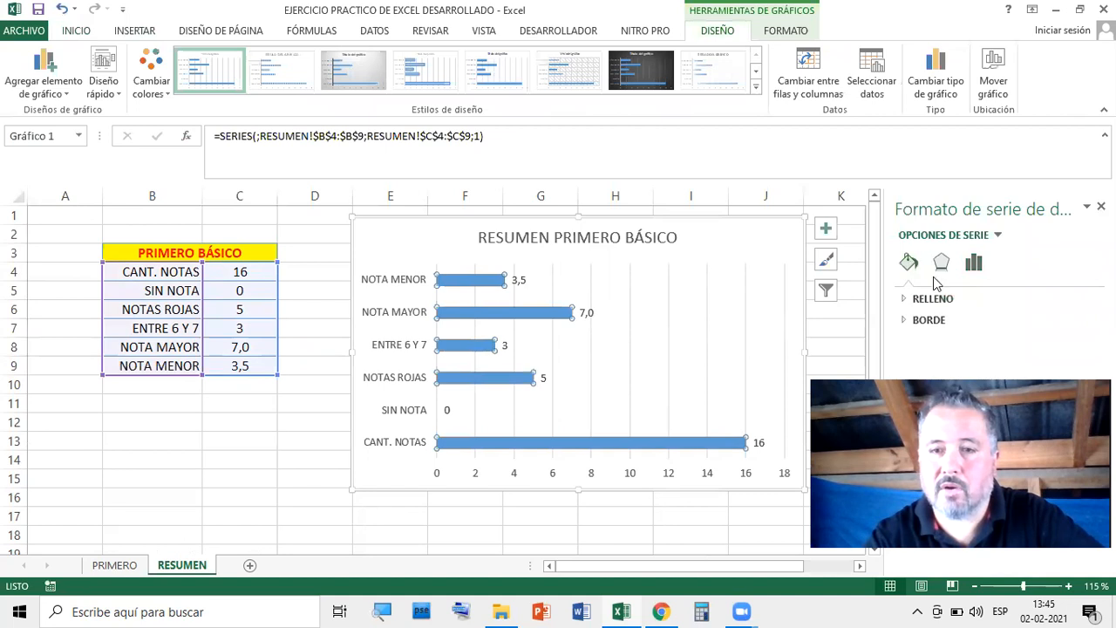
click(942, 264)
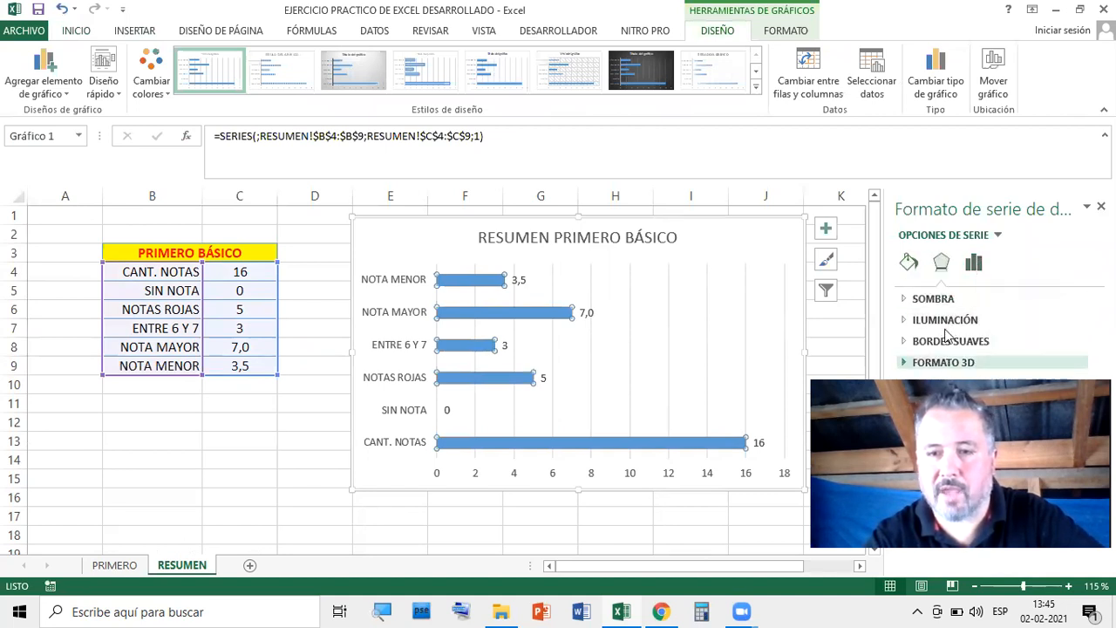
click(980, 267)
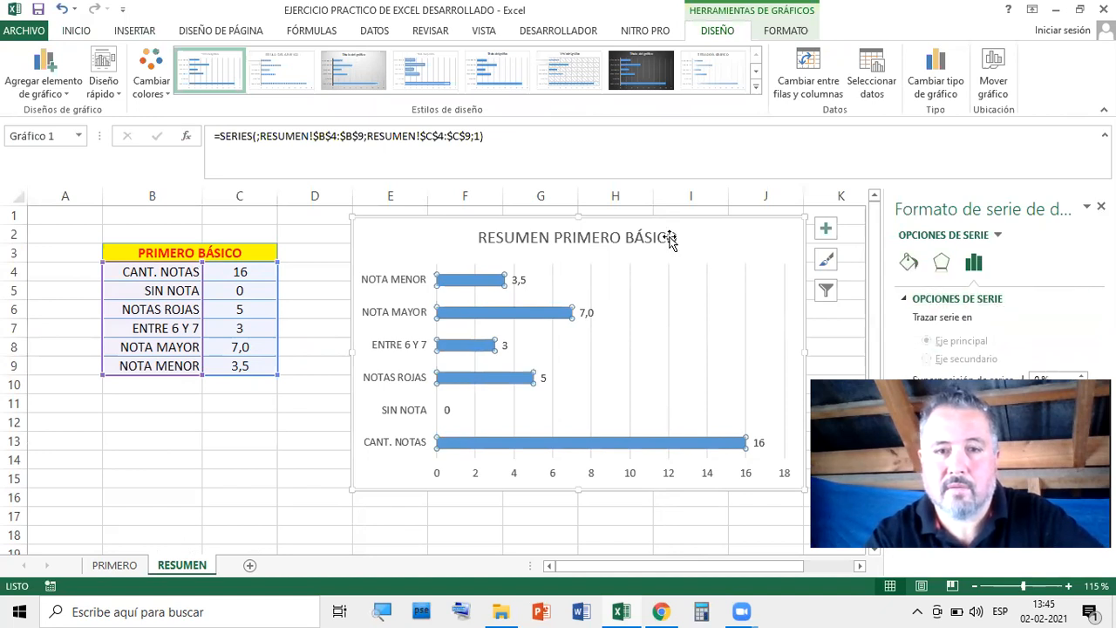
Apply chart style 3, with a grey gradient background and labels inside the bars
click(741, 250)
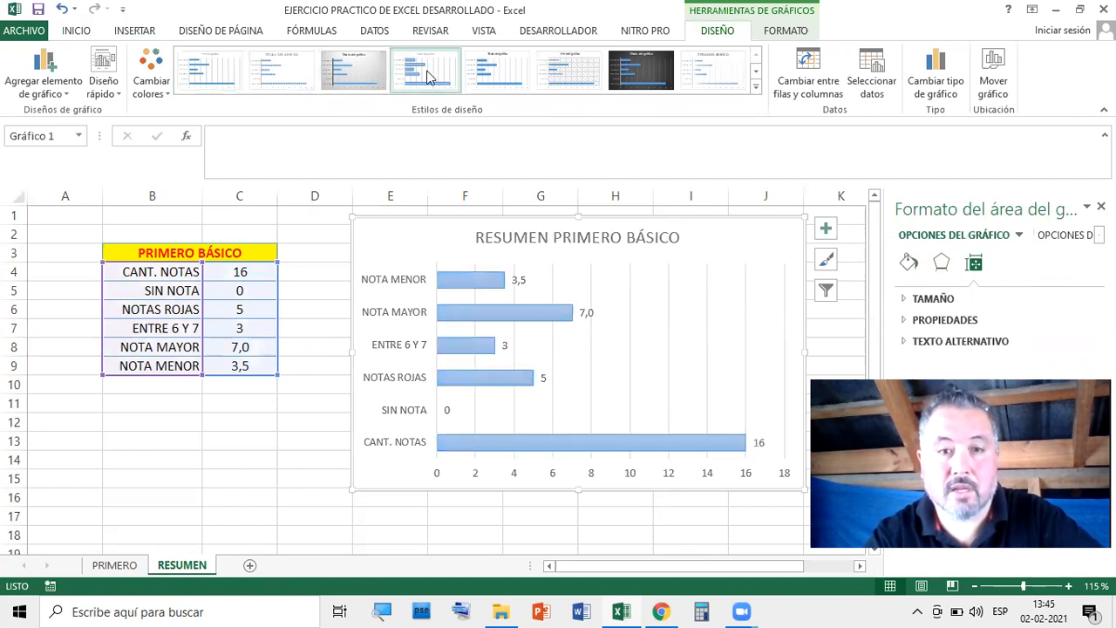
click(755, 88)
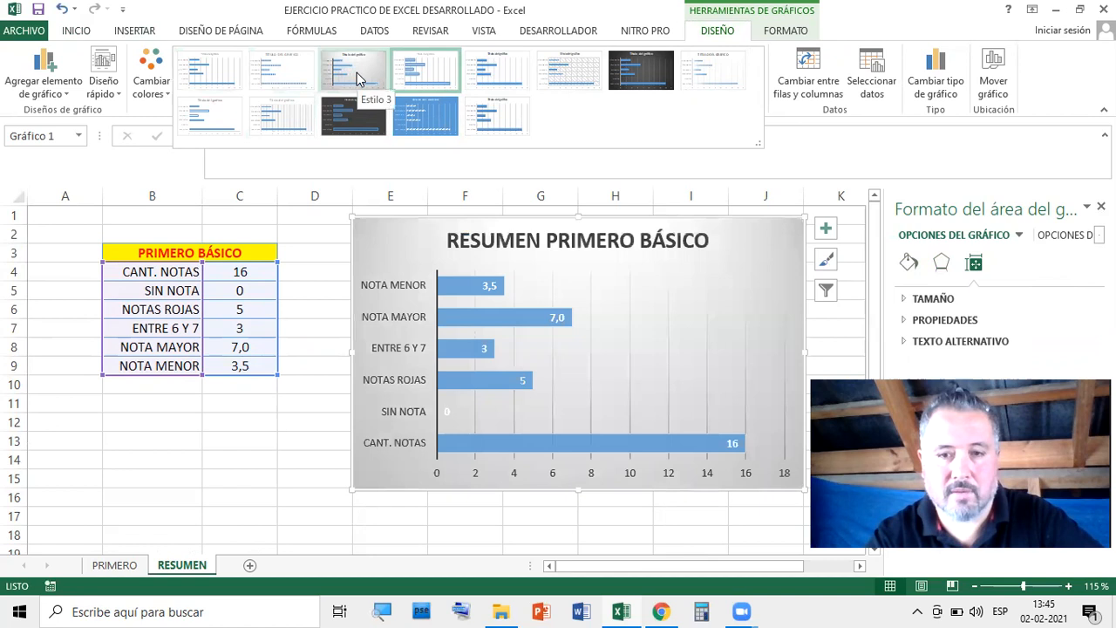
click(357, 73)
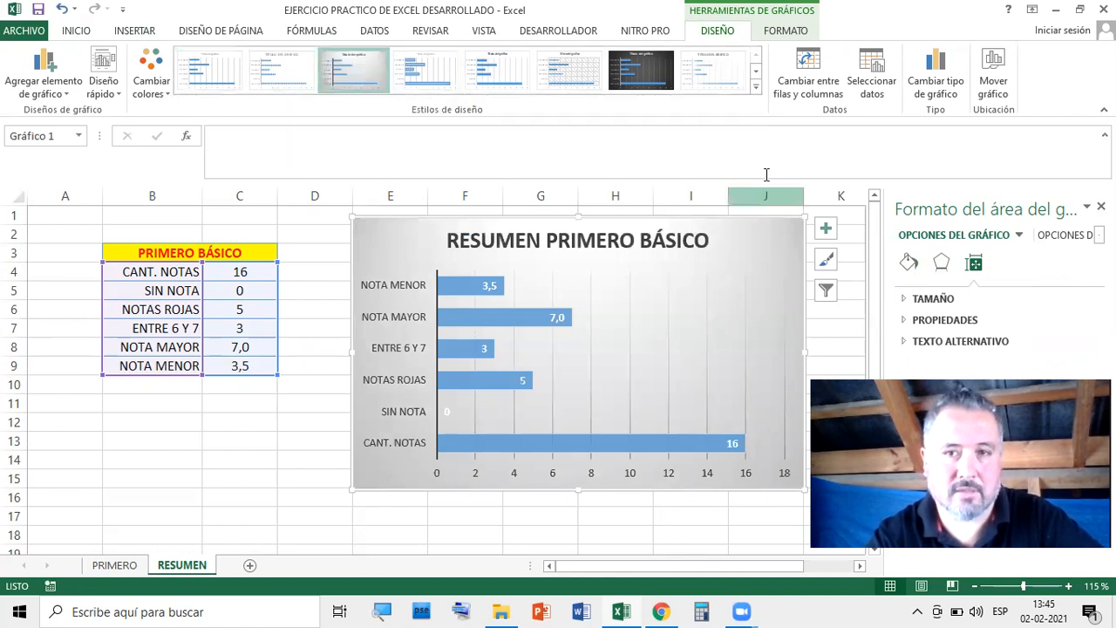
click(334, 421)
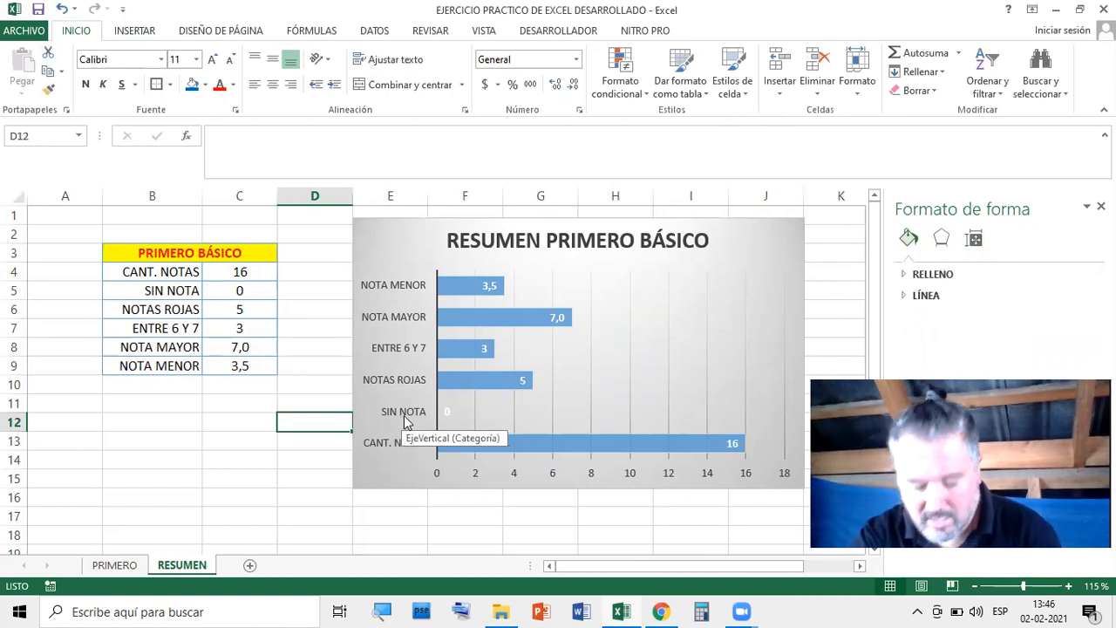
key(Down)
key(Down)
key(Left)
key(Left)
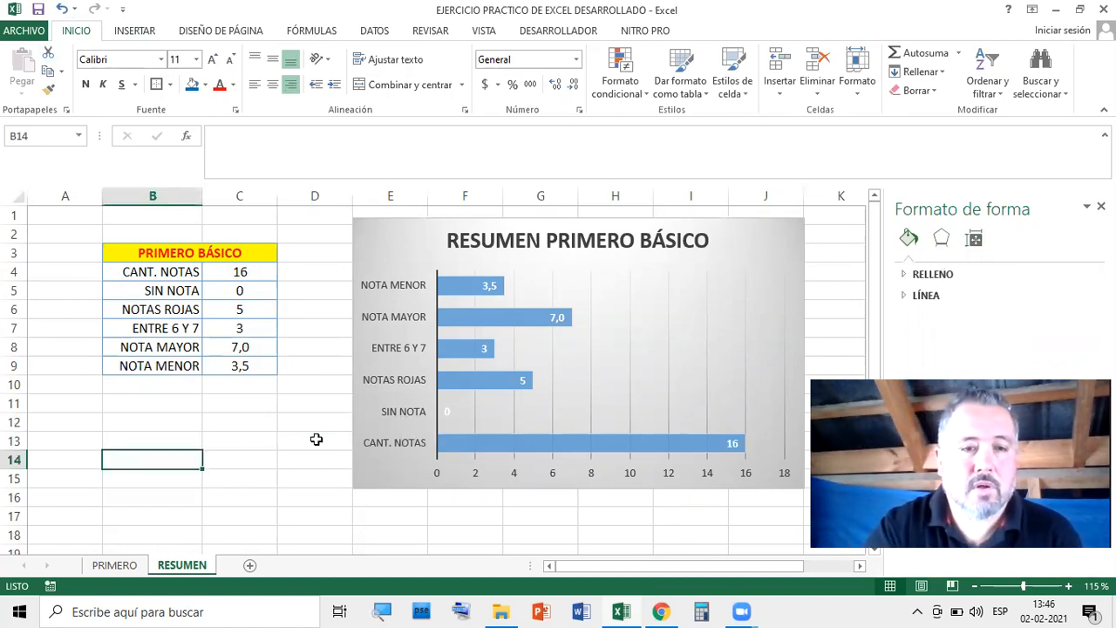
click(251, 443)
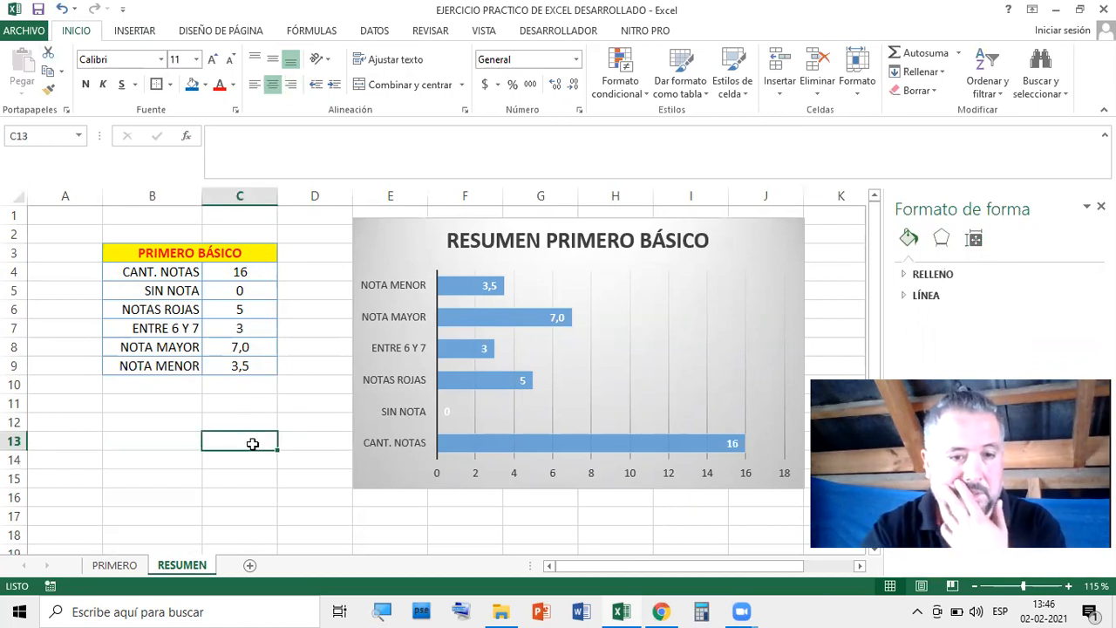
click(114, 567)
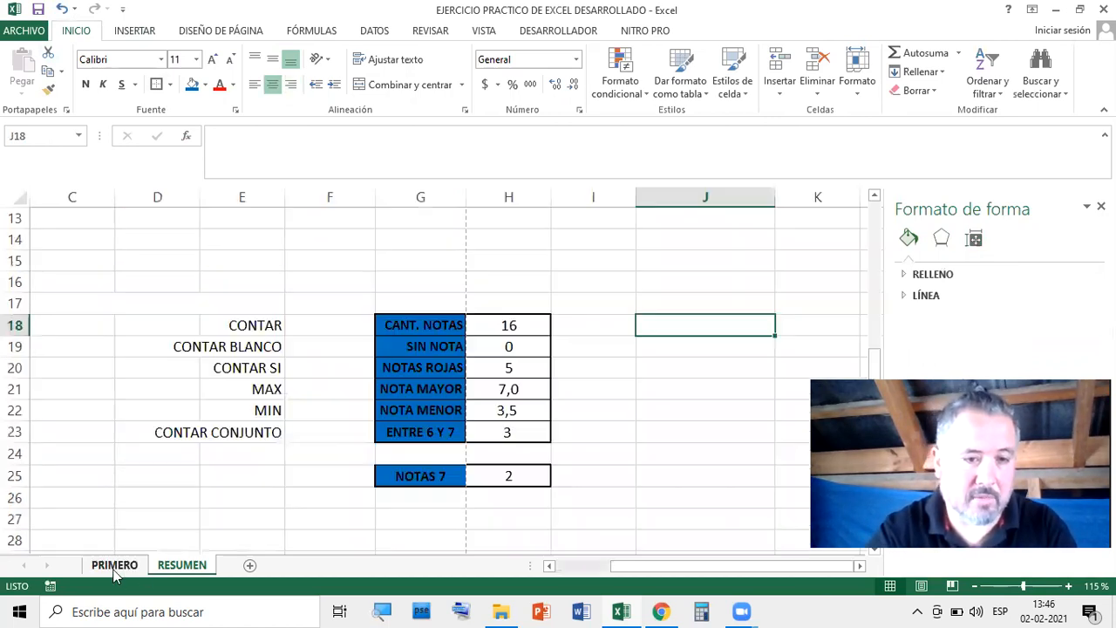
click(180, 569)
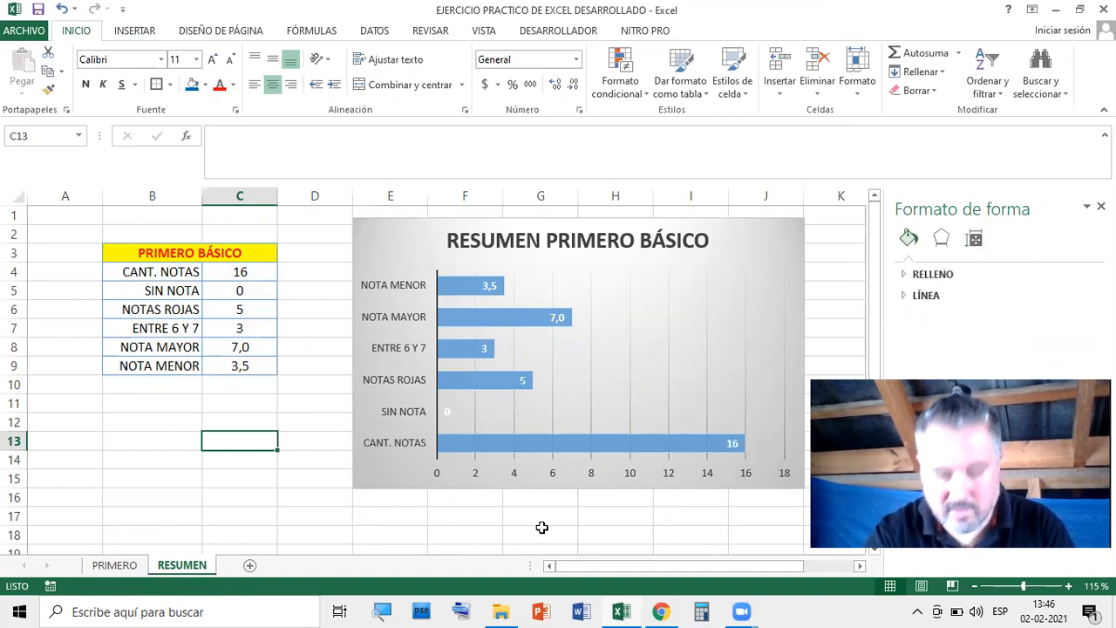
Insert a new sheet after RESUMEN and name its tab GRÁFICO DE NOTAS FINALES
click(251, 567)
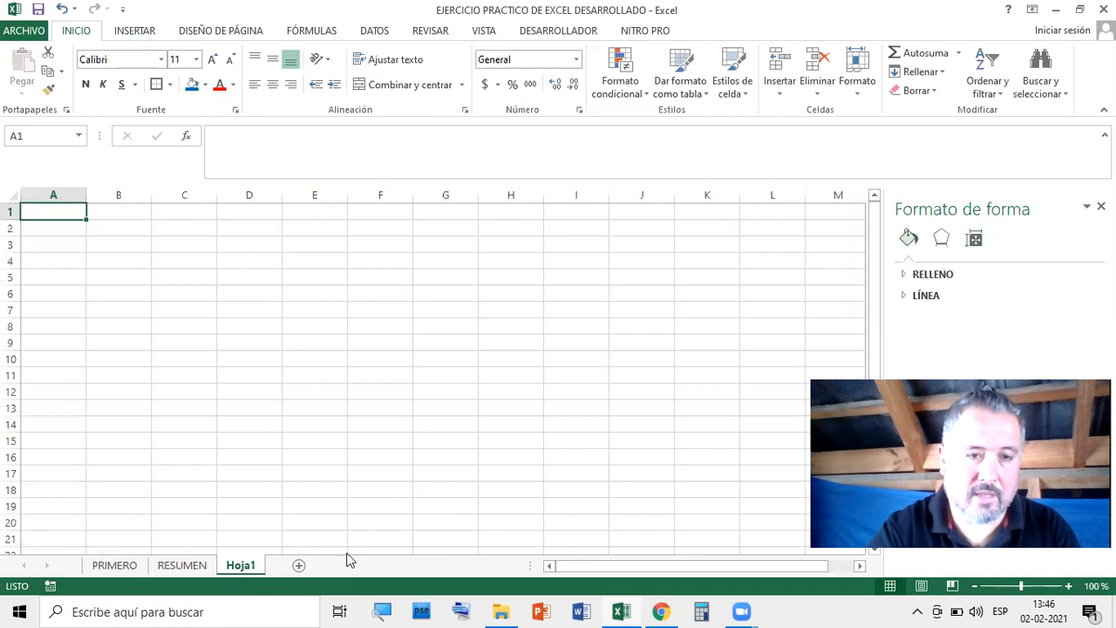
double_click(250, 566)
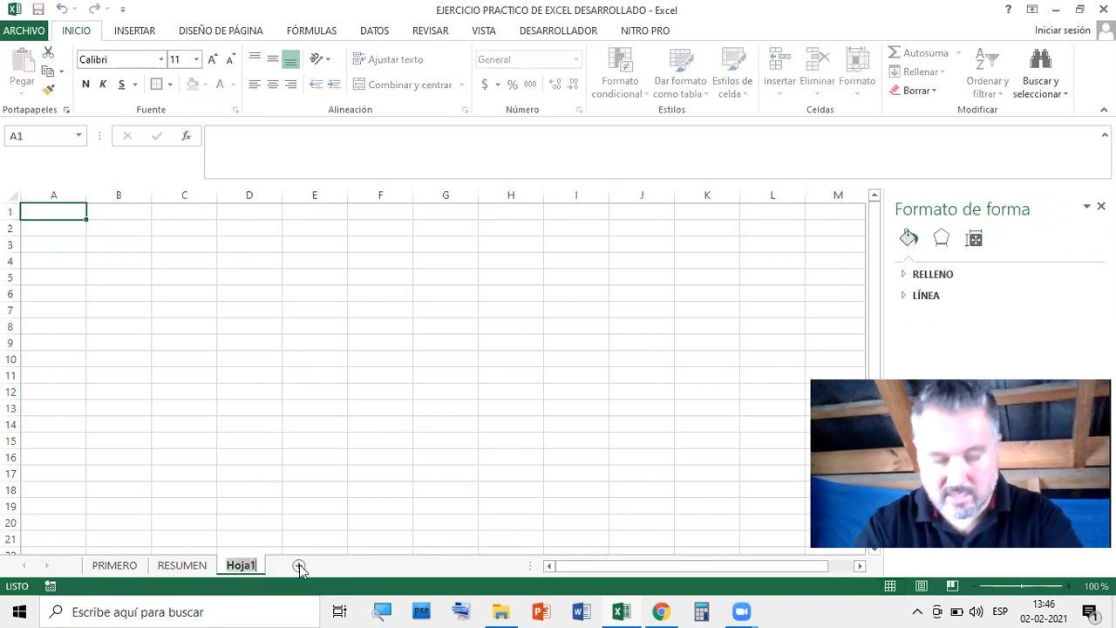
text(GR)
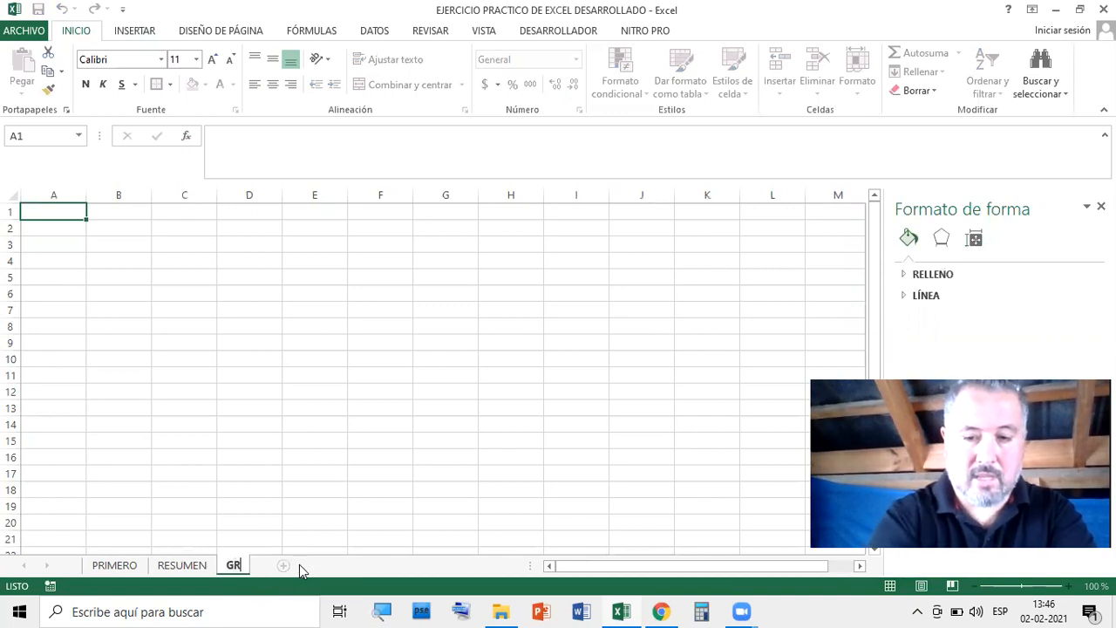
text(ÁF)
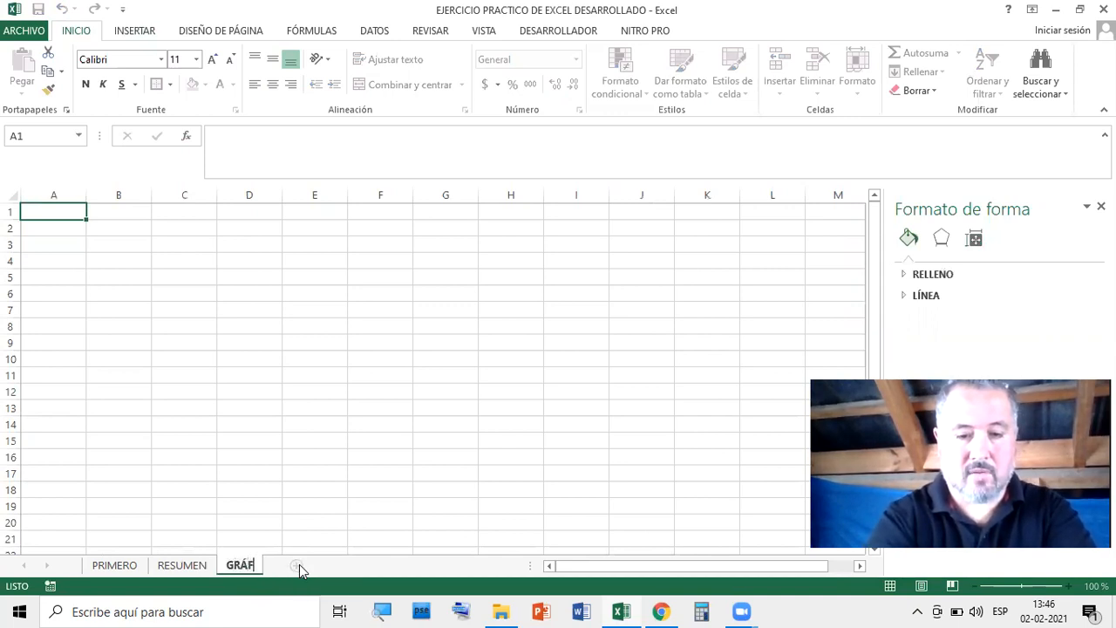
text(ICO DE)
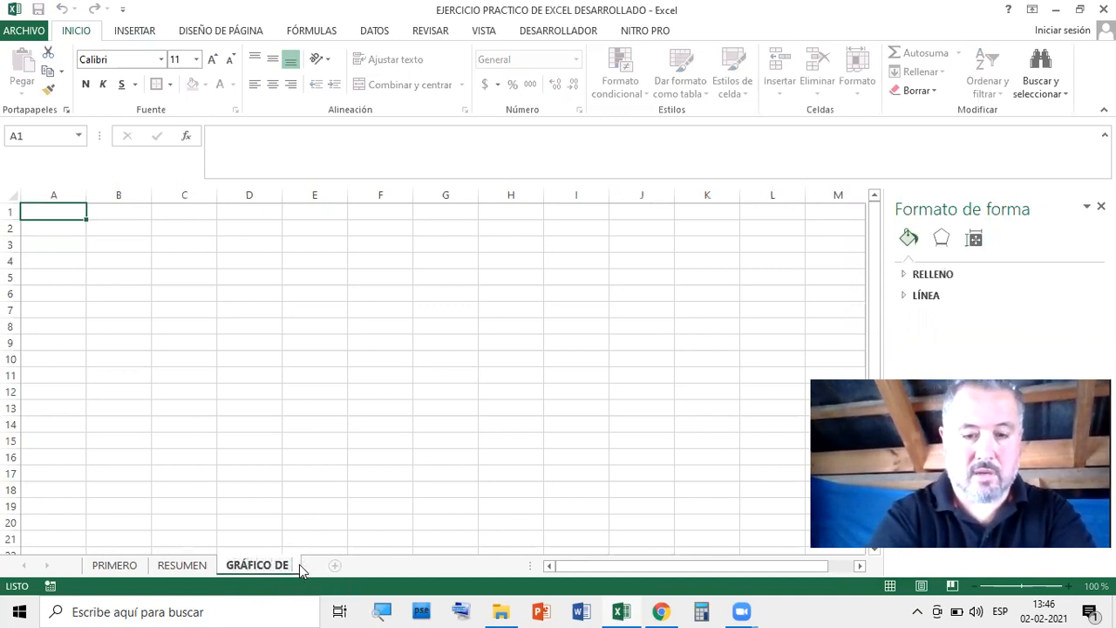
text( NOTAS)
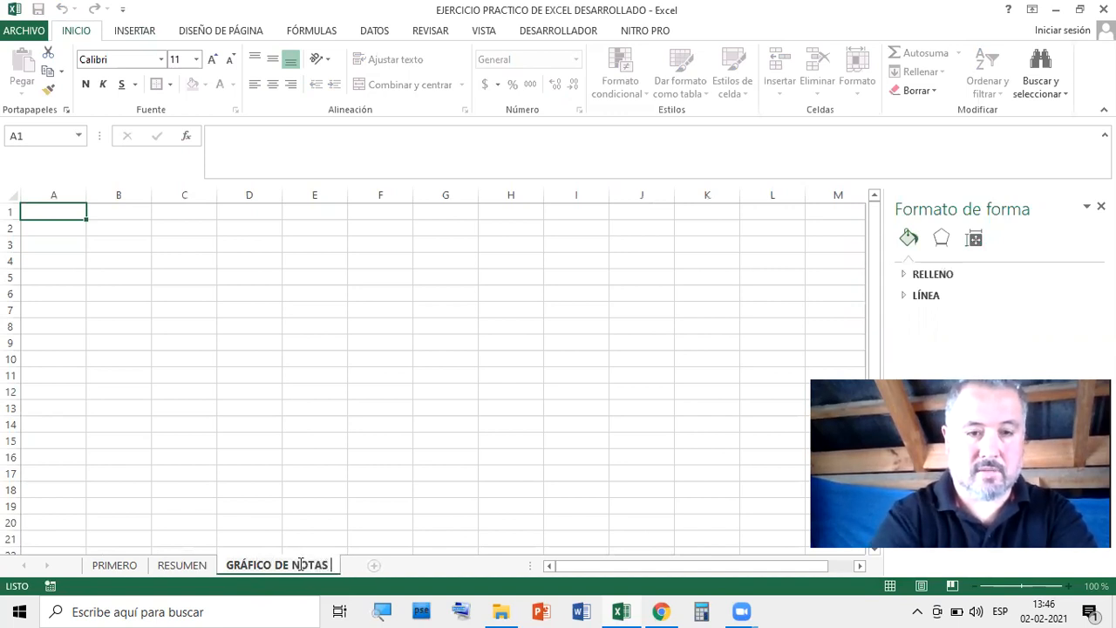
text( FINALES)
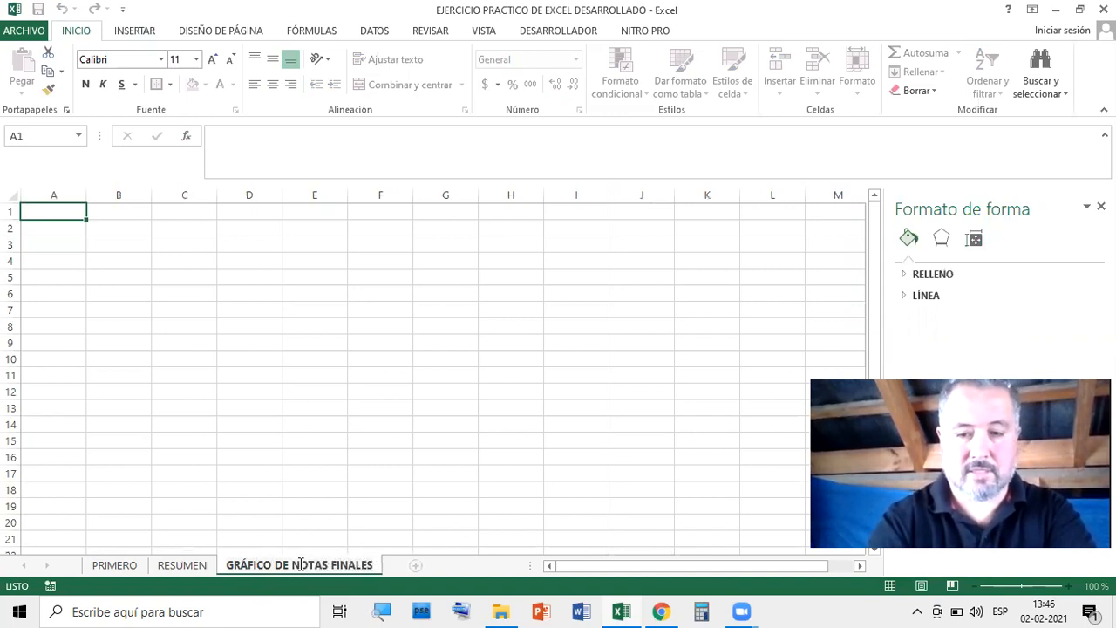
key(Return)
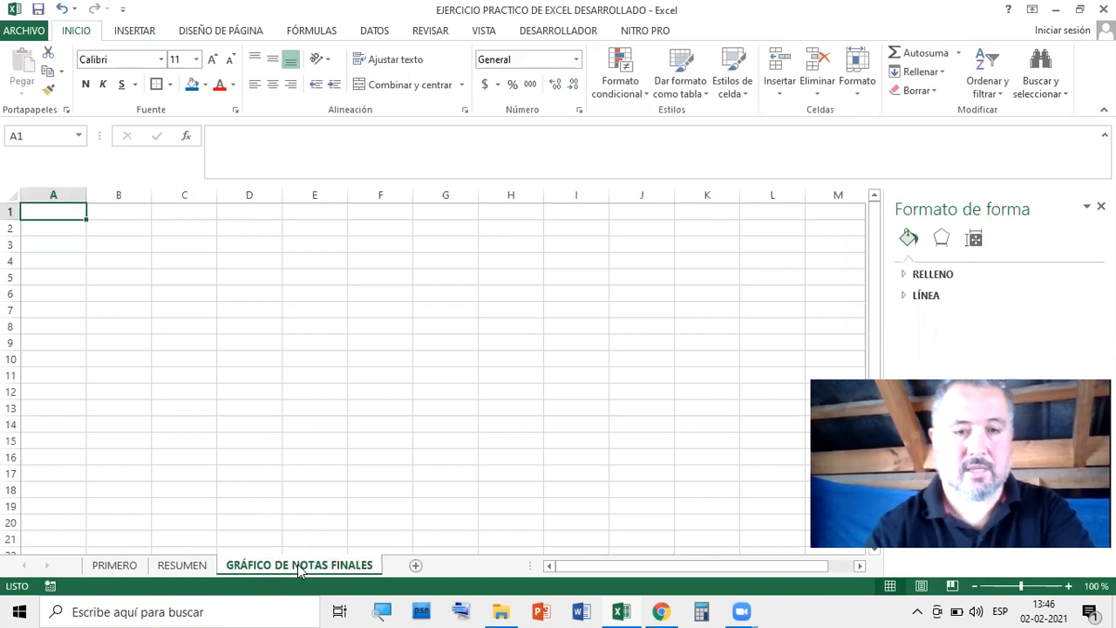
click(635, 309)
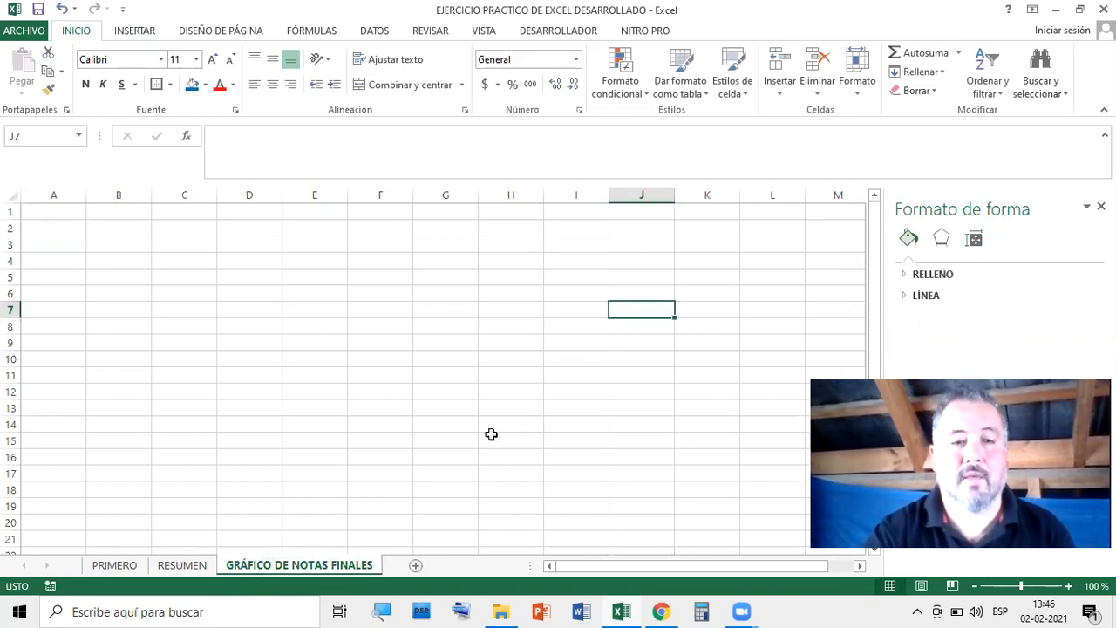
Review the Nota Final grades in H5:H11 on the PRIMERO sheet
click(114, 565)
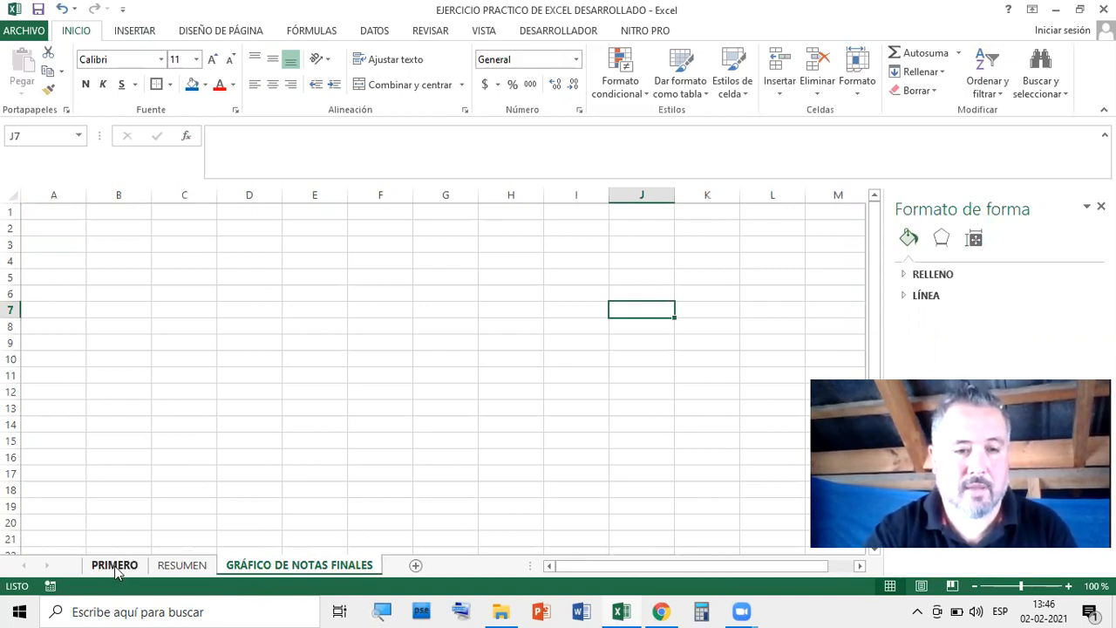
scroll(726, 411, up, 4)
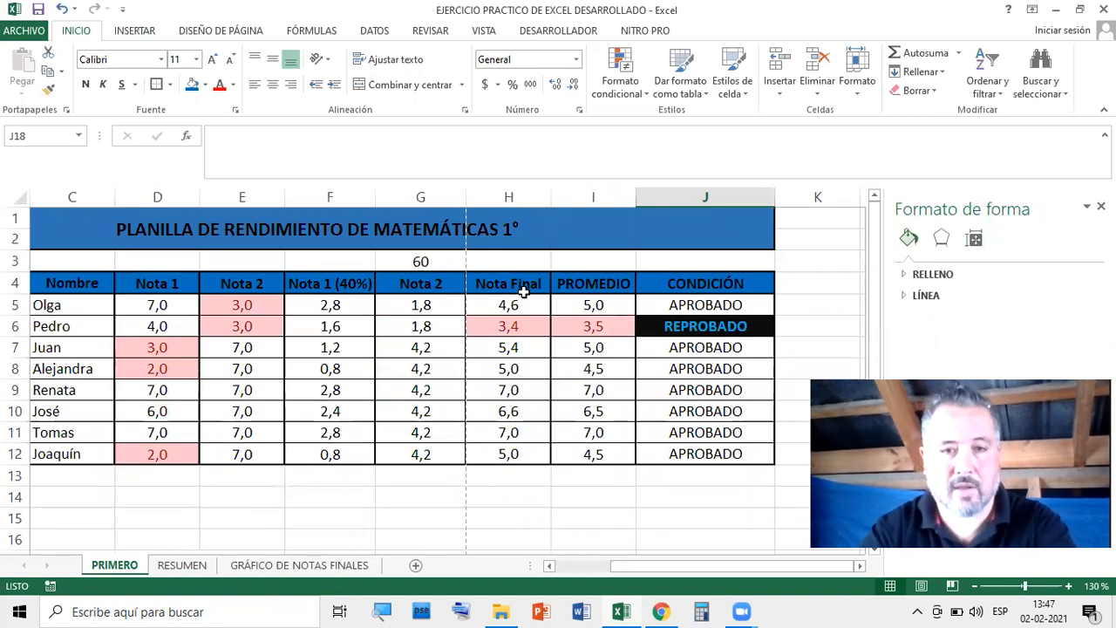
drag(518, 303, 525, 449)
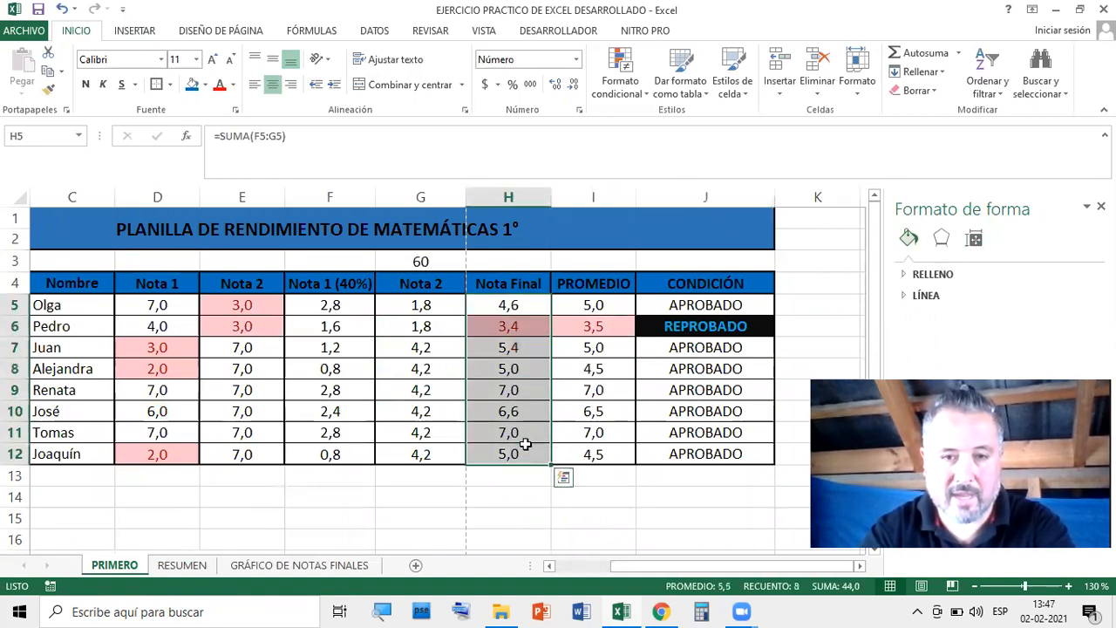
drag(724, 567, 676, 567)
drag(162, 306, 248, 447)
drag(650, 297, 652, 446)
Return to the GRÁFICO DE NOTAS FINALES sheet and close the Formato de forma pane
click(299, 565)
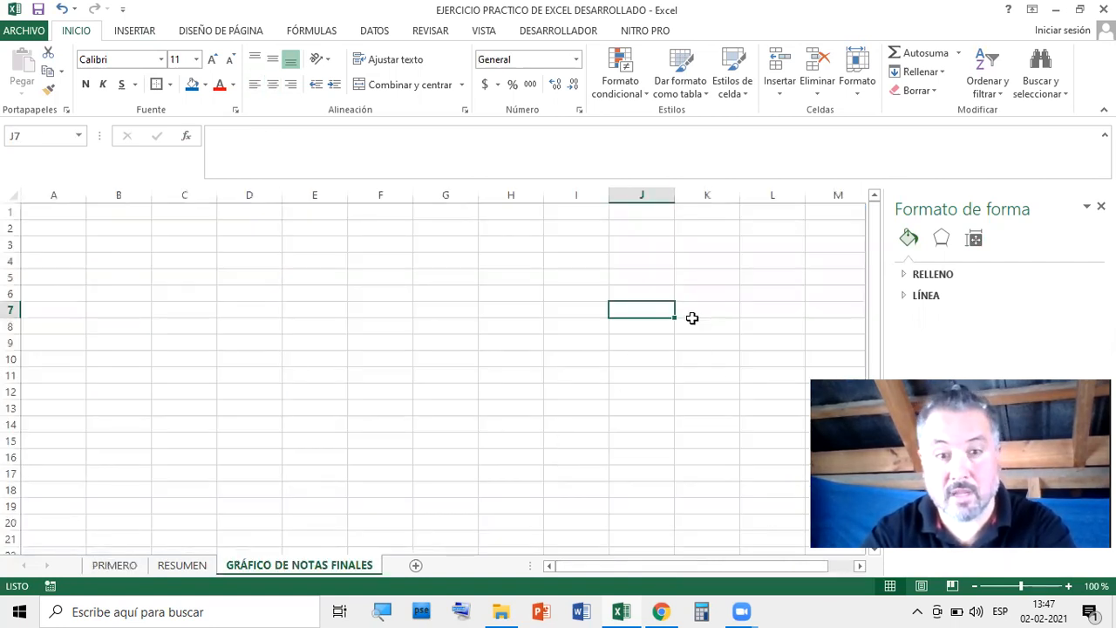
click(704, 389)
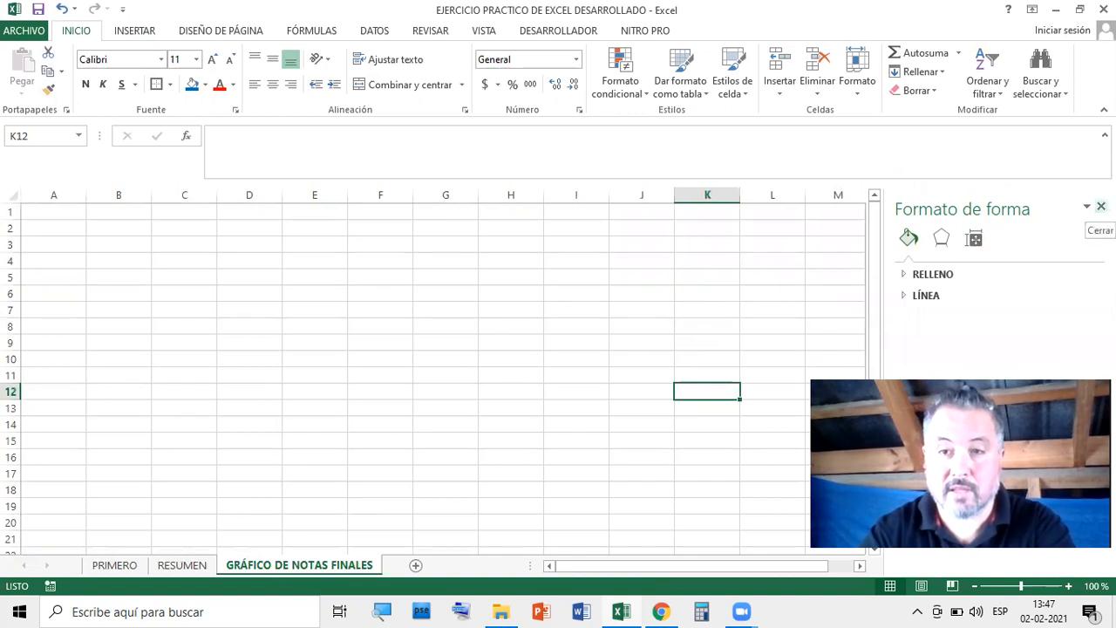
click(1101, 206)
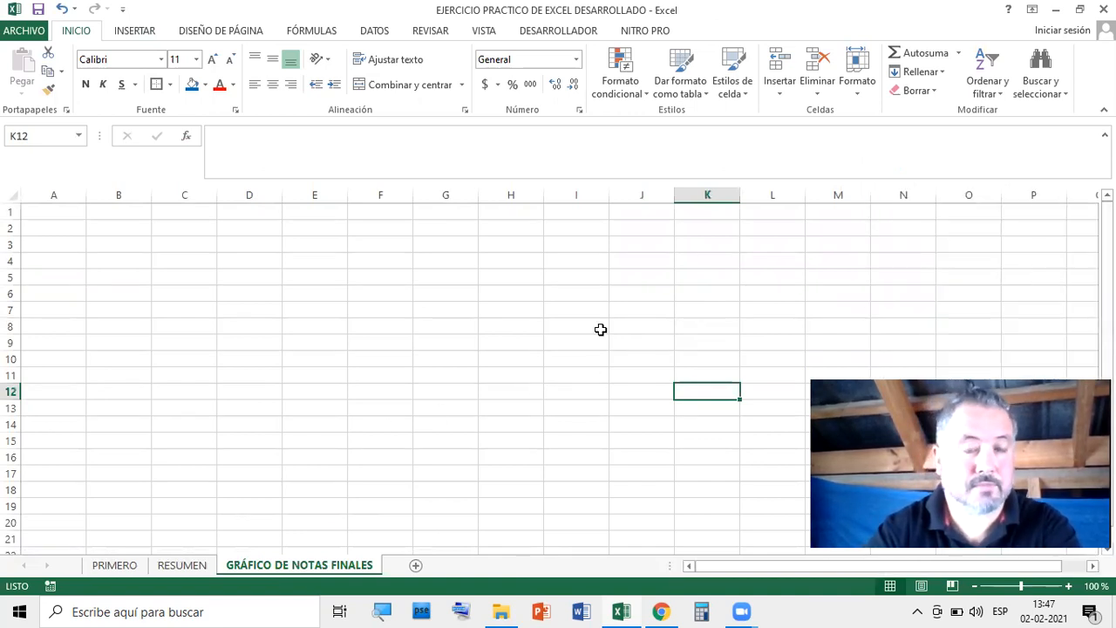
Insert an empty Columna agrupada chart and open its Seleccionar datos settings
click(134, 32)
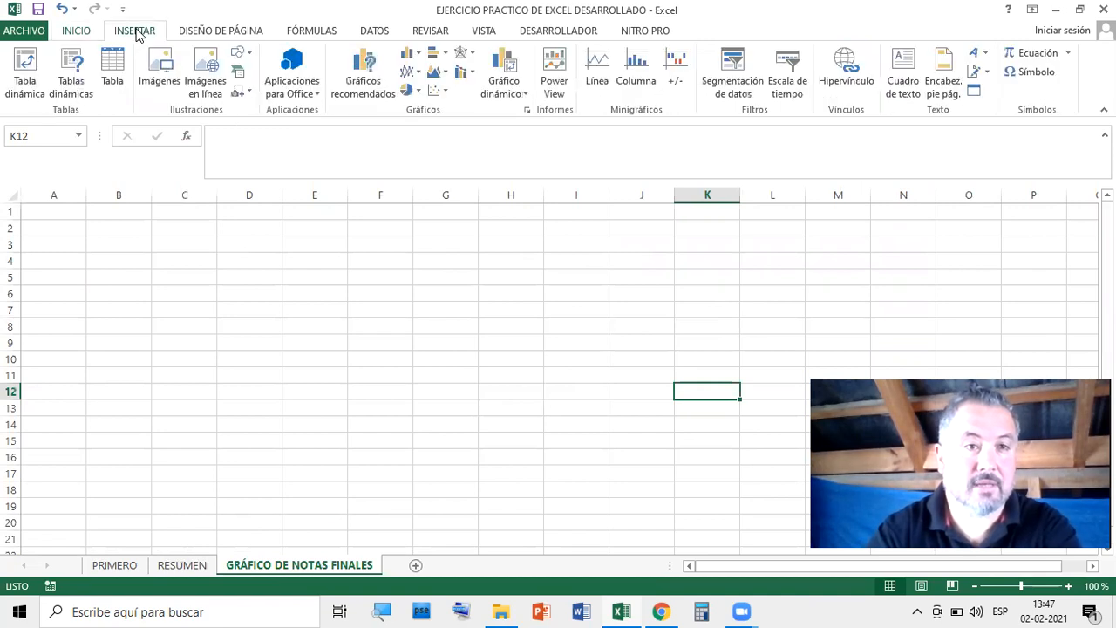
click(406, 58)
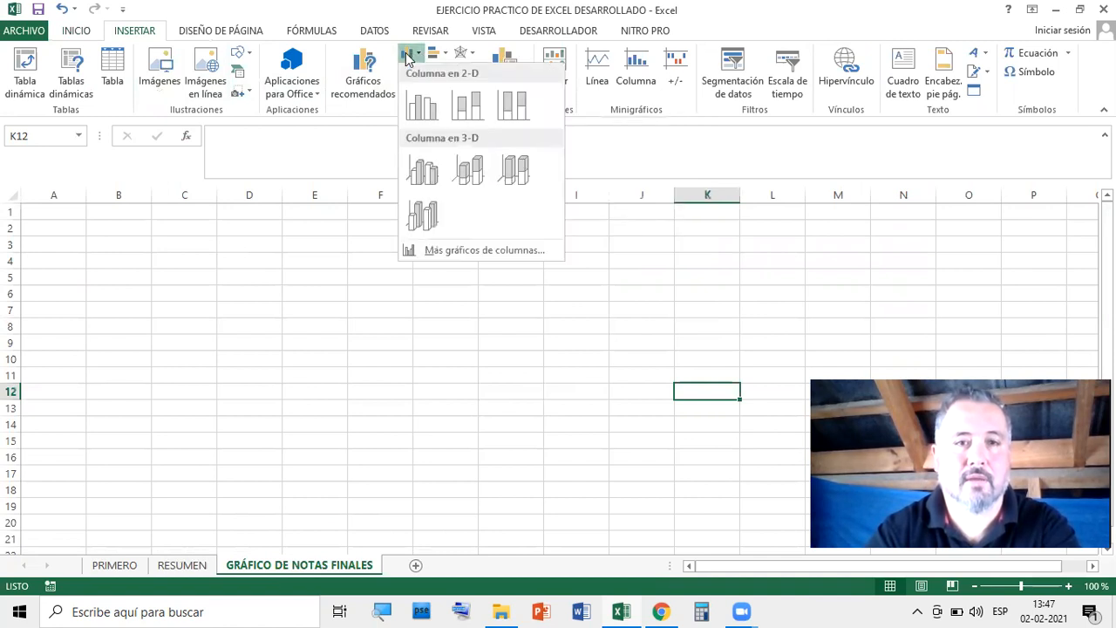
click(418, 111)
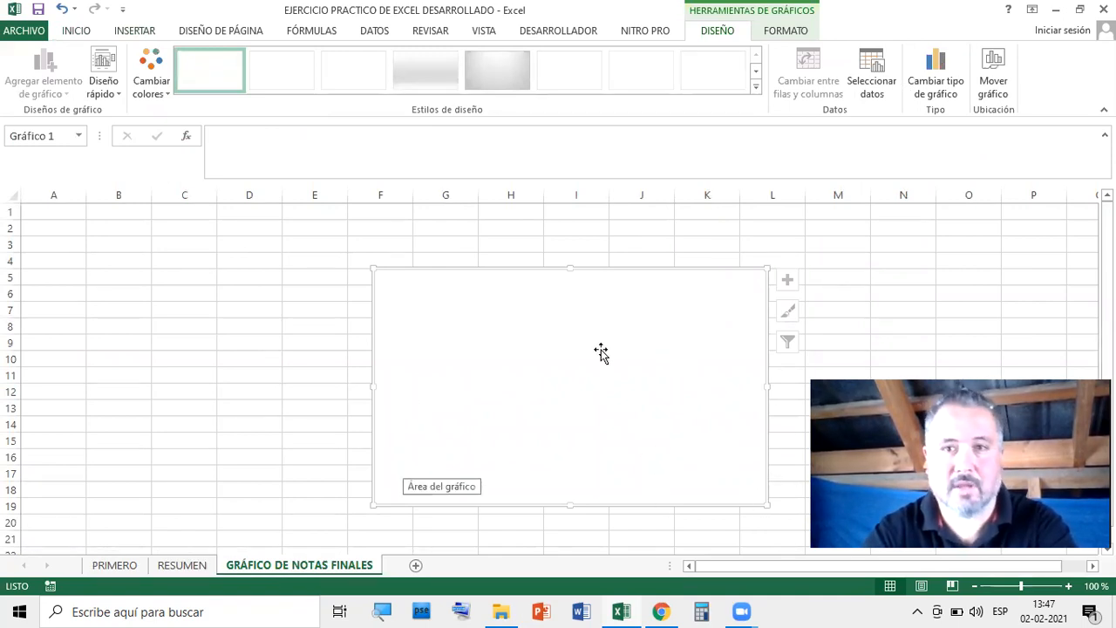
click(875, 63)
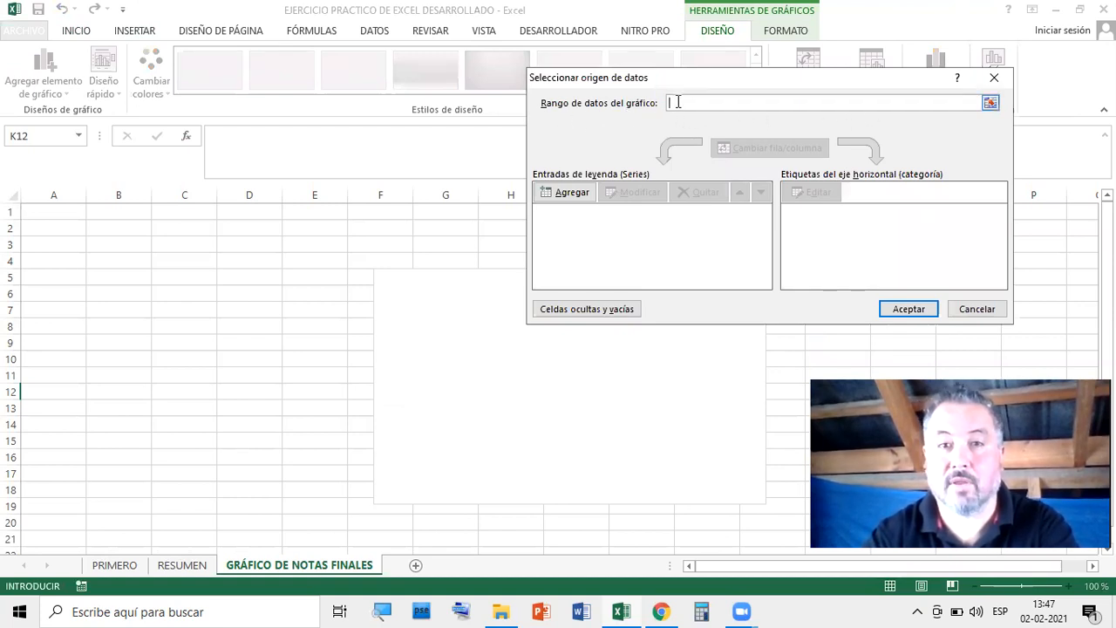
Set the chart's data to PRIMERO's names B5:C12 and Nota Final grades H5:H11
click(116, 565)
drag(153, 308, 228, 440)
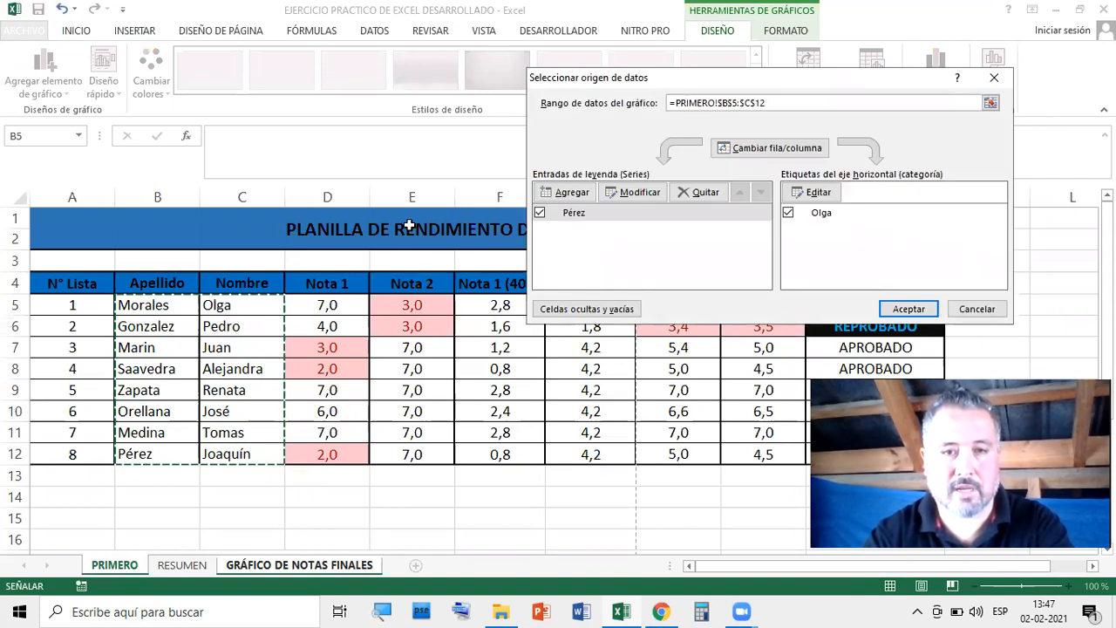
drag(697, 81, 727, 20)
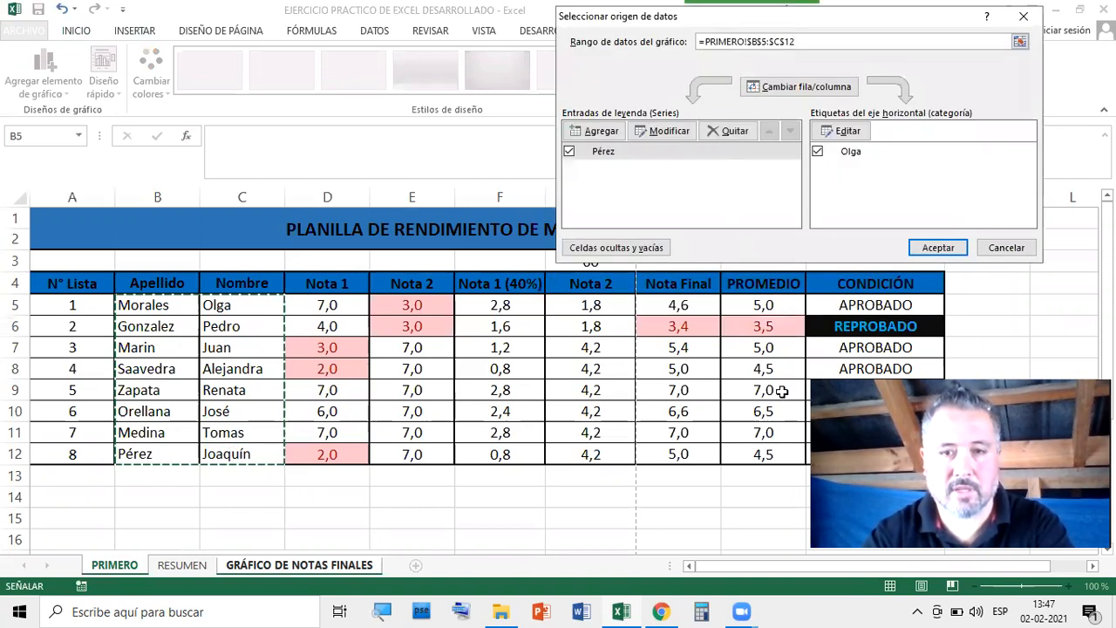
drag(669, 301, 674, 453)
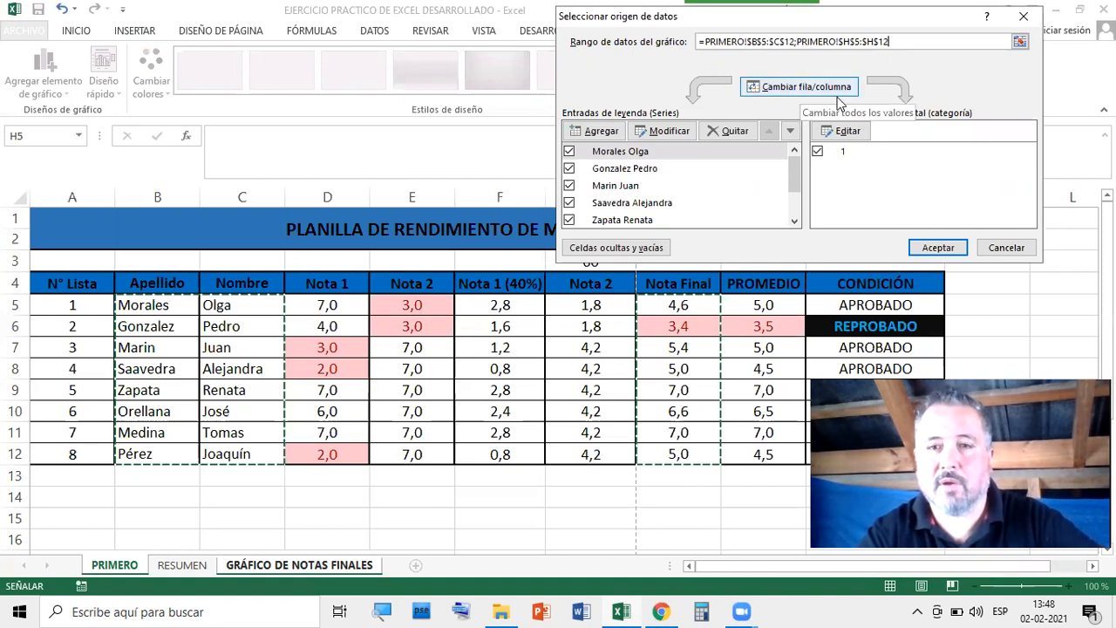
click(937, 248)
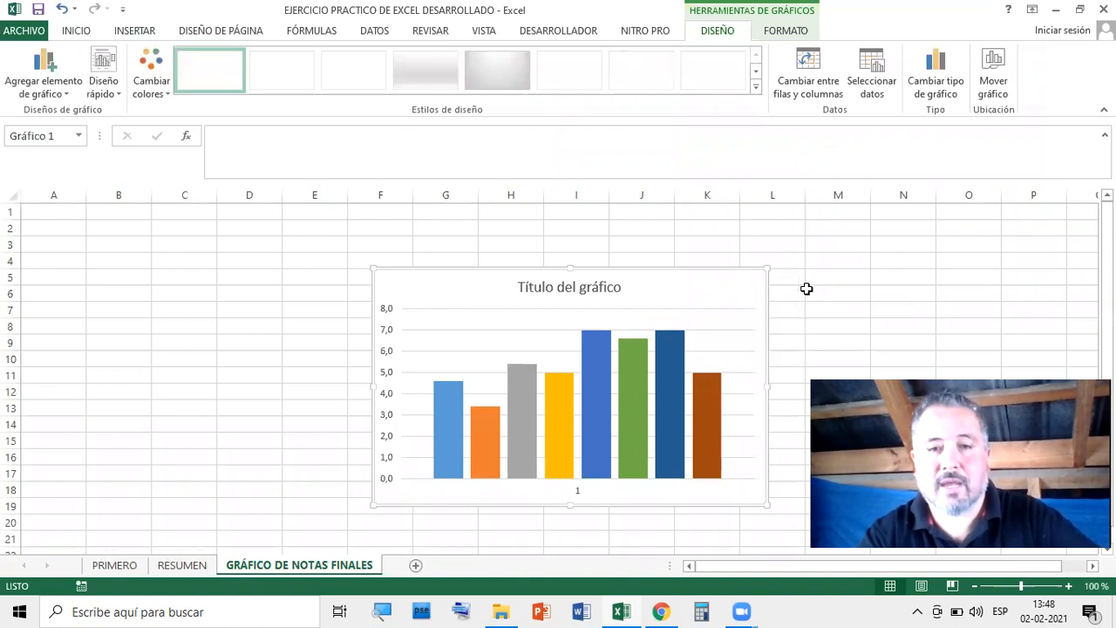
scroll(805, 289, down, 1)
mouse_move(687, 344)
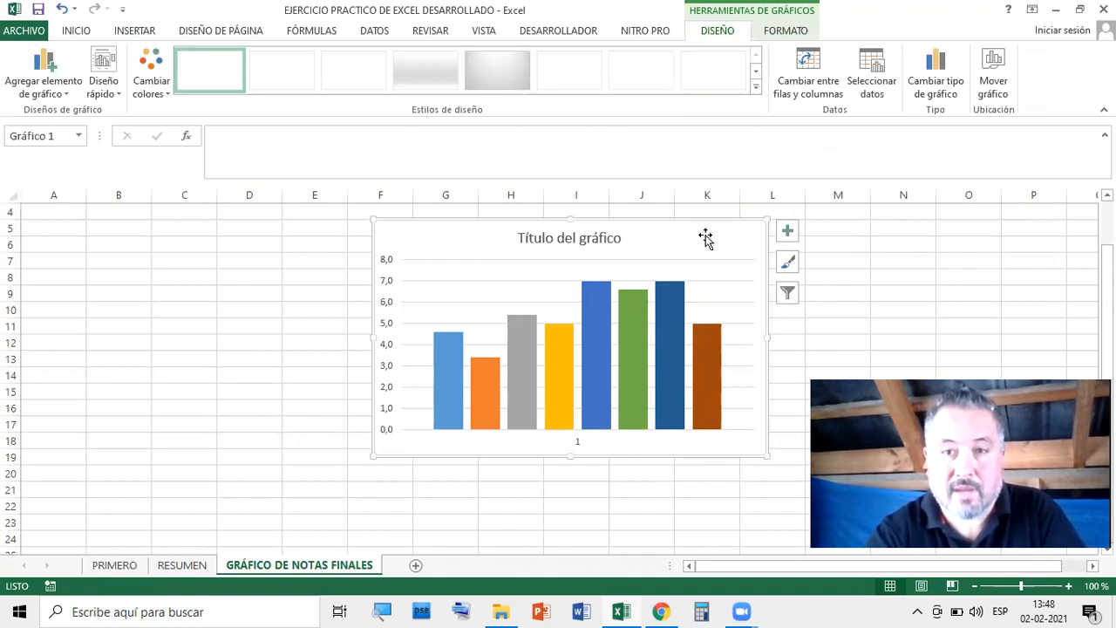
Switch rows and columns so student names become categories, then move the chart to columns C–I
click(872, 86)
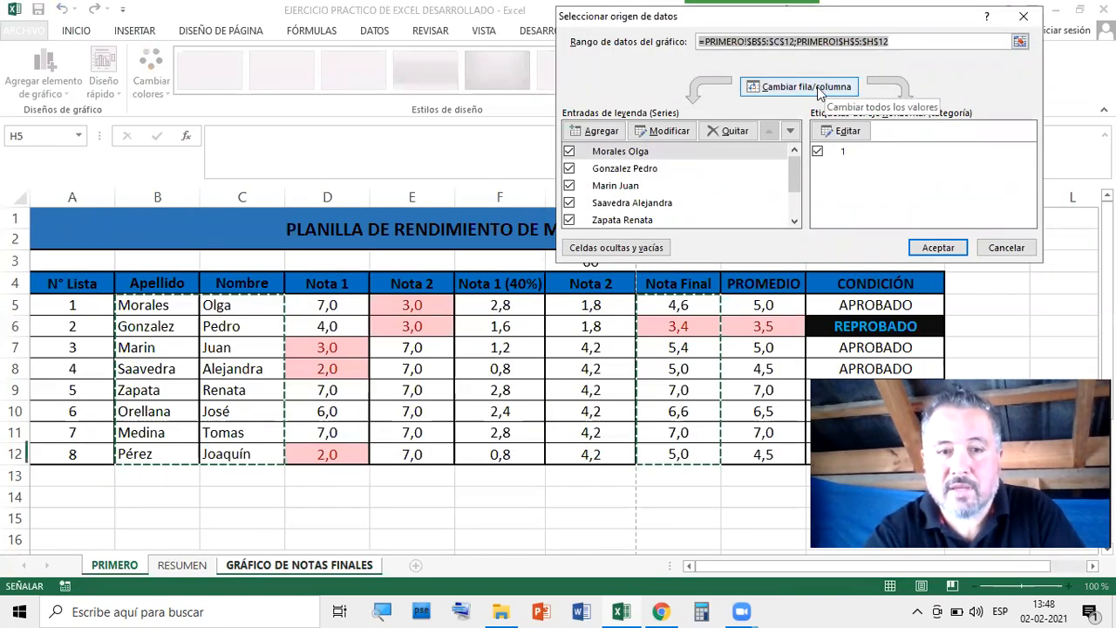
click(800, 92)
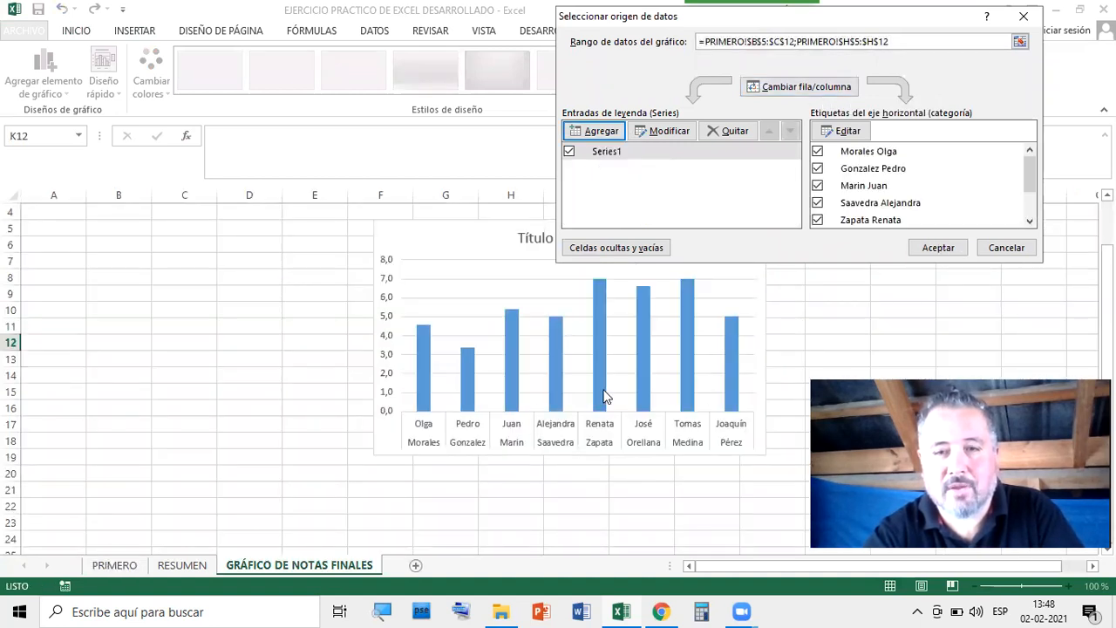
click(811, 89)
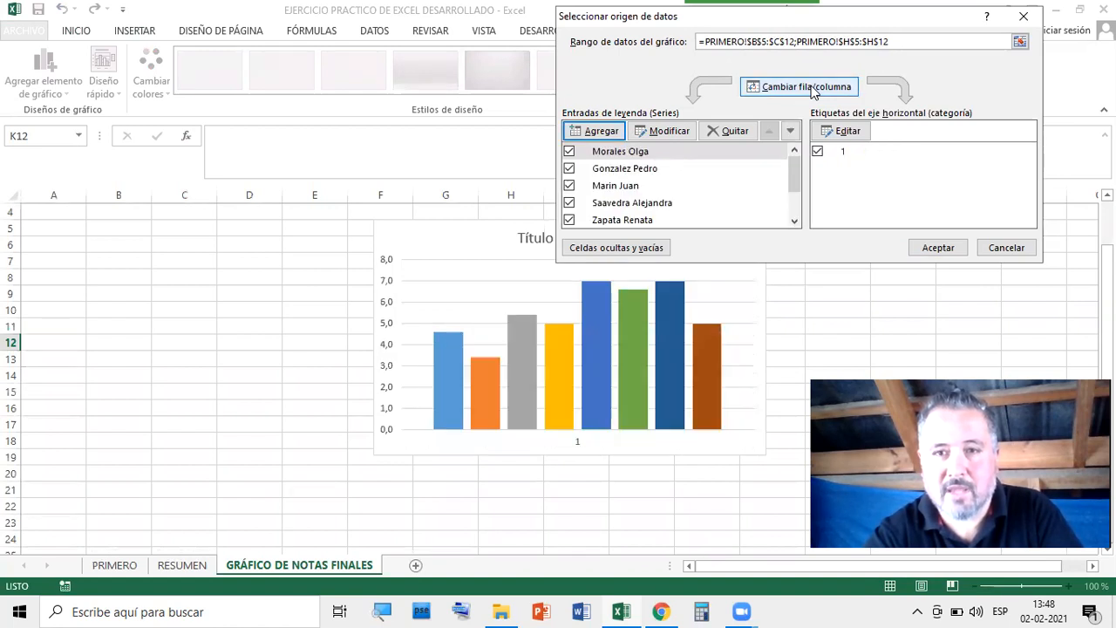
click(812, 85)
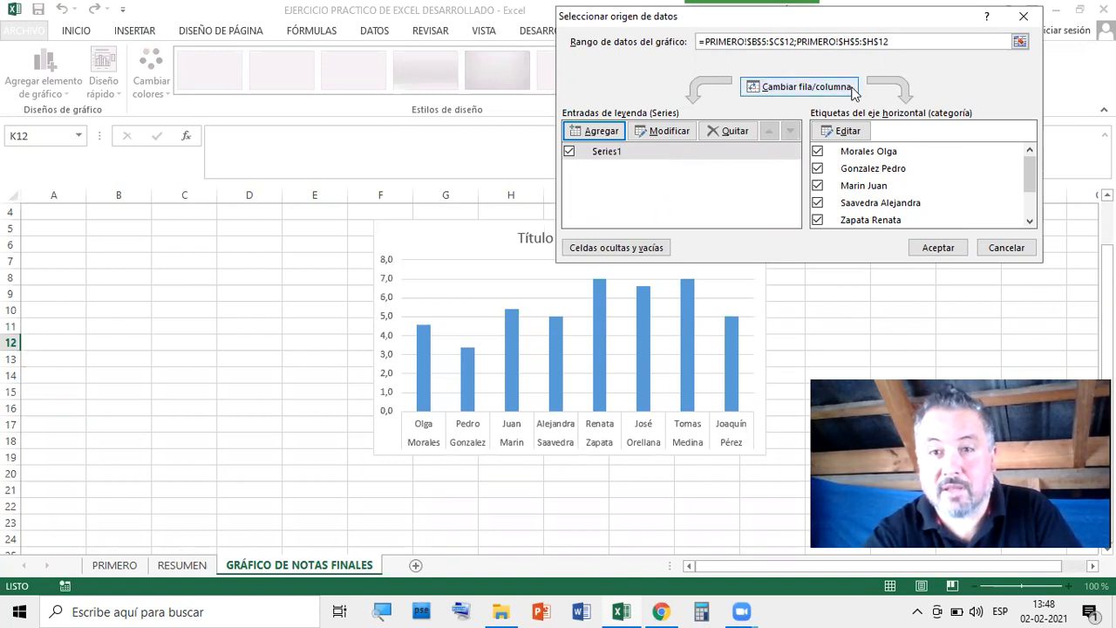
click(808, 87)
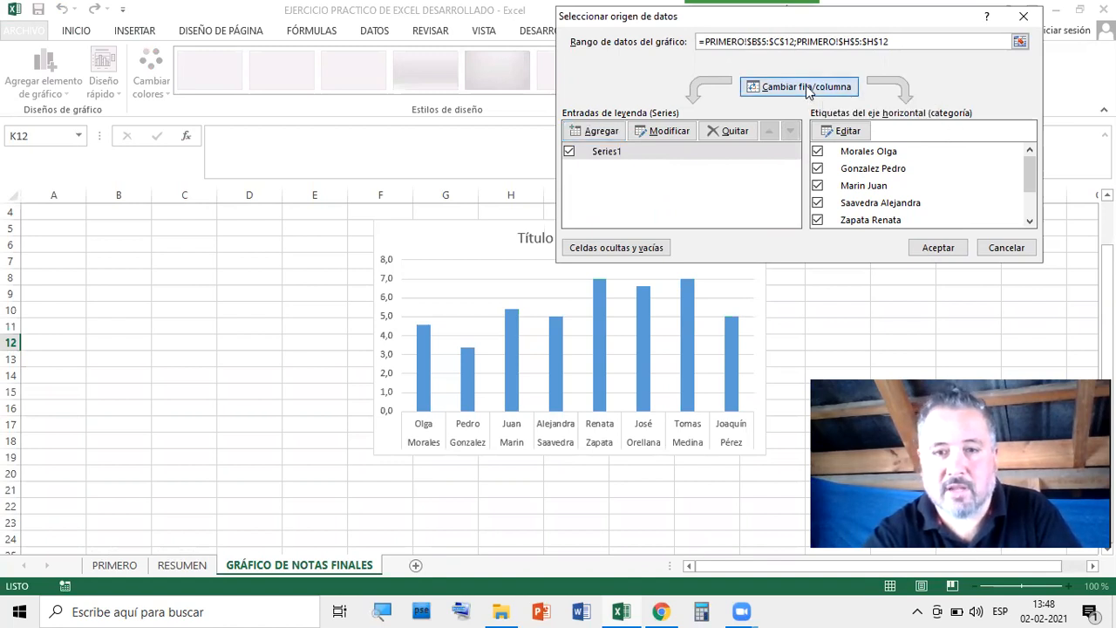
click(808, 87)
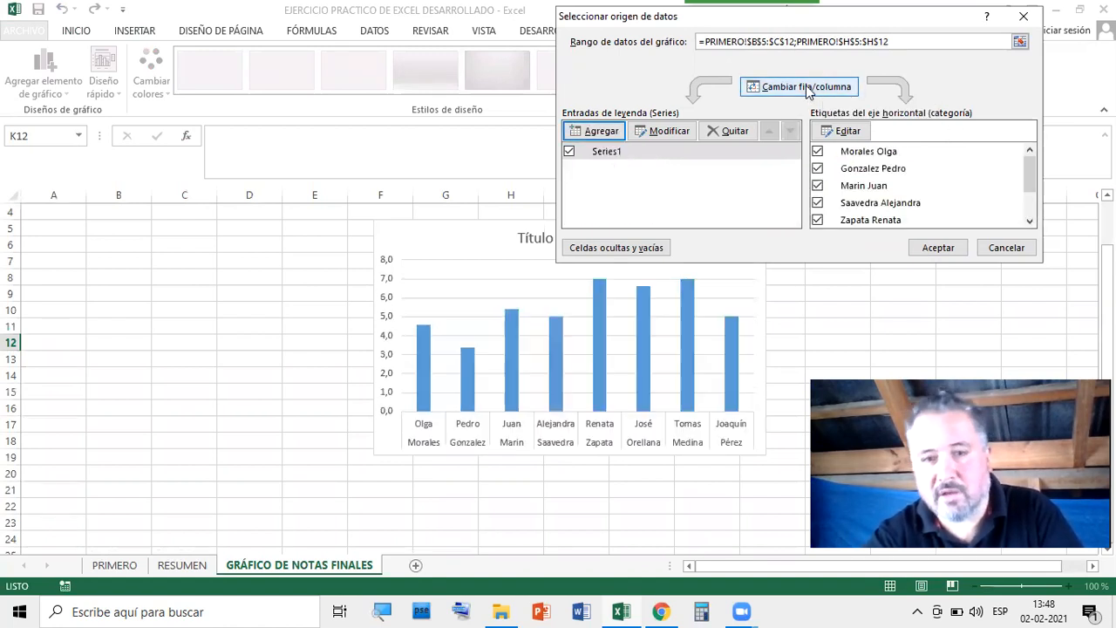
click(939, 248)
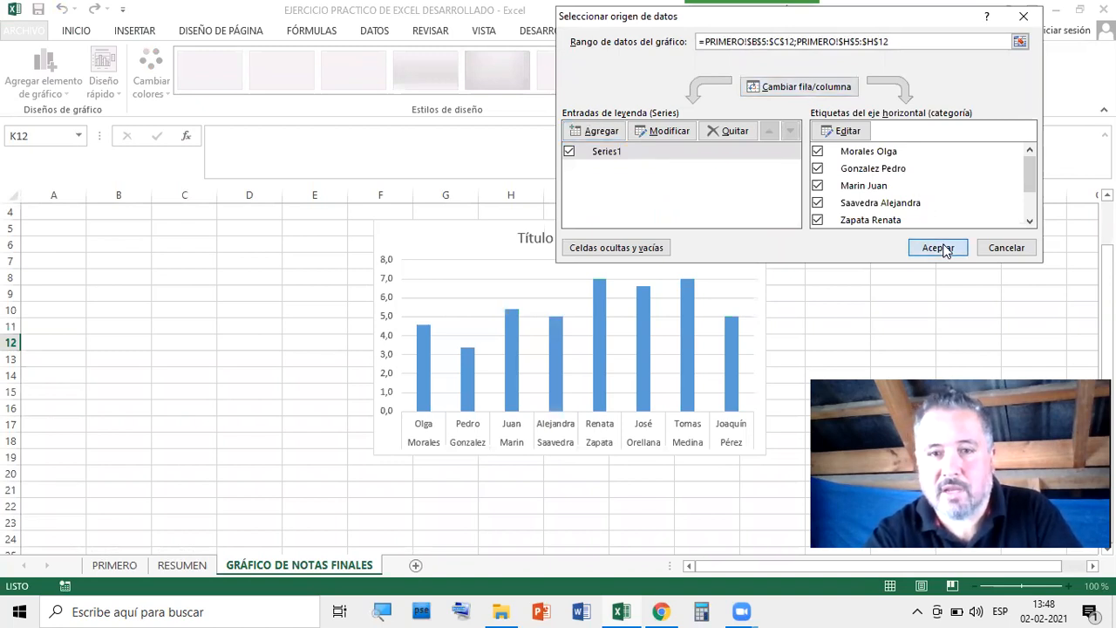
drag(663, 254, 451, 271)
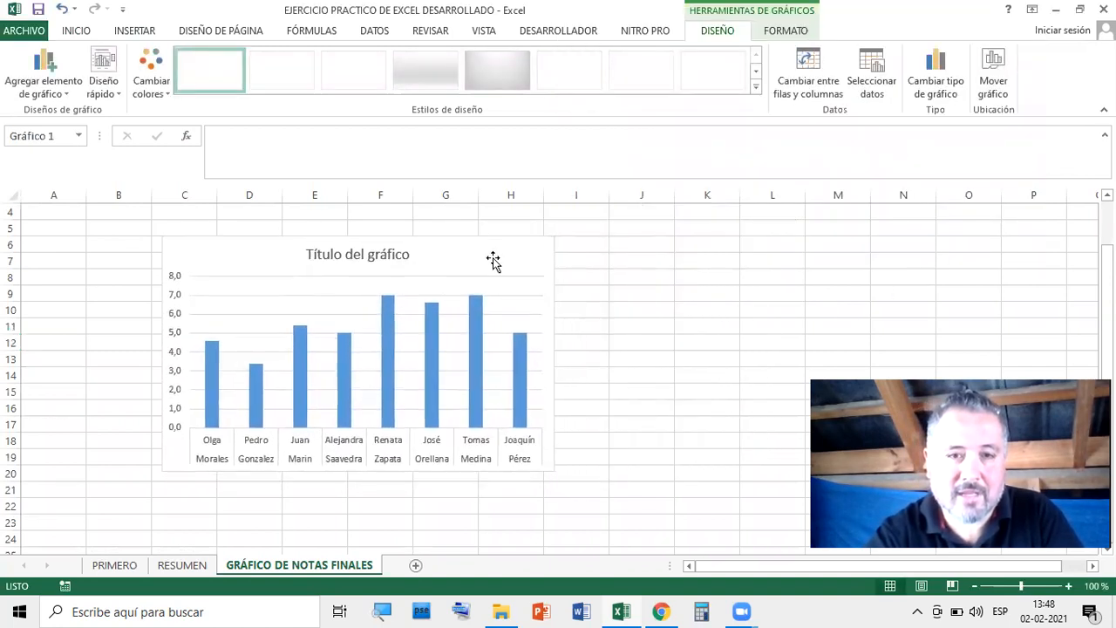
Apply the dark style from the chart styles gallery and retitle the chart NOTAS FINALES PRIMERO BÁSICO
click(755, 86)
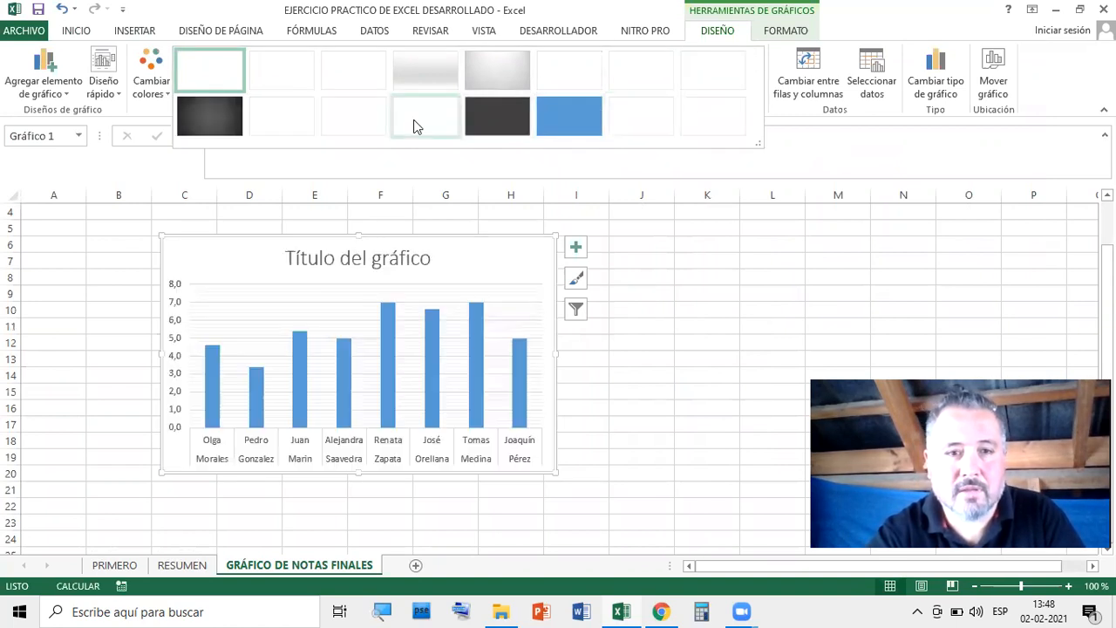
click(522, 114)
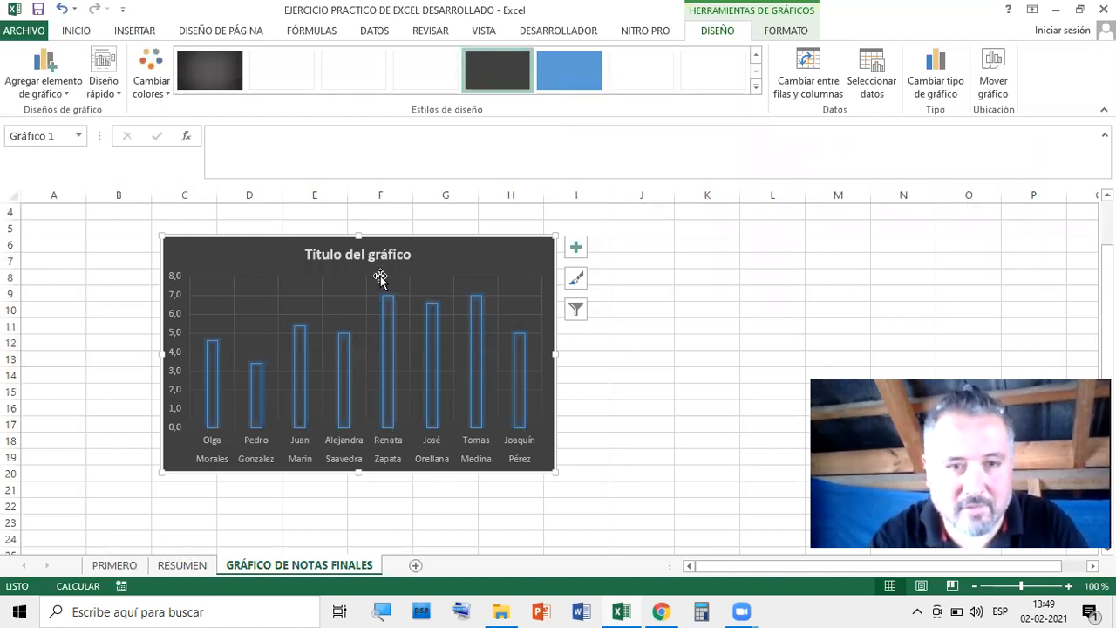
double_click(359, 259)
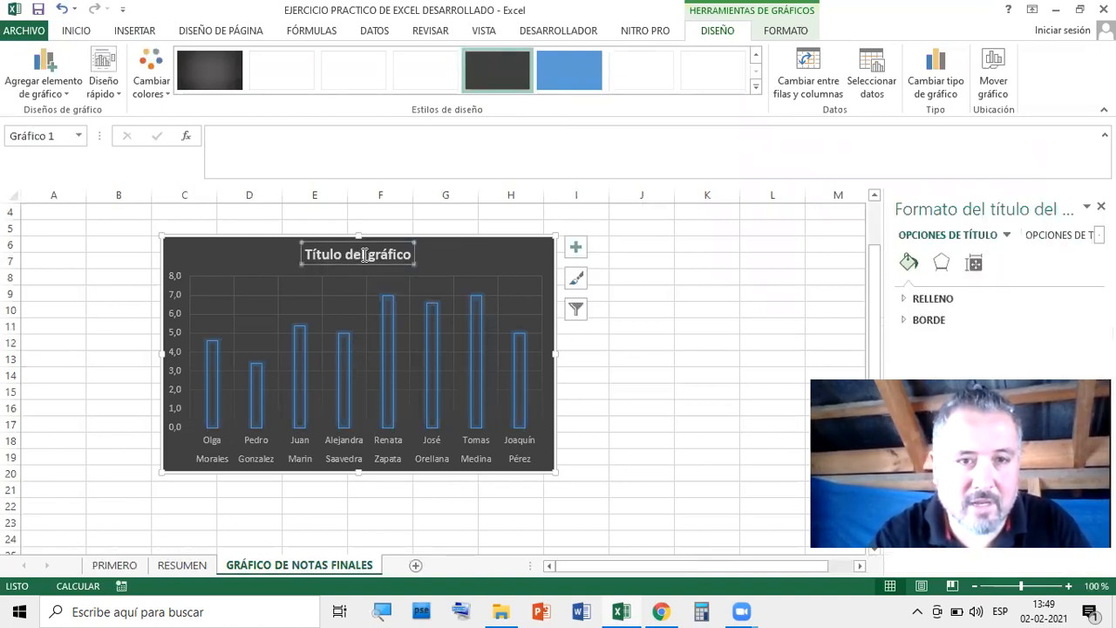
drag(309, 258, 406, 263)
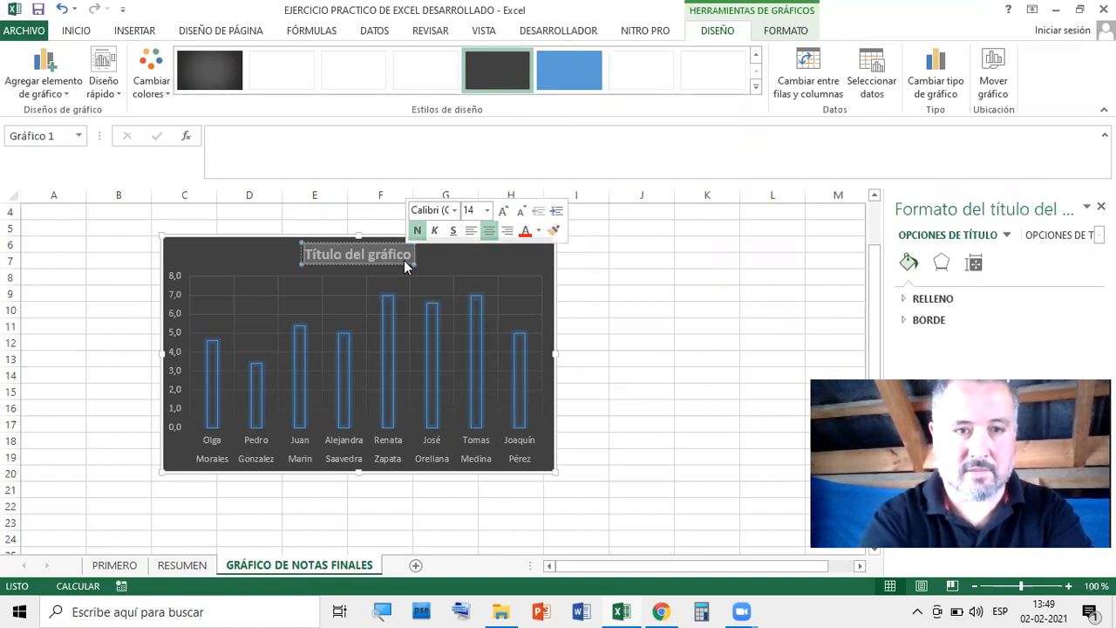
text(NOTA)
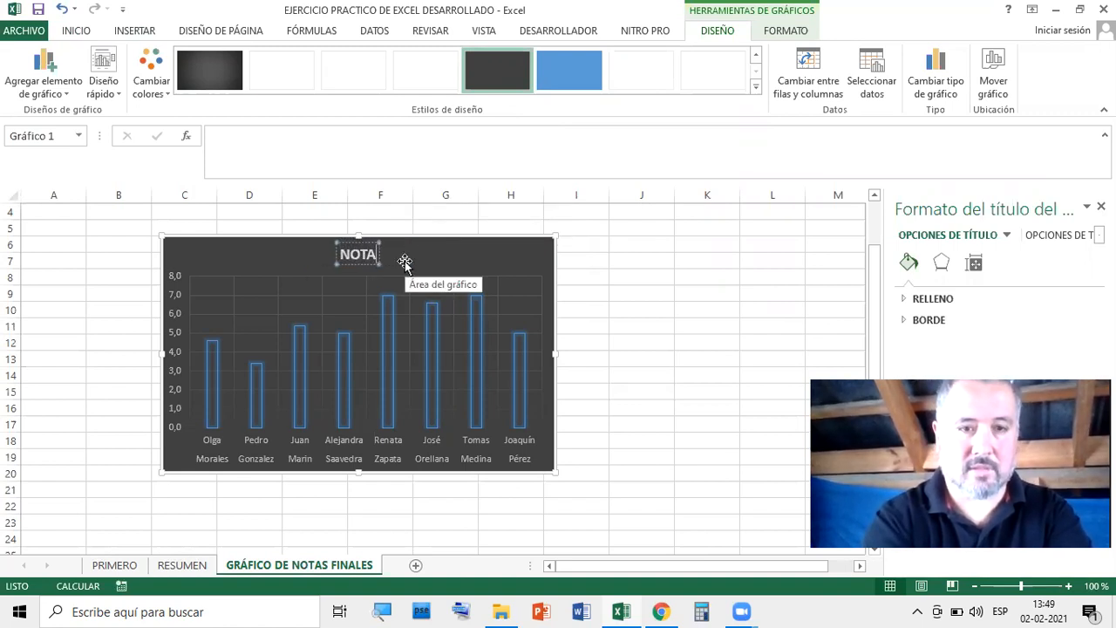
text(S FINALES)
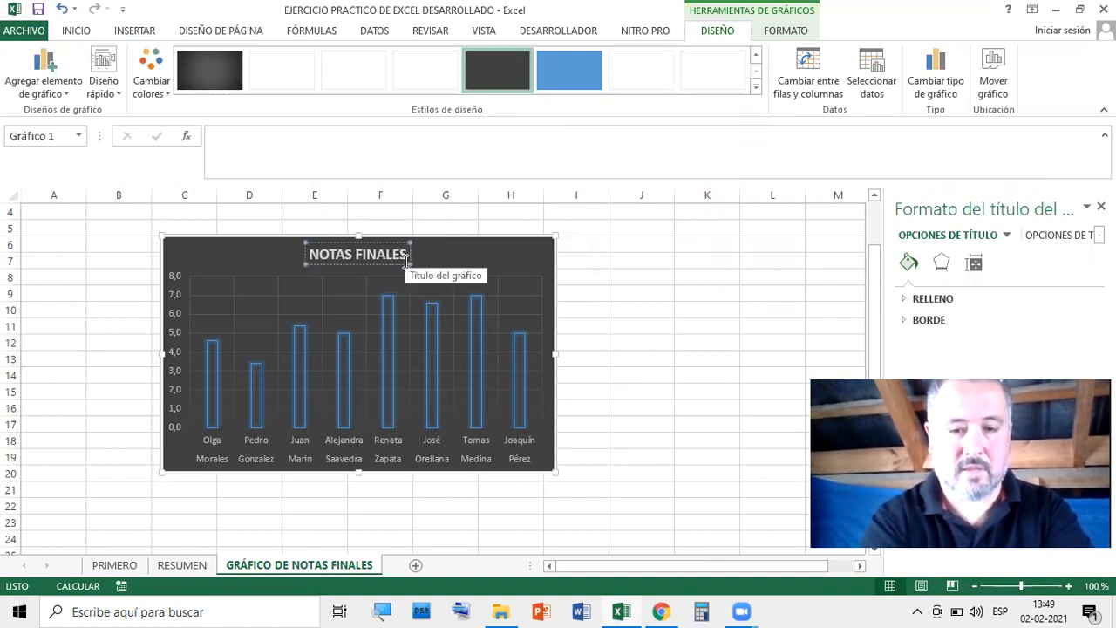
text( PRIMERO)
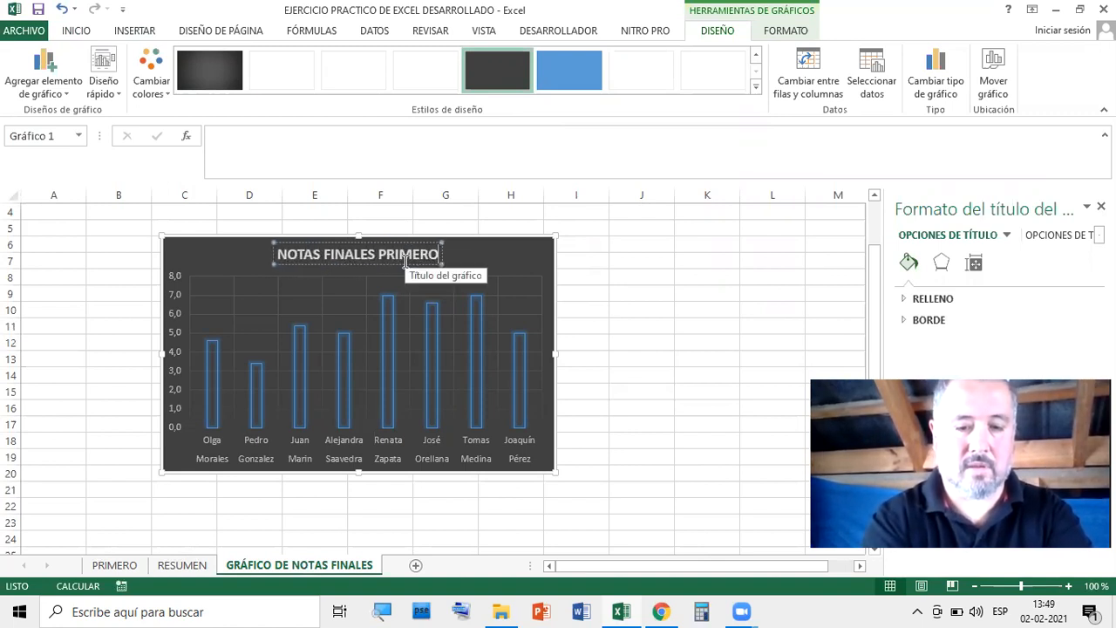
text( BÁSICO)
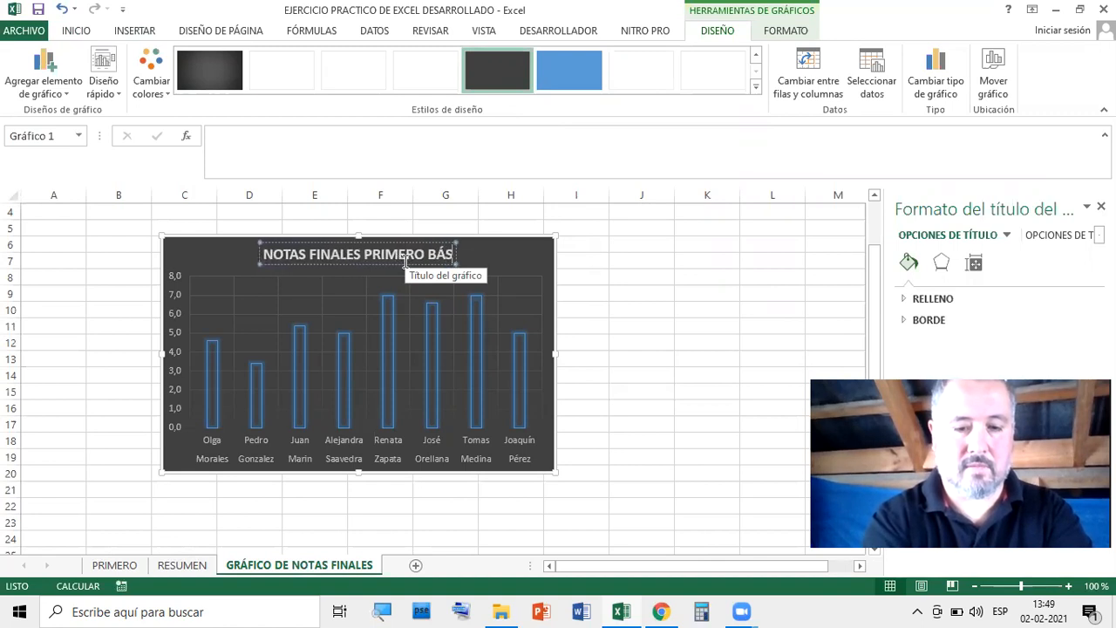
click(679, 343)
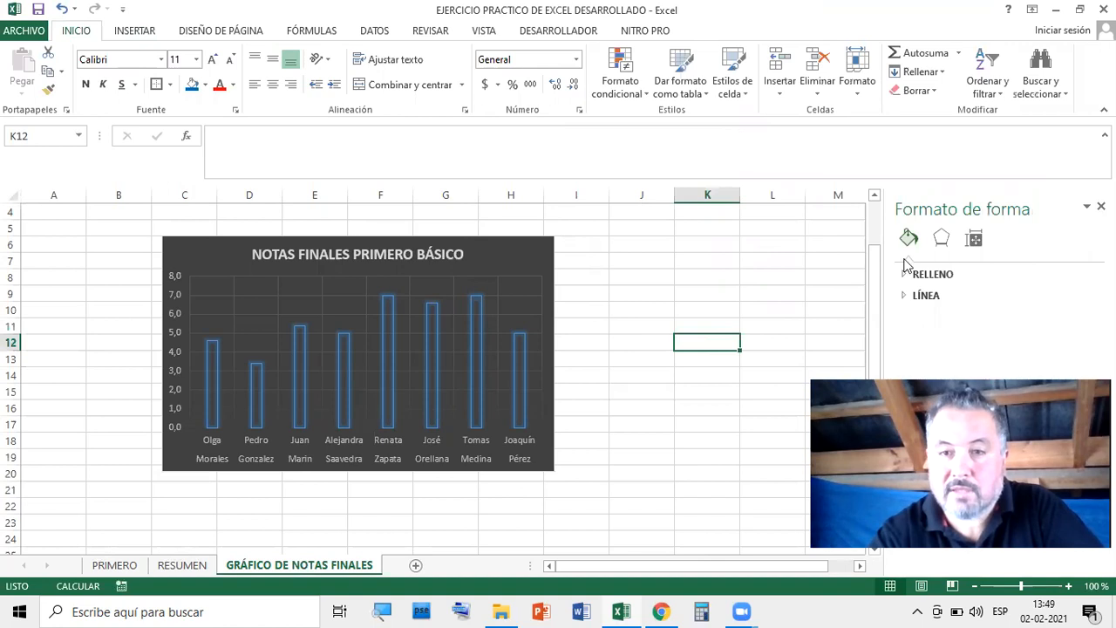
Close the Formato de forma pane and enlarge the grades chart down and to the right
click(1101, 206)
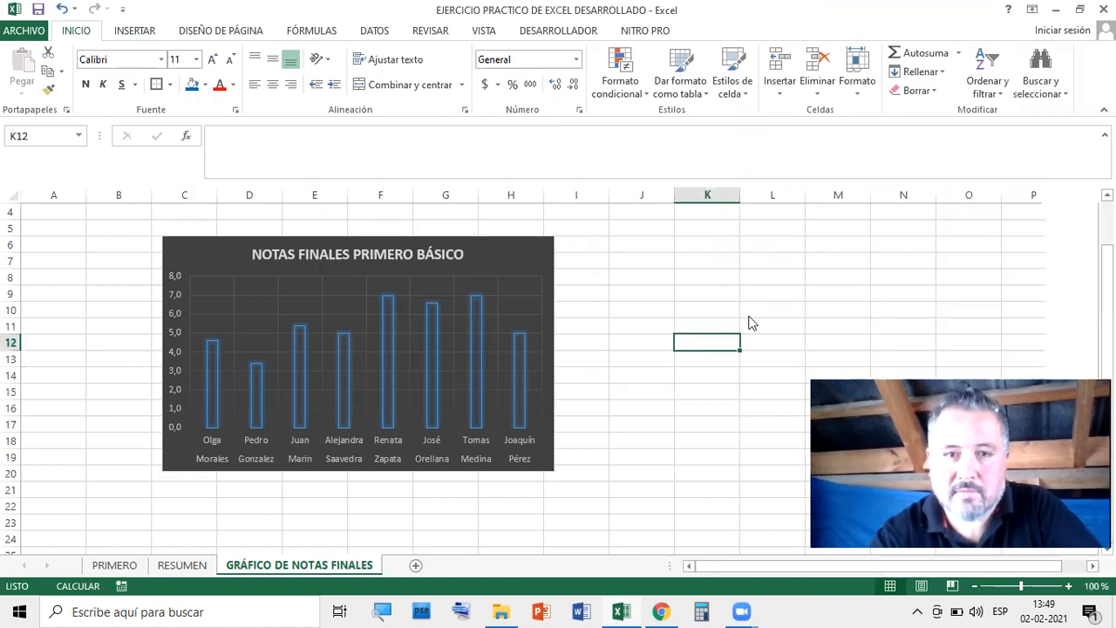
click(511, 272)
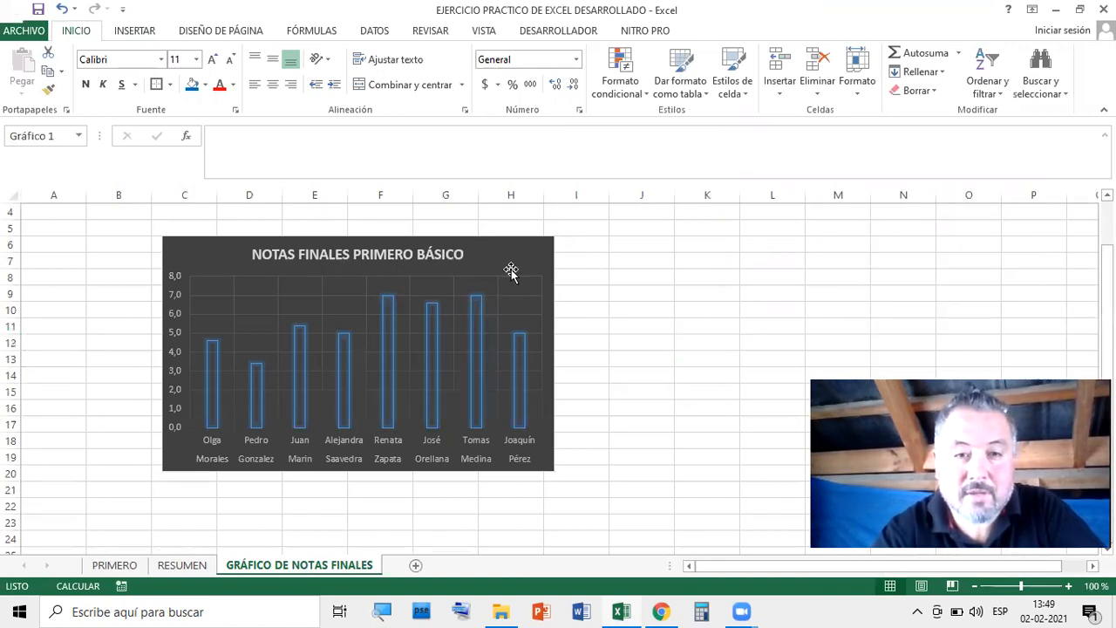
drag(555, 472, 677, 528)
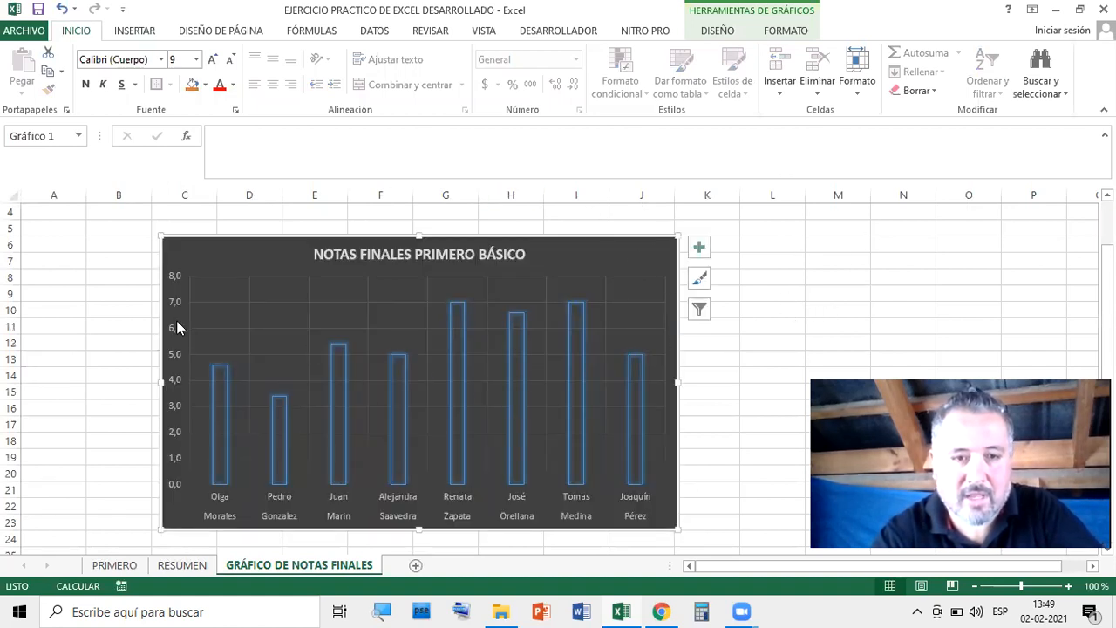
click(74, 320)
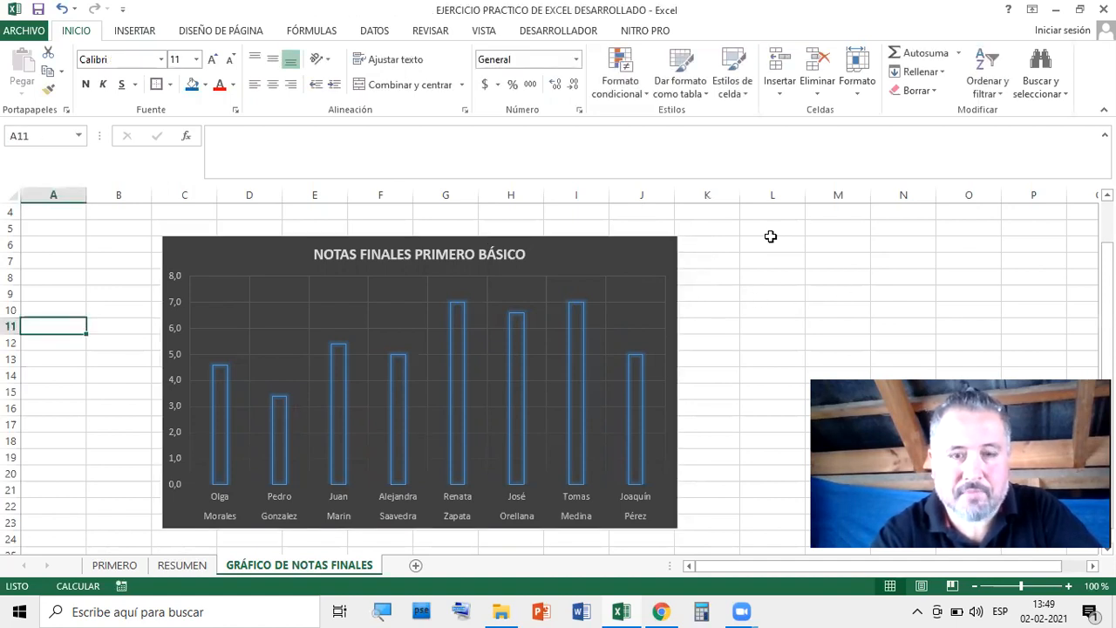
Copy the grades chart to the clipboard and launch PowerPoint
click(812, 307)
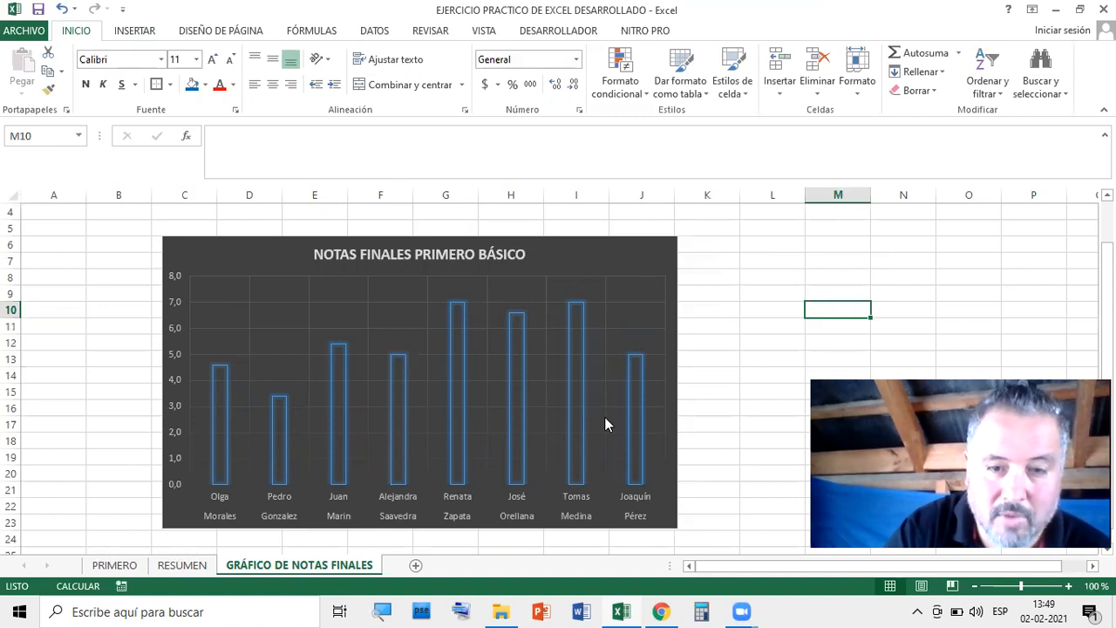
click(659, 266)
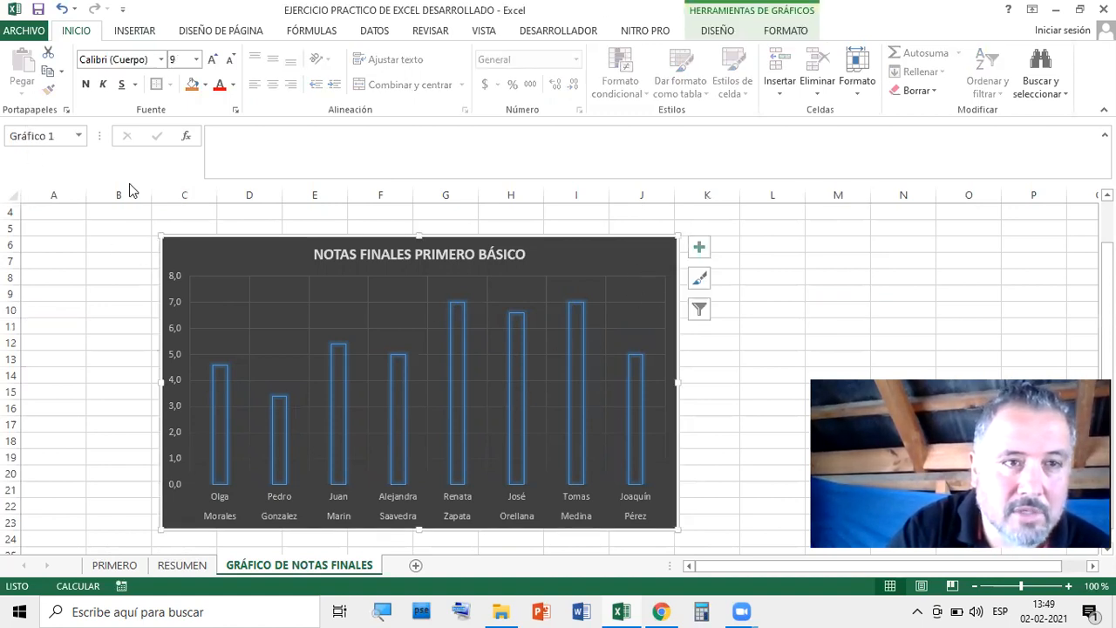
click(49, 73)
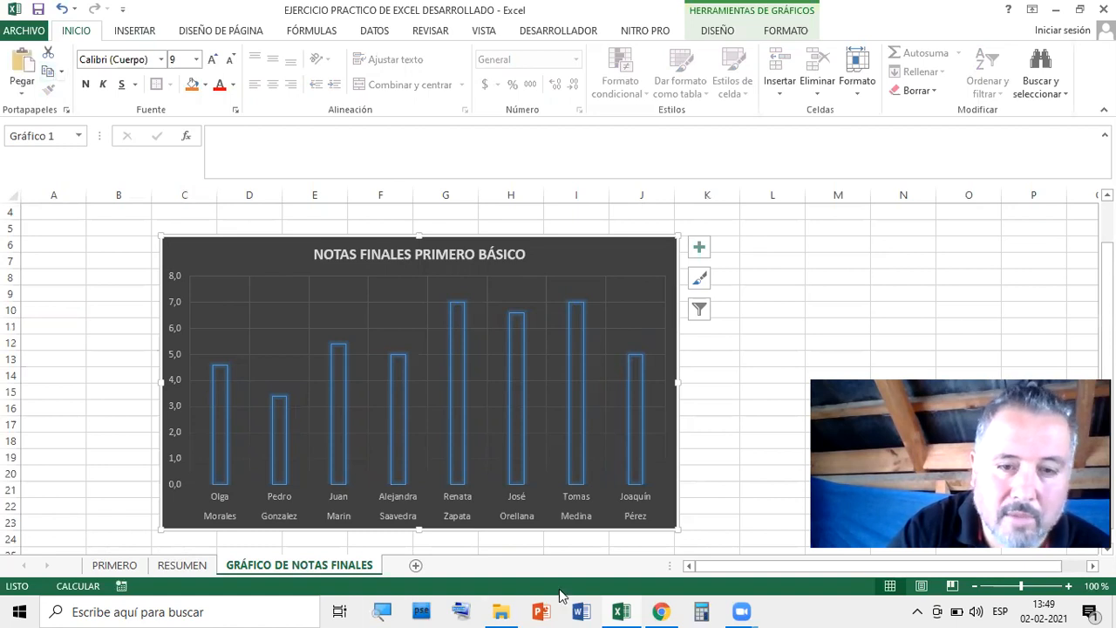
click(542, 611)
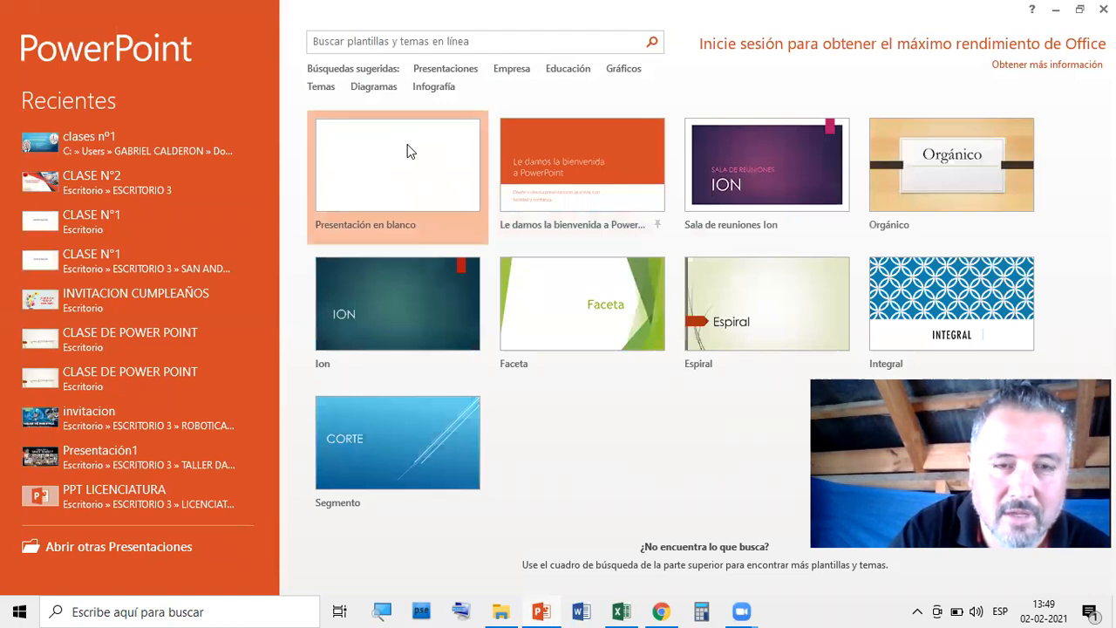
Create a new blank PowerPoint presentation from the start screen's Presentación en blanco option
click(410, 152)
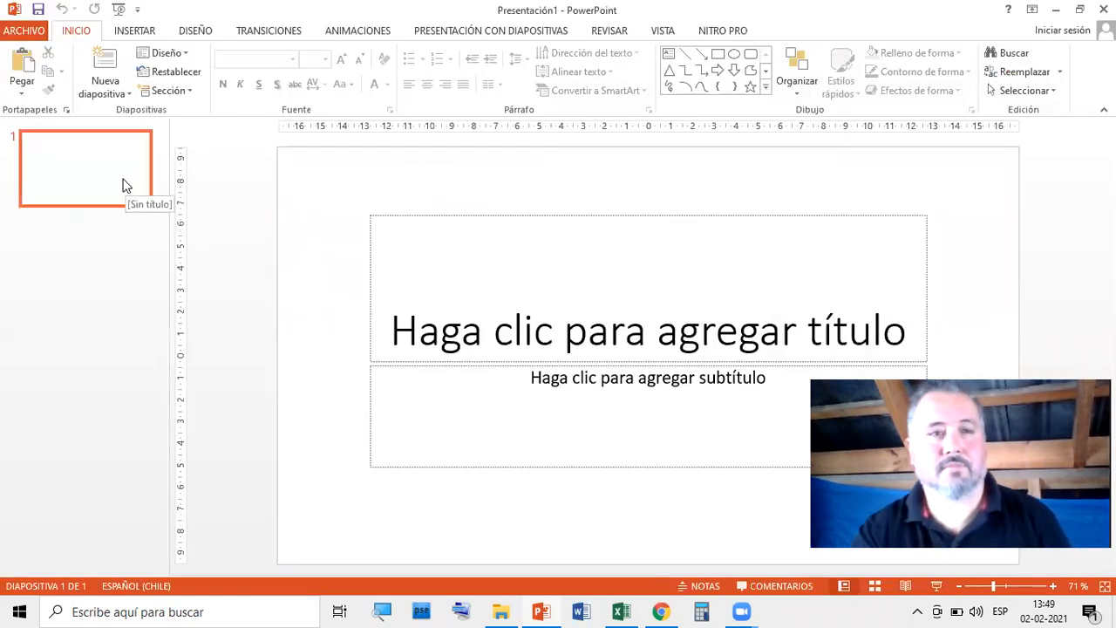
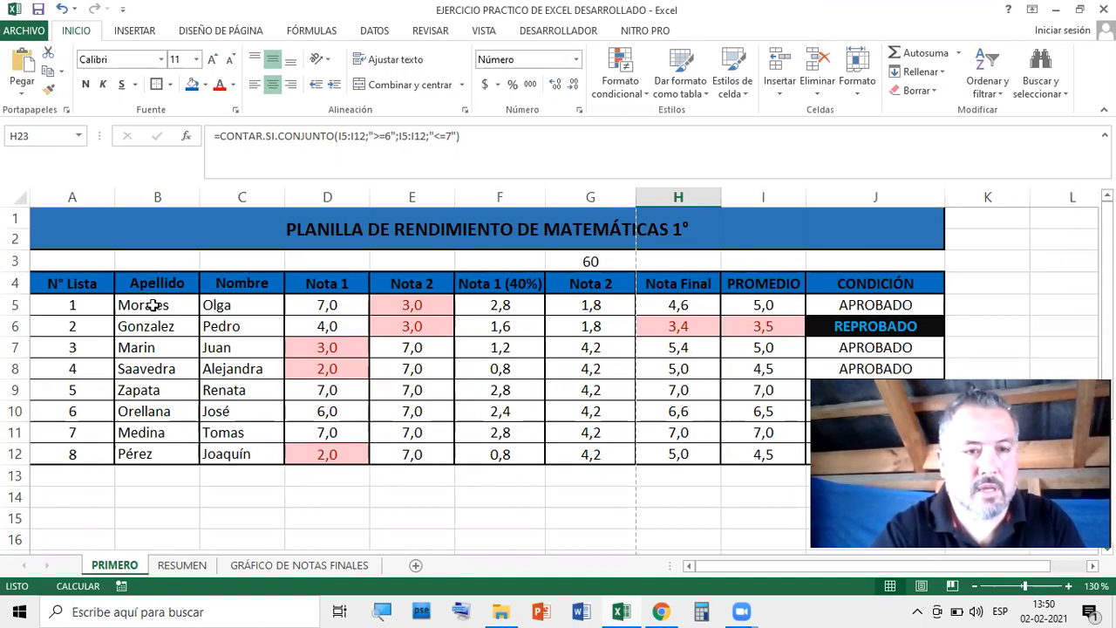
Sort the student rows by surname B5:B12 from A to Z, expanding the selection to the whole table
drag(73, 305, 74, 454)
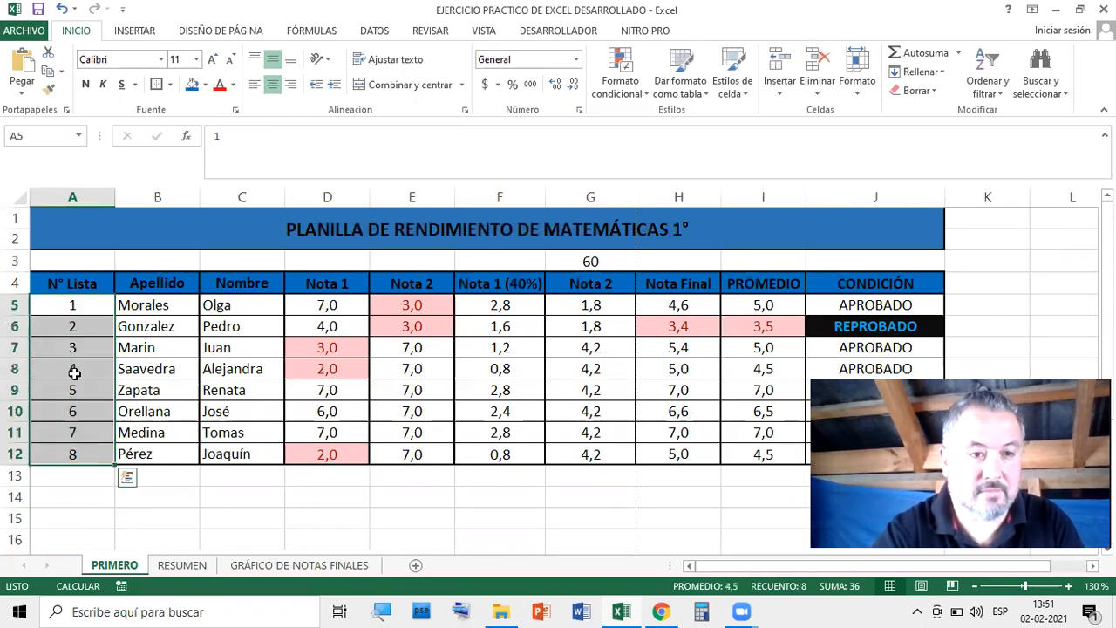
click(137, 305)
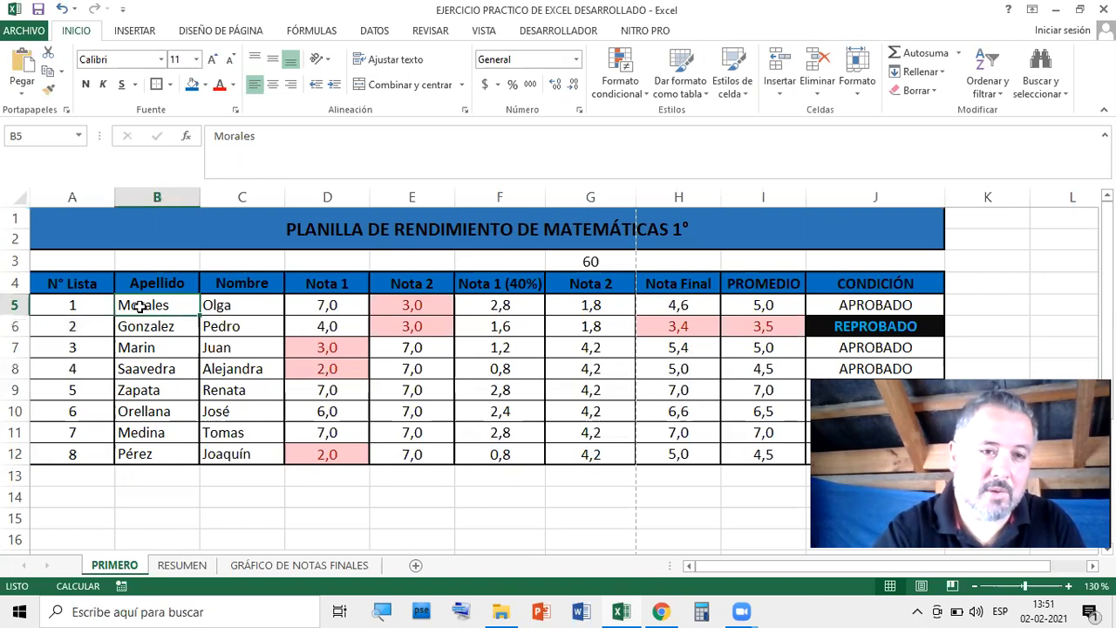
drag(140, 305, 150, 442)
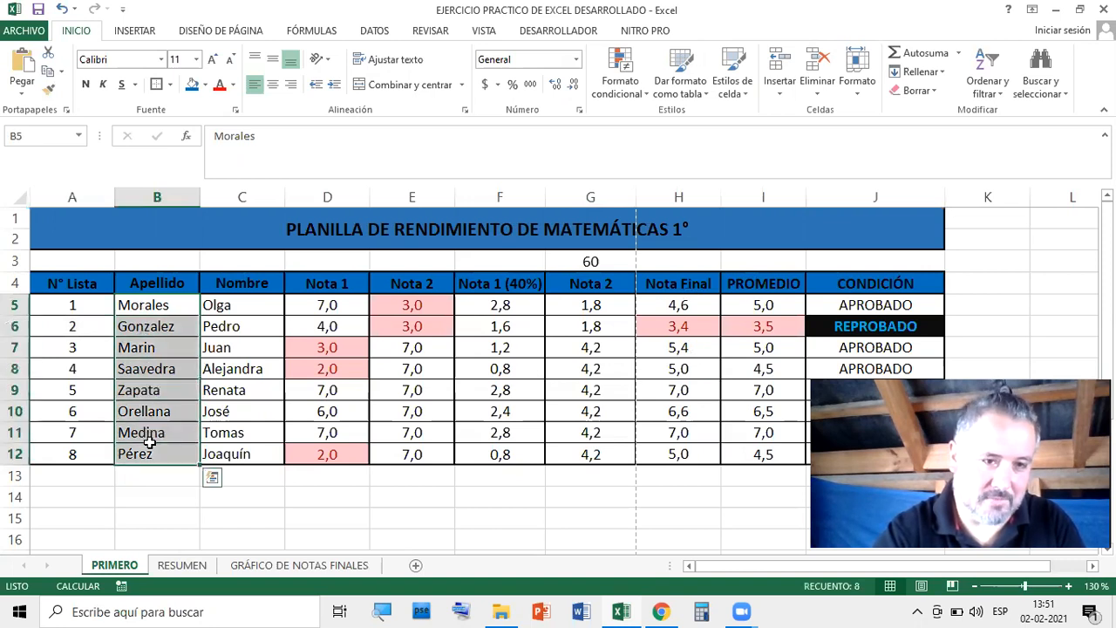
click(153, 496)
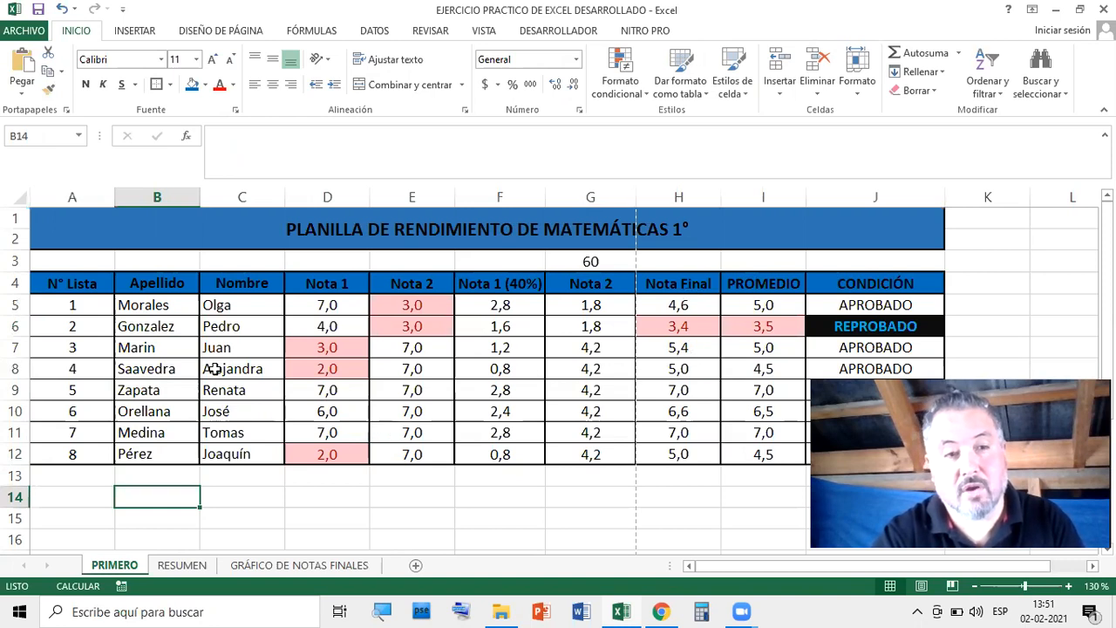
drag(150, 304, 150, 449)
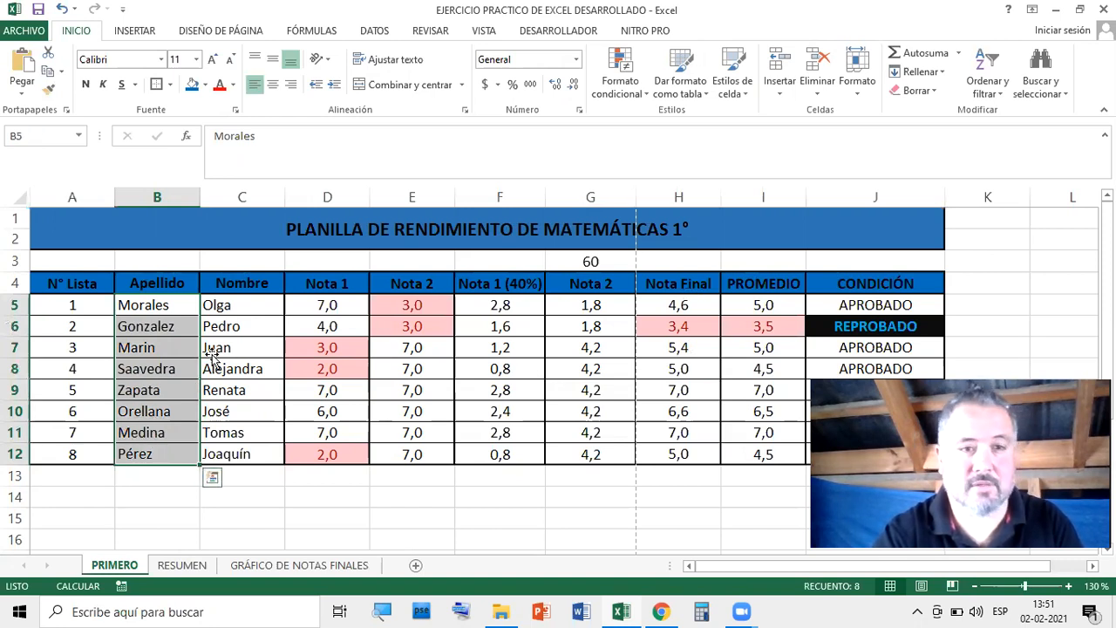
click(1002, 96)
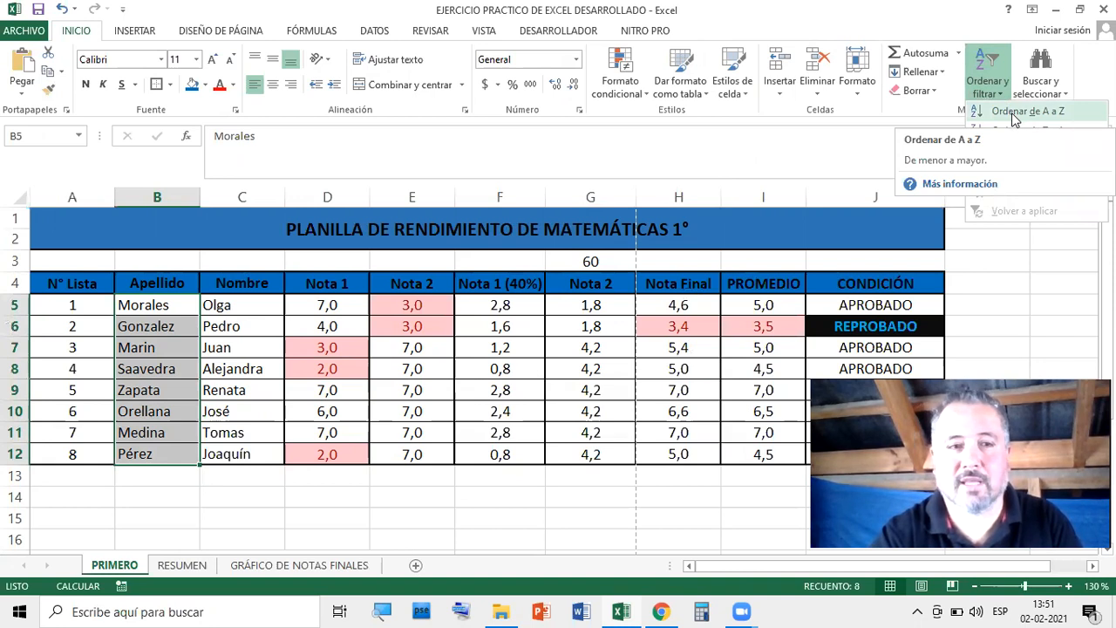
click(1014, 114)
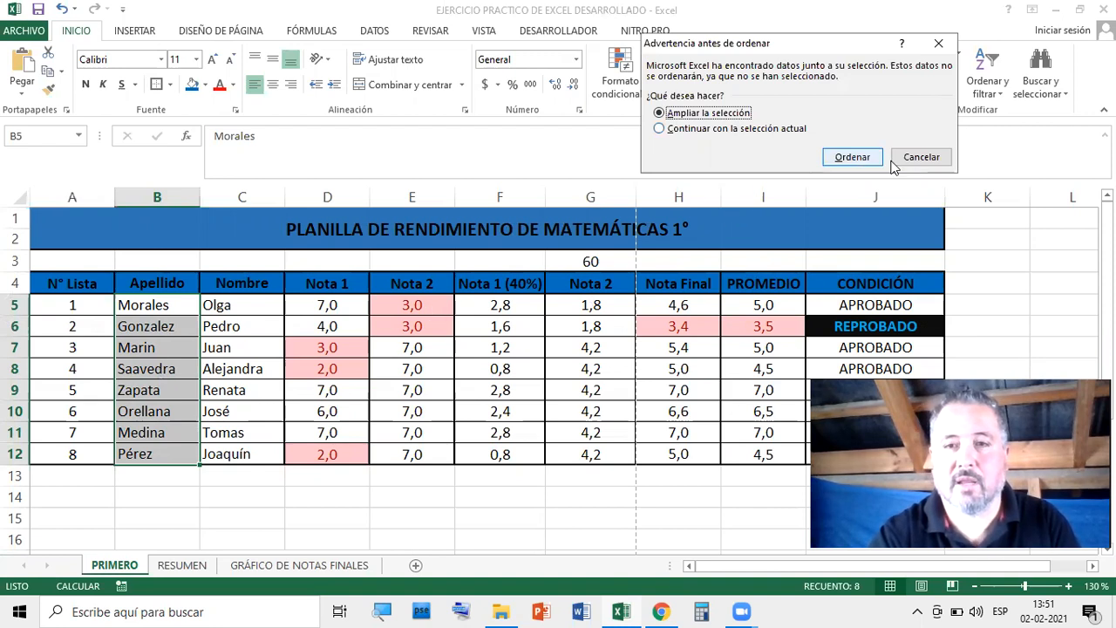
click(861, 158)
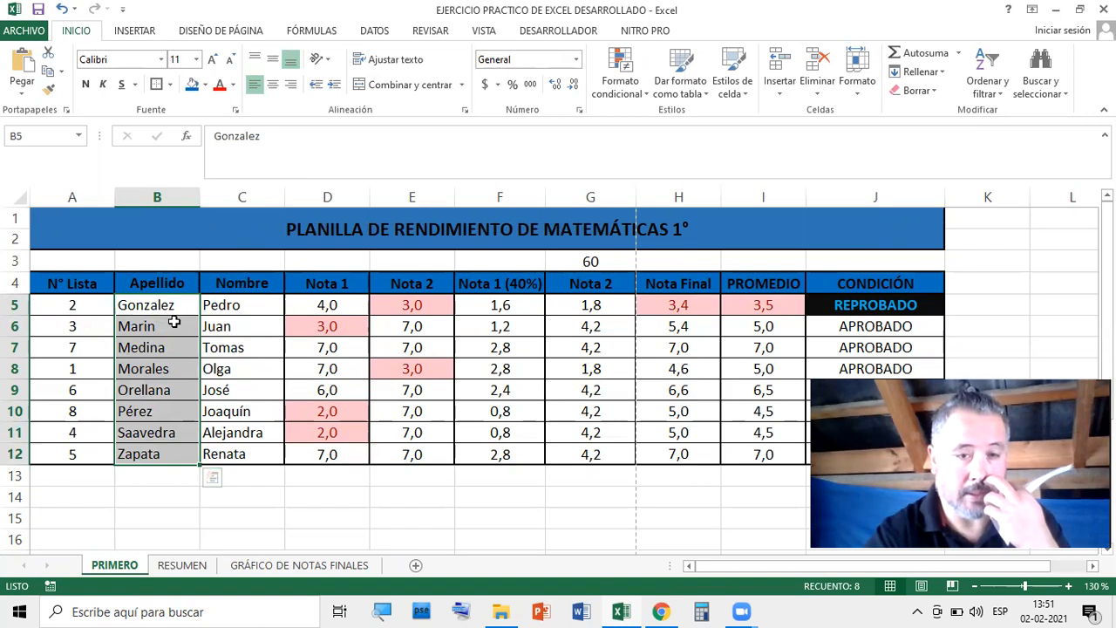
Reselect the surnames B5:B12 for a new sort
click(142, 311)
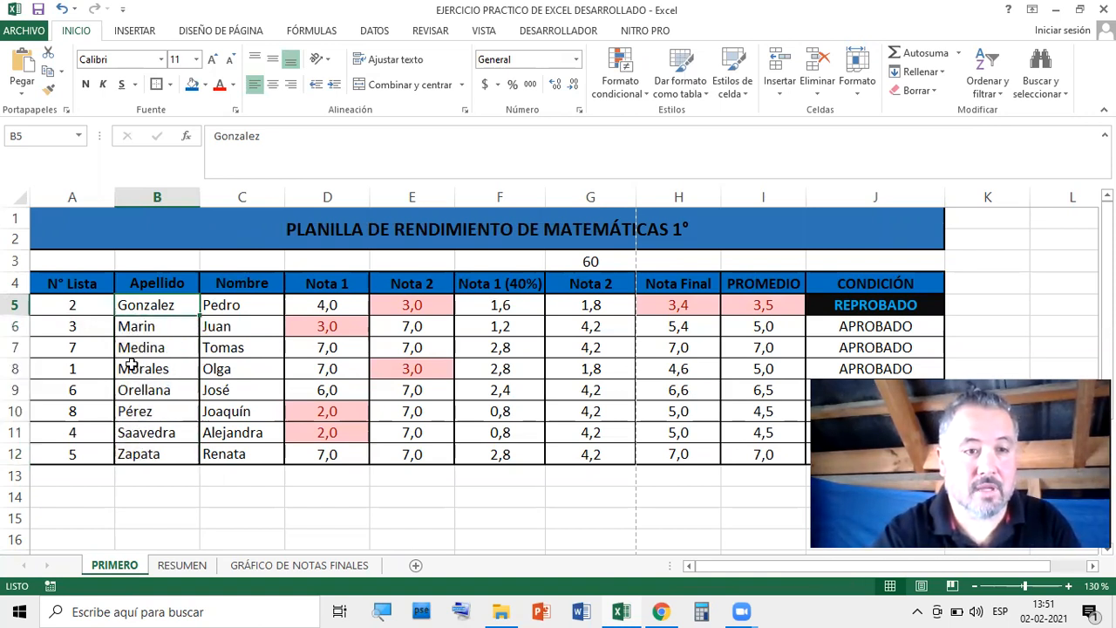
drag(81, 302, 91, 447)
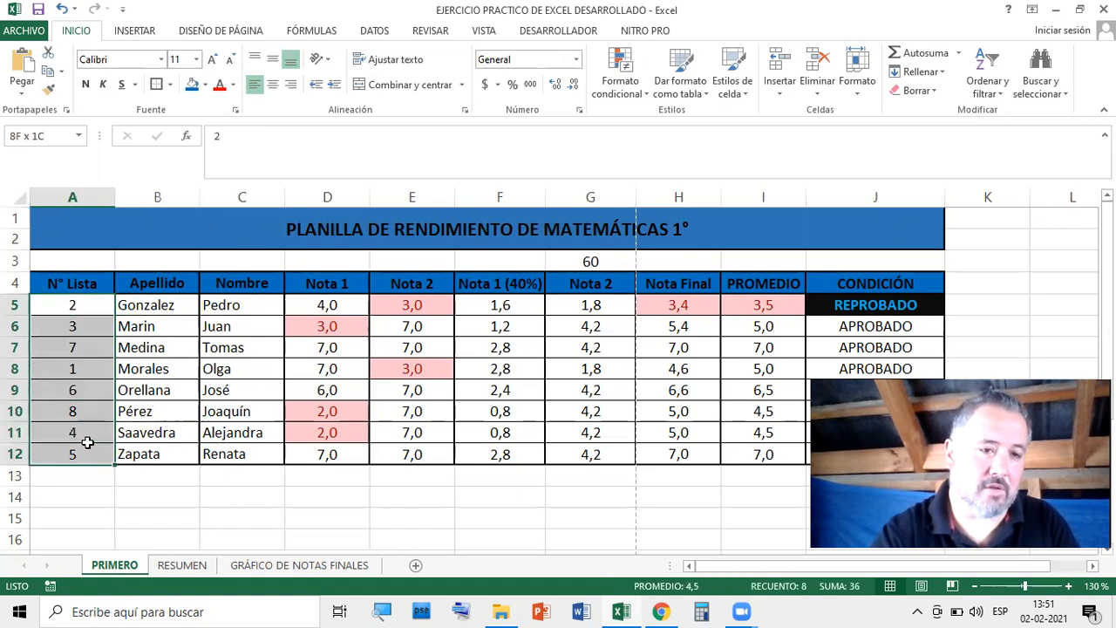
click(180, 361)
drag(160, 301, 157, 450)
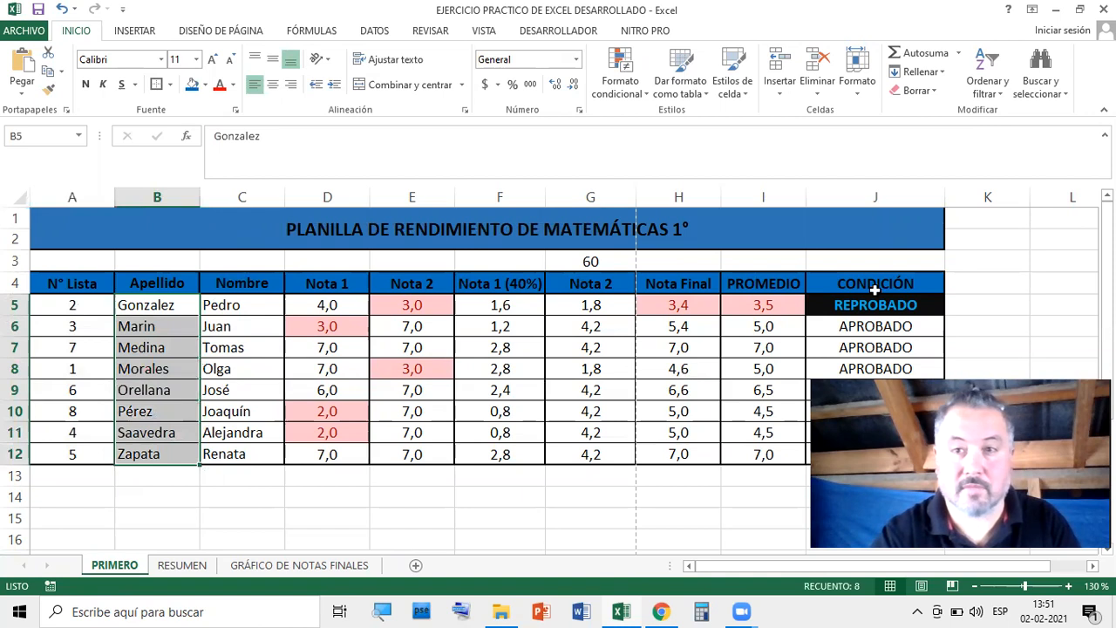
drag(162, 305, 174, 454)
click(994, 74)
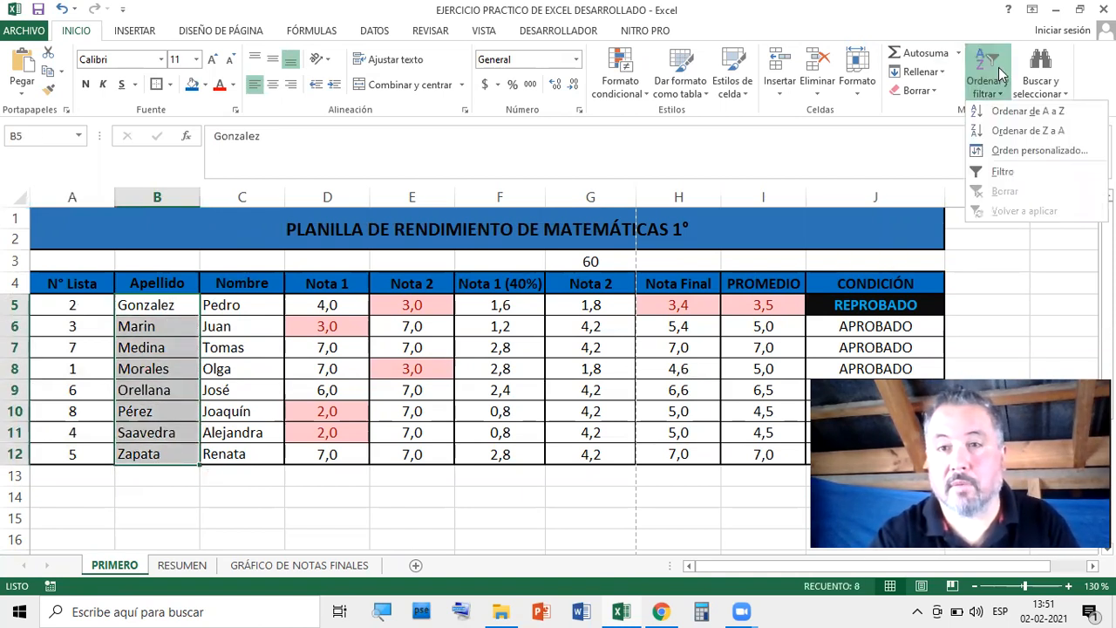
Sort the surnames Z to A with the selection expanded, so Zapata heads the table
click(1025, 133)
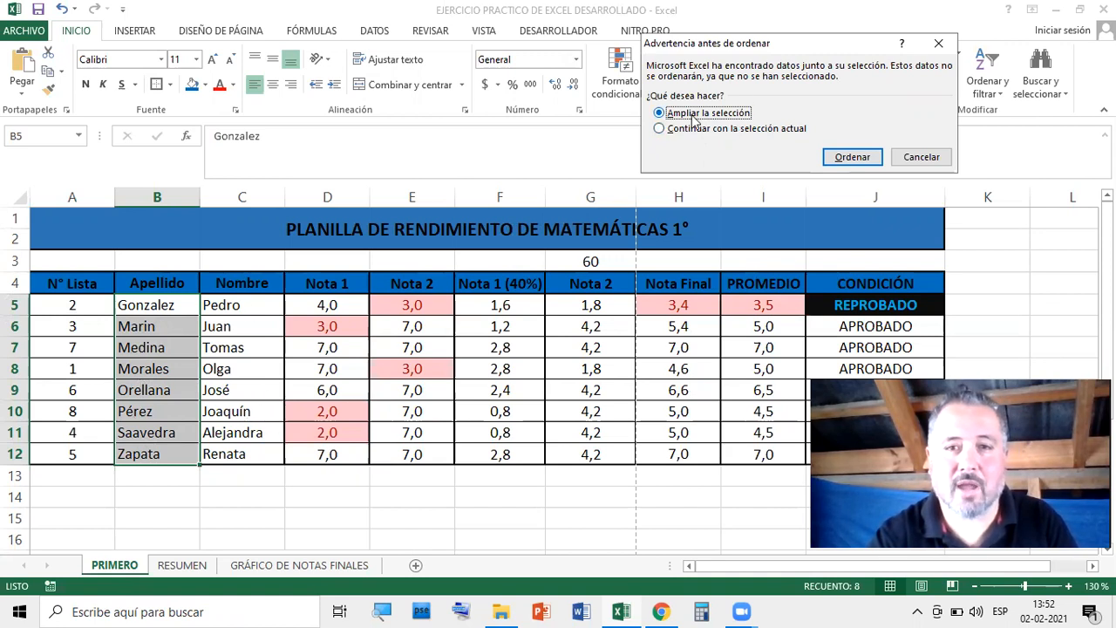
click(847, 157)
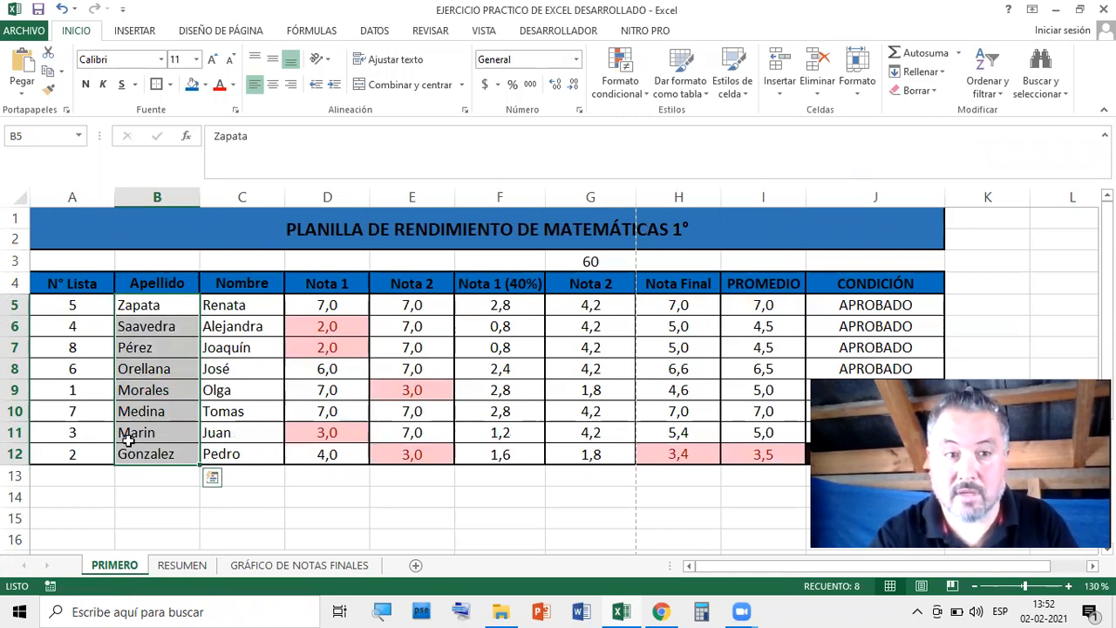
drag(78, 304, 76, 452)
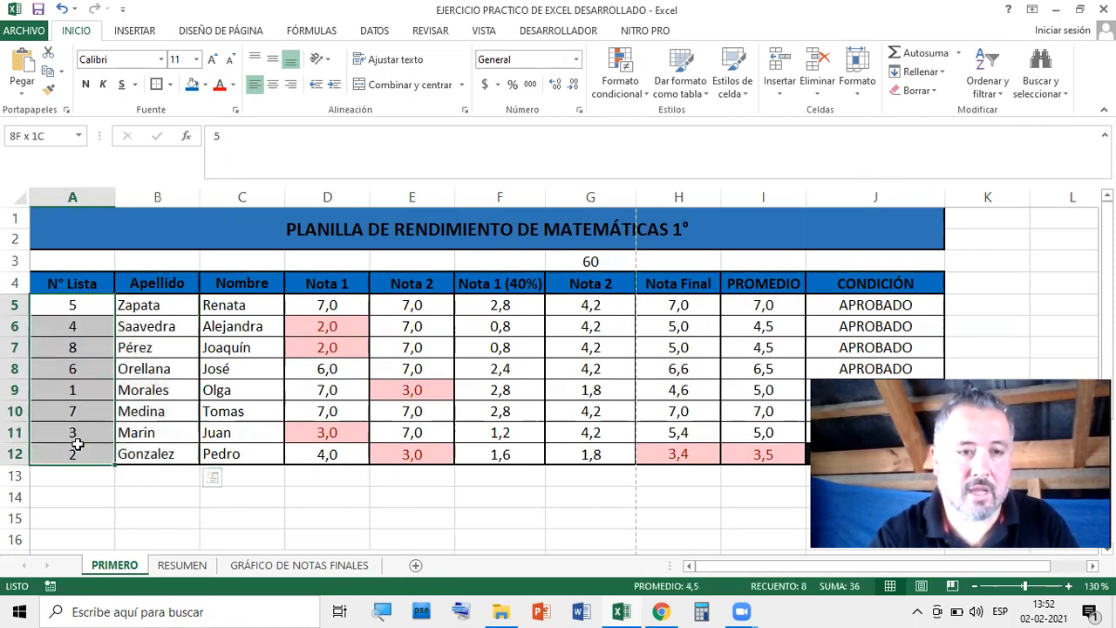
Sort the table by N° Lista smallest to largest, restoring order 1 to 8, then select row 5
click(997, 94)
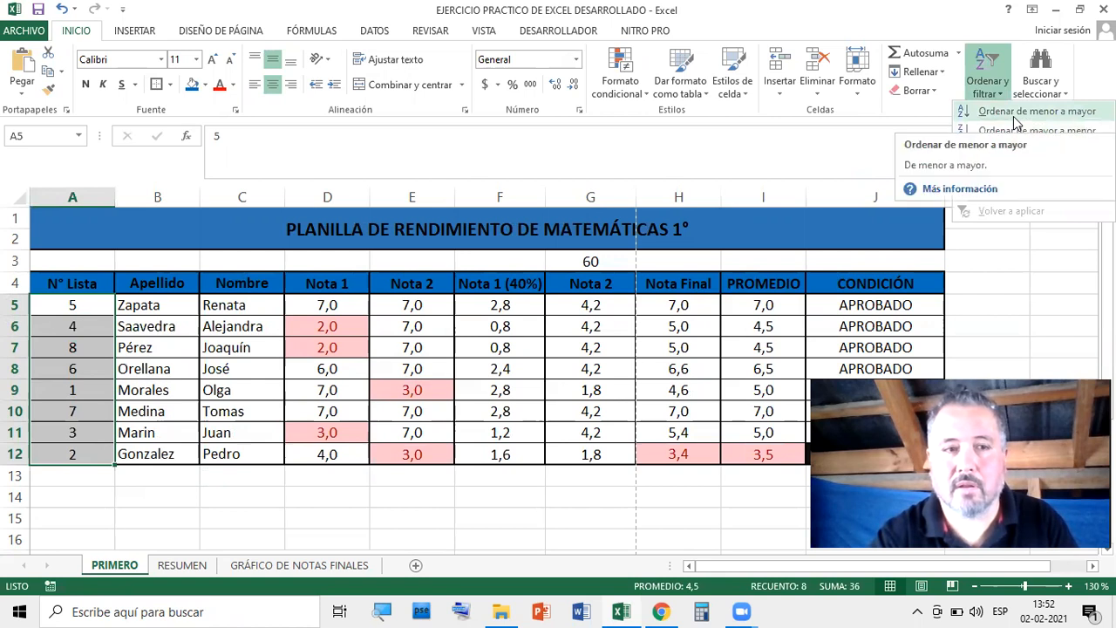
click(1016, 113)
click(850, 157)
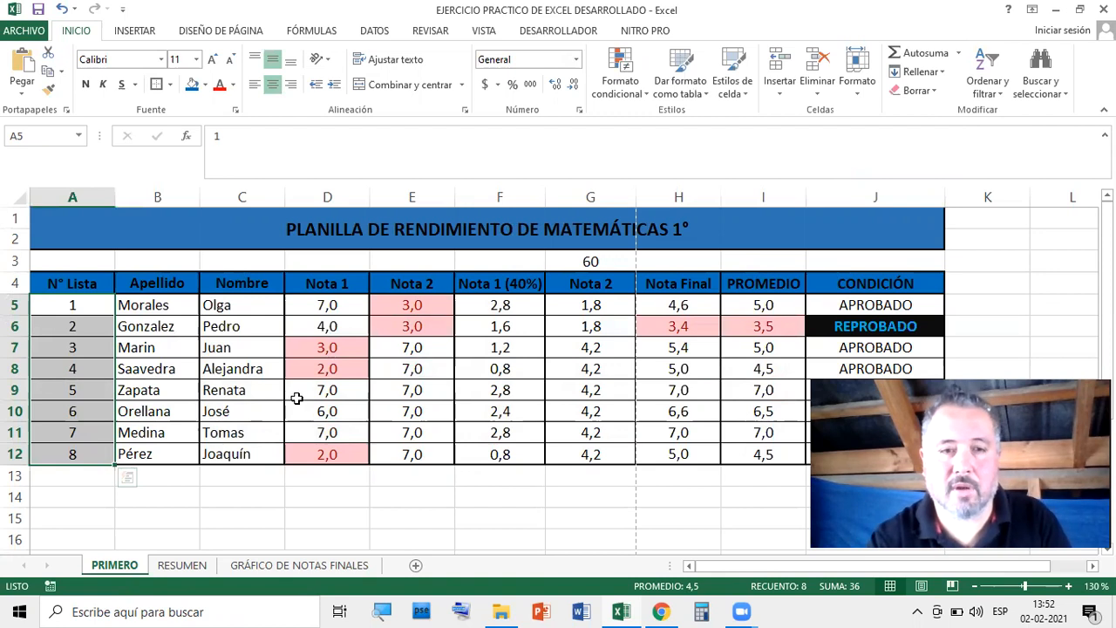
click(234, 436)
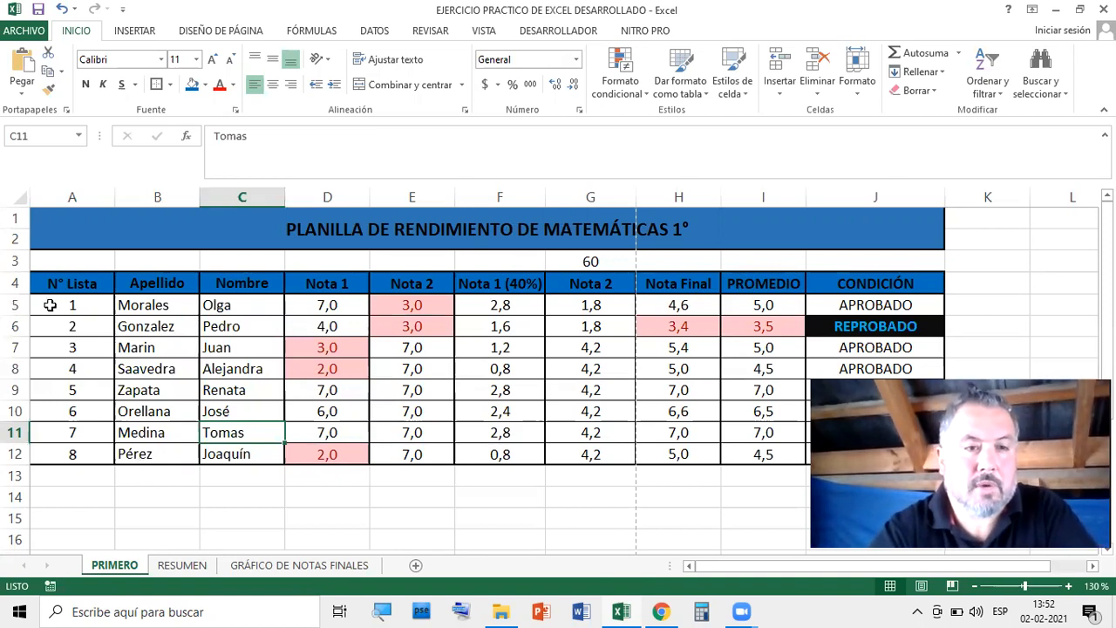
click(14, 305)
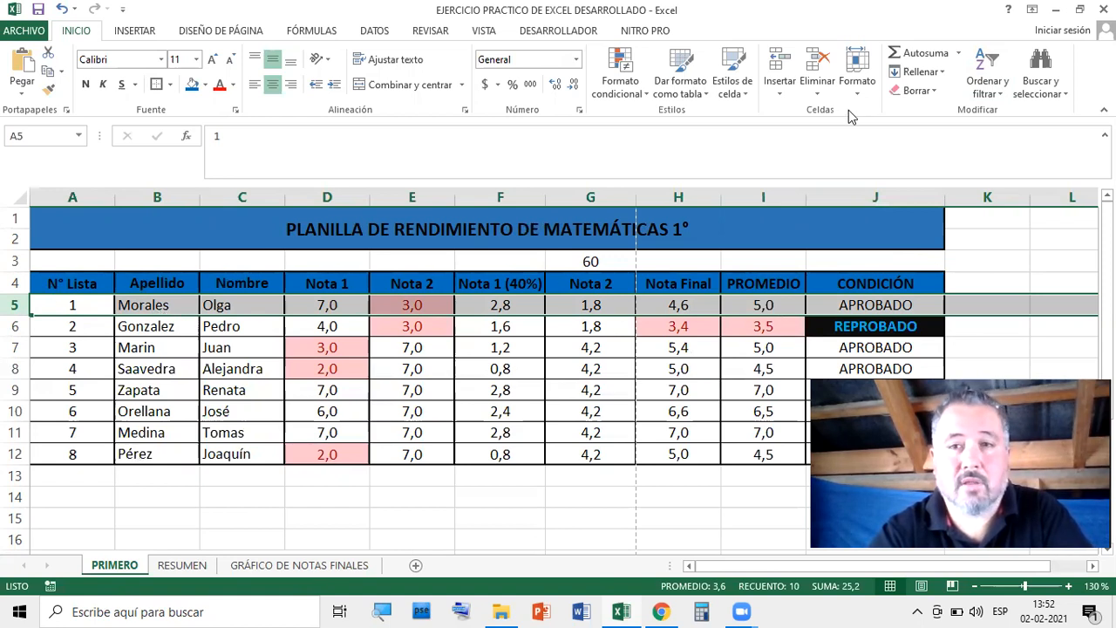
click(1003, 96)
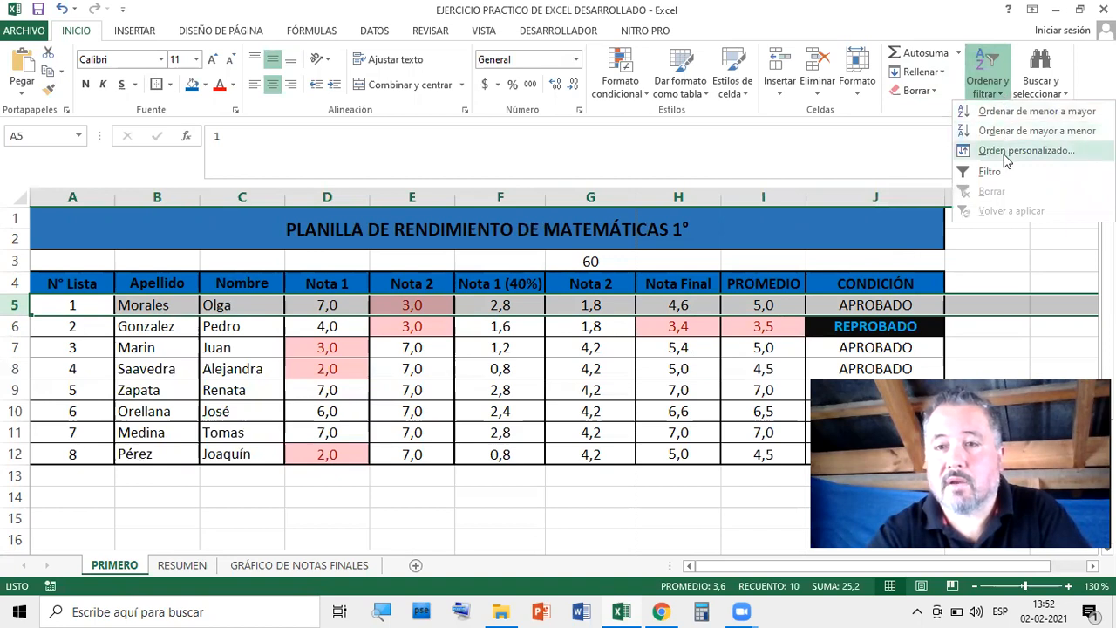
click(998, 172)
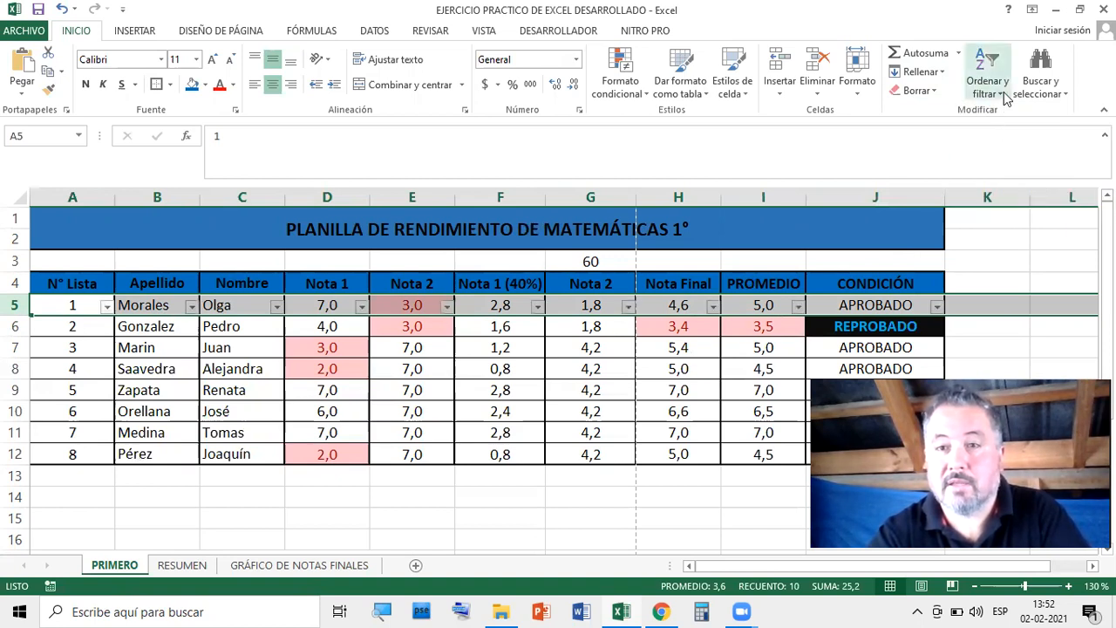
click(1005, 99)
click(997, 169)
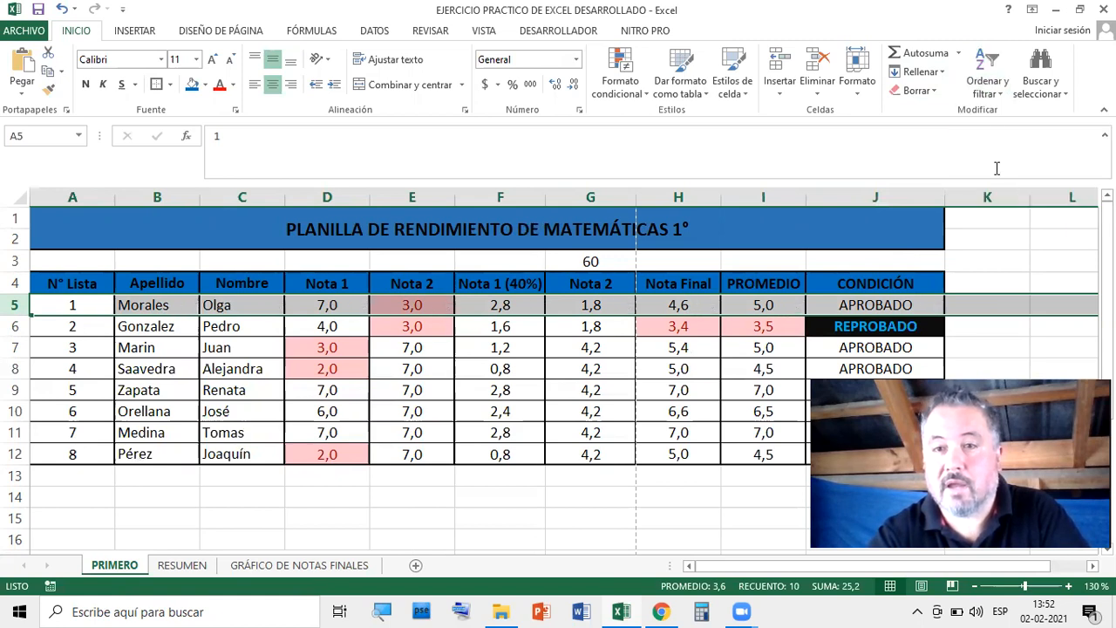
click(1001, 99)
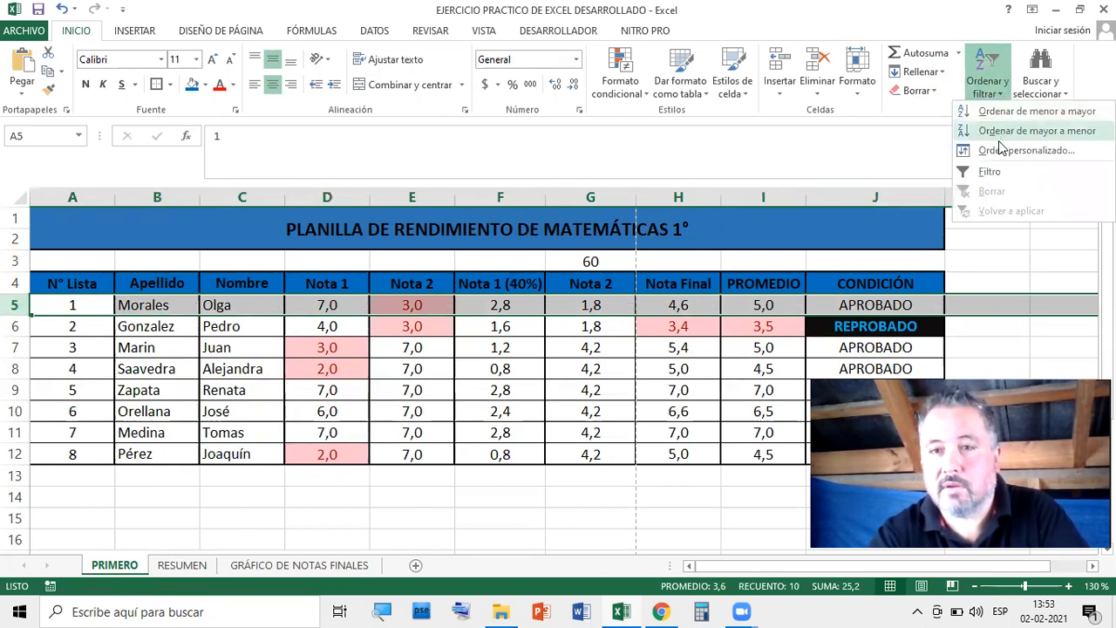
click(995, 171)
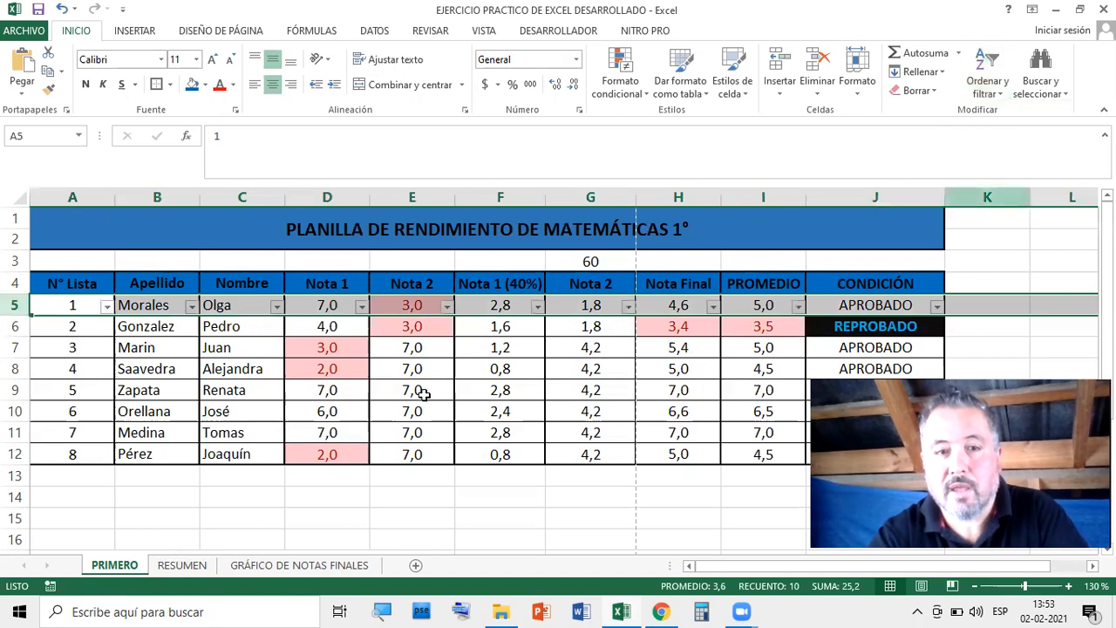
click(652, 519)
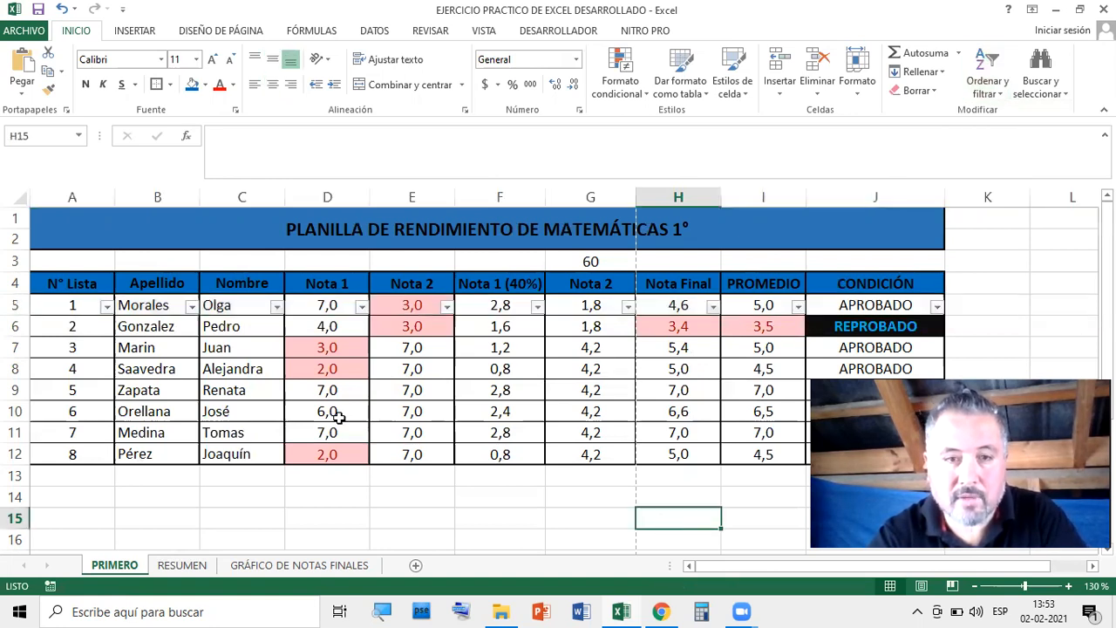
click(105, 307)
click(106, 308)
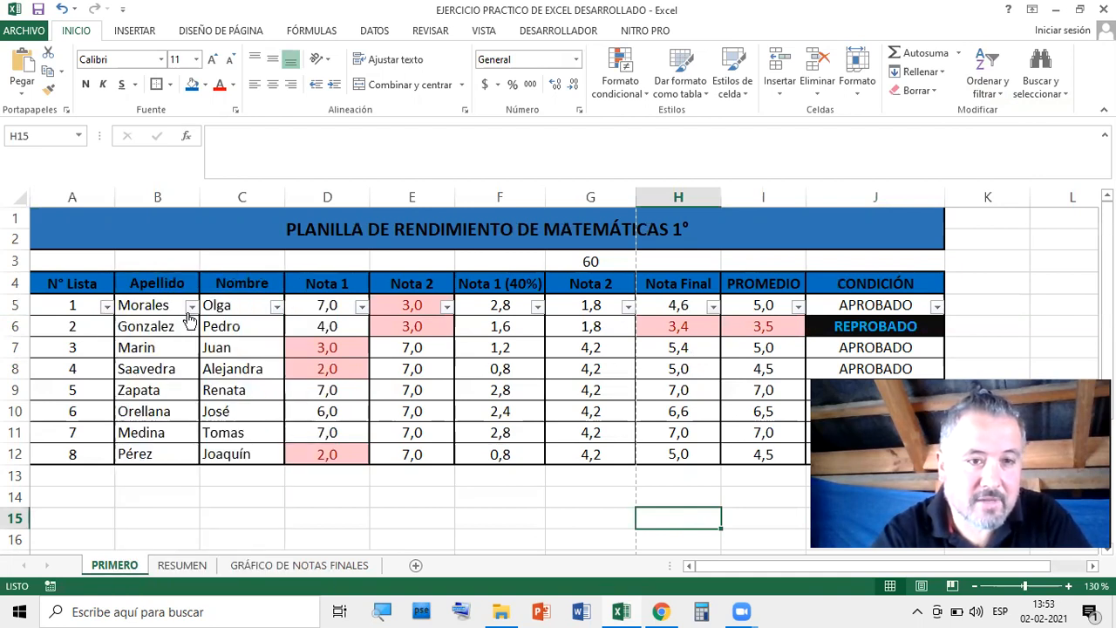
click(191, 307)
click(192, 309)
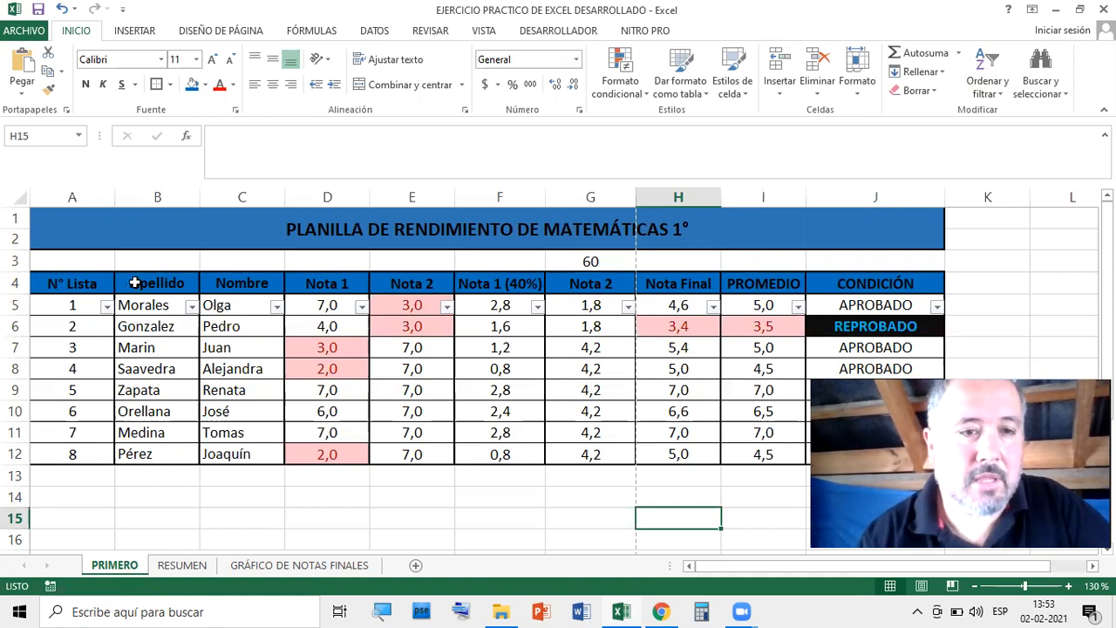
click(24, 305)
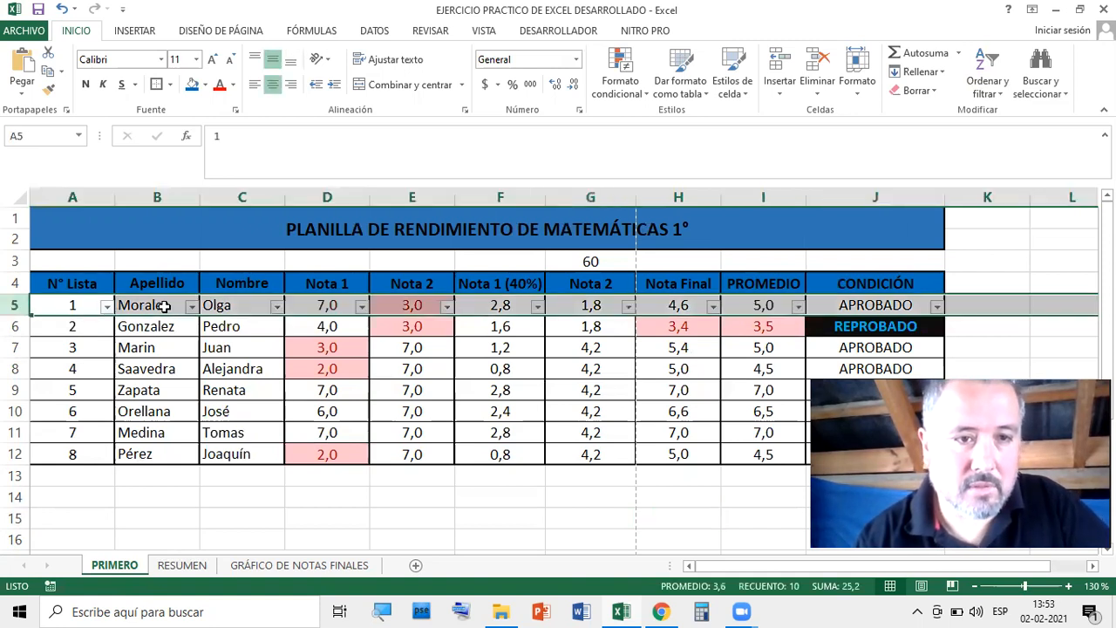
click(157, 305)
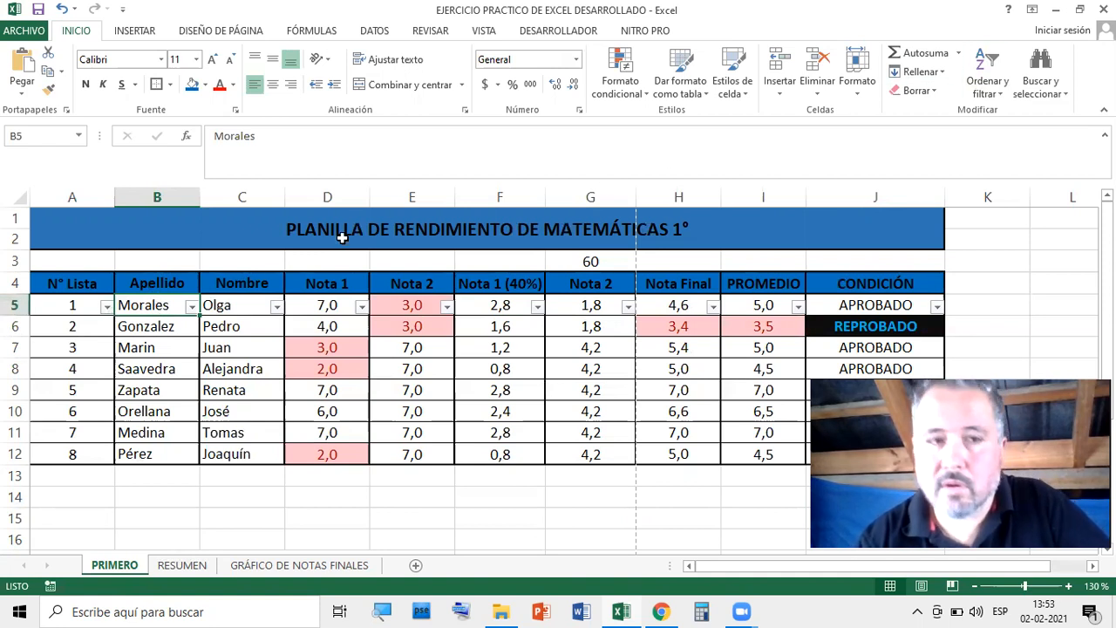
click(15, 305)
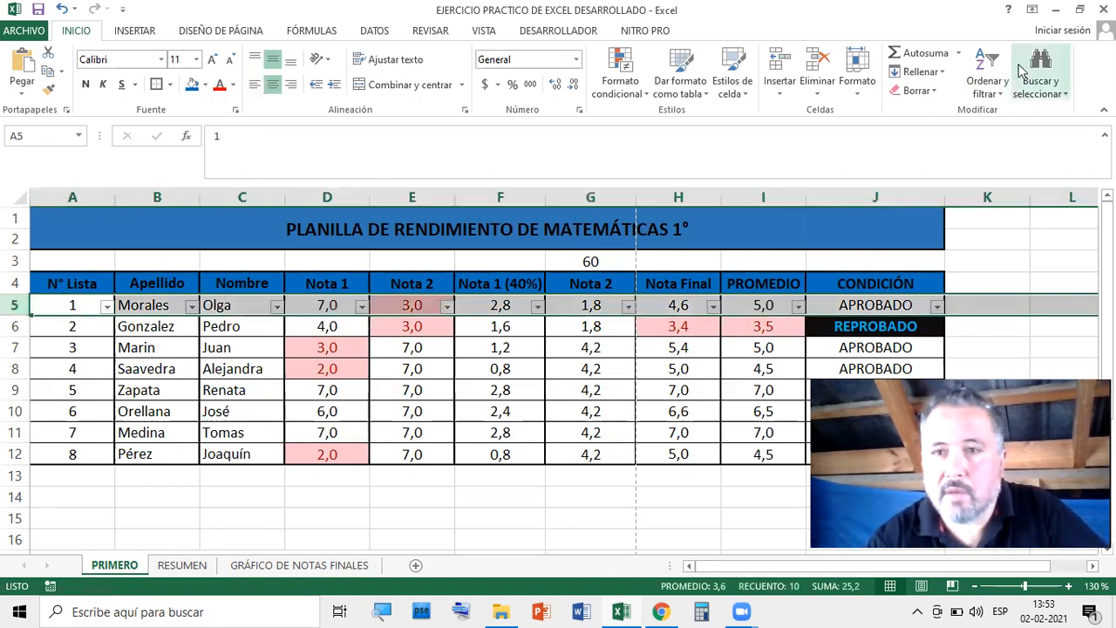
click(1001, 97)
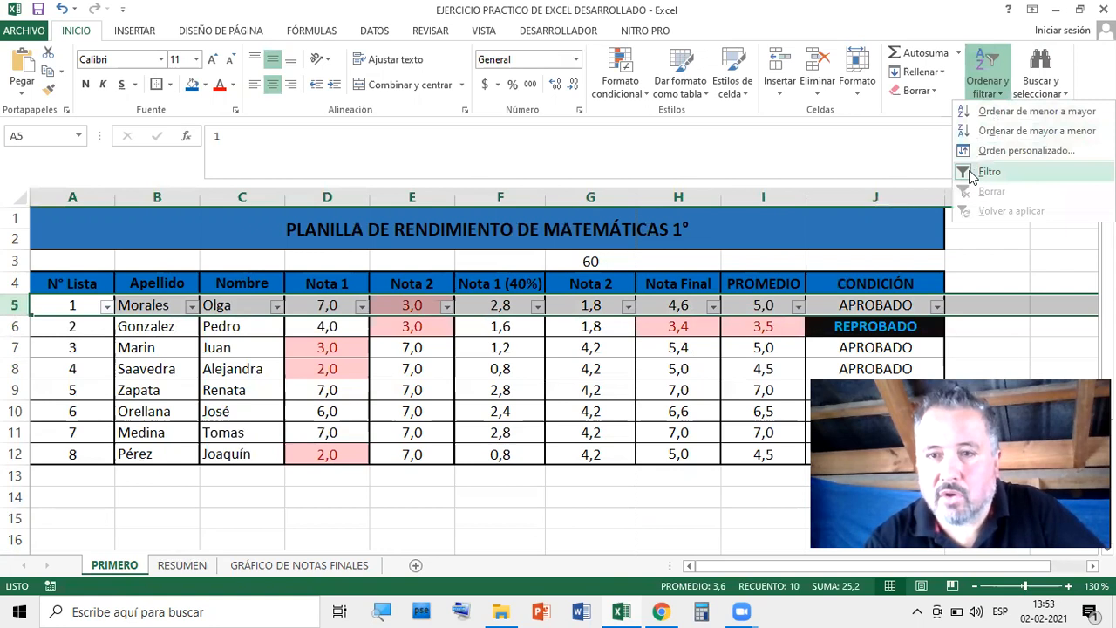
click(659, 482)
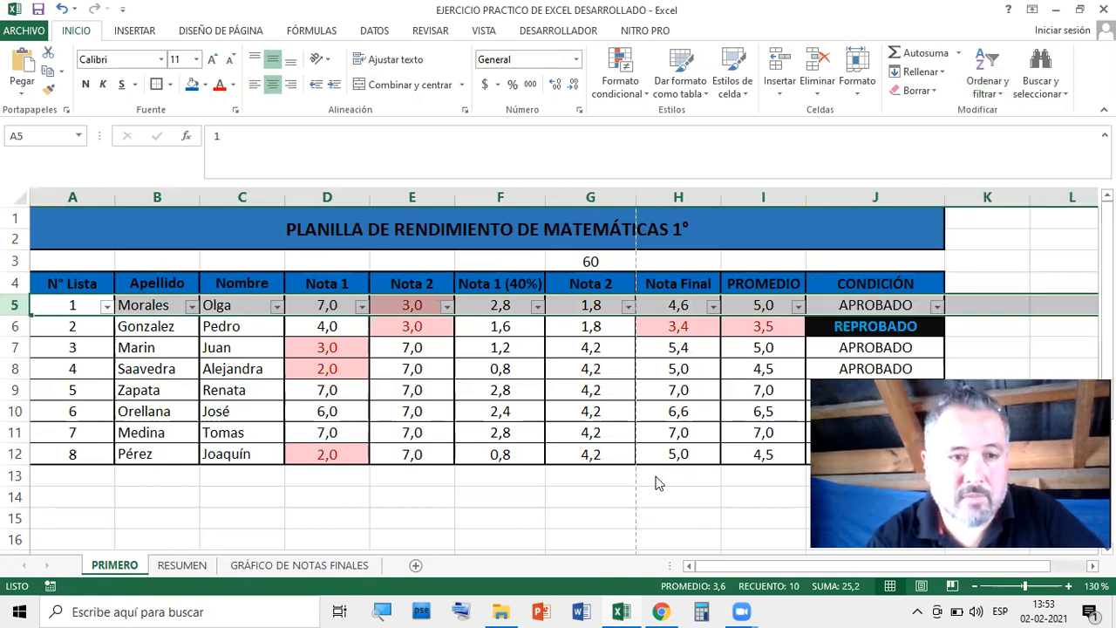
click(702, 529)
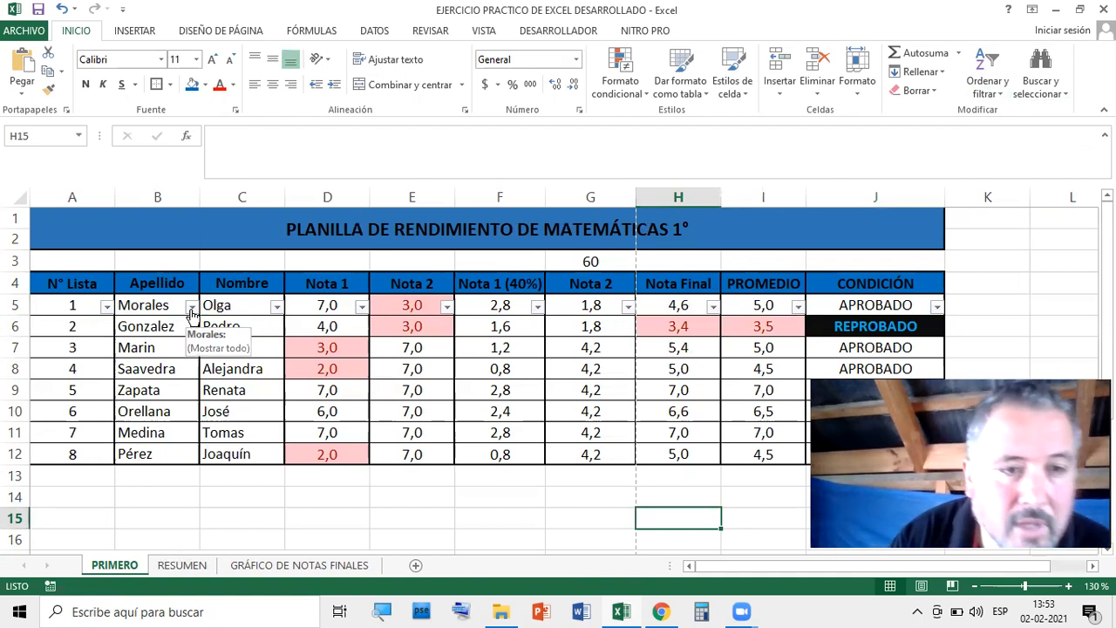
click(191, 307)
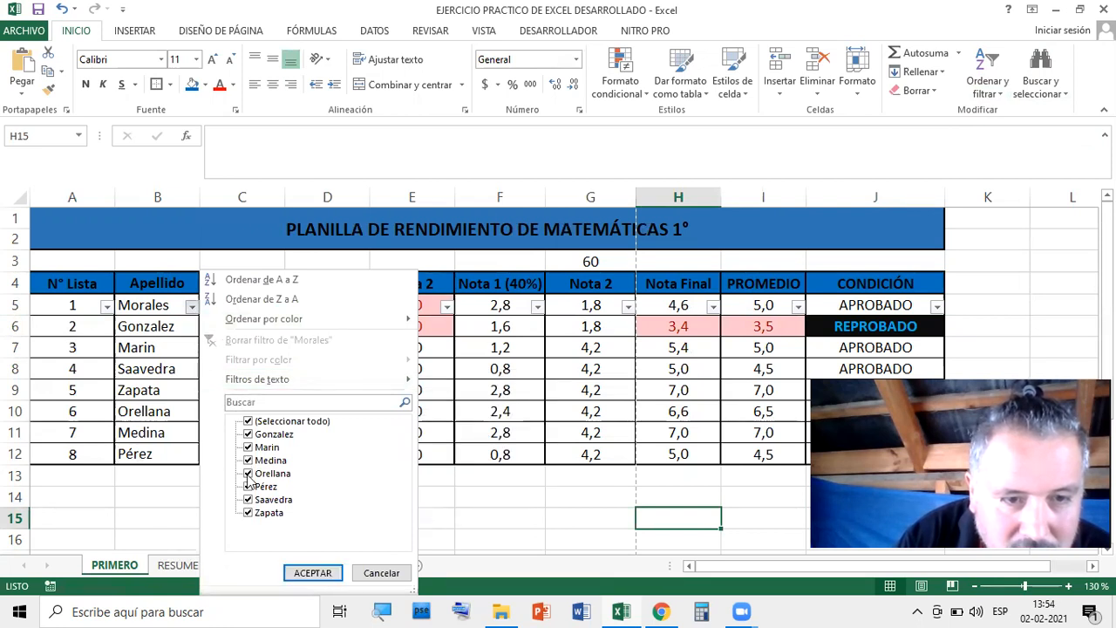
click(248, 421)
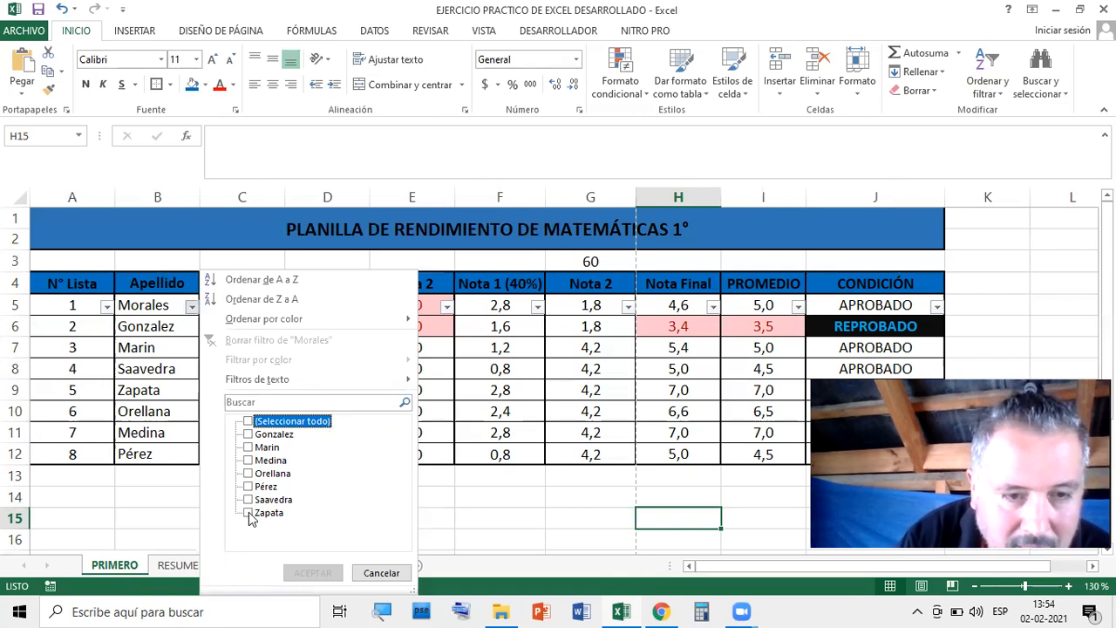
click(248, 513)
click(313, 573)
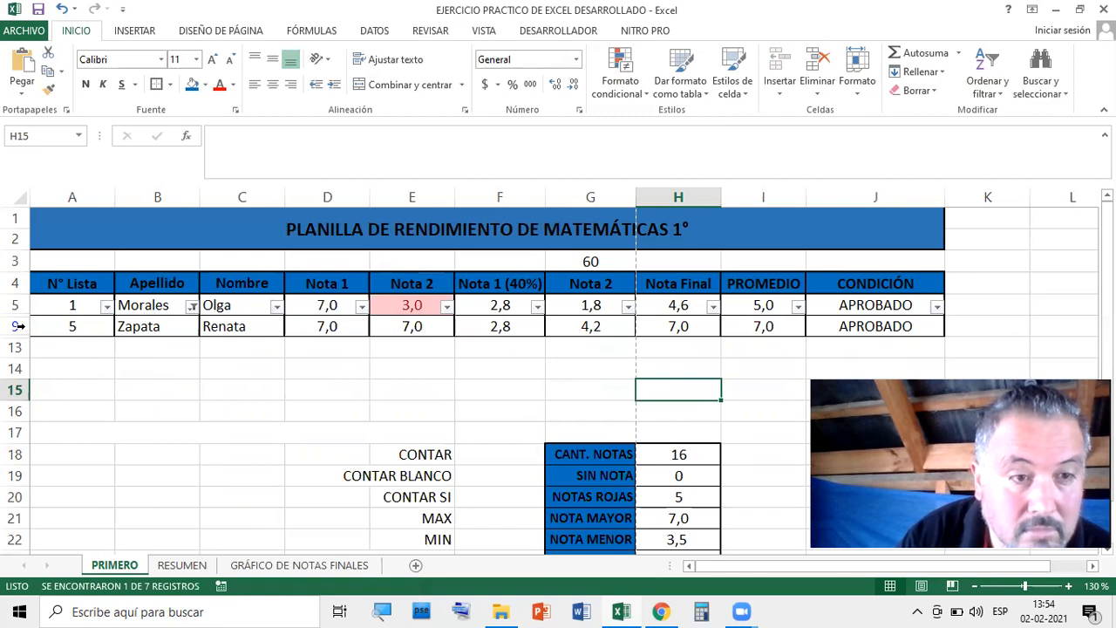
click(62, 10)
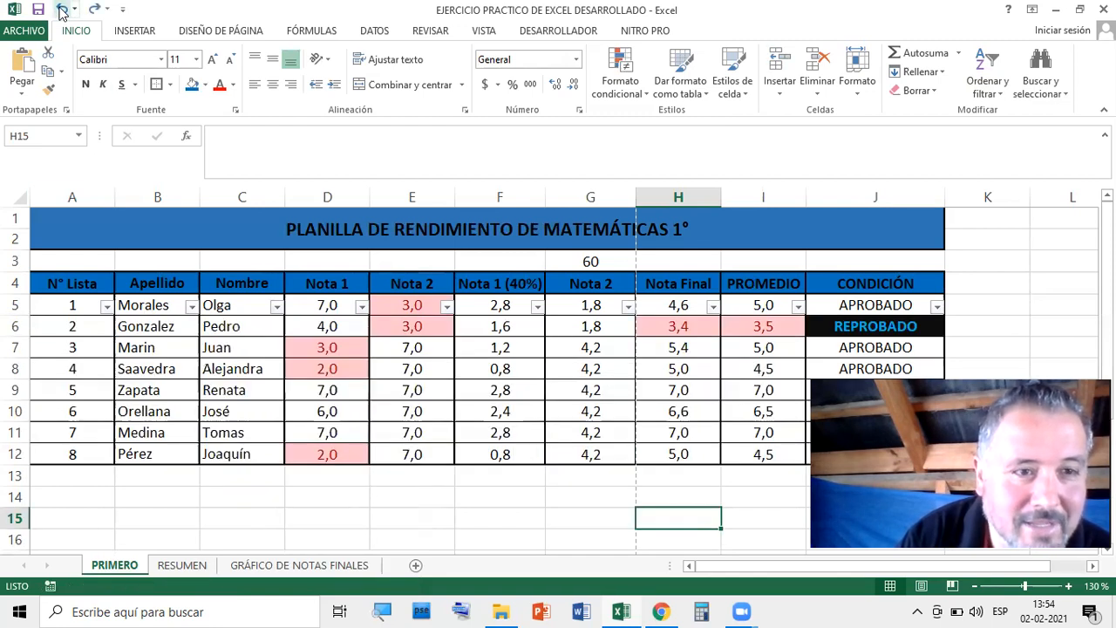
Undo the row 5 filter and turn on AutoFilter for header row 4
click(62, 10)
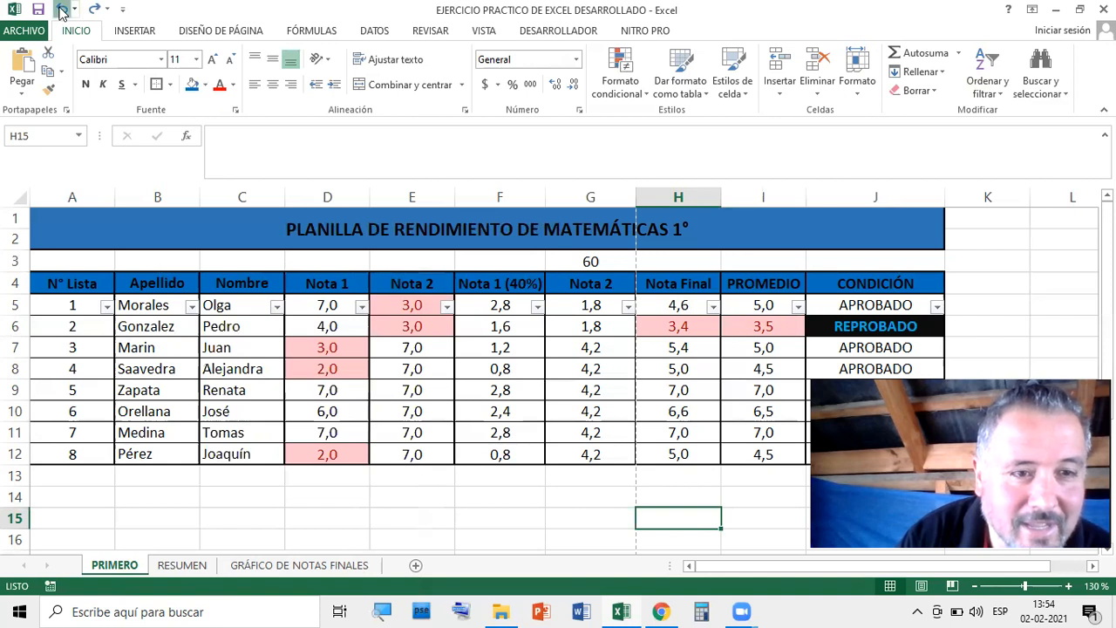
click(15, 283)
click(998, 92)
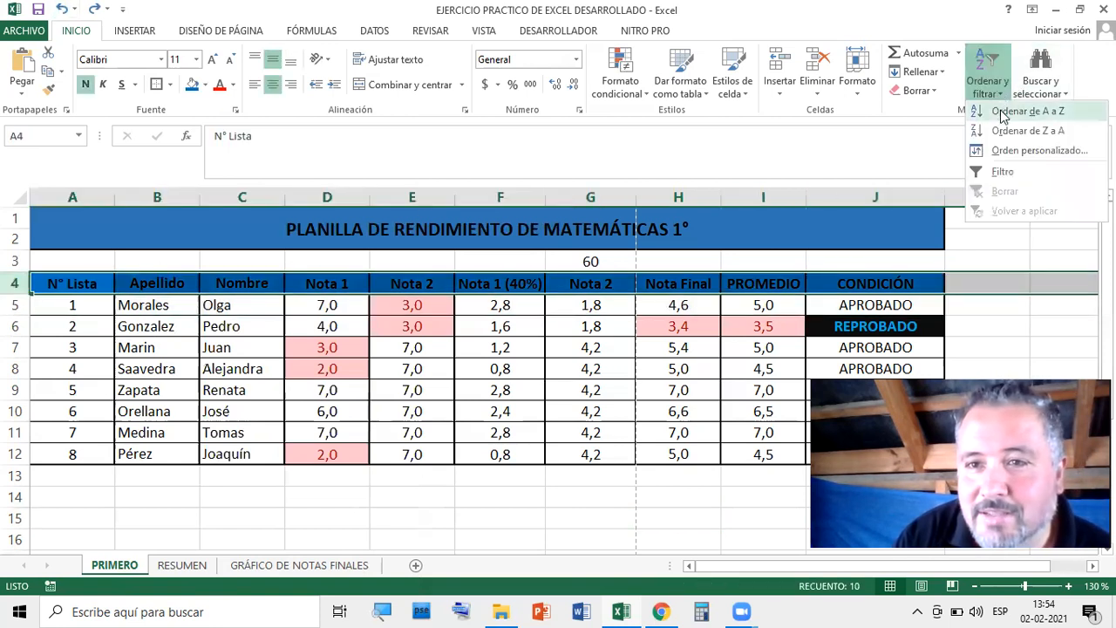
click(984, 173)
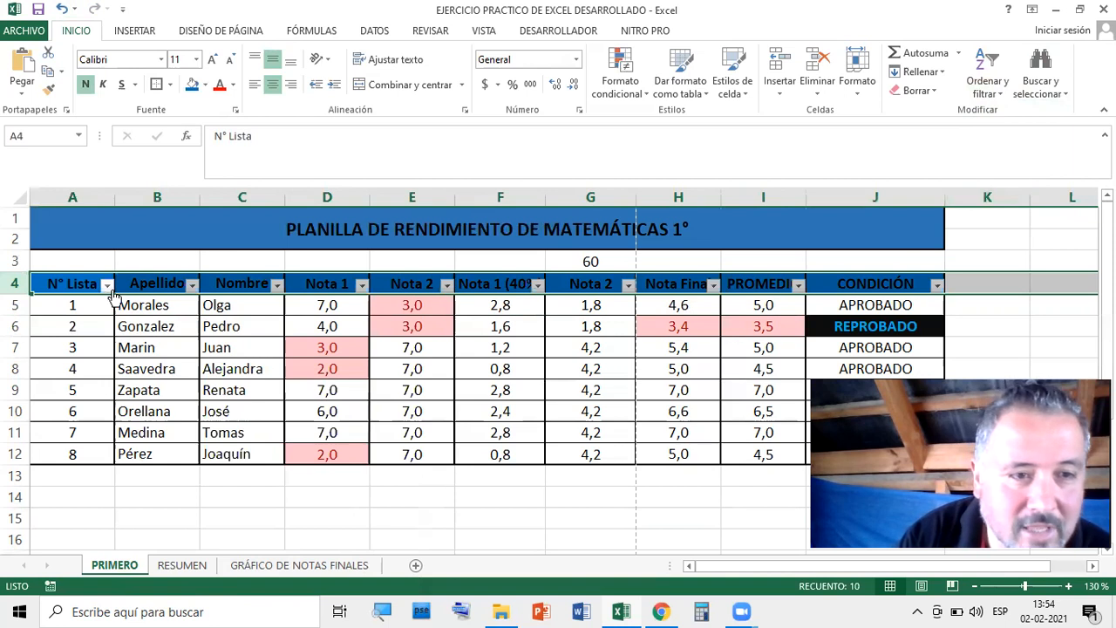
Look at the N° Lista and Apellido filter menus without applying any filter
click(106, 285)
click(392, 439)
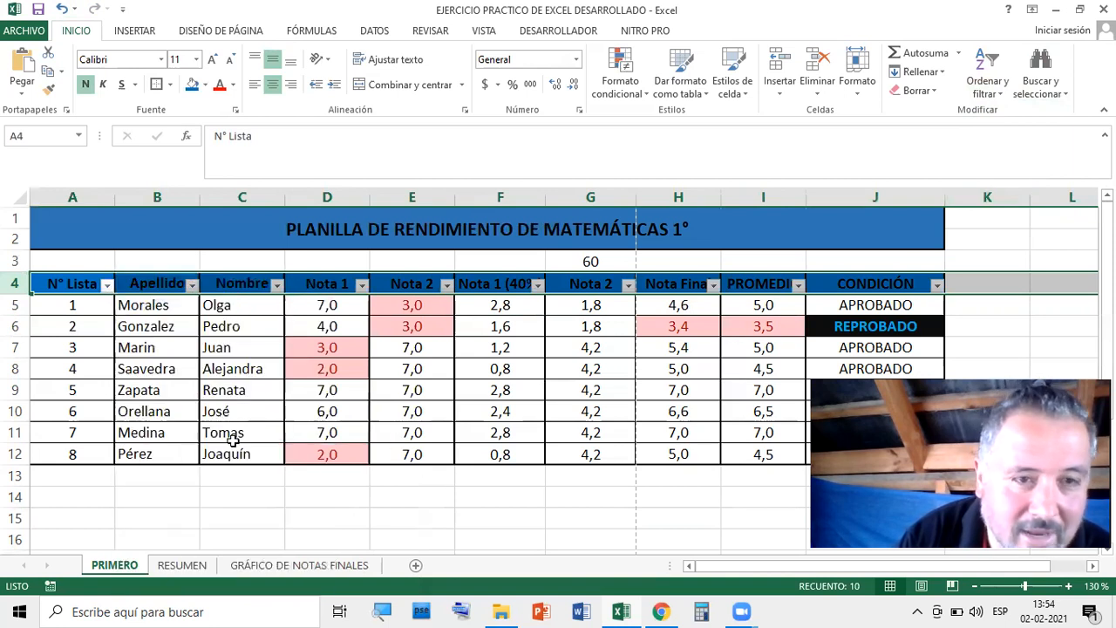
click(373, 386)
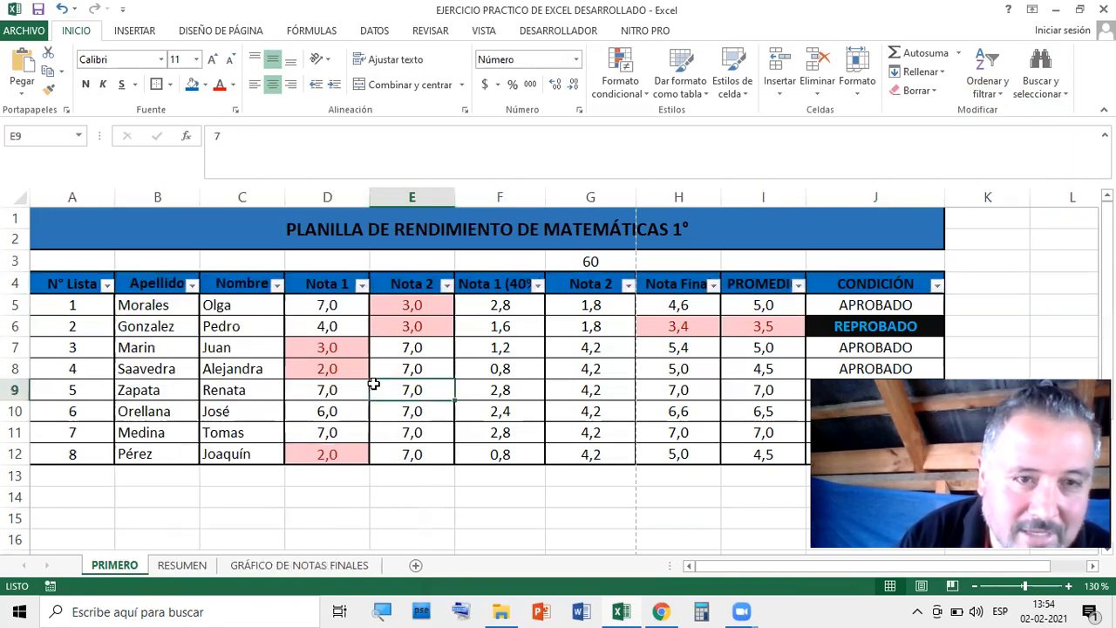
click(15, 284)
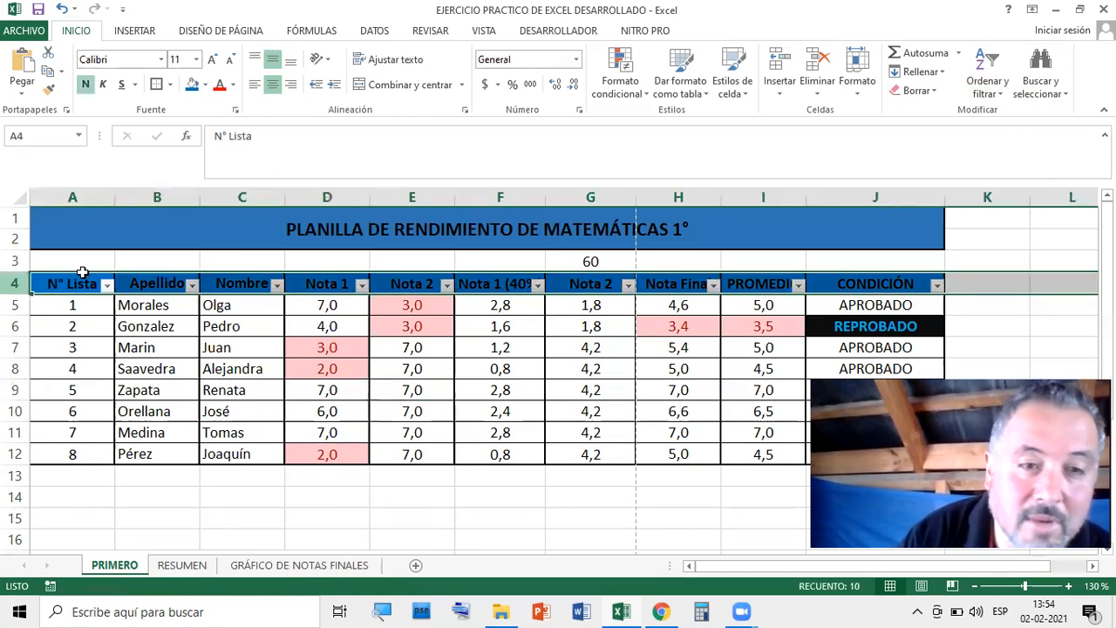
click(621, 540)
click(192, 286)
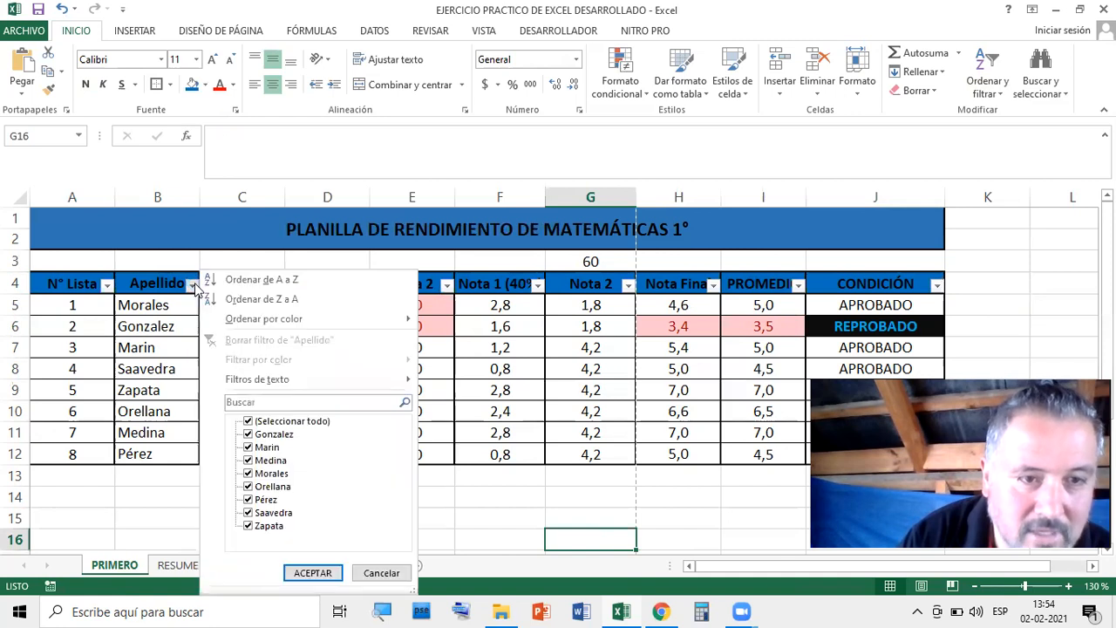
click(593, 533)
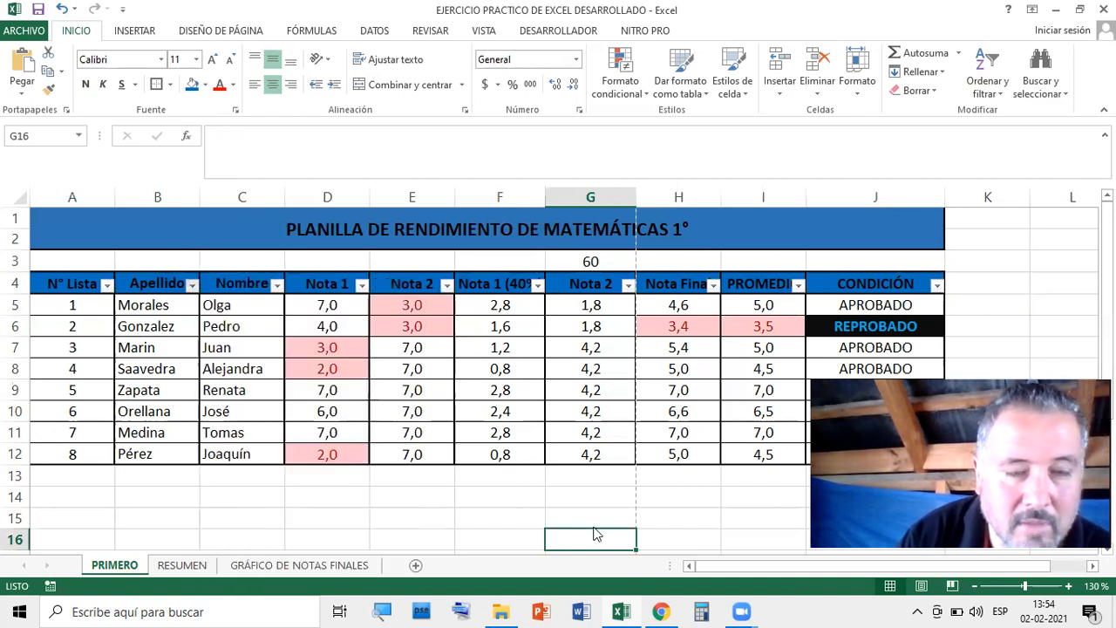
click(155, 306)
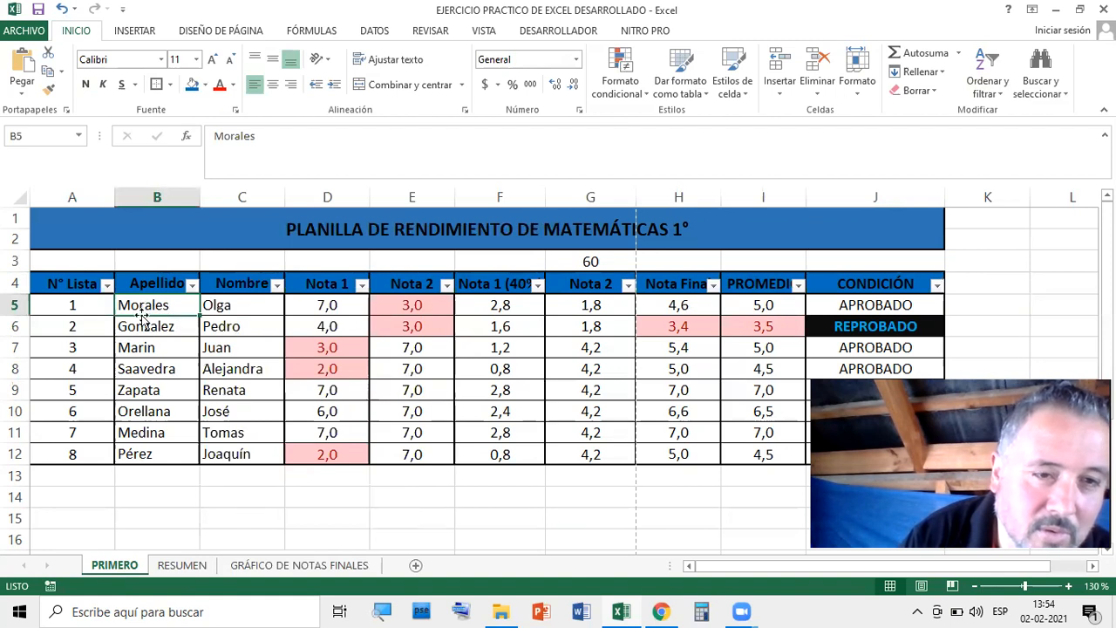
click(716, 504)
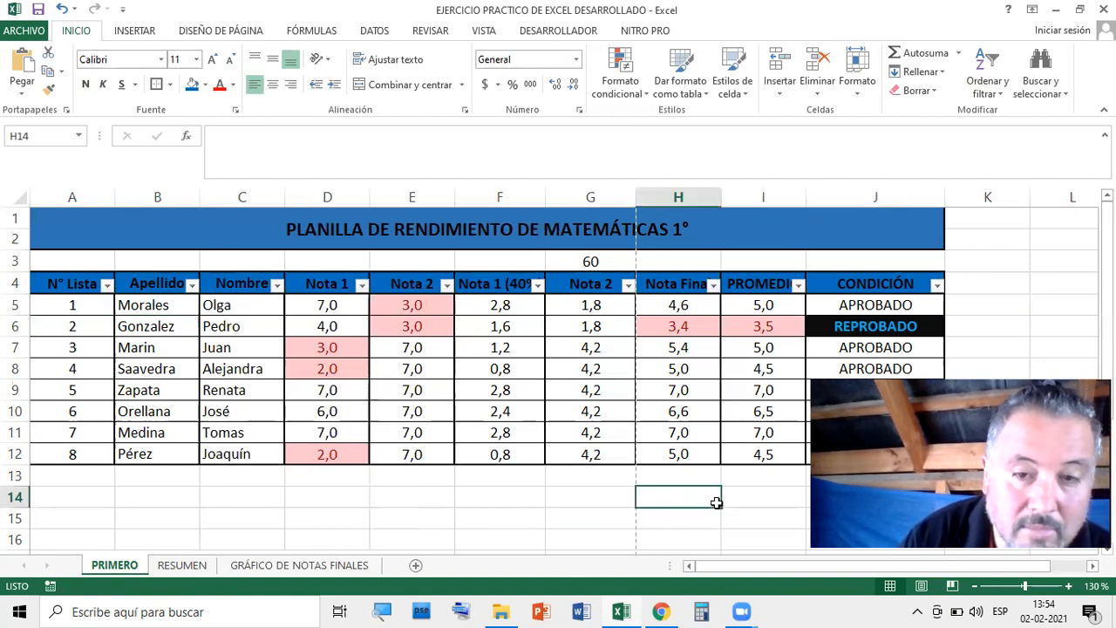
click(15, 284)
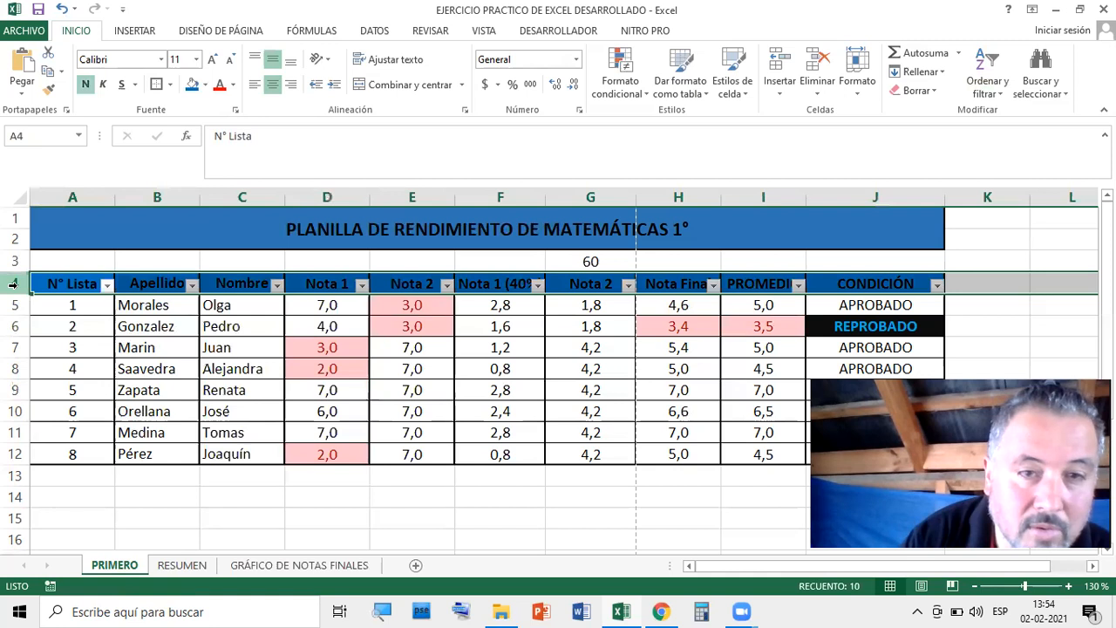
click(581, 523)
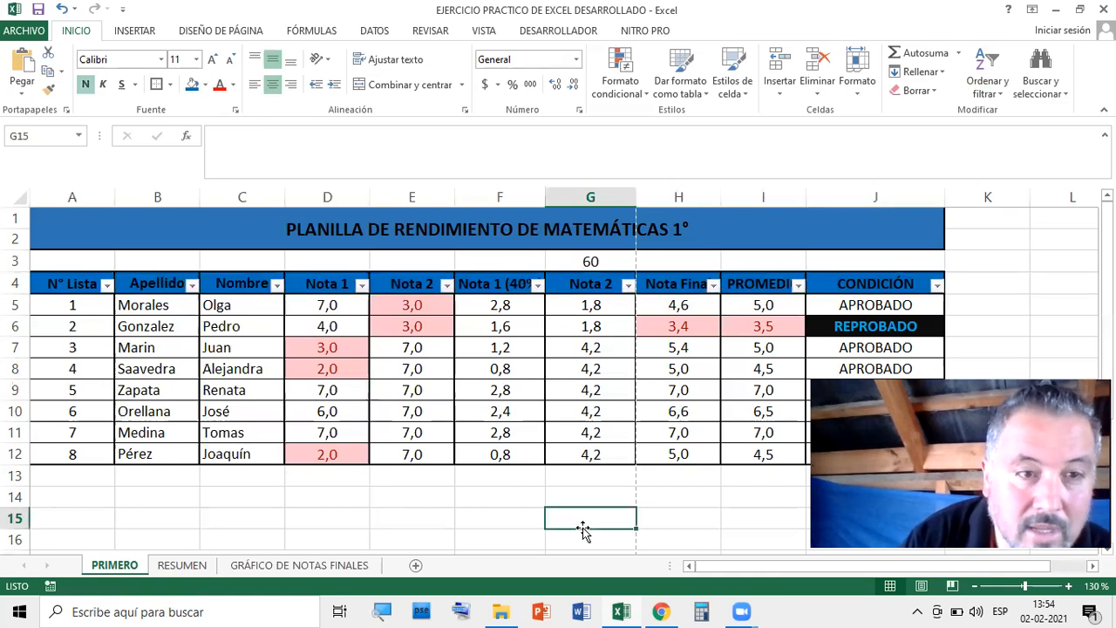
click(192, 286)
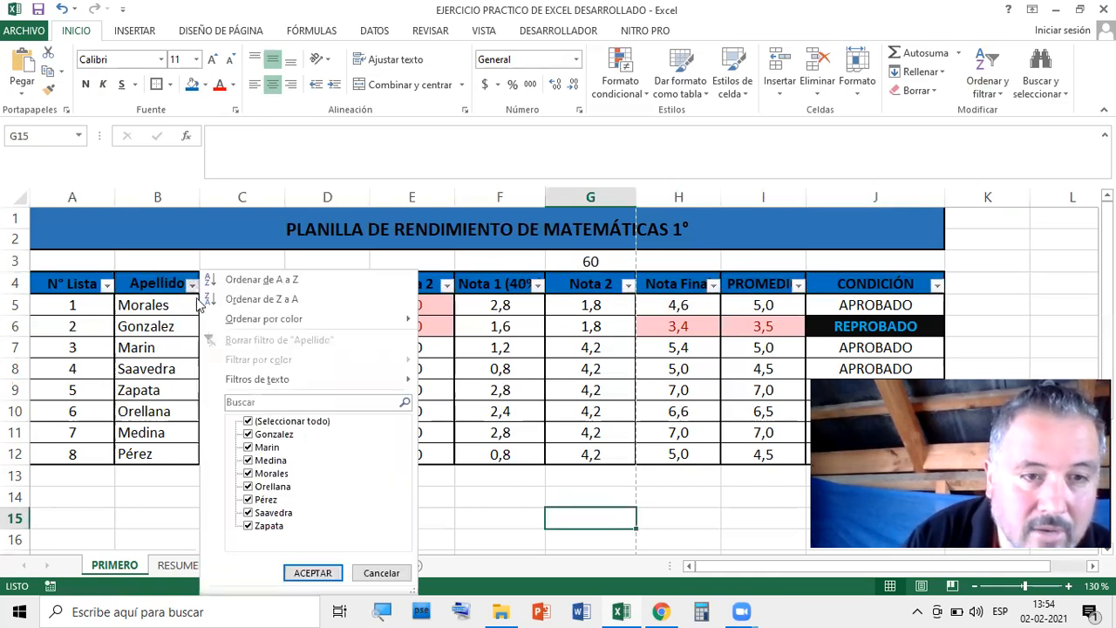
click(248, 422)
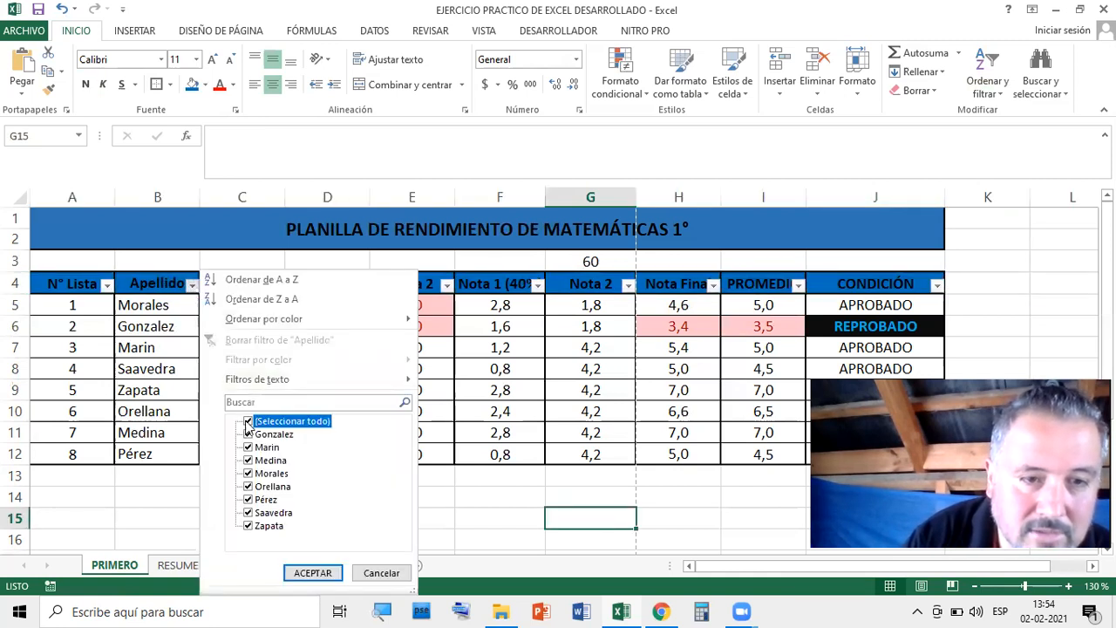
click(249, 526)
click(312, 573)
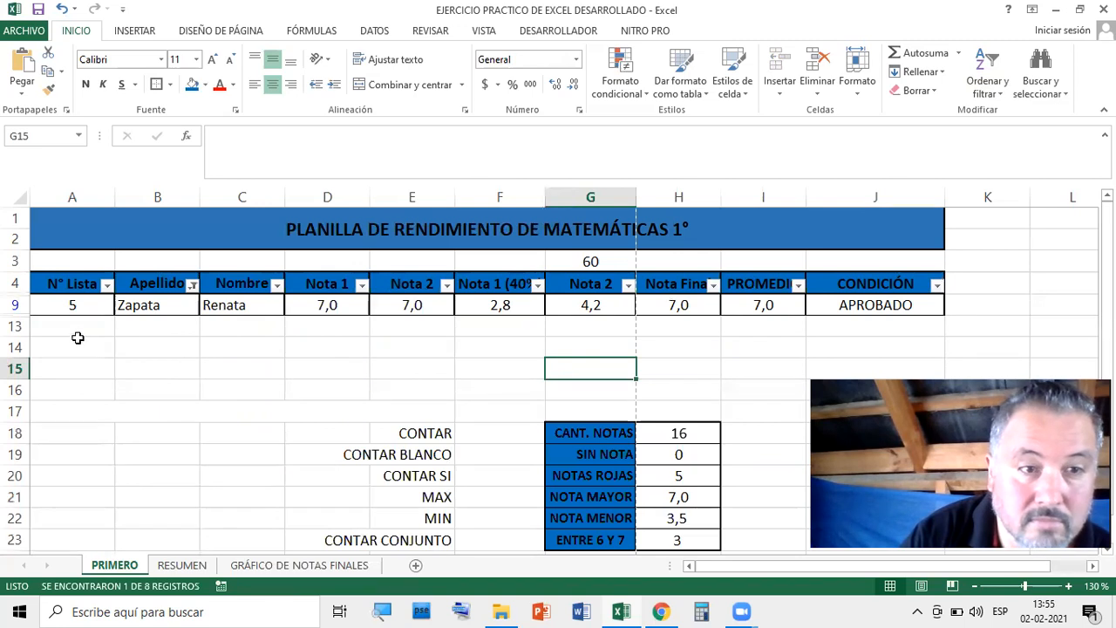
click(192, 286)
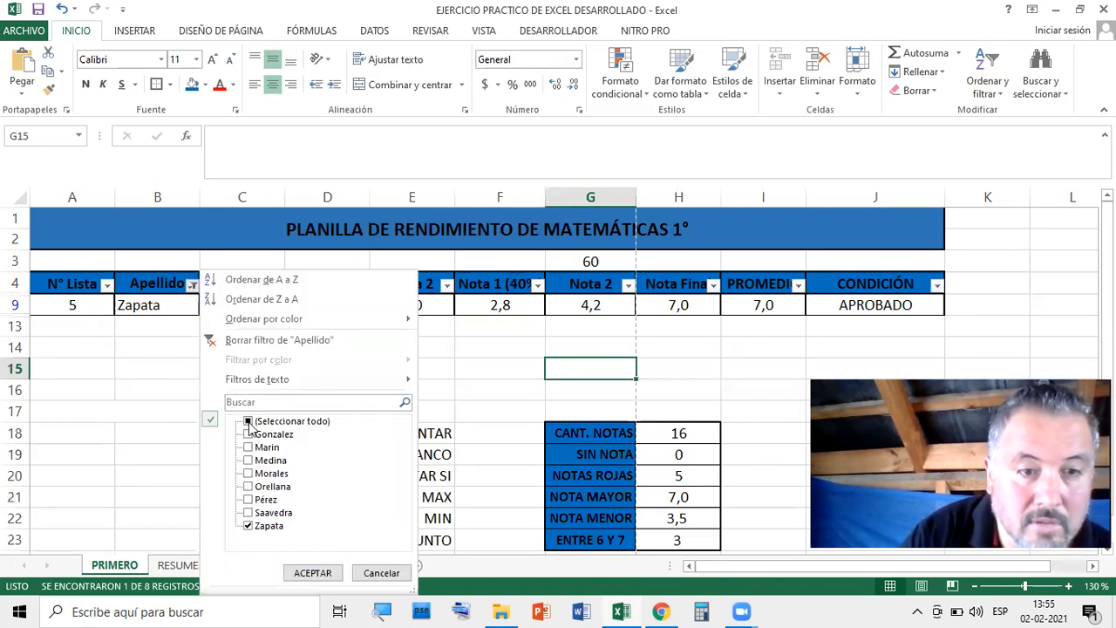
click(248, 421)
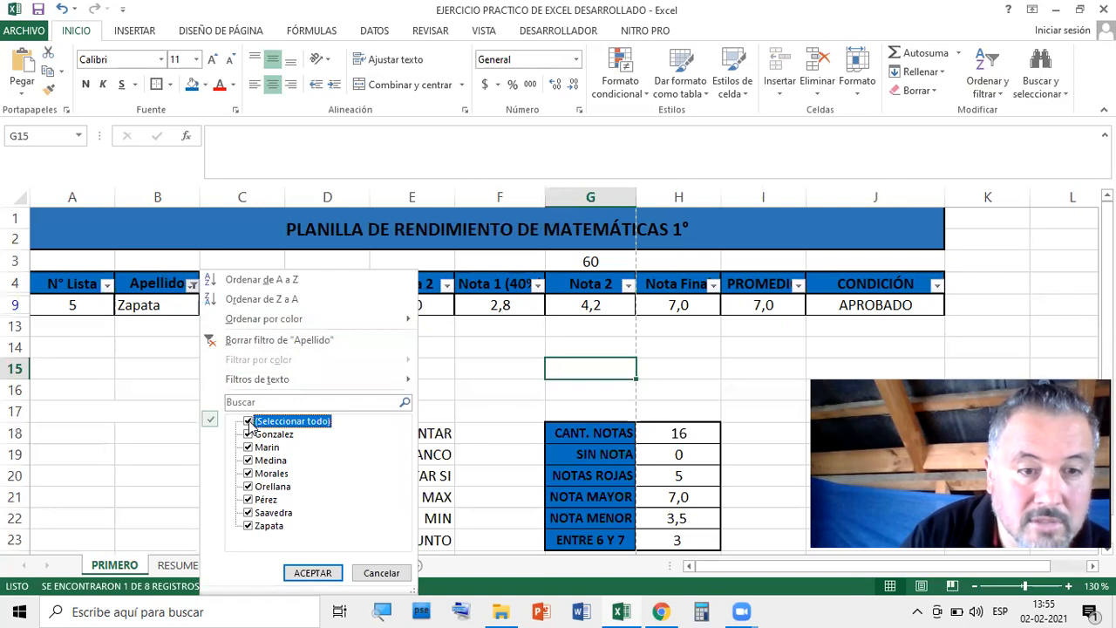
click(305, 573)
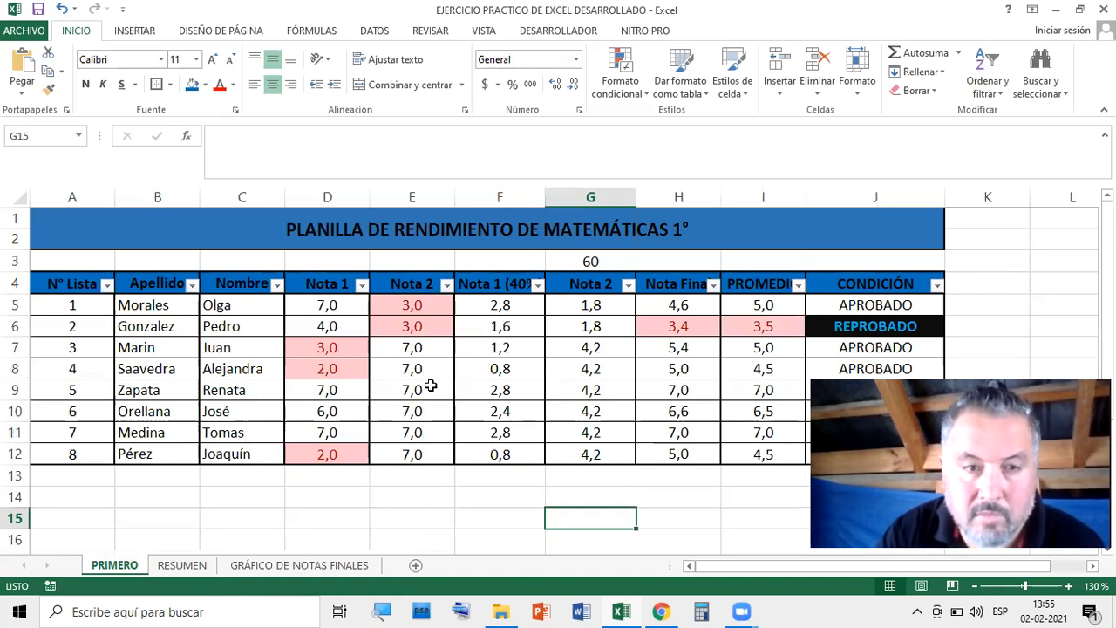
Filter Nota 1 to show only 4,0 and 7,0 grades, then check cells D6, D9 and D11
click(361, 285)
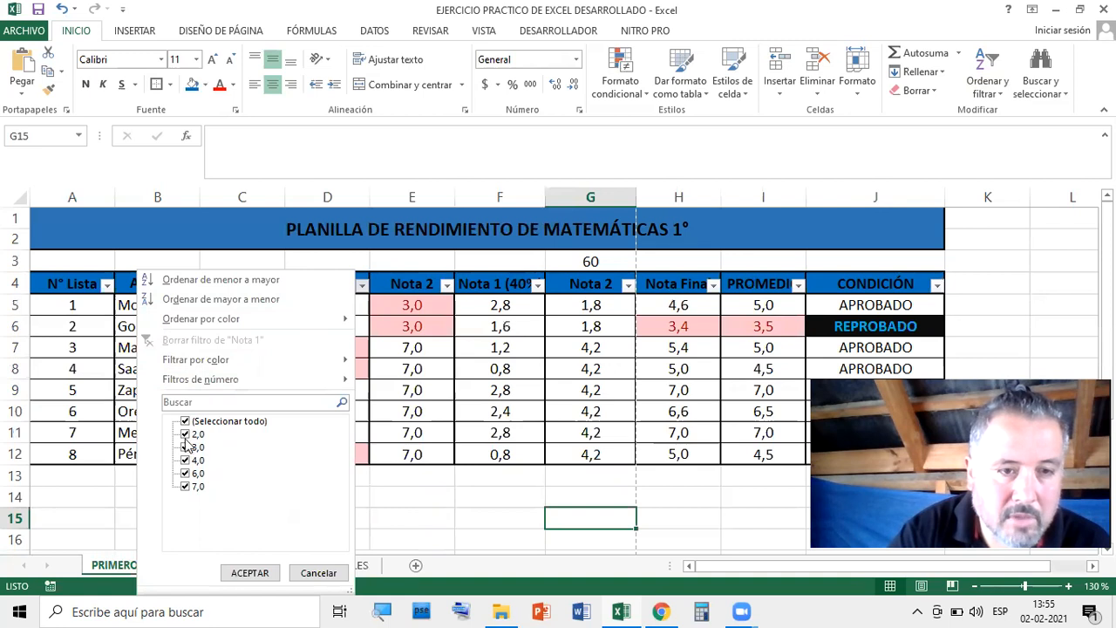
click(186, 474)
click(186, 474)
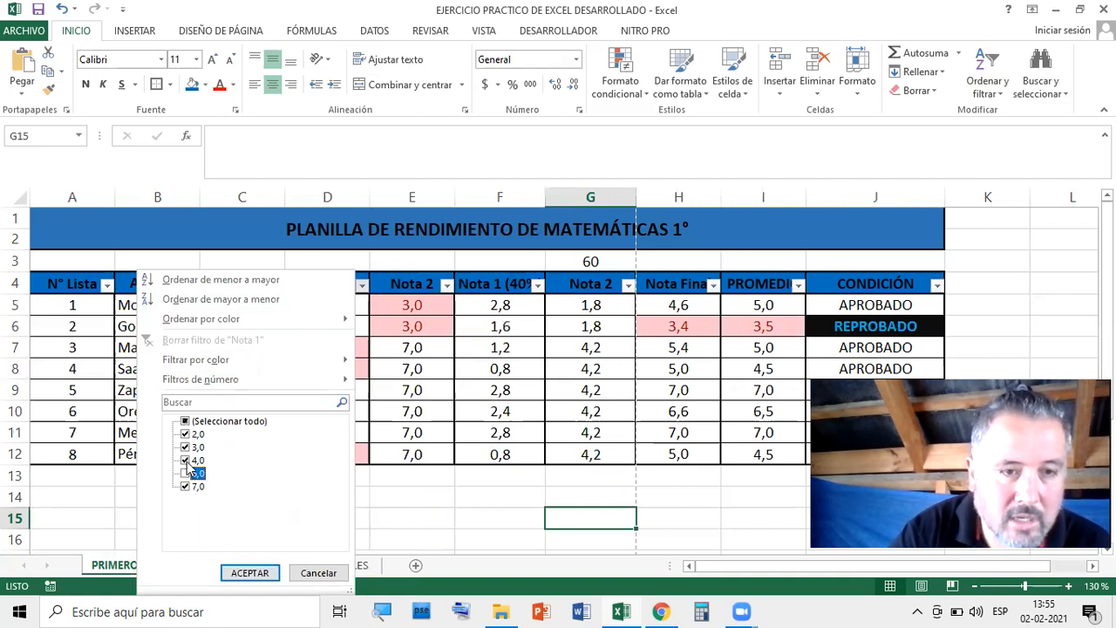
click(185, 447)
click(186, 434)
click(260, 573)
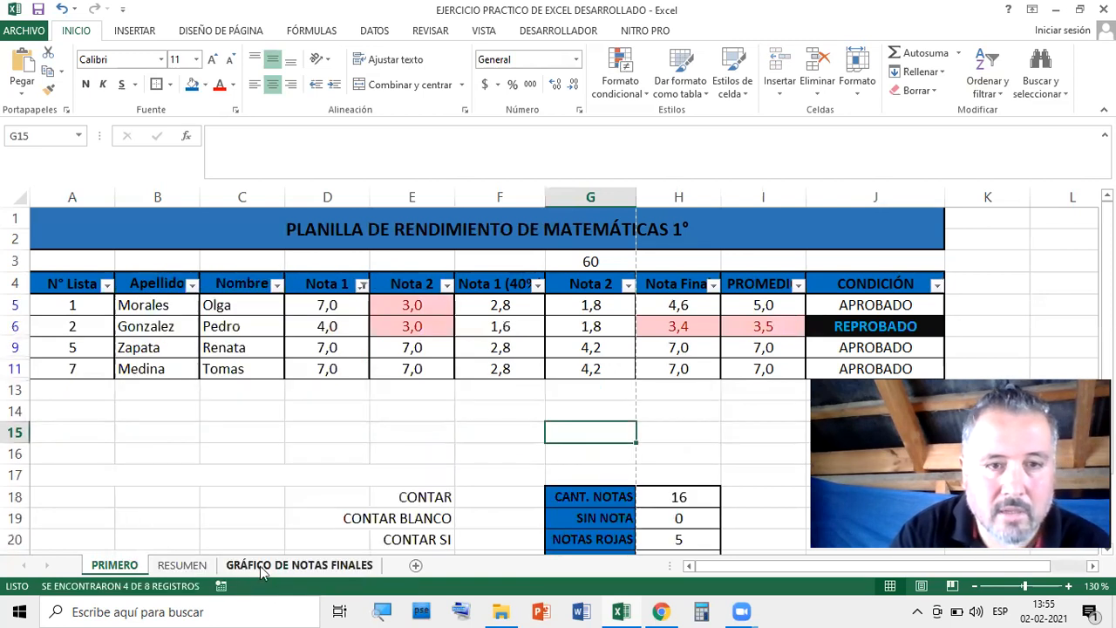
click(341, 333)
click(338, 350)
click(341, 365)
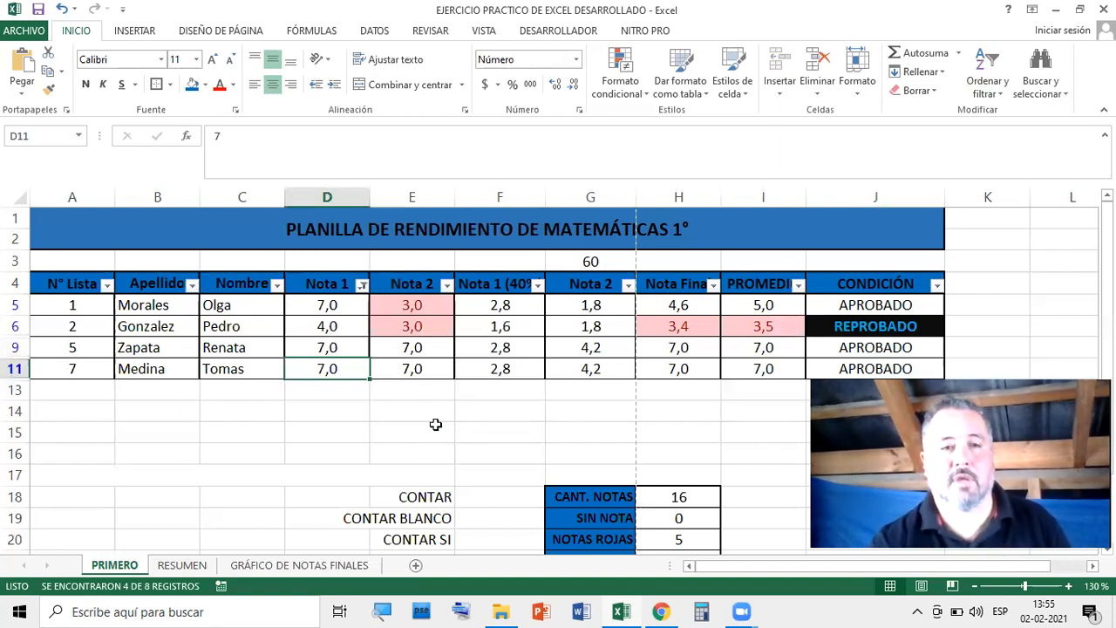
Print-preview only the selected filtered table A4:J11 on a landscape page, then return to the sheet
drag(54, 279, 879, 369)
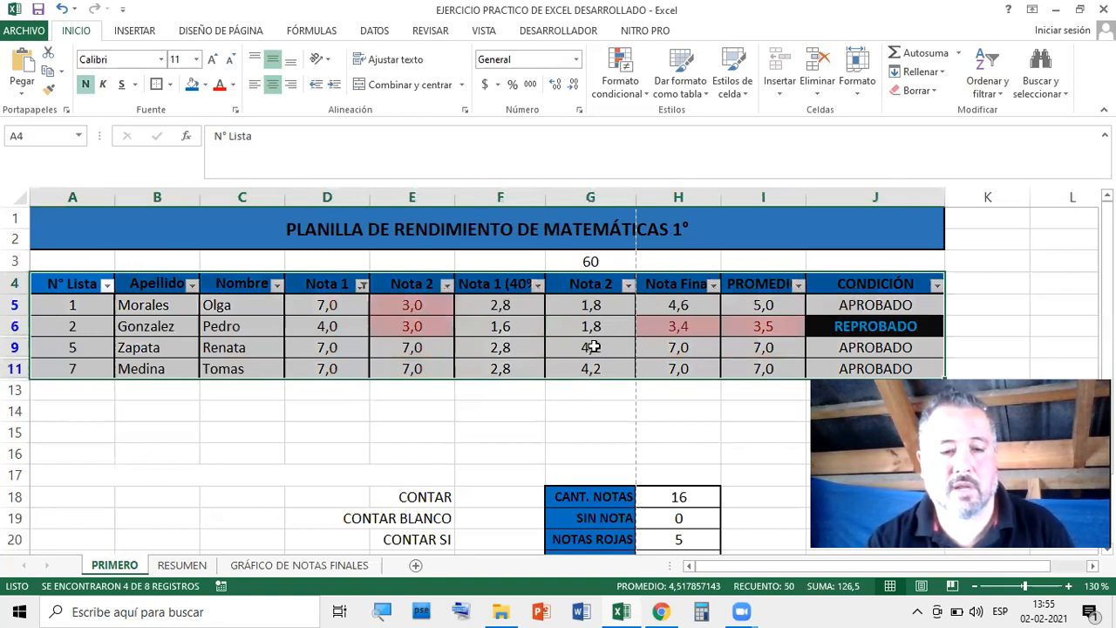
key(ctrl+p)
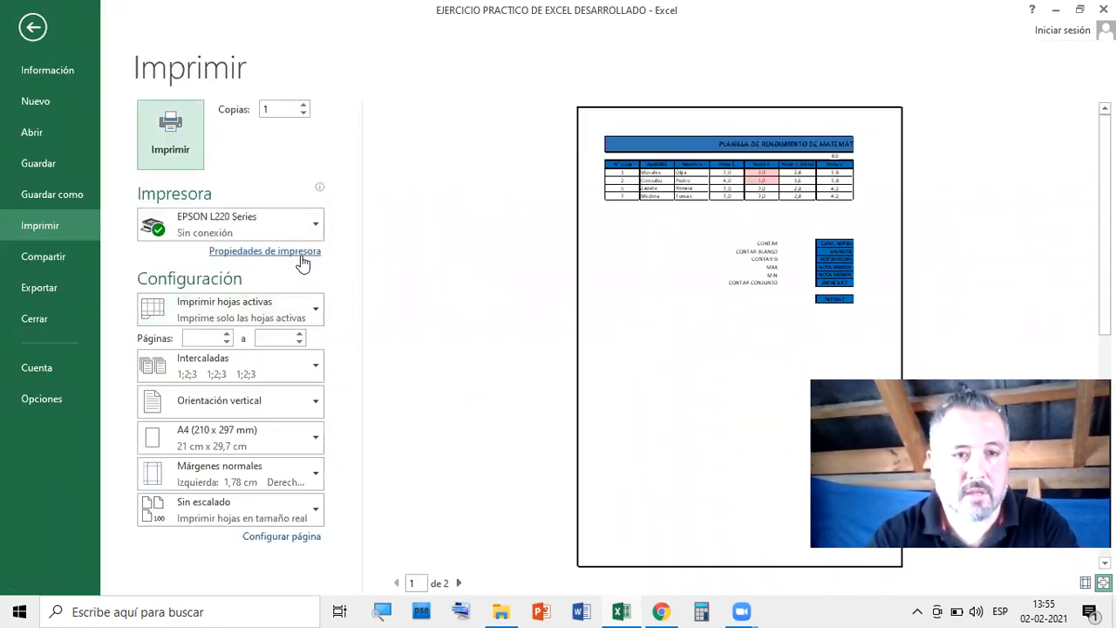
click(251, 317)
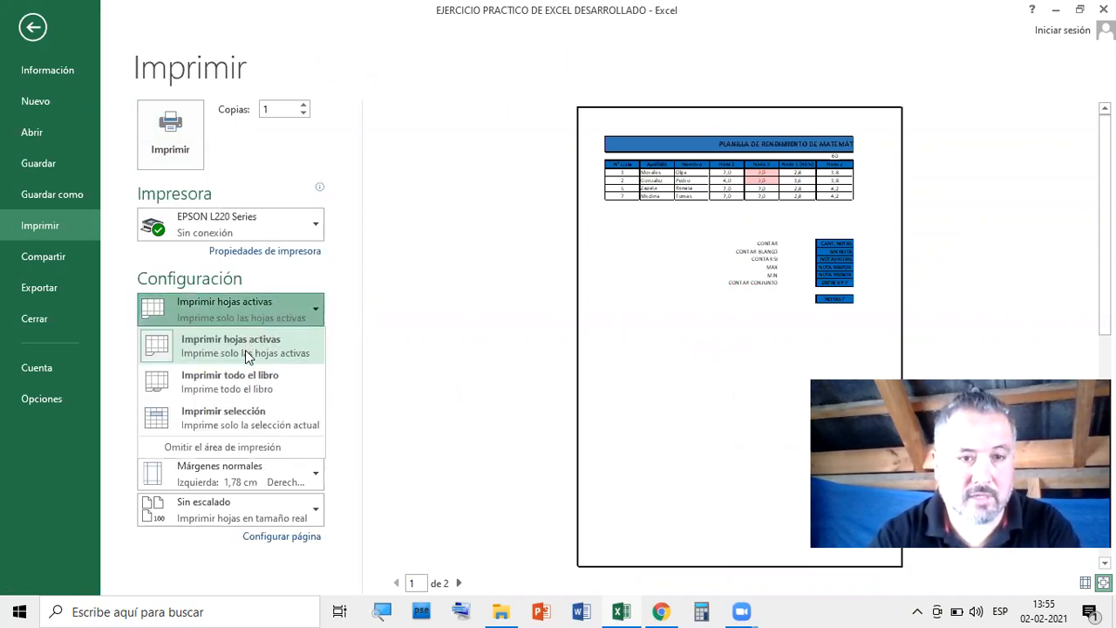
click(236, 413)
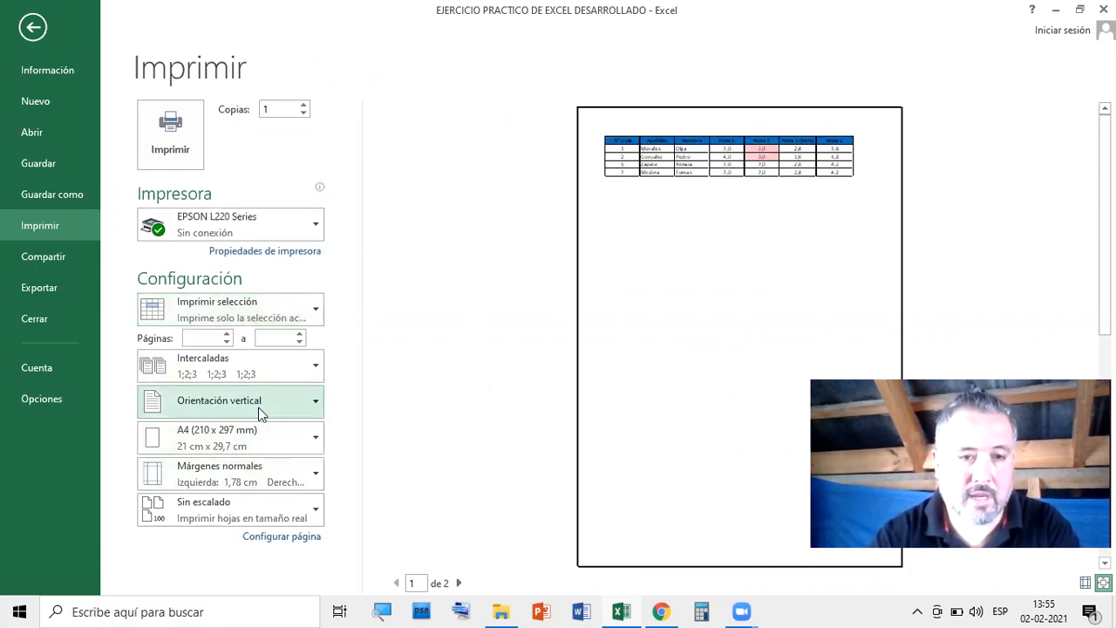
click(258, 413)
click(259, 475)
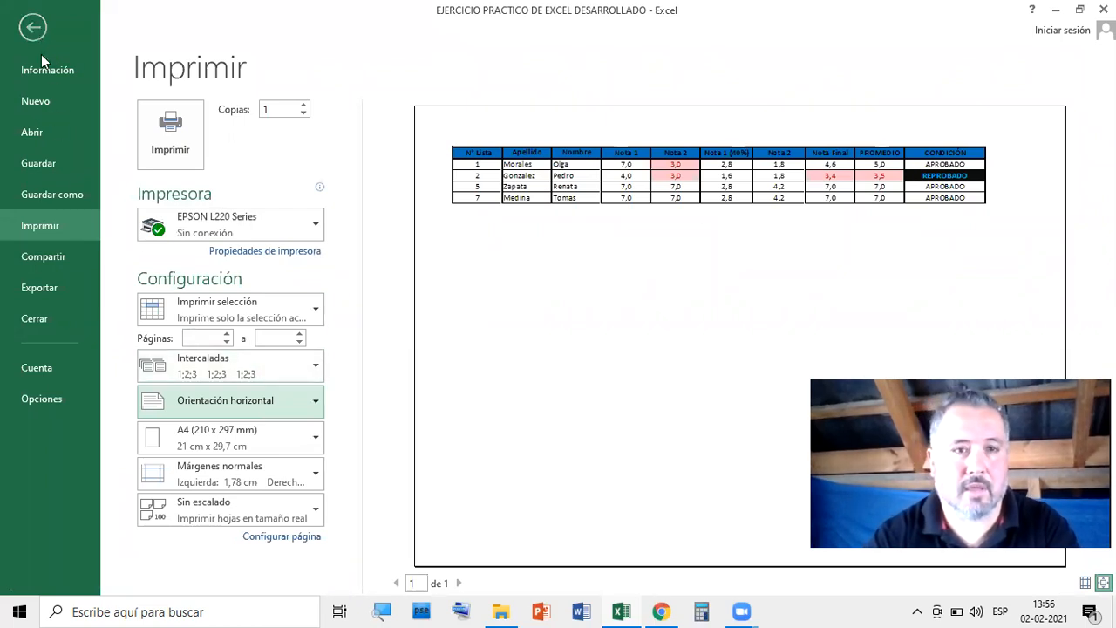
click(34, 28)
click(488, 435)
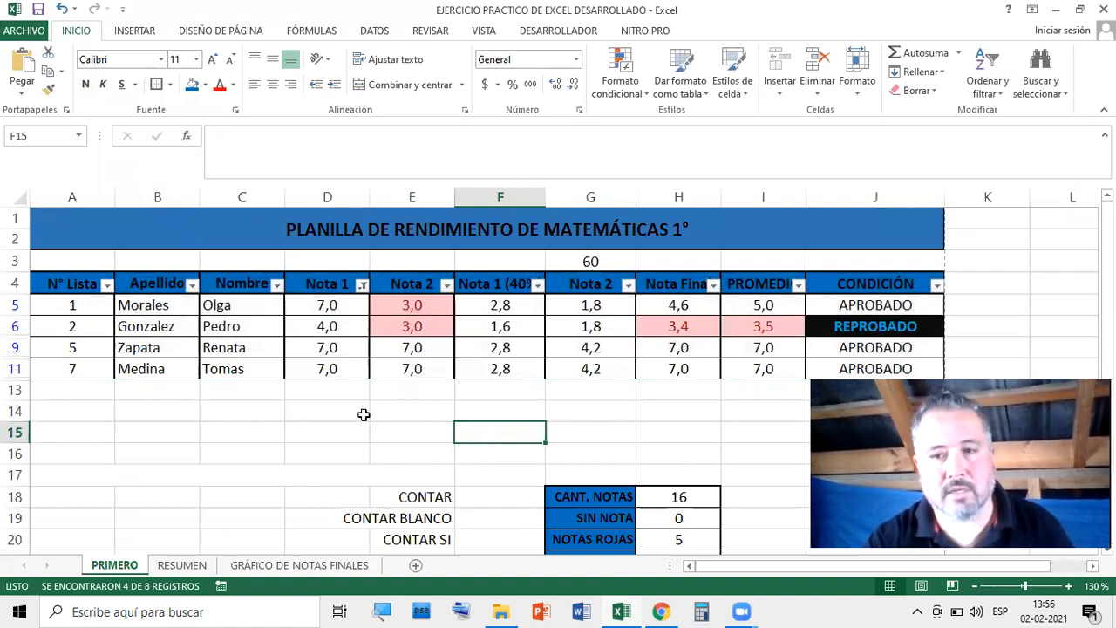
Filter the CONDICIÓN column to show only APROBADO students
click(937, 286)
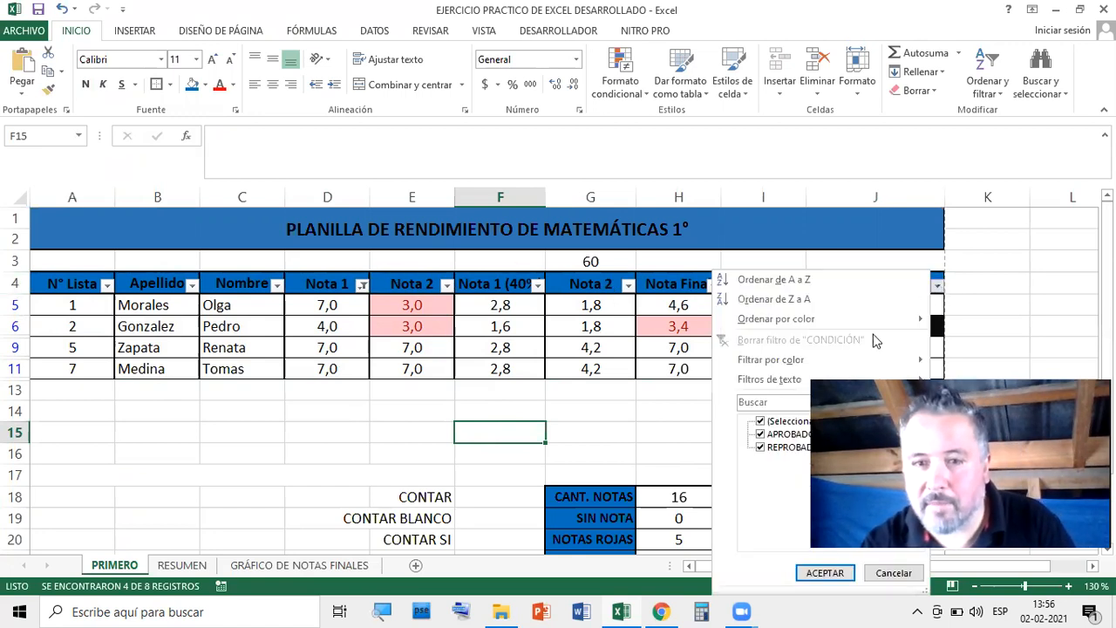
click(760, 423)
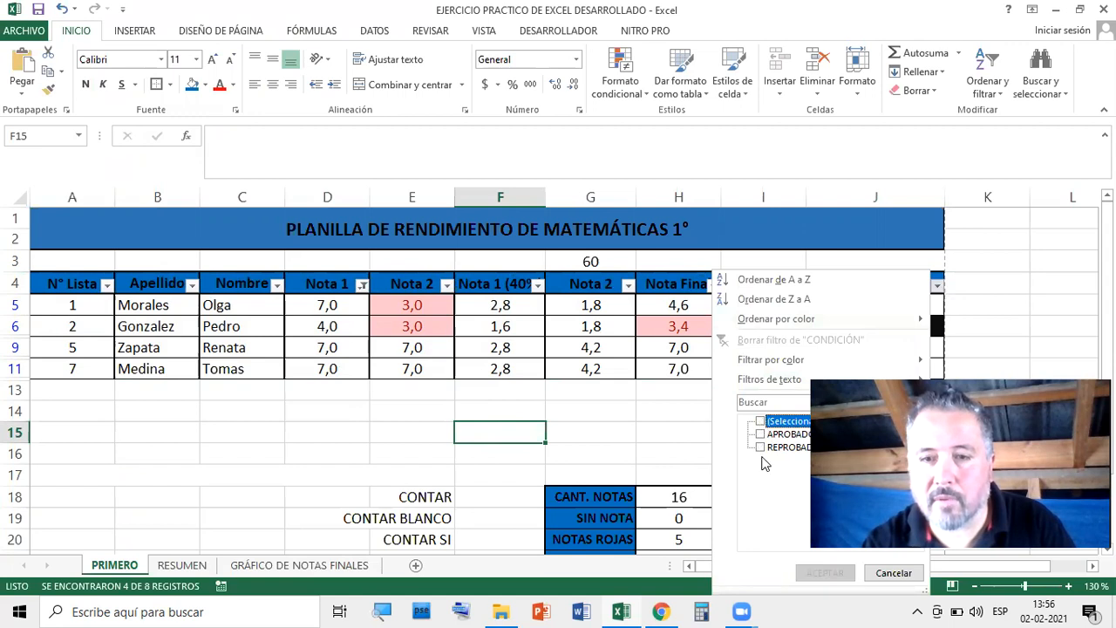
click(760, 434)
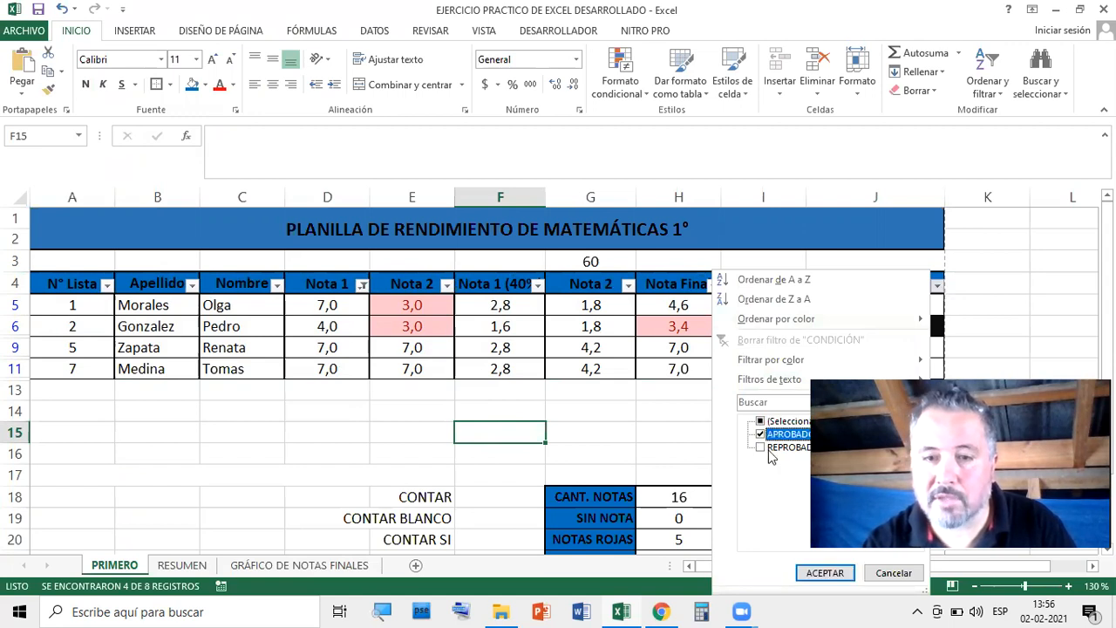
click(824, 573)
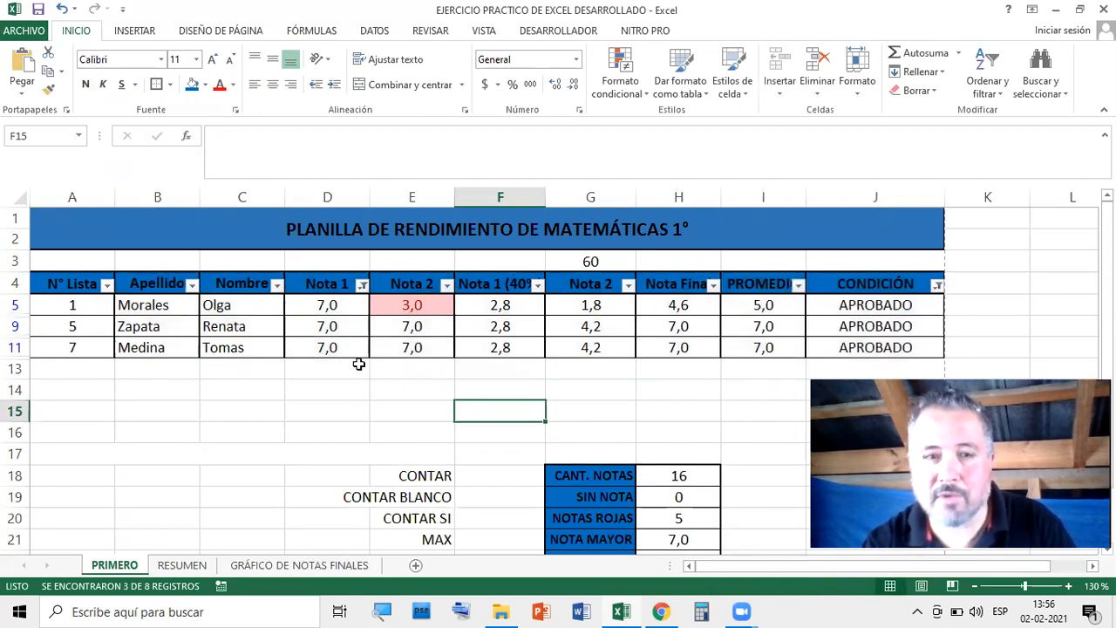
Print-preview the header and three APROBADO rows, then return to the sheet
drag(62, 284, 891, 353)
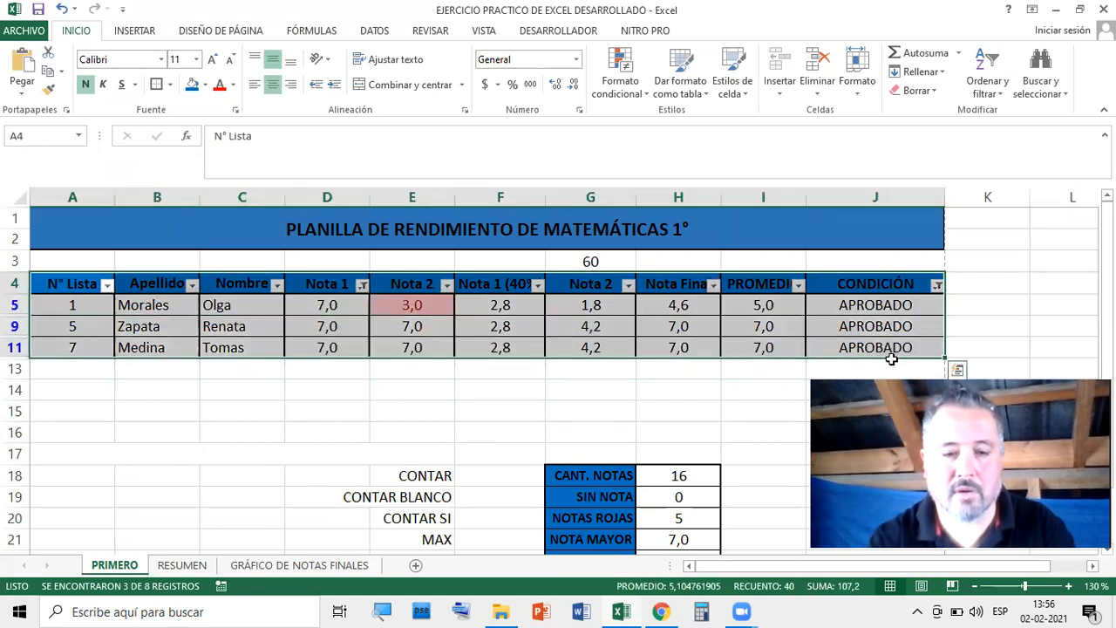
key(ctrl+p)
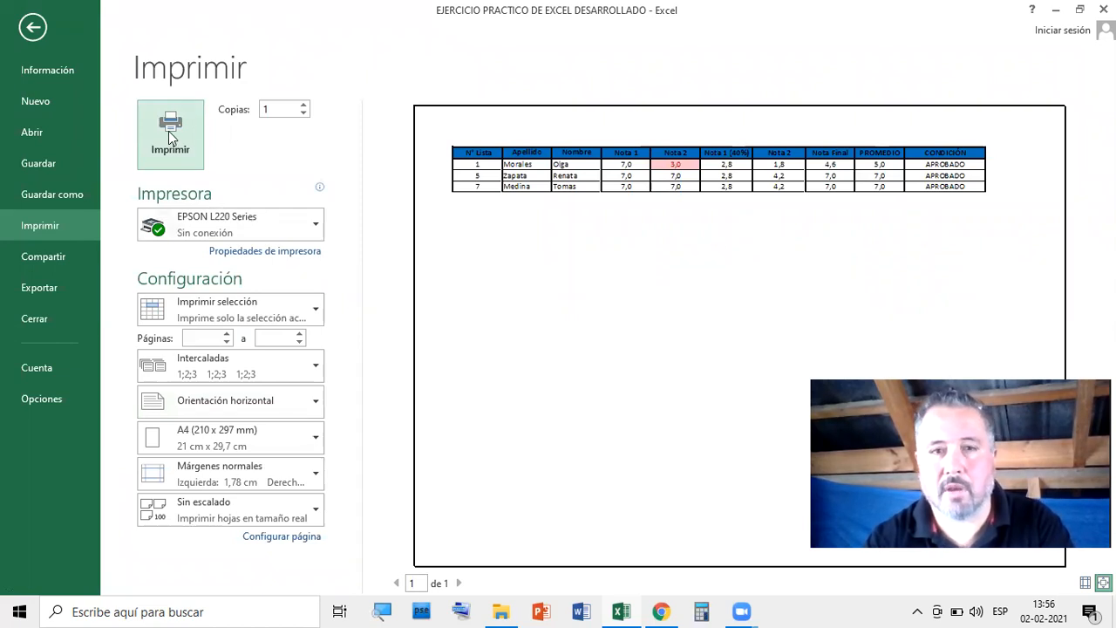
click(33, 27)
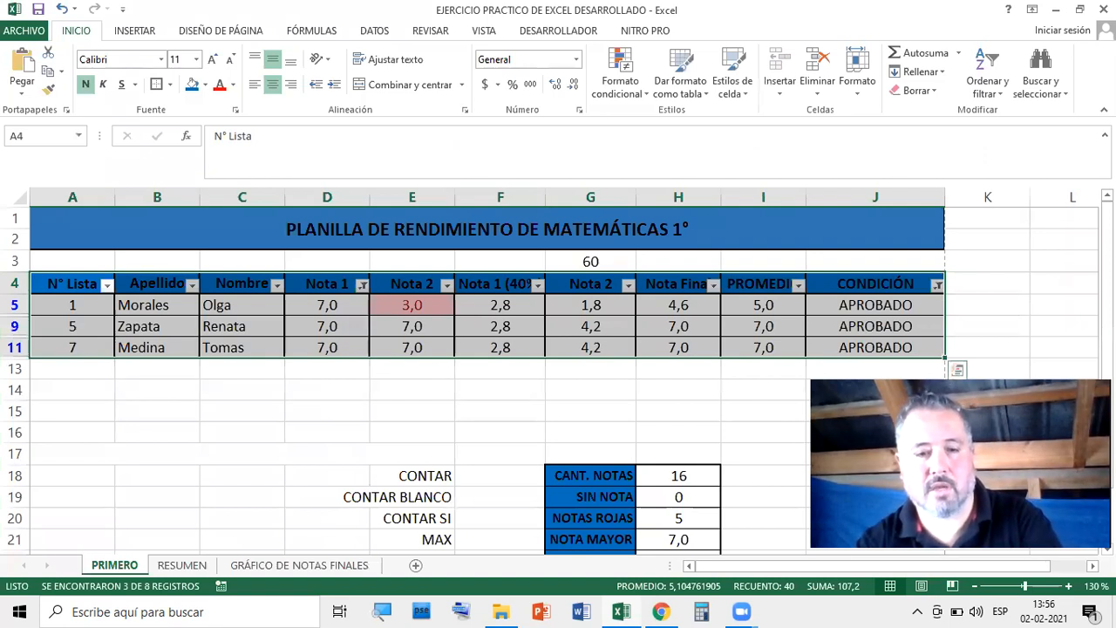
Copy the filtered selection, then switch off AutoFilter on header row 4 so all eight students show
key(ctrl+c)
key(ctrl)
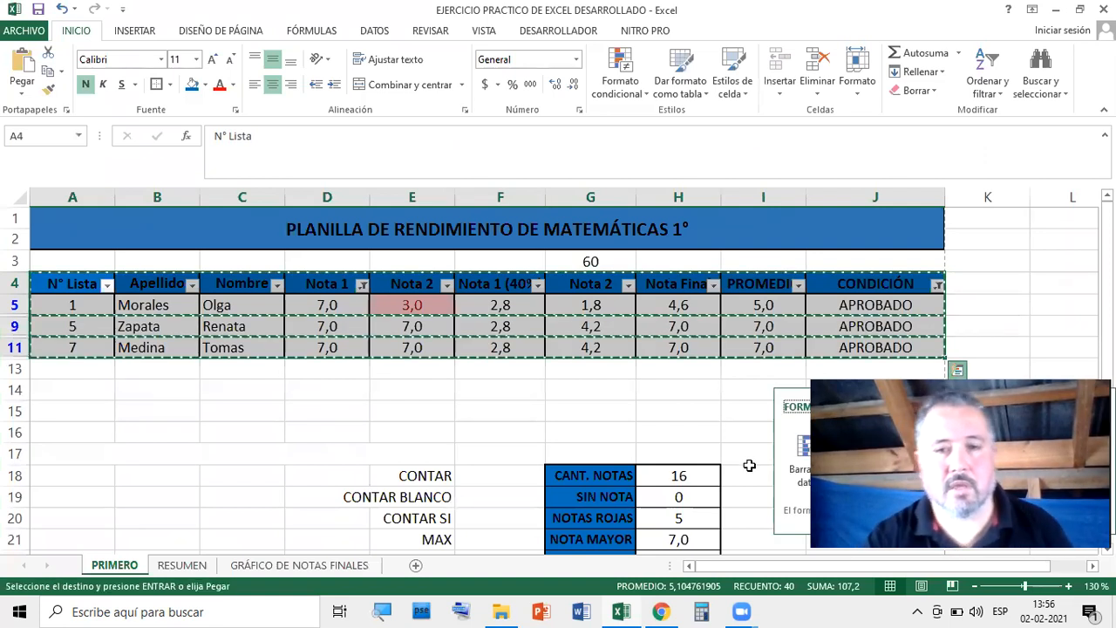
click(987, 242)
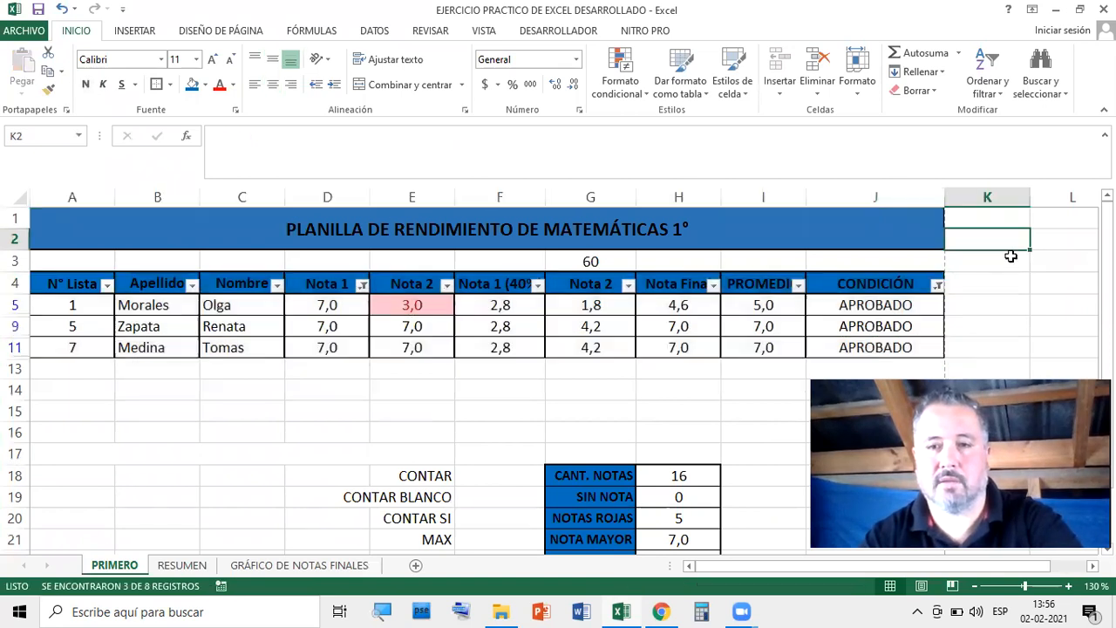
click(14, 283)
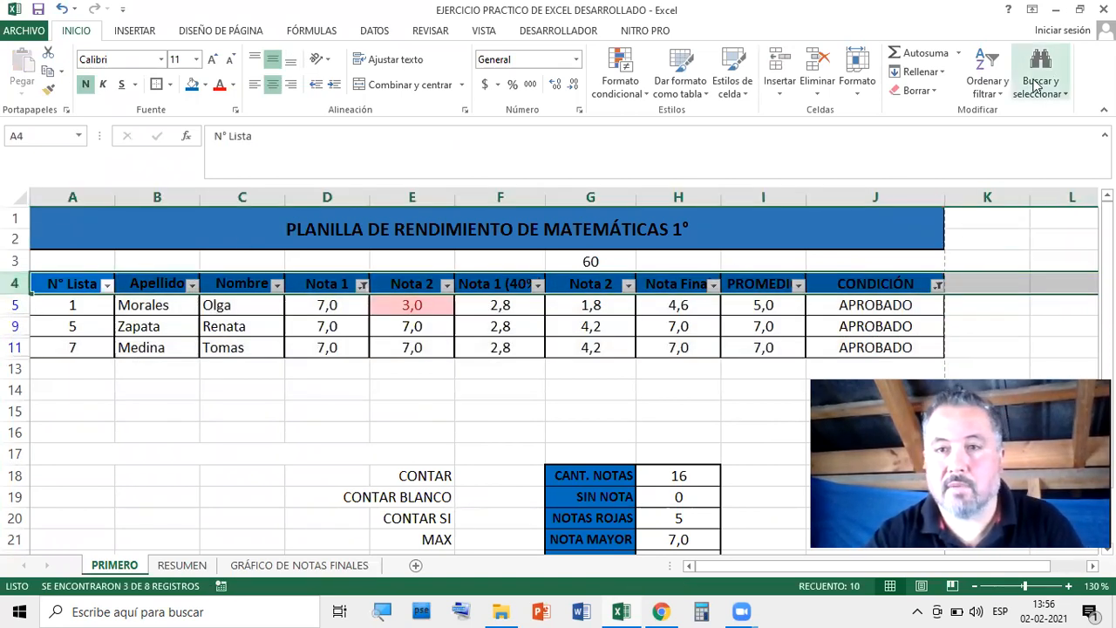
click(987, 85)
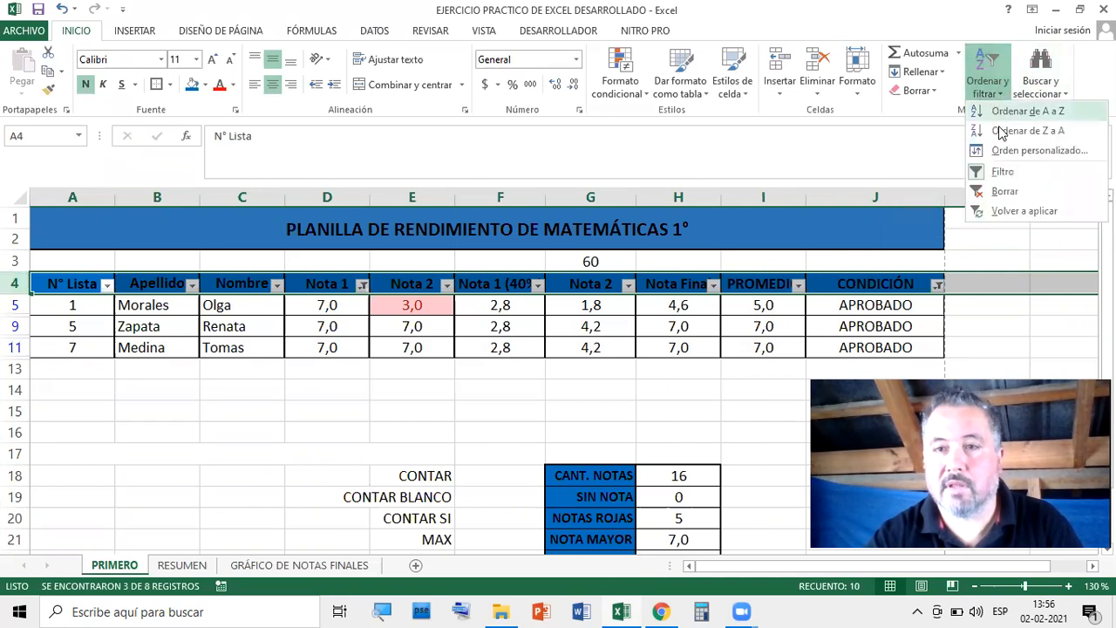
click(977, 173)
click(1026, 307)
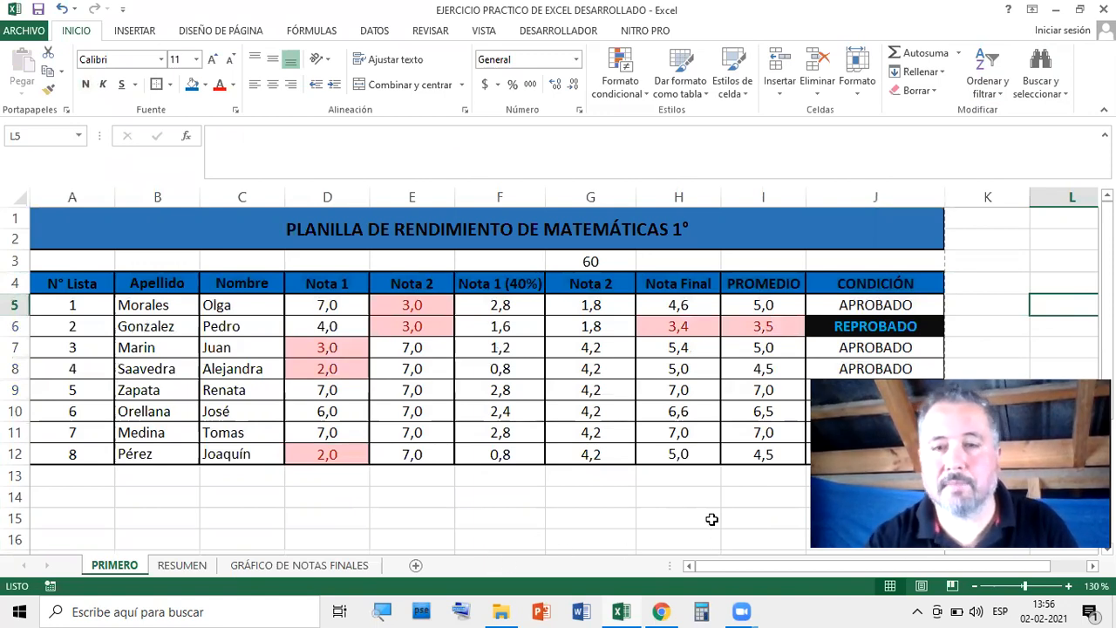
scroll(651, 511, down, 4)
scroll(771, 392, up, 4)
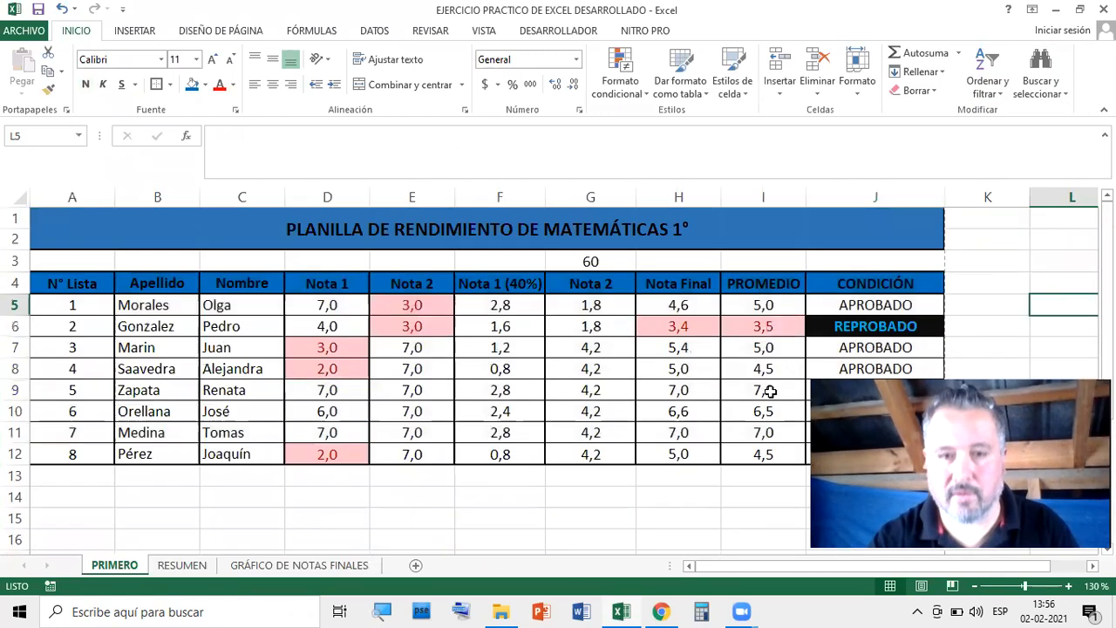
scroll(771, 392, down, 2)
scroll(768, 397, up, 2)
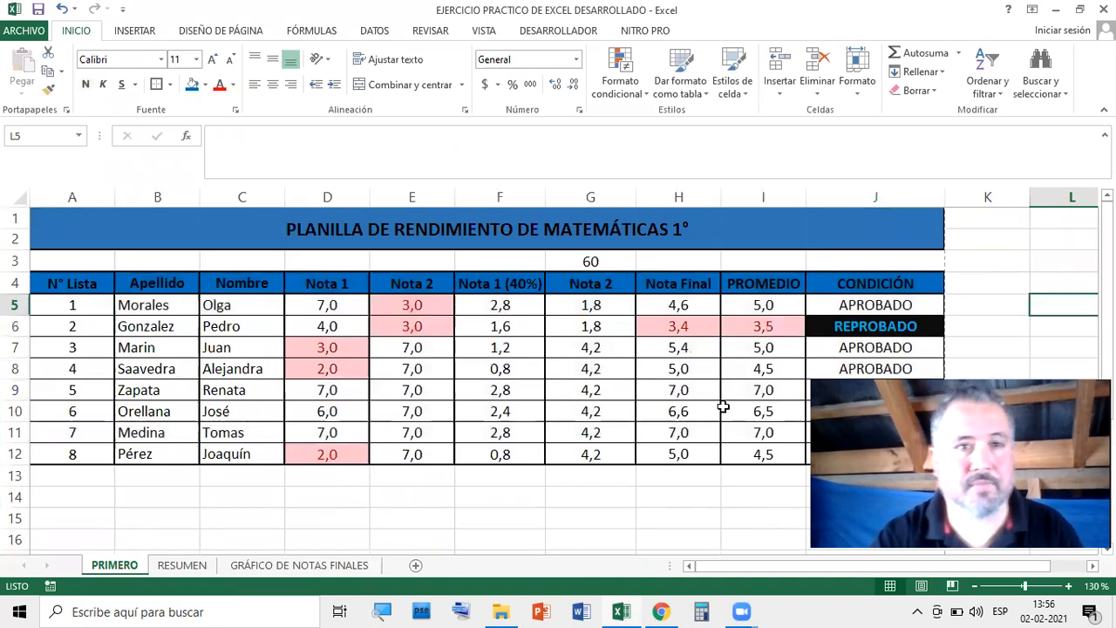
scroll(453, 258, down, 4)
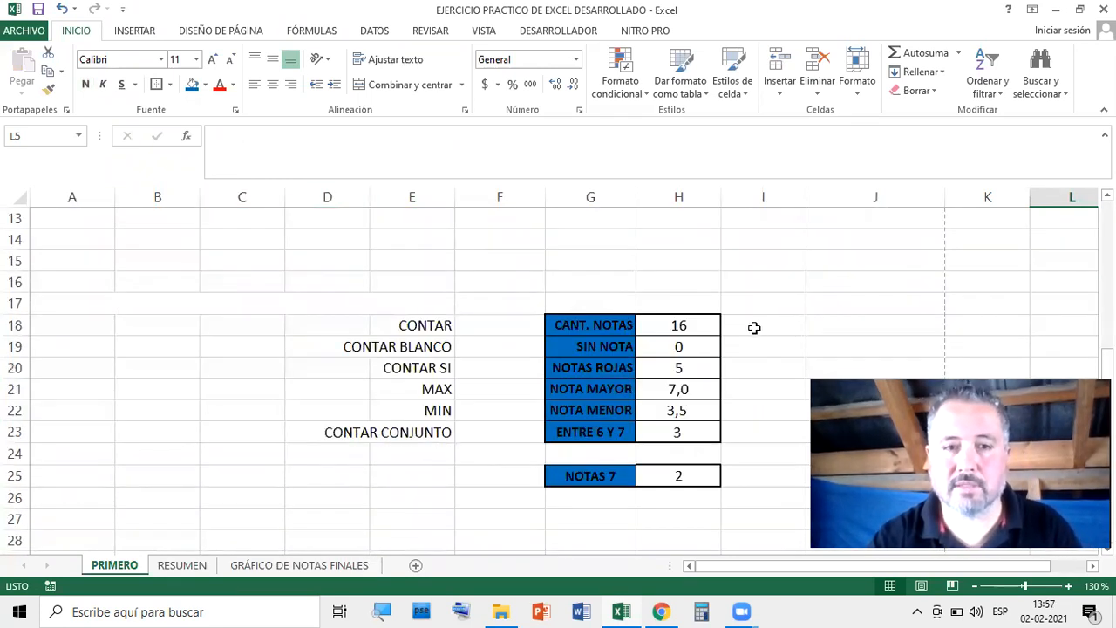
scroll(755, 327, up, 4)
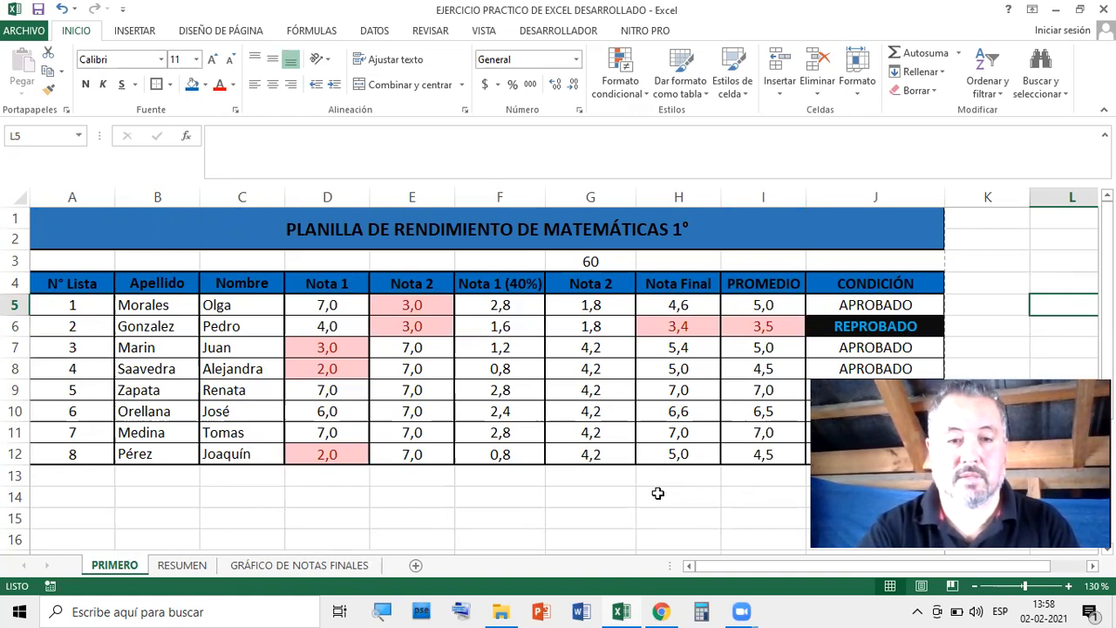
scroll(657, 494, down, 1)
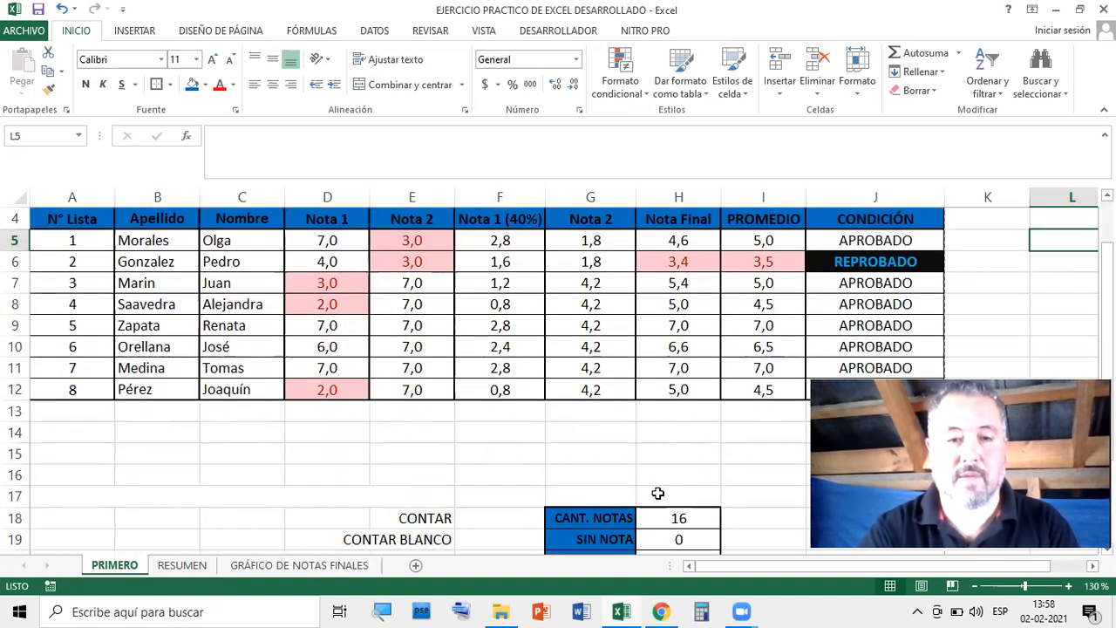